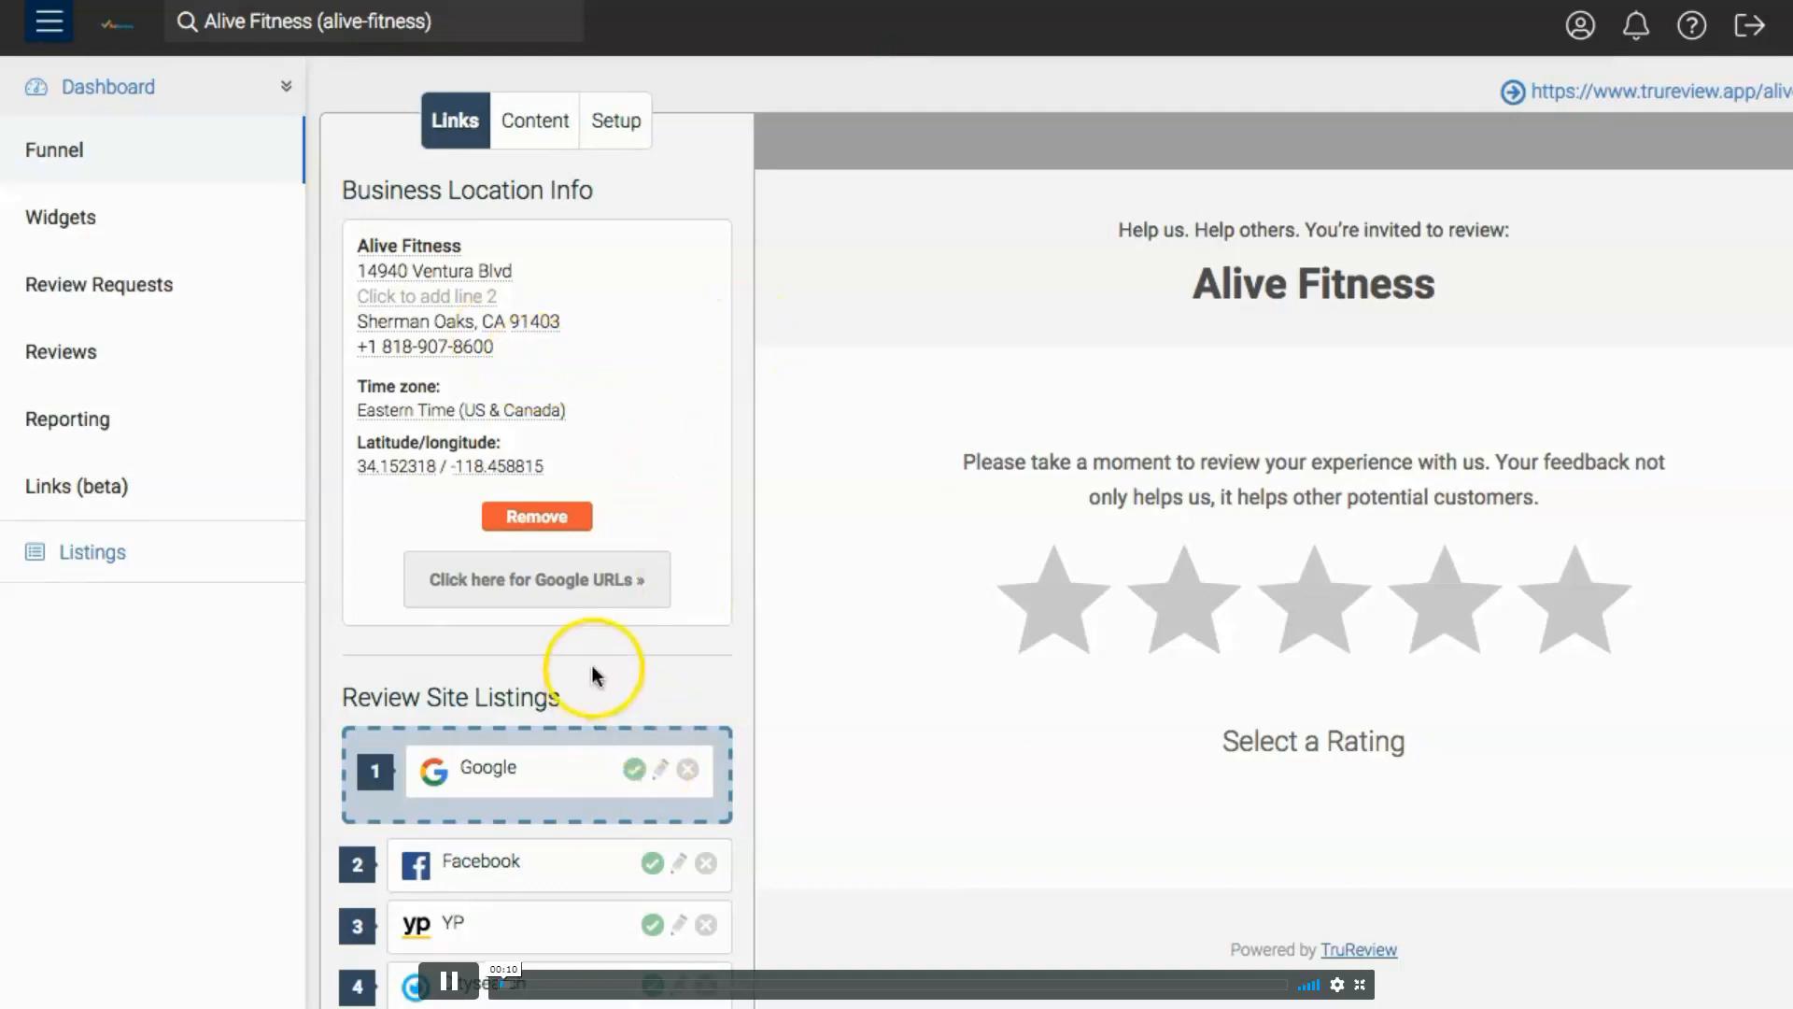
# - Look through the funnel's Links, Content and Setup settings for Alive Fitness, and return to Links
pyautogui.scroll(-2, 592, 669)
pyautogui.scroll(-1, 592, 666)
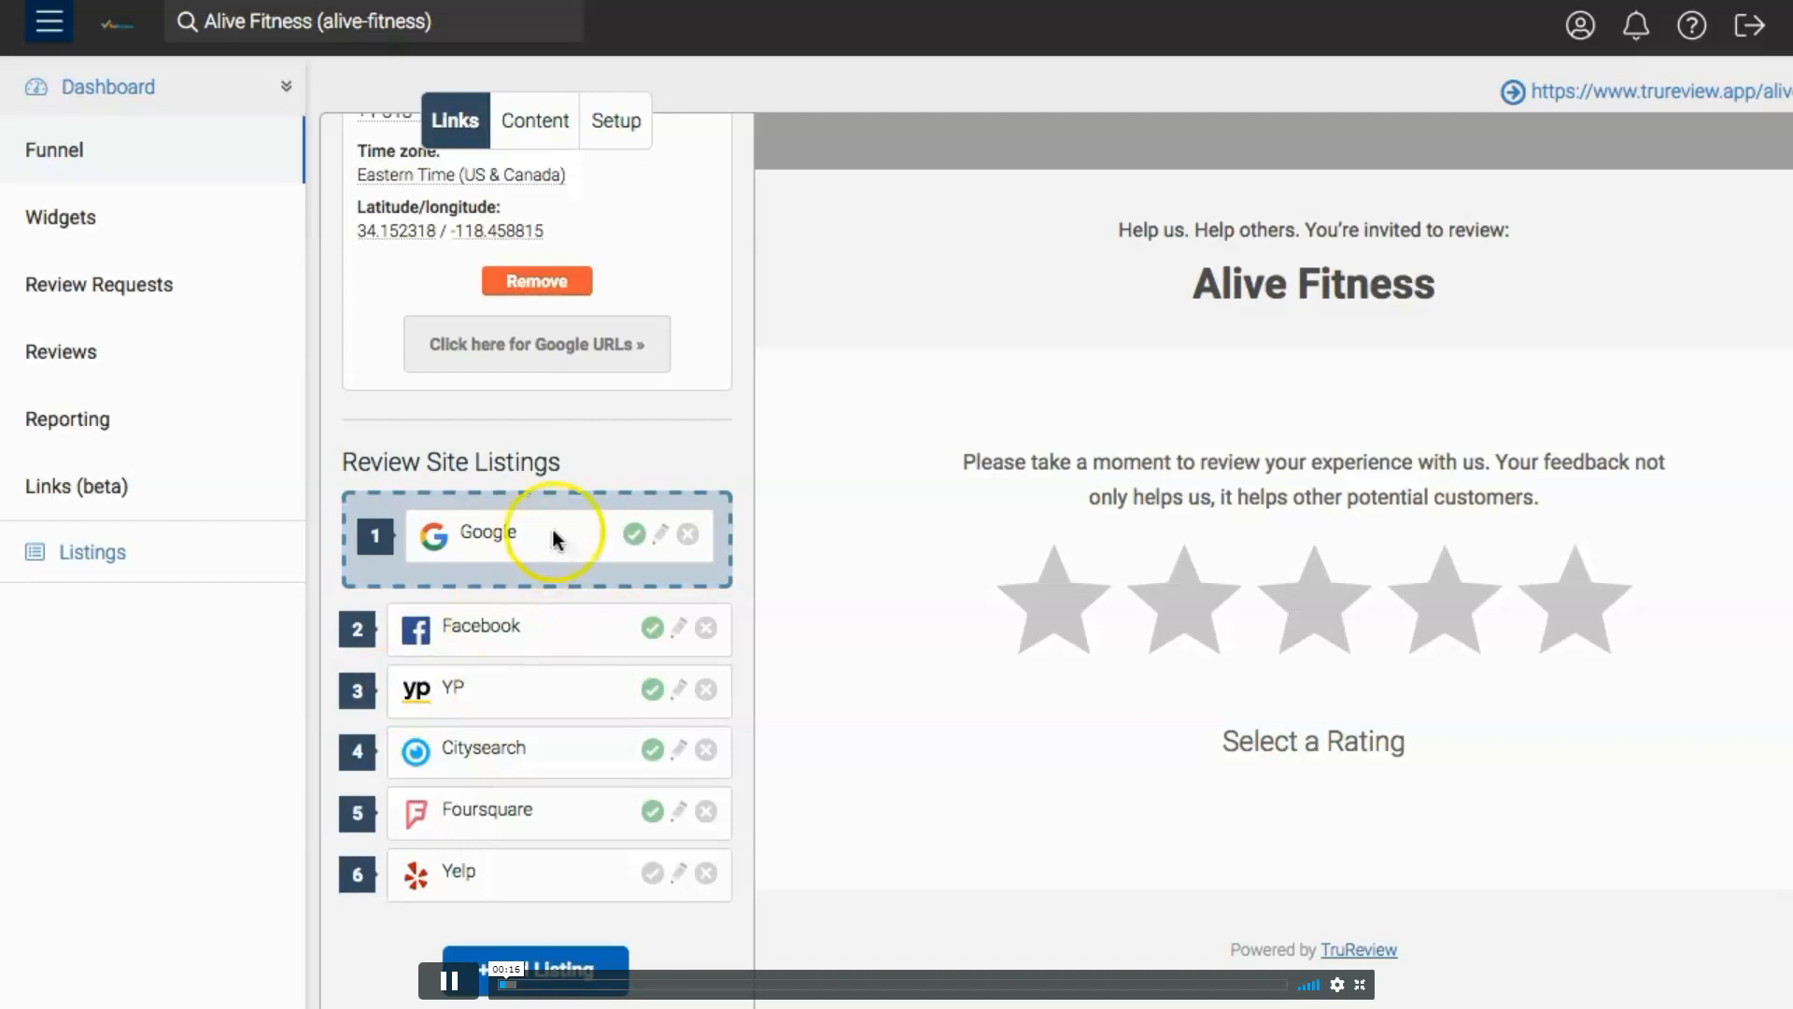
pyautogui.scroll(2, 622, 493)
pyautogui.scroll(1, 561, 467)
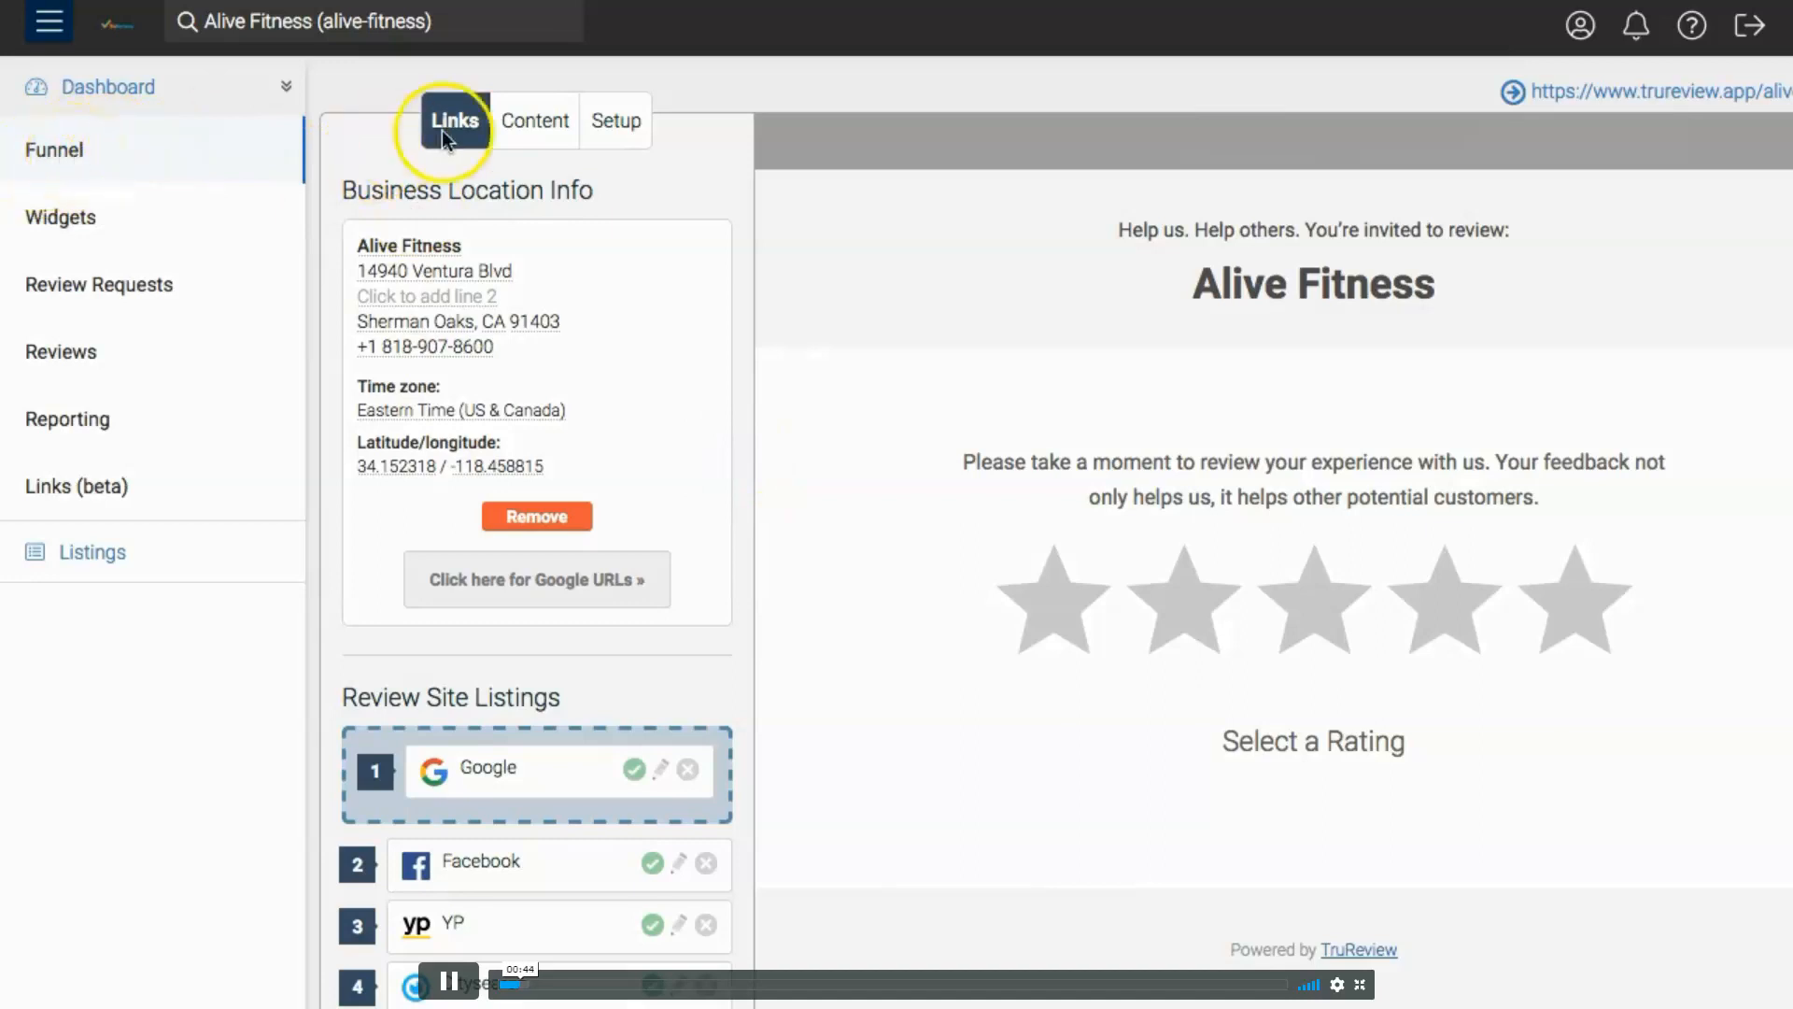
pyautogui.click(534, 138)
pyautogui.click(617, 131)
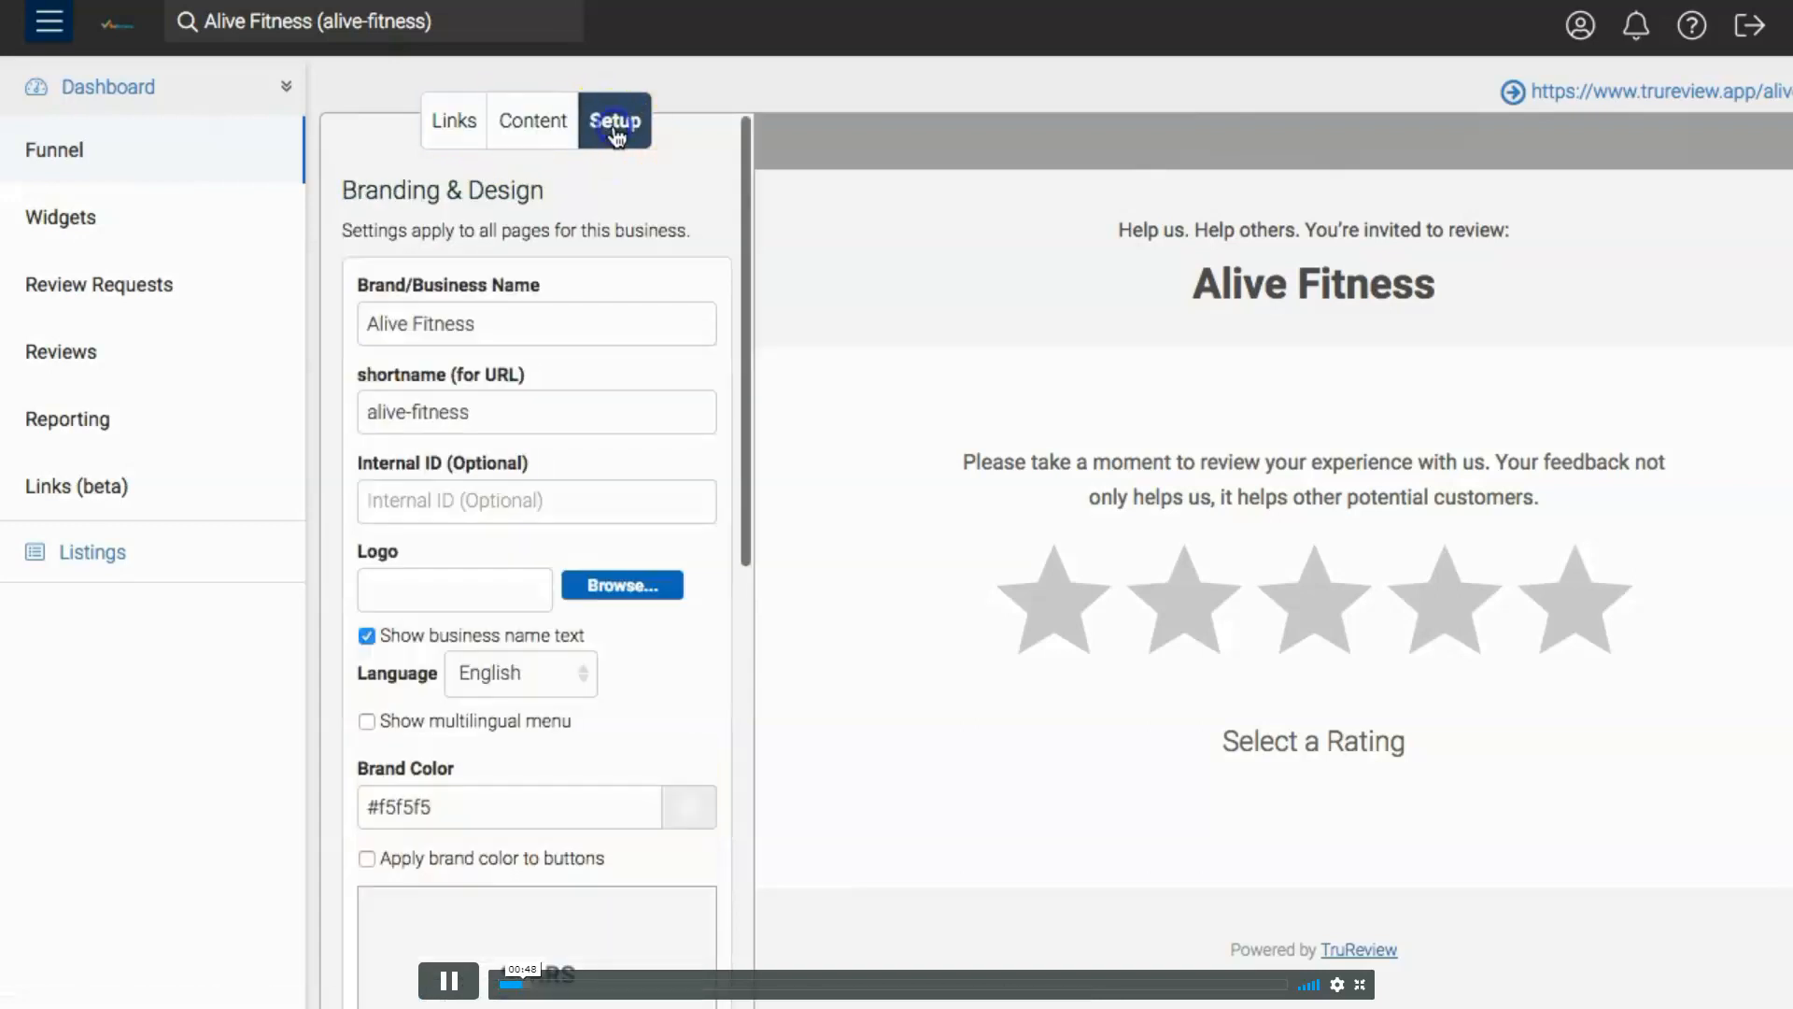
pyautogui.click(454, 122)
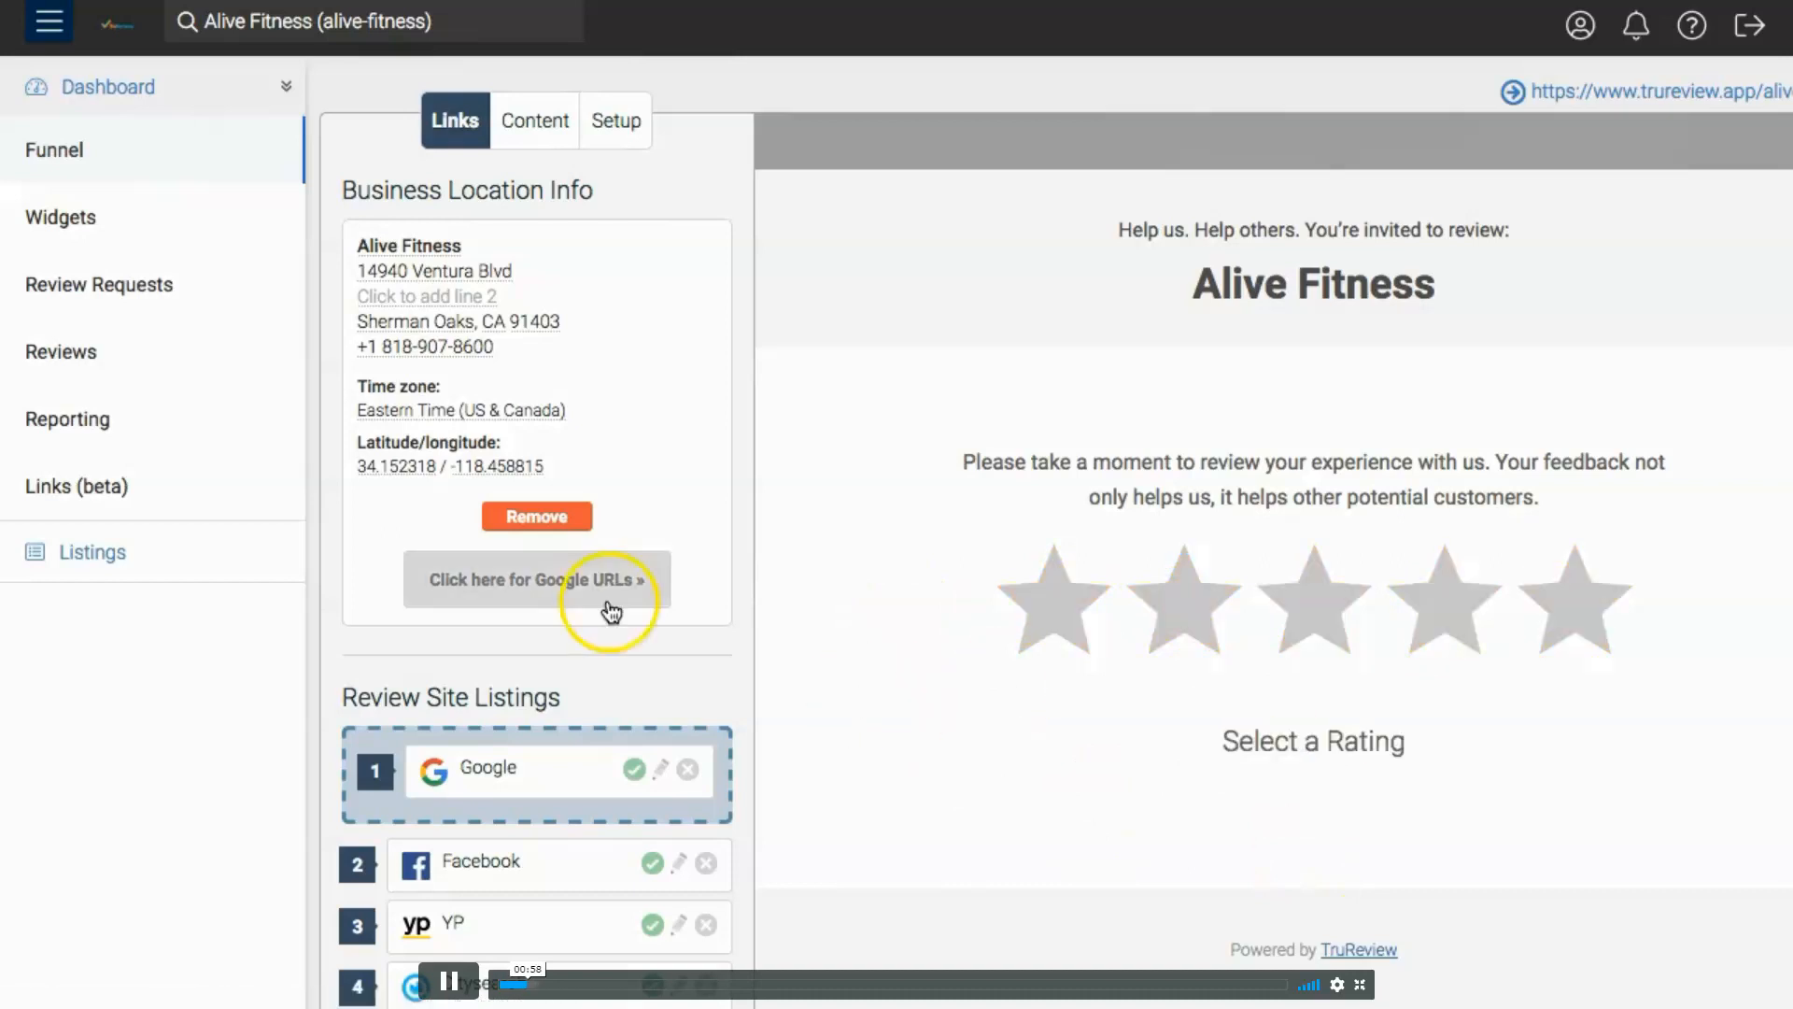
# - Examine the business location info and the review site listings in the funnel's link settings
pyautogui.scroll(-1, 699, 437)
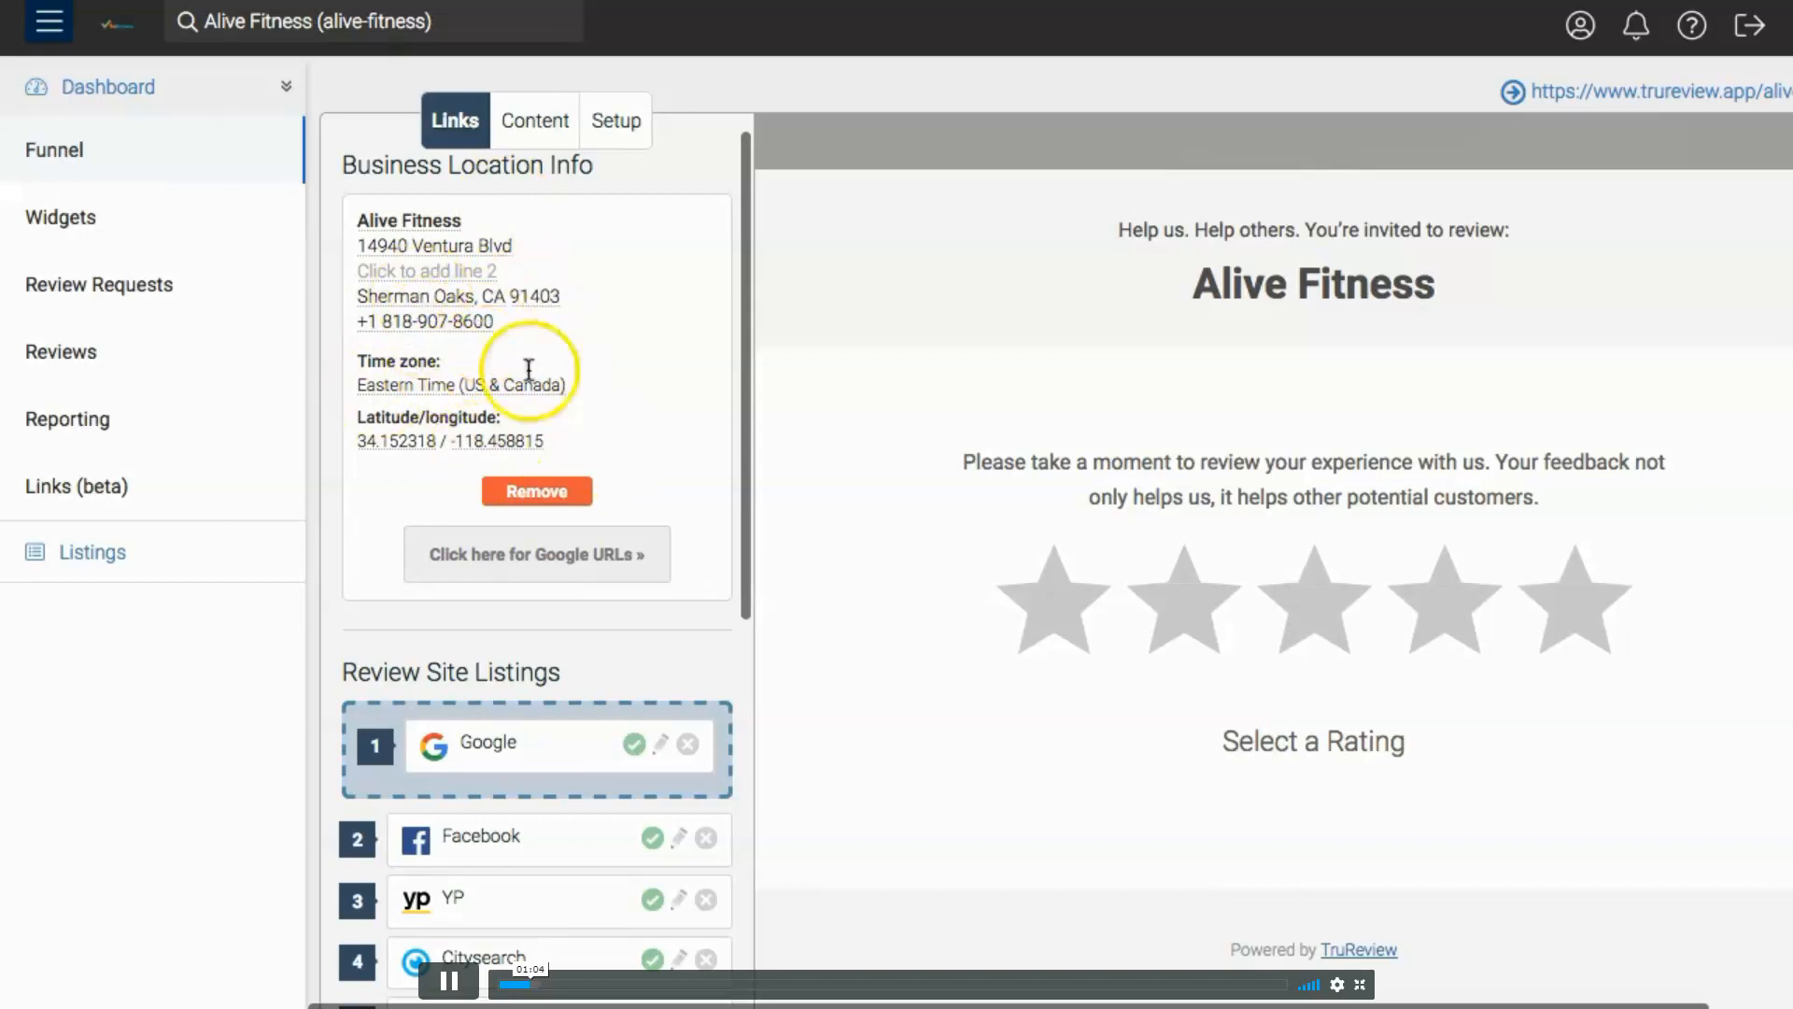
pyautogui.scroll(-1, 639, 396)
pyautogui.scroll(1, 583, 308)
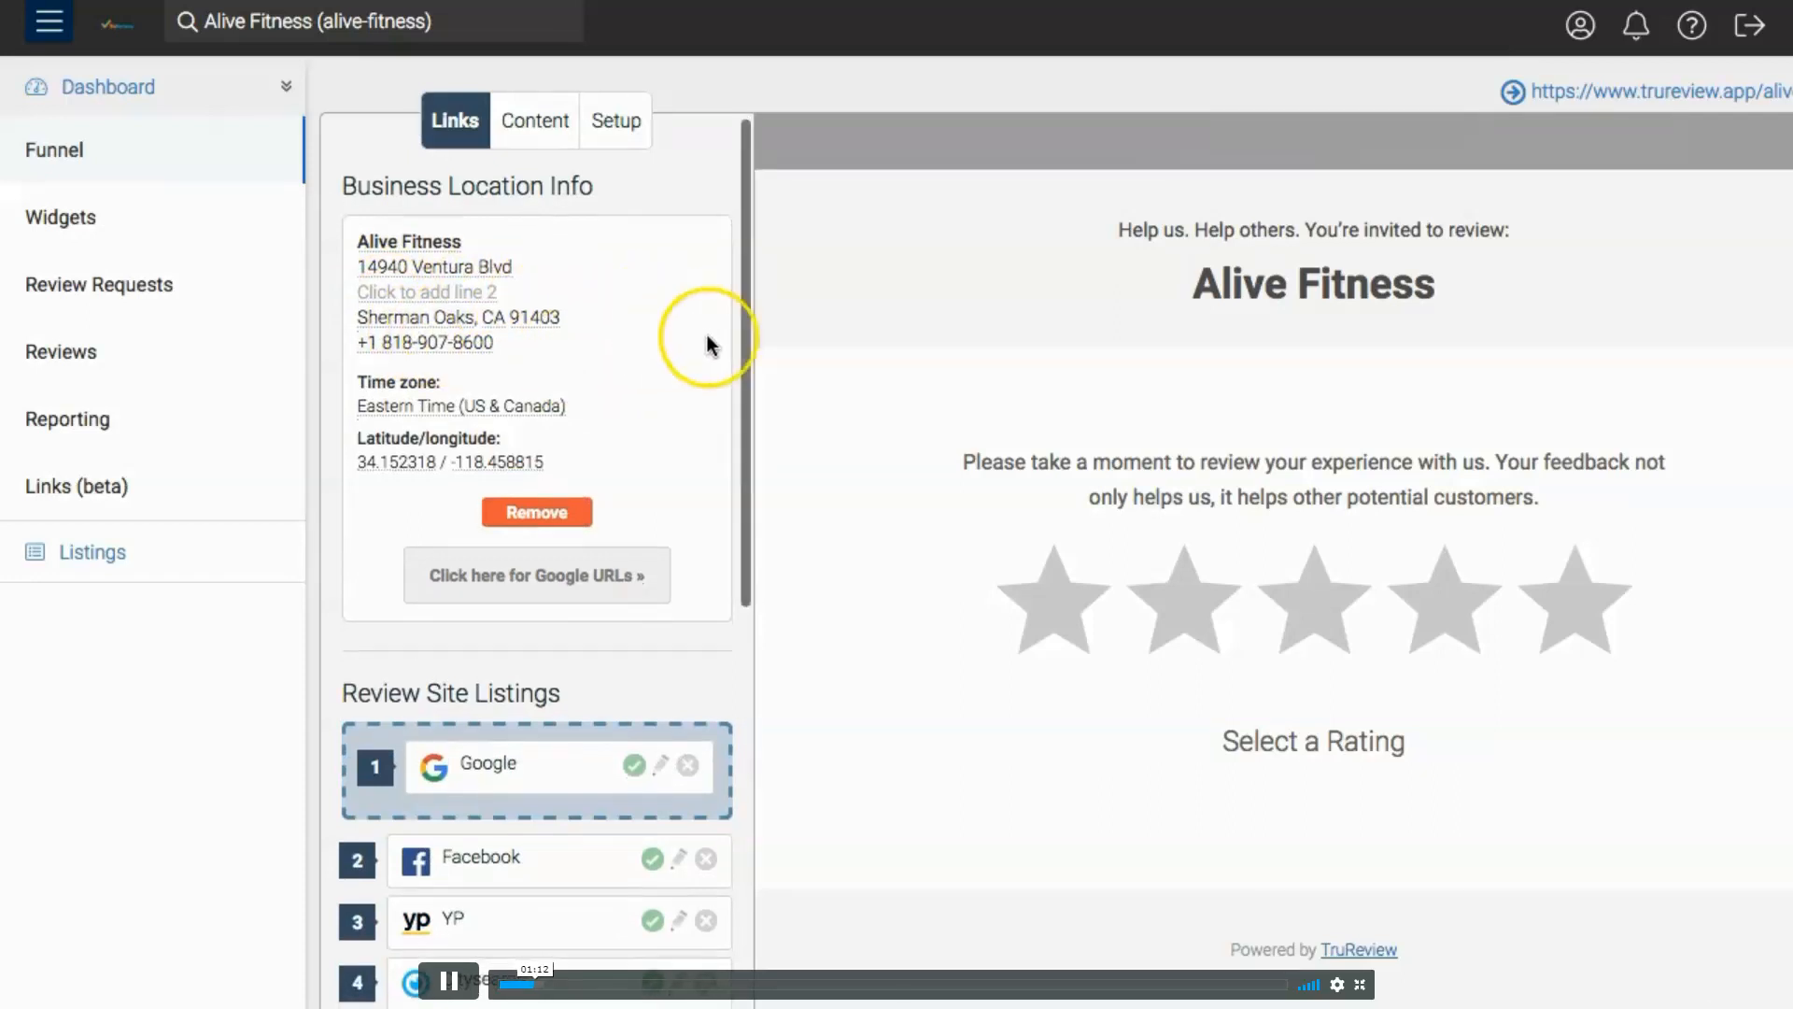
pyautogui.scroll(-5, 705, 338)
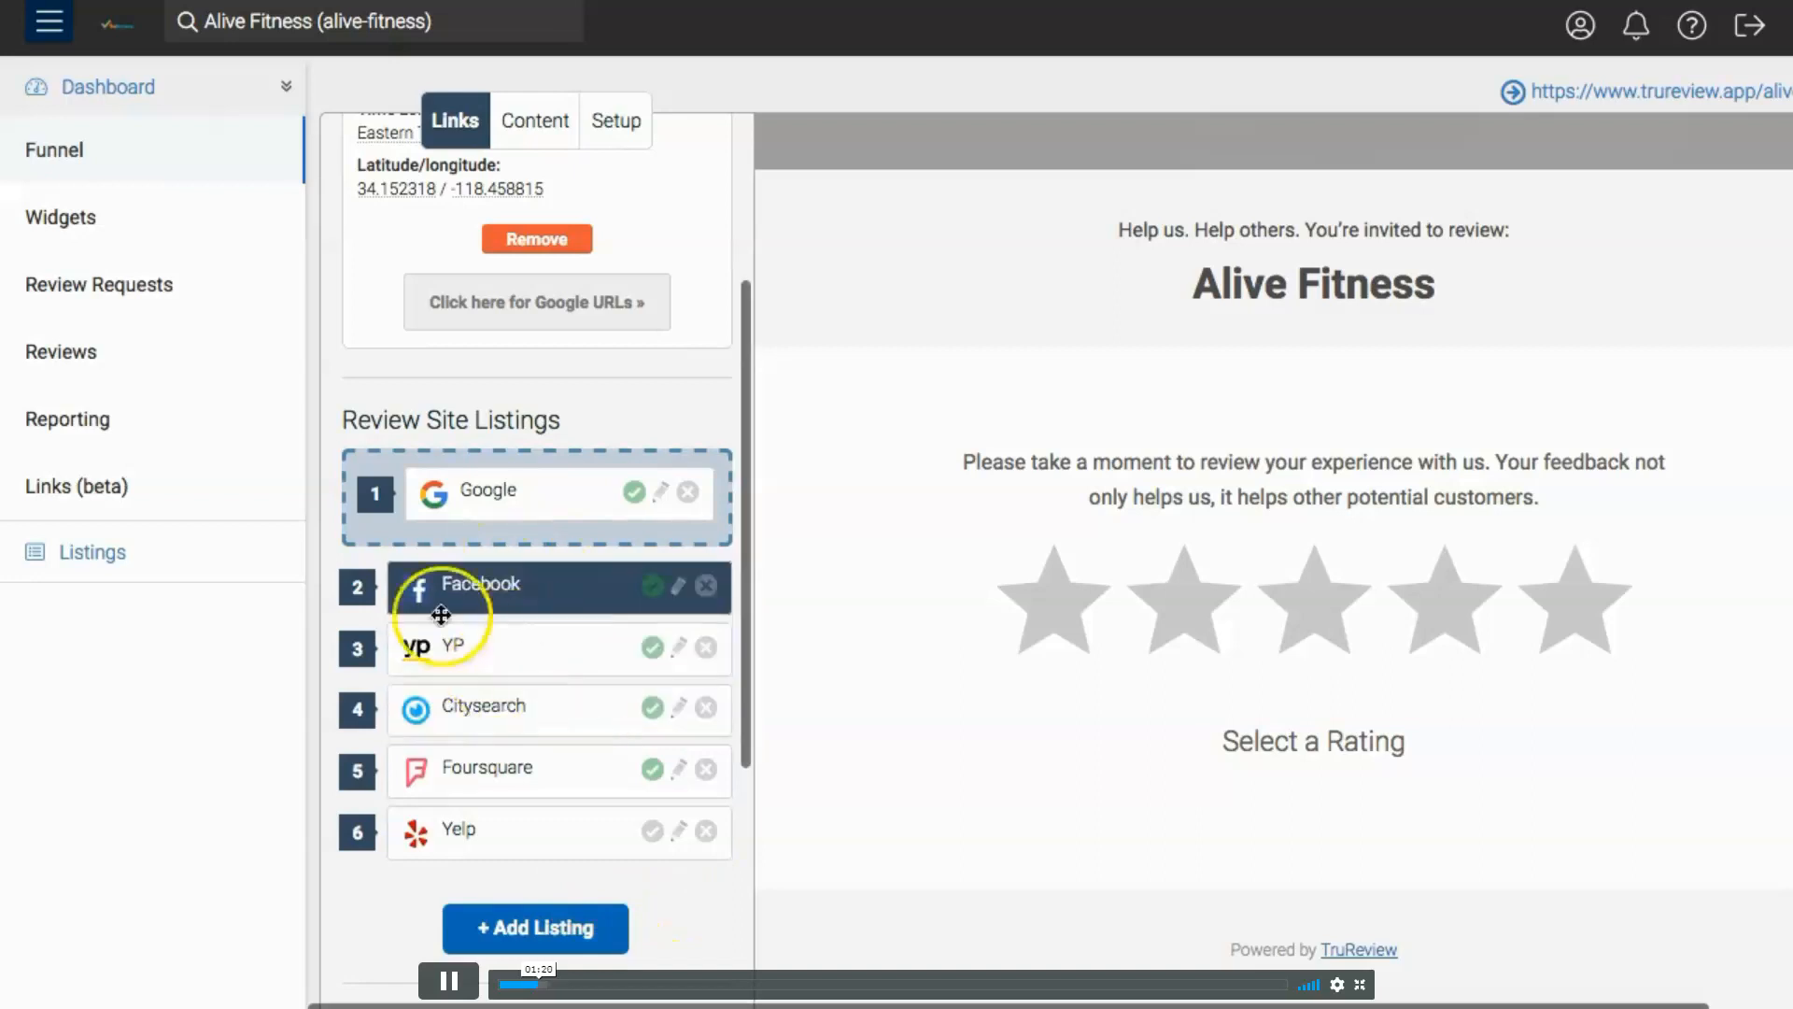
pyautogui.scroll(3, 518, 641)
pyautogui.scroll(-6, 500, 420)
pyautogui.scroll(3, 509, 528)
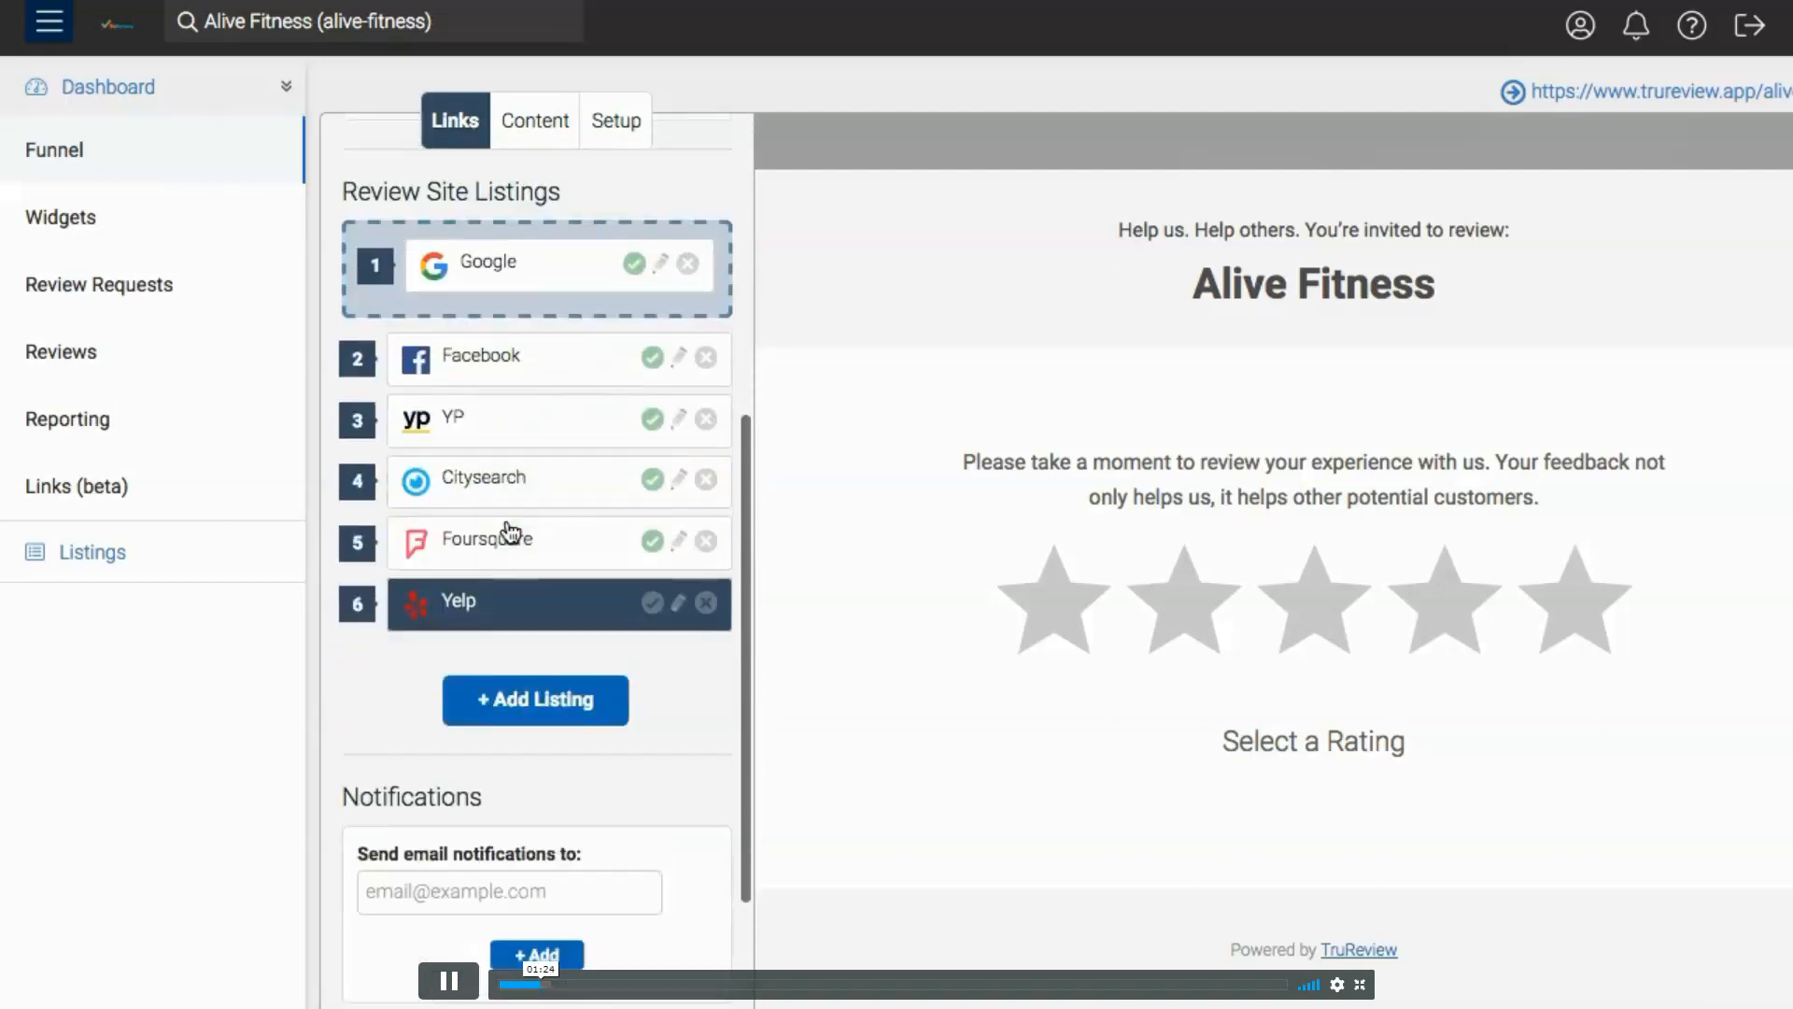
# - Disable the Citysearch, Foursquare and YP entries in the review site listings
pyautogui.click(529, 448)
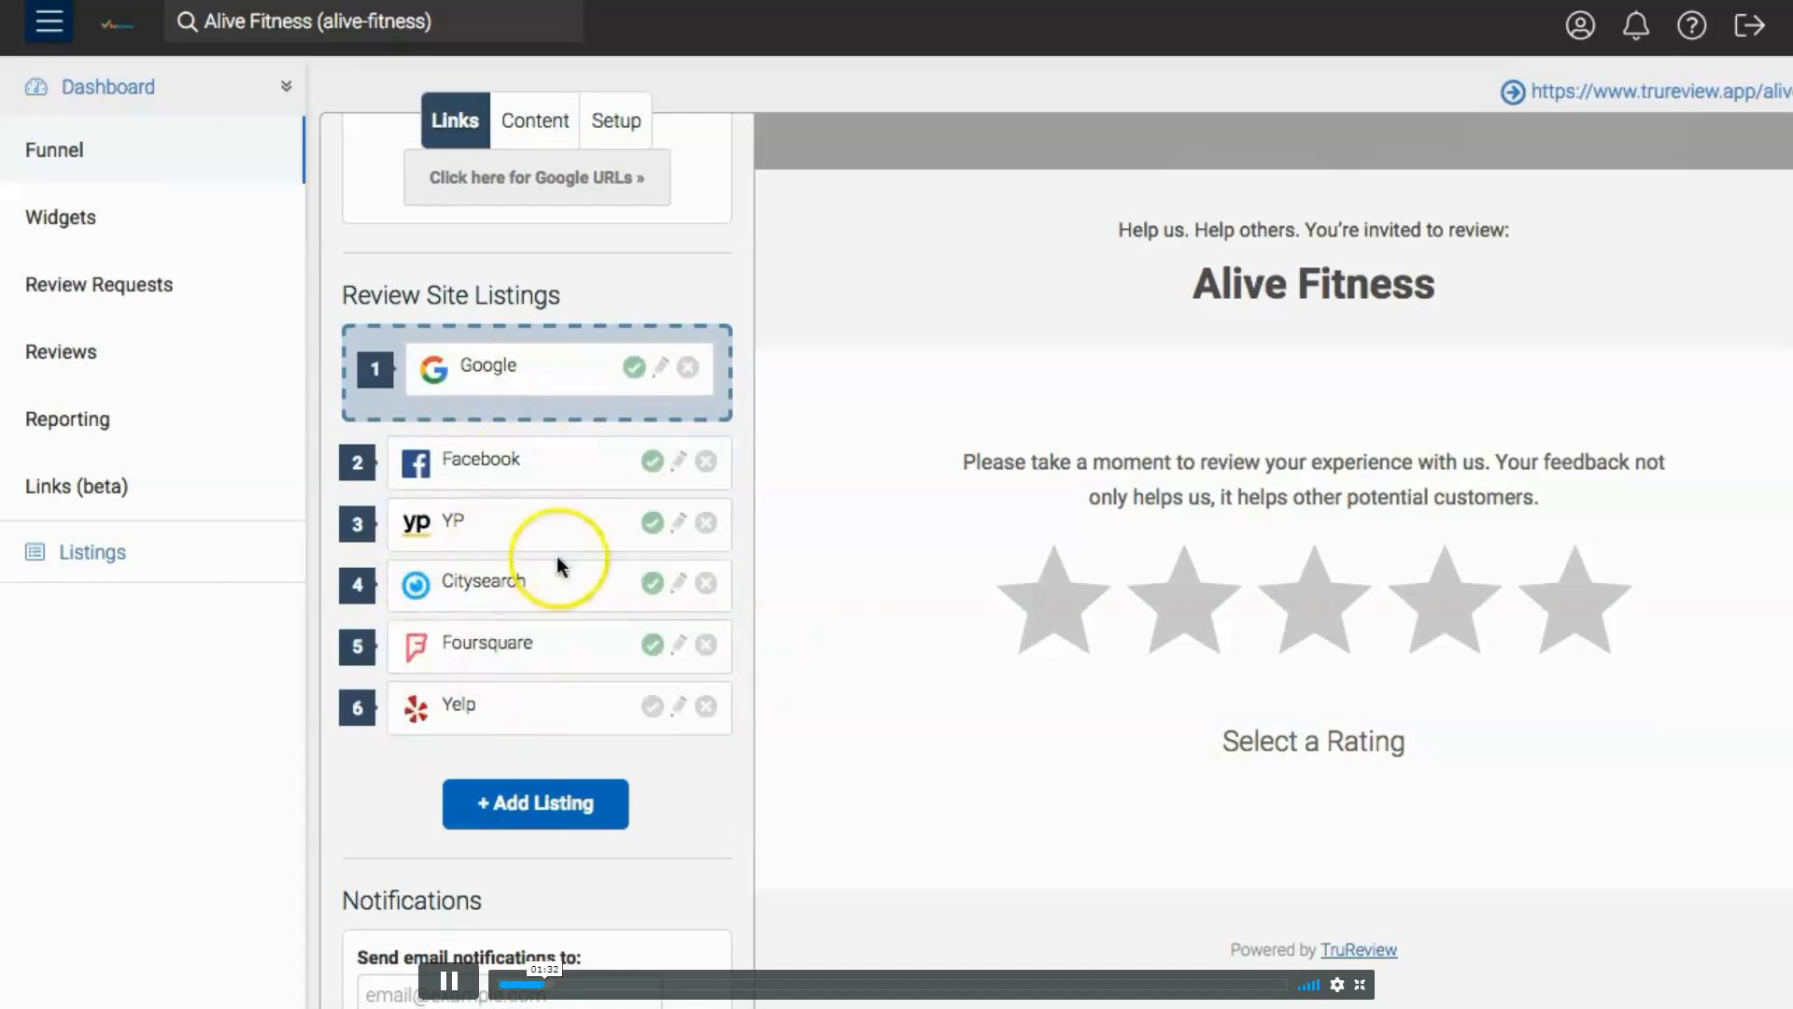
pyautogui.click(652, 583)
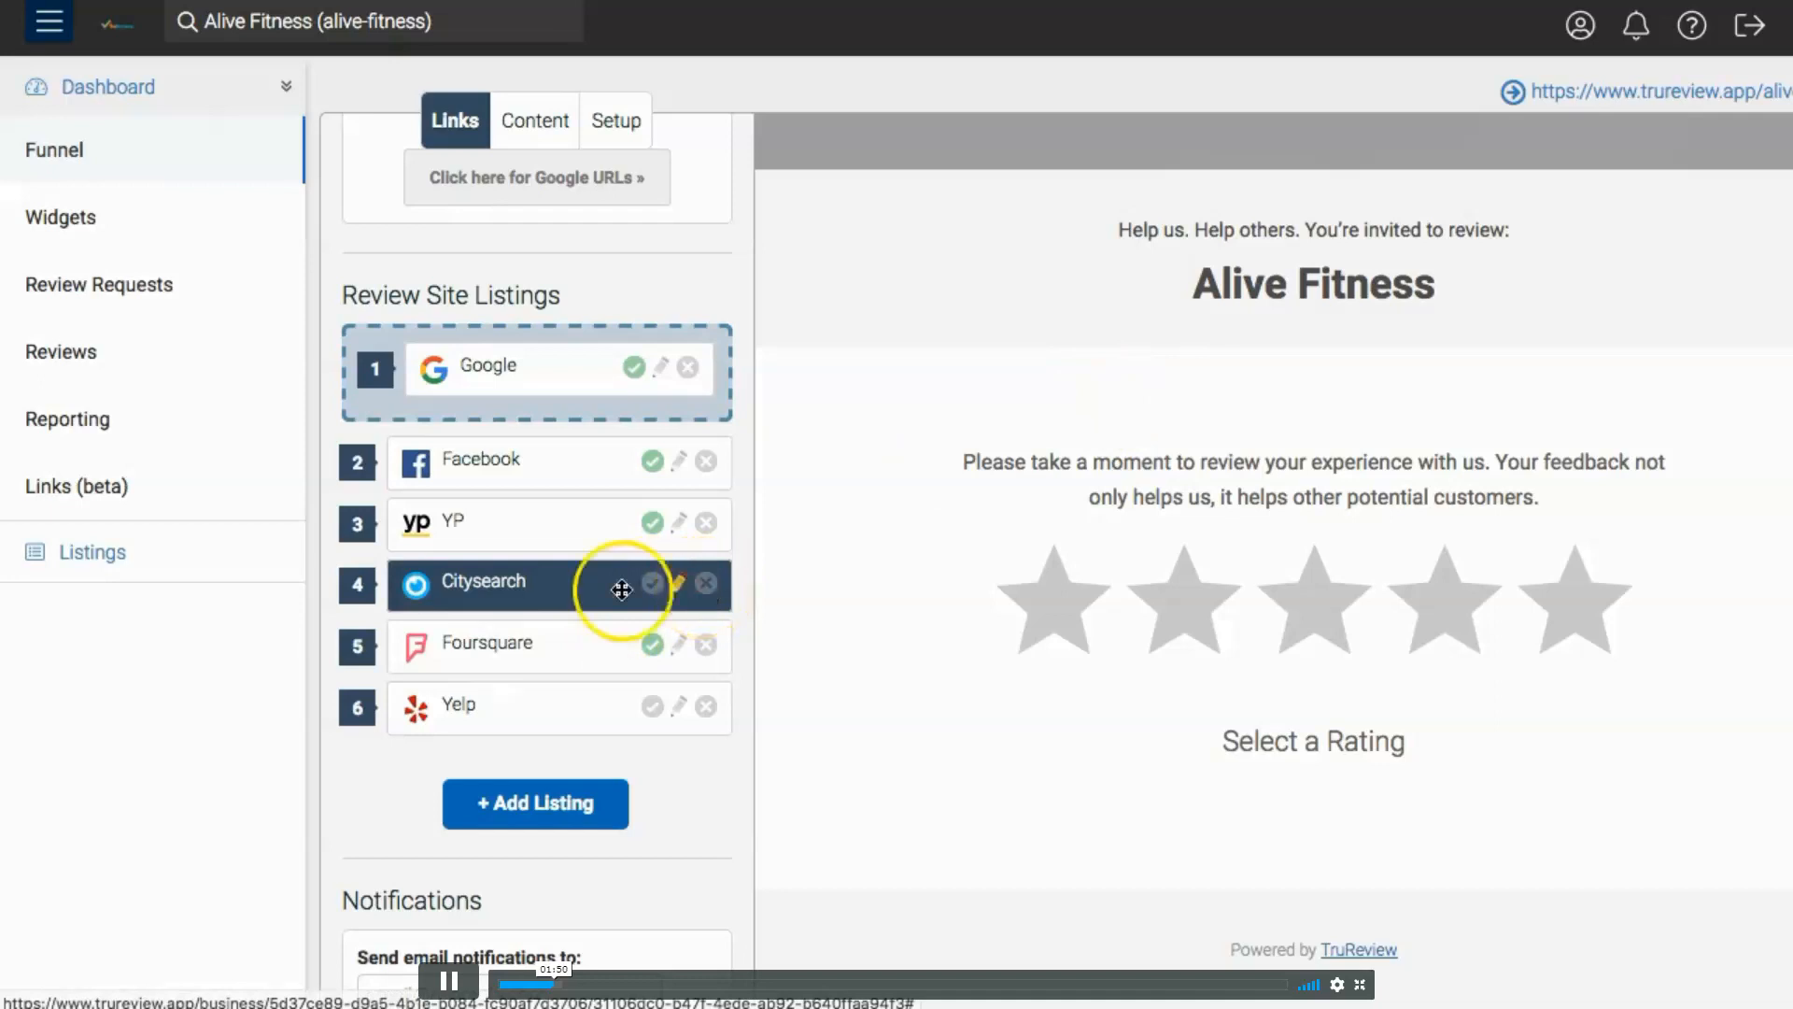
pyautogui.click(653, 646)
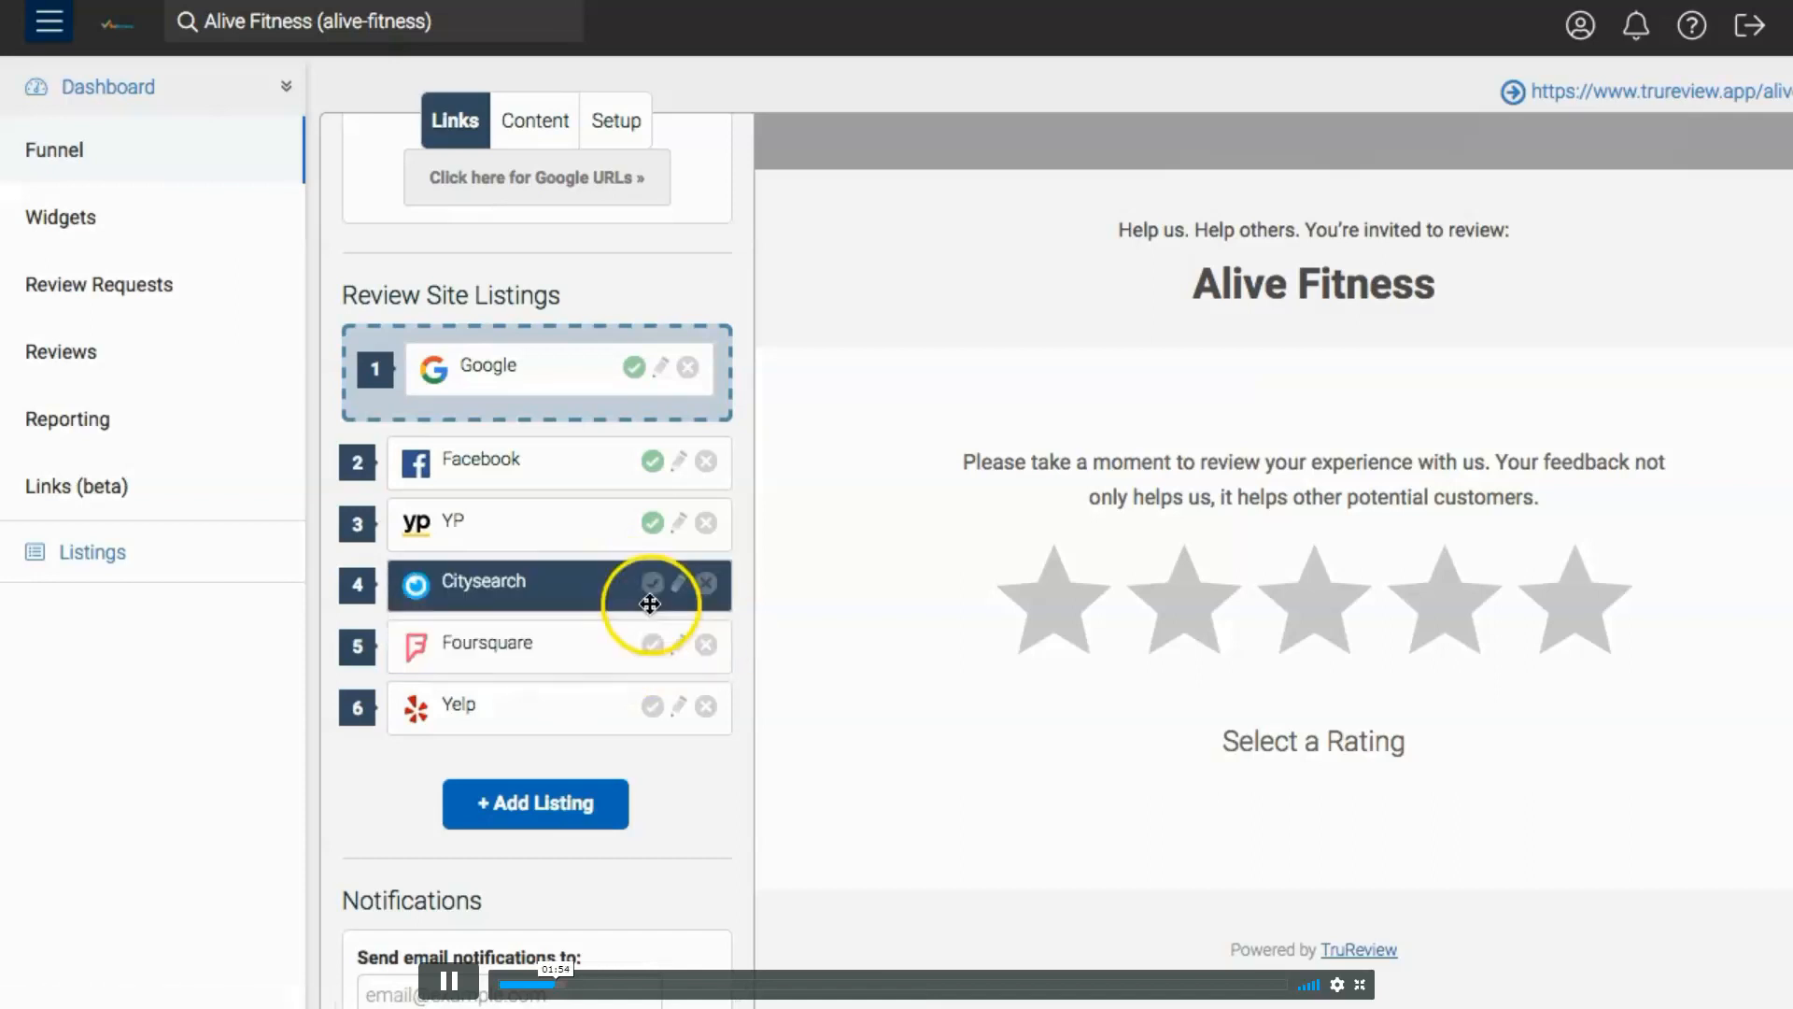
pyautogui.click(655, 525)
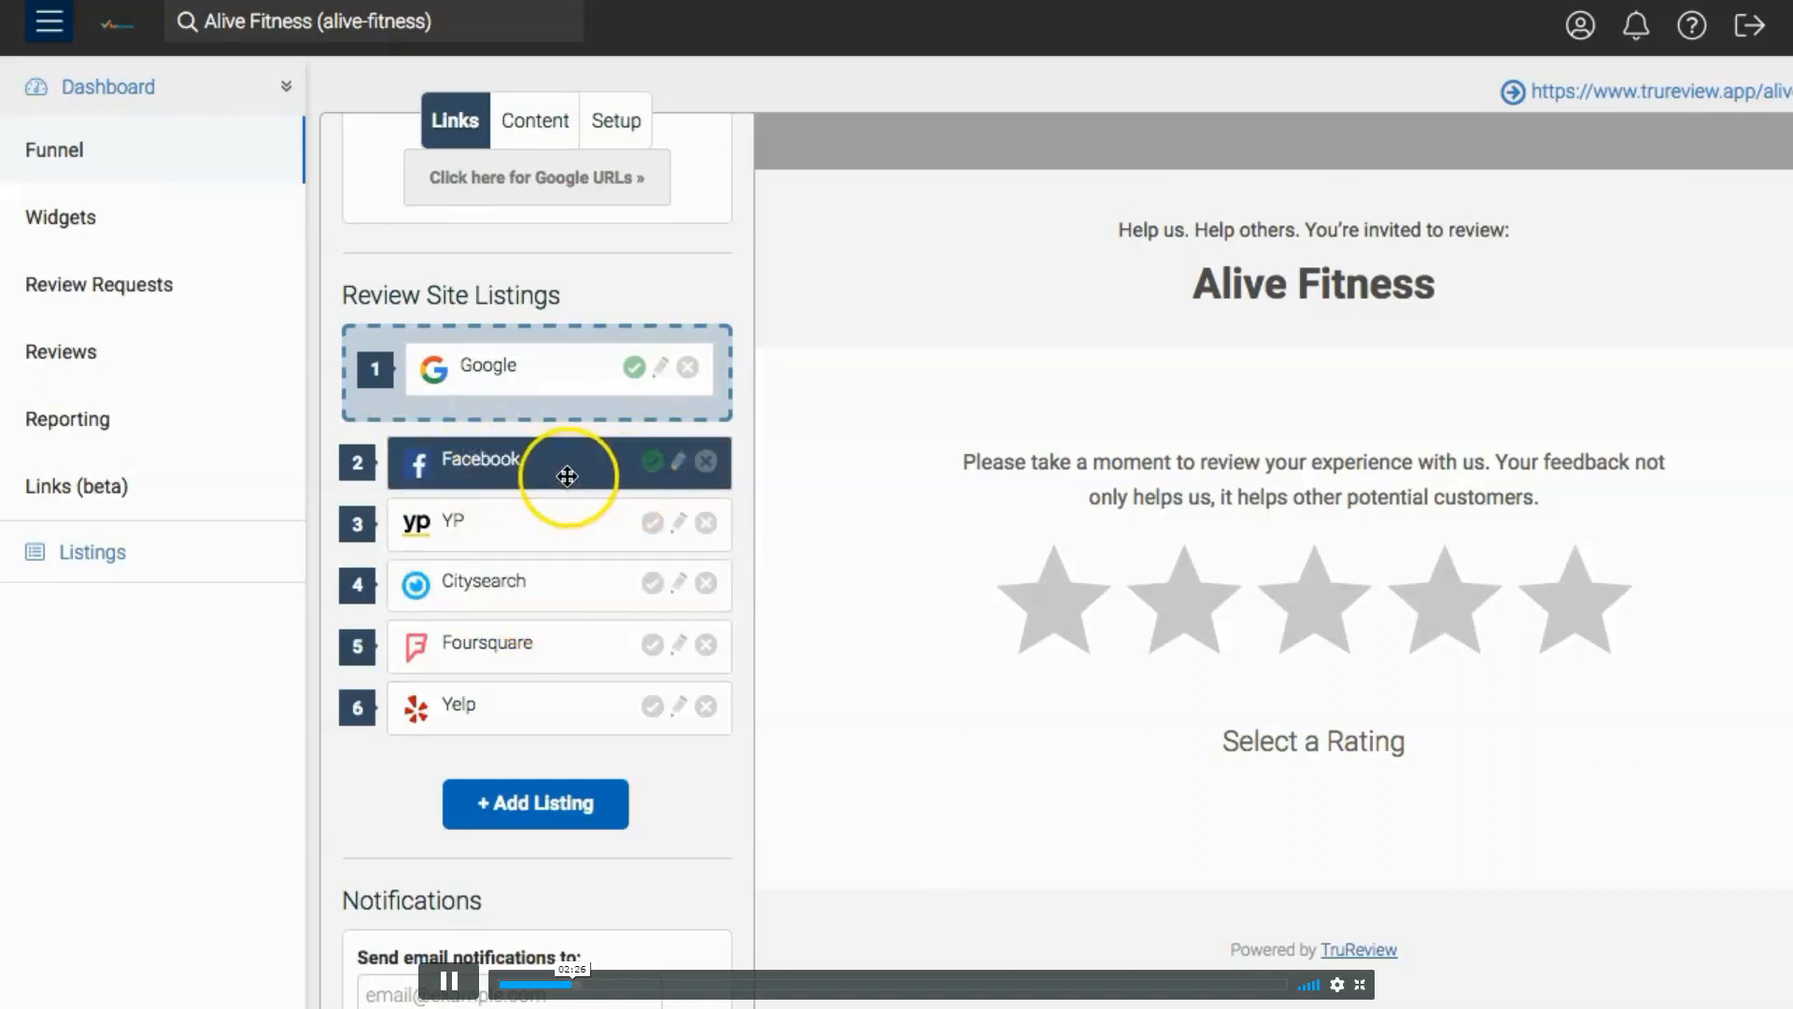
# - Look at the Google search results for Alive Fitness and at the sites offered for a new listing
pyautogui.scroll(-1, 567, 472)
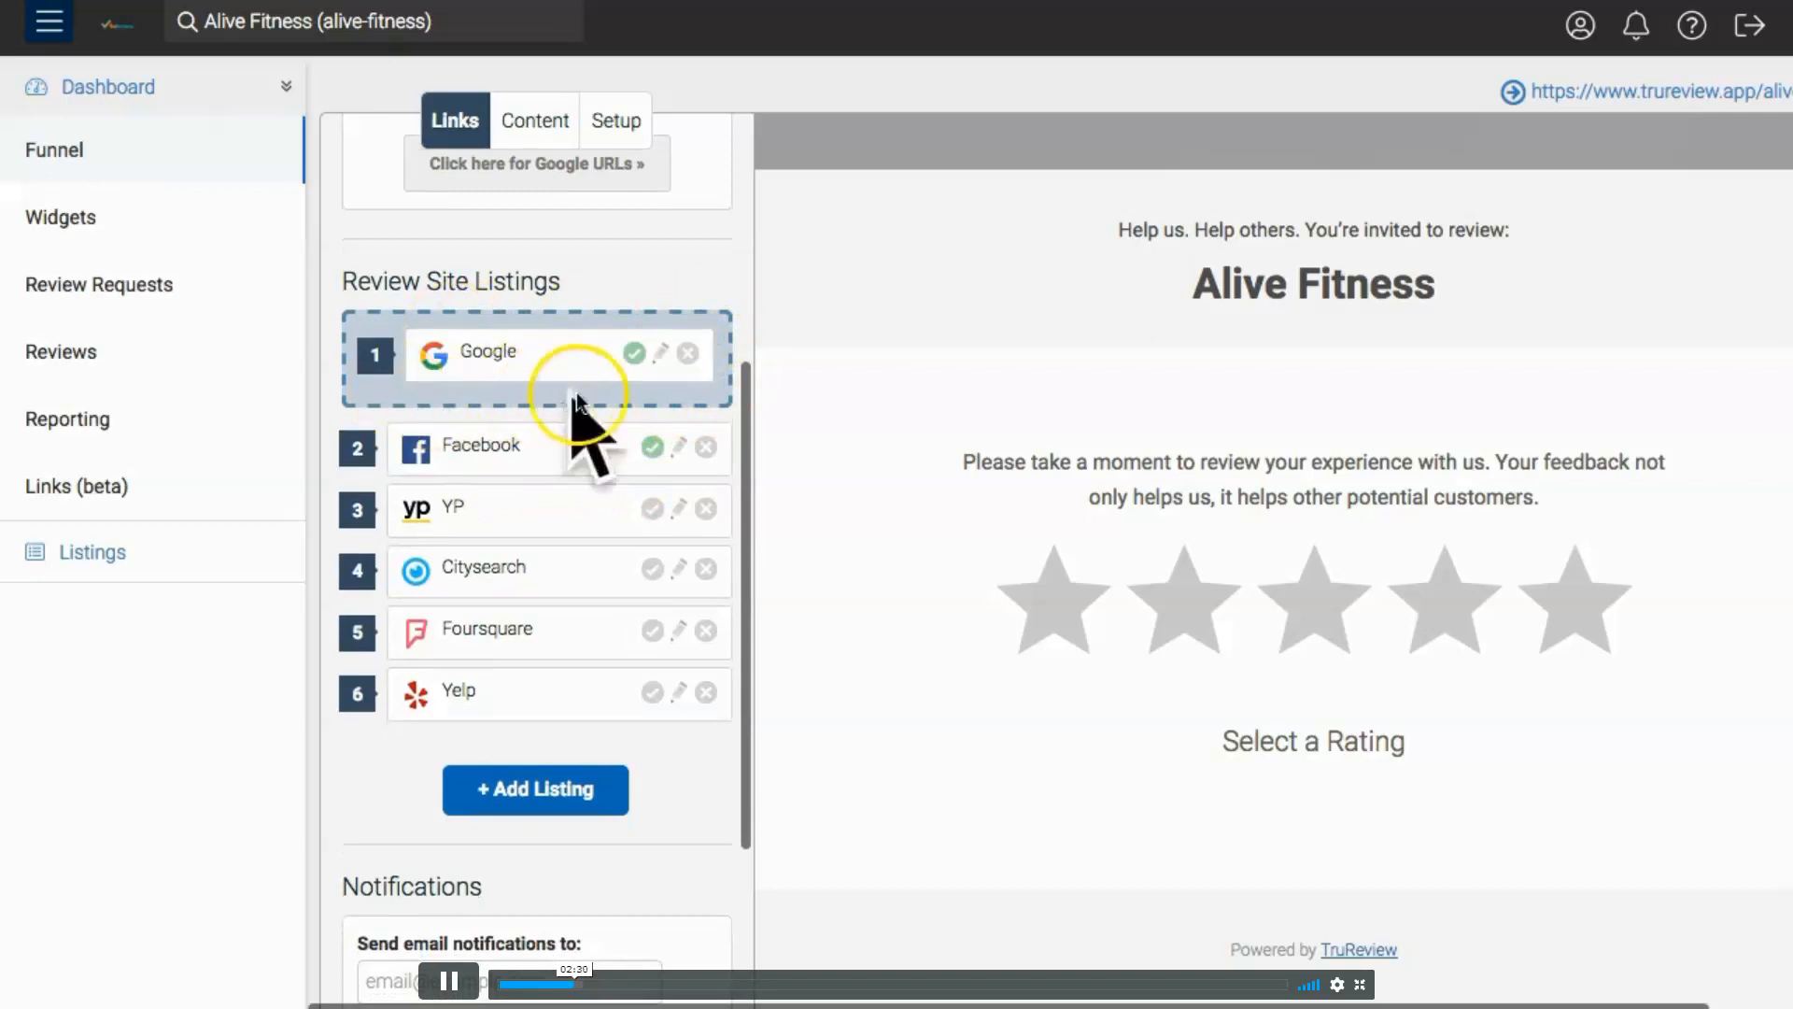
pyautogui.scroll(1, 575, 407)
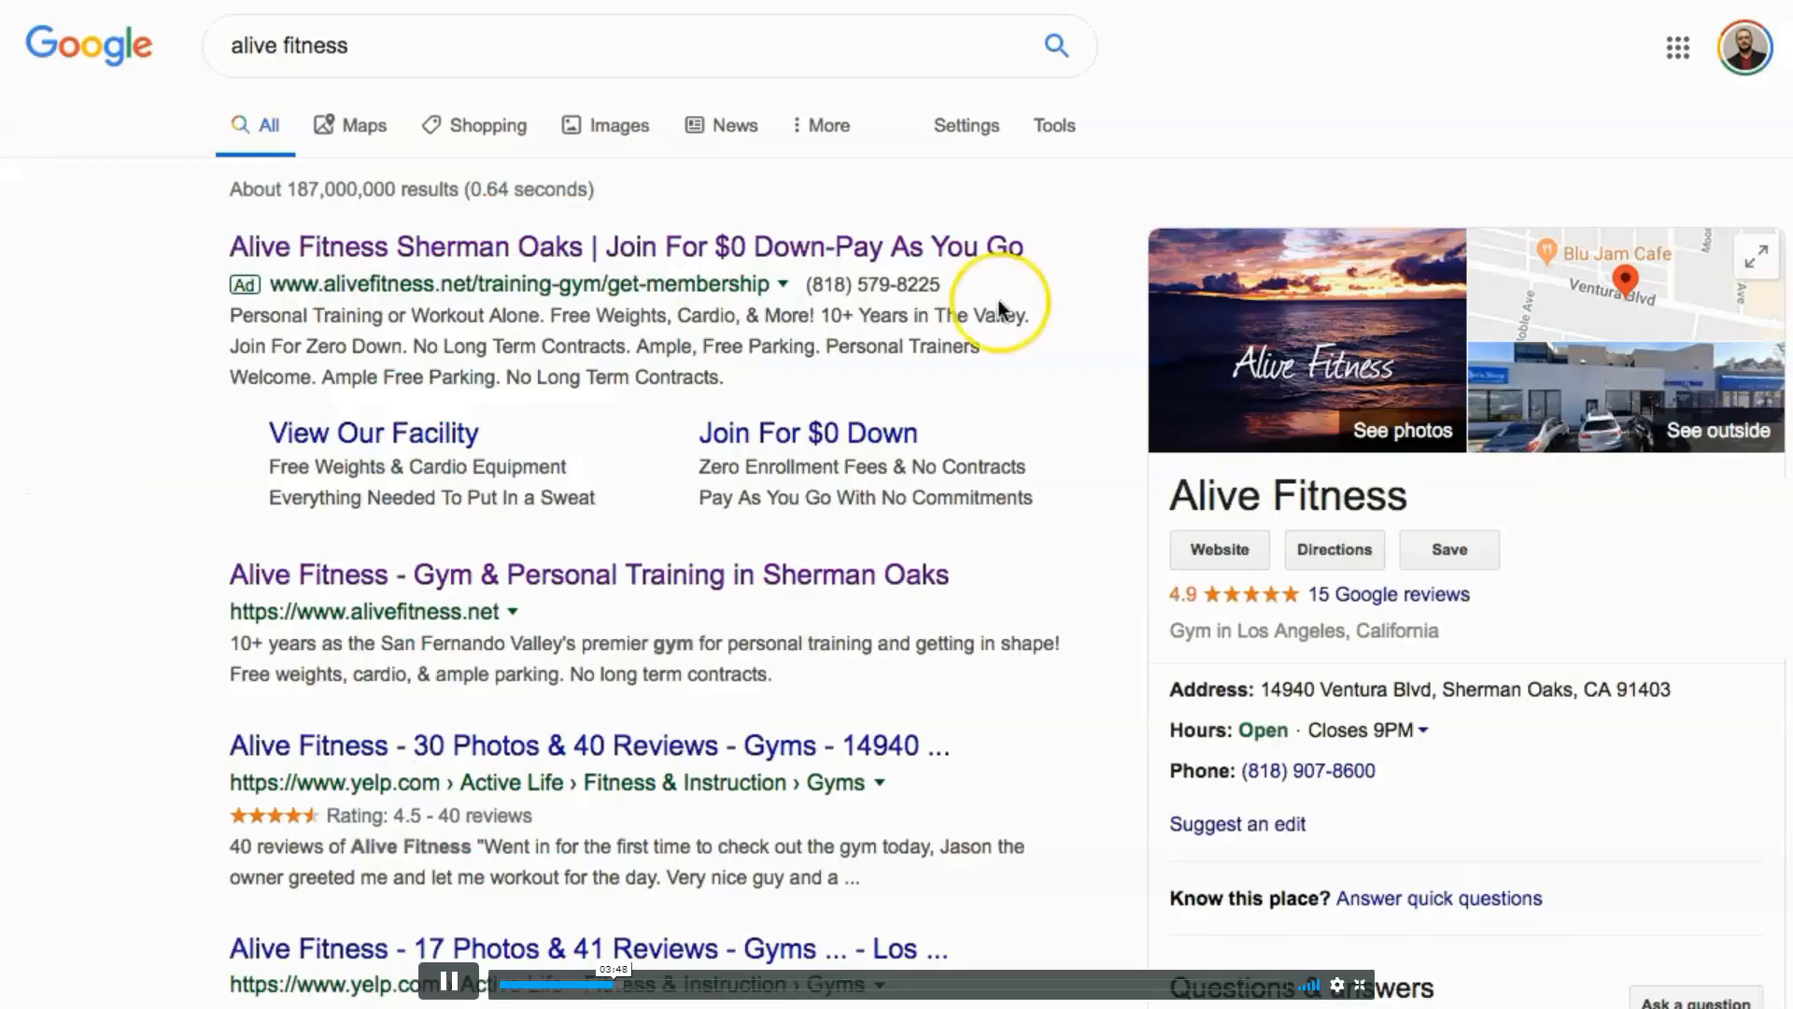
pyautogui.scroll(-3, 999, 300)
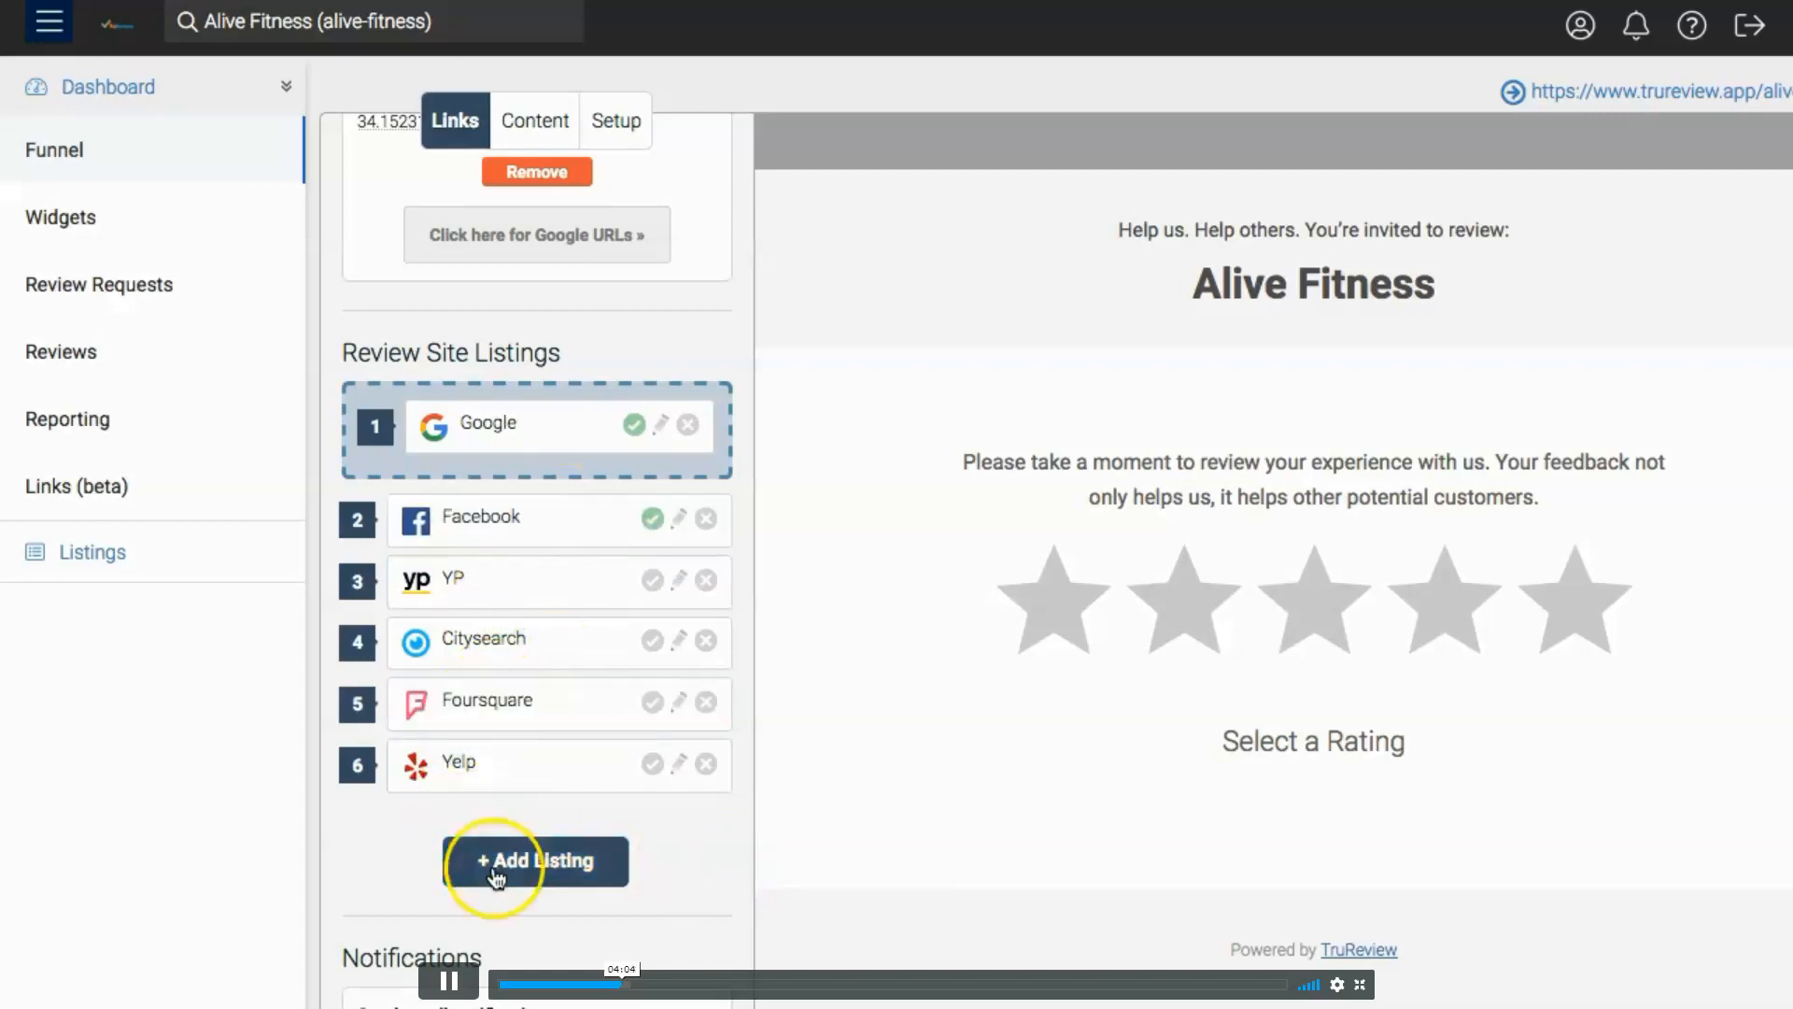
pyautogui.click(545, 881)
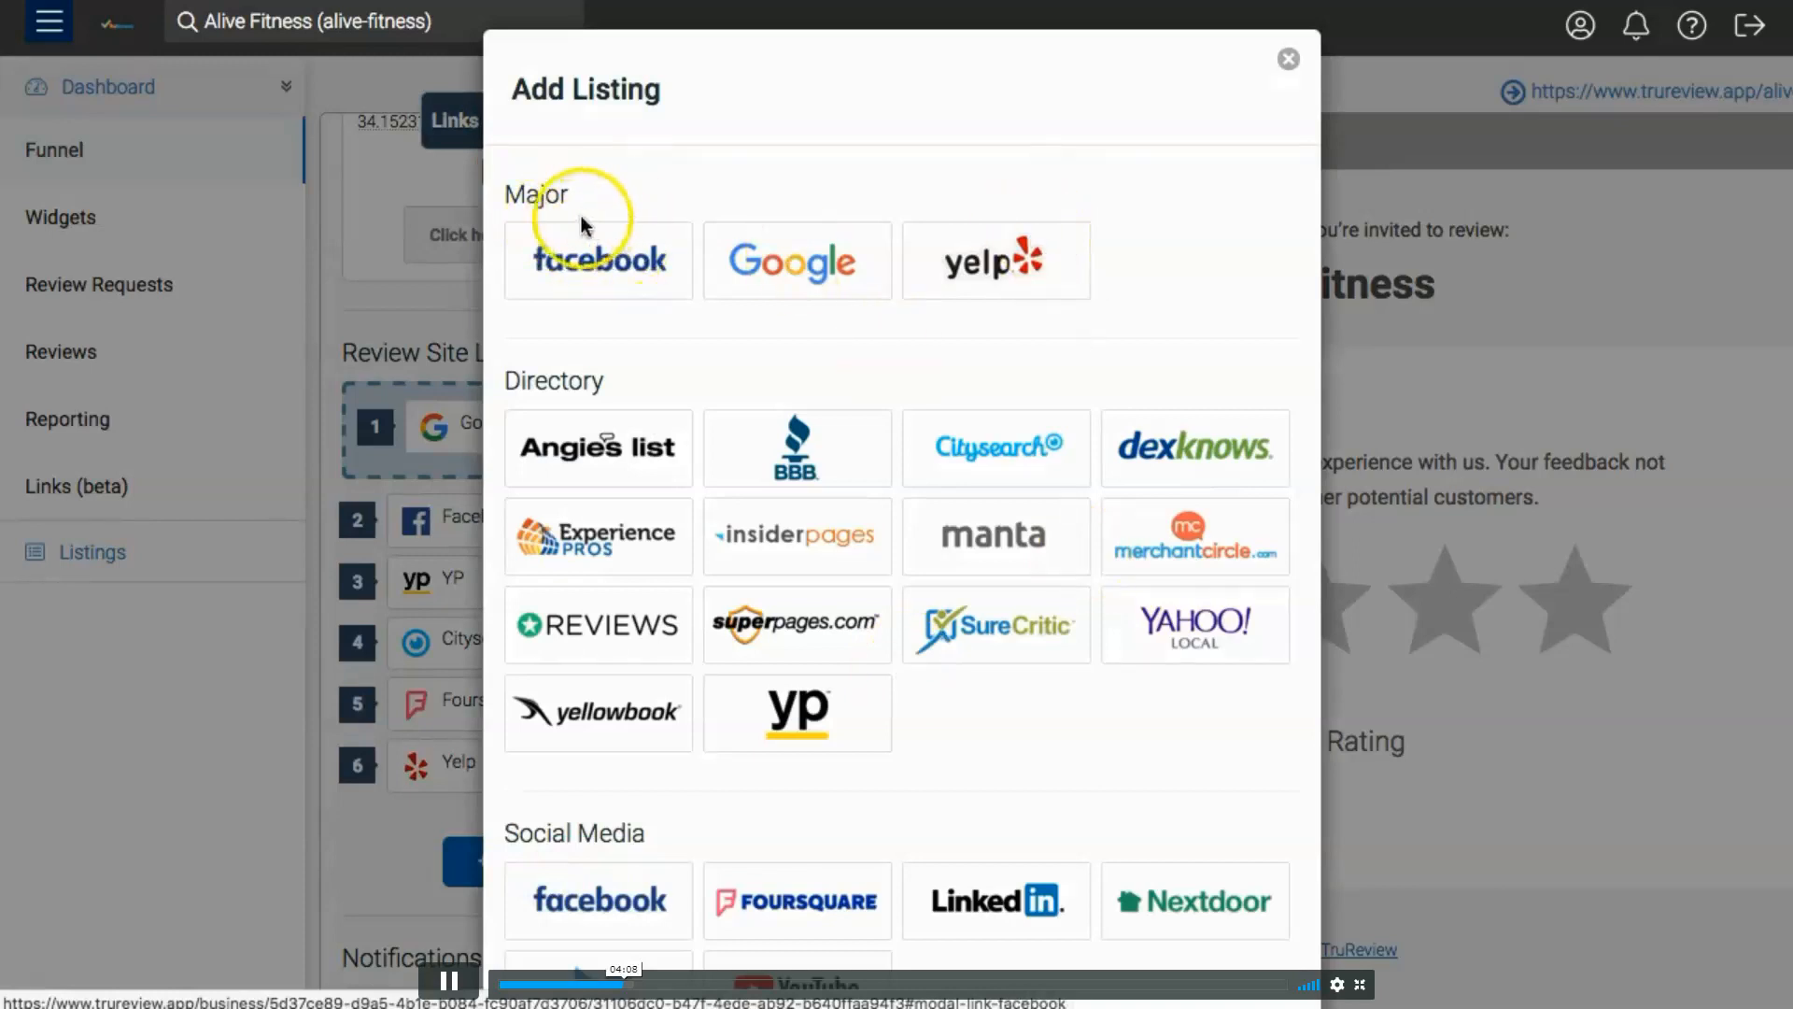
pyautogui.click(370, 847)
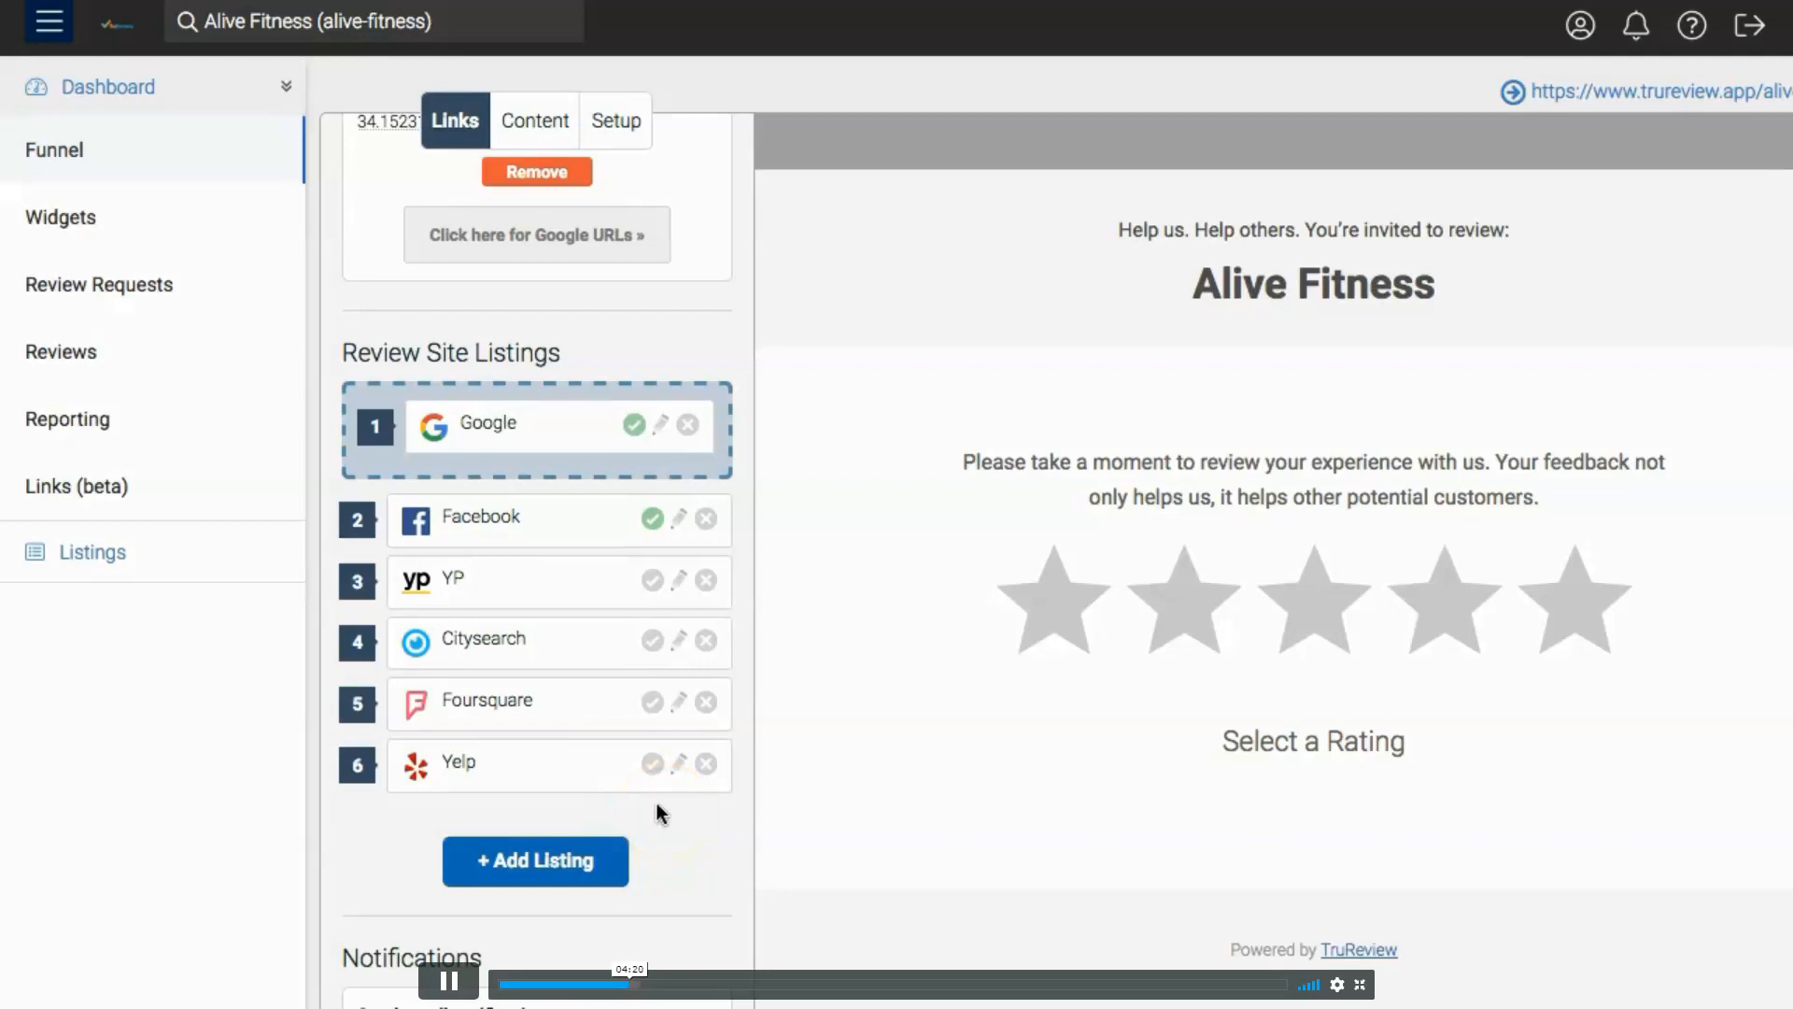
# - Enable the Yelp review site listing, and disable it again
pyautogui.click(651, 764)
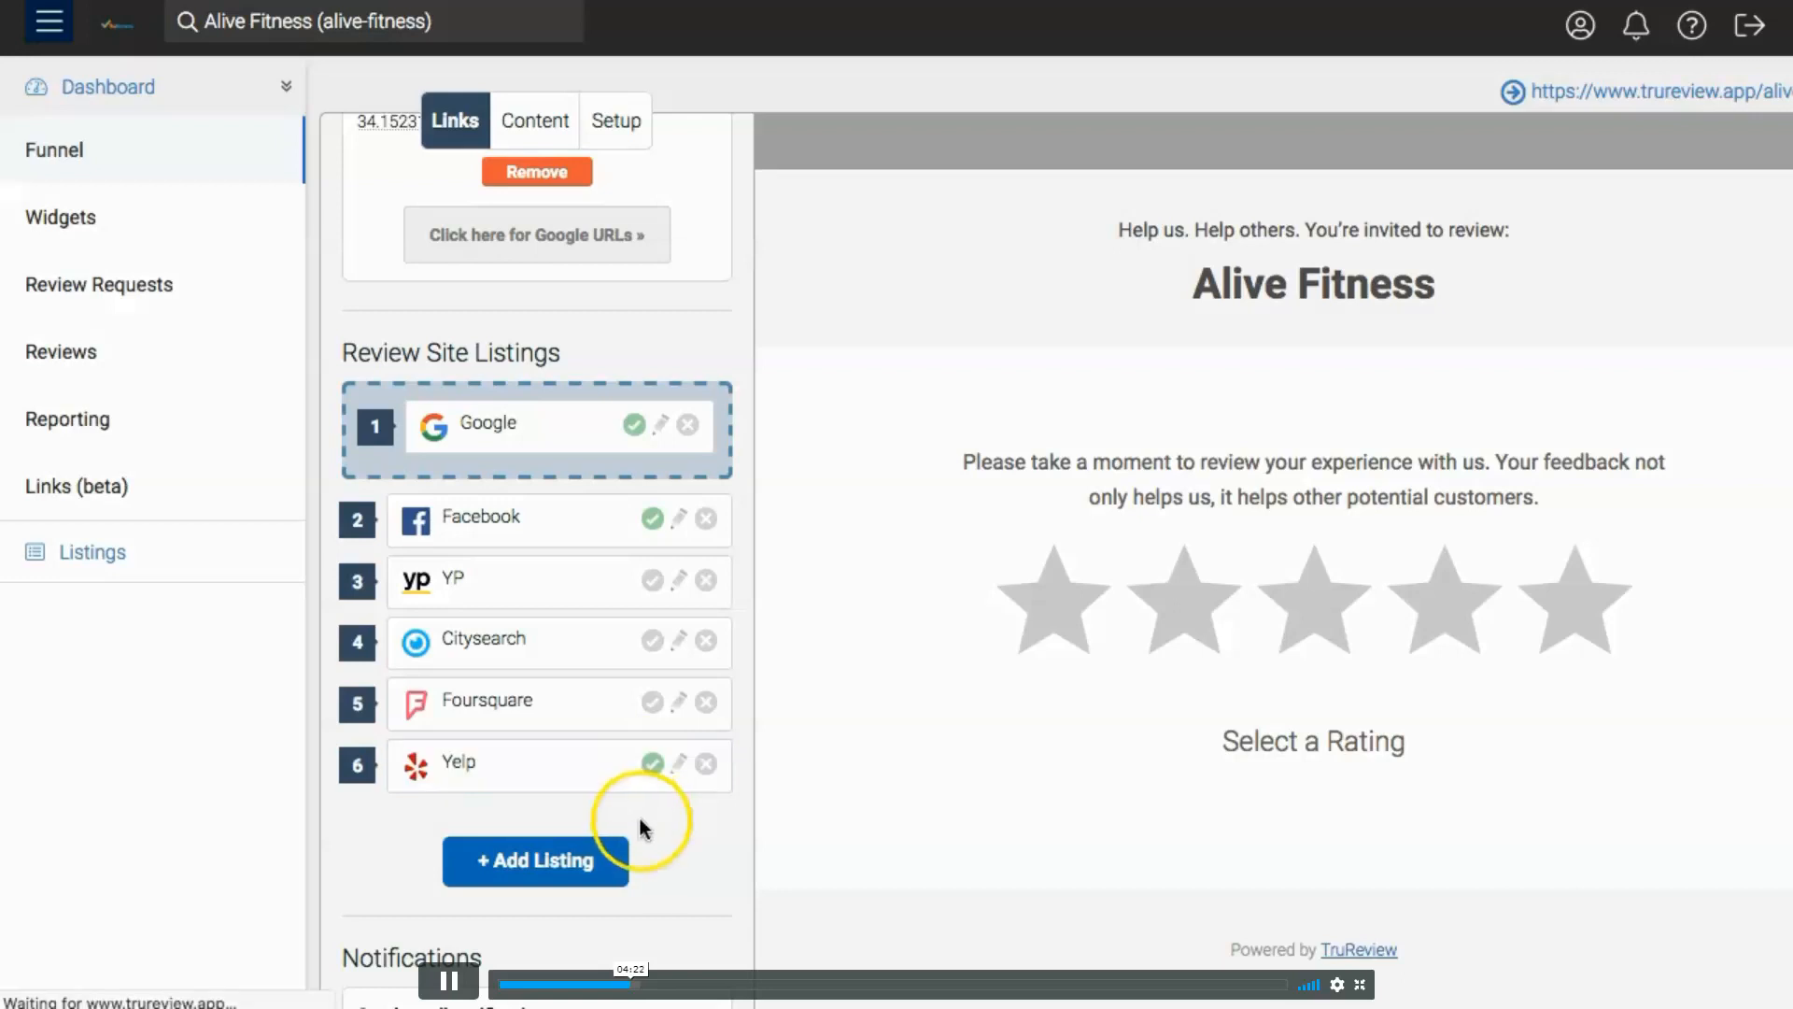
pyautogui.click(651, 764)
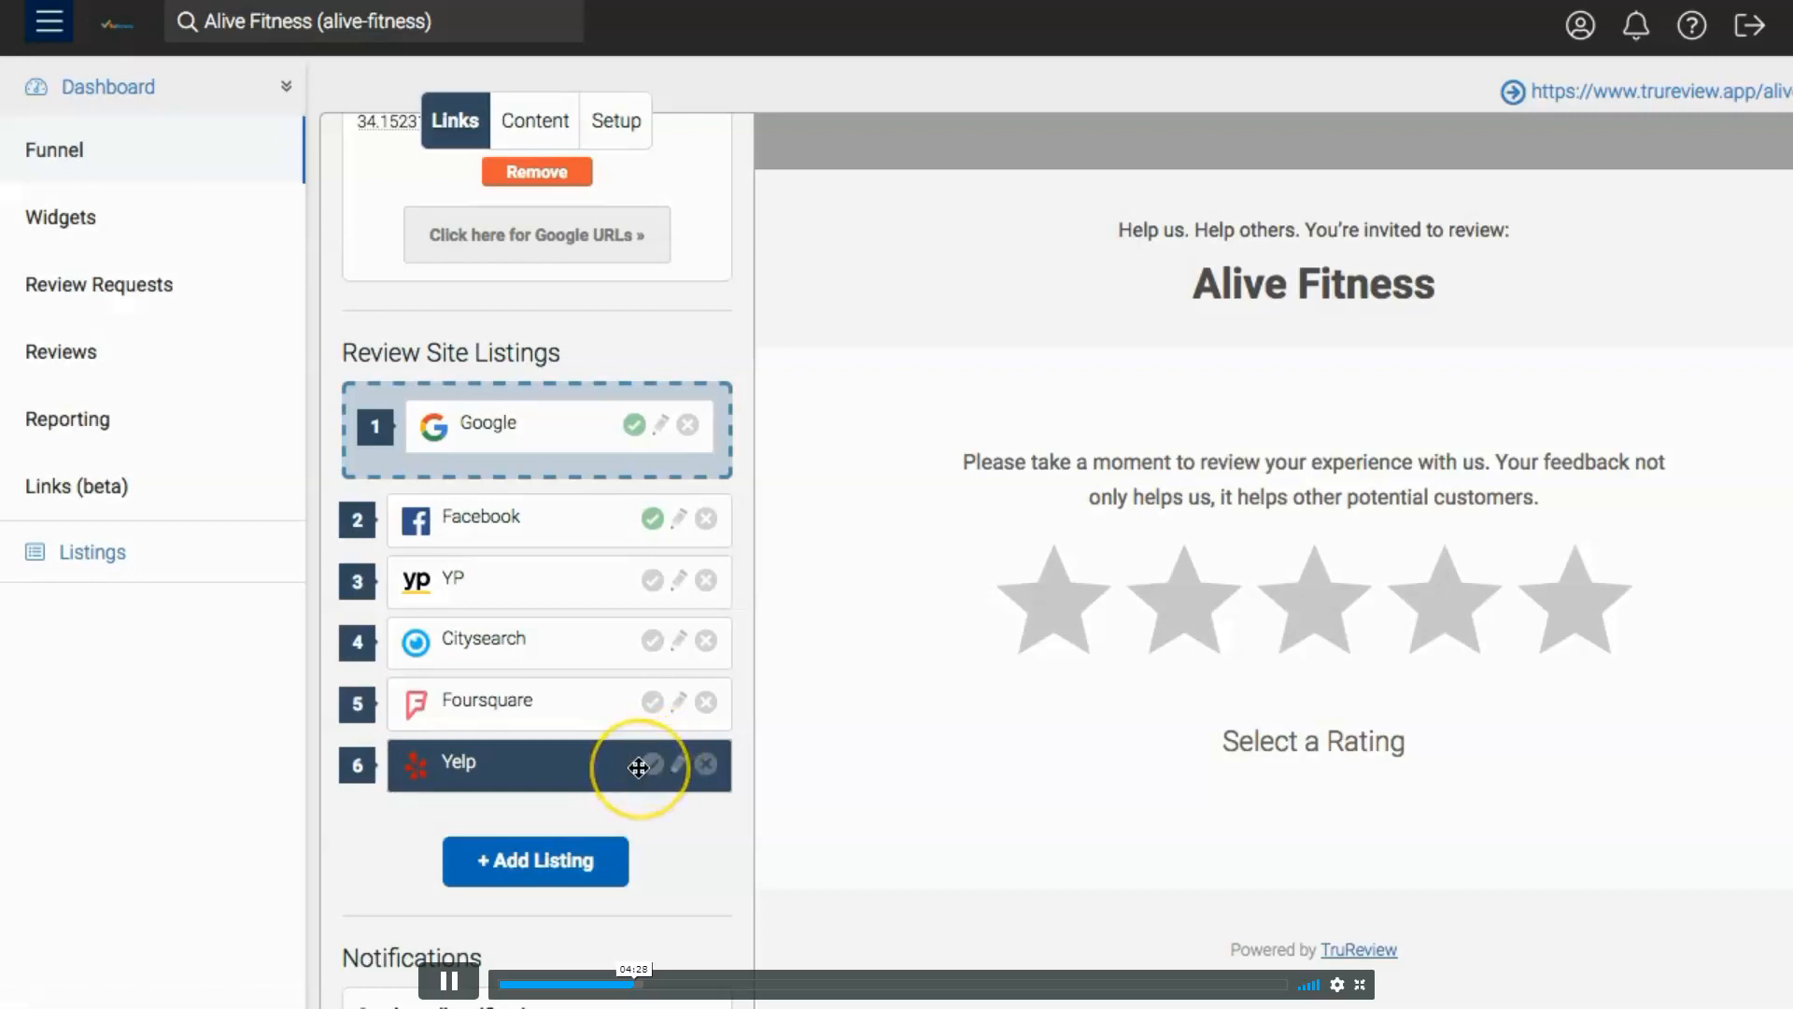
pyautogui.click(665, 824)
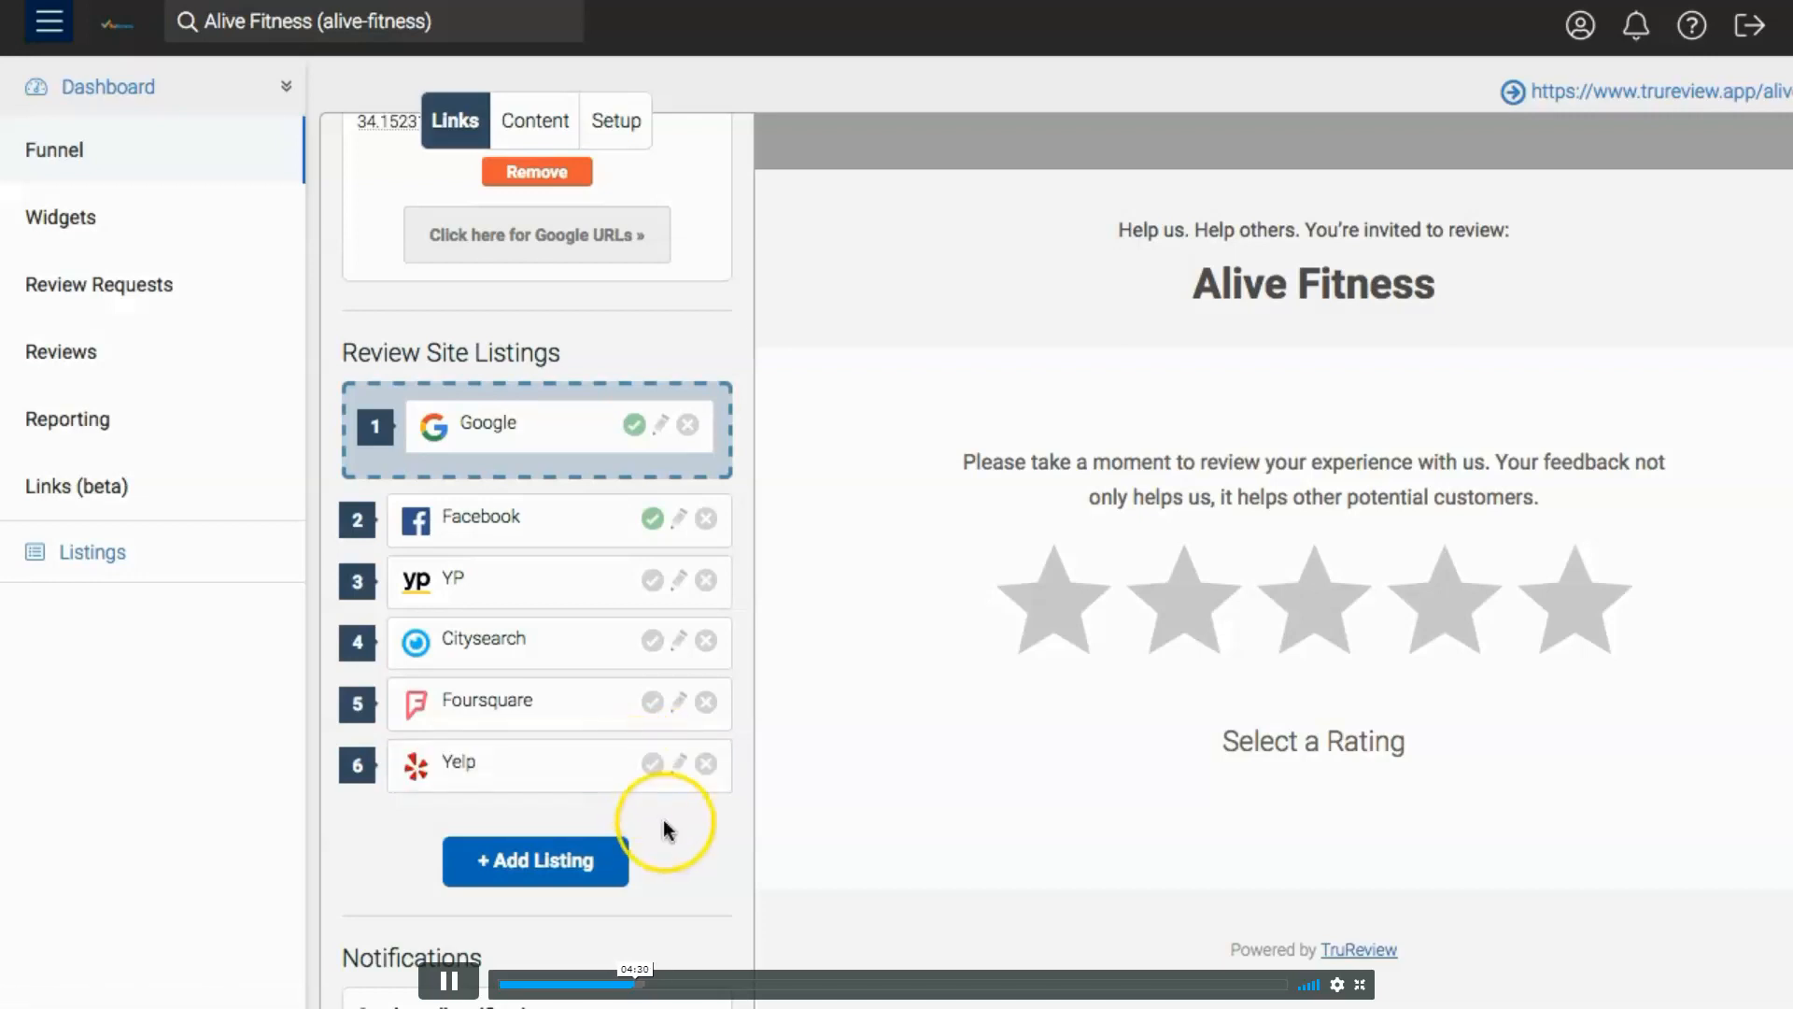
pyautogui.click(700, 822)
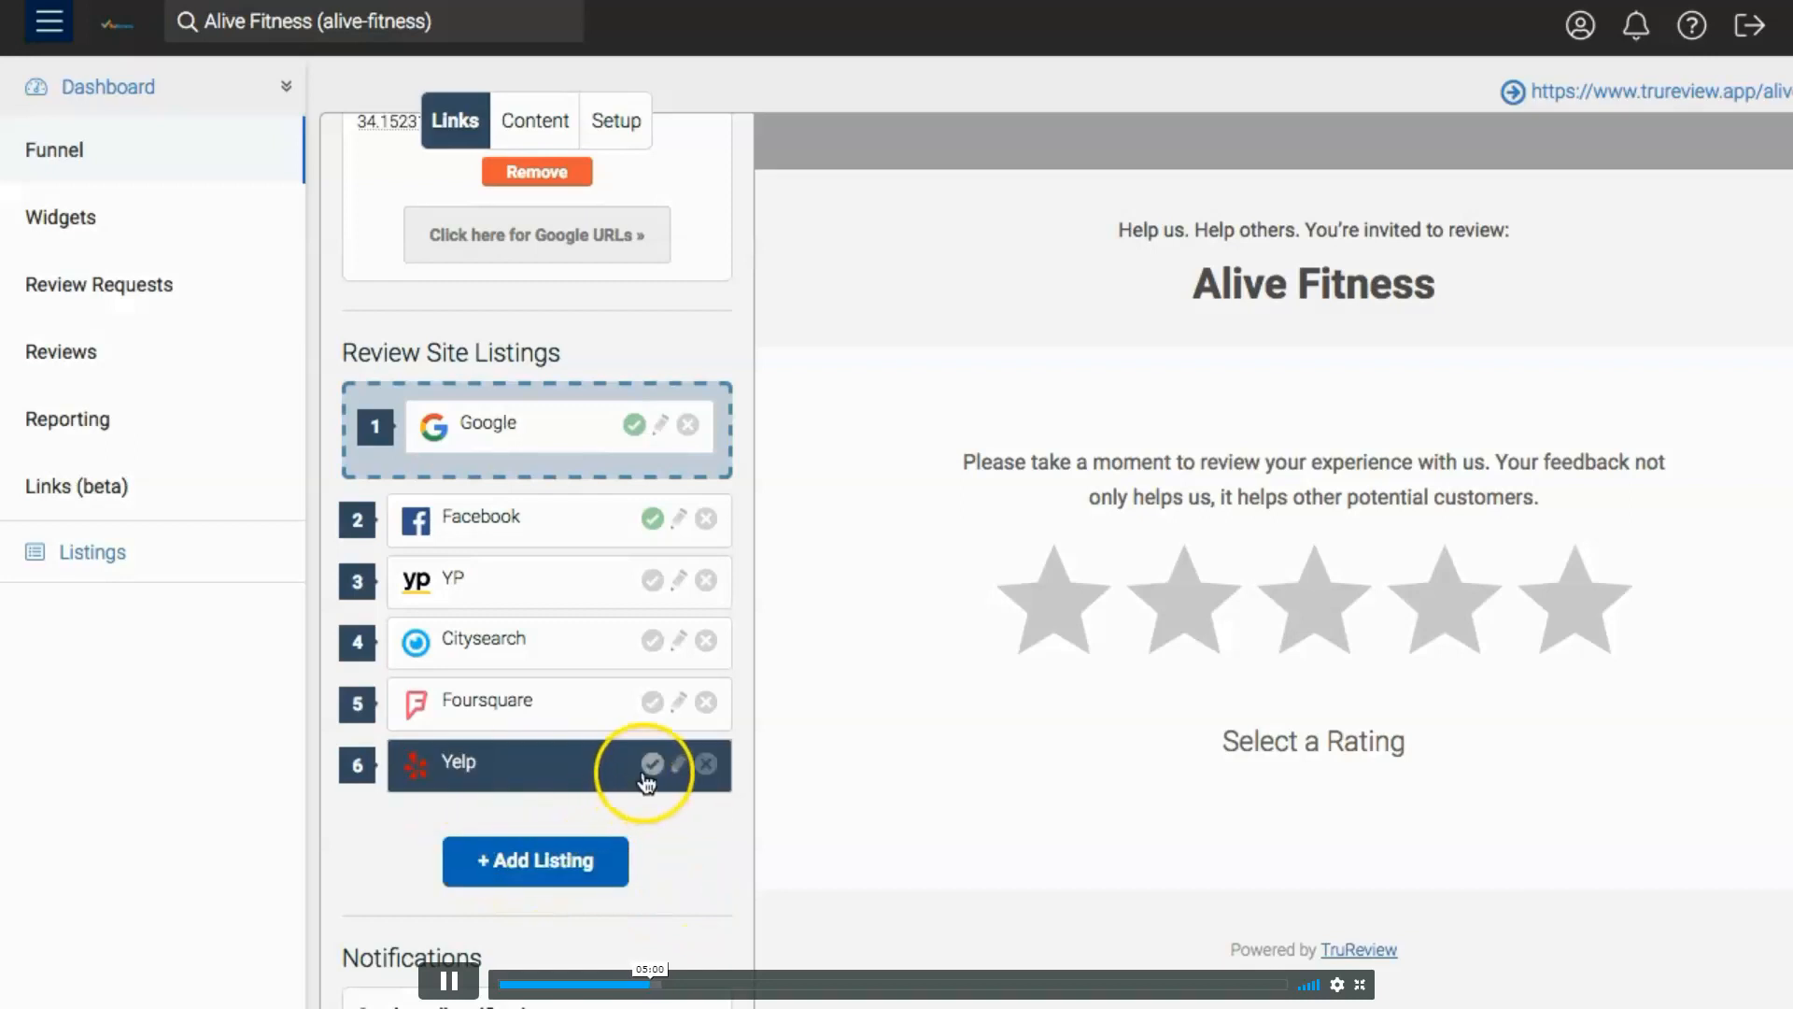
# - Open the choices for a new listing and examine the major, directory, social media, local and automotive review sites
pyautogui.click(521, 855)
pyautogui.scroll(-3, 1082, 633)
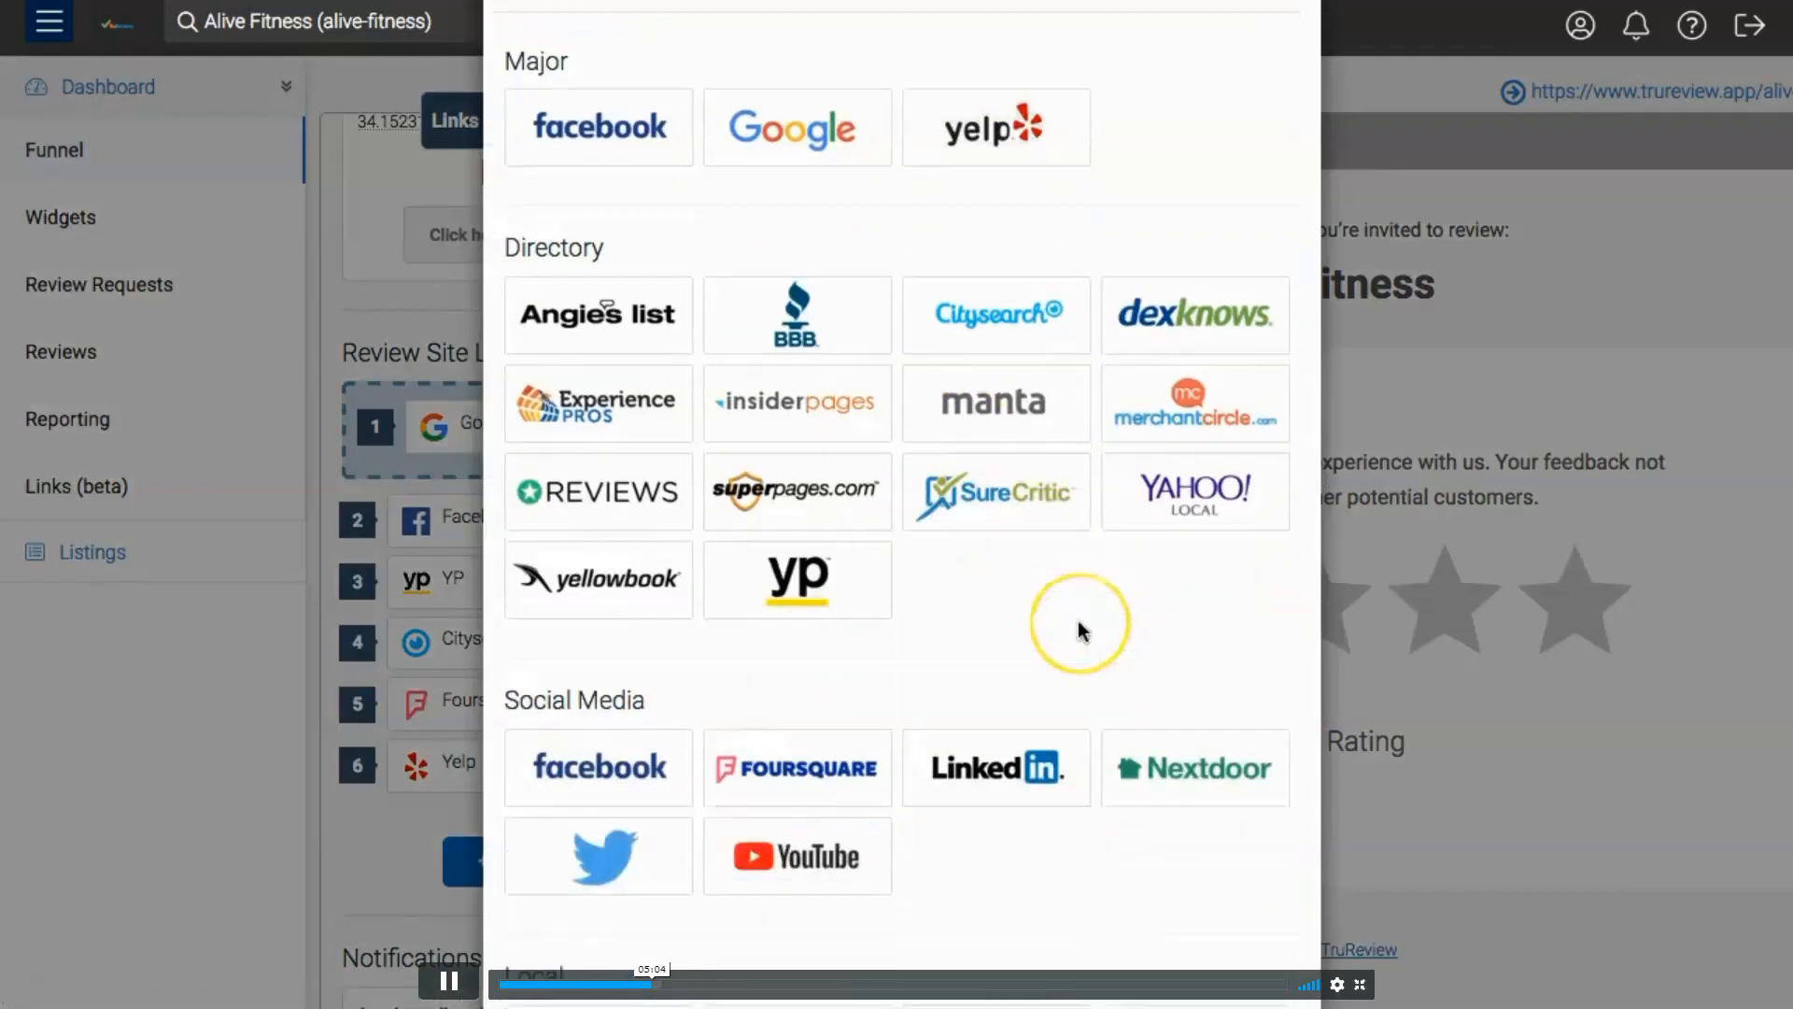
pyautogui.scroll(4, 1077, 626)
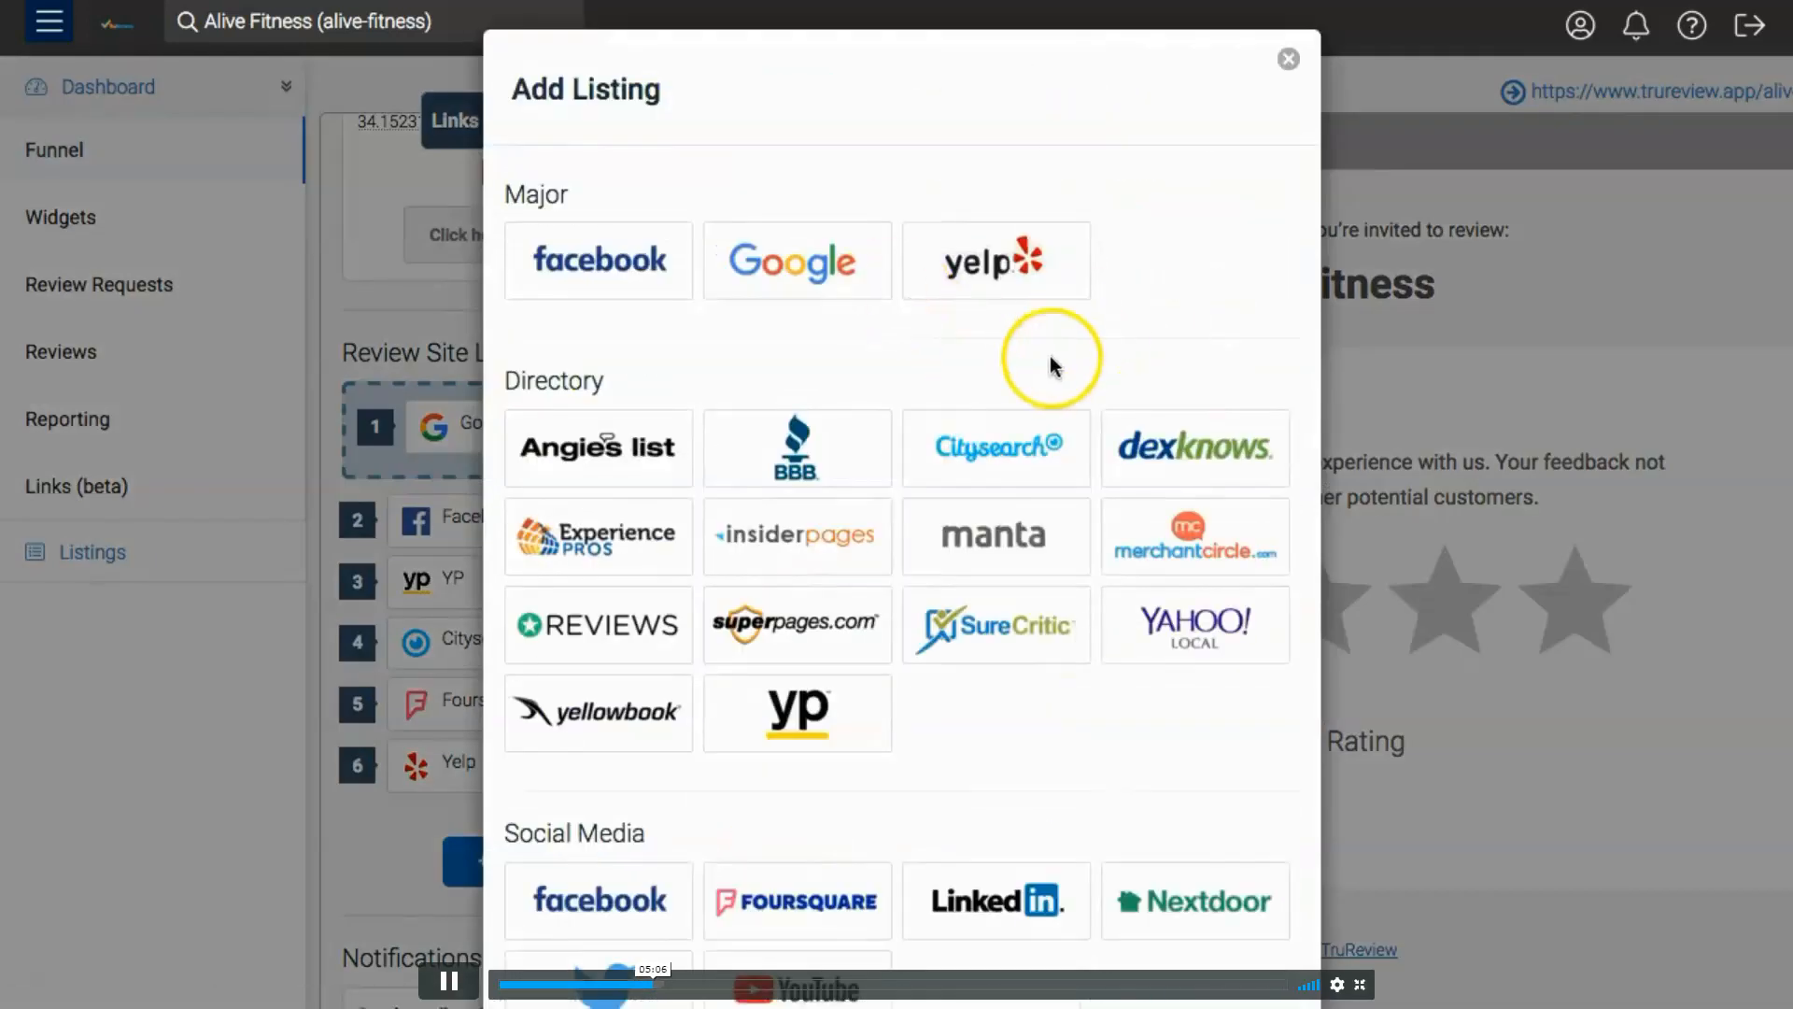
pyautogui.scroll(-2, 1053, 365)
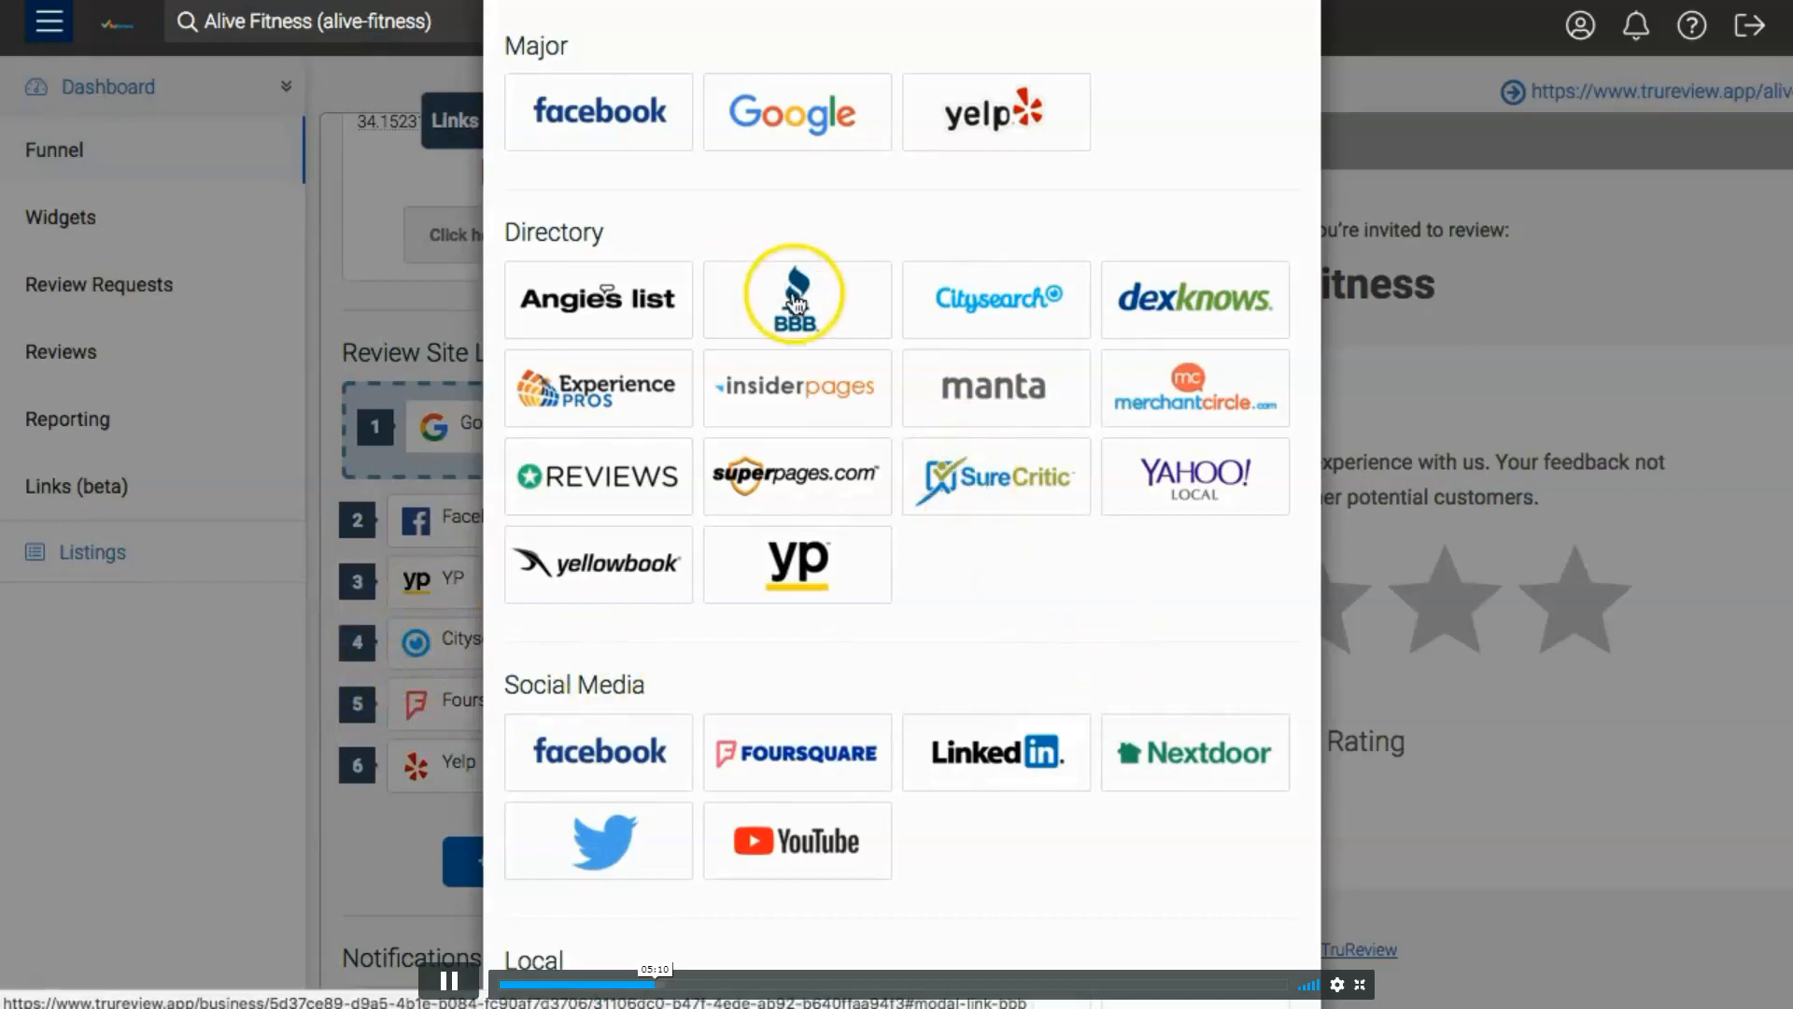
pyautogui.scroll(-1, 840, 327)
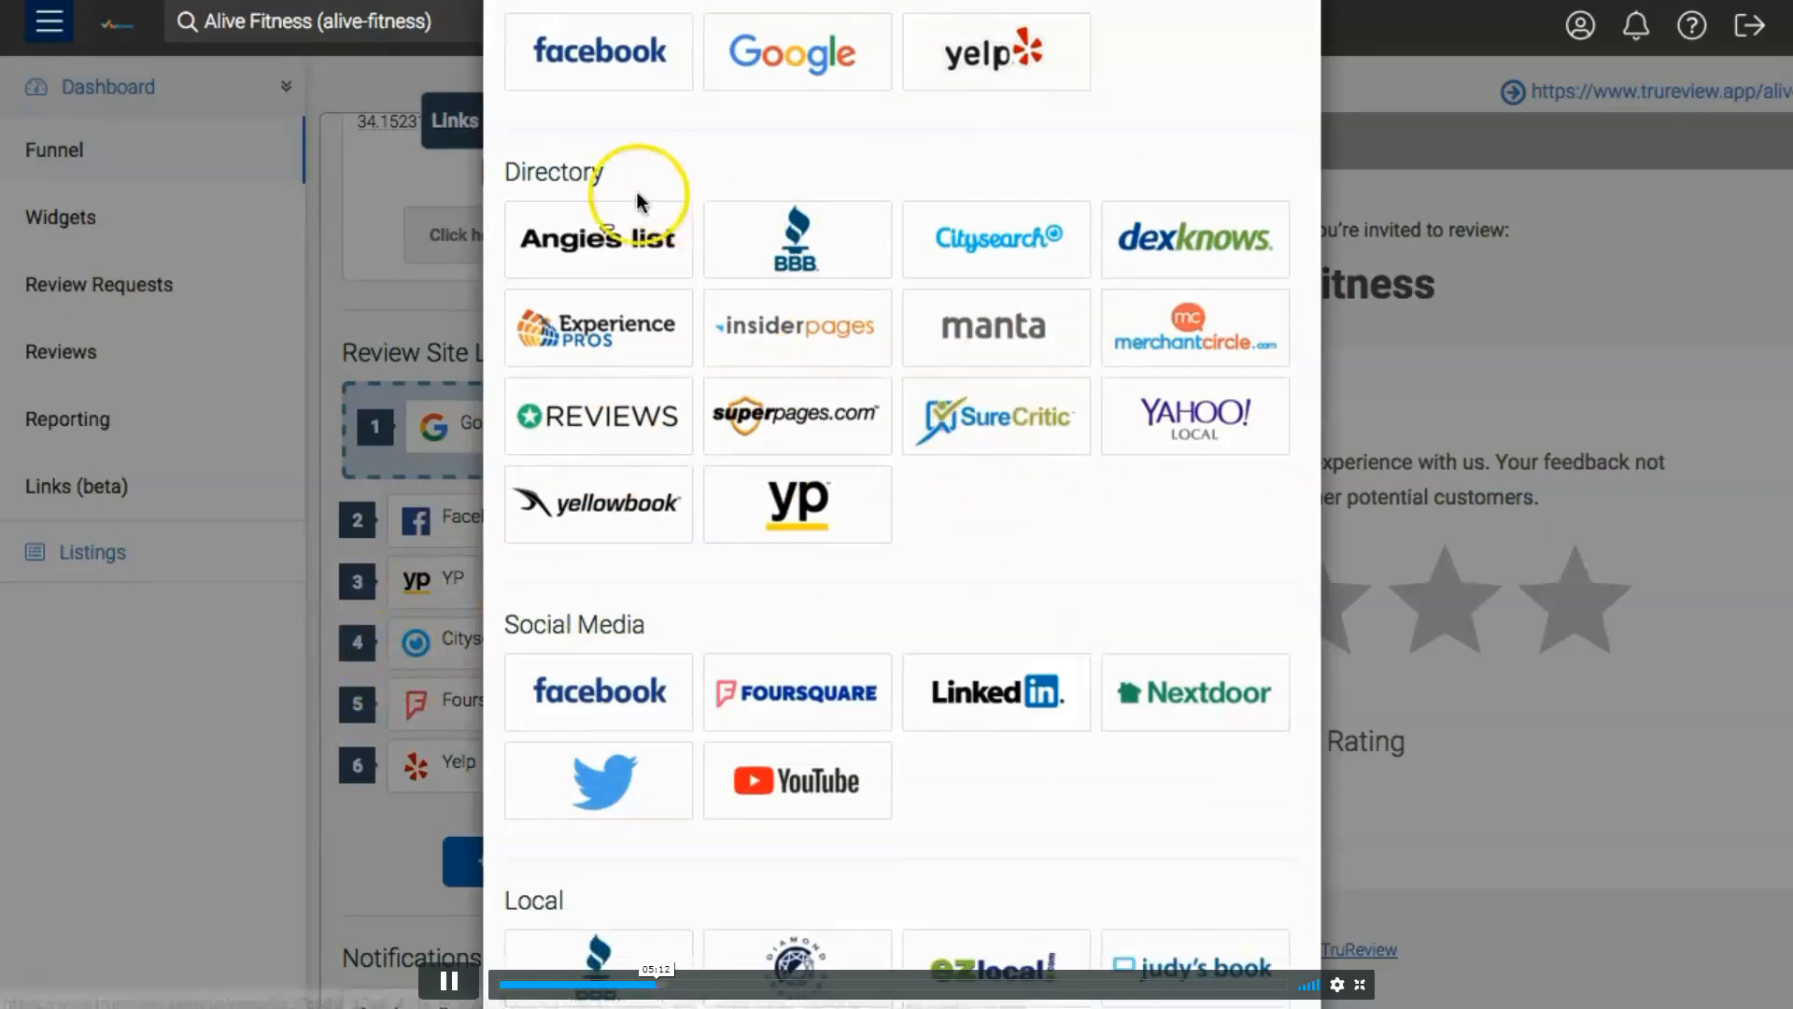
pyautogui.scroll(-6, 699, 401)
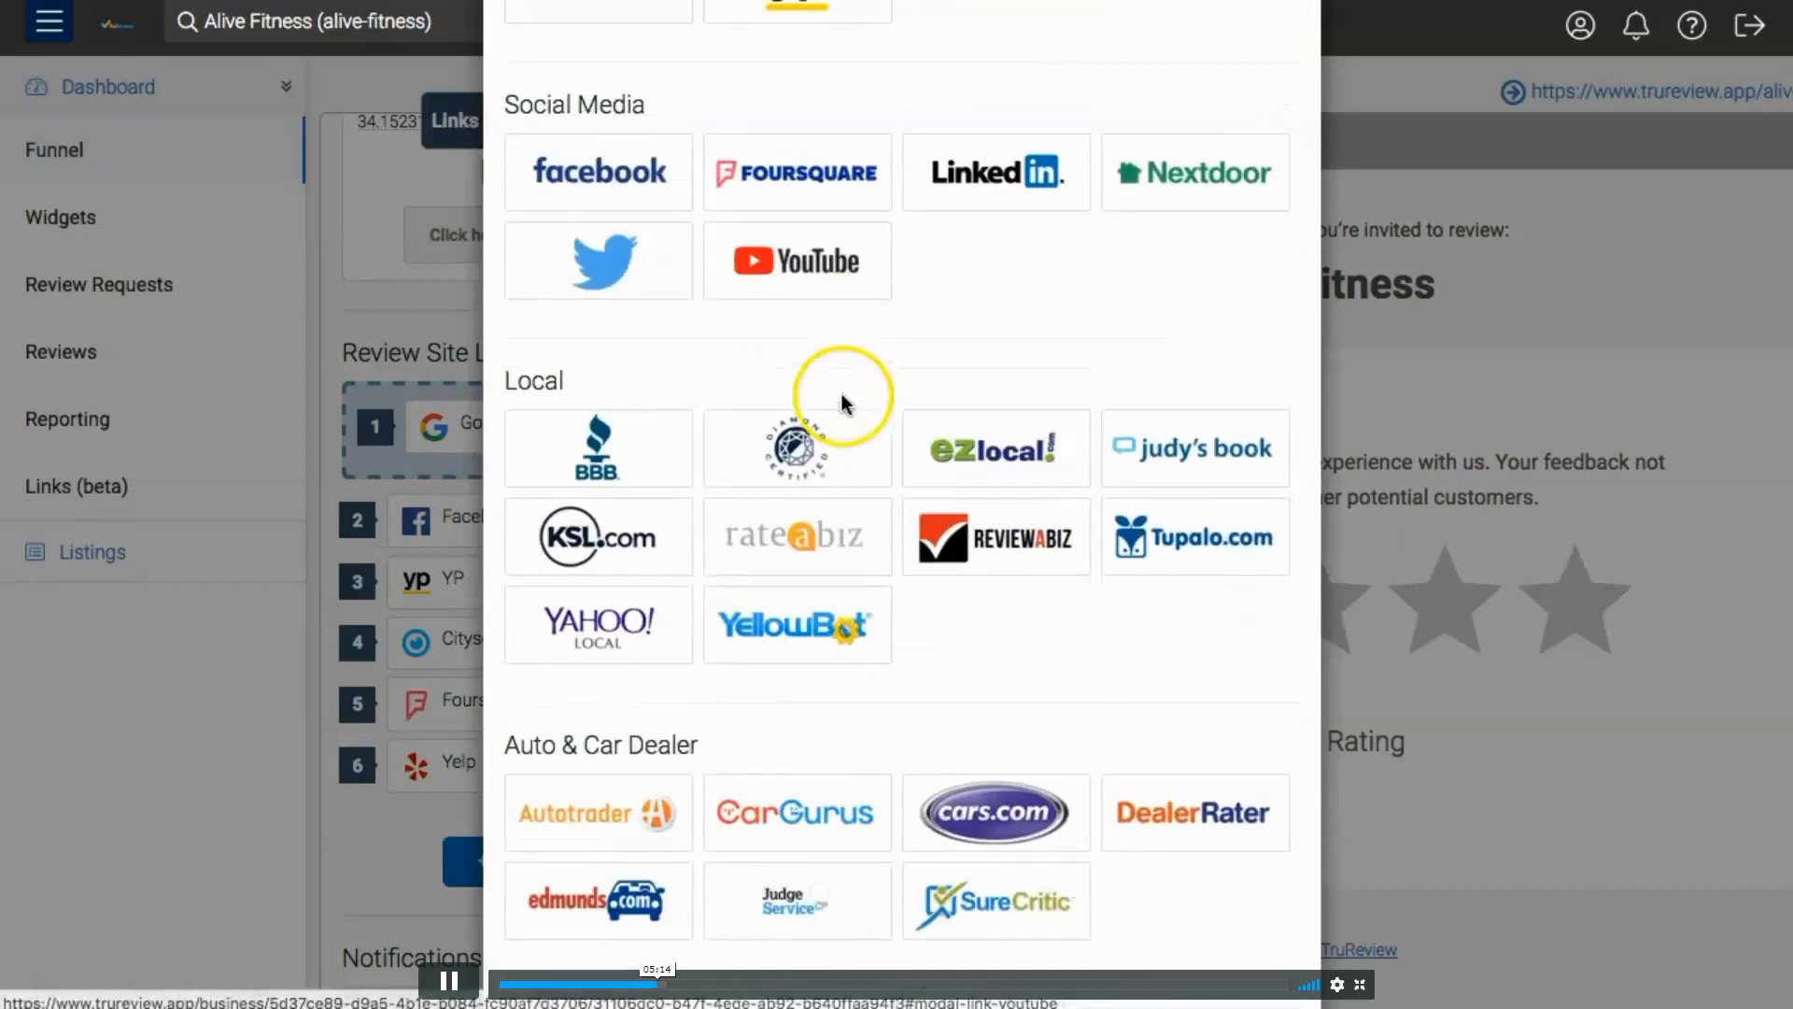
pyautogui.scroll(-2, 841, 462)
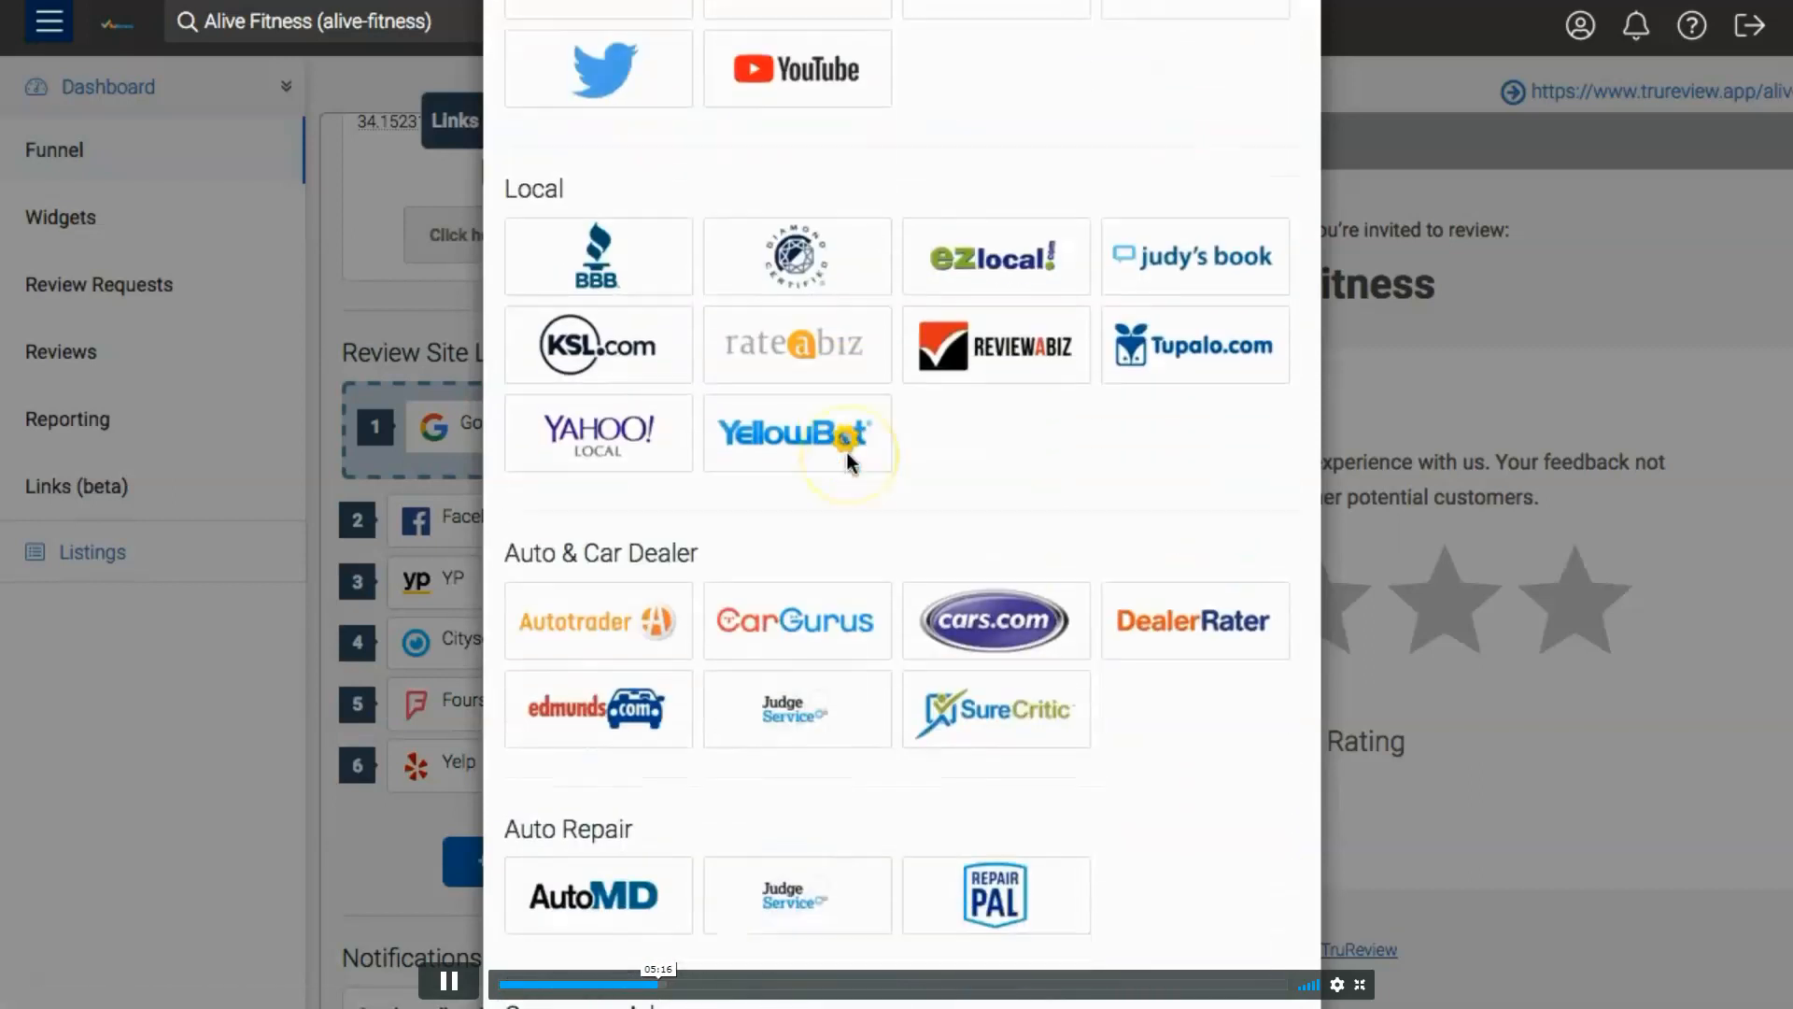
pyautogui.scroll(-2, 848, 458)
pyautogui.scroll(-1, 712, 412)
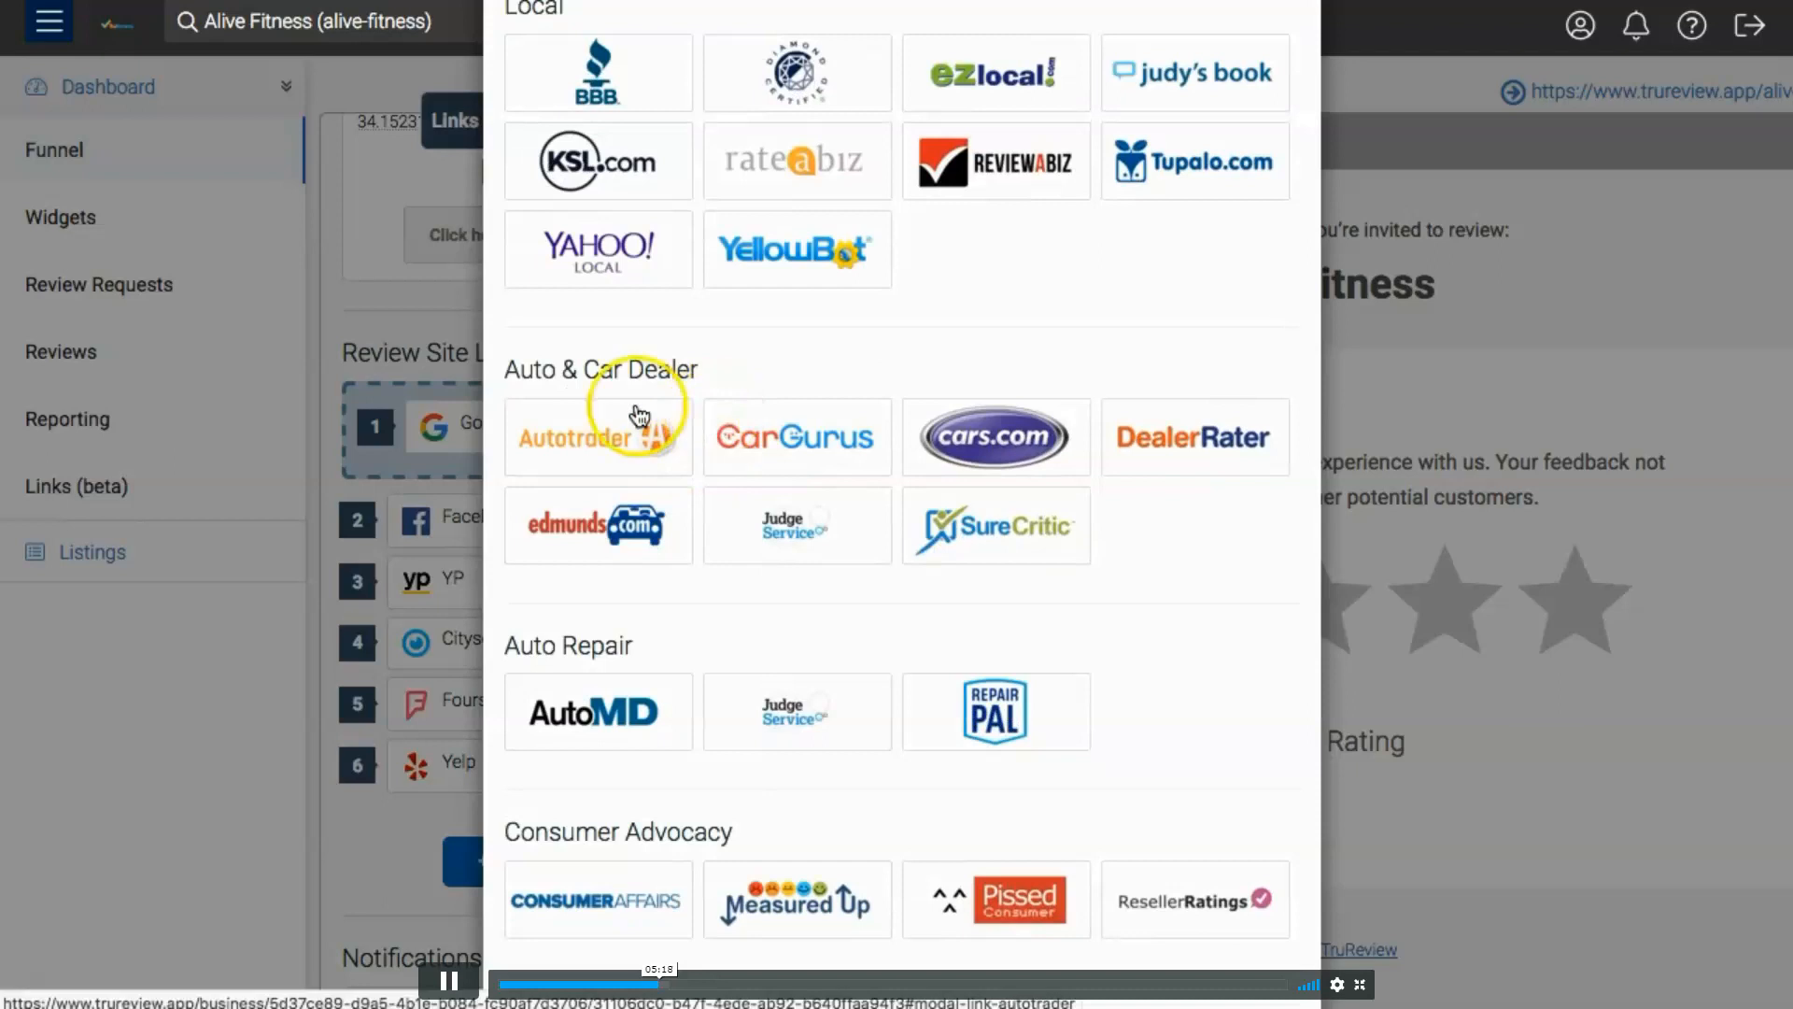
pyautogui.scroll(-1, 658, 373)
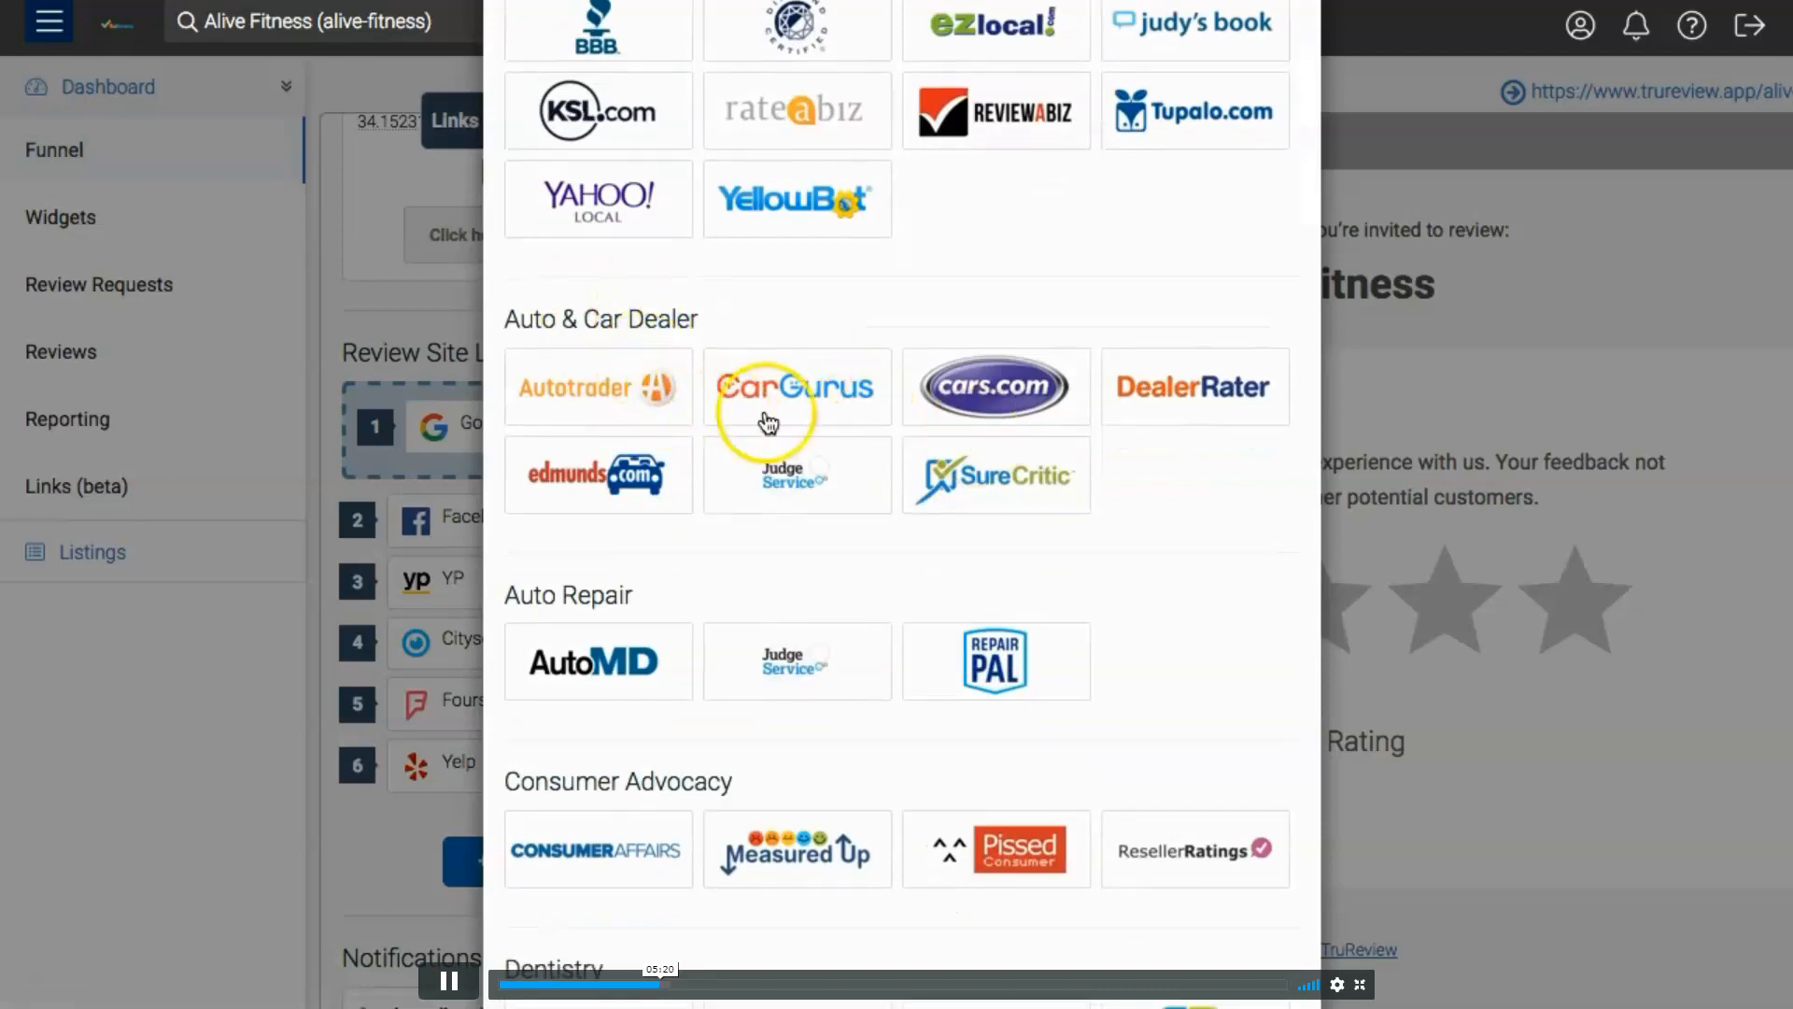
pyautogui.scroll(-3, 747, 444)
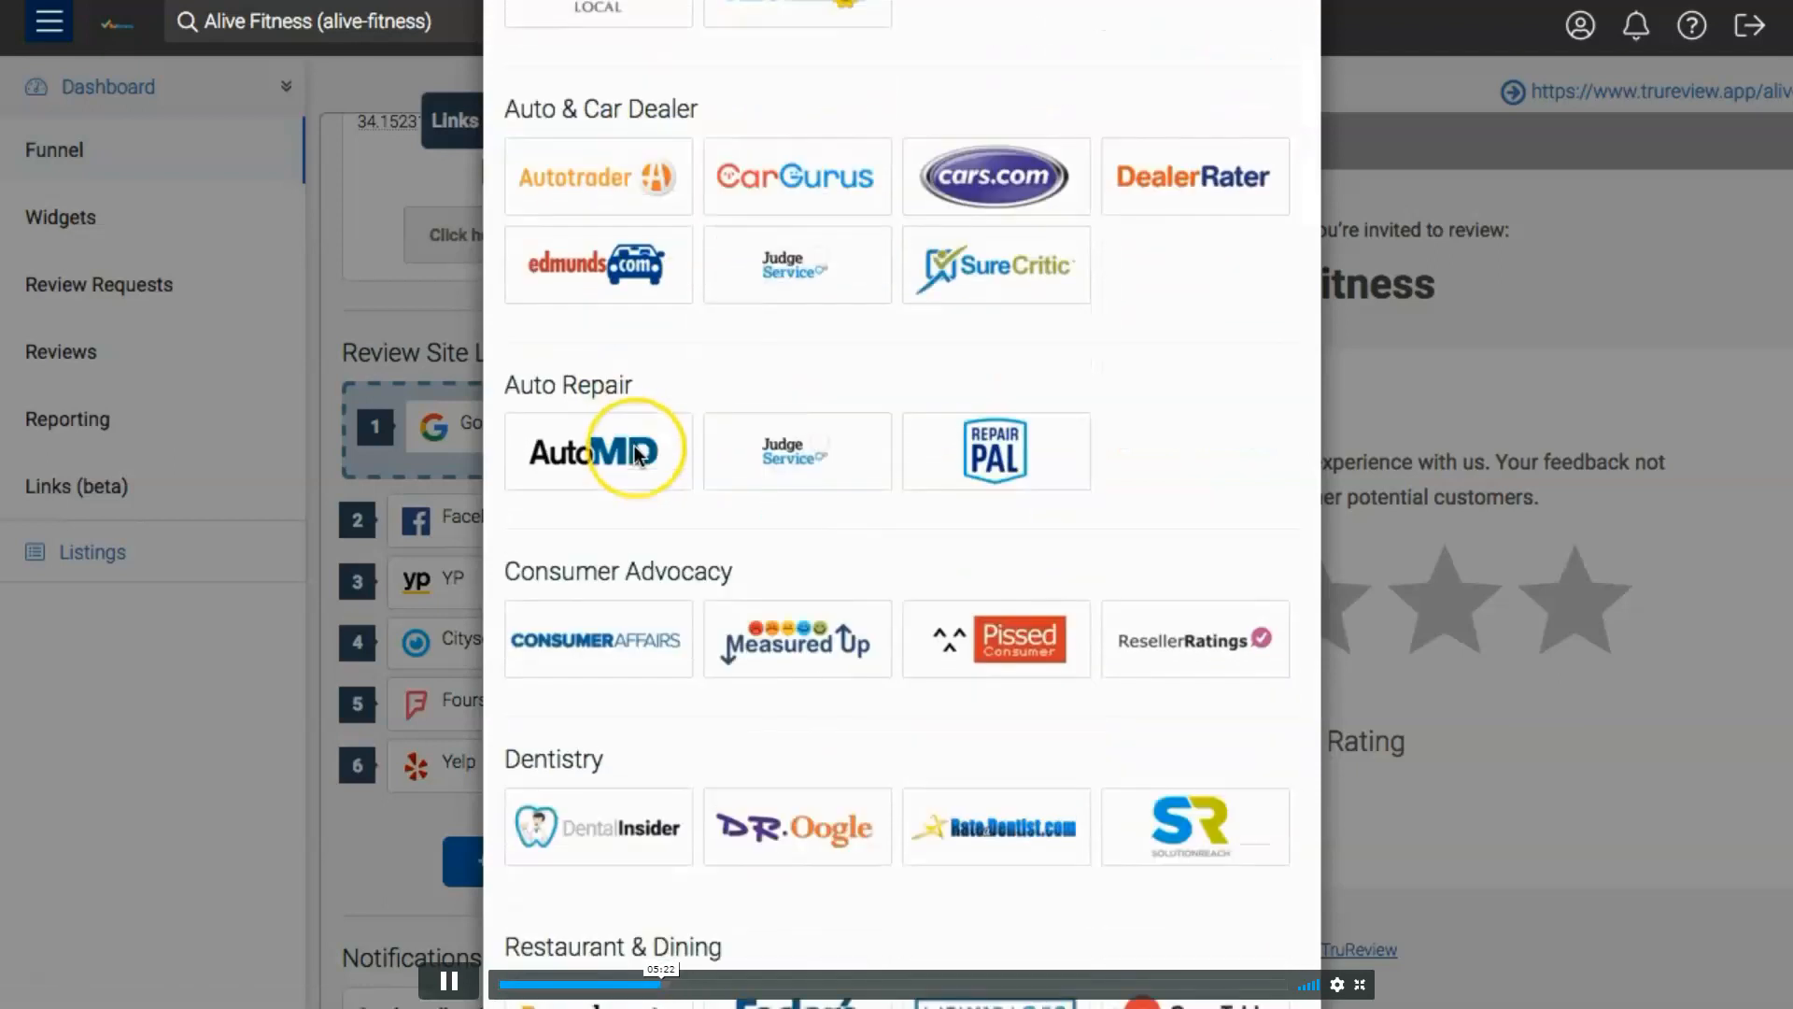
# - Look through the listing sites for consumer advocacy, dentistry, dining, education, elder care, finance, healthcare, home services, employment and lawyers
pyautogui.scroll(-3, 635, 455)
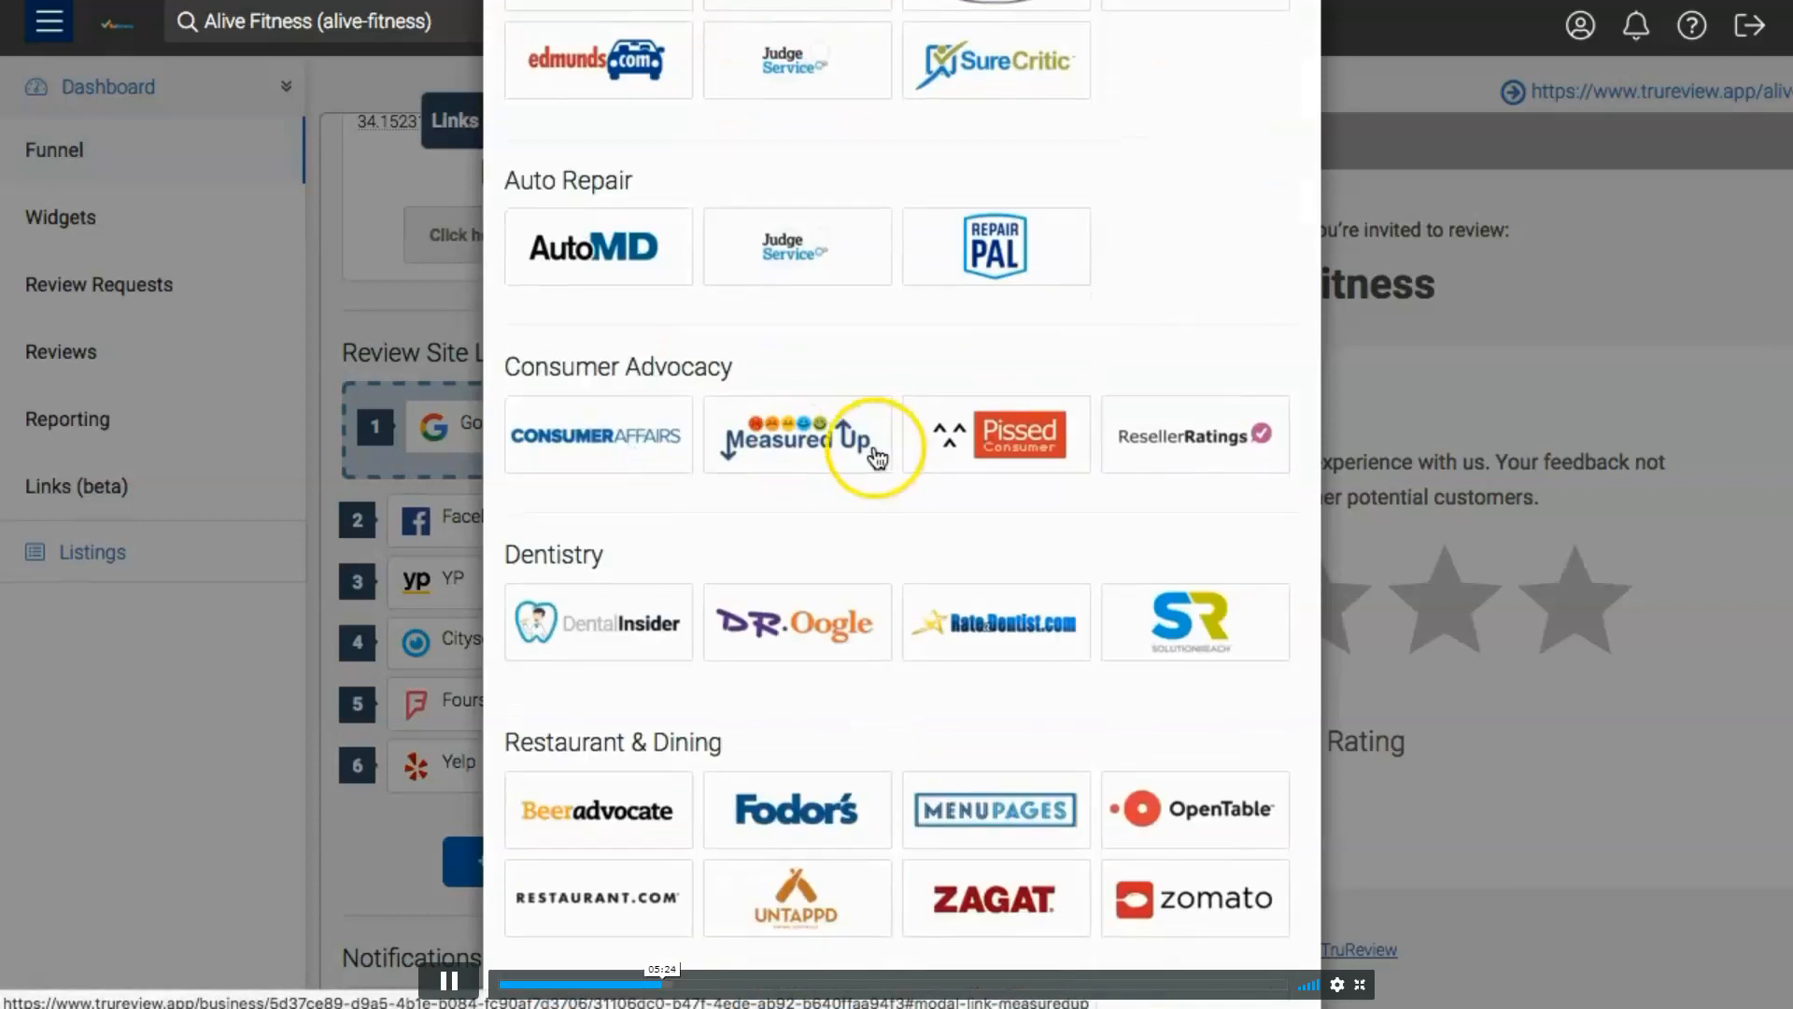
pyautogui.scroll(-1, 875, 452)
pyautogui.scroll(-4, 613, 485)
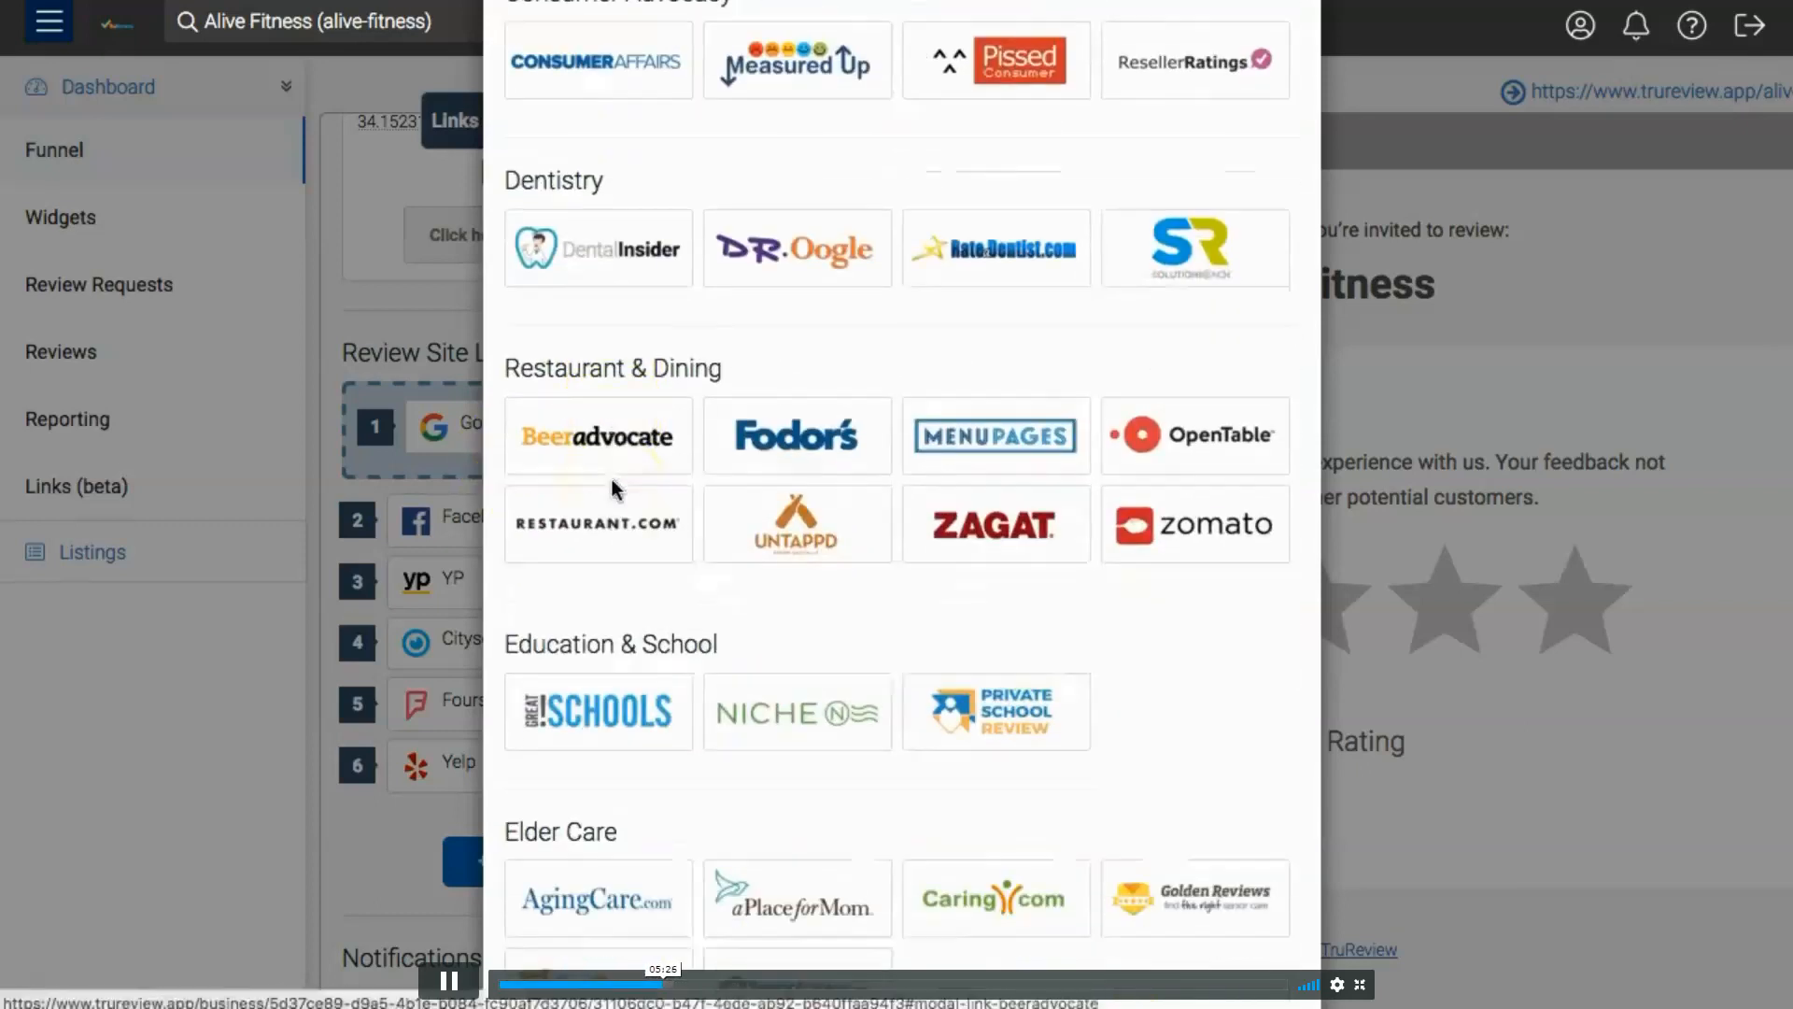
pyautogui.scroll(-2, 946, 536)
pyautogui.scroll(-4, 801, 540)
pyautogui.scroll(-6, 843, 470)
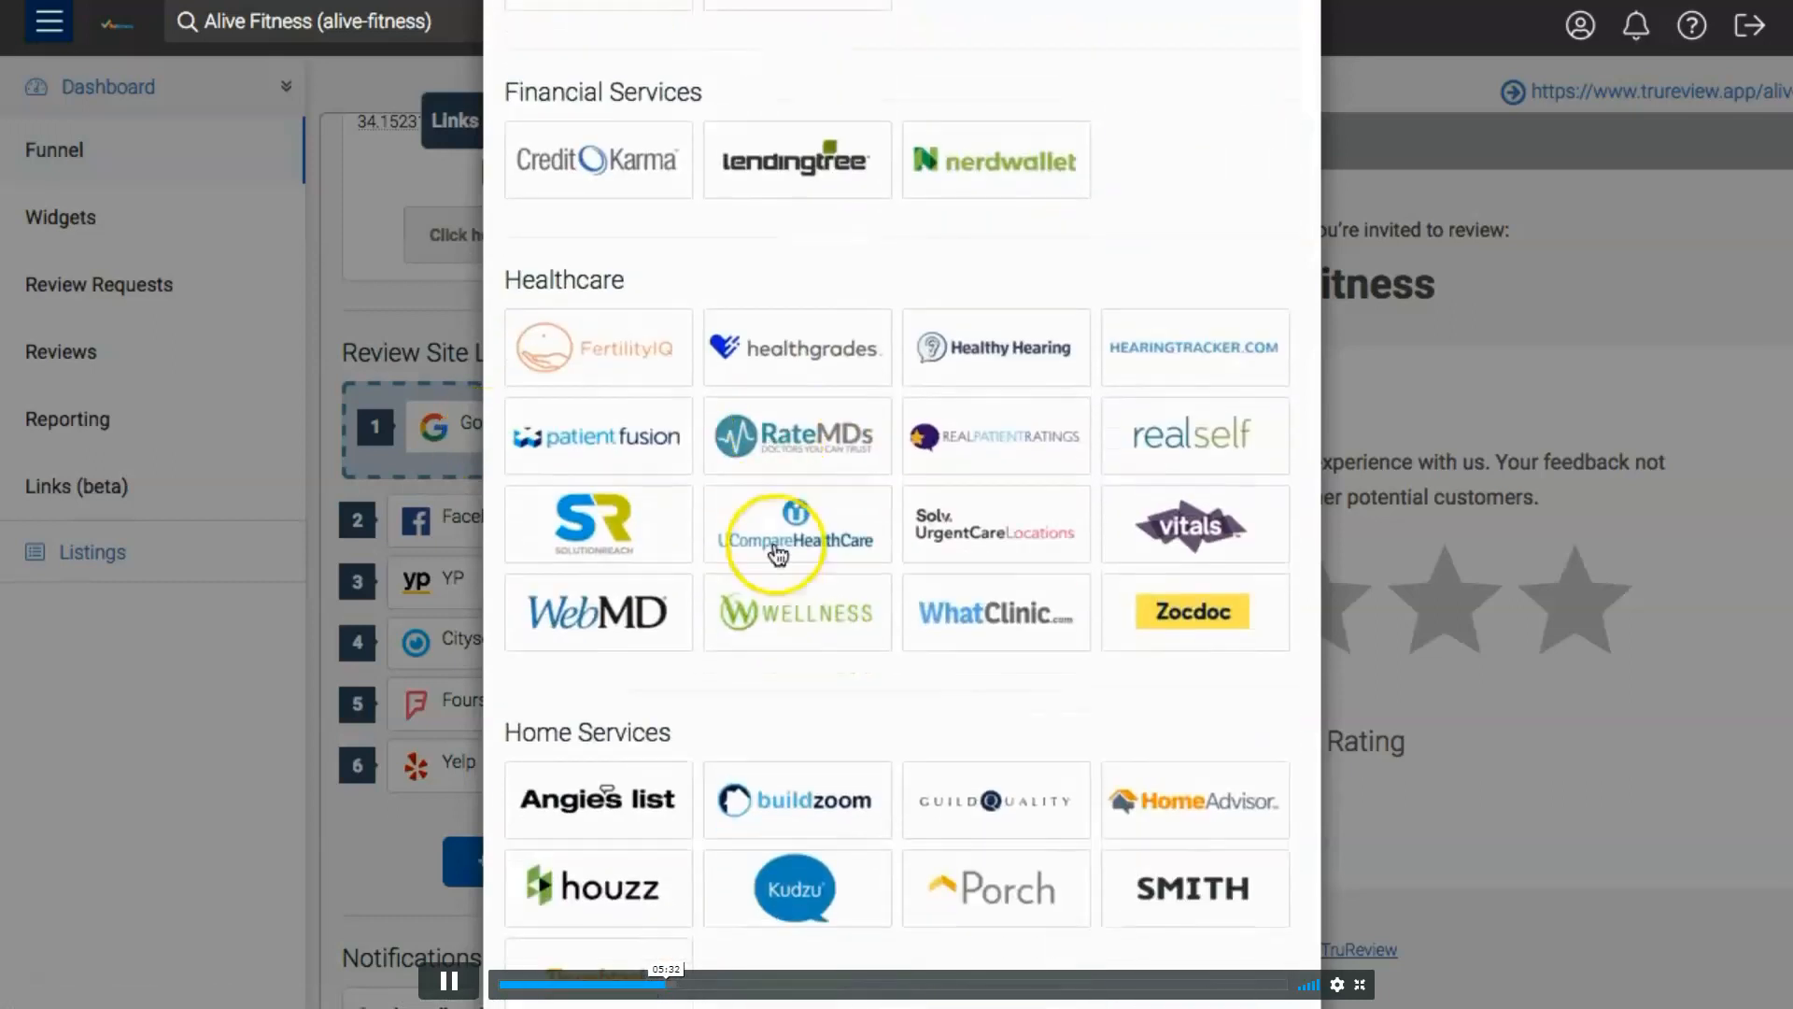
pyautogui.scroll(-4, 934, 481)
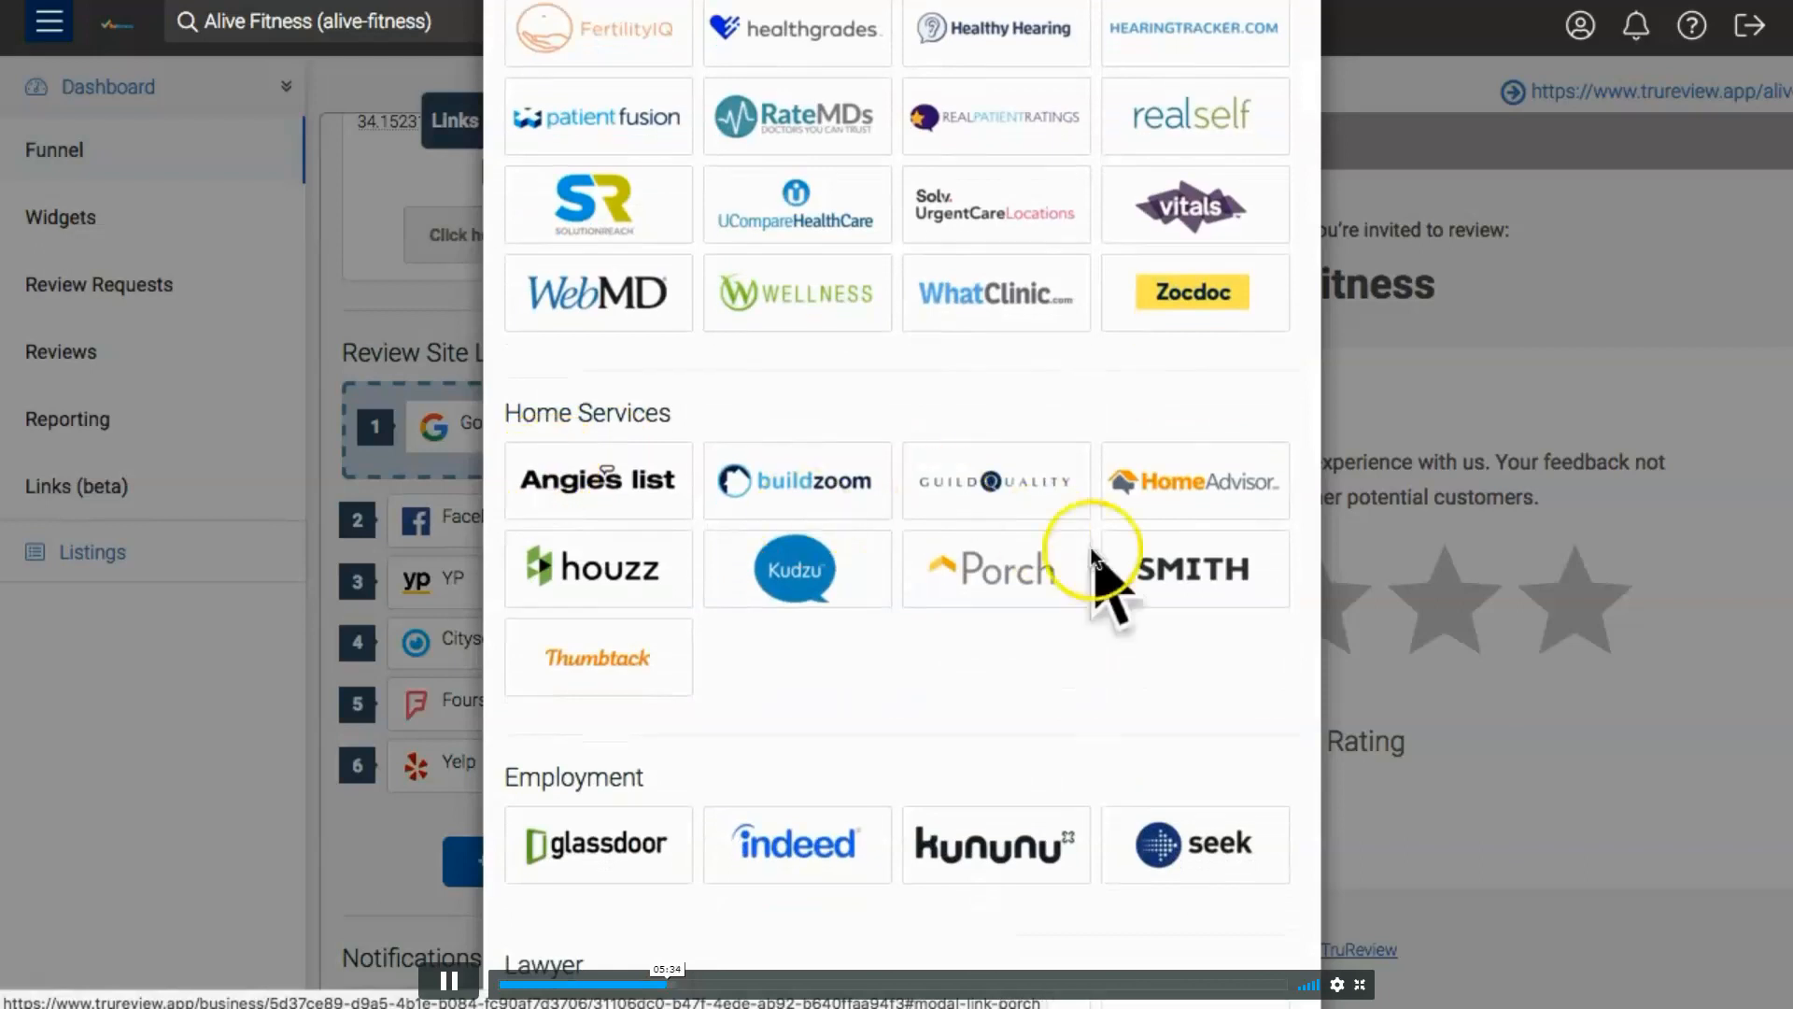
pyautogui.scroll(-1, 943, 532)
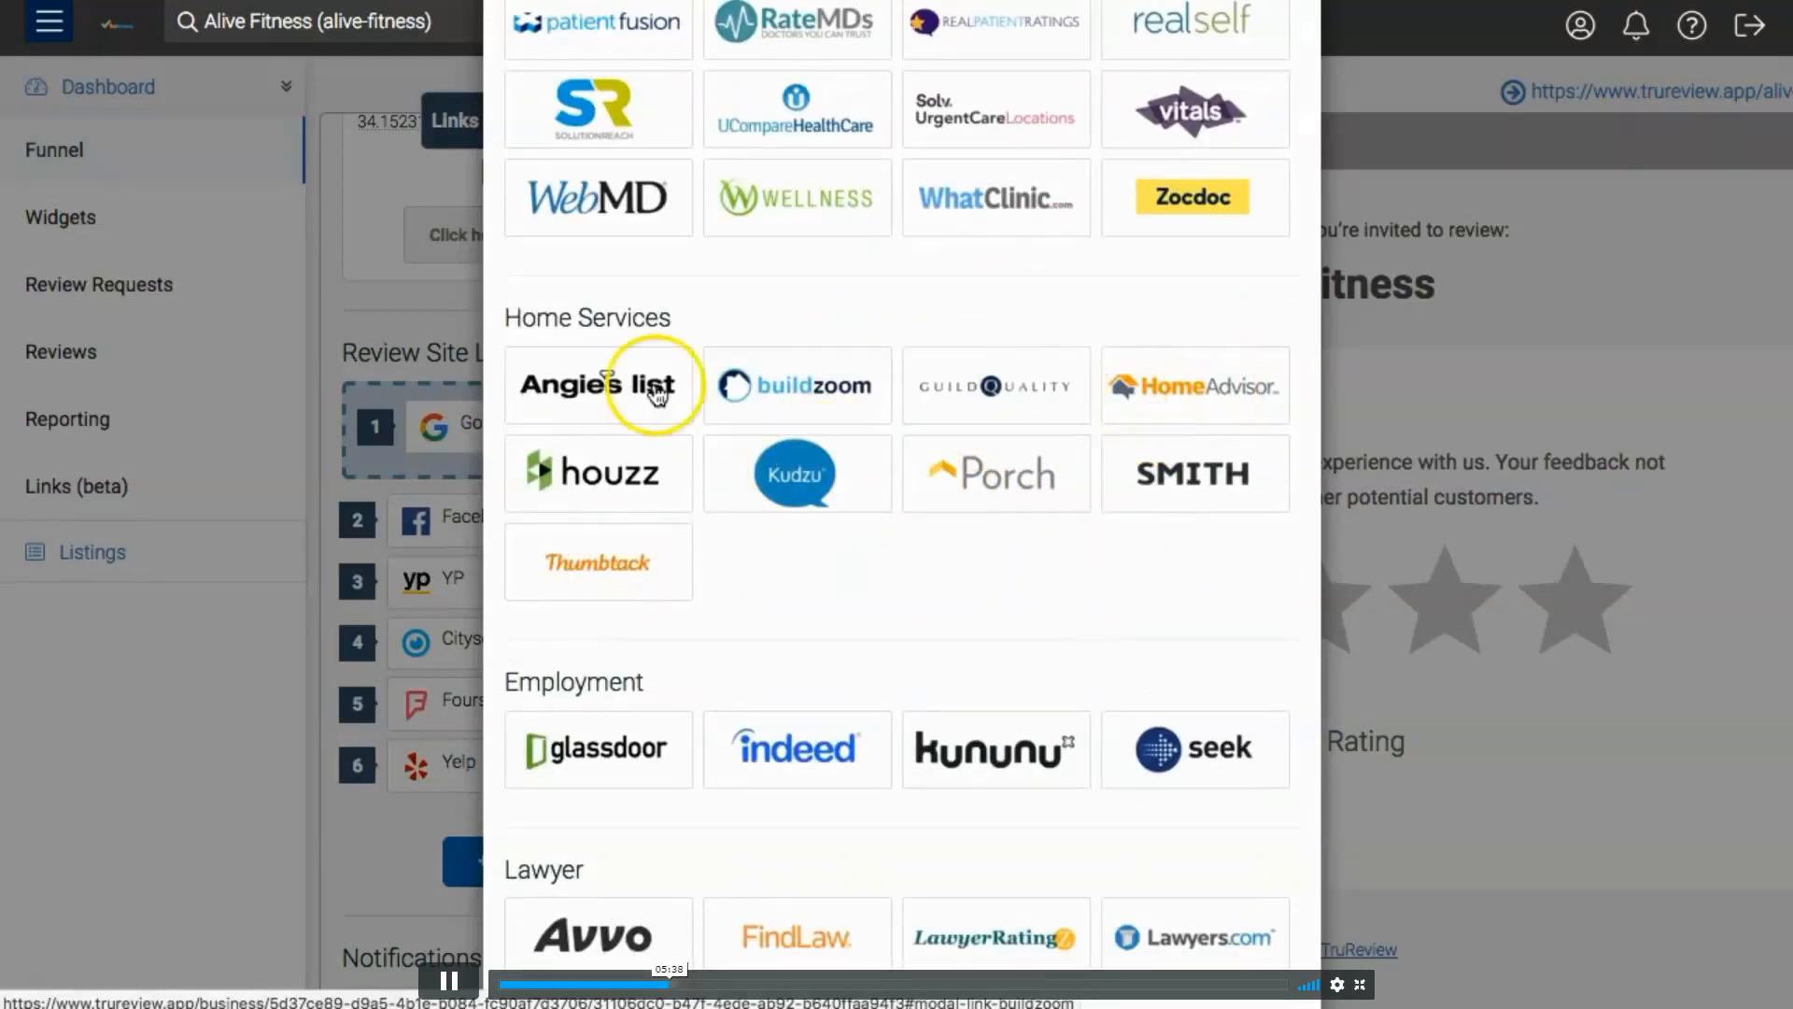
pyautogui.scroll(-1, 882, 458)
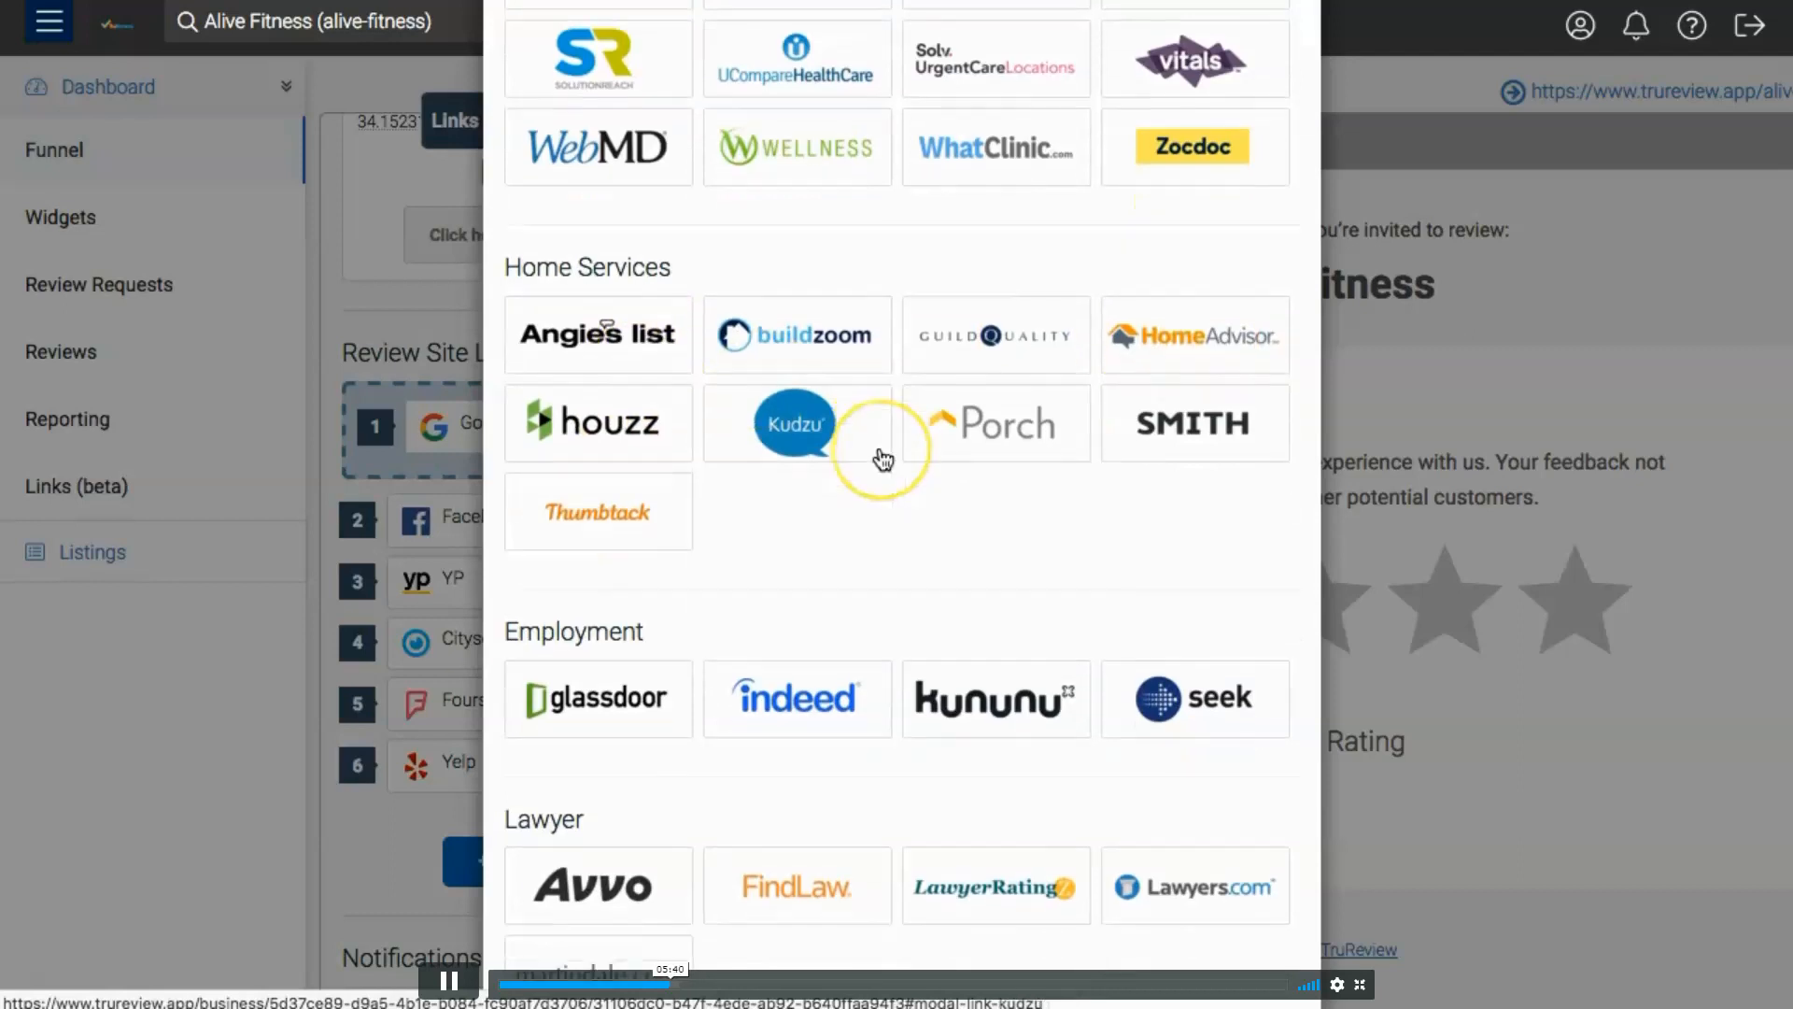
pyautogui.scroll(-1, 883, 460)
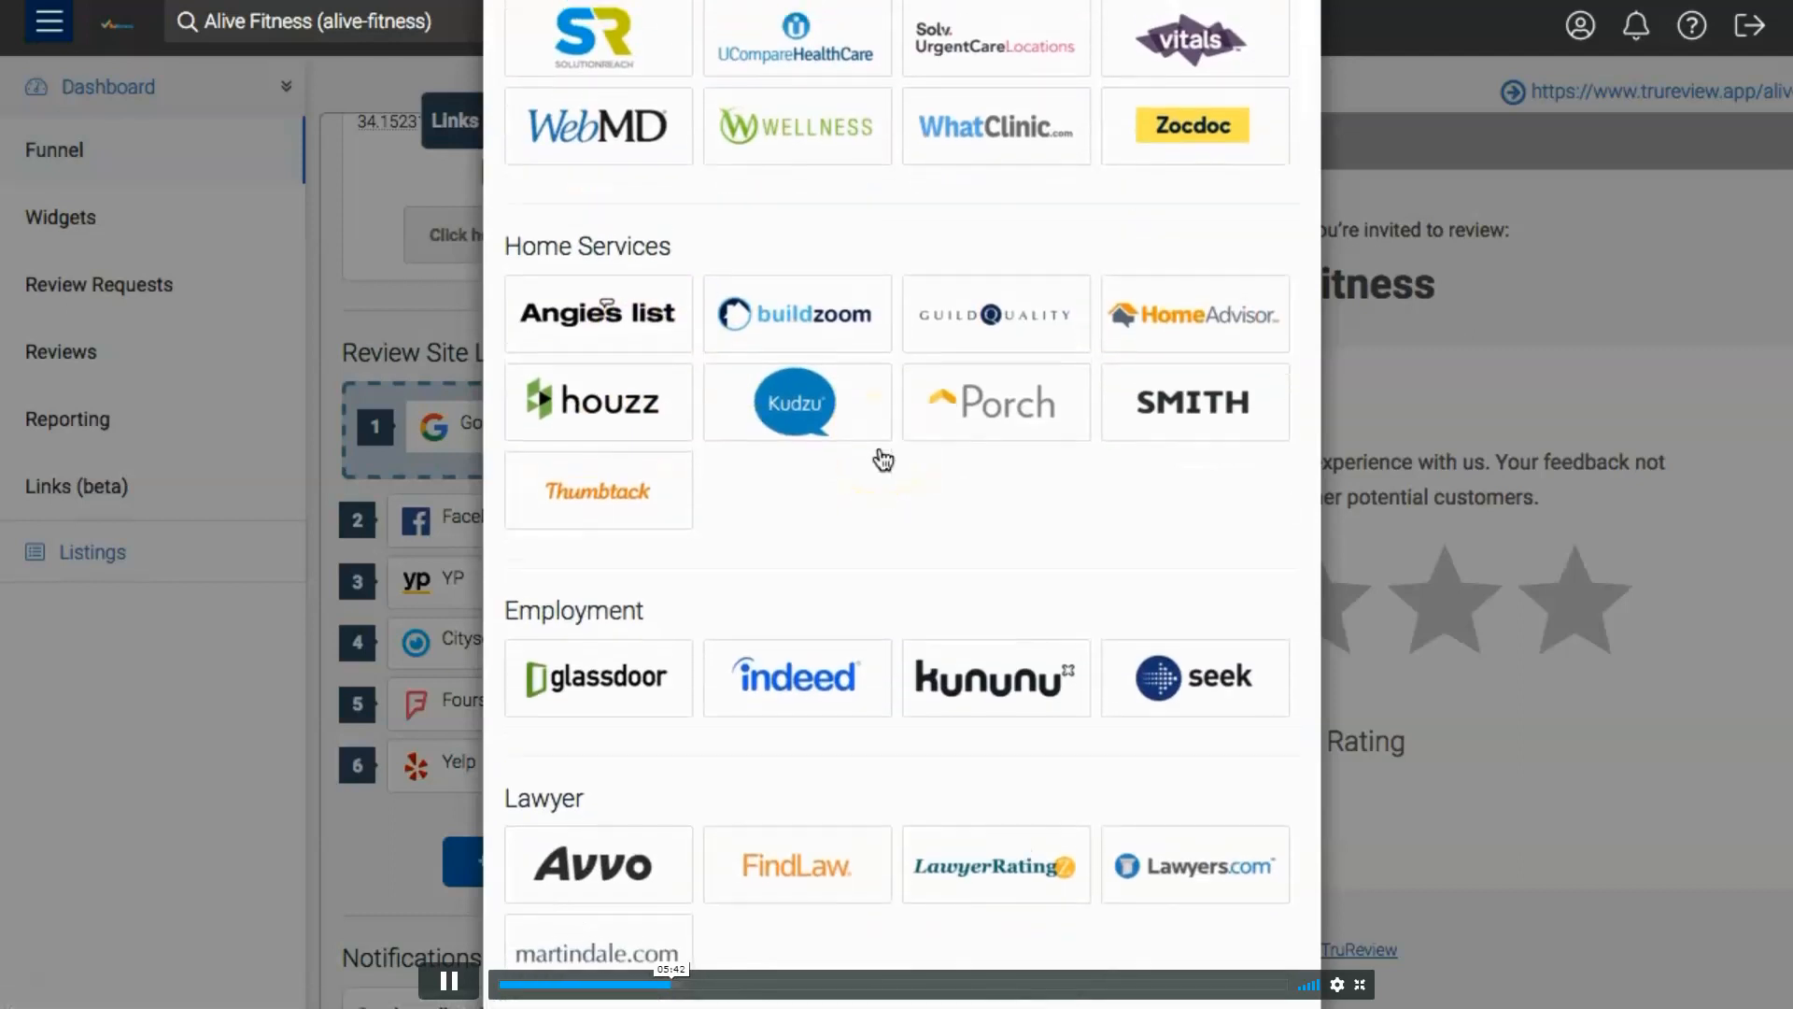
pyautogui.scroll(-3, 883, 460)
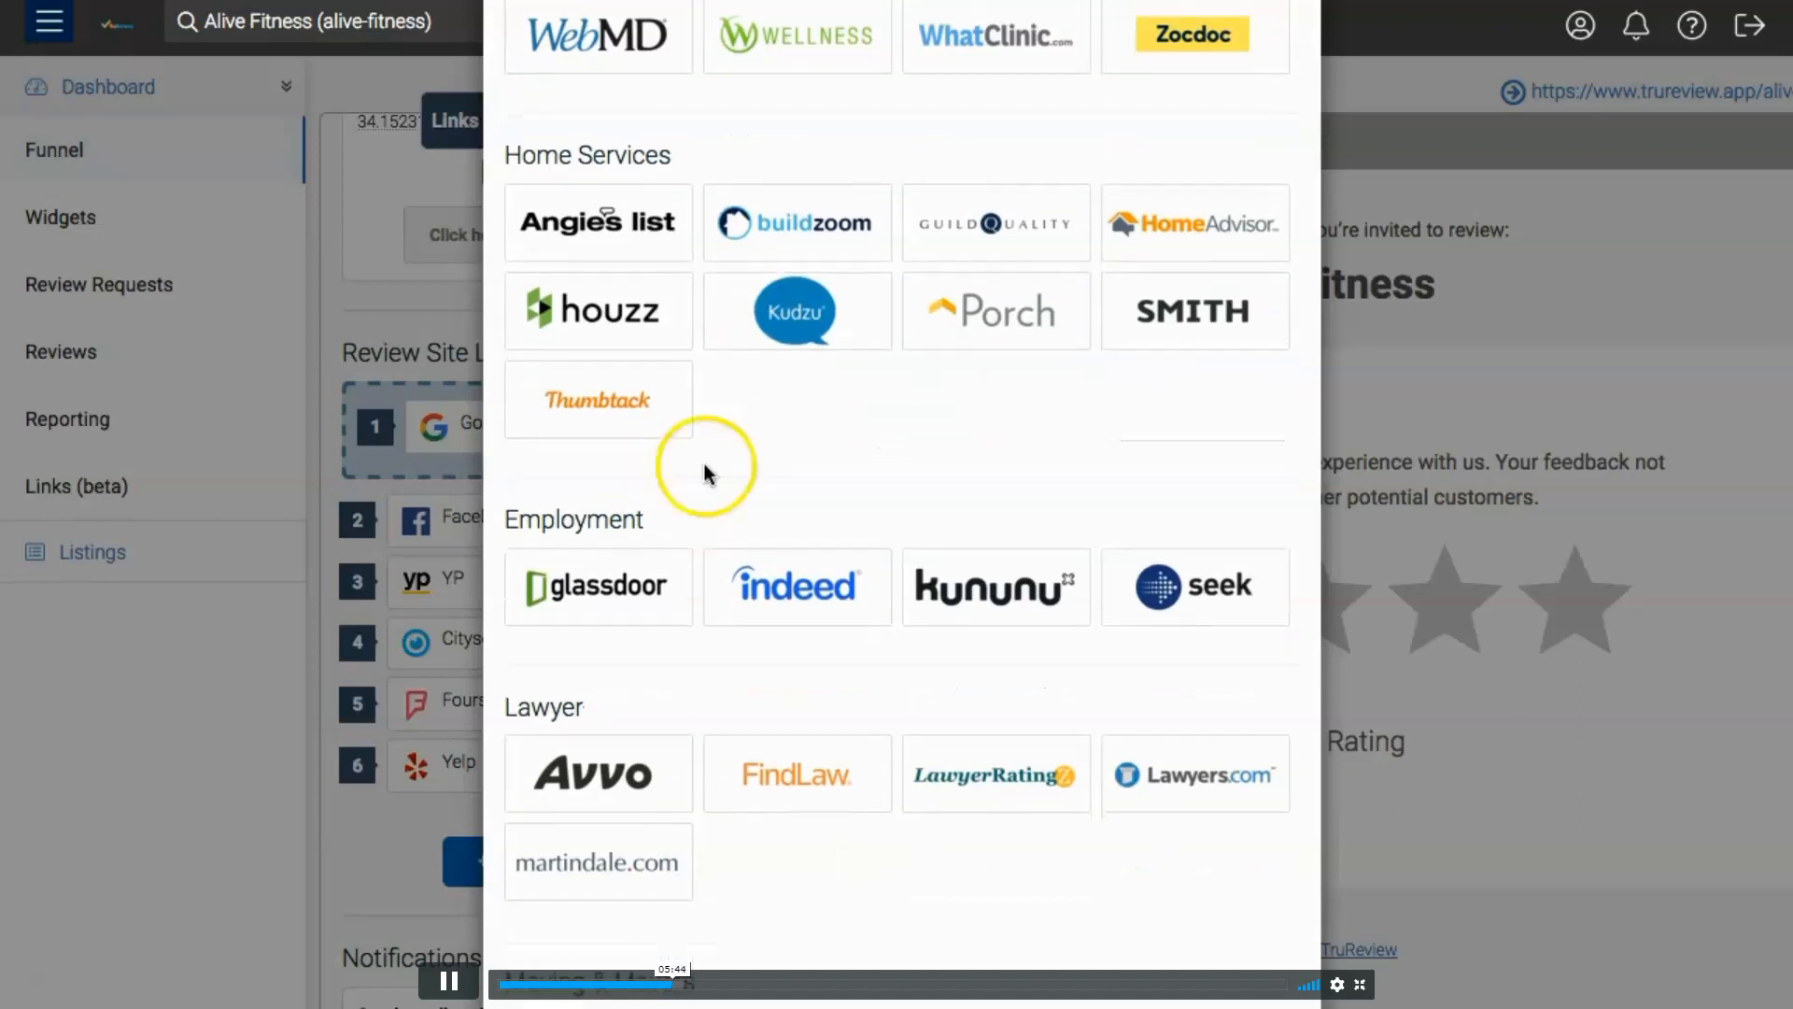
pyautogui.scroll(-4, 840, 430)
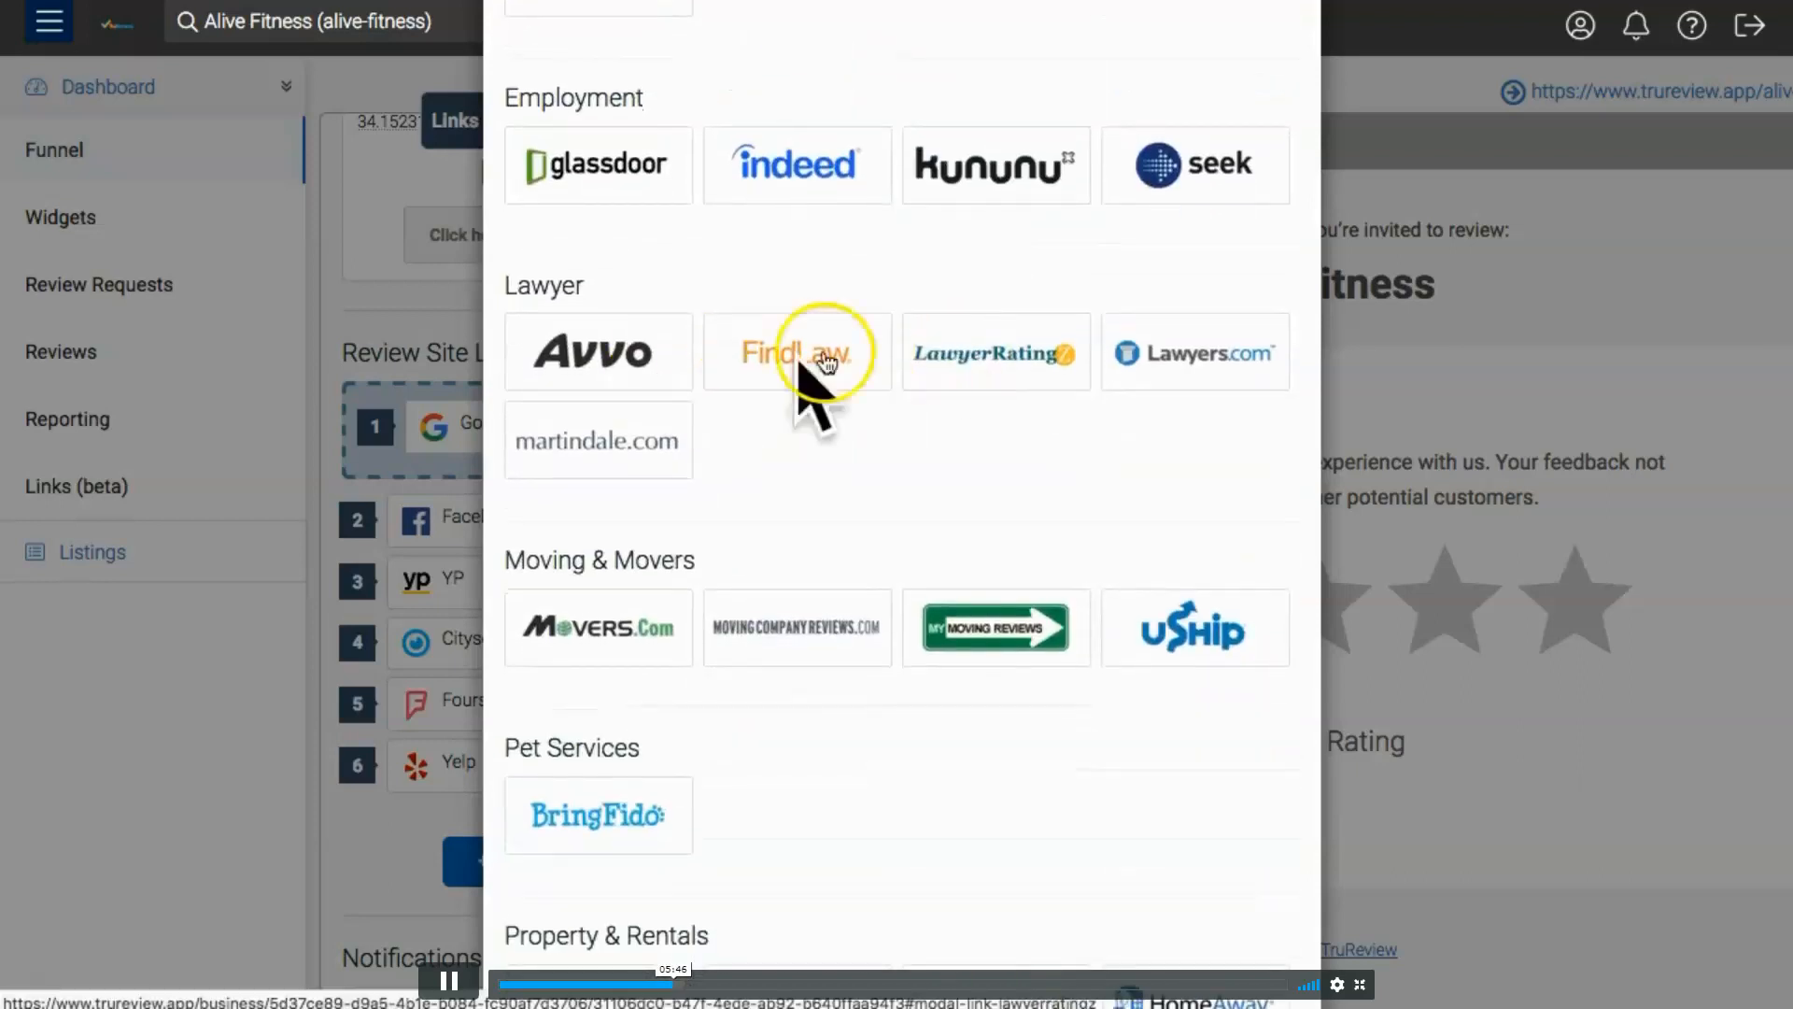
# - Look through the listing sites from moving, pets, property and real estate to software, travel, weddings, products, Canada and the UK
pyautogui.scroll(-2, 944, 392)
pyautogui.scroll(-1, 912, 367)
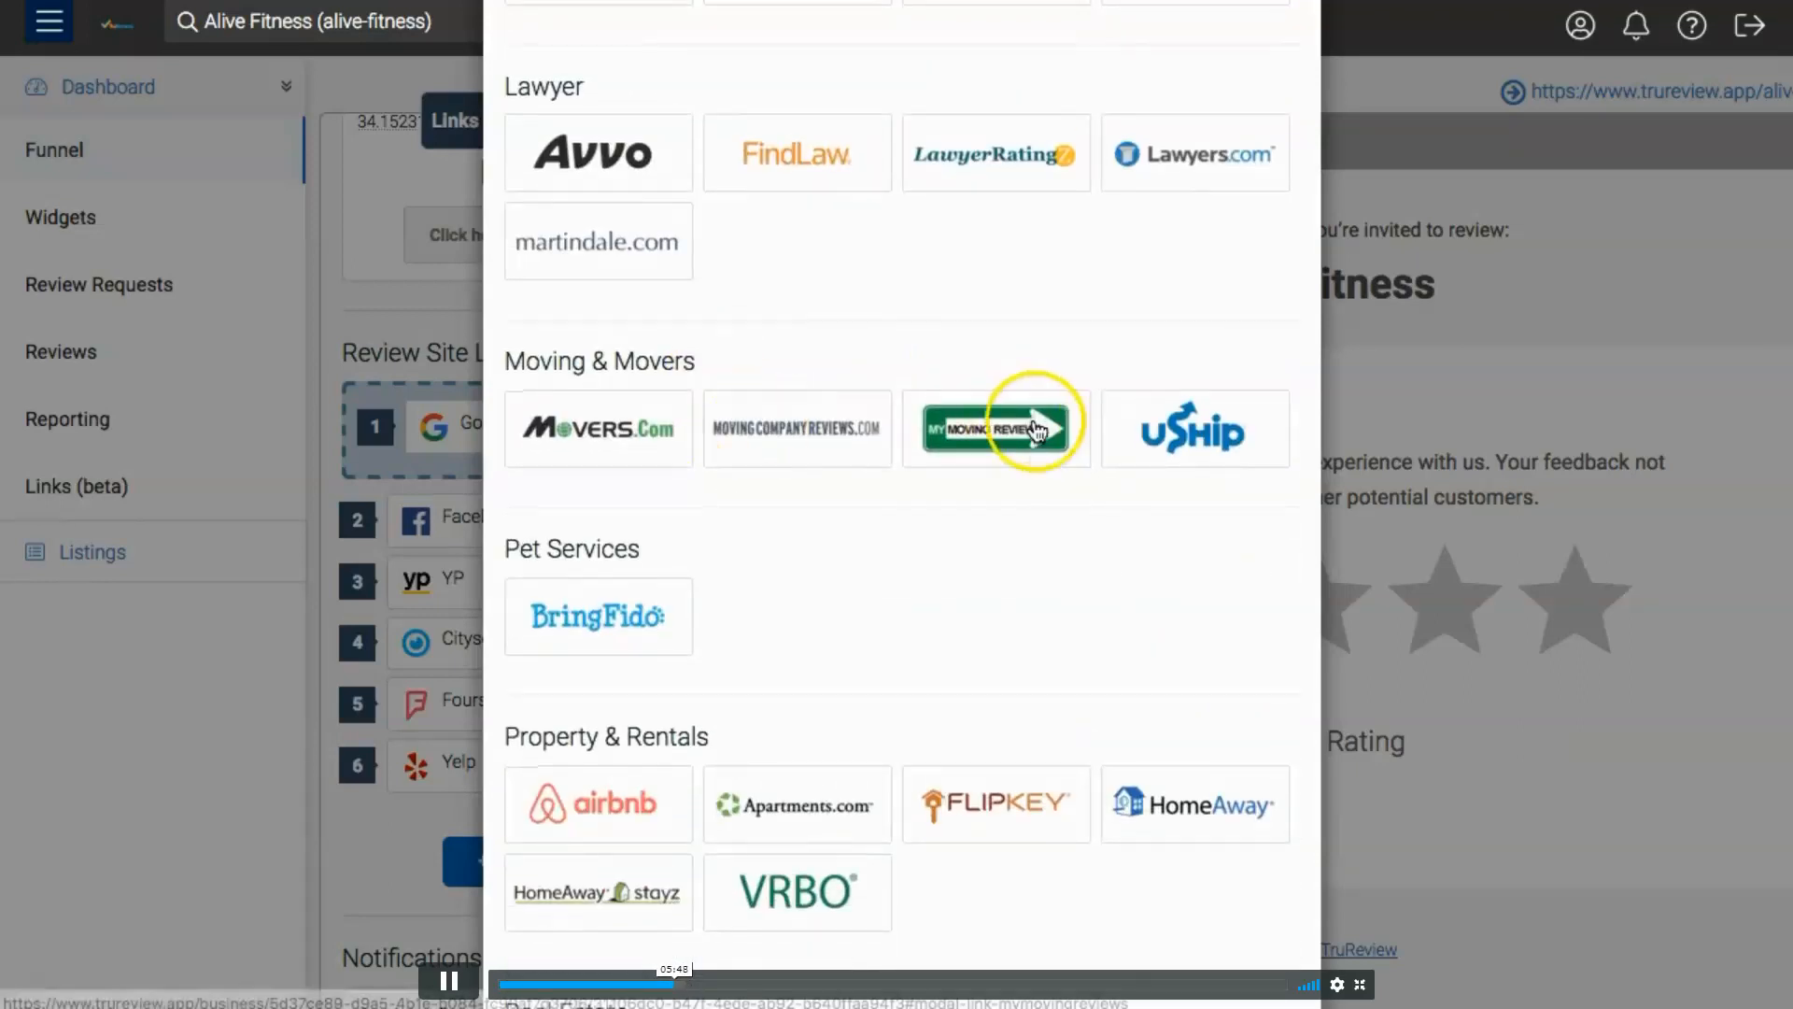
pyautogui.scroll(-4, 1018, 424)
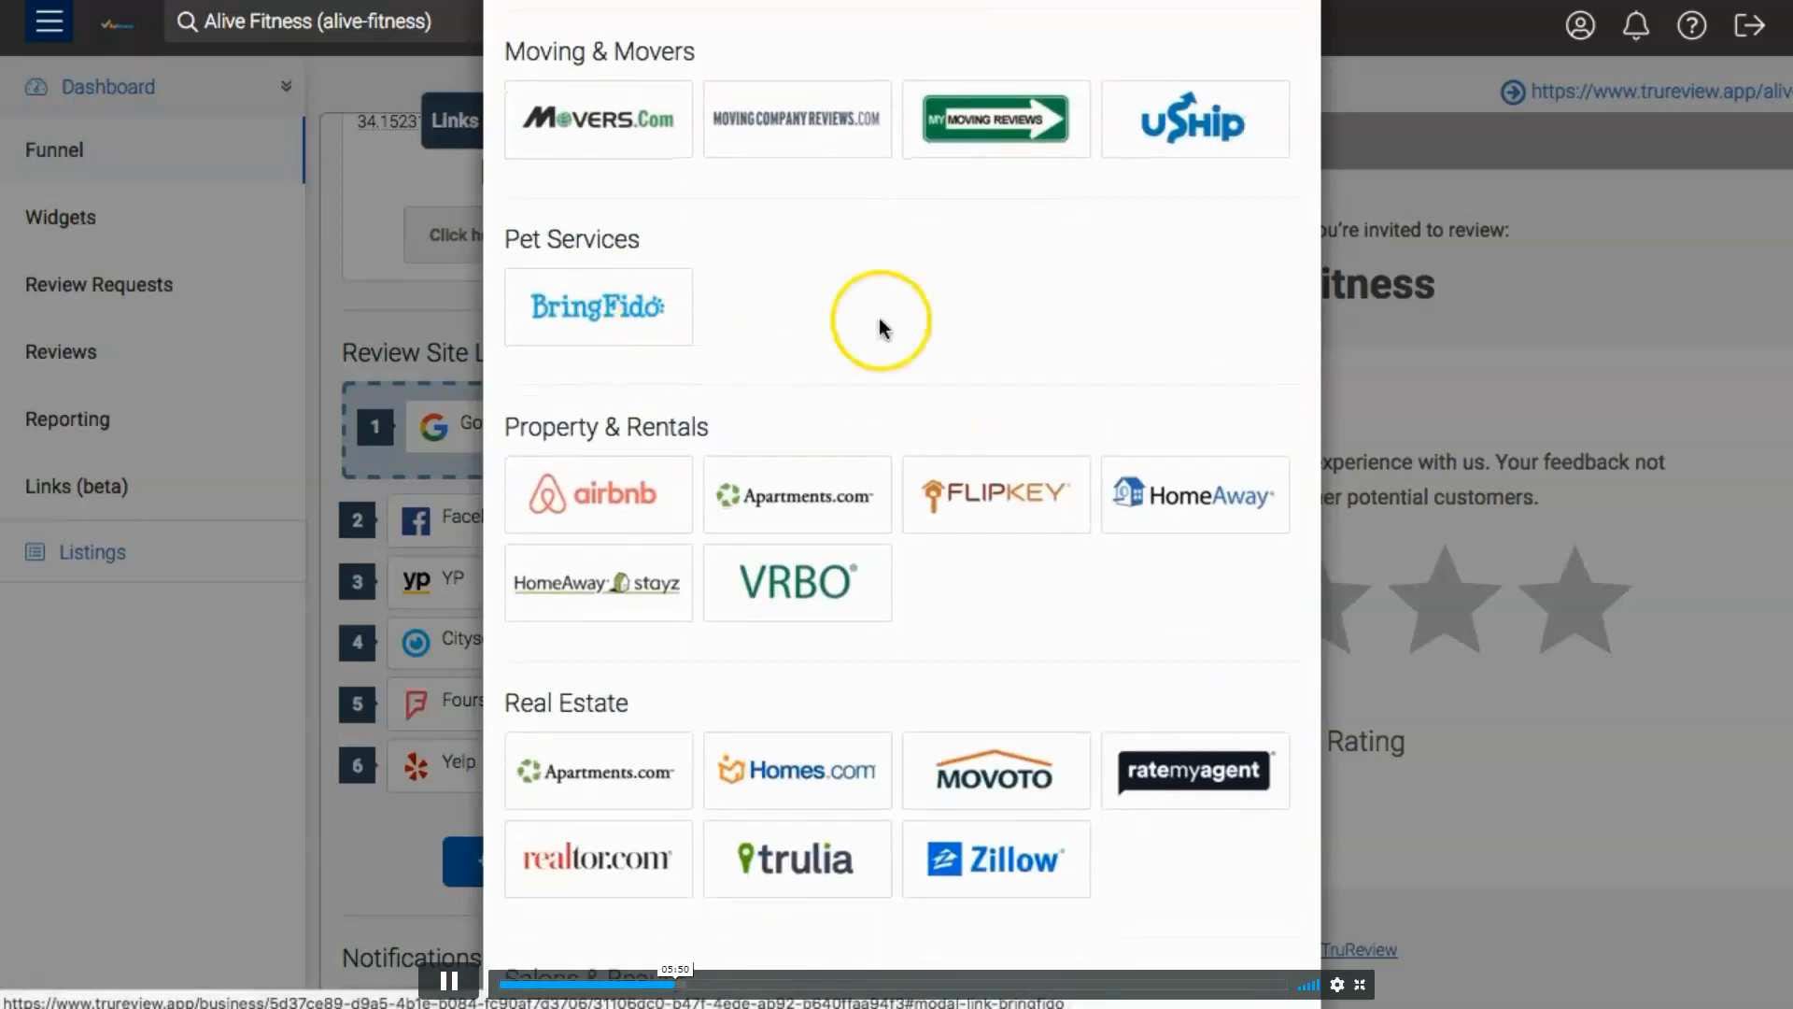
pyautogui.scroll(-2, 901, 320)
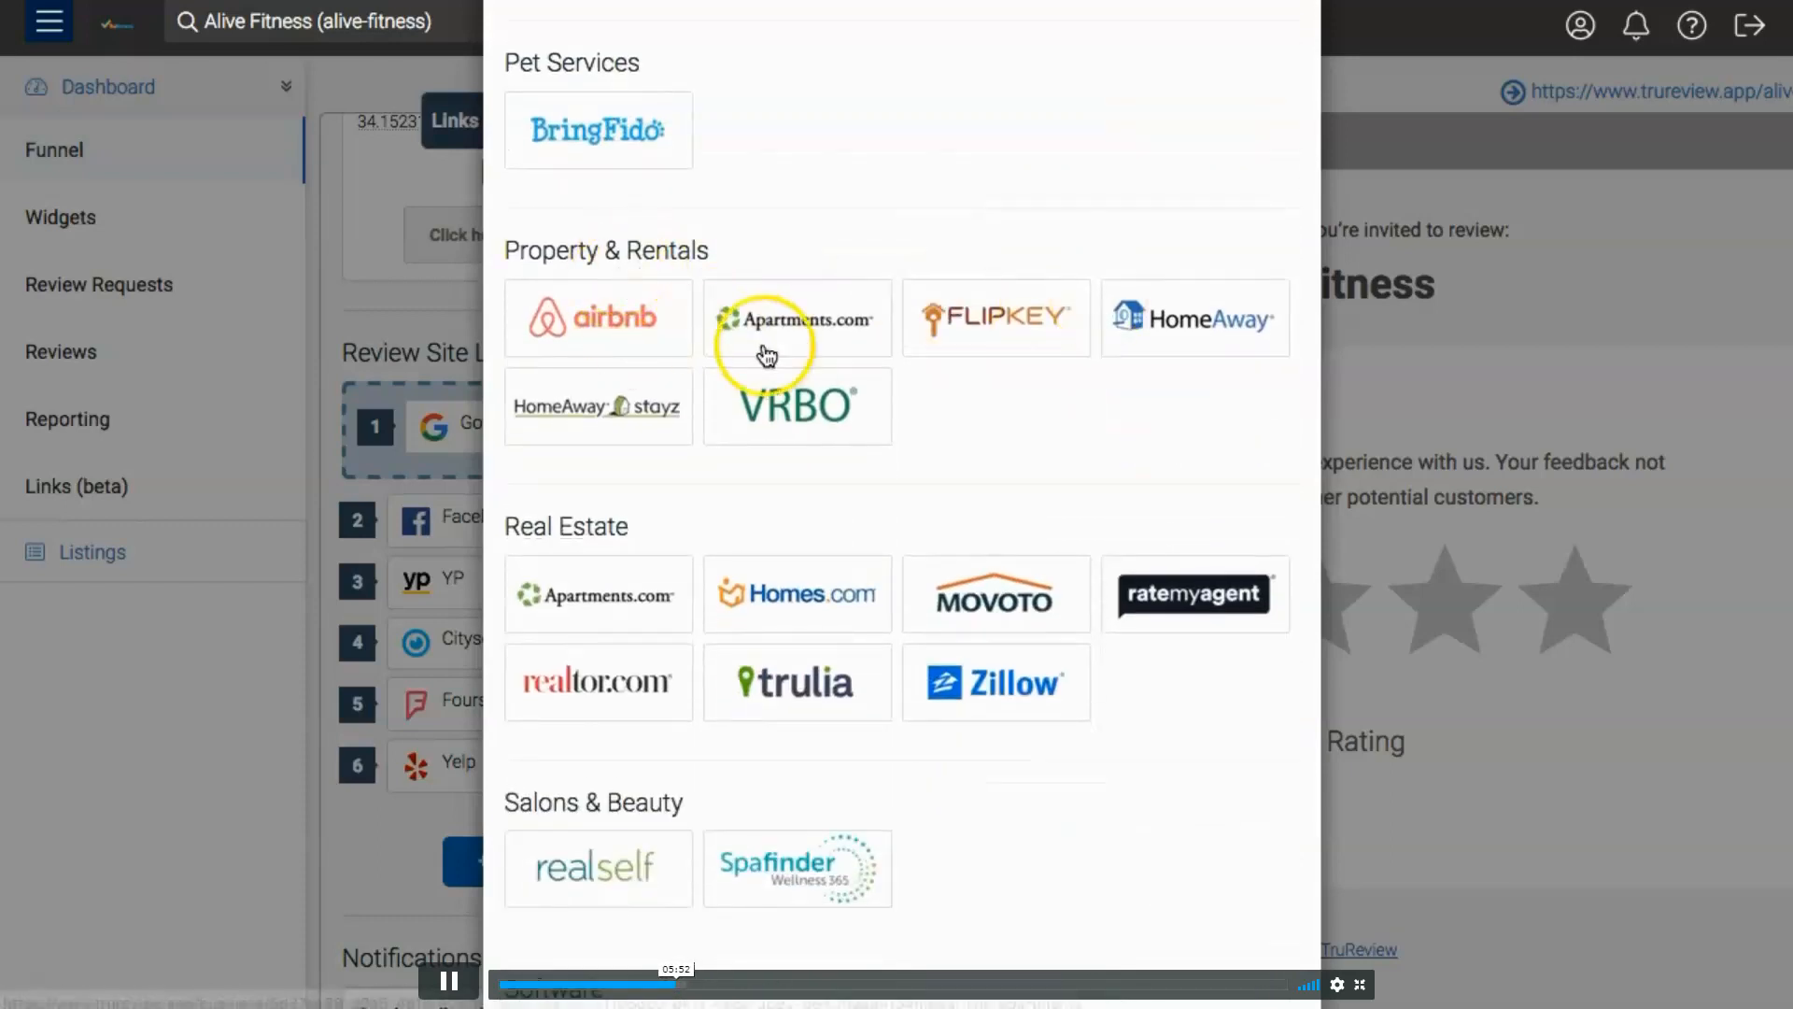
pyautogui.scroll(-3, 934, 392)
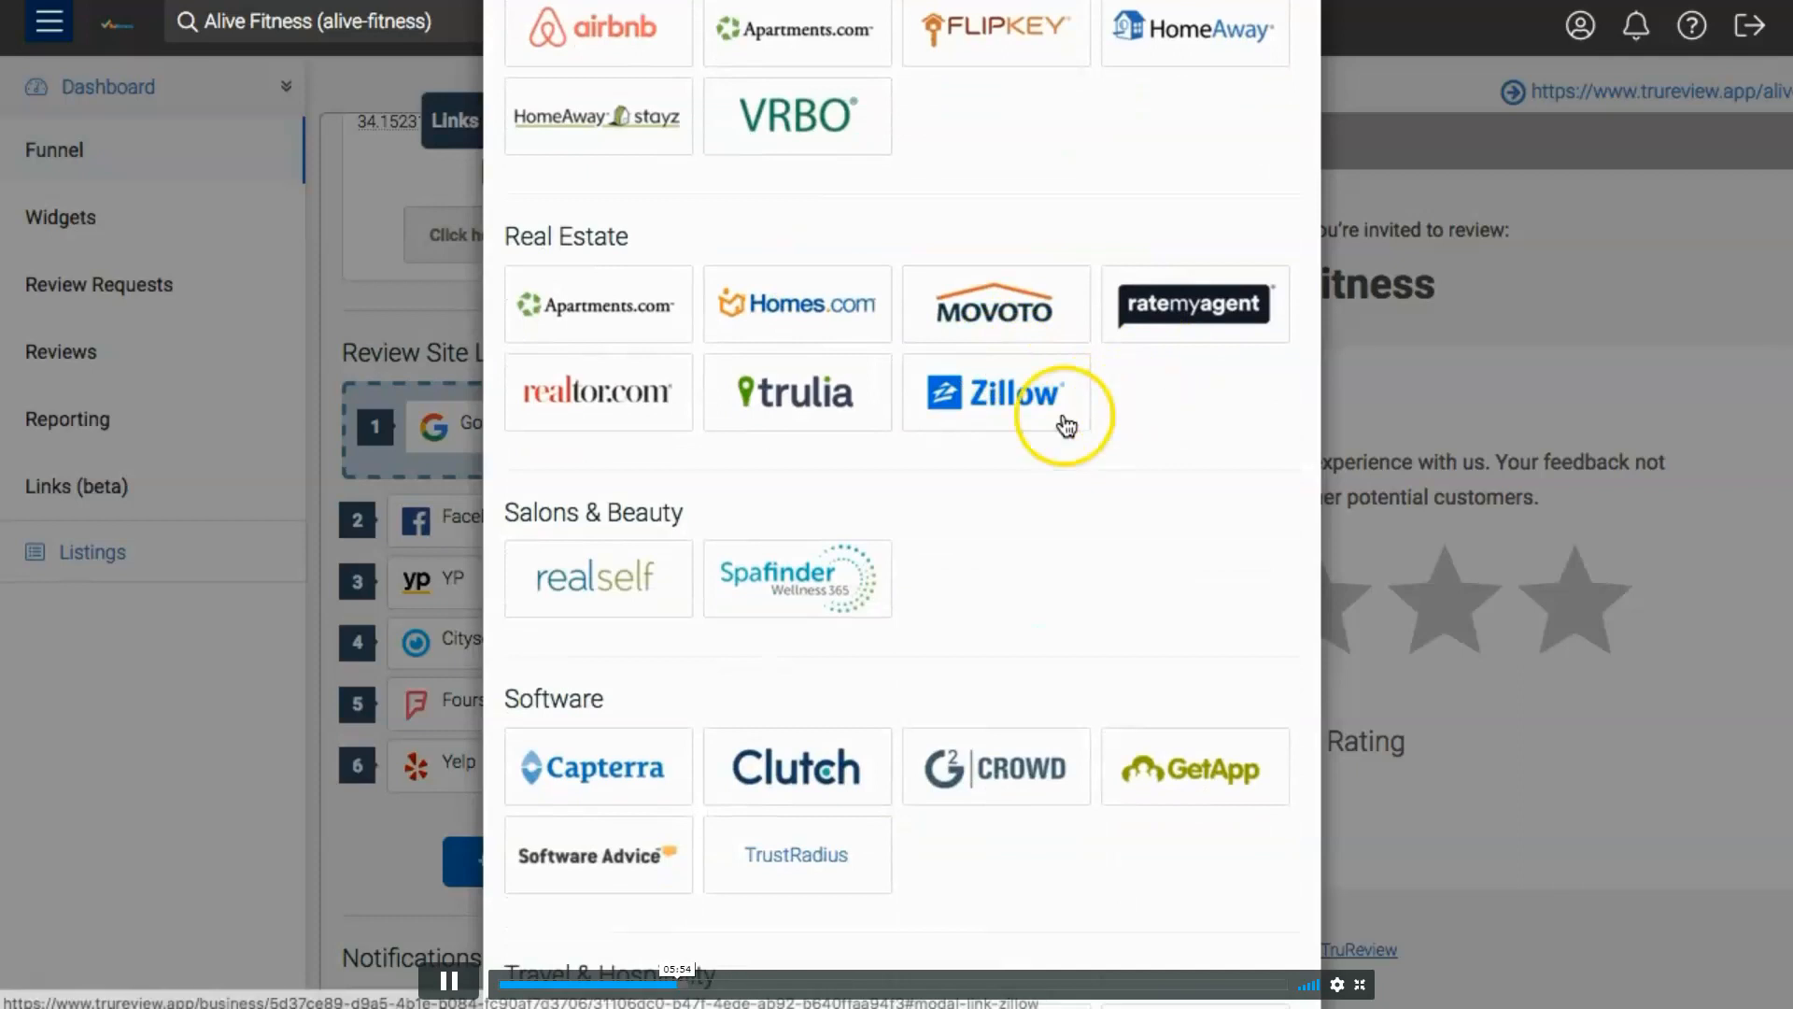
pyautogui.scroll(-4, 1021, 360)
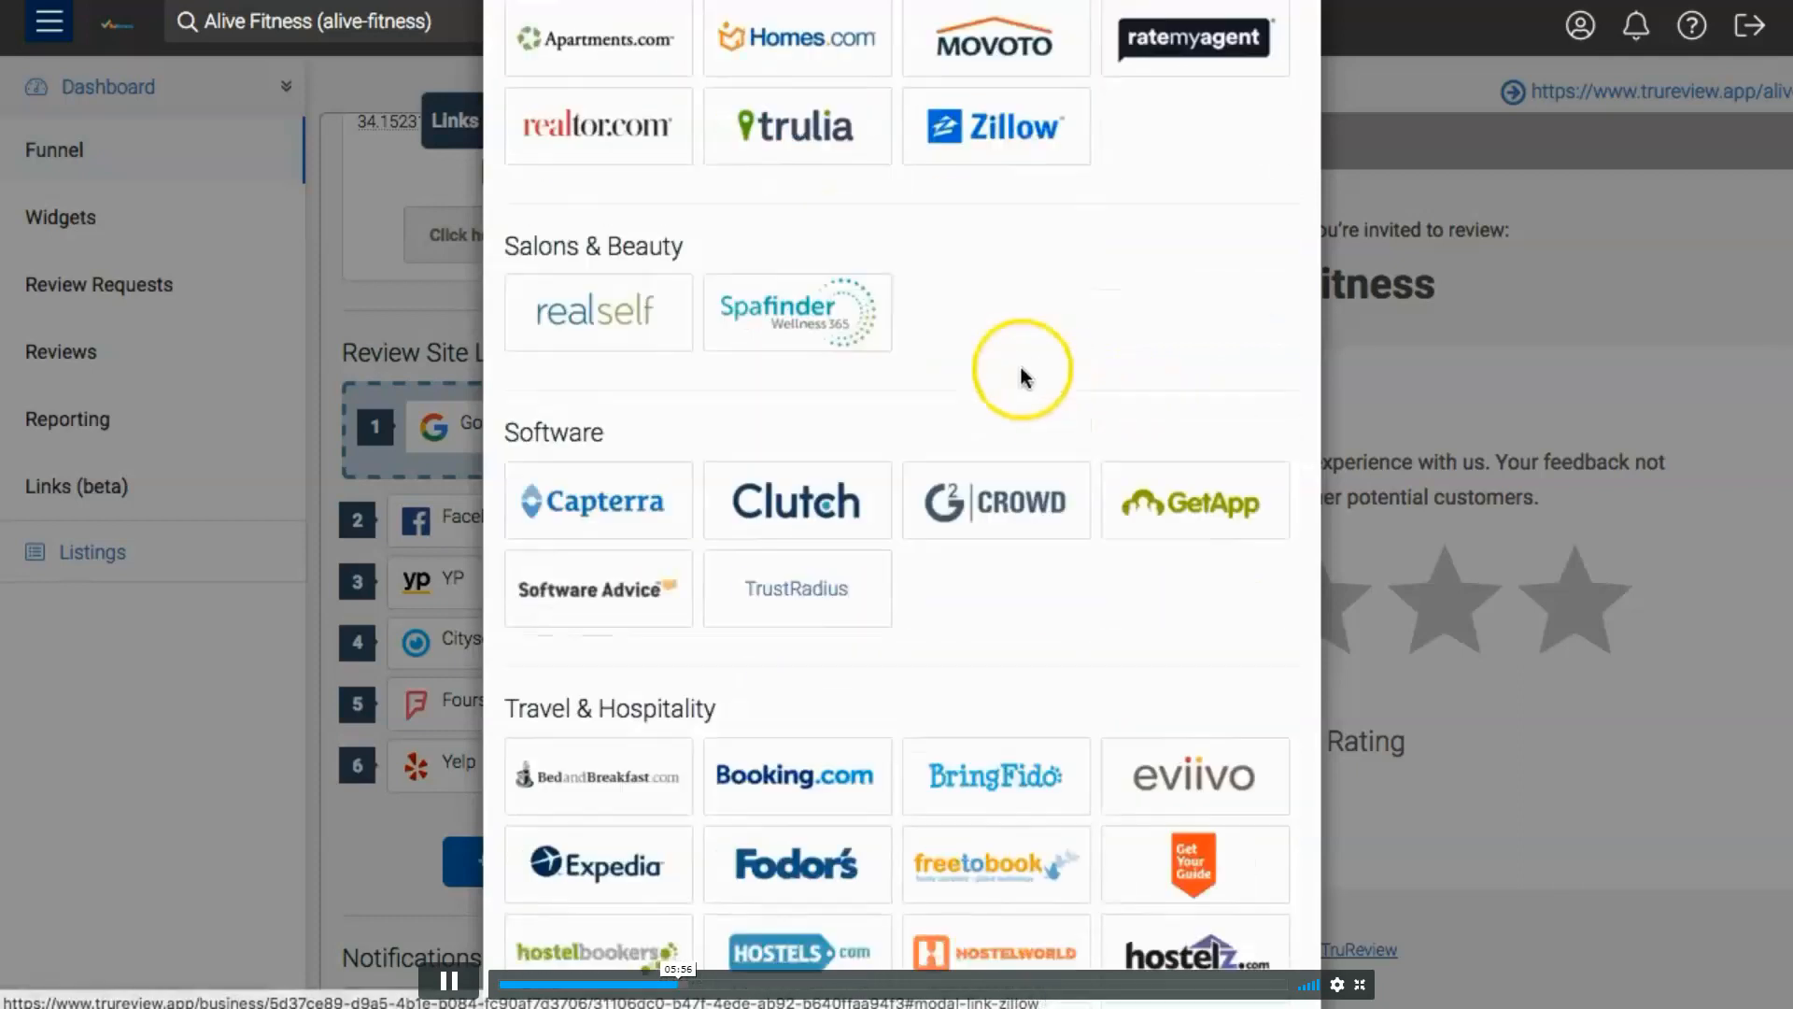
pyautogui.scroll(-6, 986, 577)
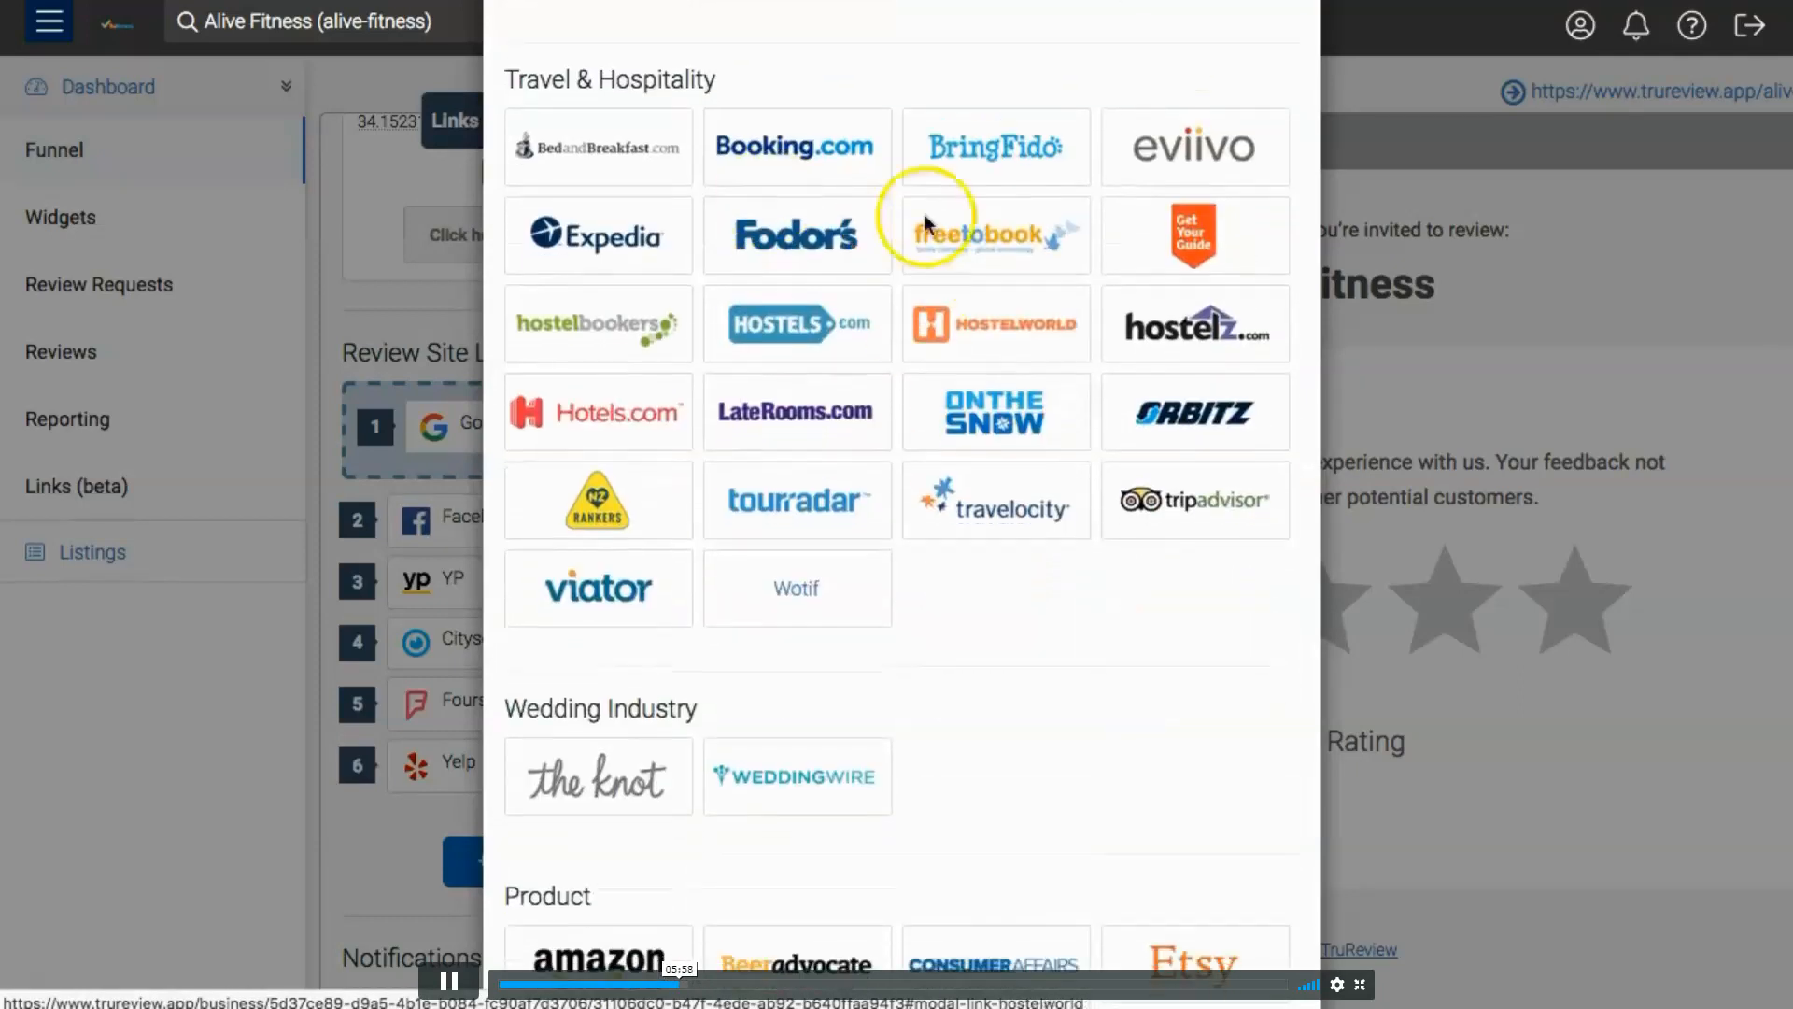
pyautogui.scroll(-4, 953, 352)
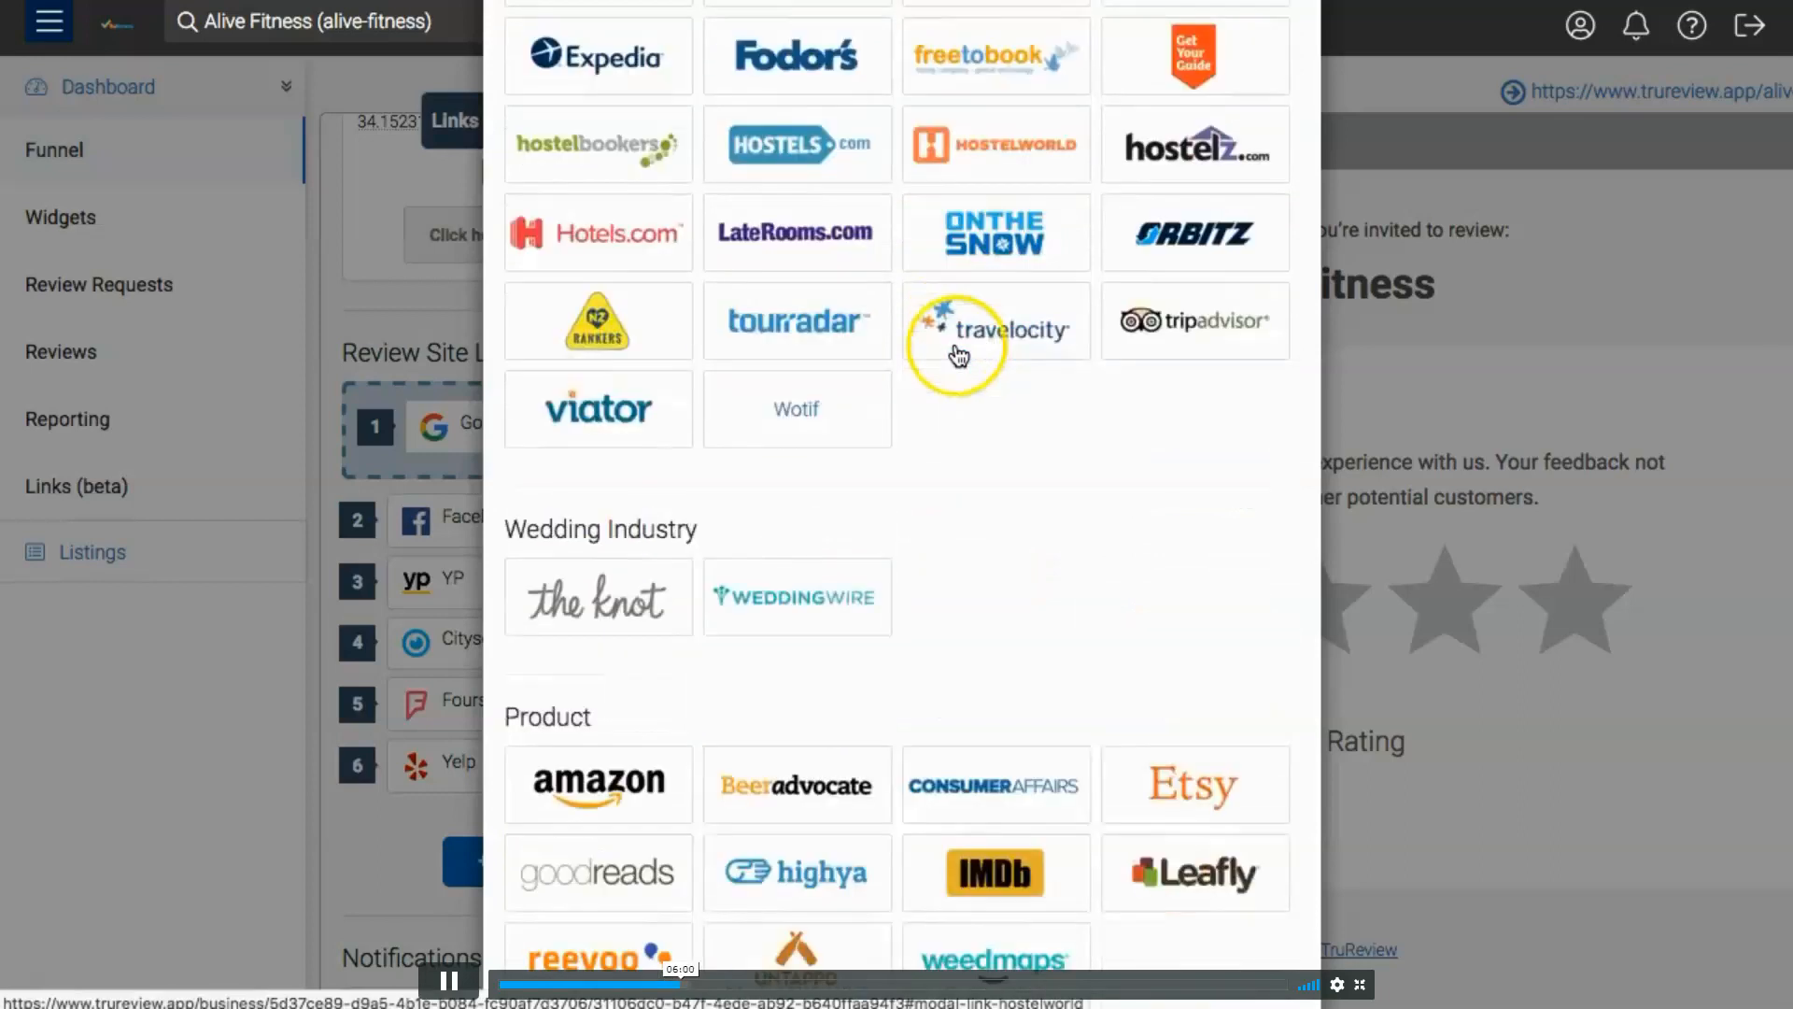
pyautogui.scroll(-3, 764, 406)
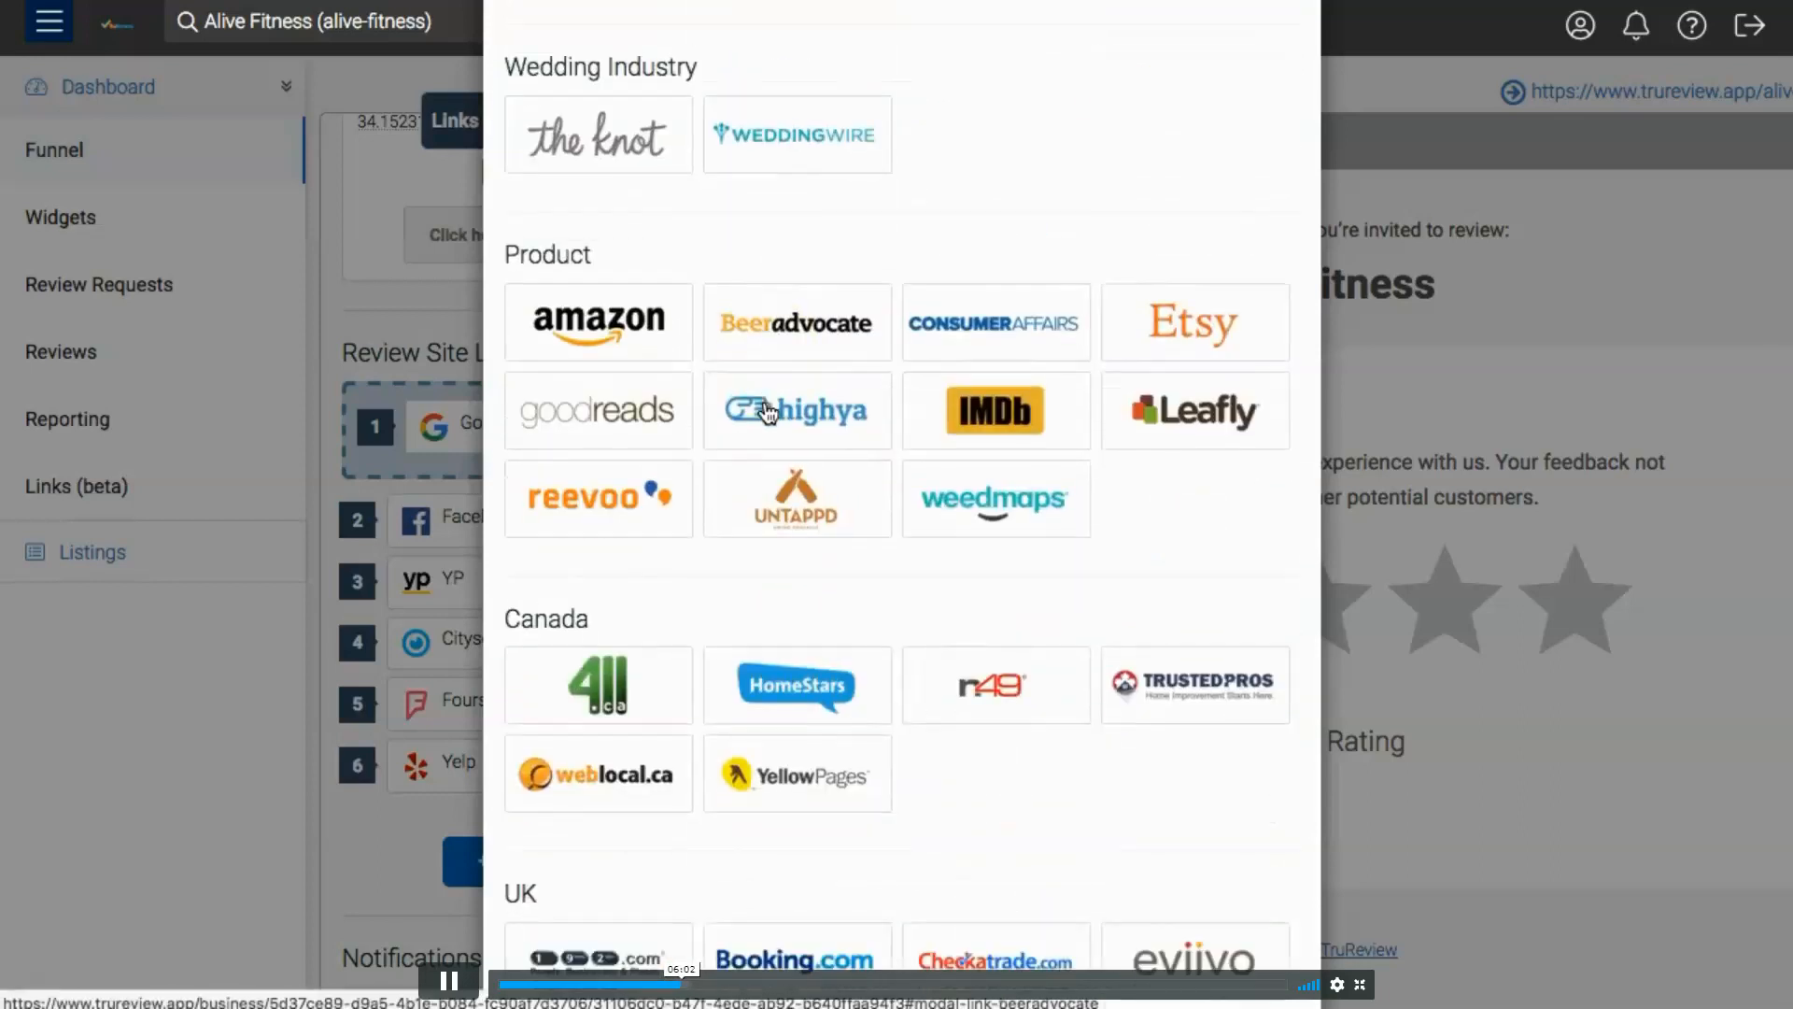
pyautogui.scroll(-3, 921, 532)
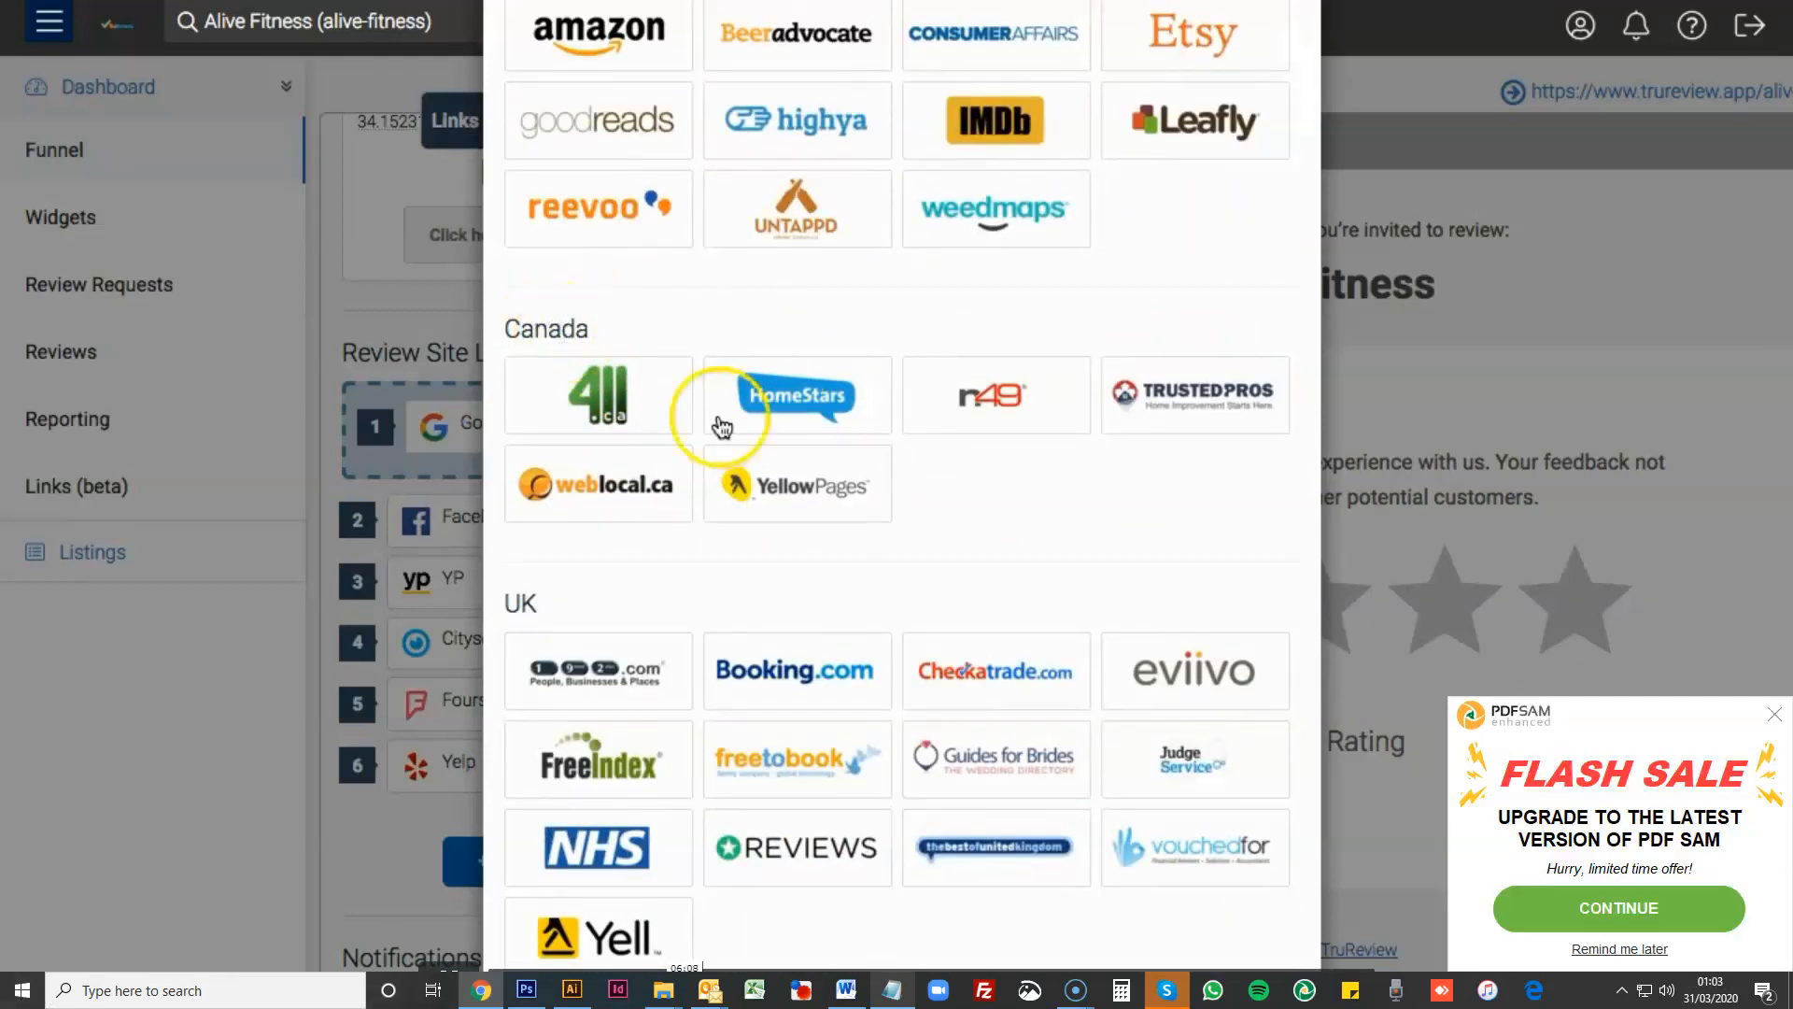
pyautogui.scroll(-4, 593, 378)
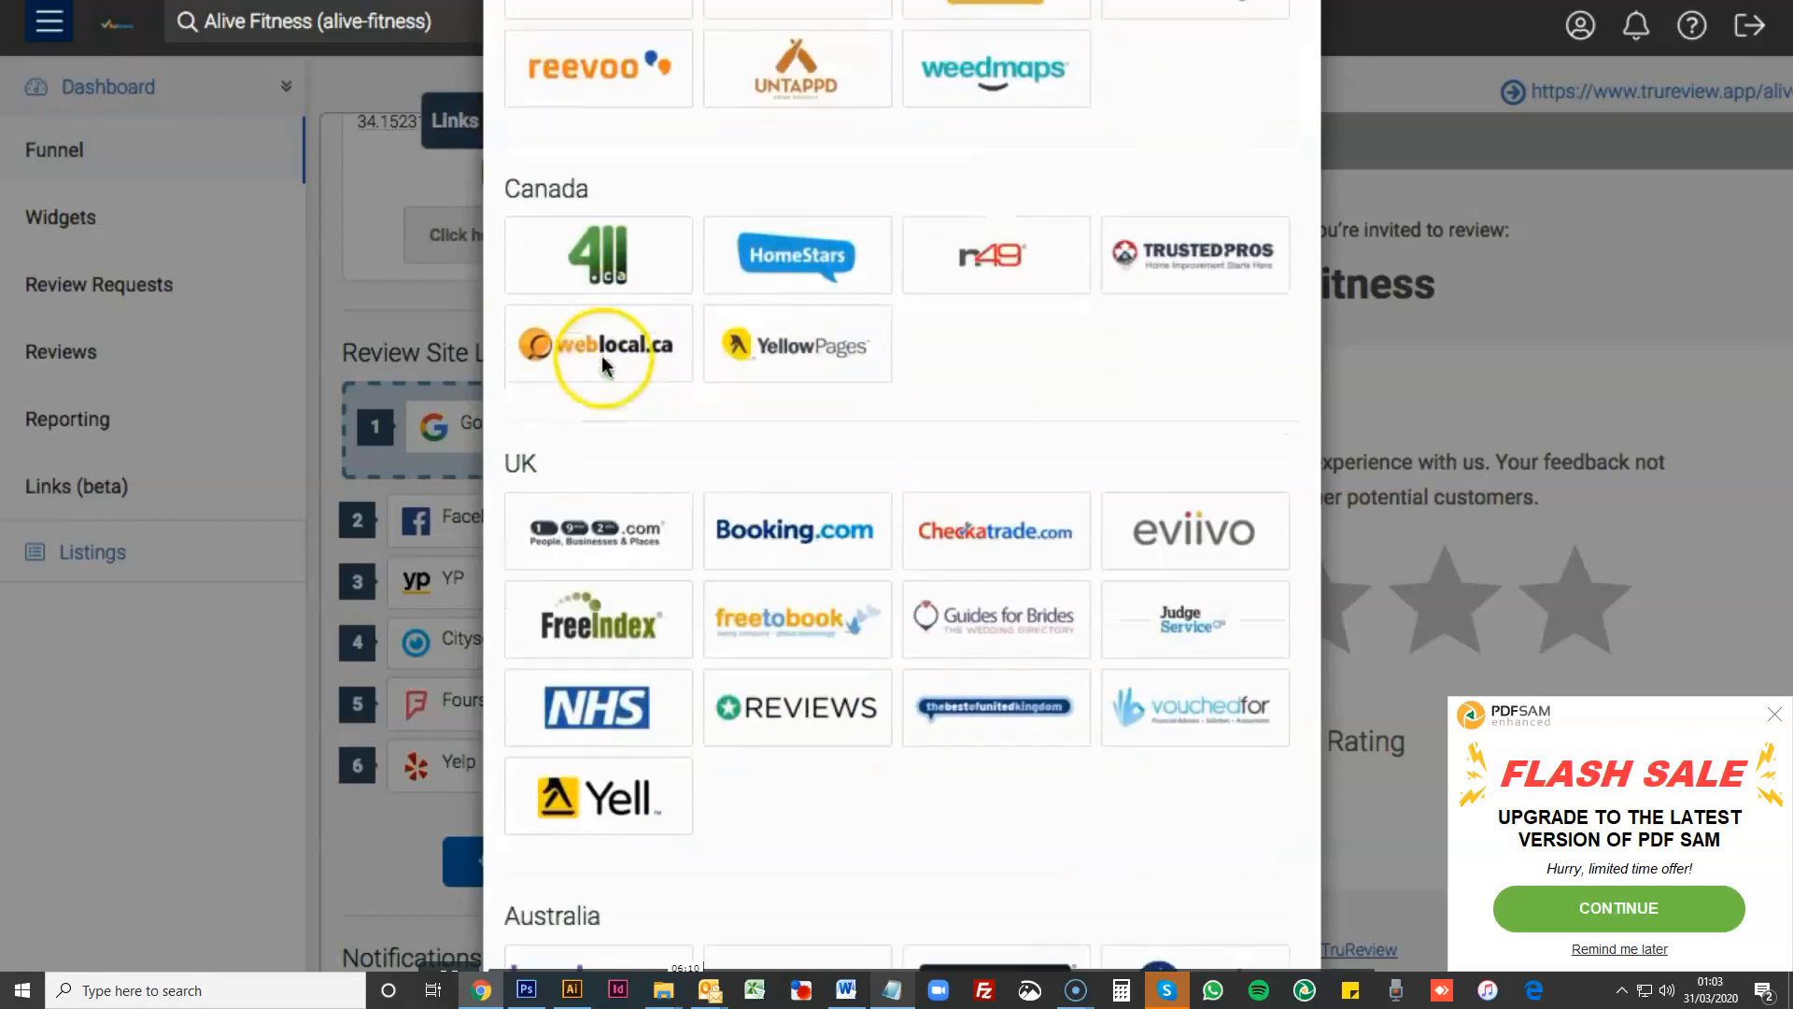
# - Open the Custom Link form from the other link types, look over its fields, and cancel it
pyautogui.scroll(-6, 591, 383)
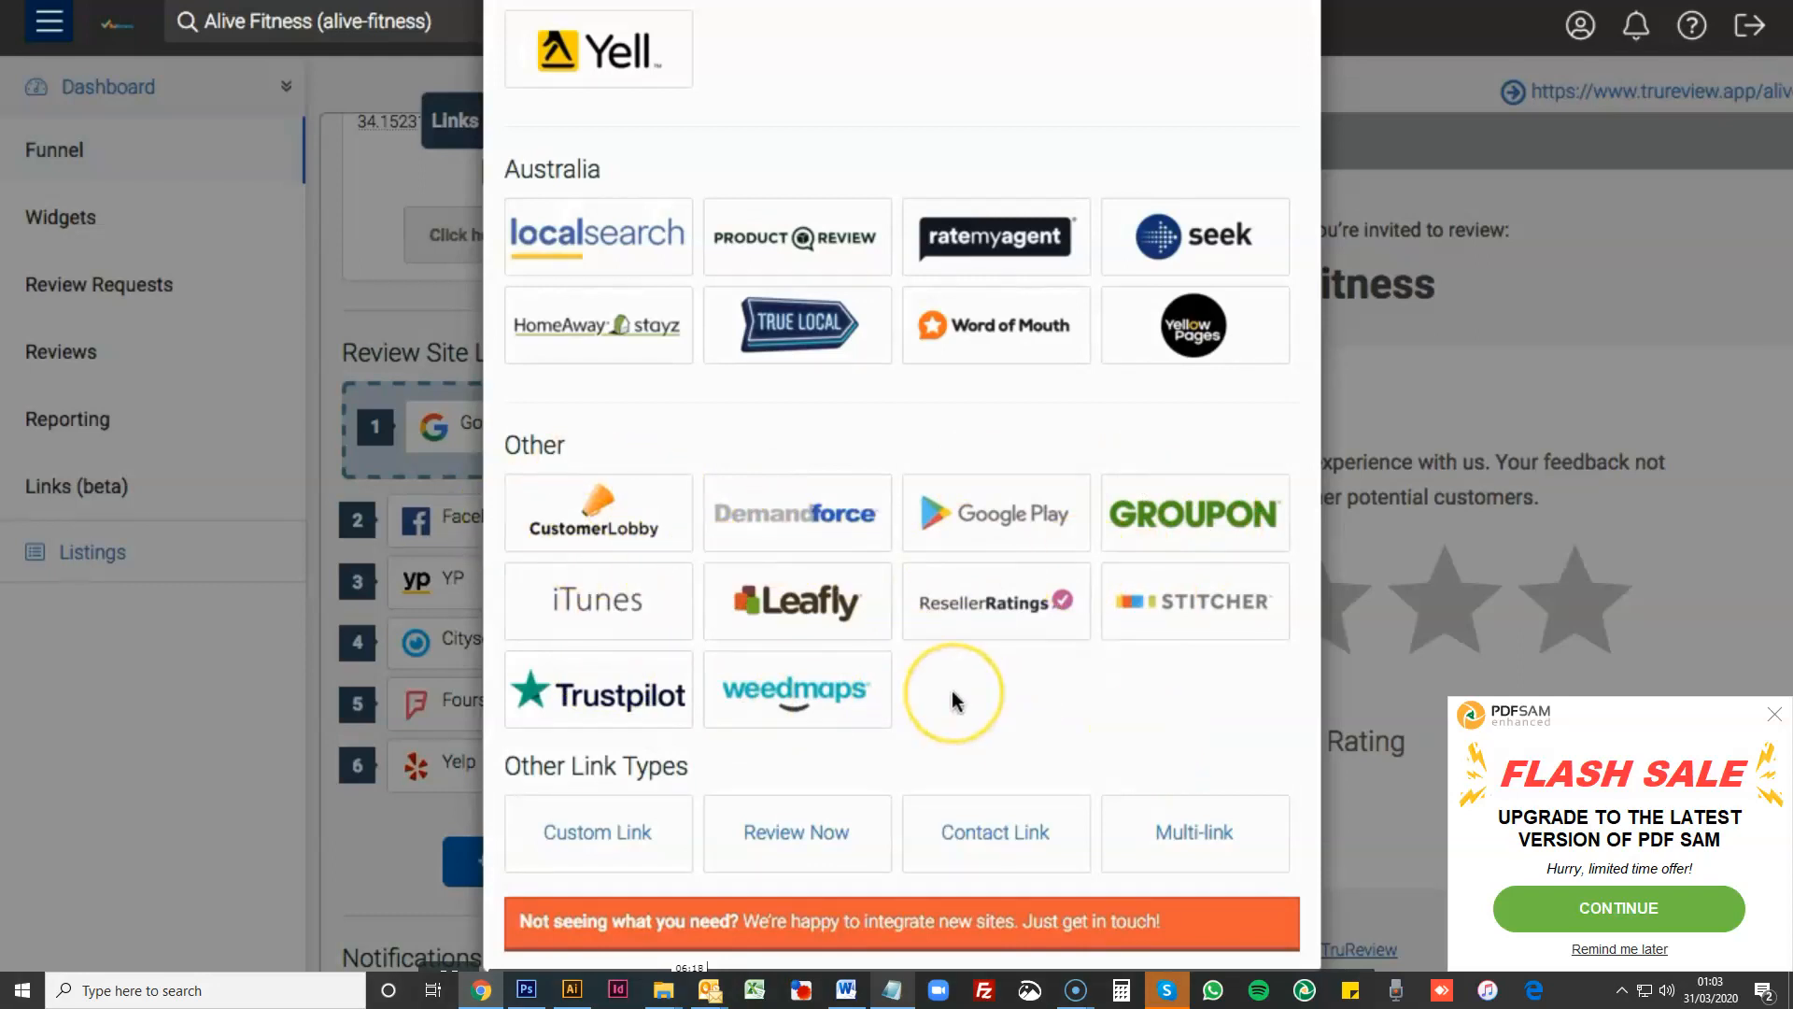
pyautogui.click(599, 832)
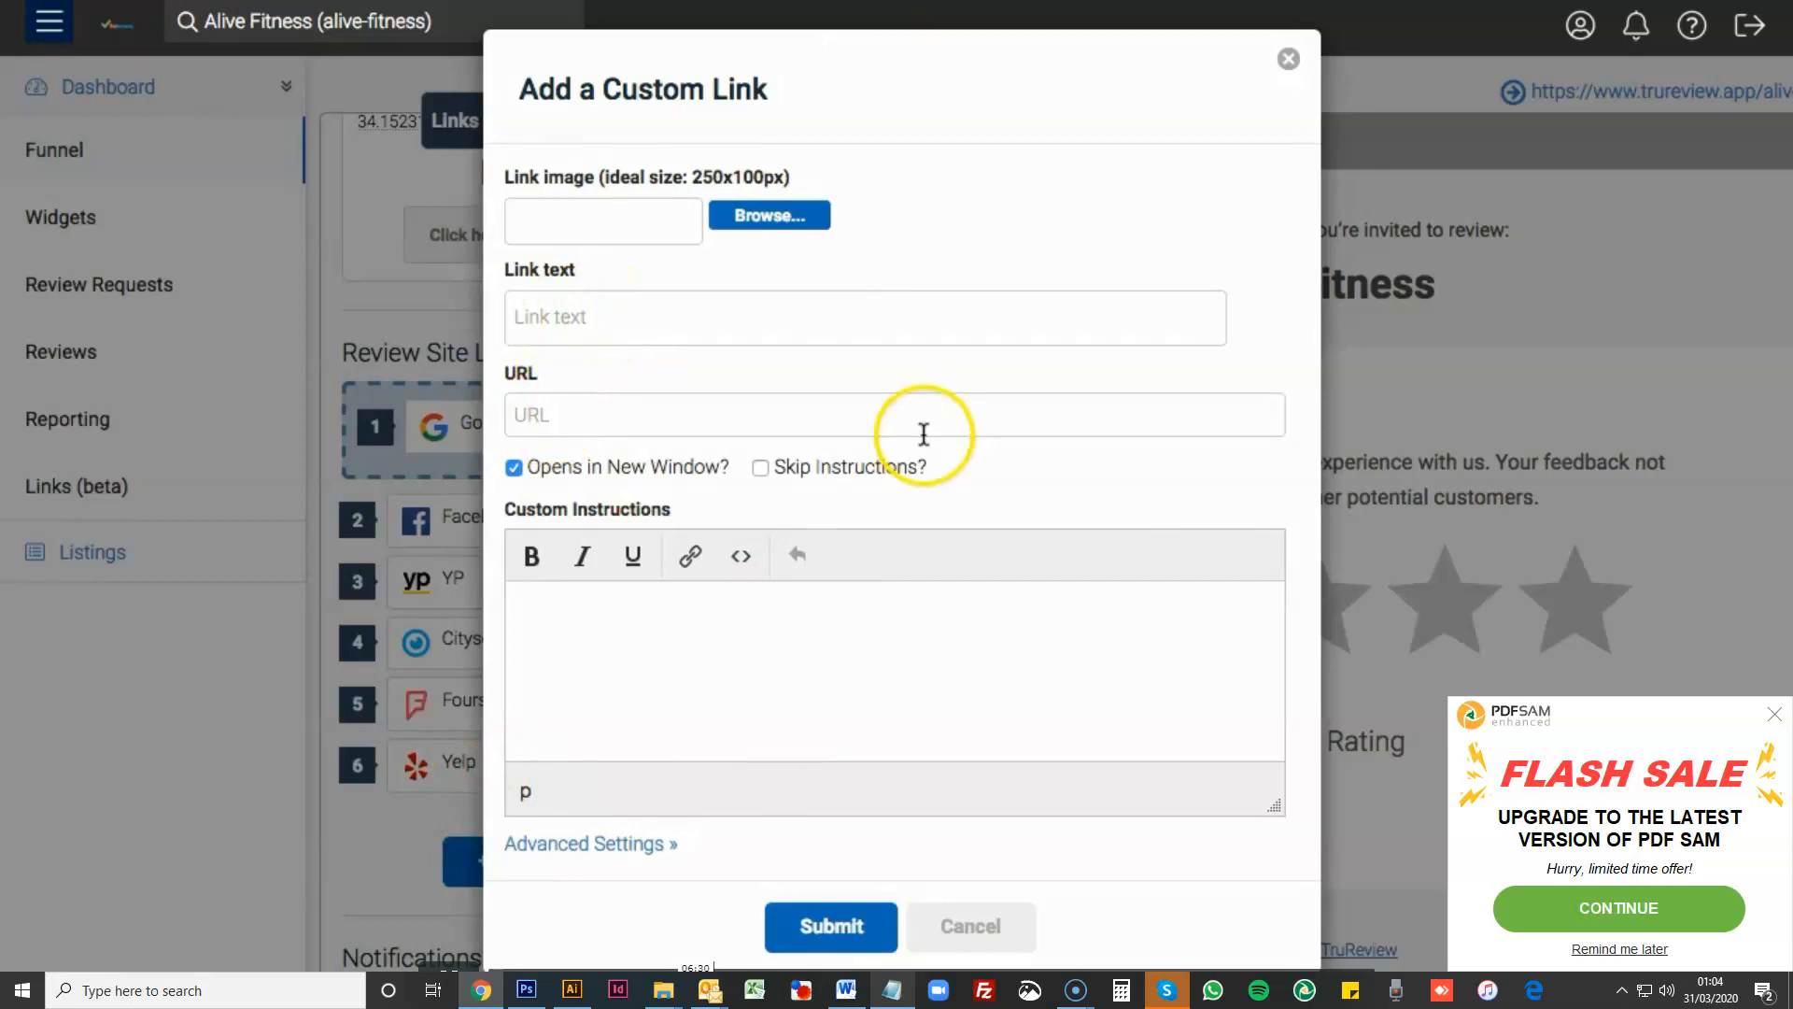
pyautogui.click(947, 929)
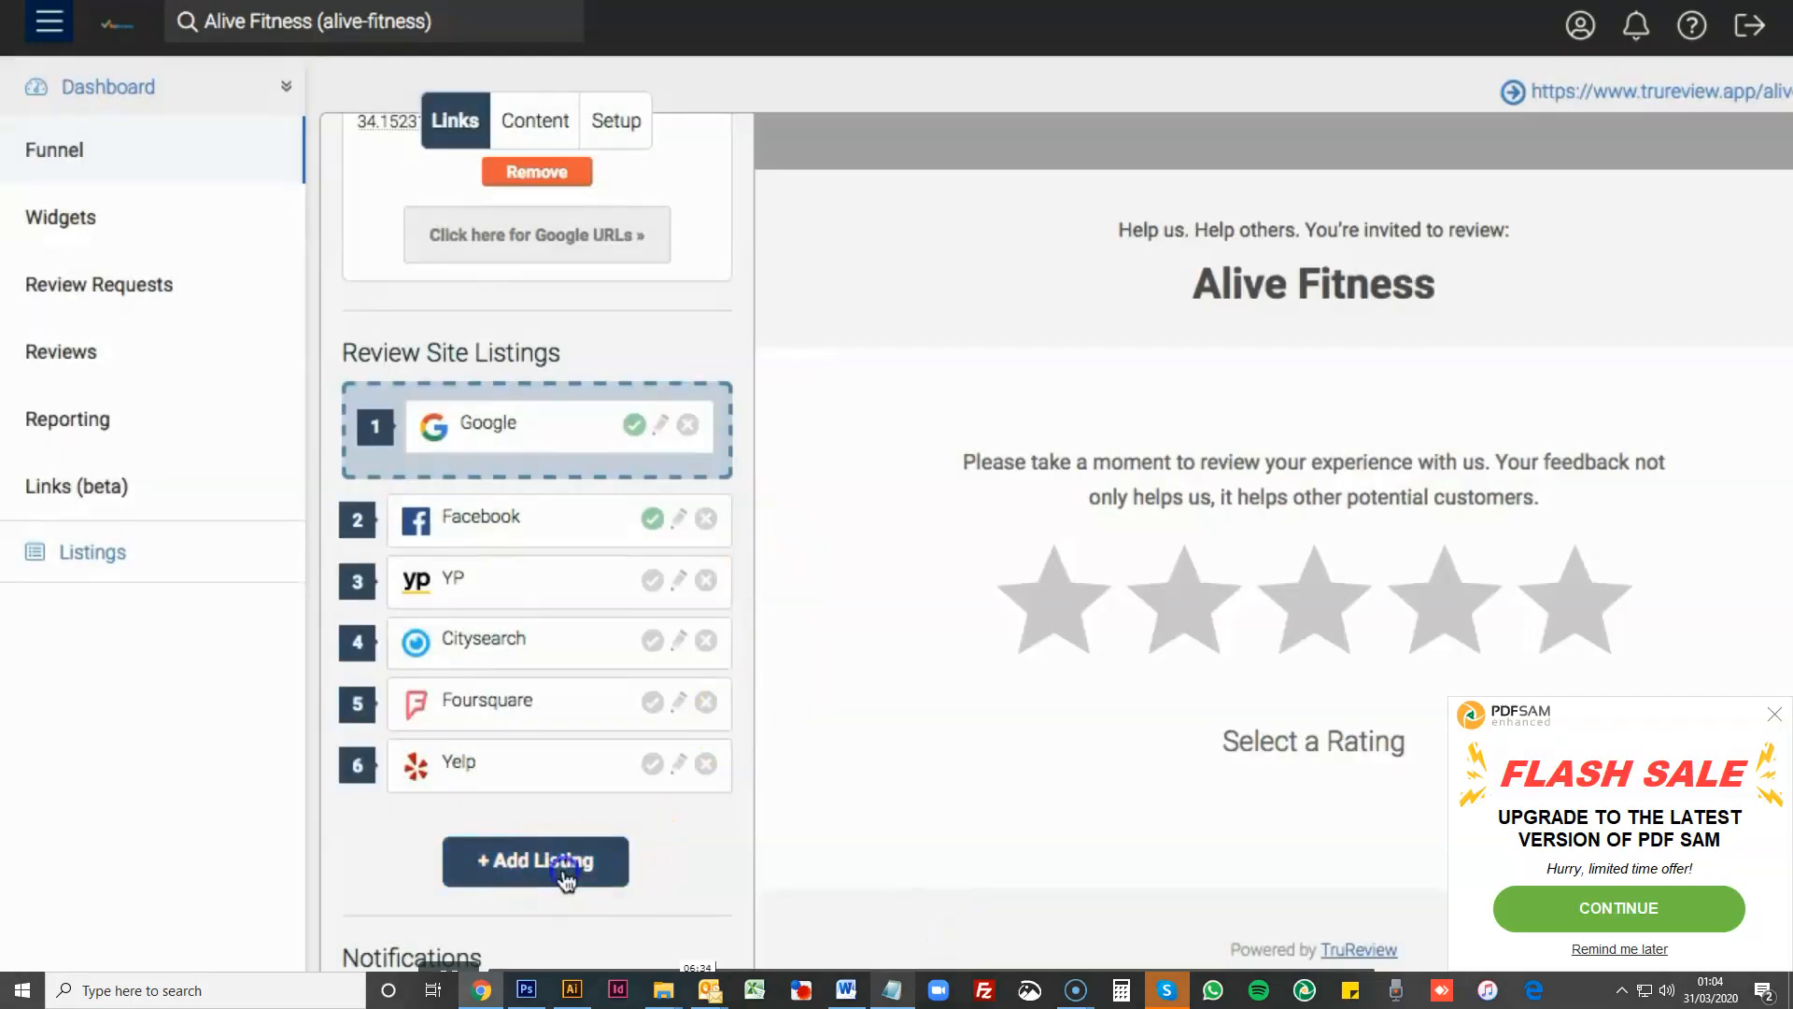
# - Open the Review Now link type for a new listing and read the note about on-site reviews in its form
pyautogui.click(564, 869)
pyautogui.scroll(-20, 933, 571)
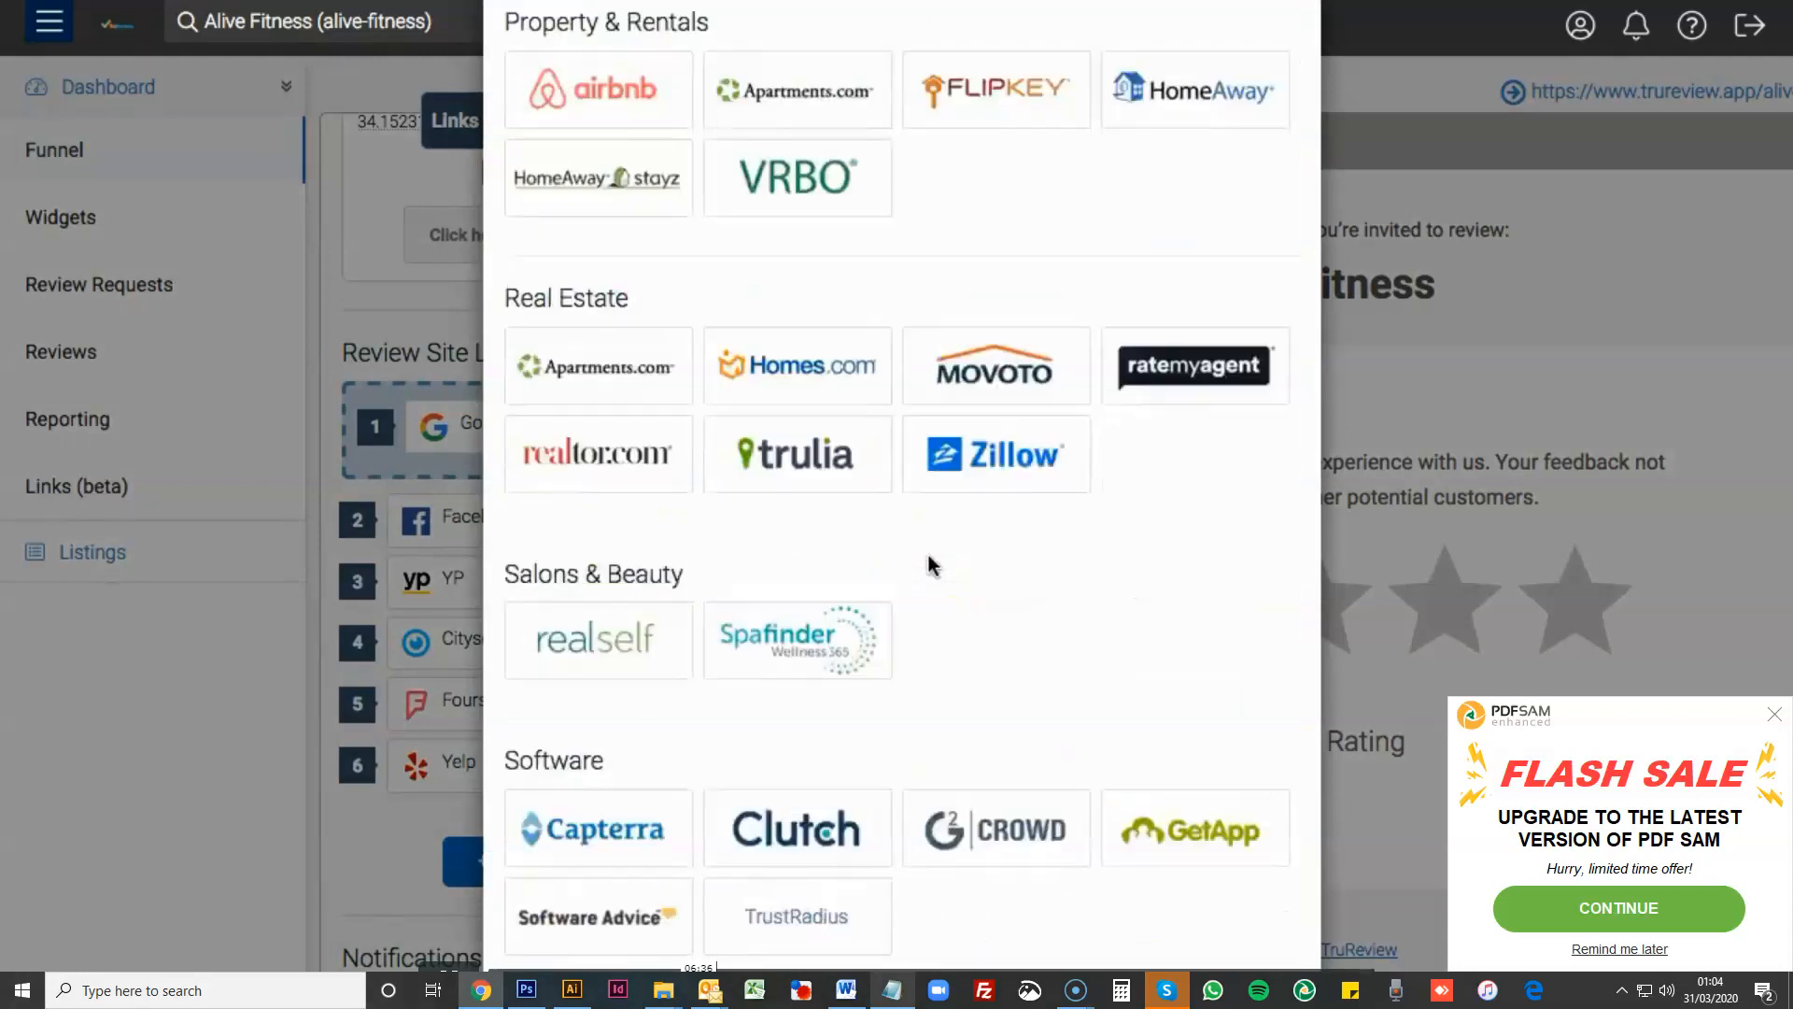
pyautogui.scroll(-2, 932, 566)
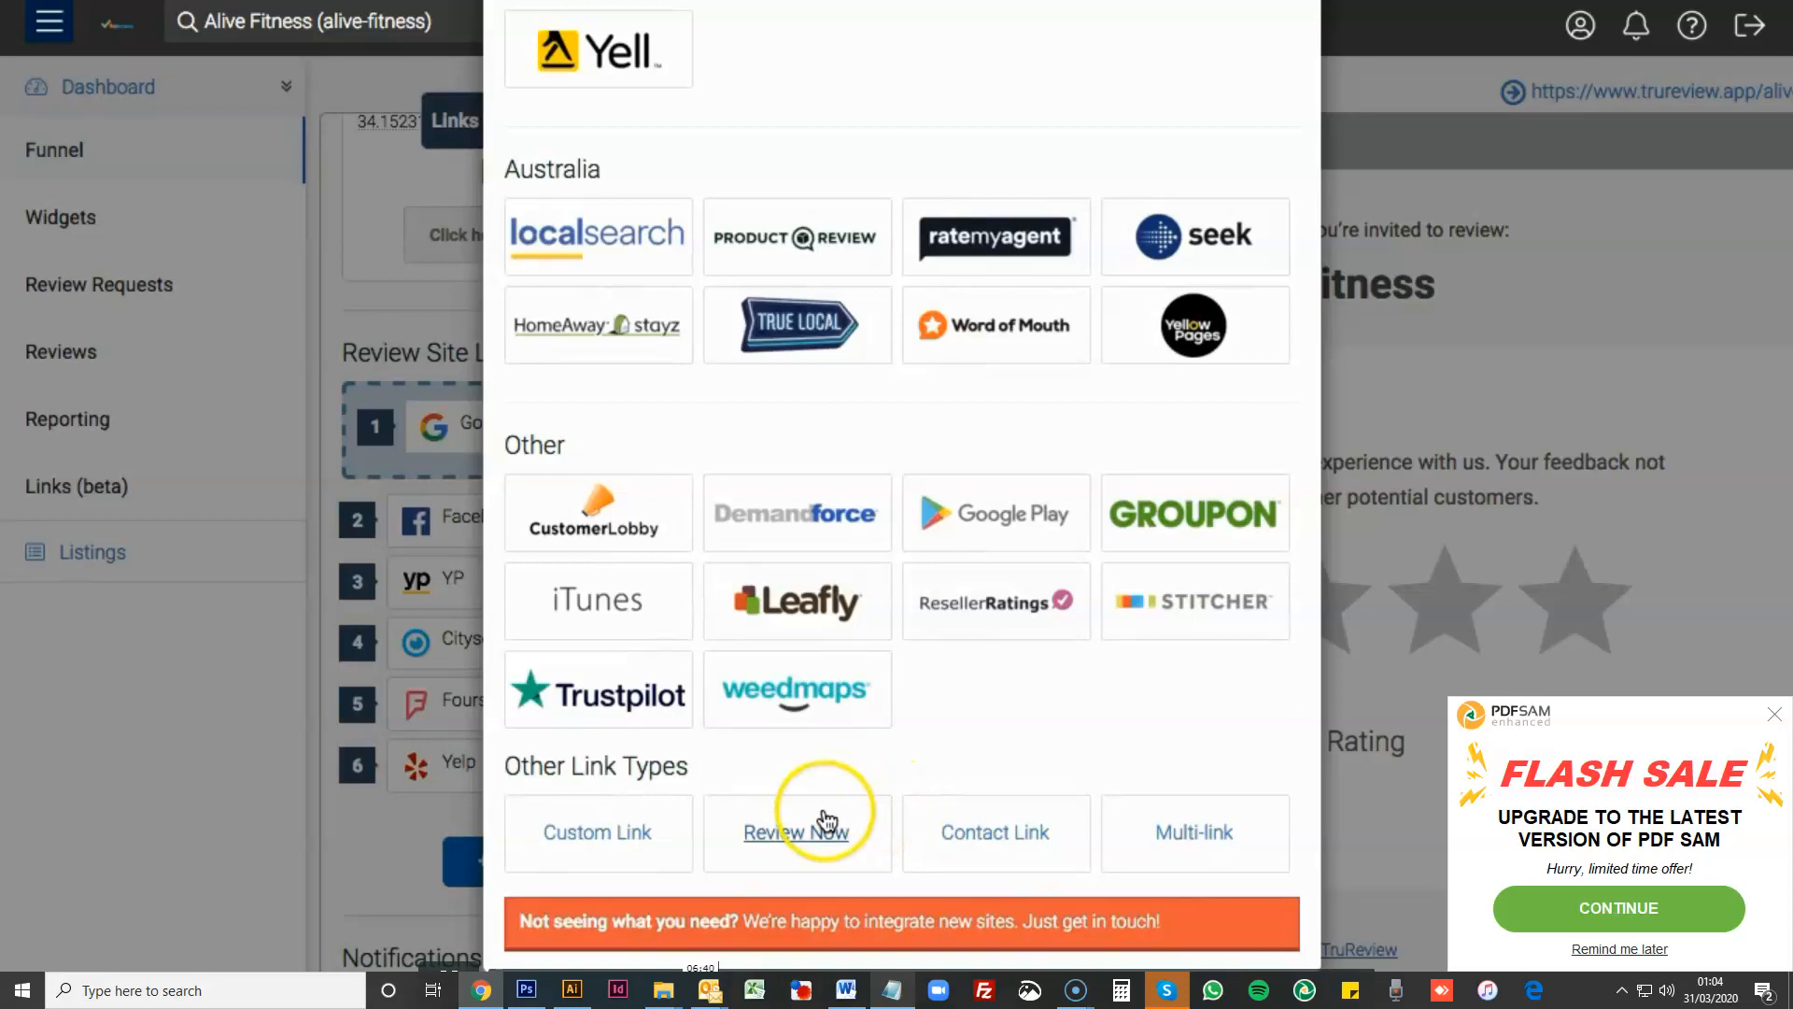
pyautogui.click(791, 850)
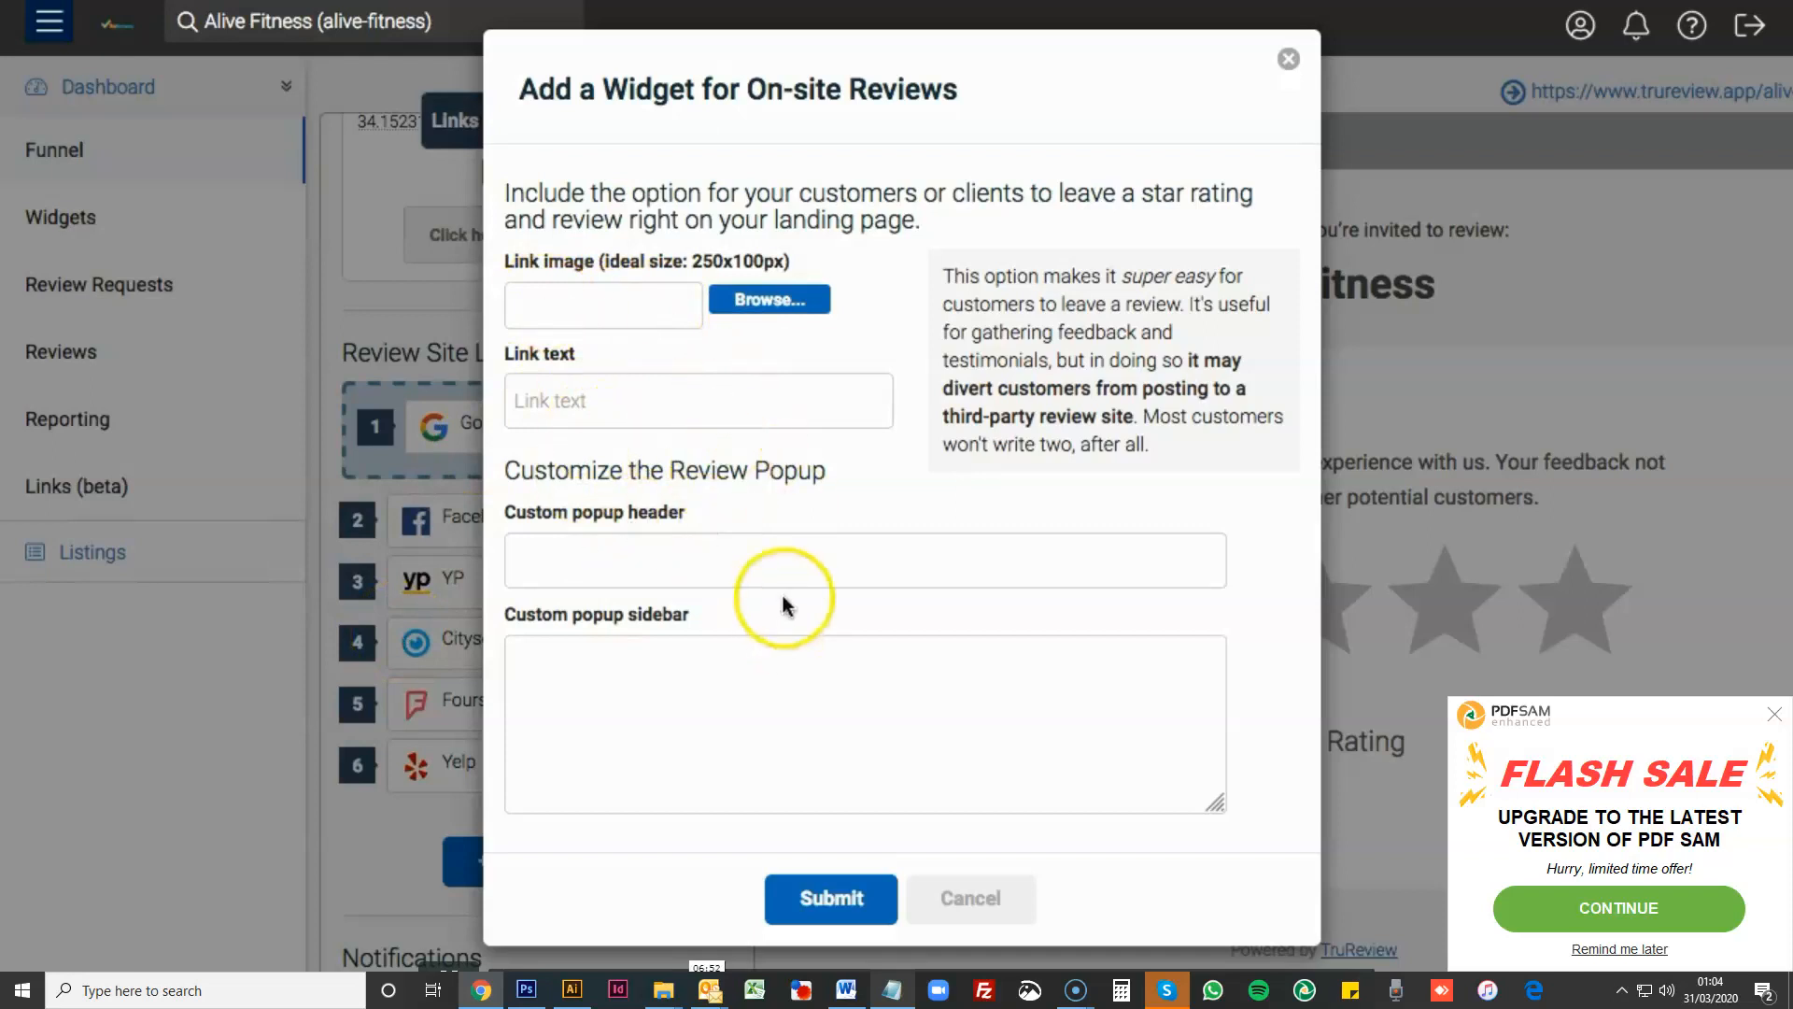
pyautogui.moveTo(952, 273); pyautogui.dragTo(1203, 392)
pyautogui.click(1057, 360)
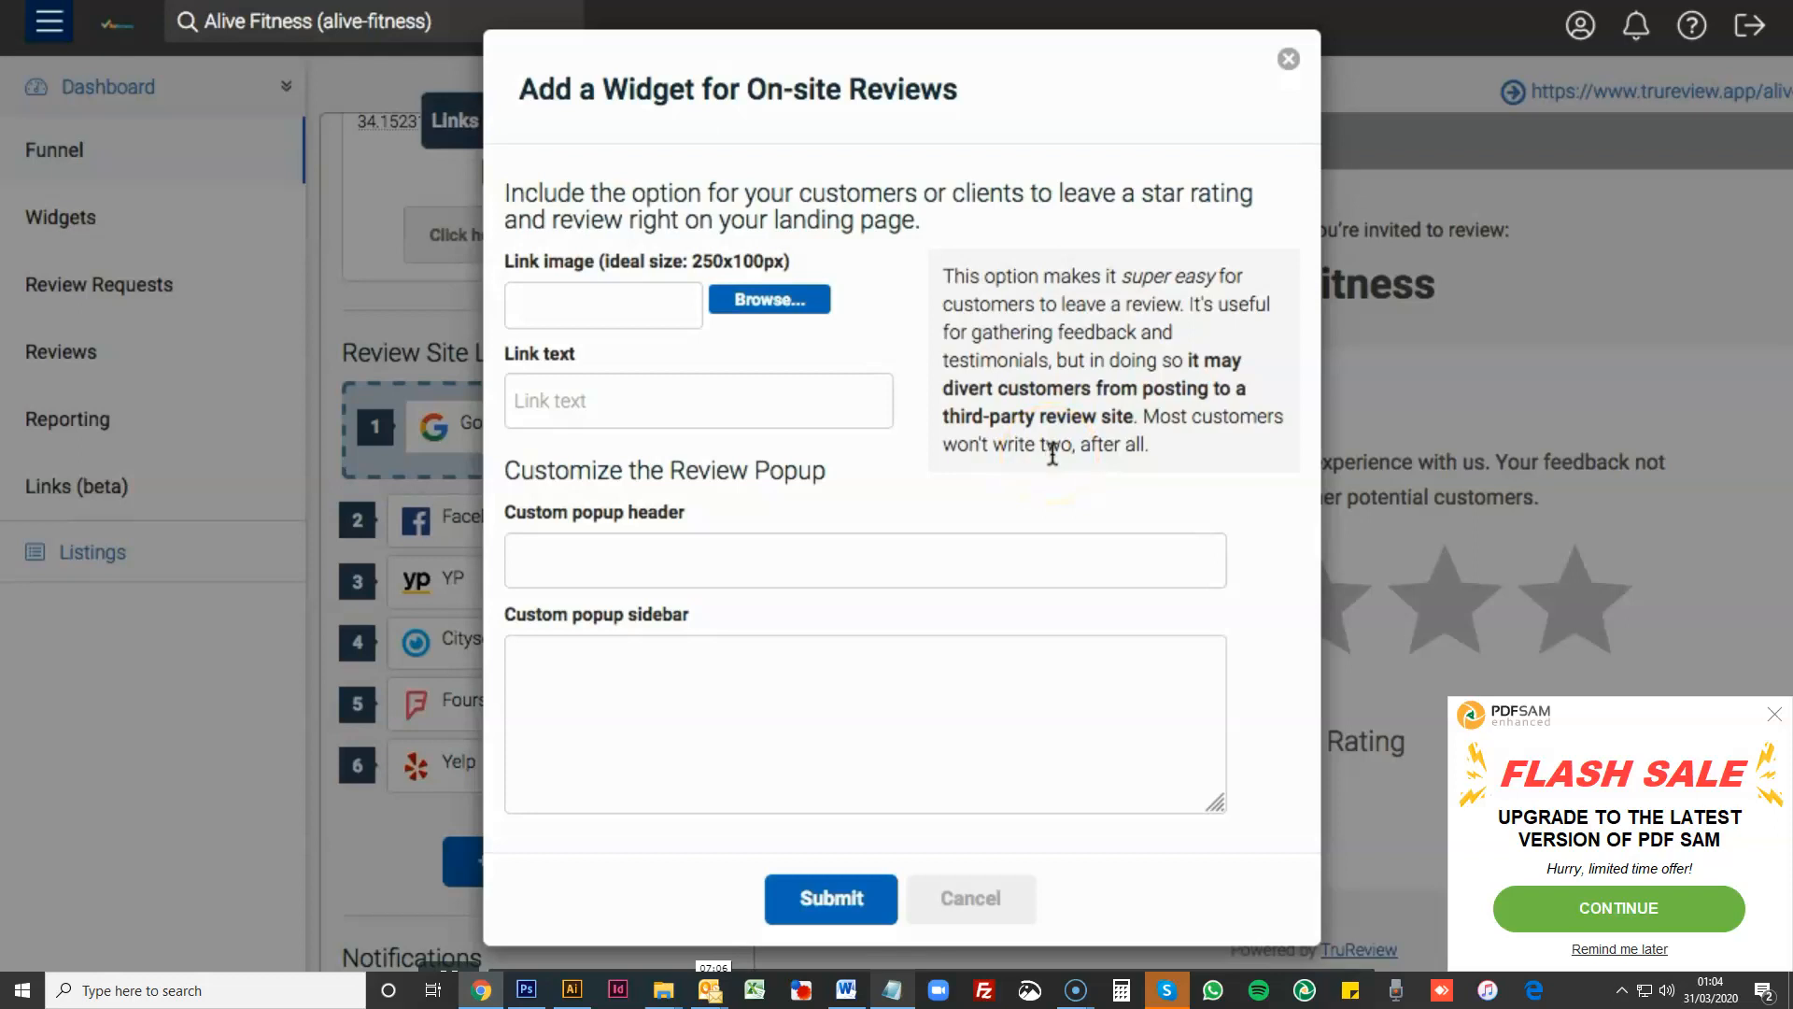
# - Cancel the on-site reviews form and look over the review site listings and the email notification field
pyautogui.click(973, 902)
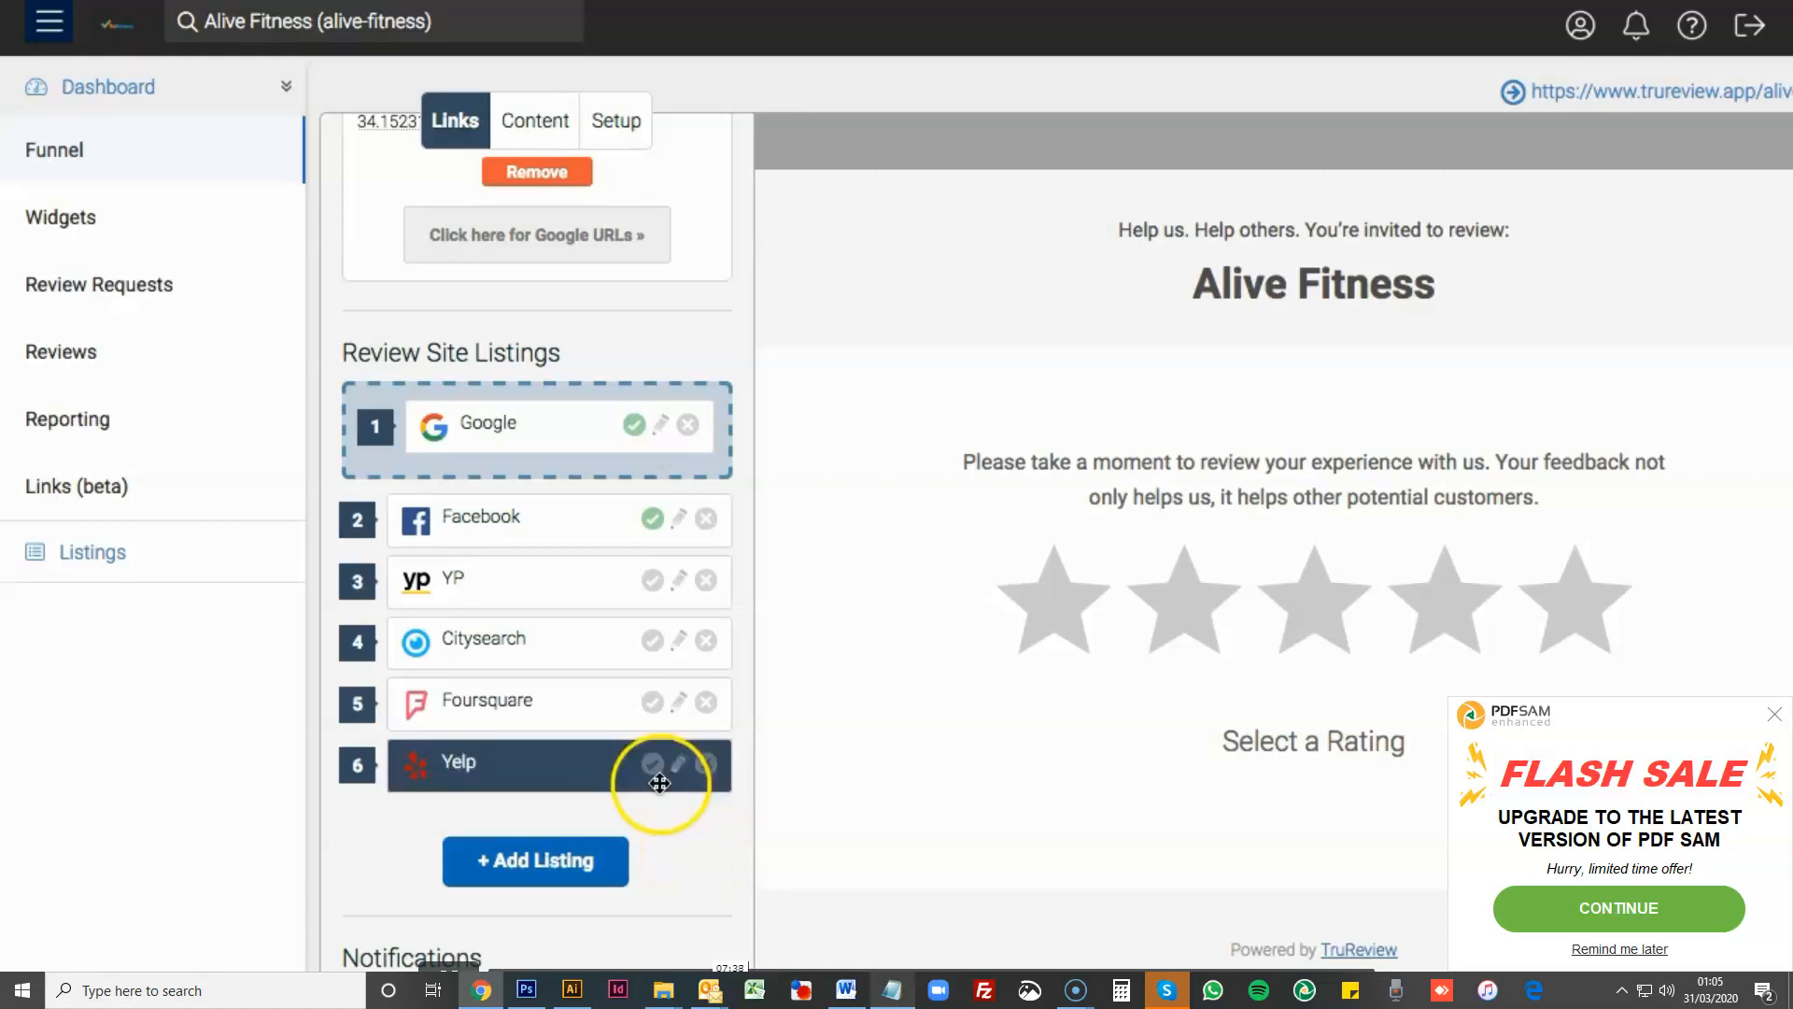
pyautogui.scroll(-1, 668, 792)
pyautogui.scroll(-3, 738, 586)
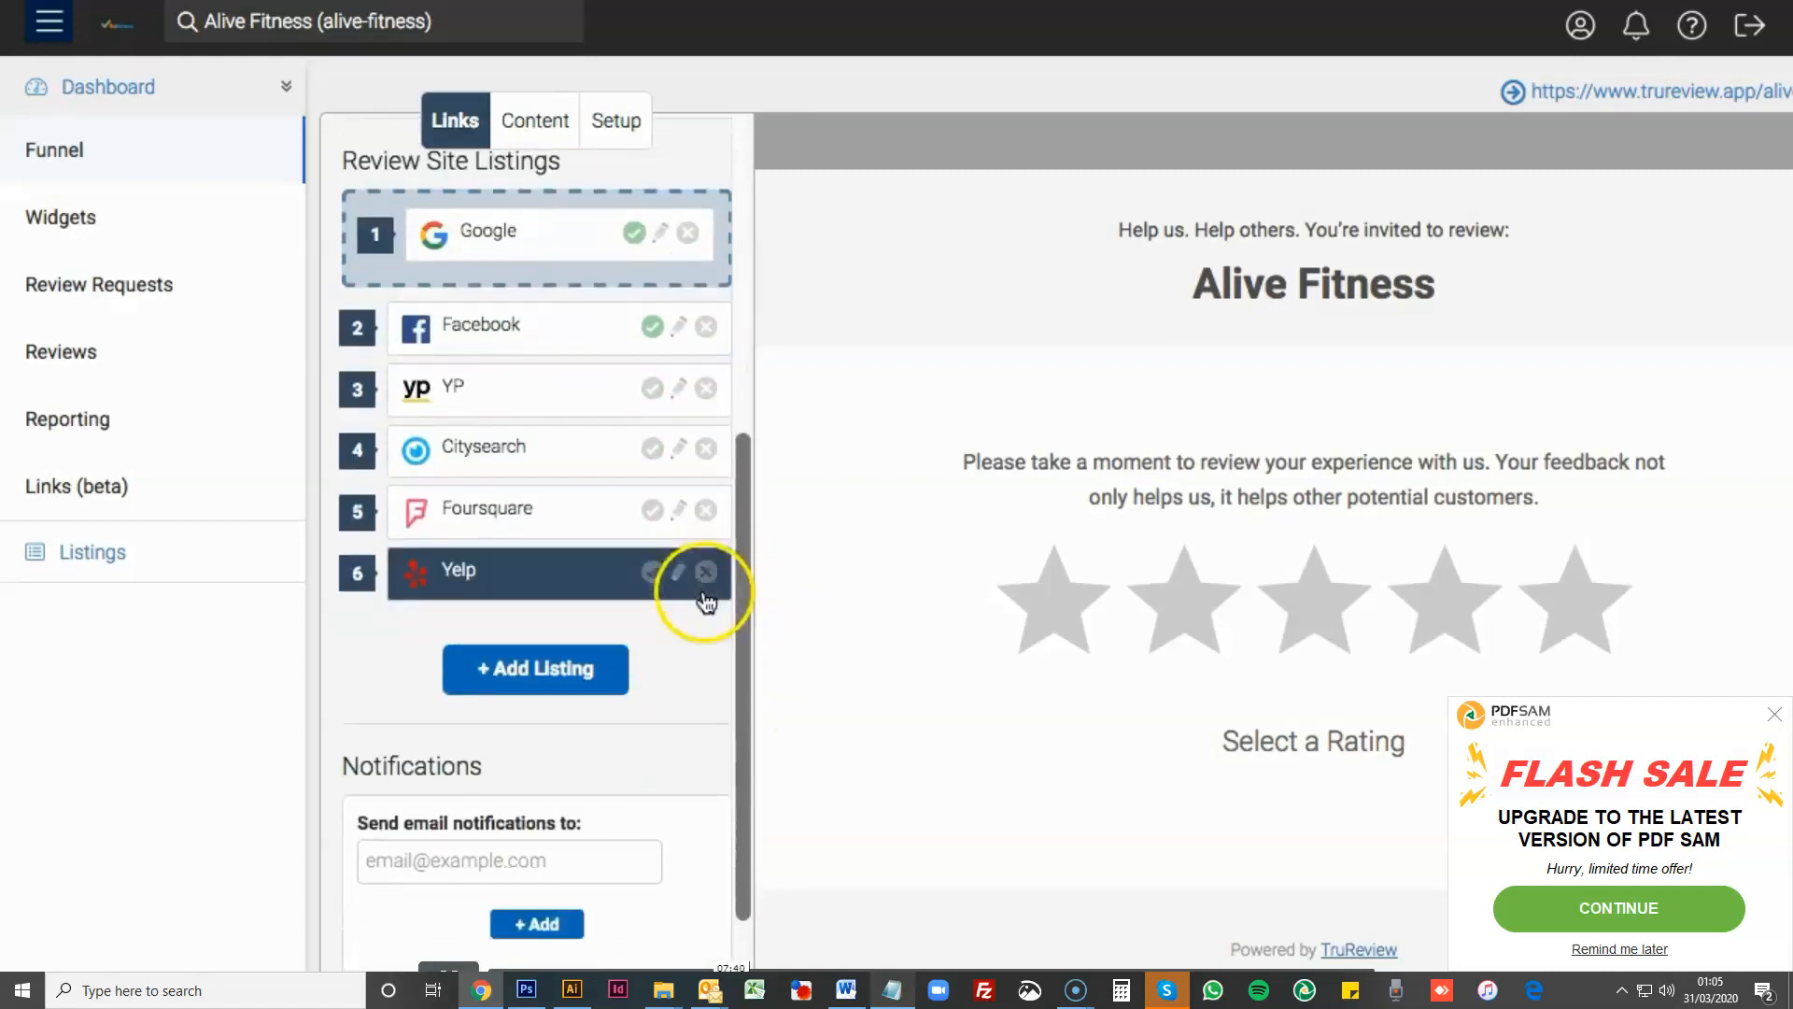
pyautogui.scroll(1, 414, 710)
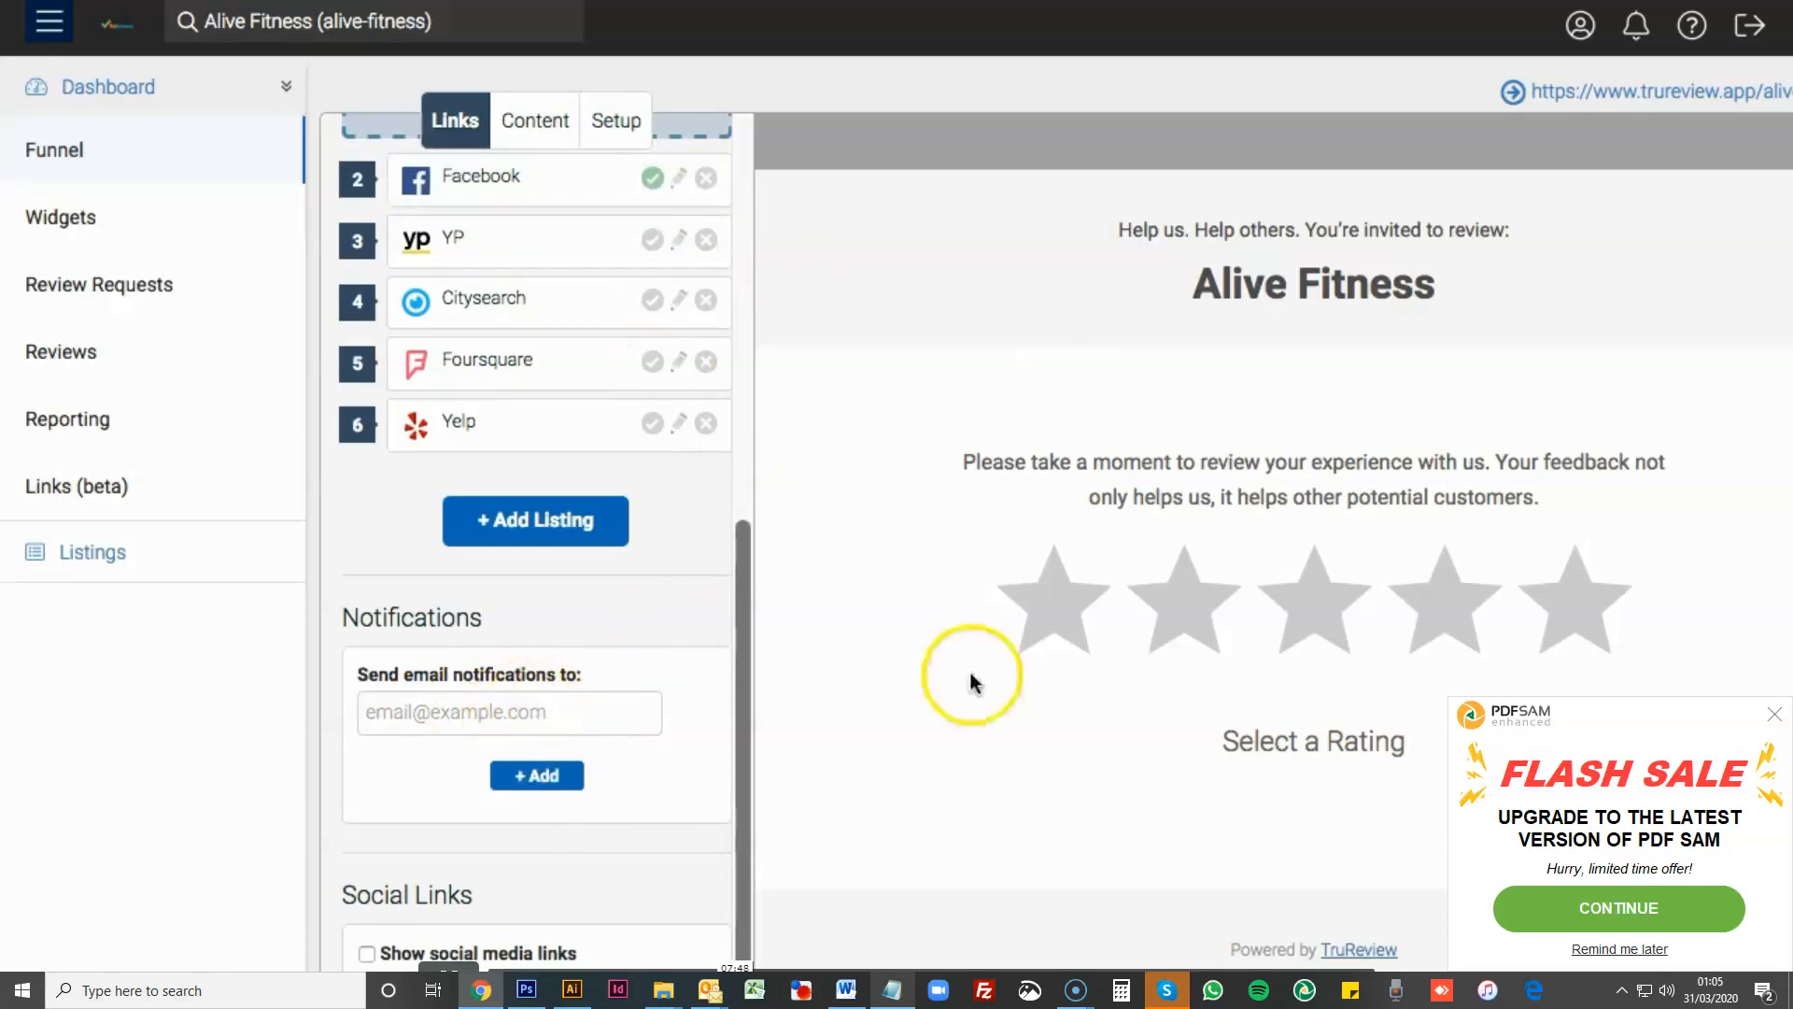
pyautogui.click(460, 721)
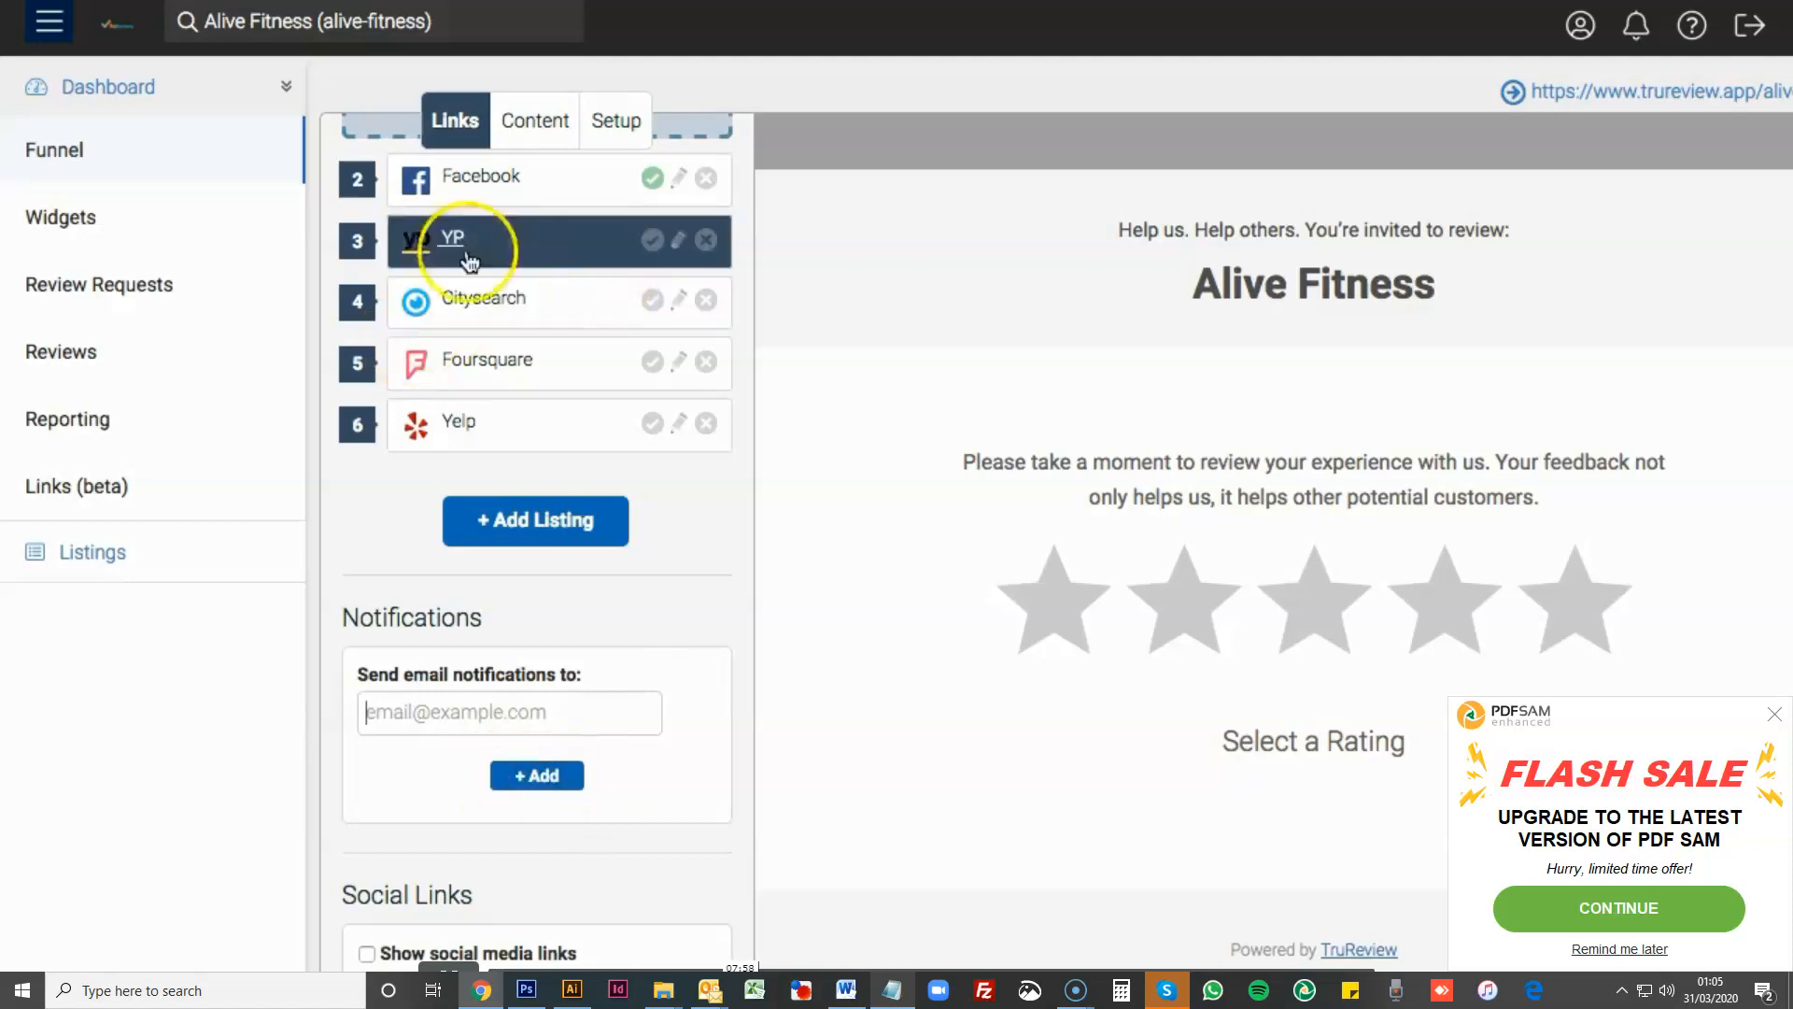
pyautogui.scroll(5, 504, 490)
pyautogui.scroll(-1, 476, 626)
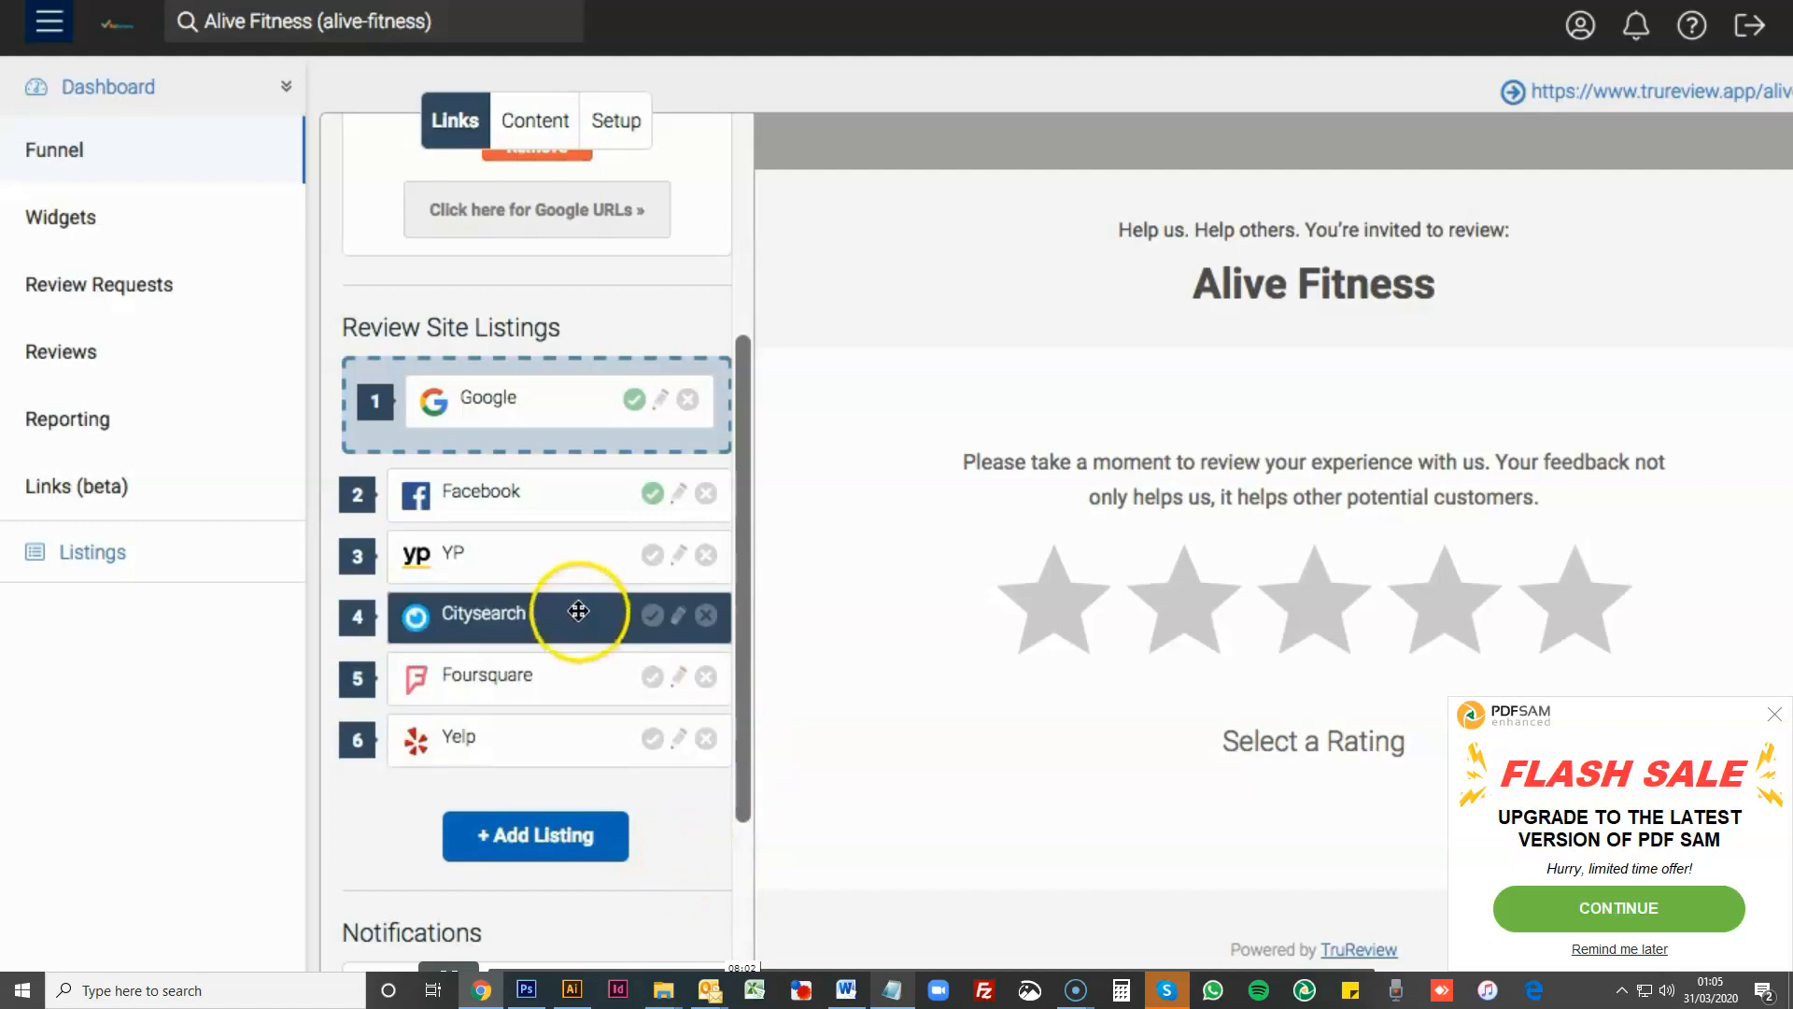
pyautogui.scroll(-3, 579, 610)
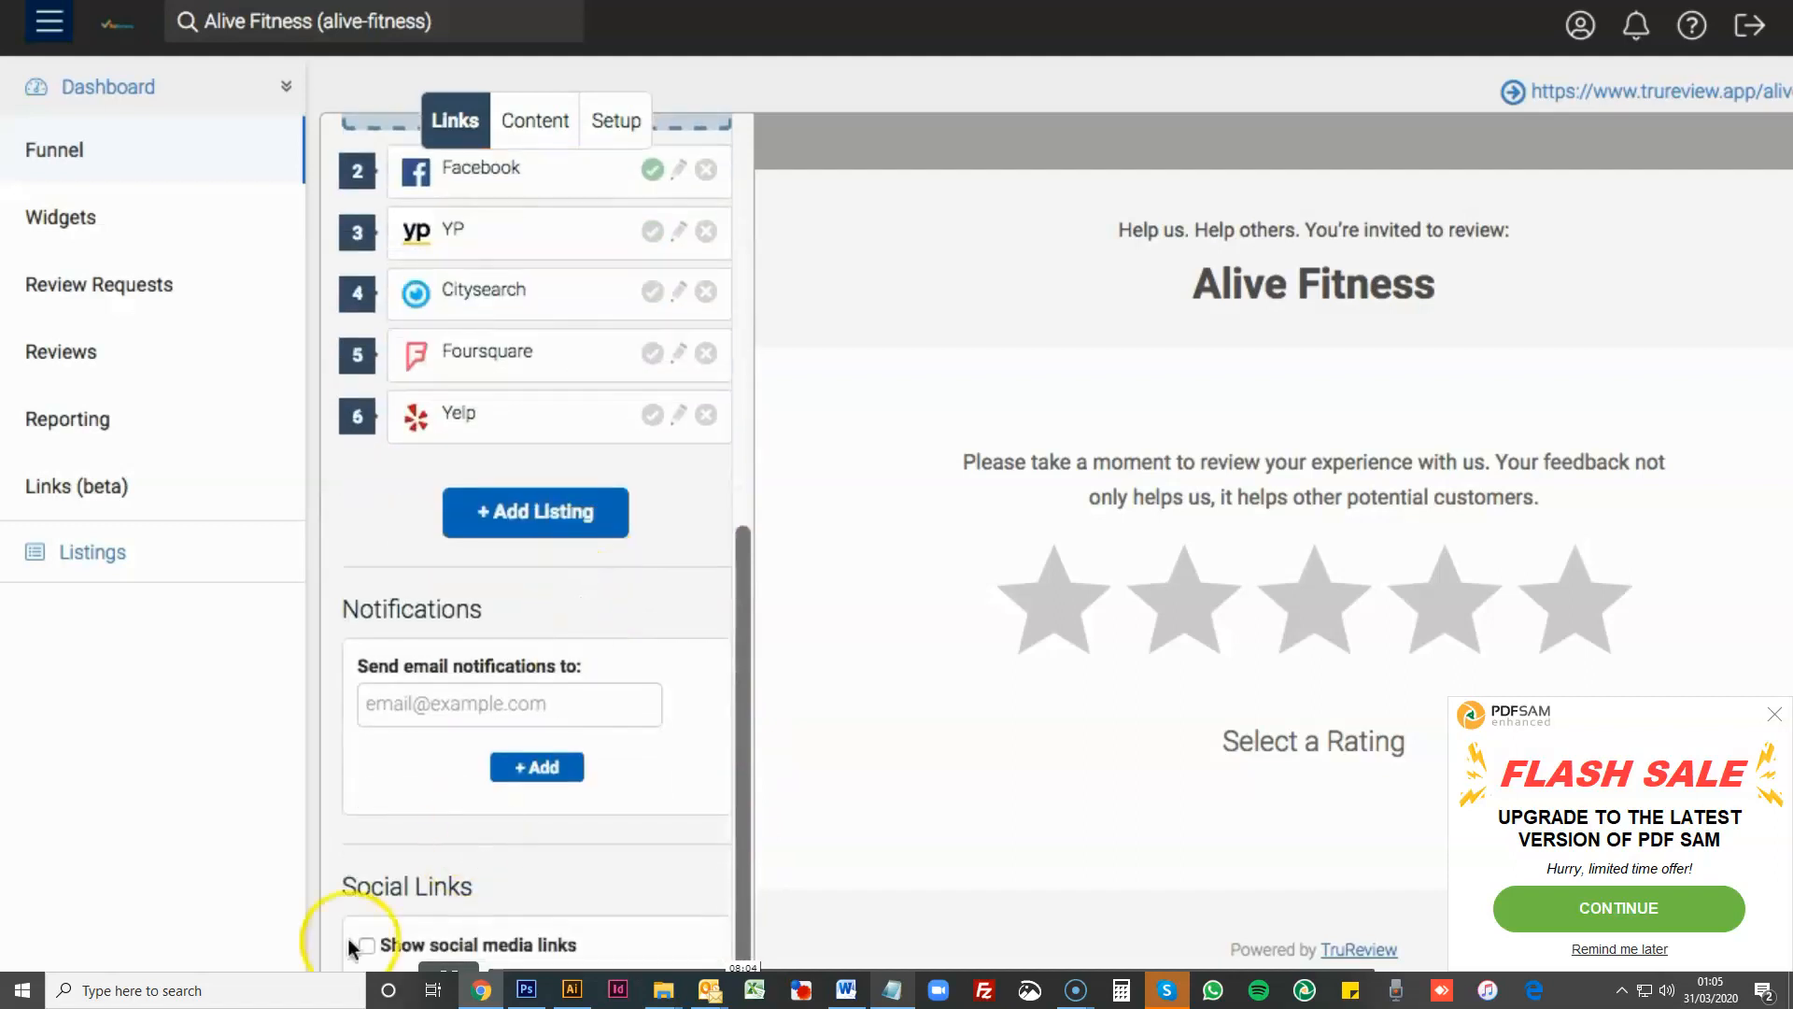
# - Show the social media links on the funnel page and enter alivefitness as the Facebook Page ID
pyautogui.click(369, 947)
pyautogui.scroll(-3, 632, 817)
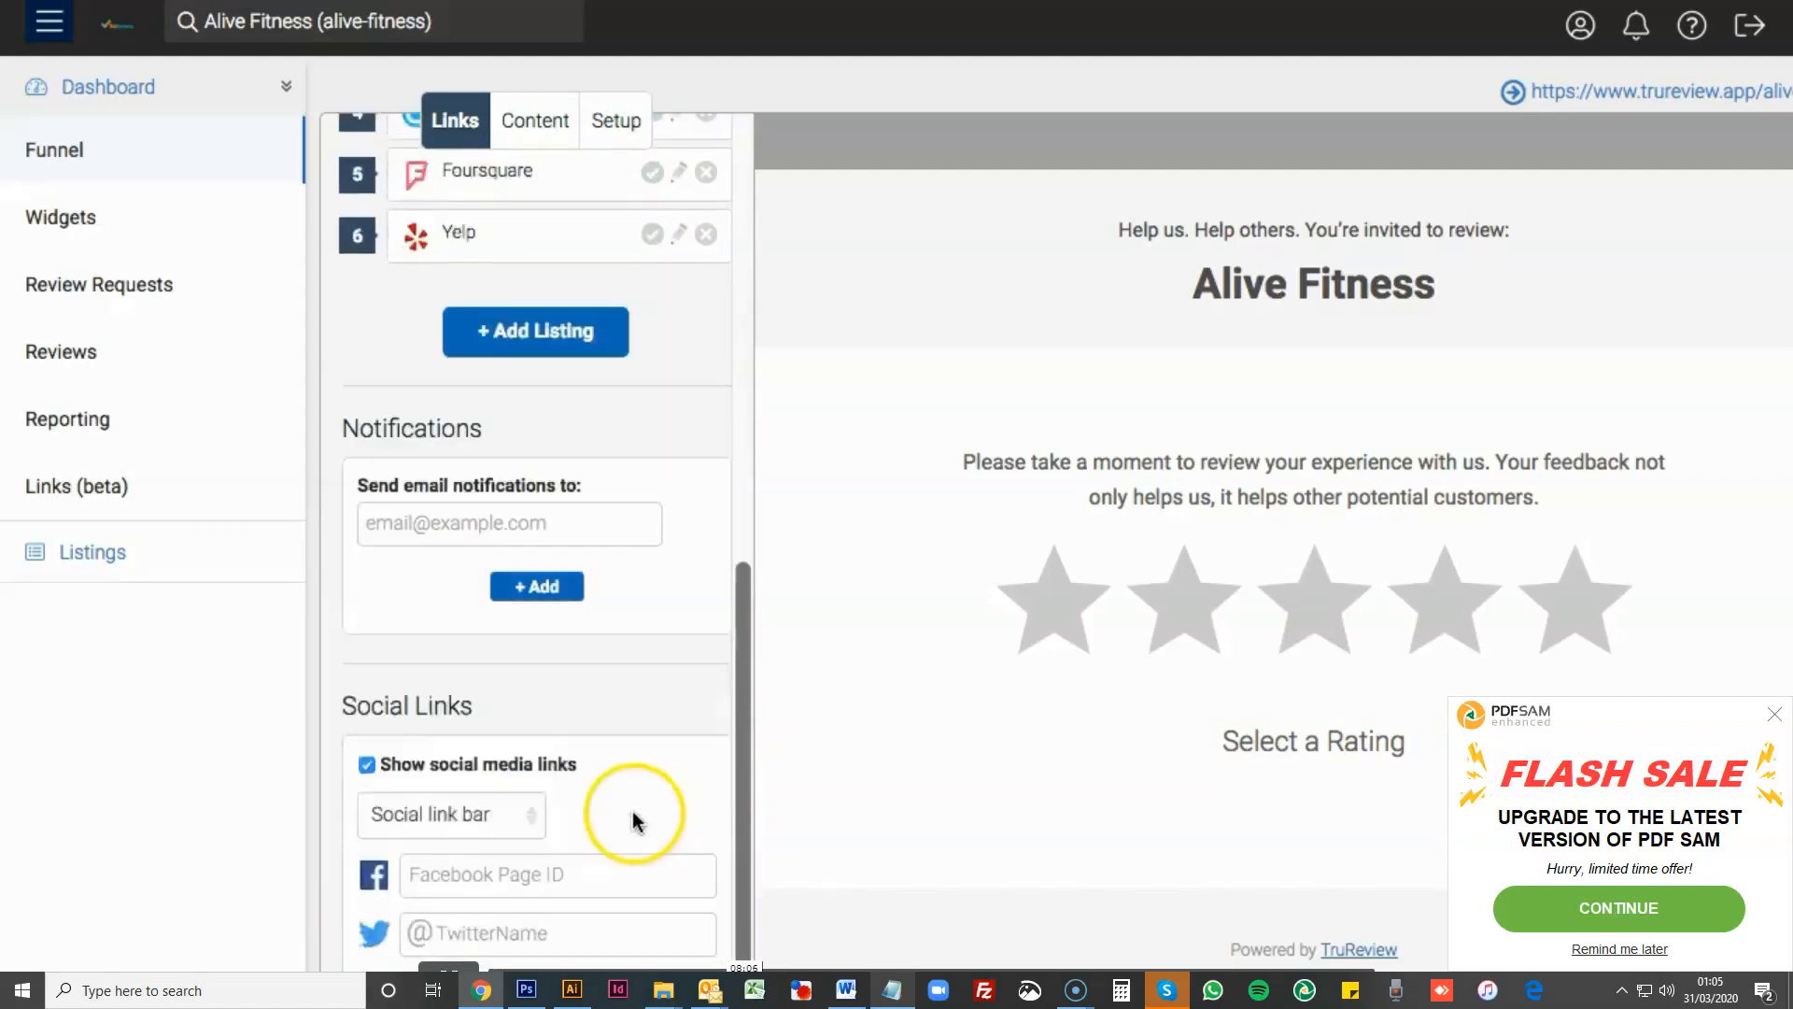
pyautogui.scroll(-2, 1002, 764)
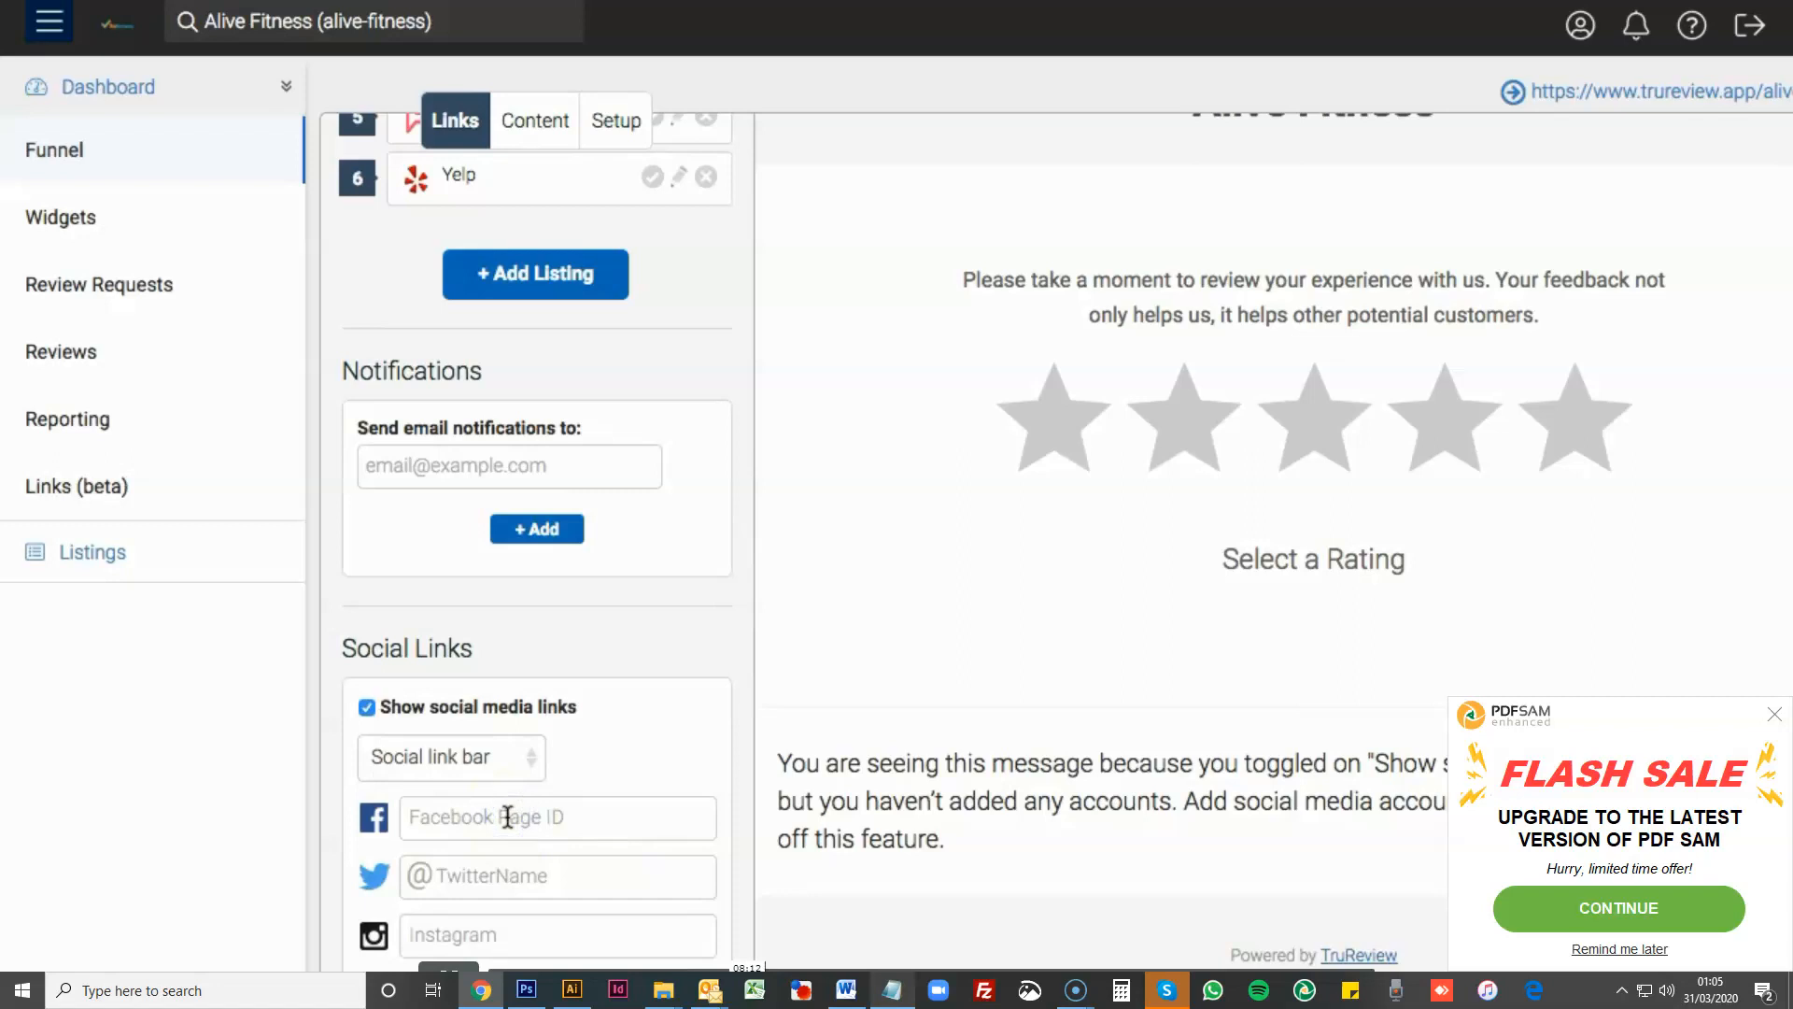
pyautogui.write('ivefitness')
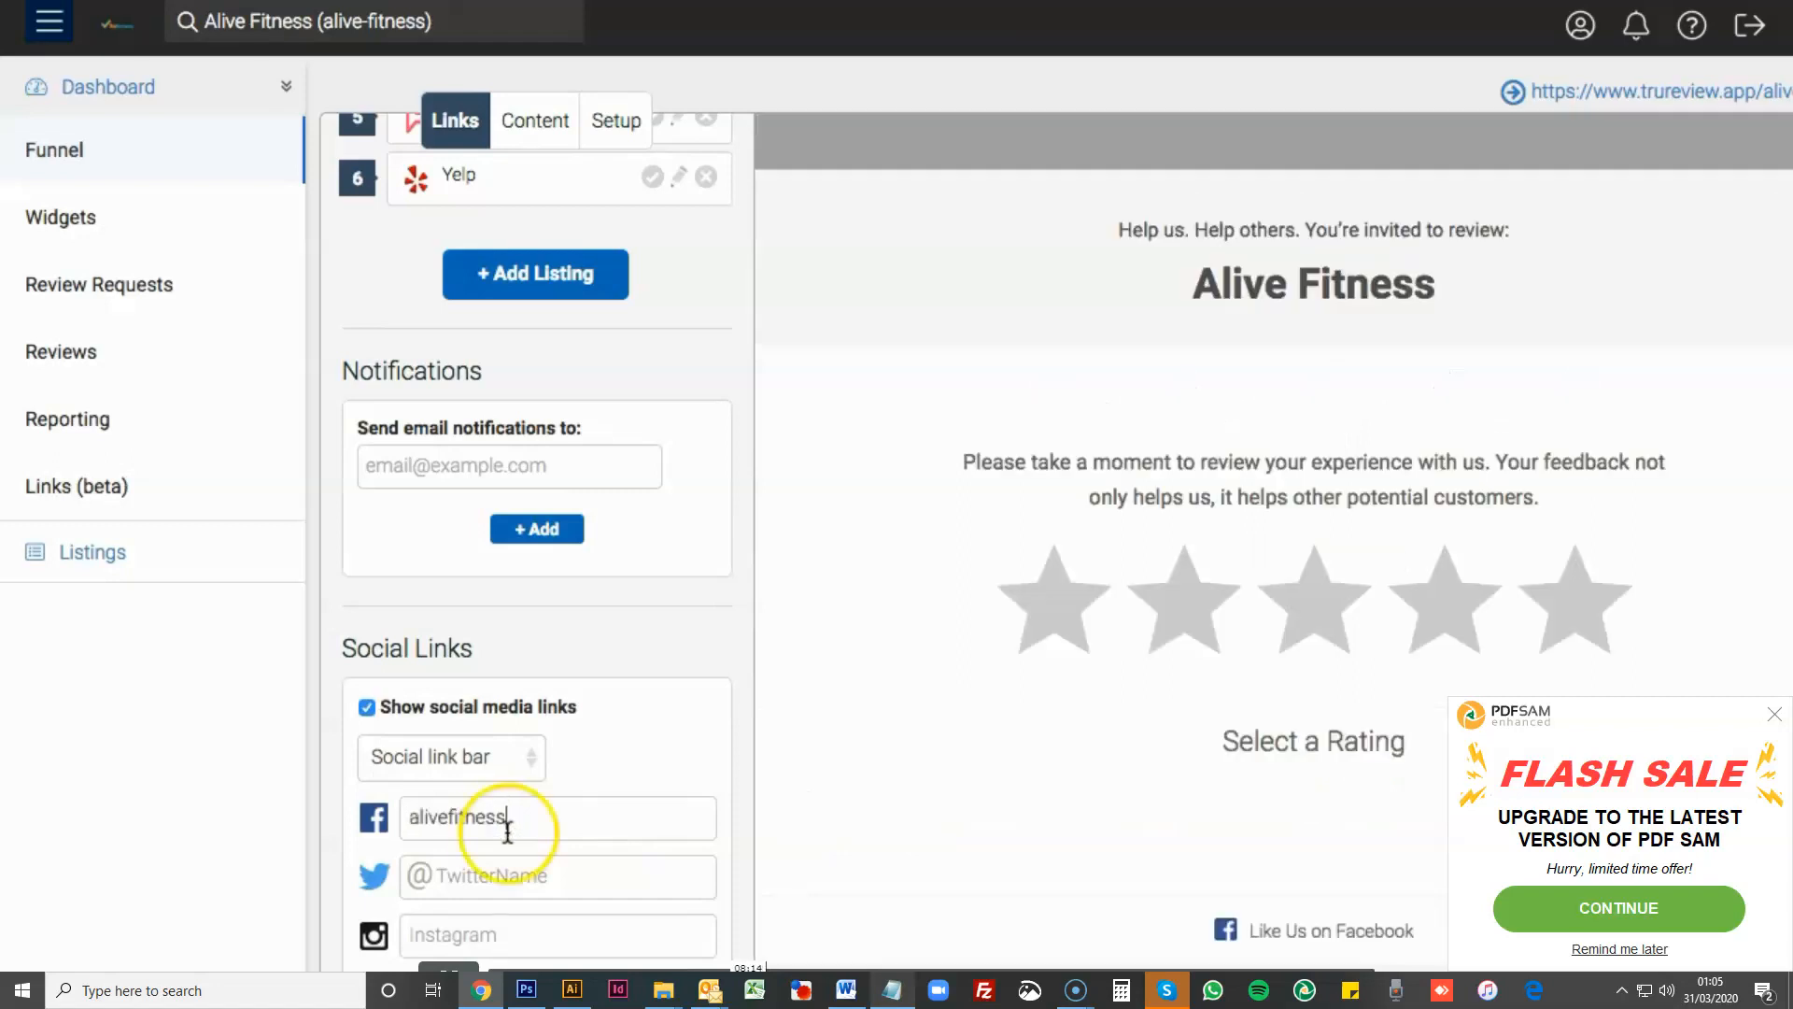
# - Turn the social media links off again
pyautogui.doubleClick(488, 818)
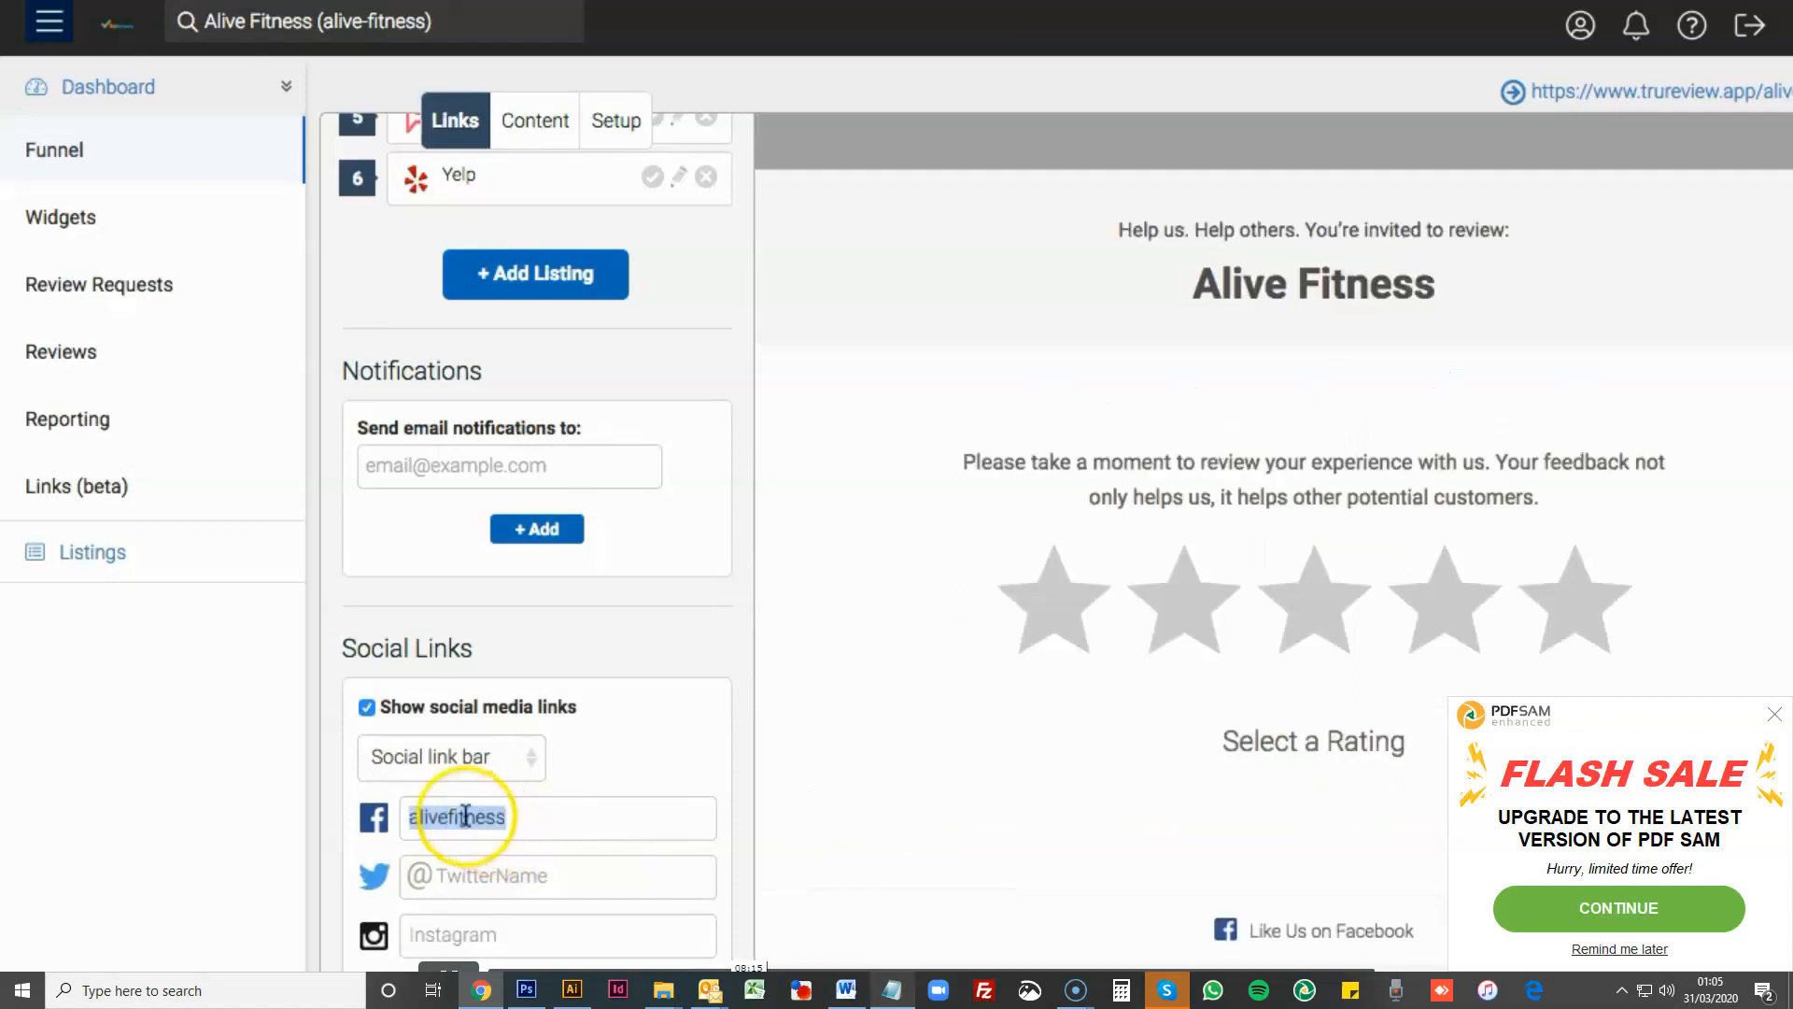
pyautogui.click(461, 942)
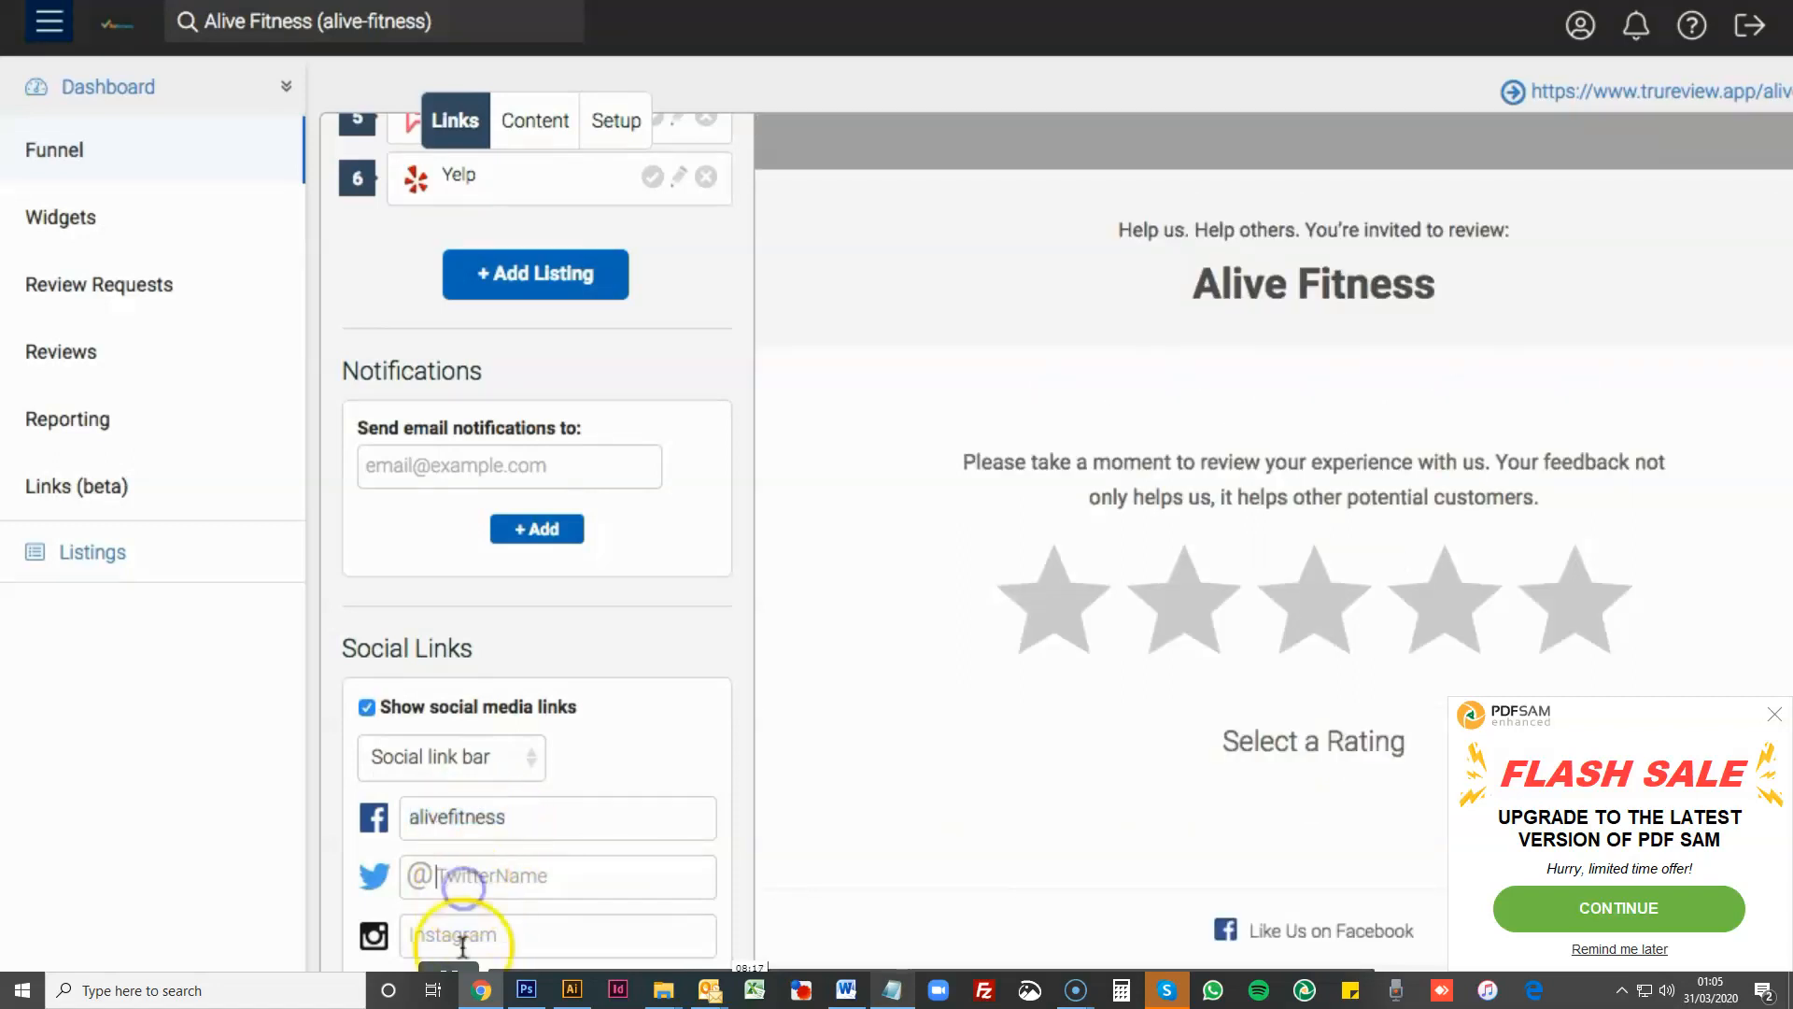
pyautogui.click(367, 708)
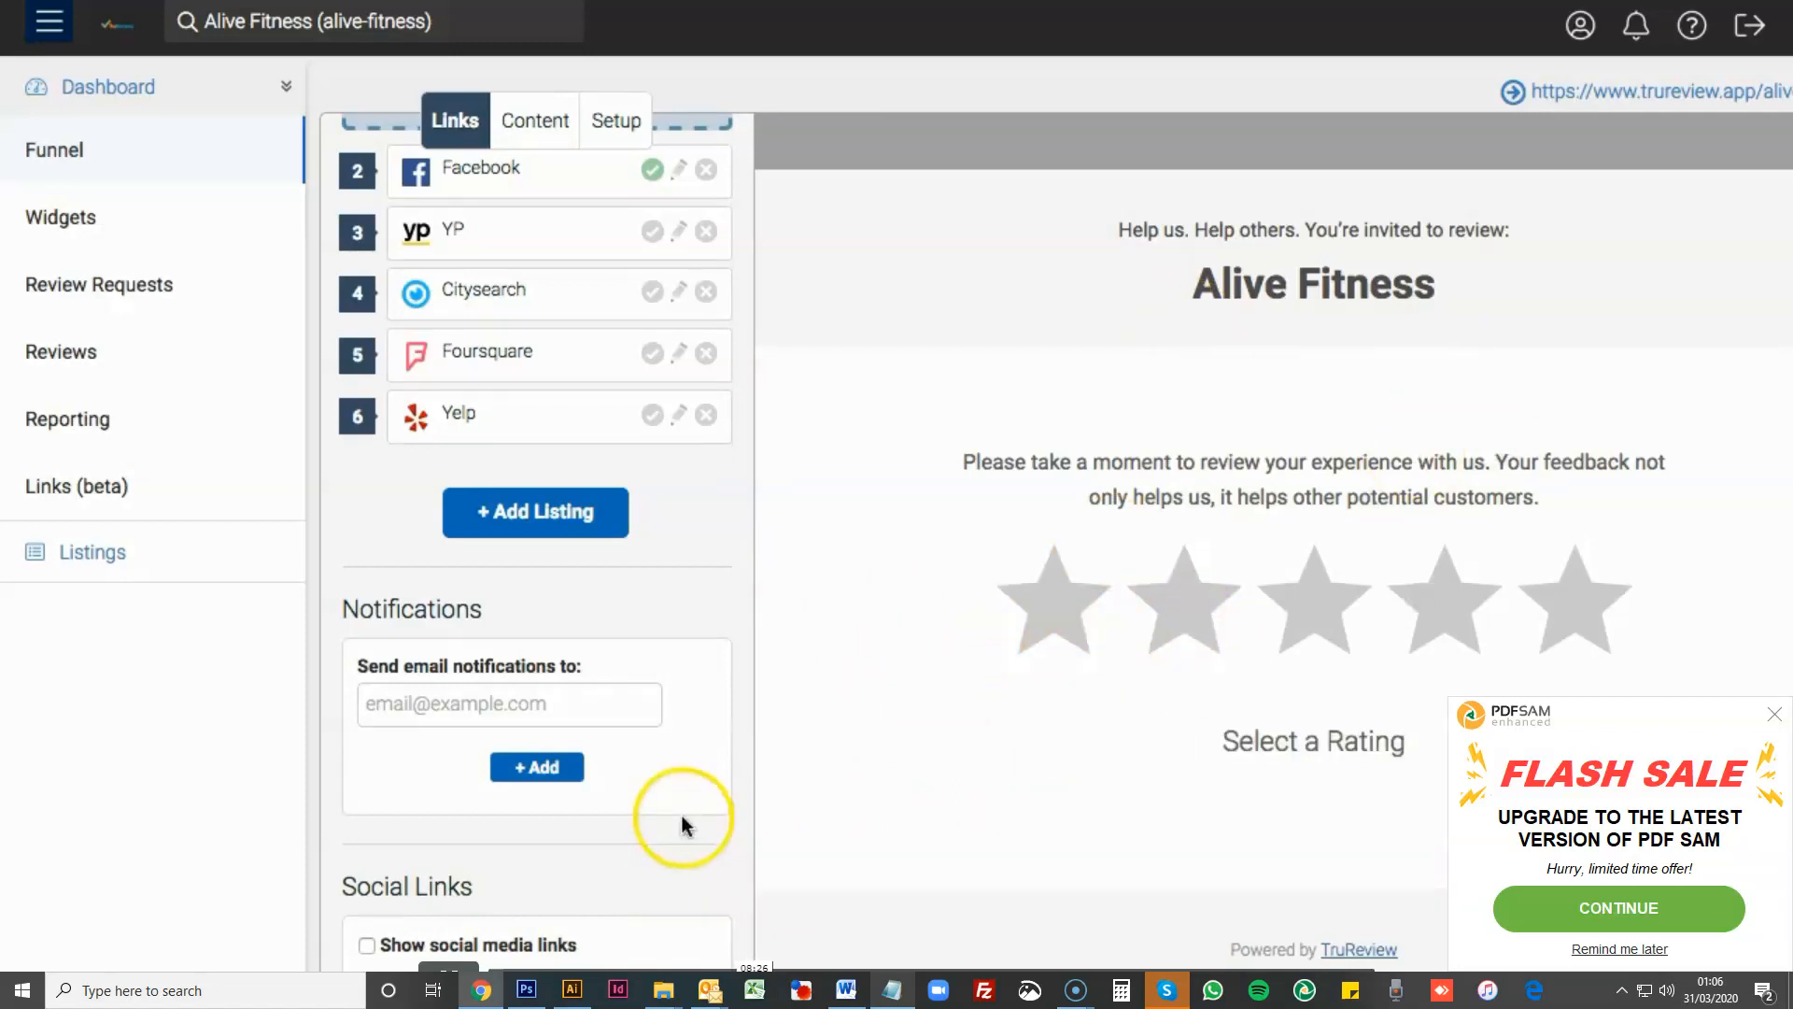
# - Go over the link settings once more, from the business location info through the review sites to the notifications
pyautogui.scroll(7, 686, 755)
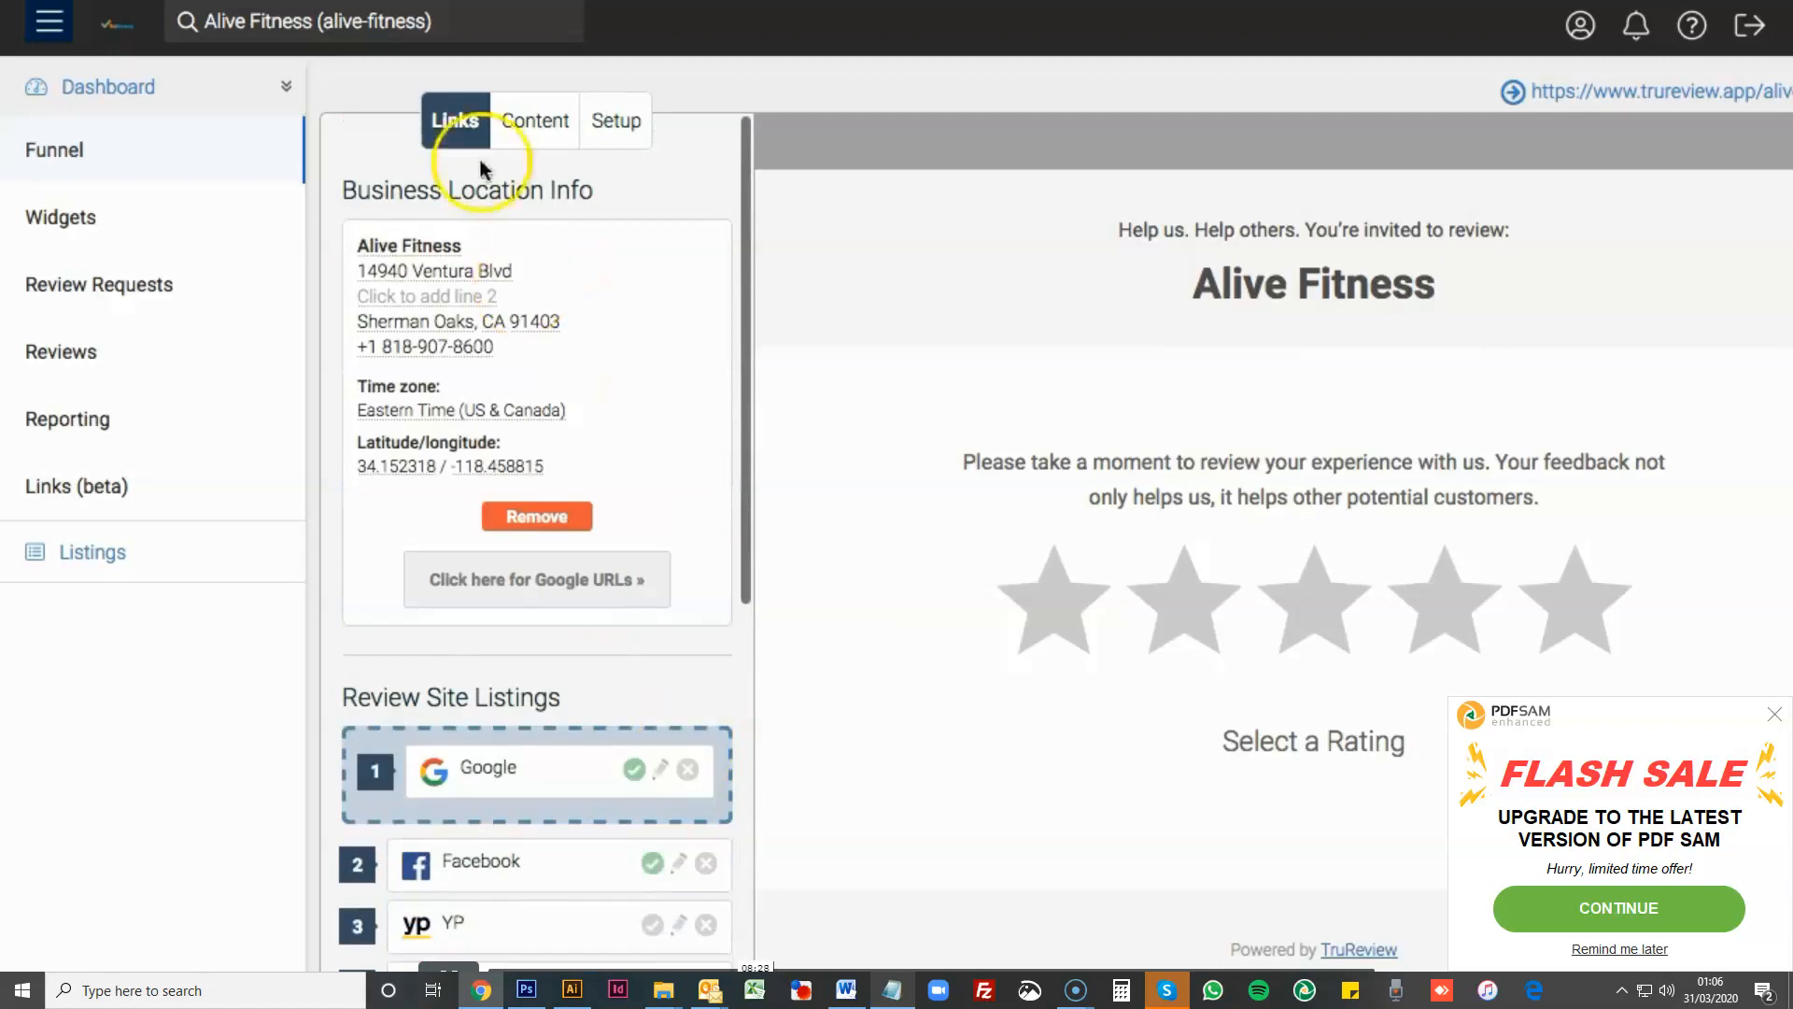
pyautogui.scroll(-3, 573, 480)
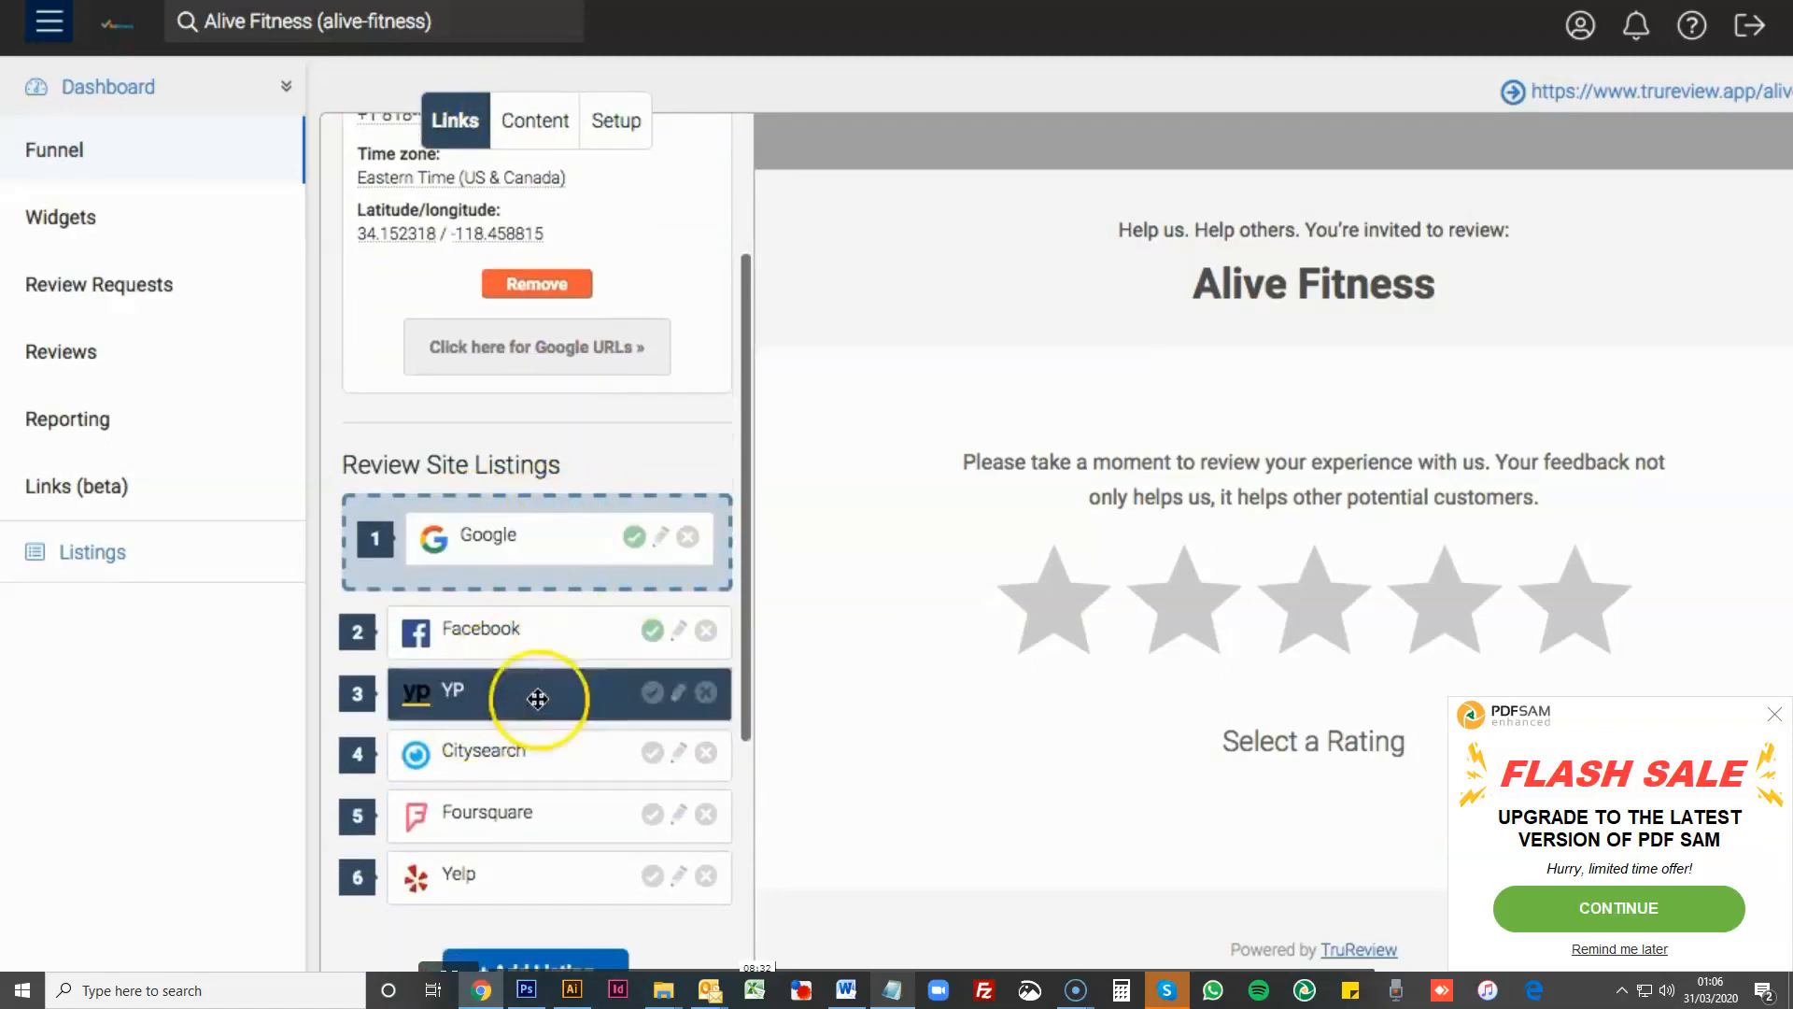
pyautogui.scroll(-6, 525, 658)
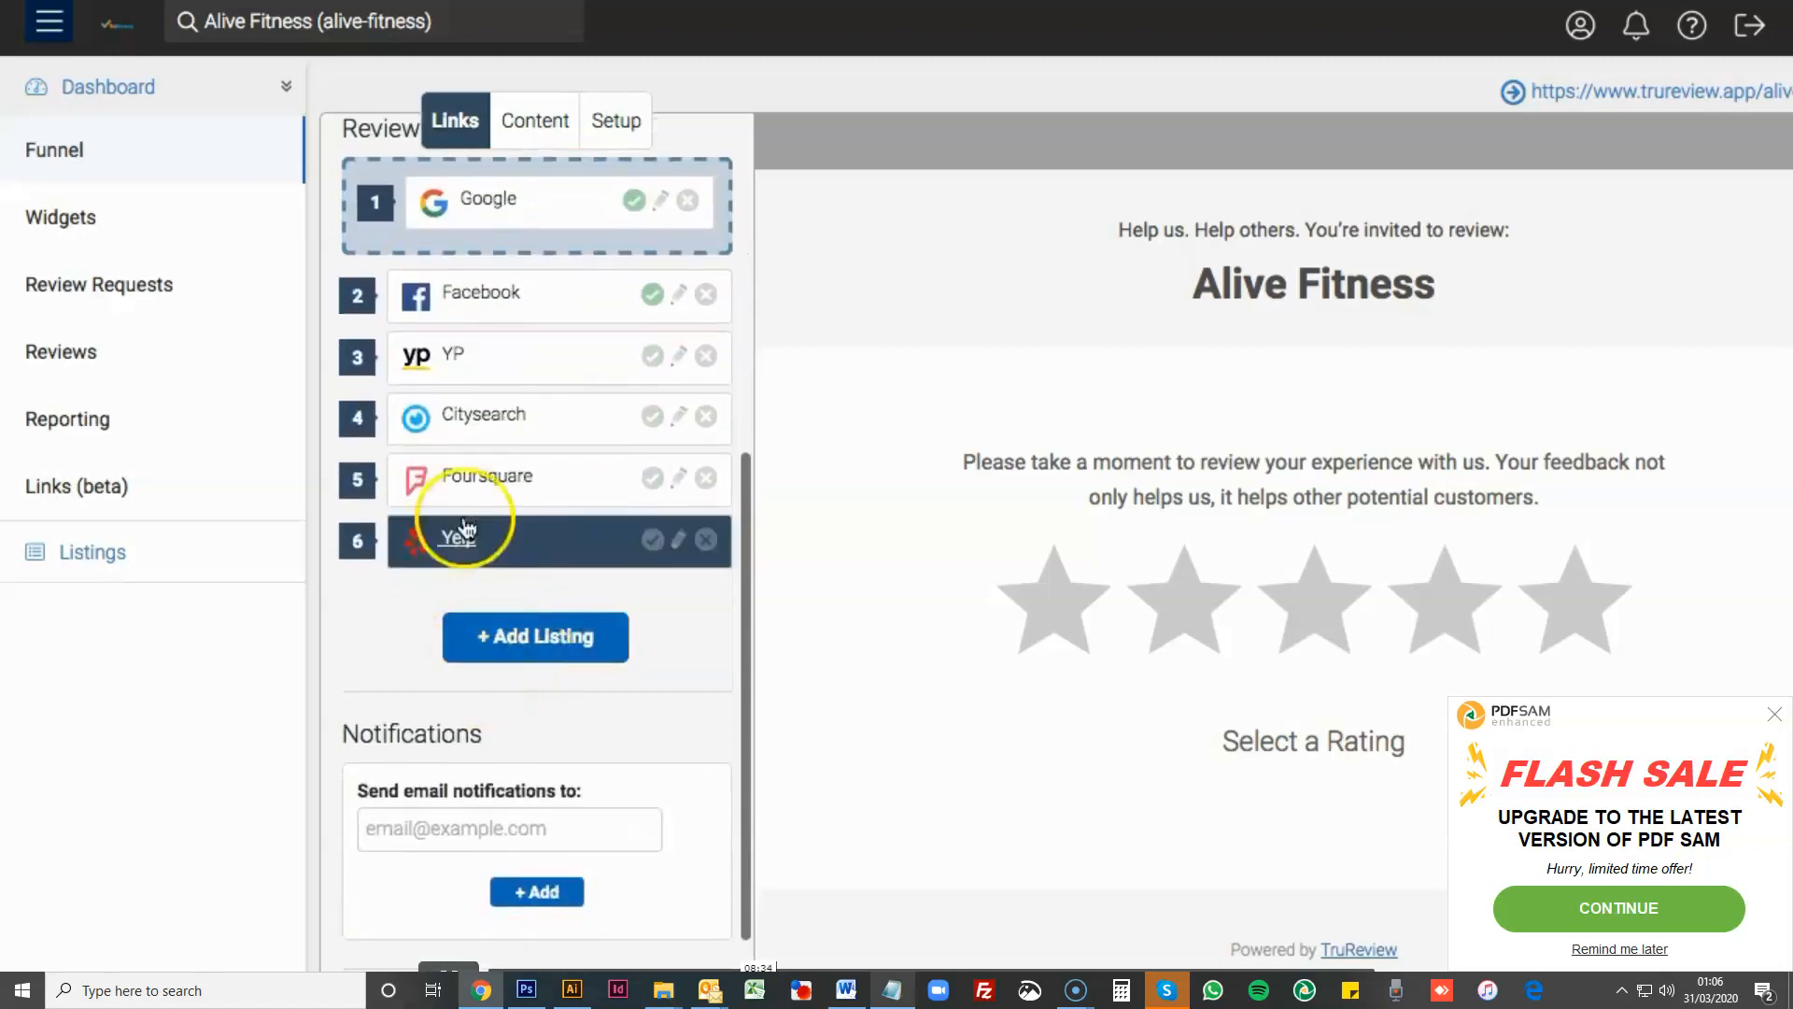
pyautogui.click(439, 701)
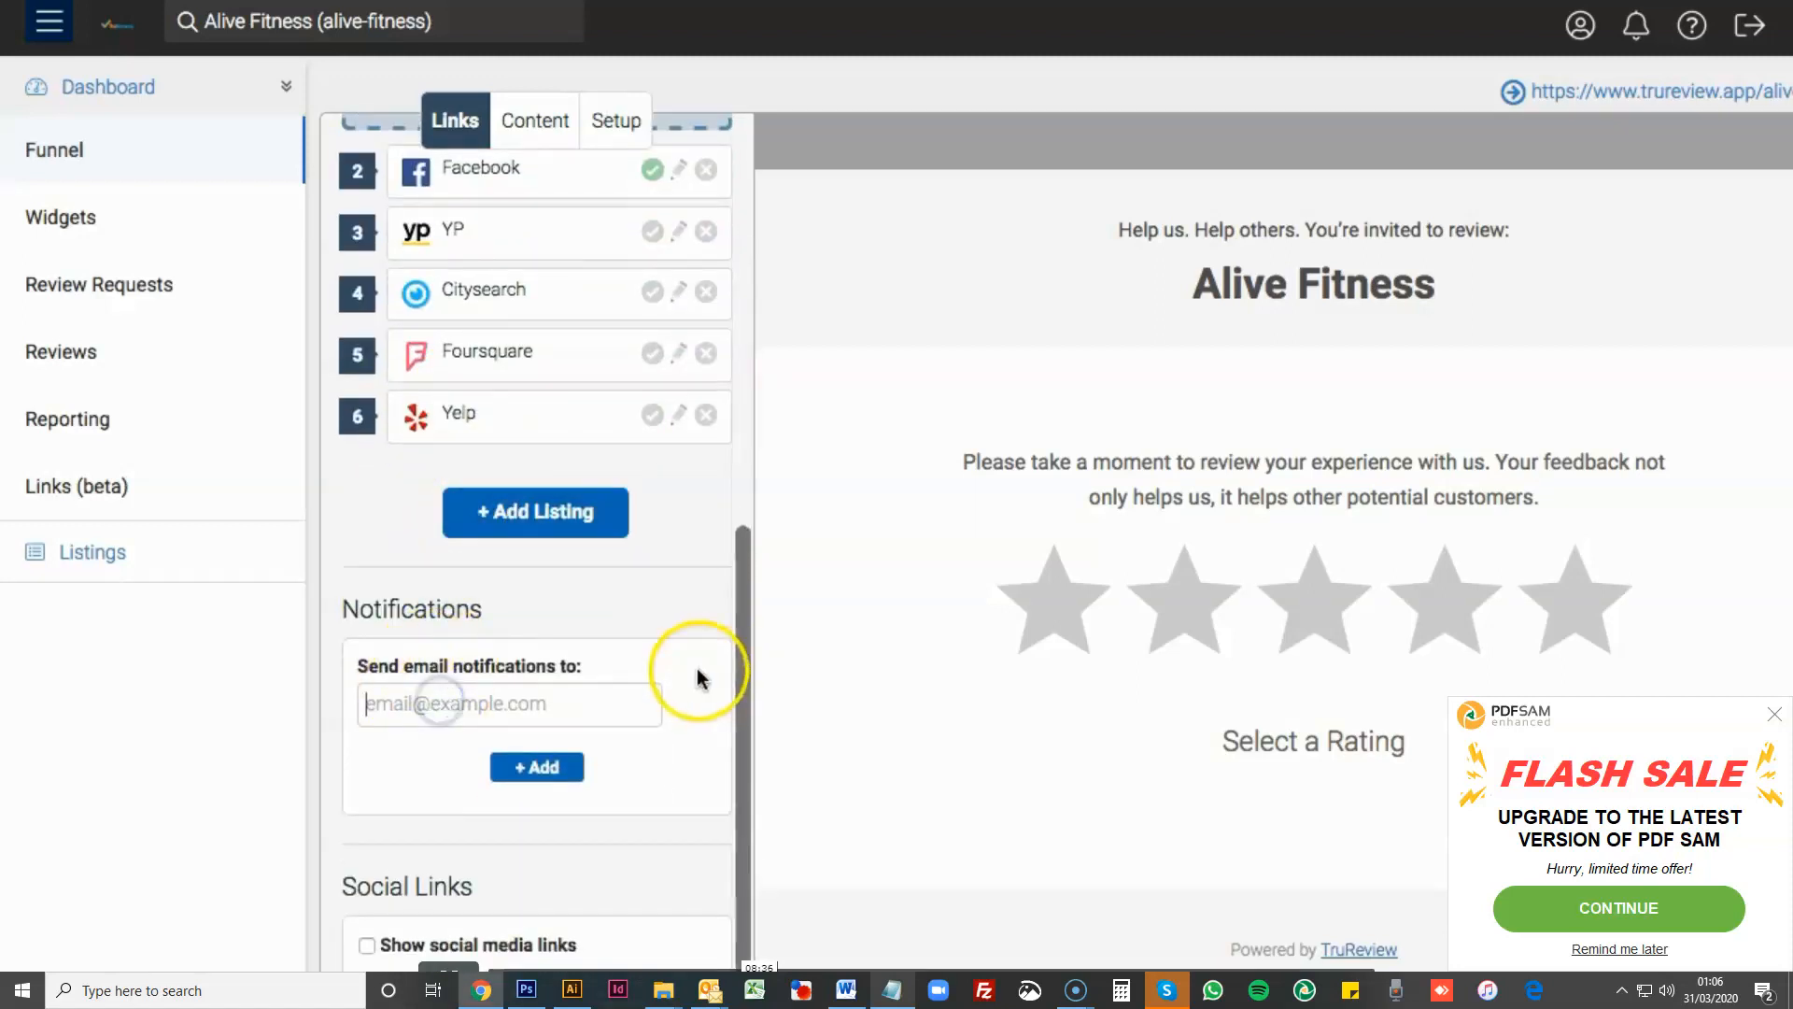
pyautogui.scroll(10, 699, 679)
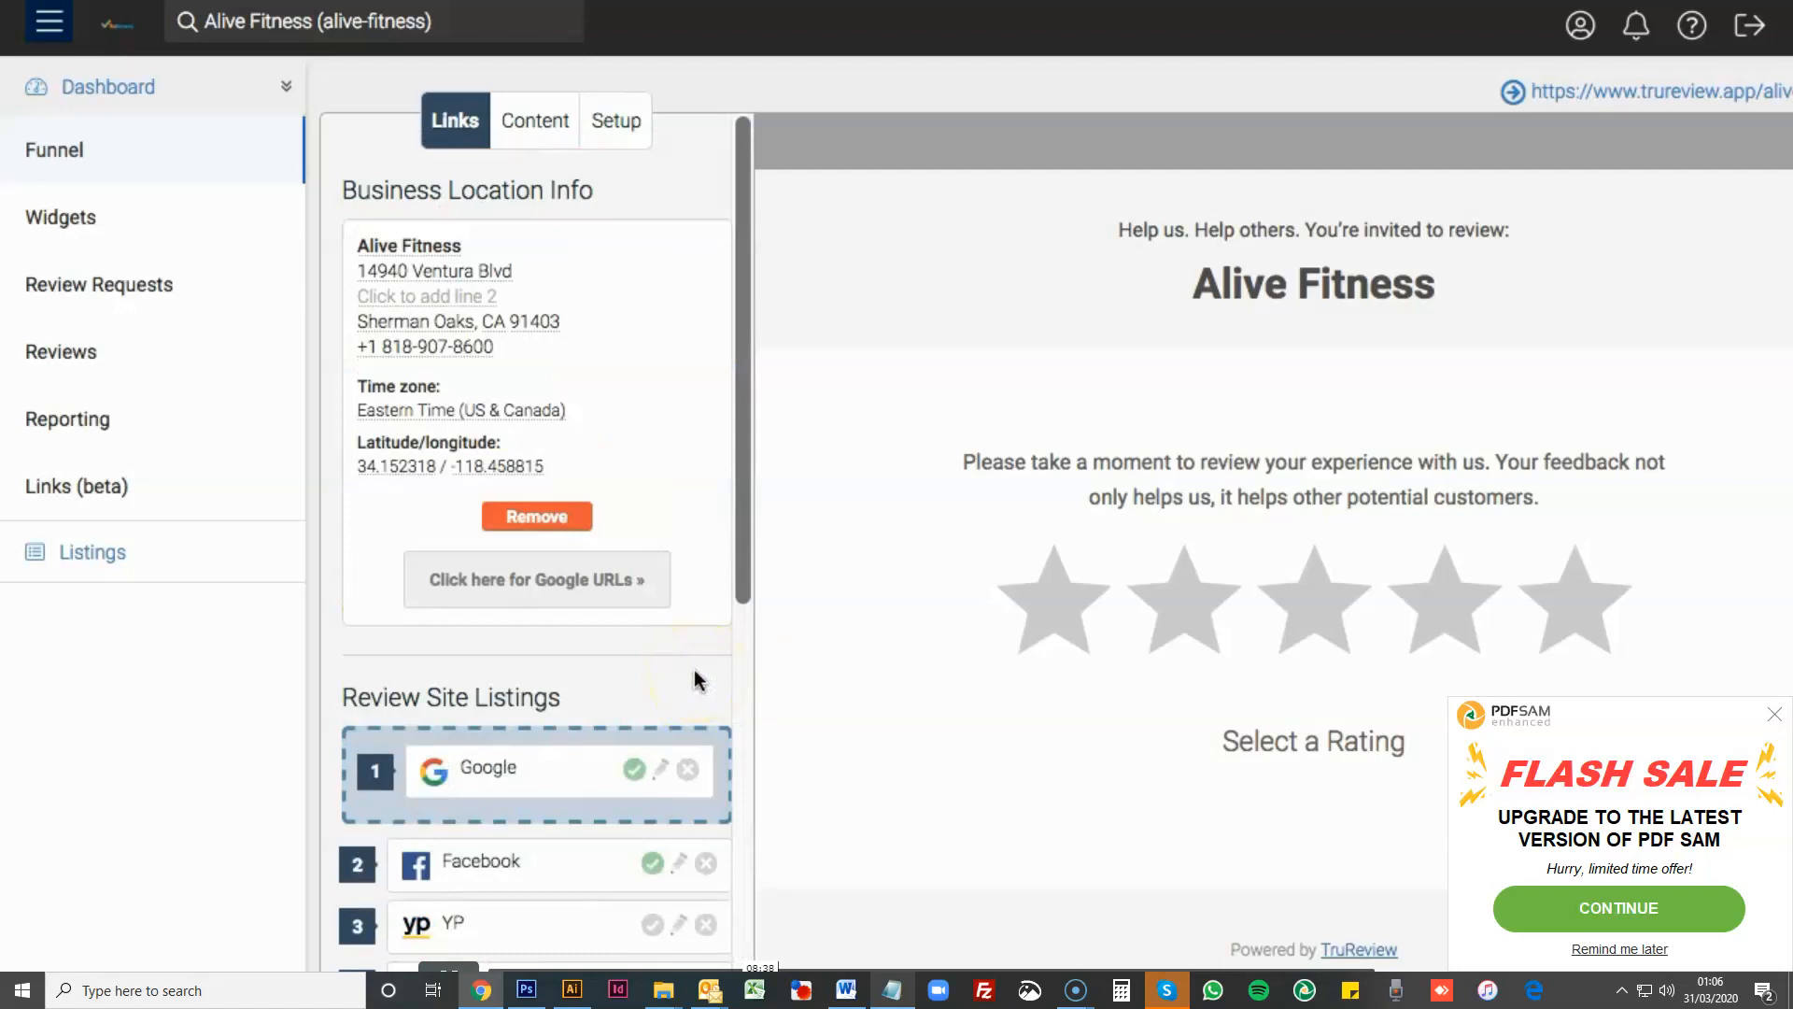
pyautogui.scroll(-7, 621, 747)
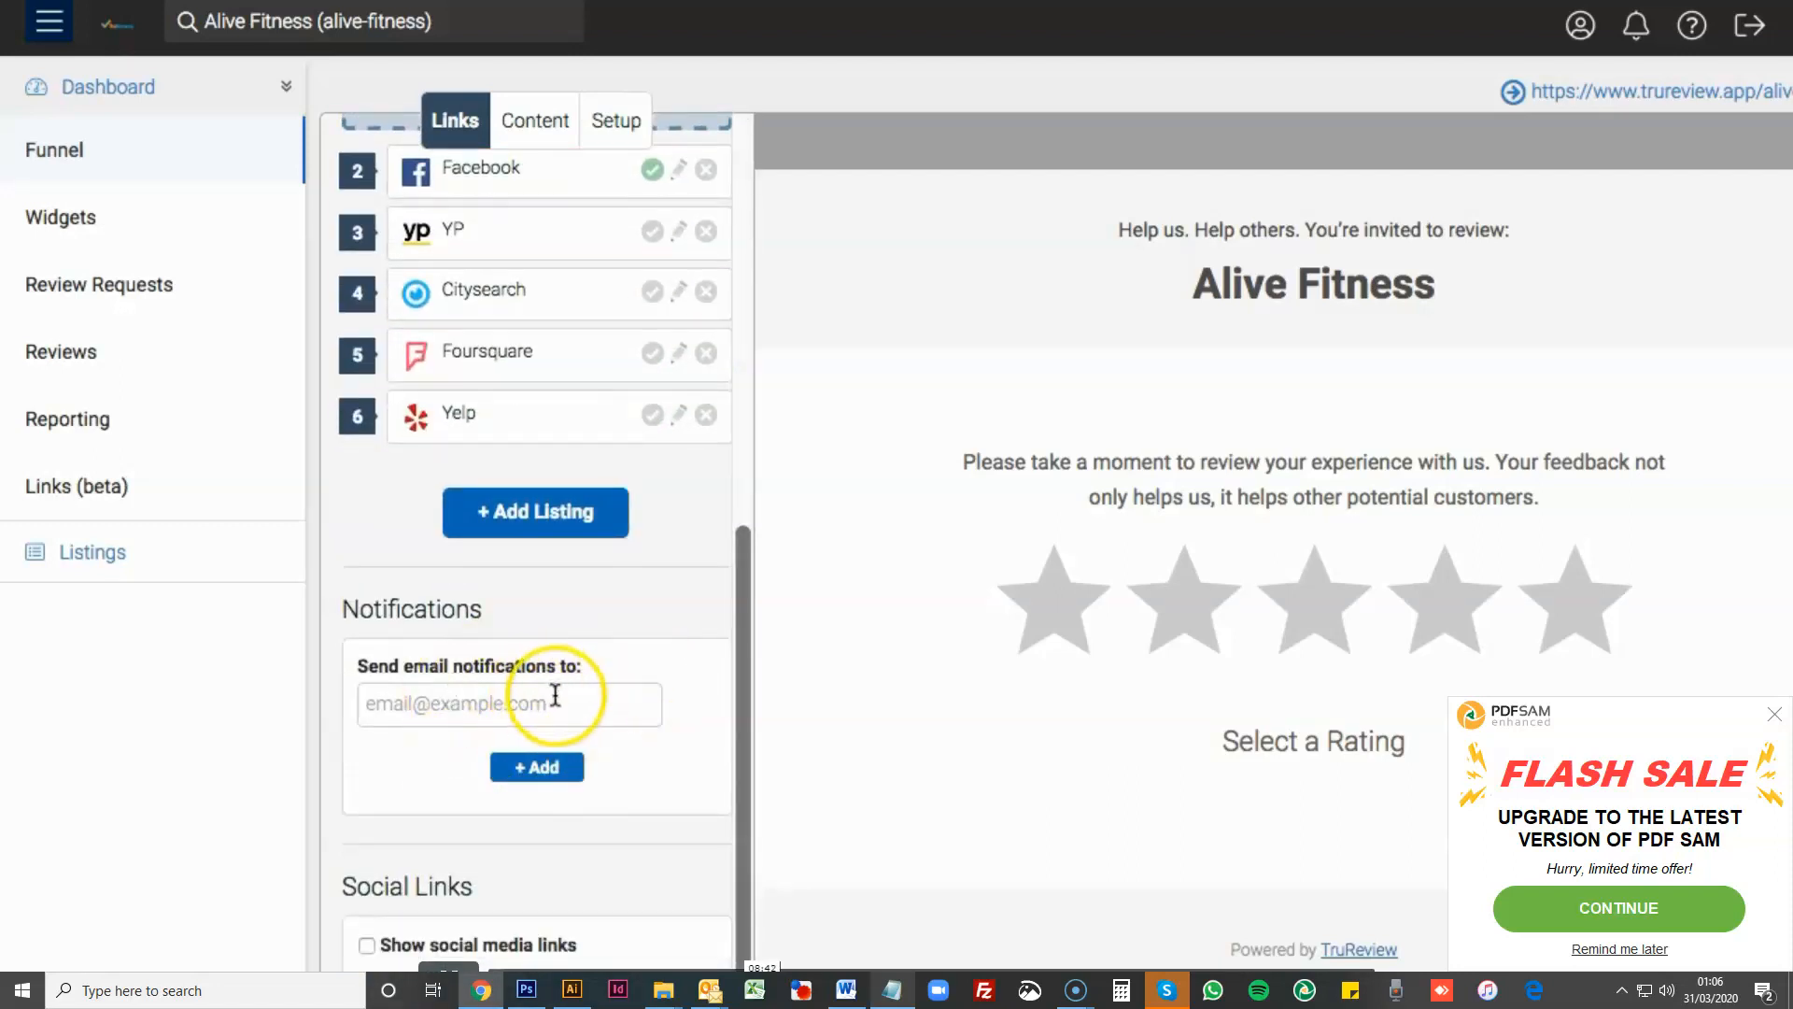
pyautogui.scroll(8, 580, 708)
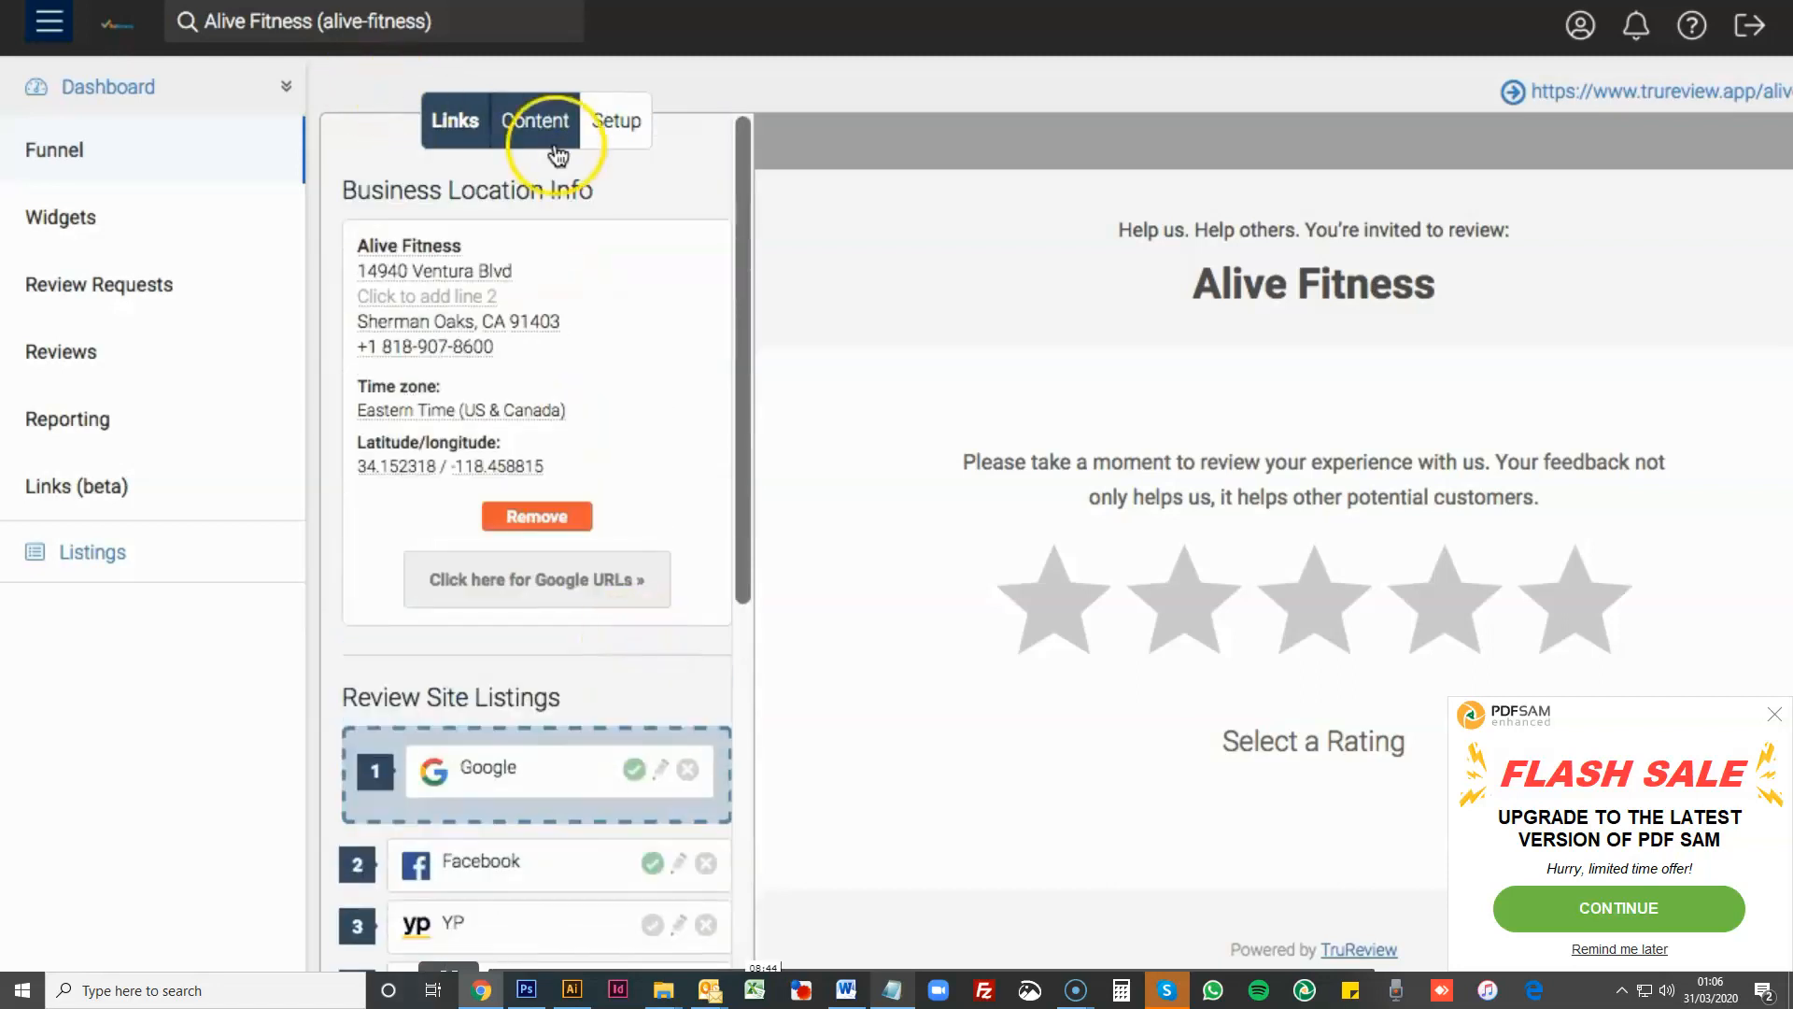
# - Open the funnel's content settings, compare the visitor headline and message with the page preview, and look at the interaction design
pyautogui.click(558, 153)
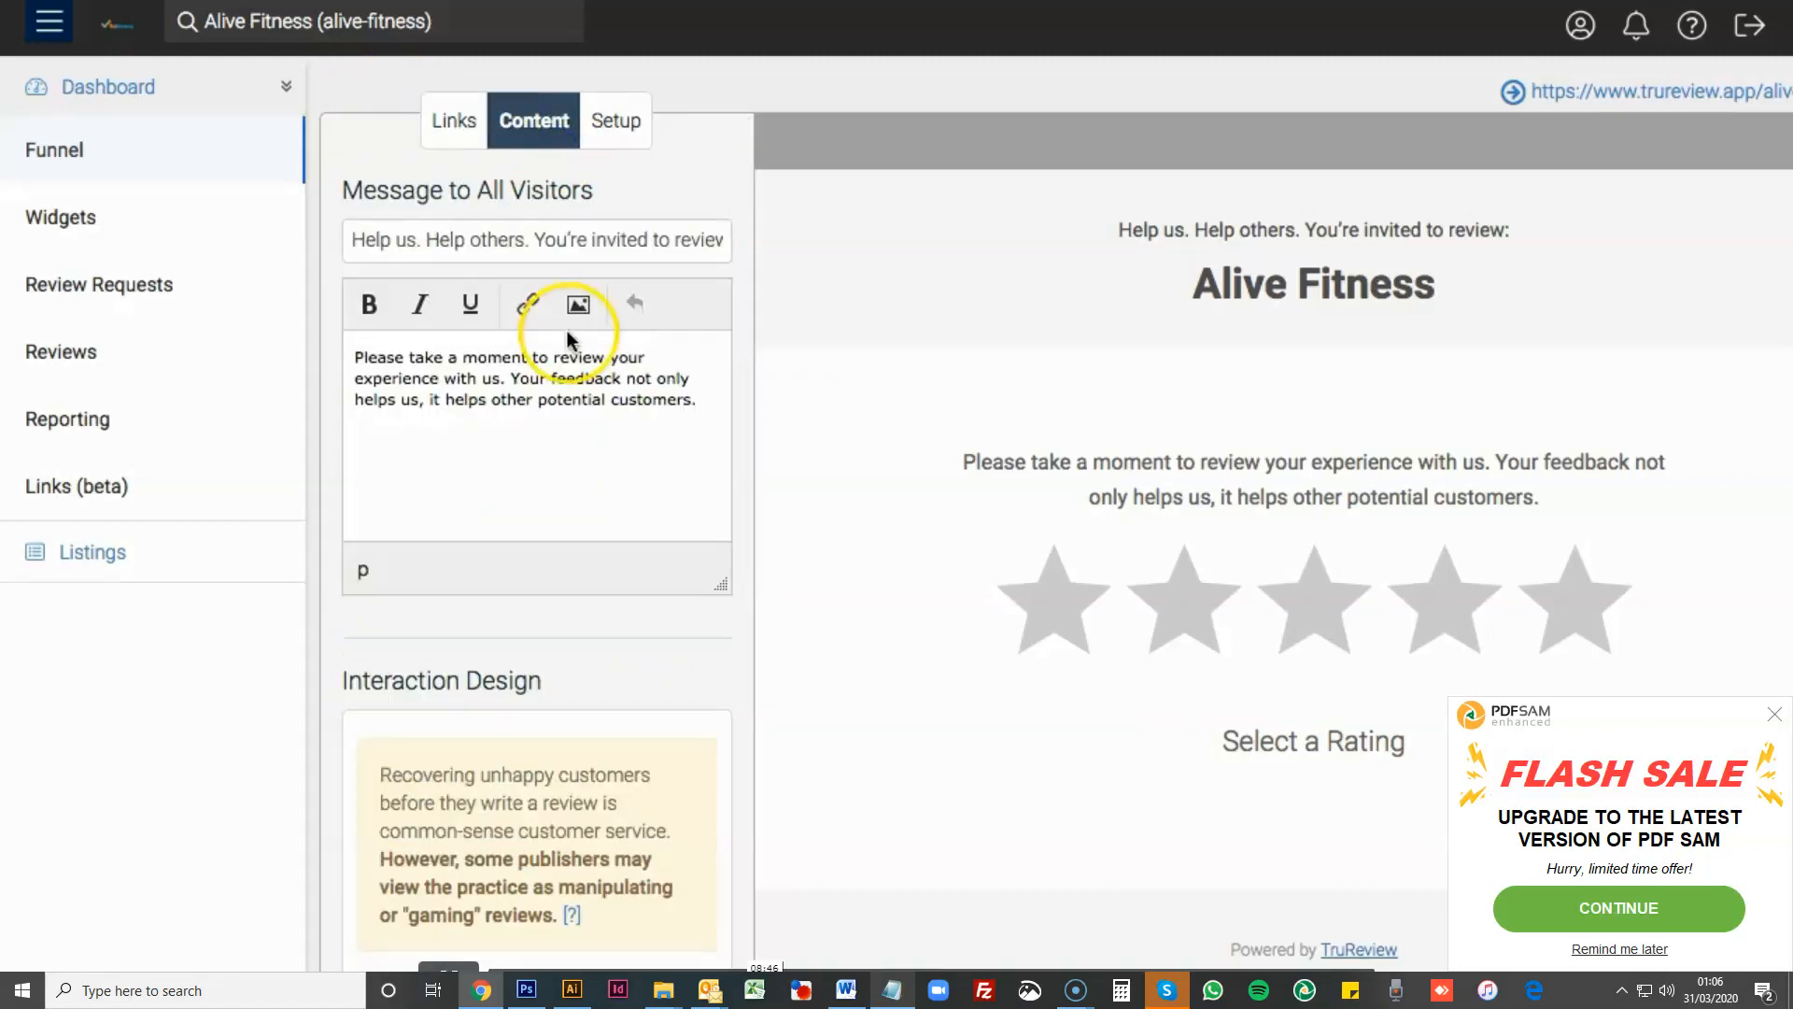
pyautogui.scroll(-1, 1158, 546)
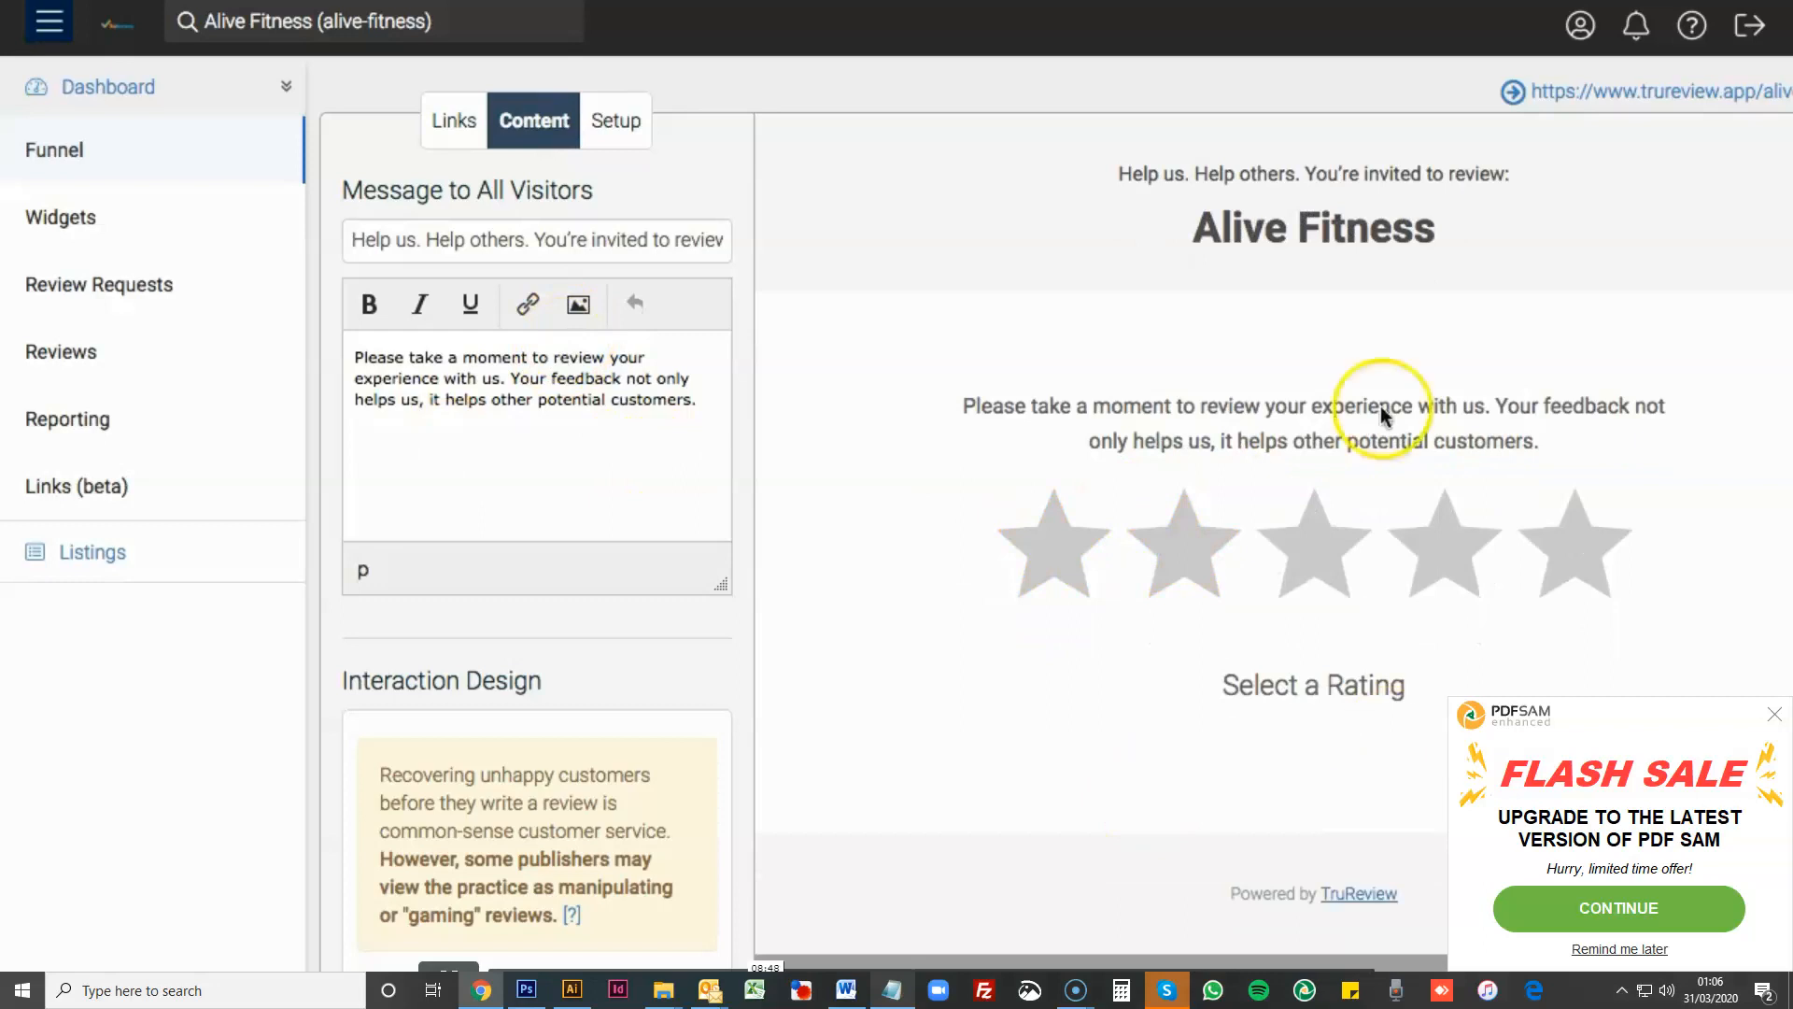
pyautogui.scroll(1, 1063, 458)
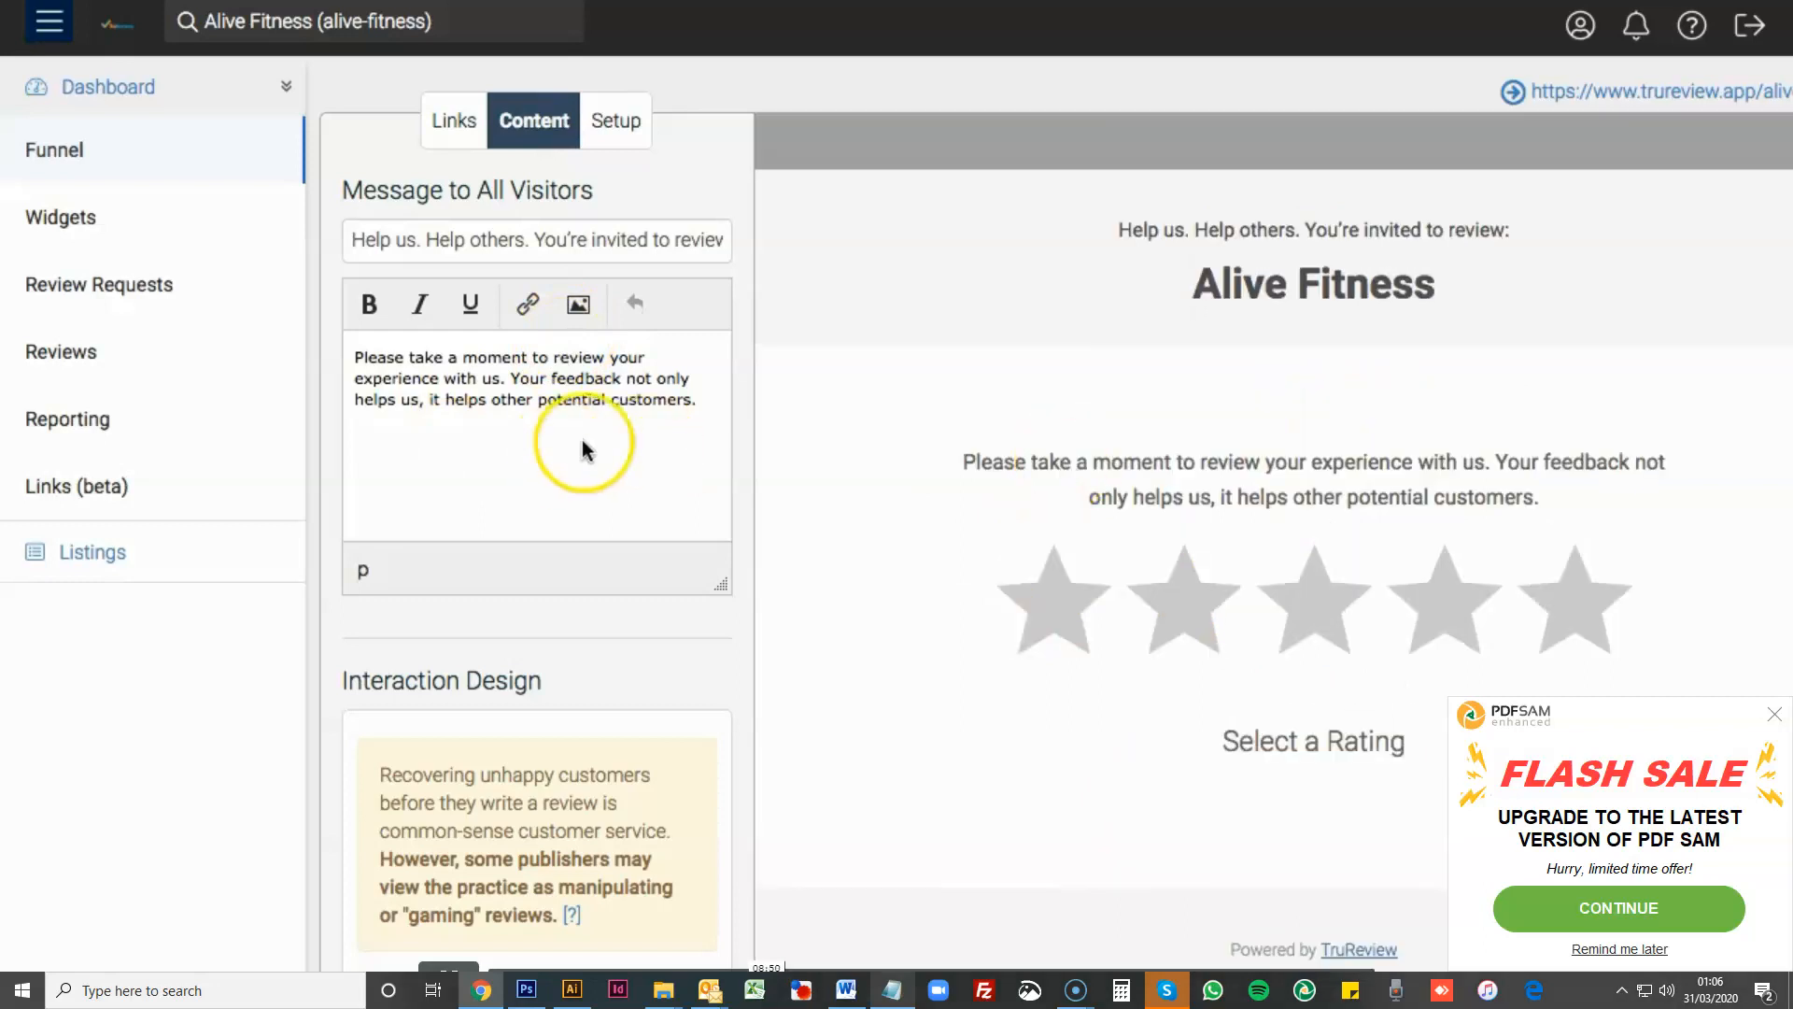
pyautogui.tripleClick(422, 250)
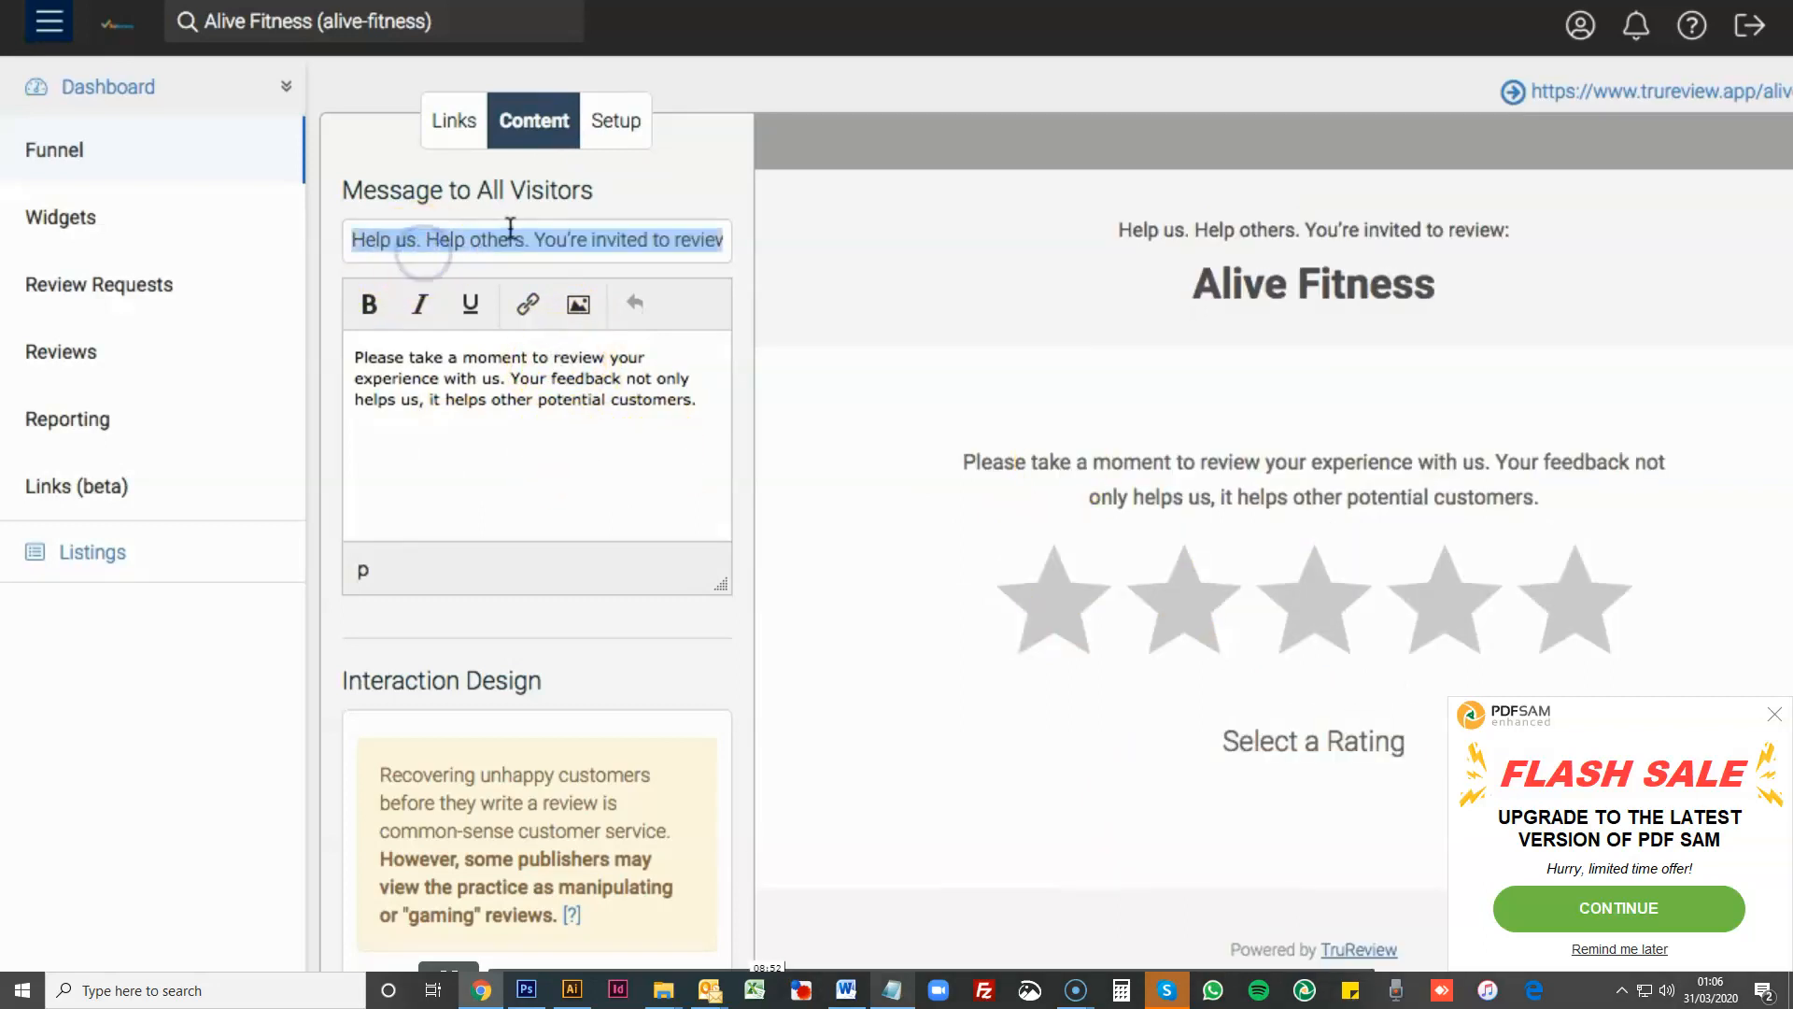
pyautogui.moveTo(1109, 230); pyautogui.dragTo(1530, 231)
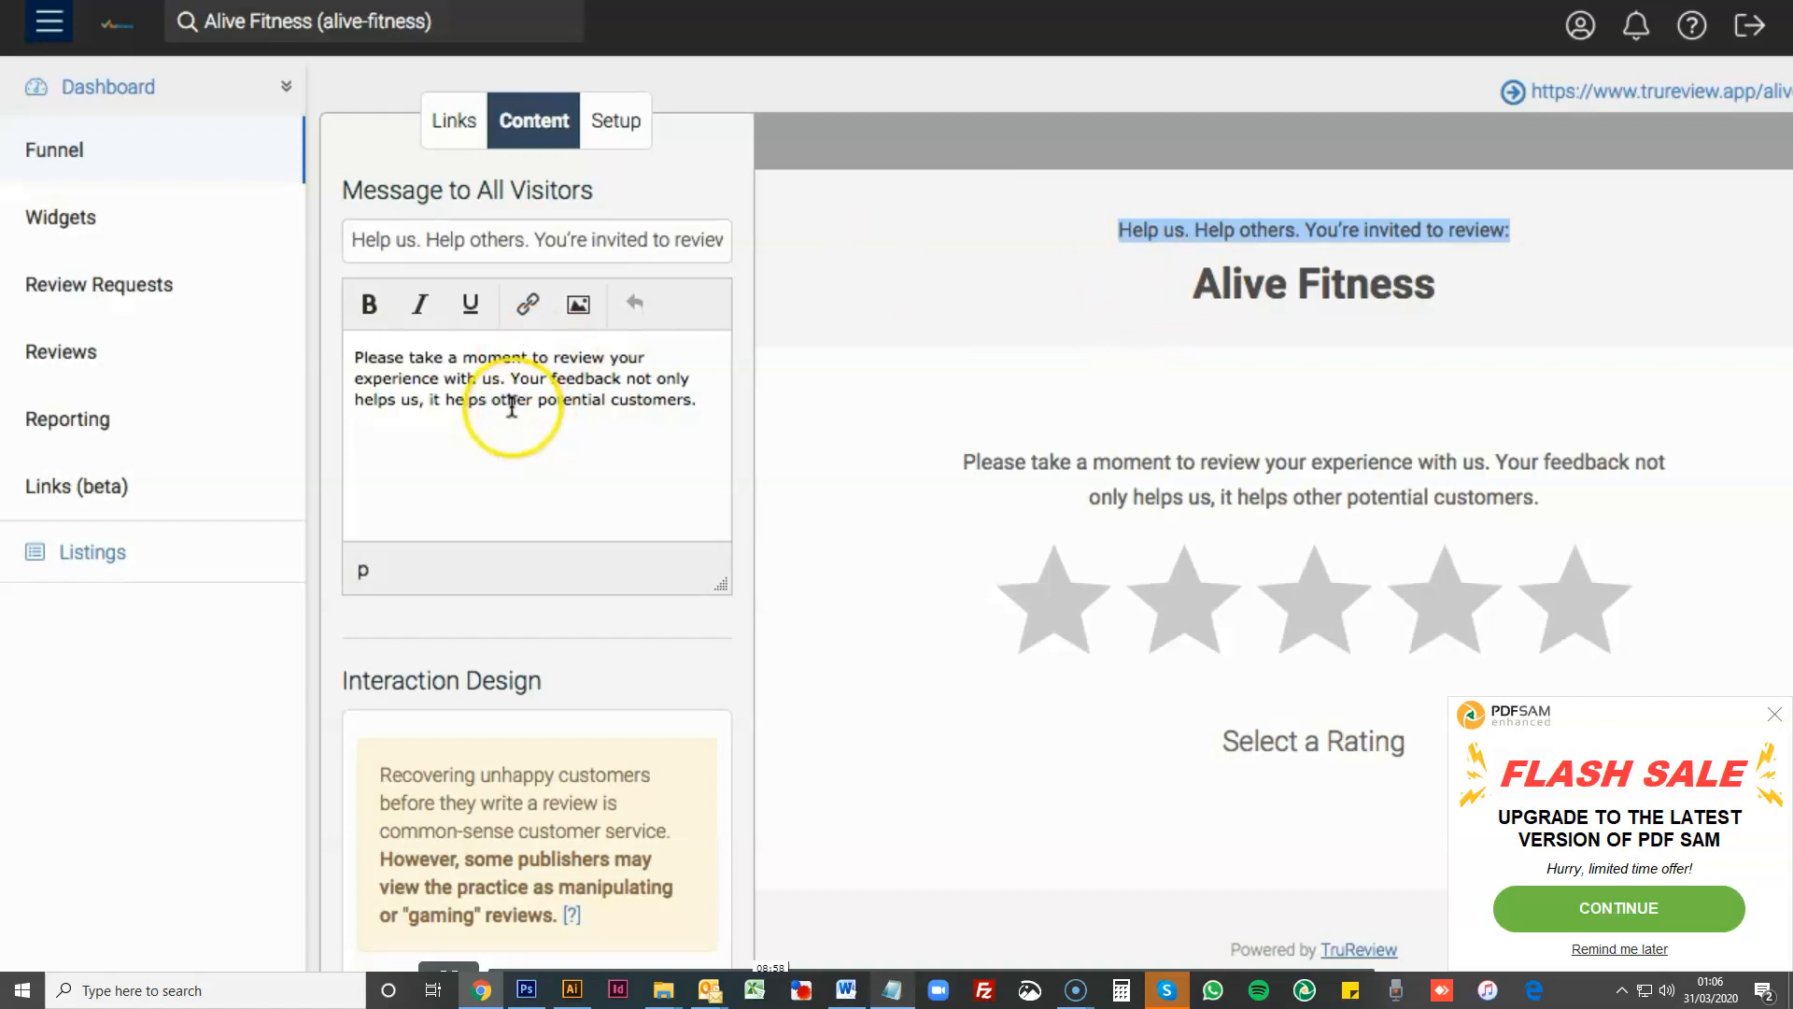
pyautogui.moveTo(512, 357); pyautogui.dragTo(511, 408)
pyautogui.tripleClick(475, 398)
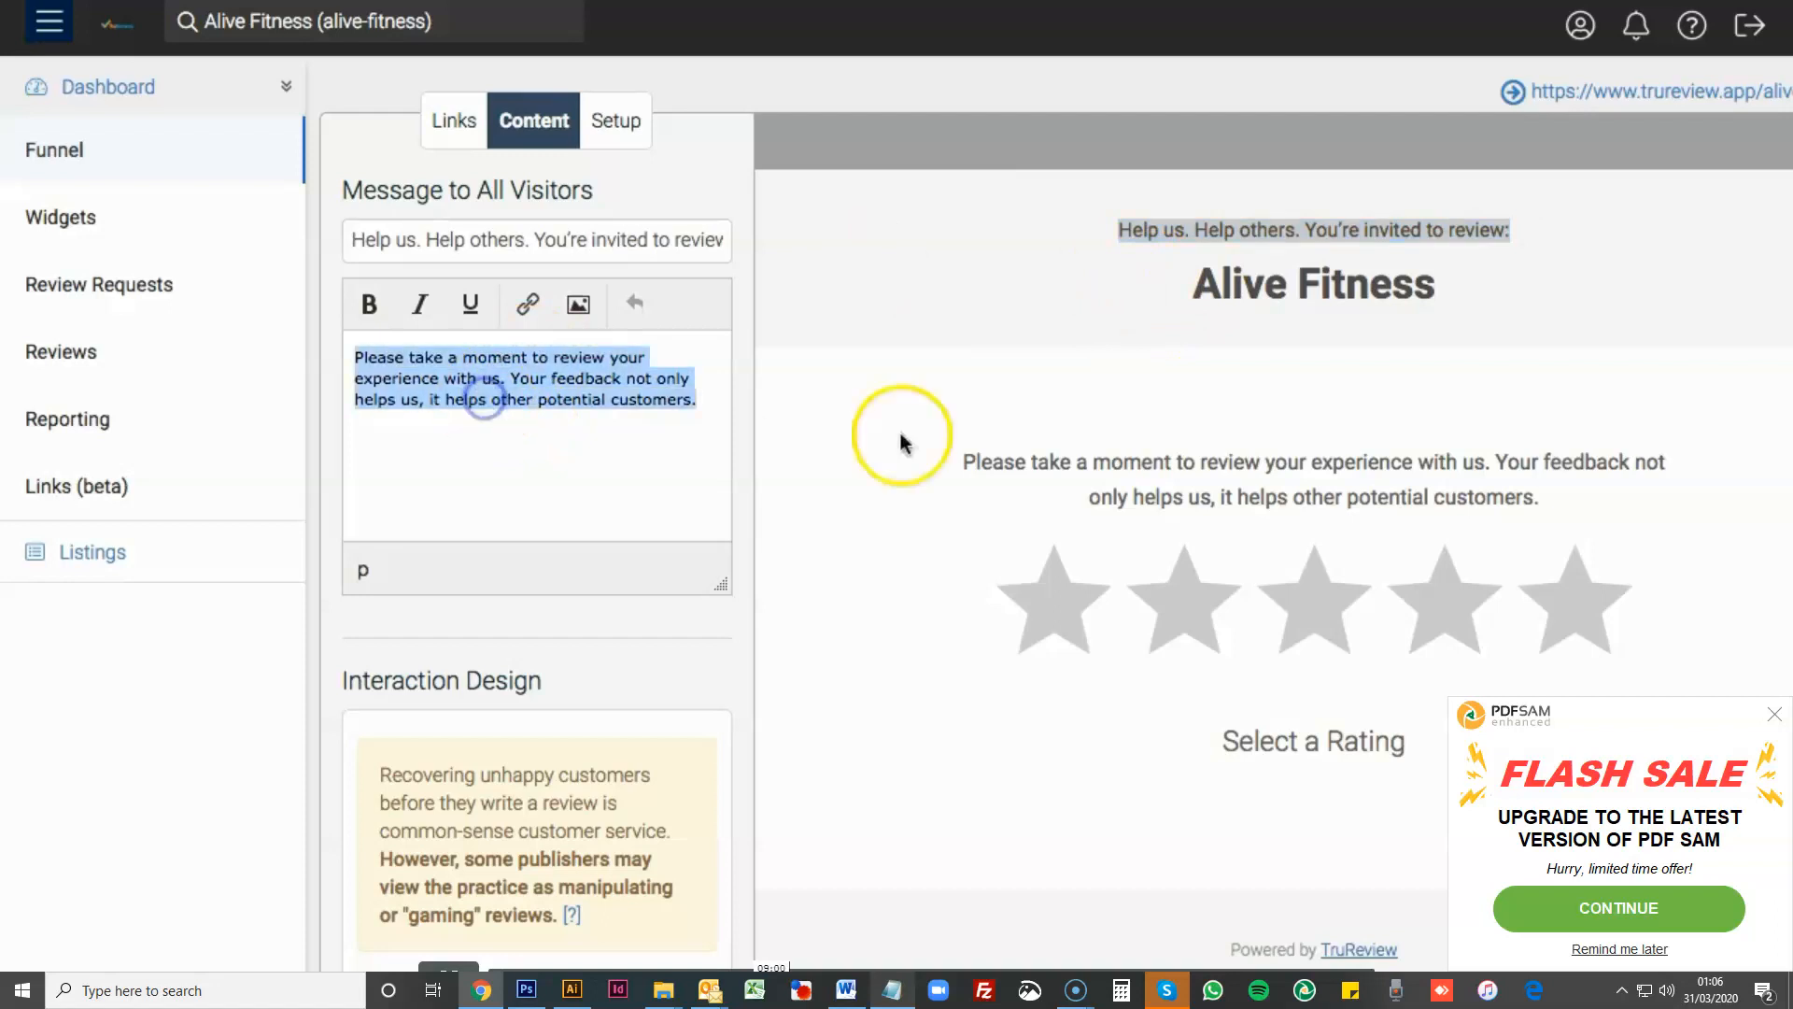
pyautogui.moveTo(968, 464); pyautogui.dragTo(1445, 493)
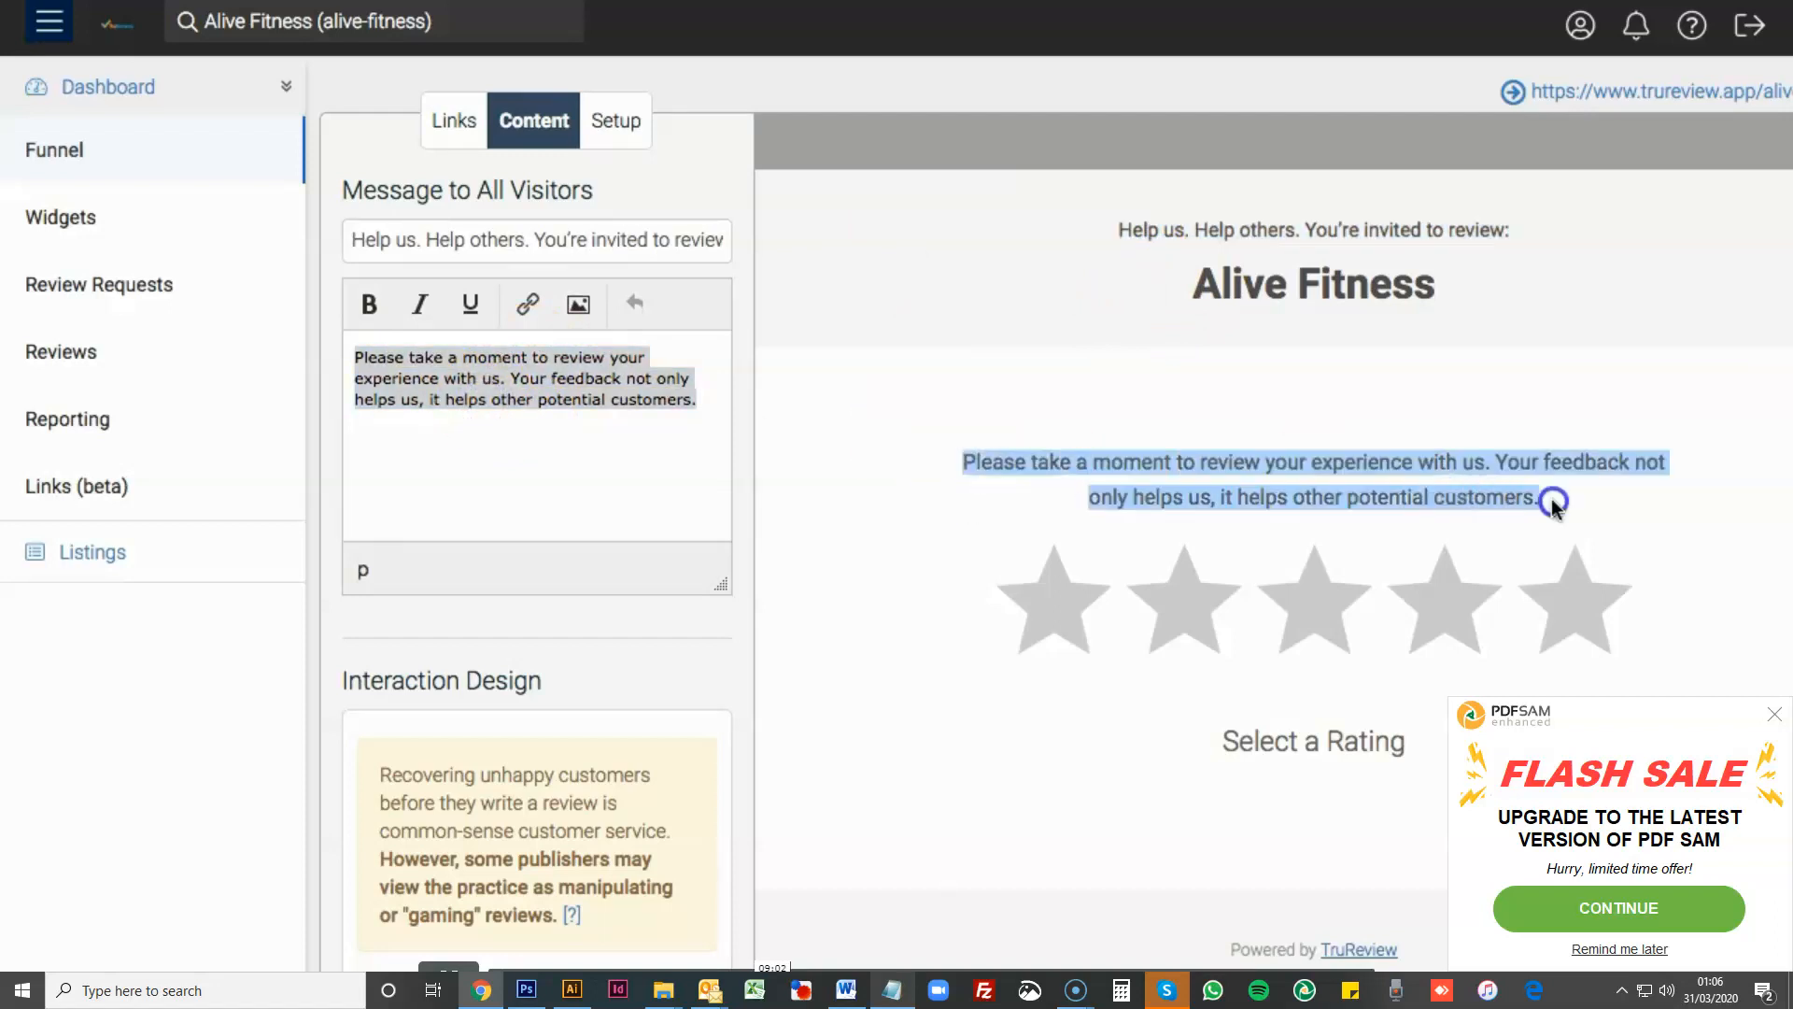
pyautogui.click(1293, 461)
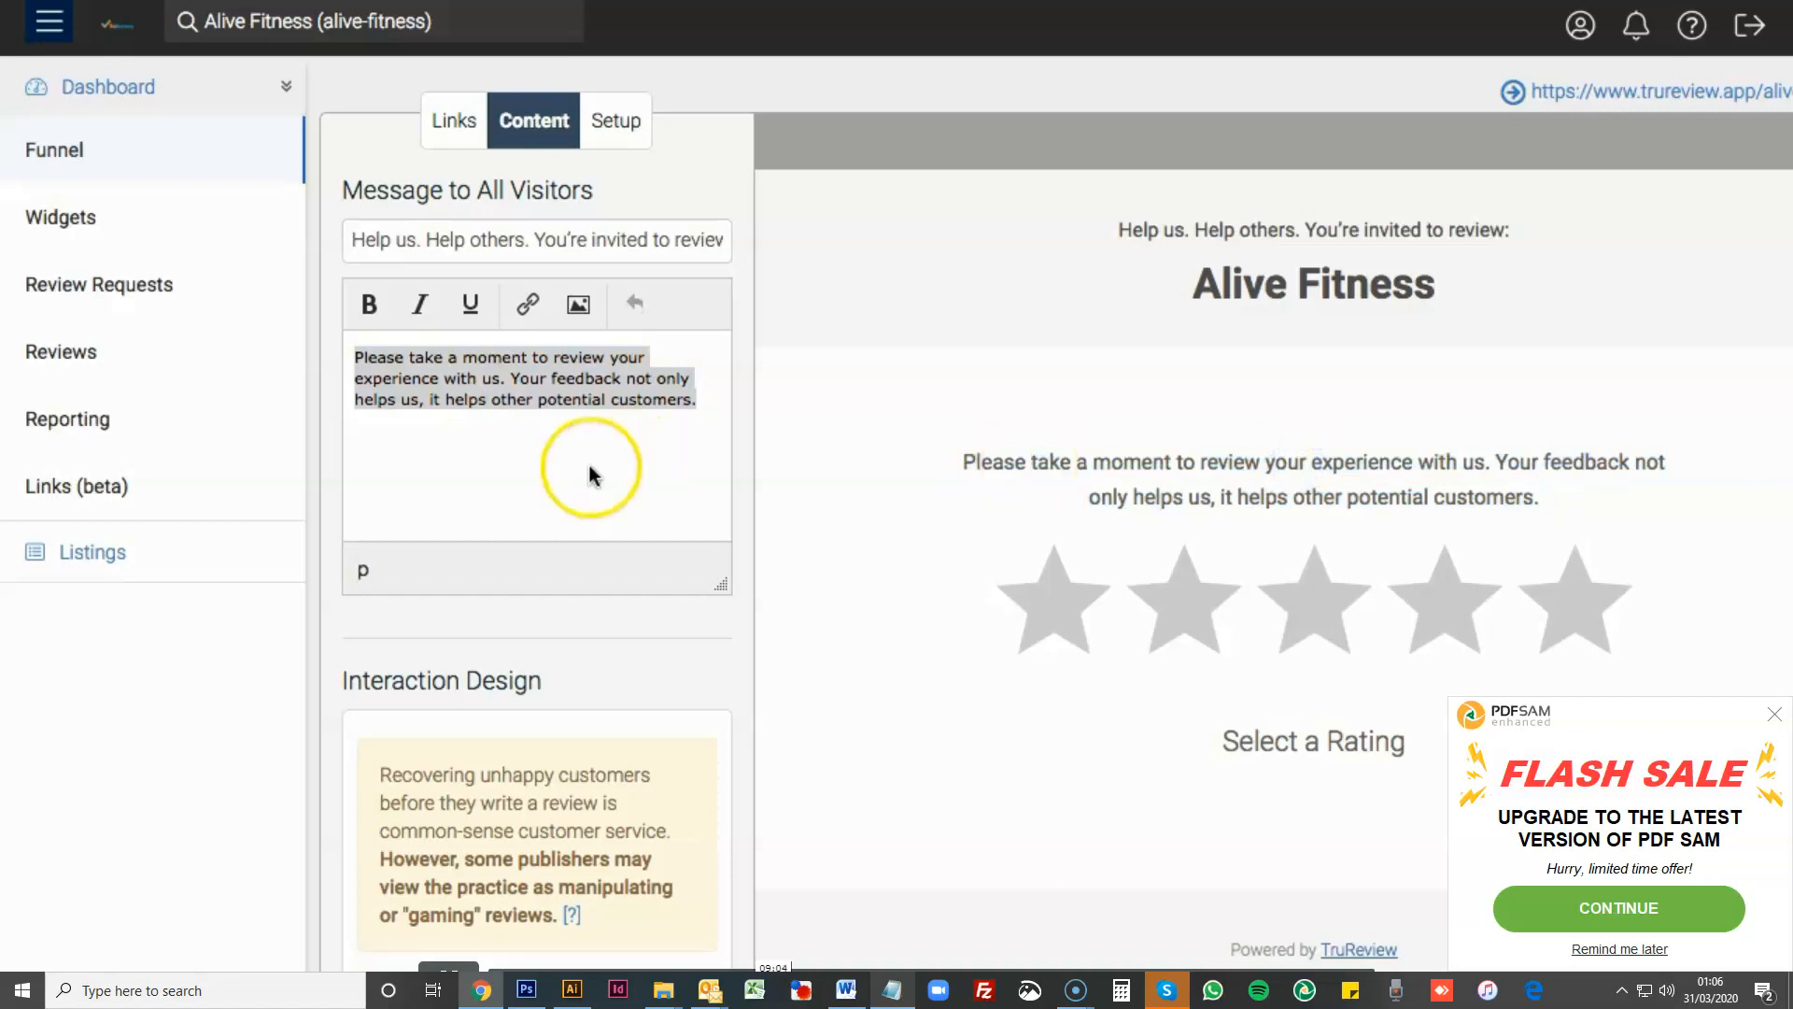
pyautogui.scroll(-5, 590, 465)
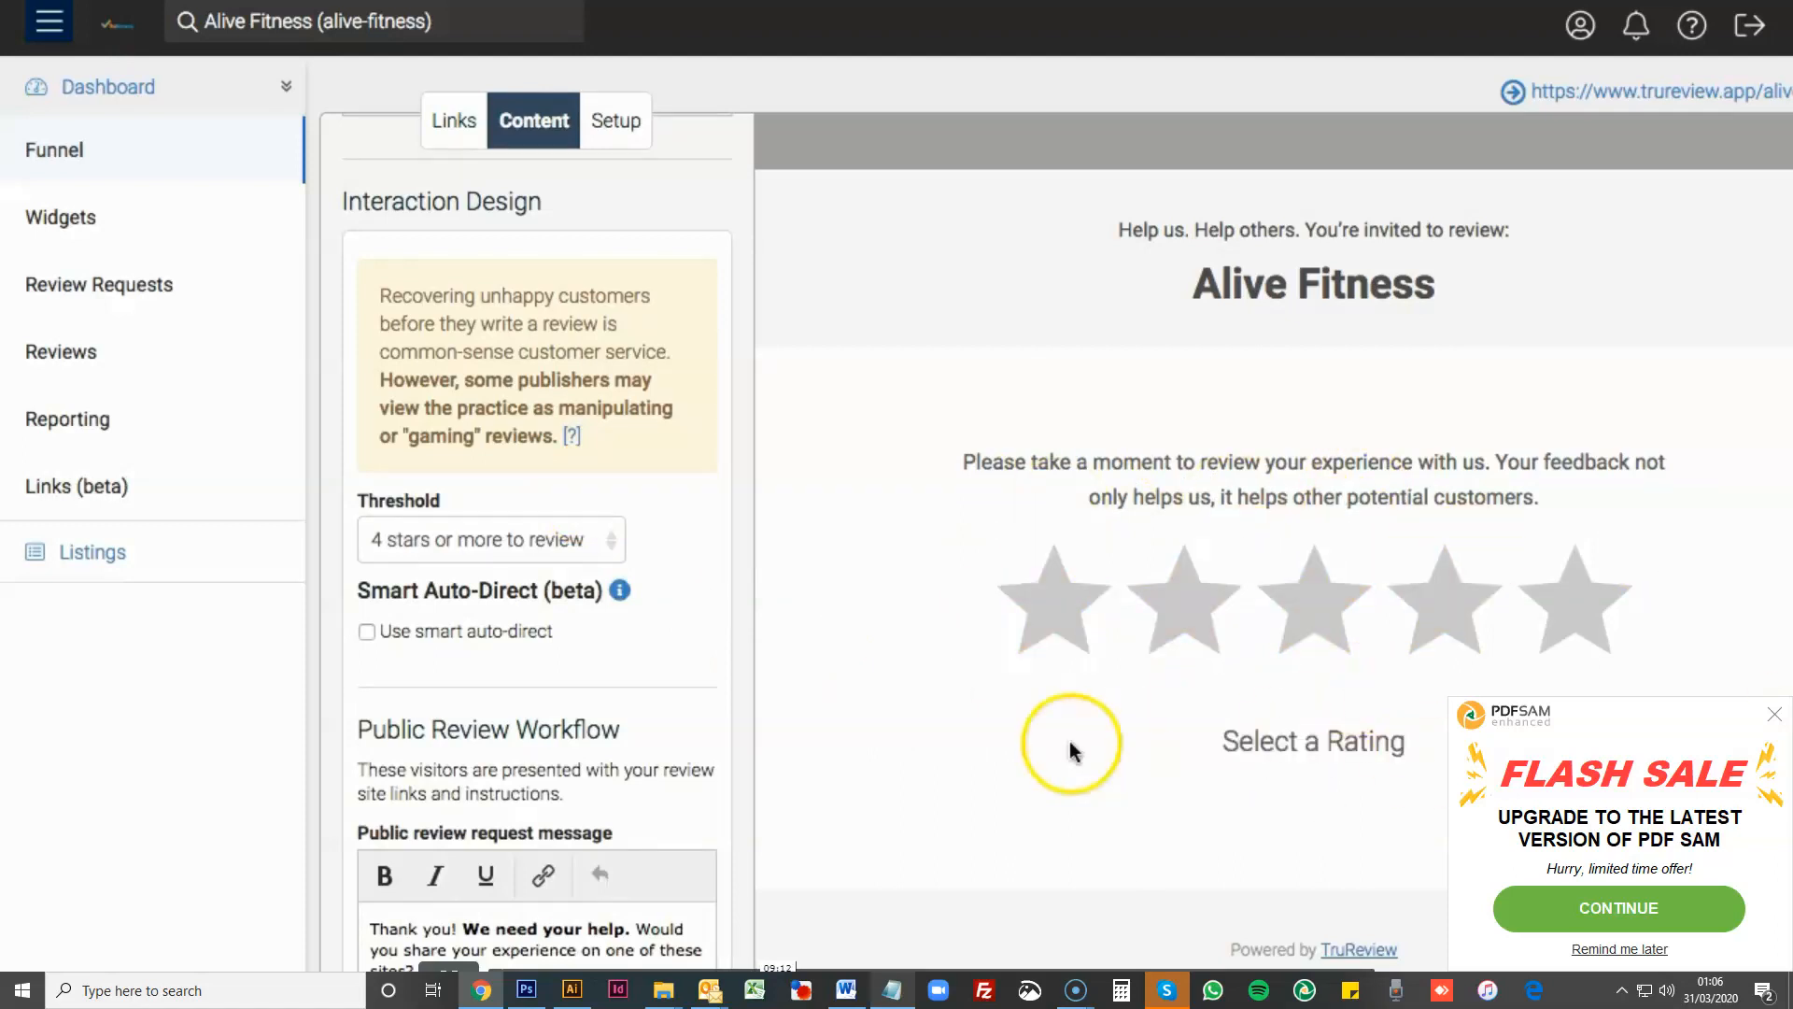
pyautogui.click(1053, 606)
# - Open the funnel's setup and look through the branding and design settings down to the custom CSS
pyautogui.click(625, 127)
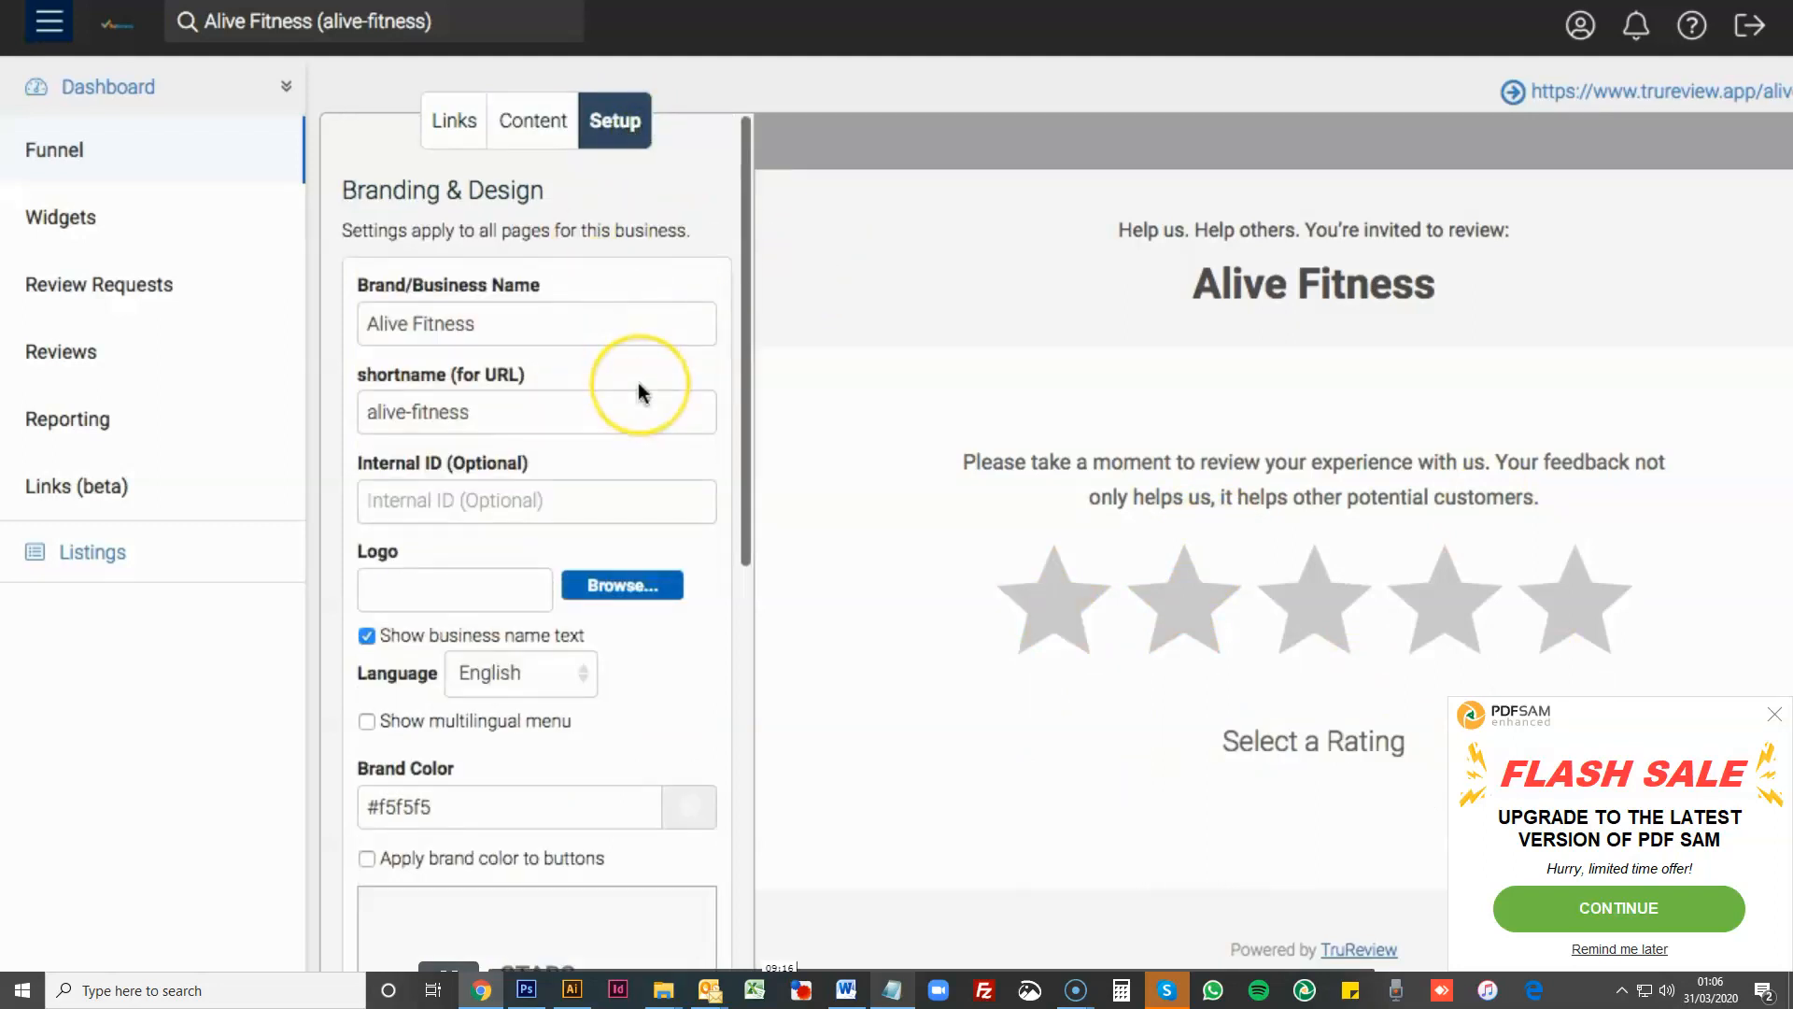
pyautogui.scroll(-5, 639, 390)
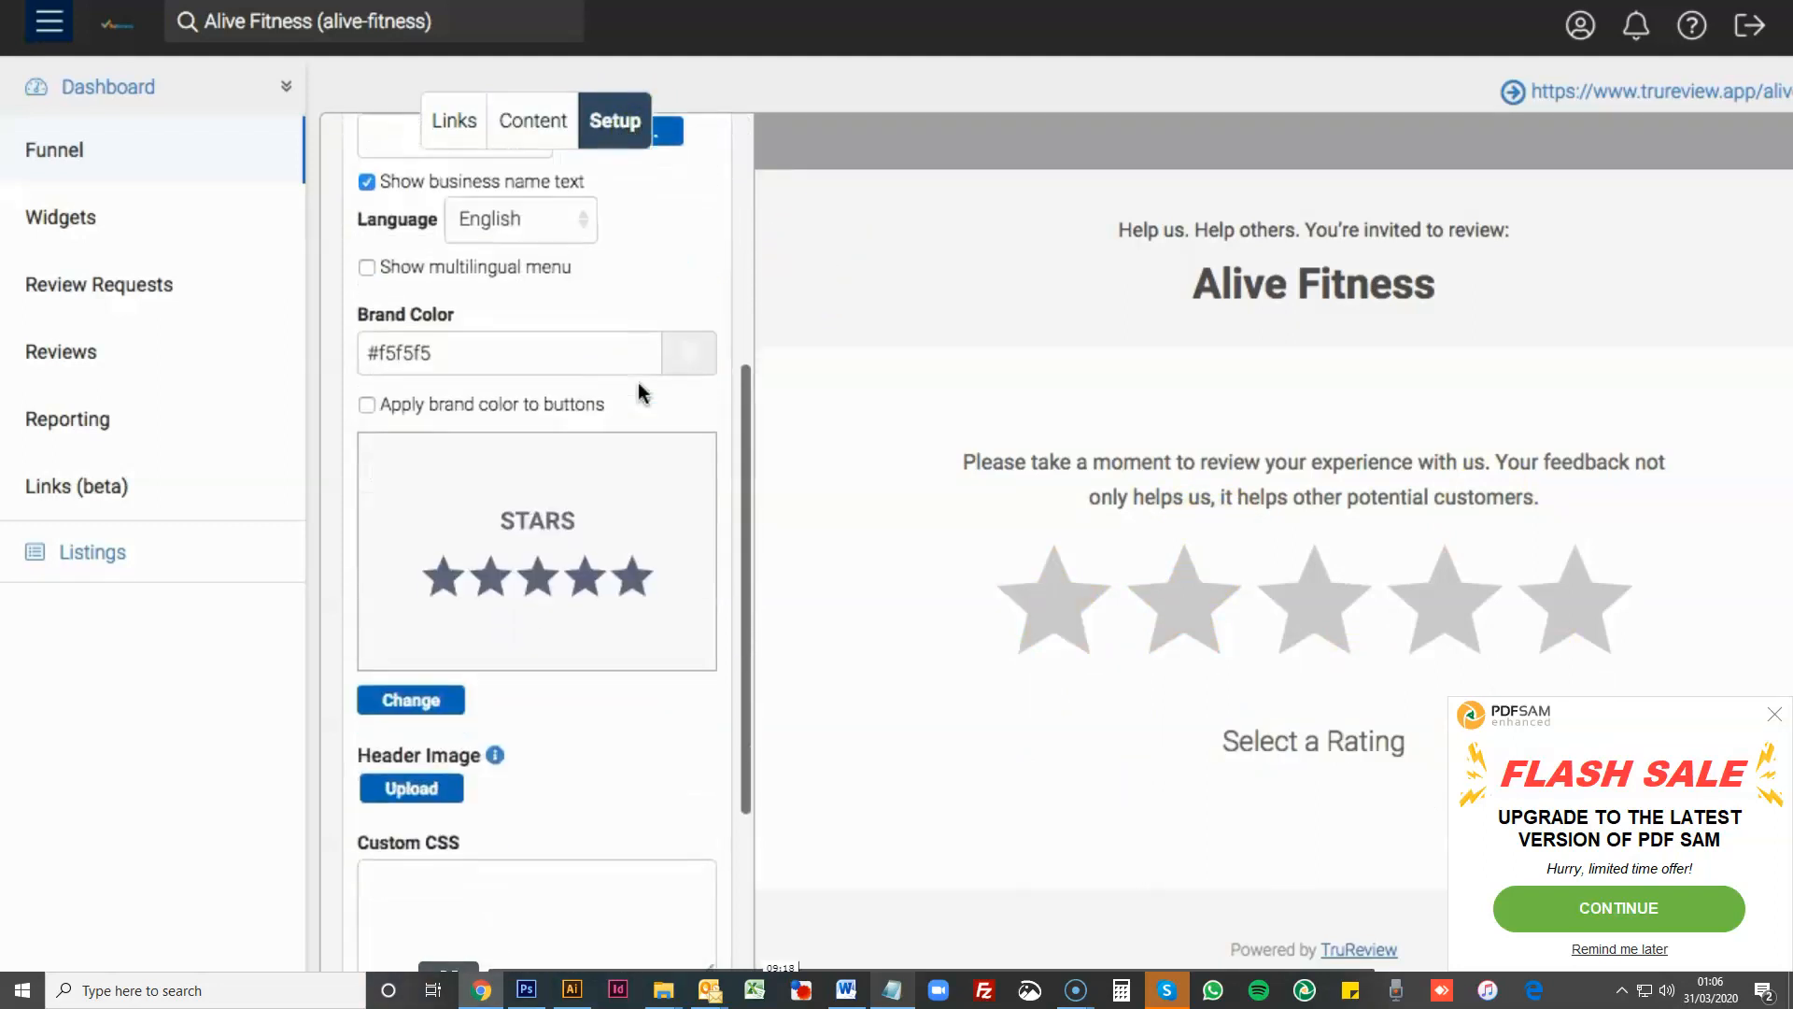
pyautogui.scroll(-2, 639, 390)
pyautogui.click(481, 358)
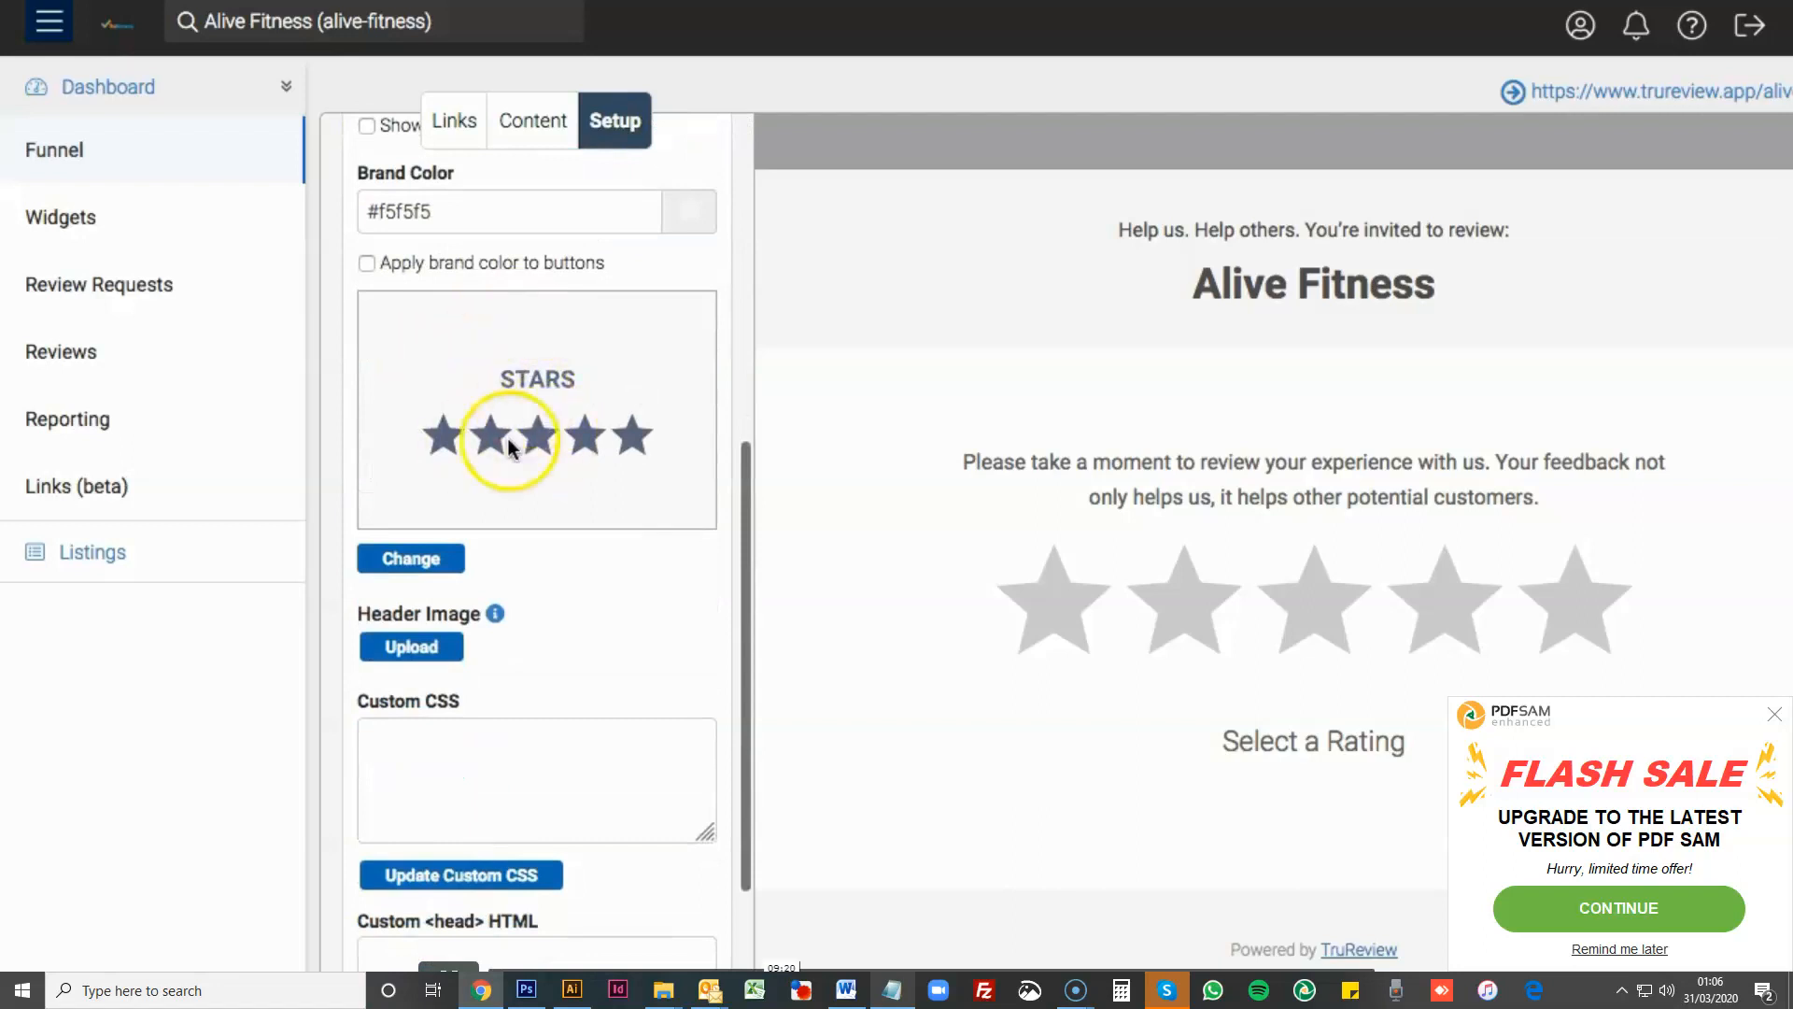
pyautogui.scroll(1, 493, 457)
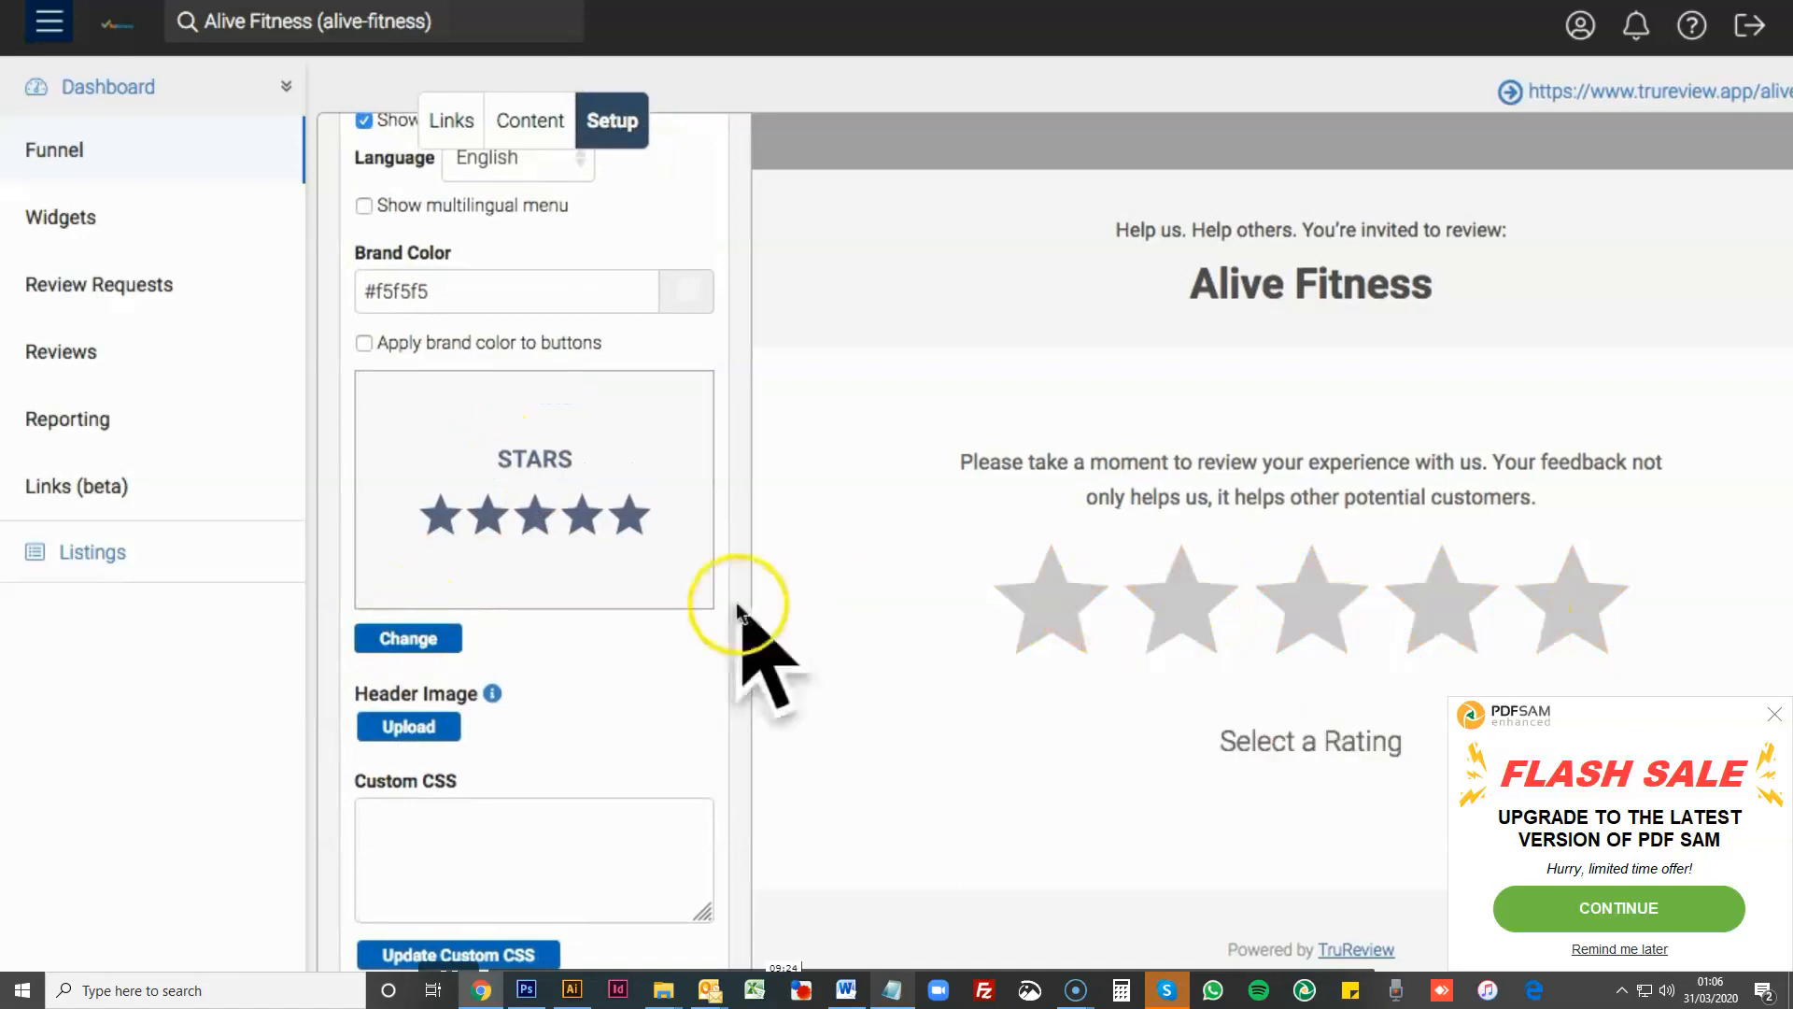
# - Open the layout choices, look through the direct link and segmenting layouts, and close them without choosing a different one
pyautogui.click(382, 642)
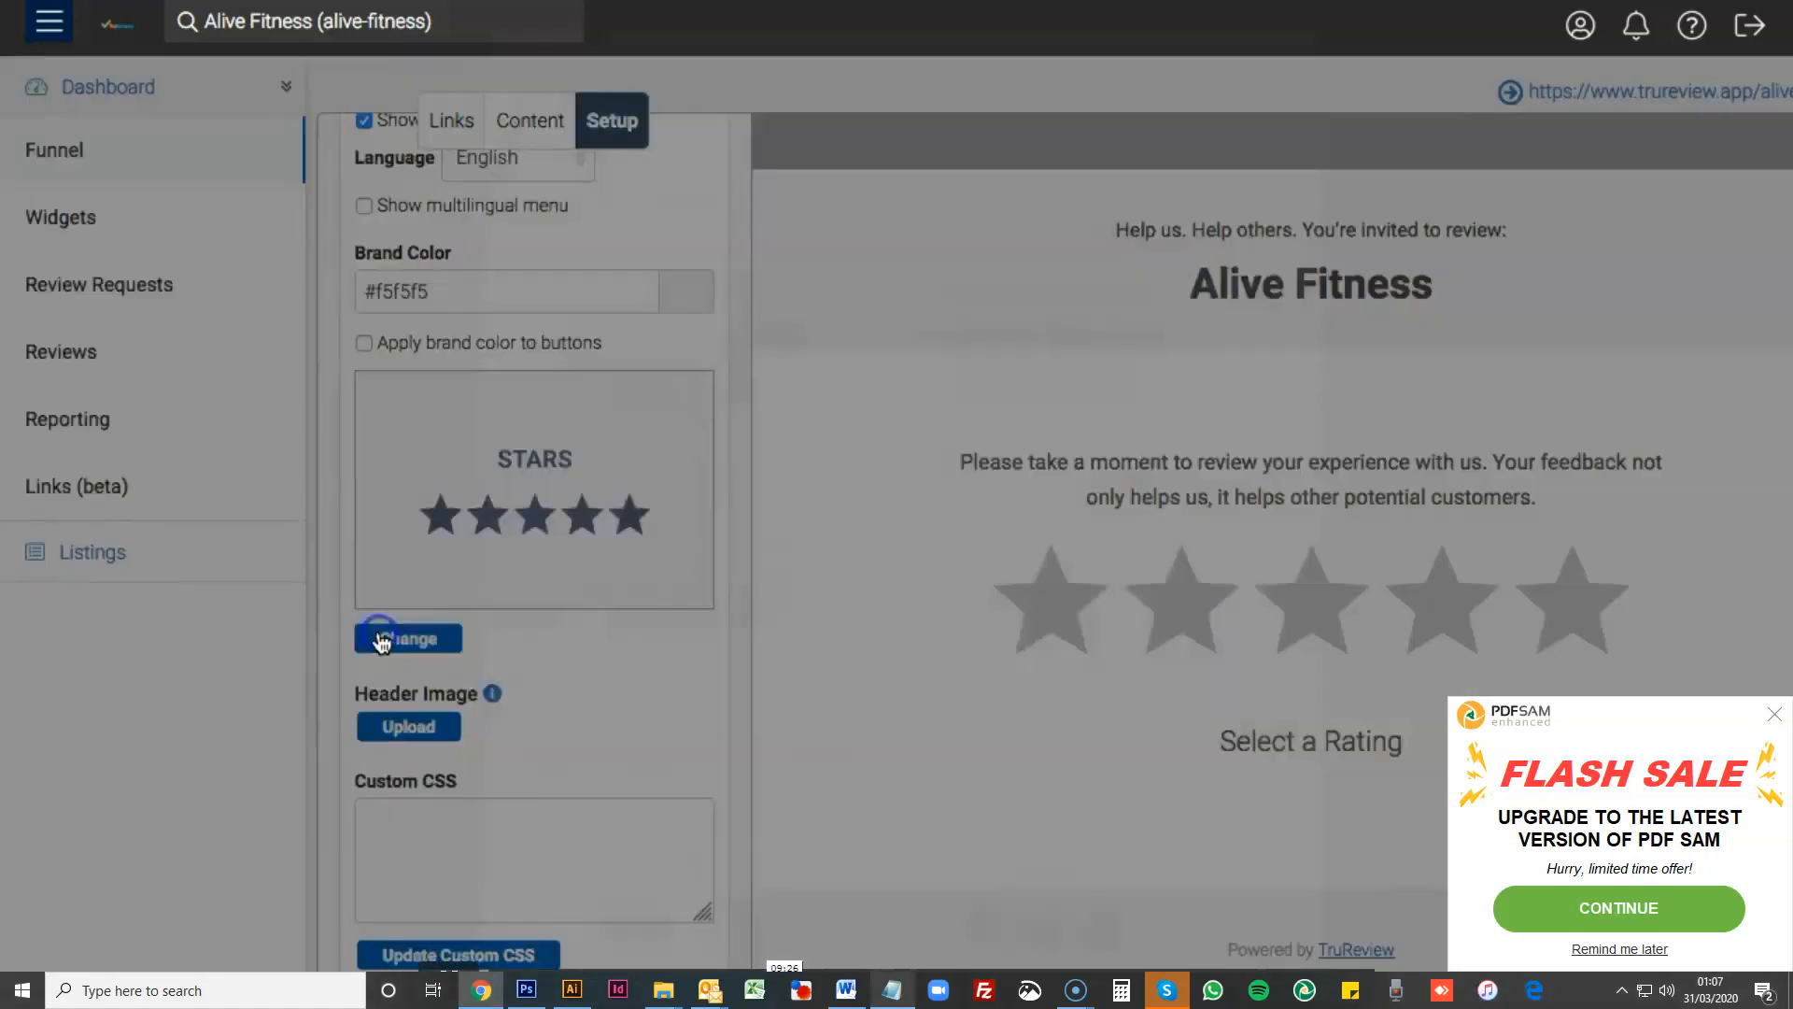
pyautogui.scroll(-5, 992, 523)
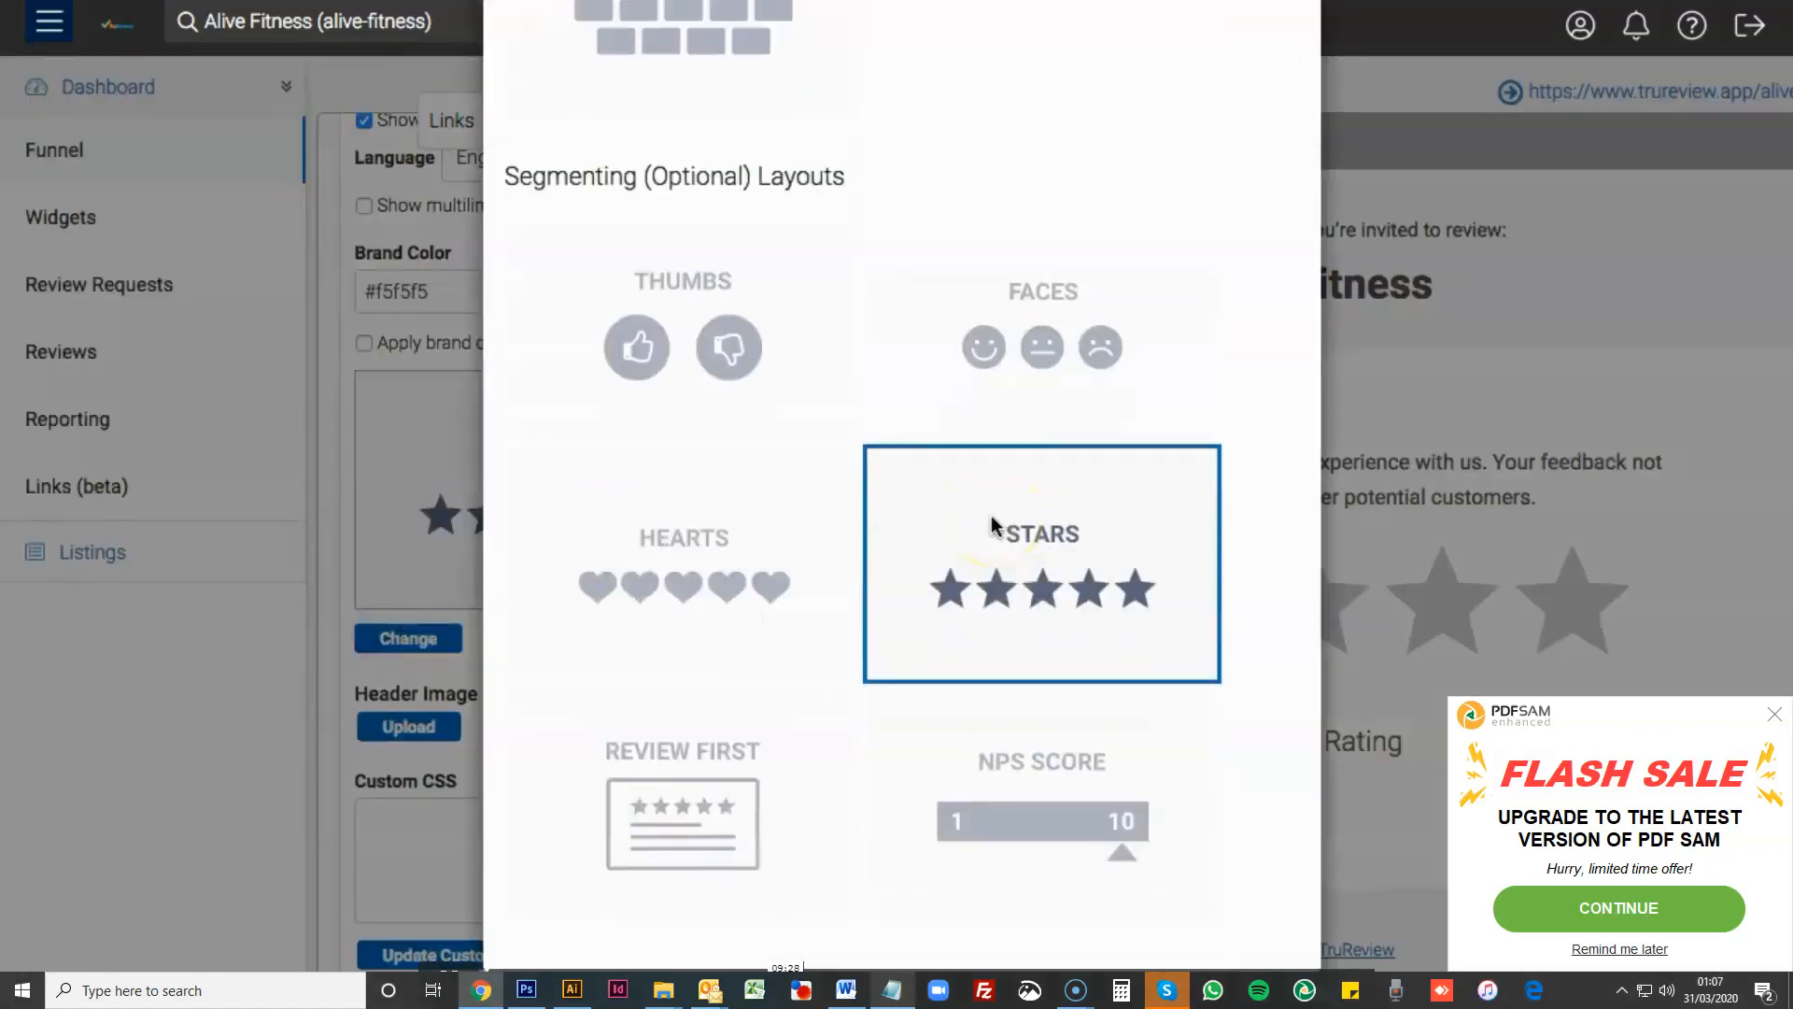
pyautogui.scroll(5, 930, 548)
pyautogui.click(1289, 58)
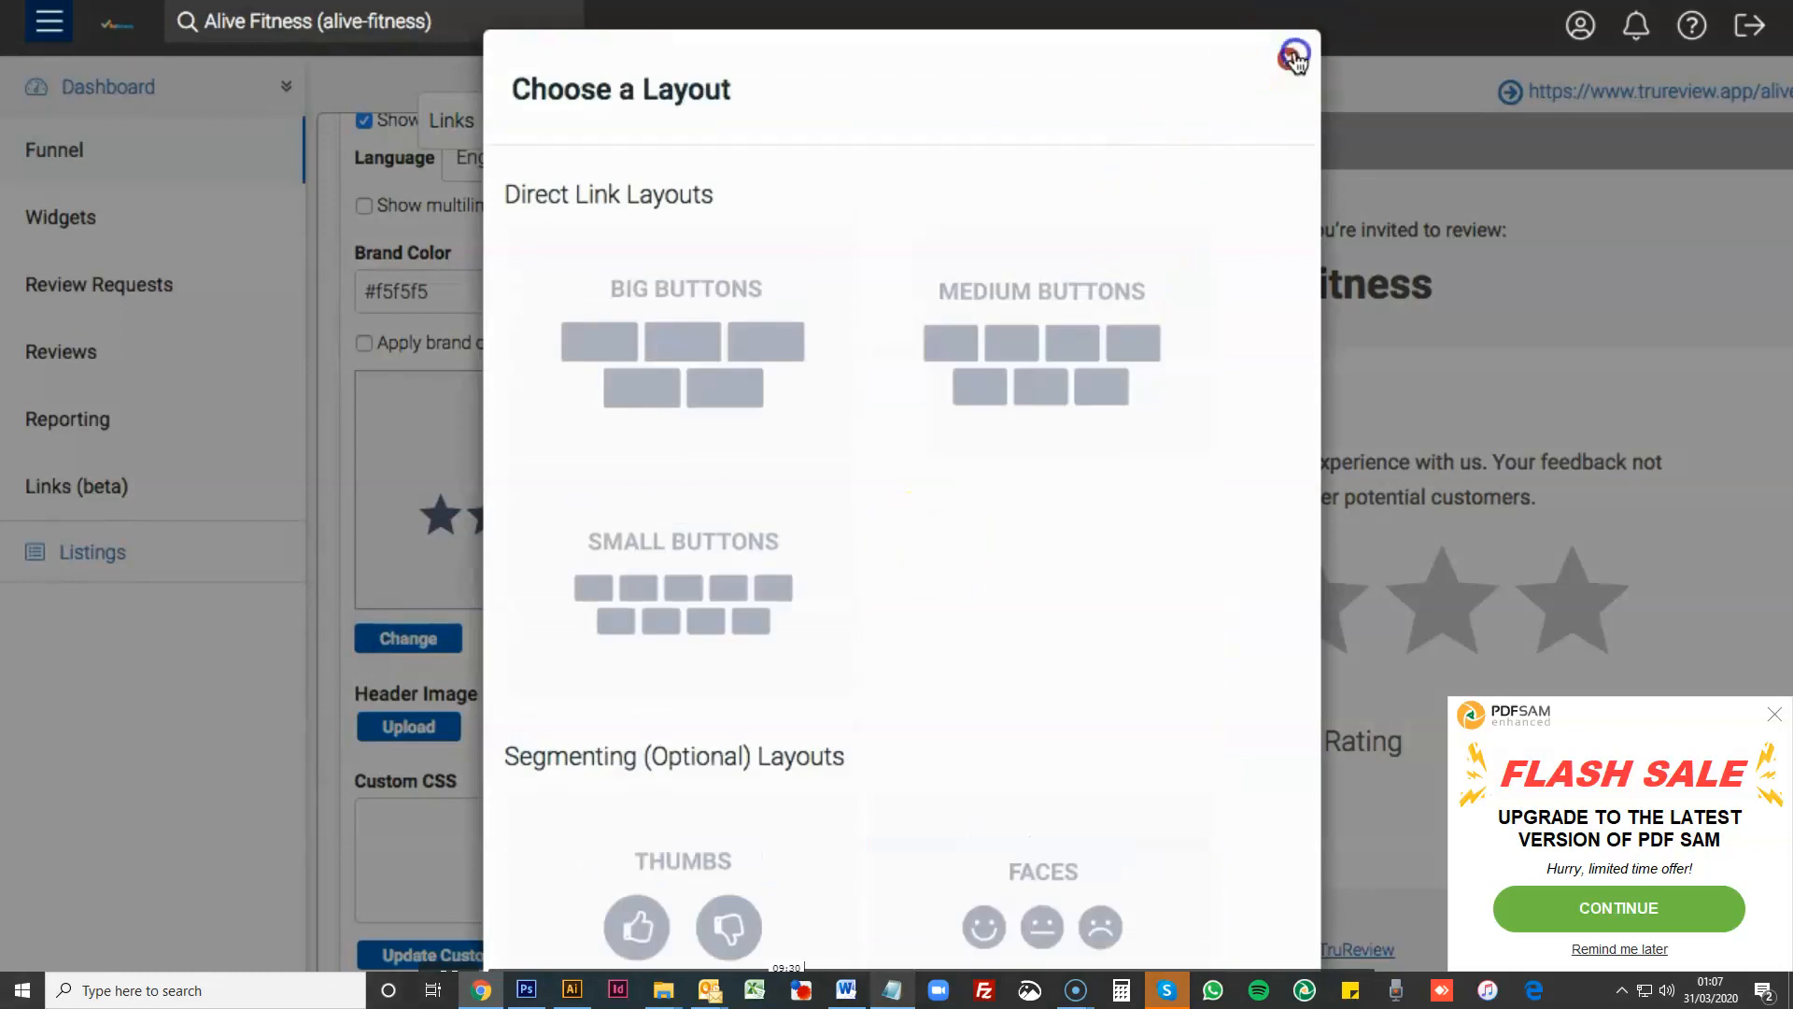
# - Return to the funnel's content settings, check the interaction design, and give a five-star rating in the page preview
pyautogui.click(529, 121)
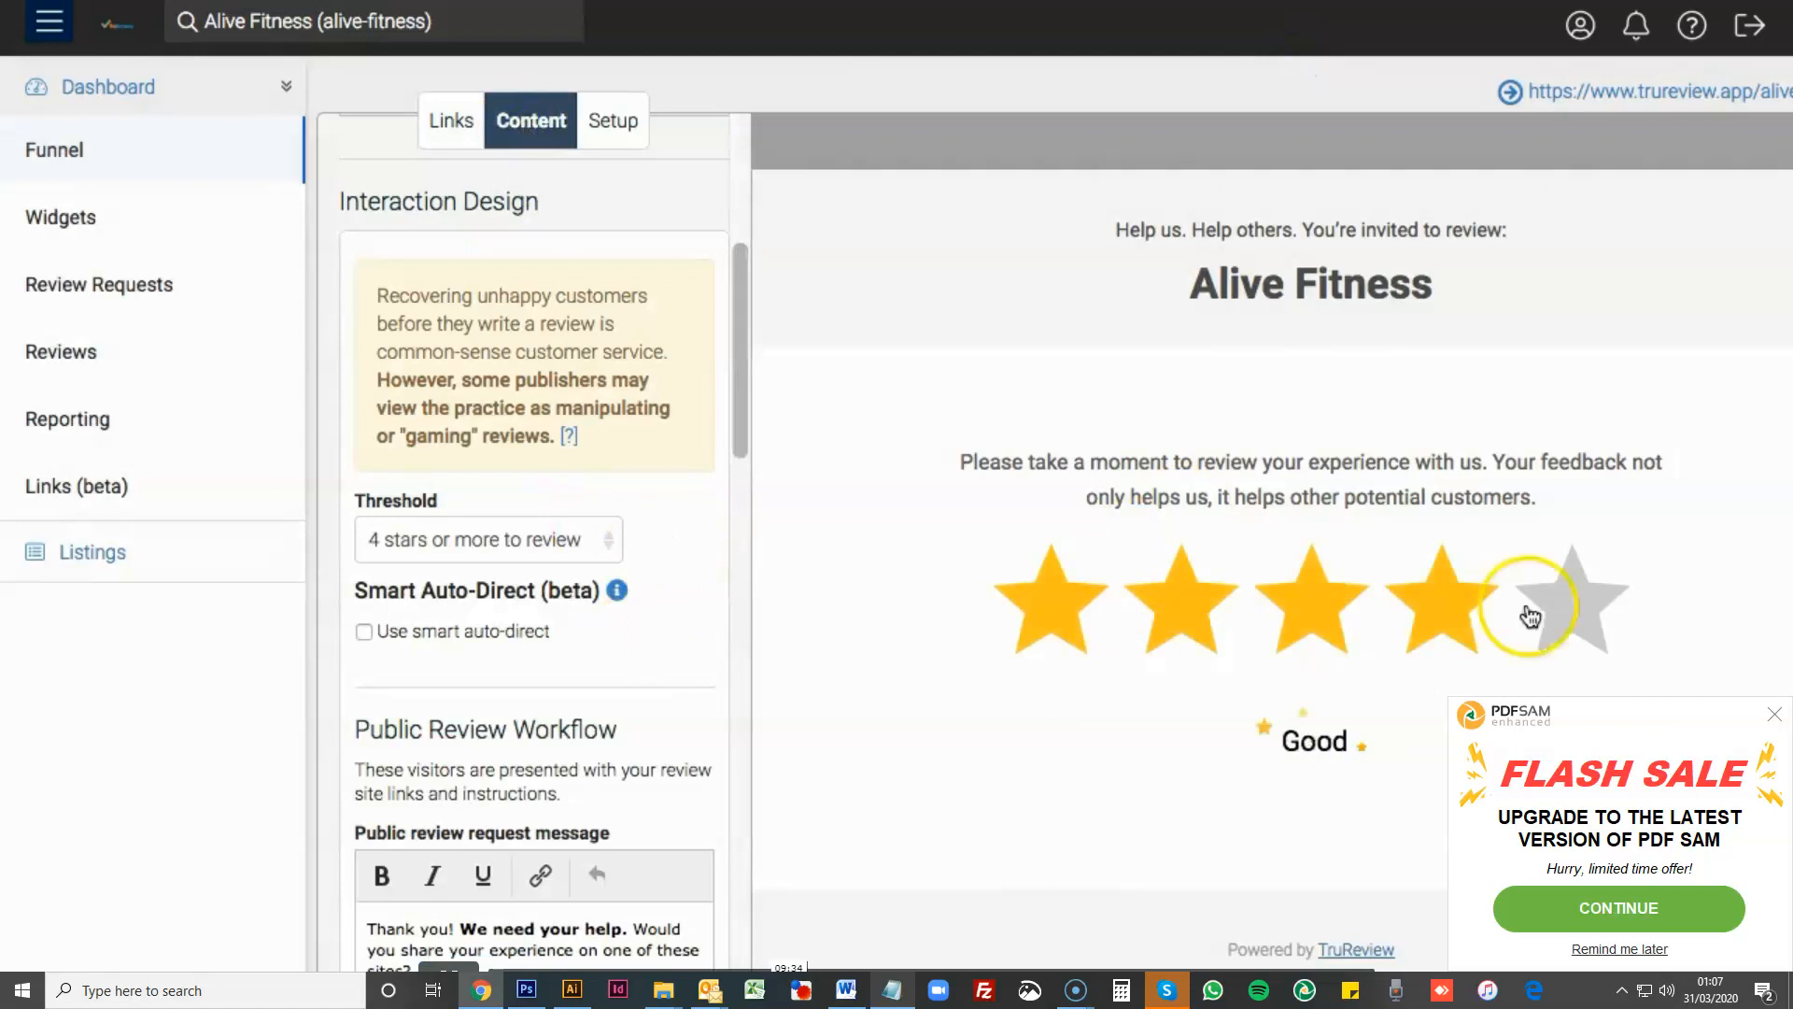
pyautogui.scroll(3, 620, 638)
pyautogui.scroll(1, 621, 639)
pyautogui.scroll(-1, 620, 639)
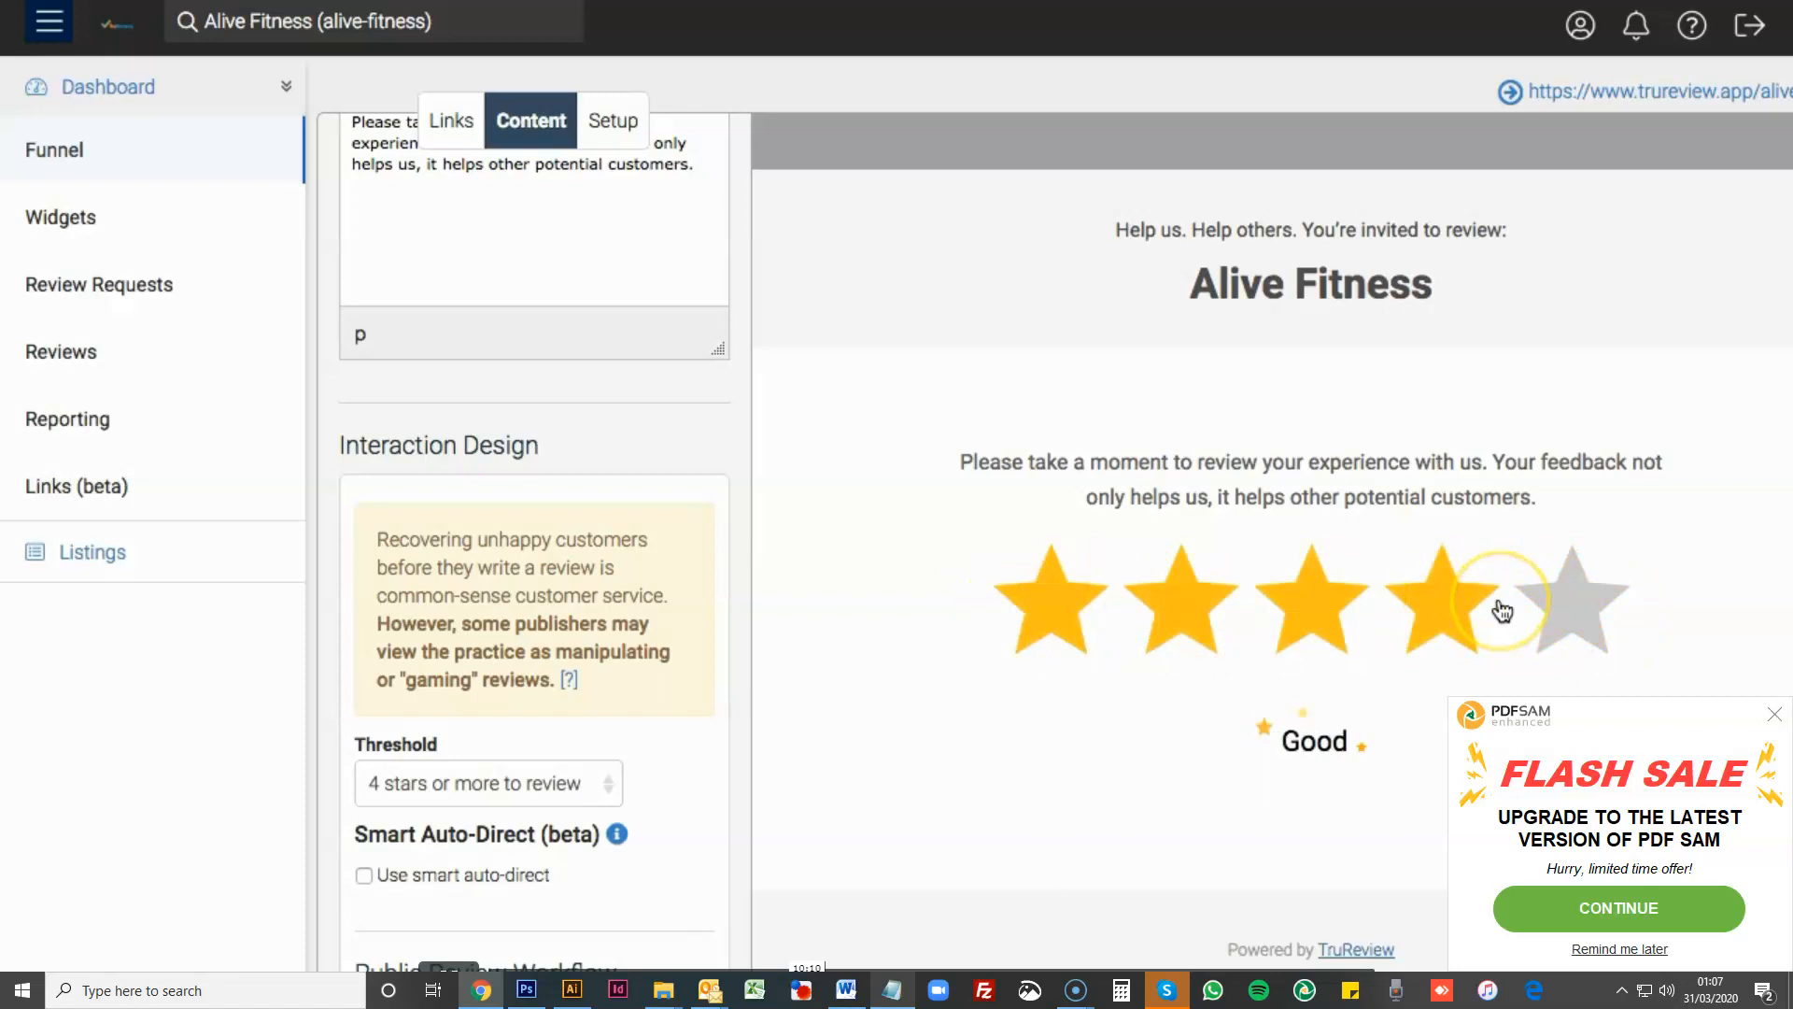
pyautogui.click(1590, 613)
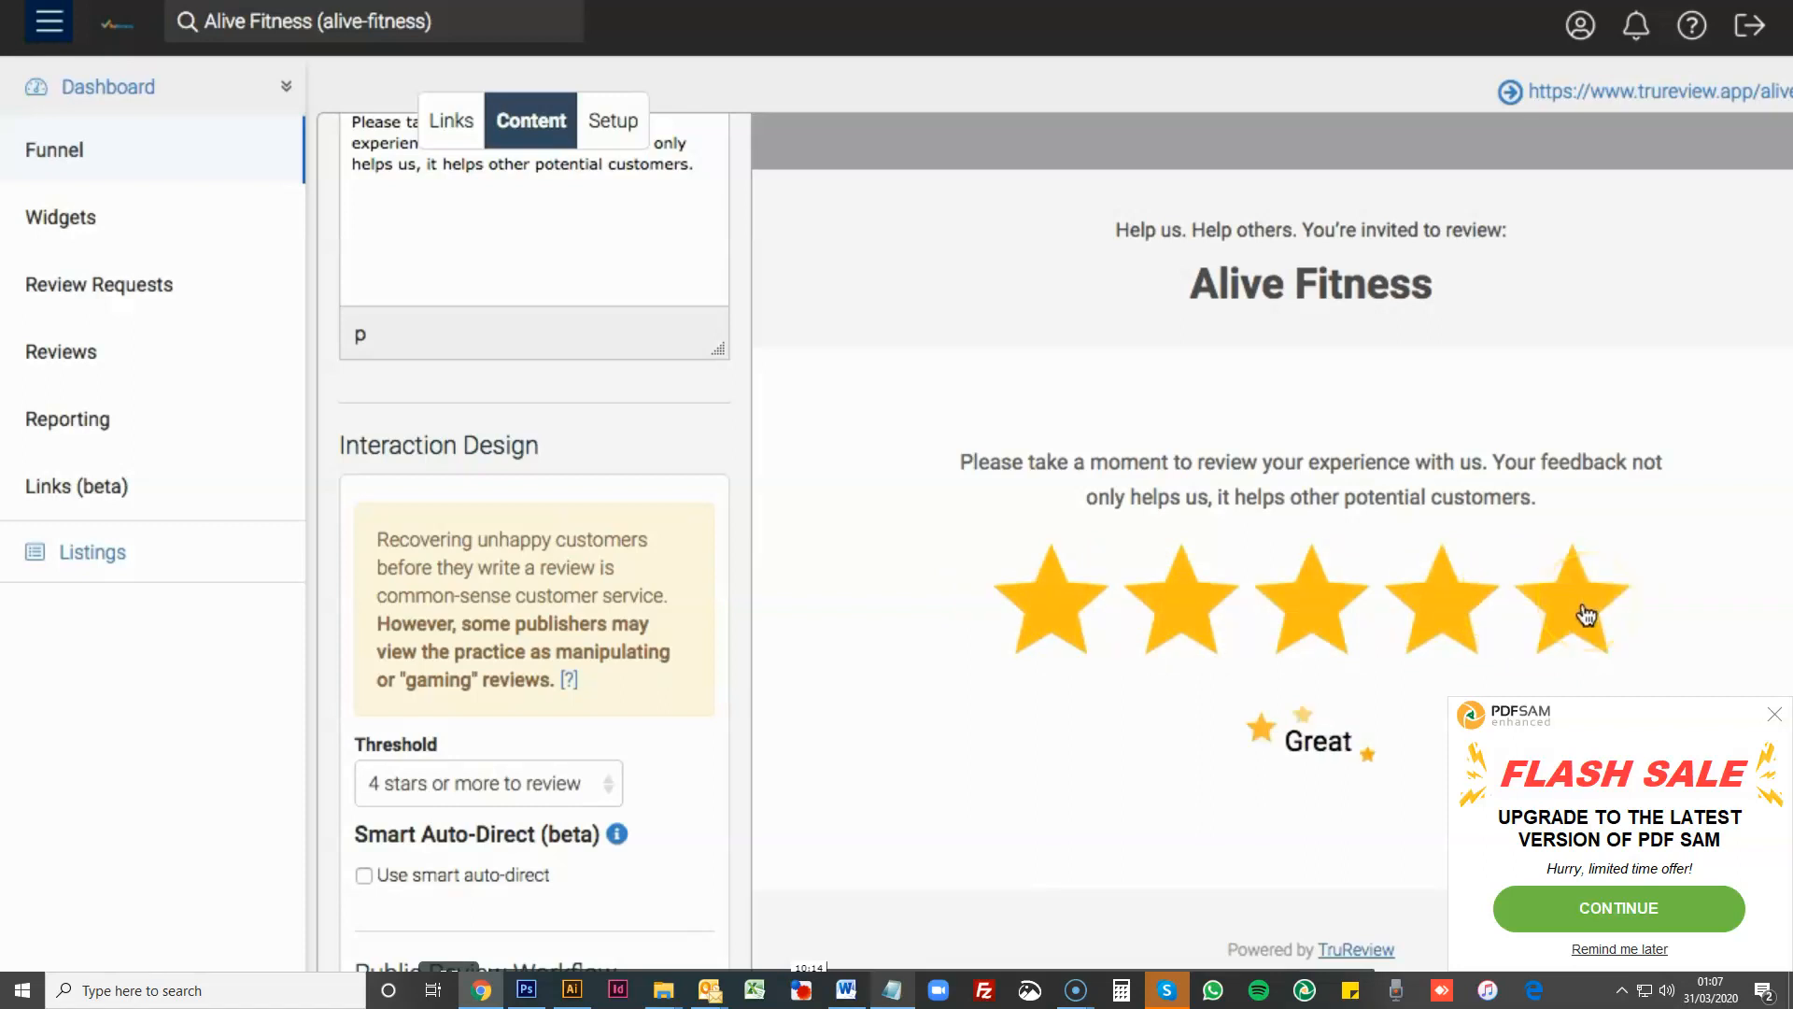
pyautogui.click(1555, 592)
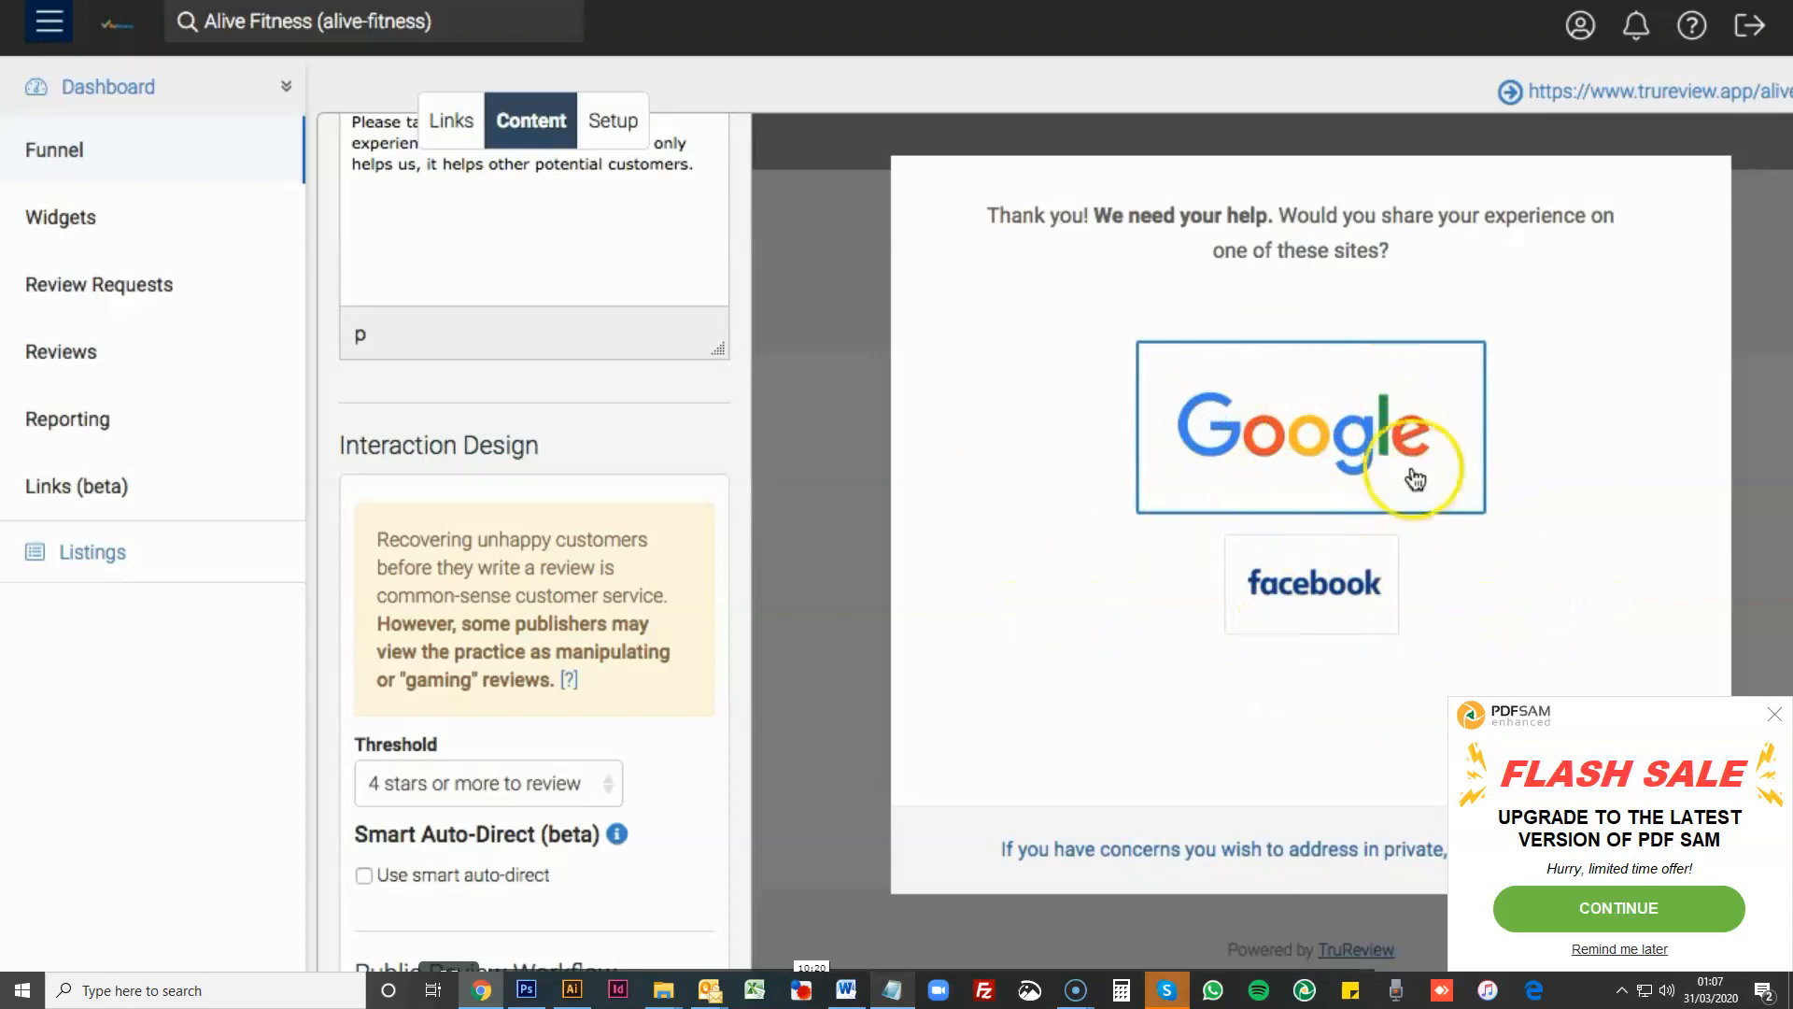
# - Open the link settings and compare the review site listings with the sites offered in the preview's review prompt
pyautogui.click(451, 121)
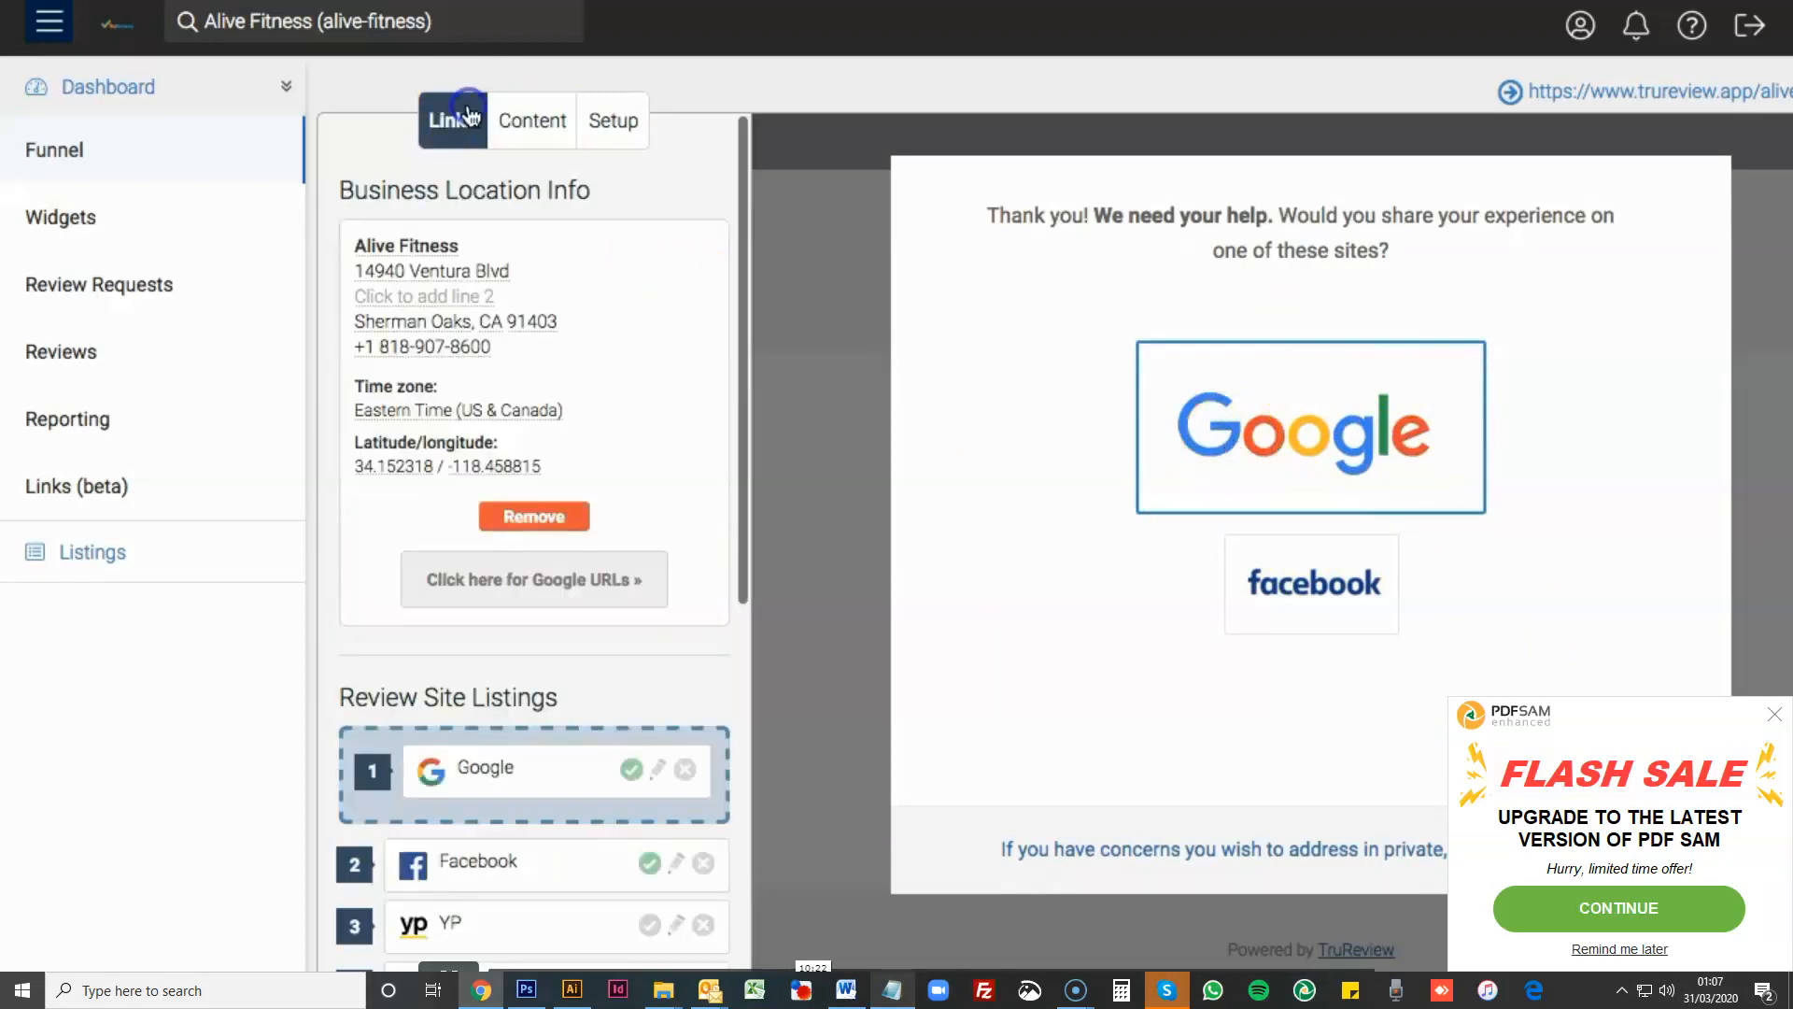
pyautogui.scroll(-2, 598, 463)
pyautogui.scroll(-1, 402, 630)
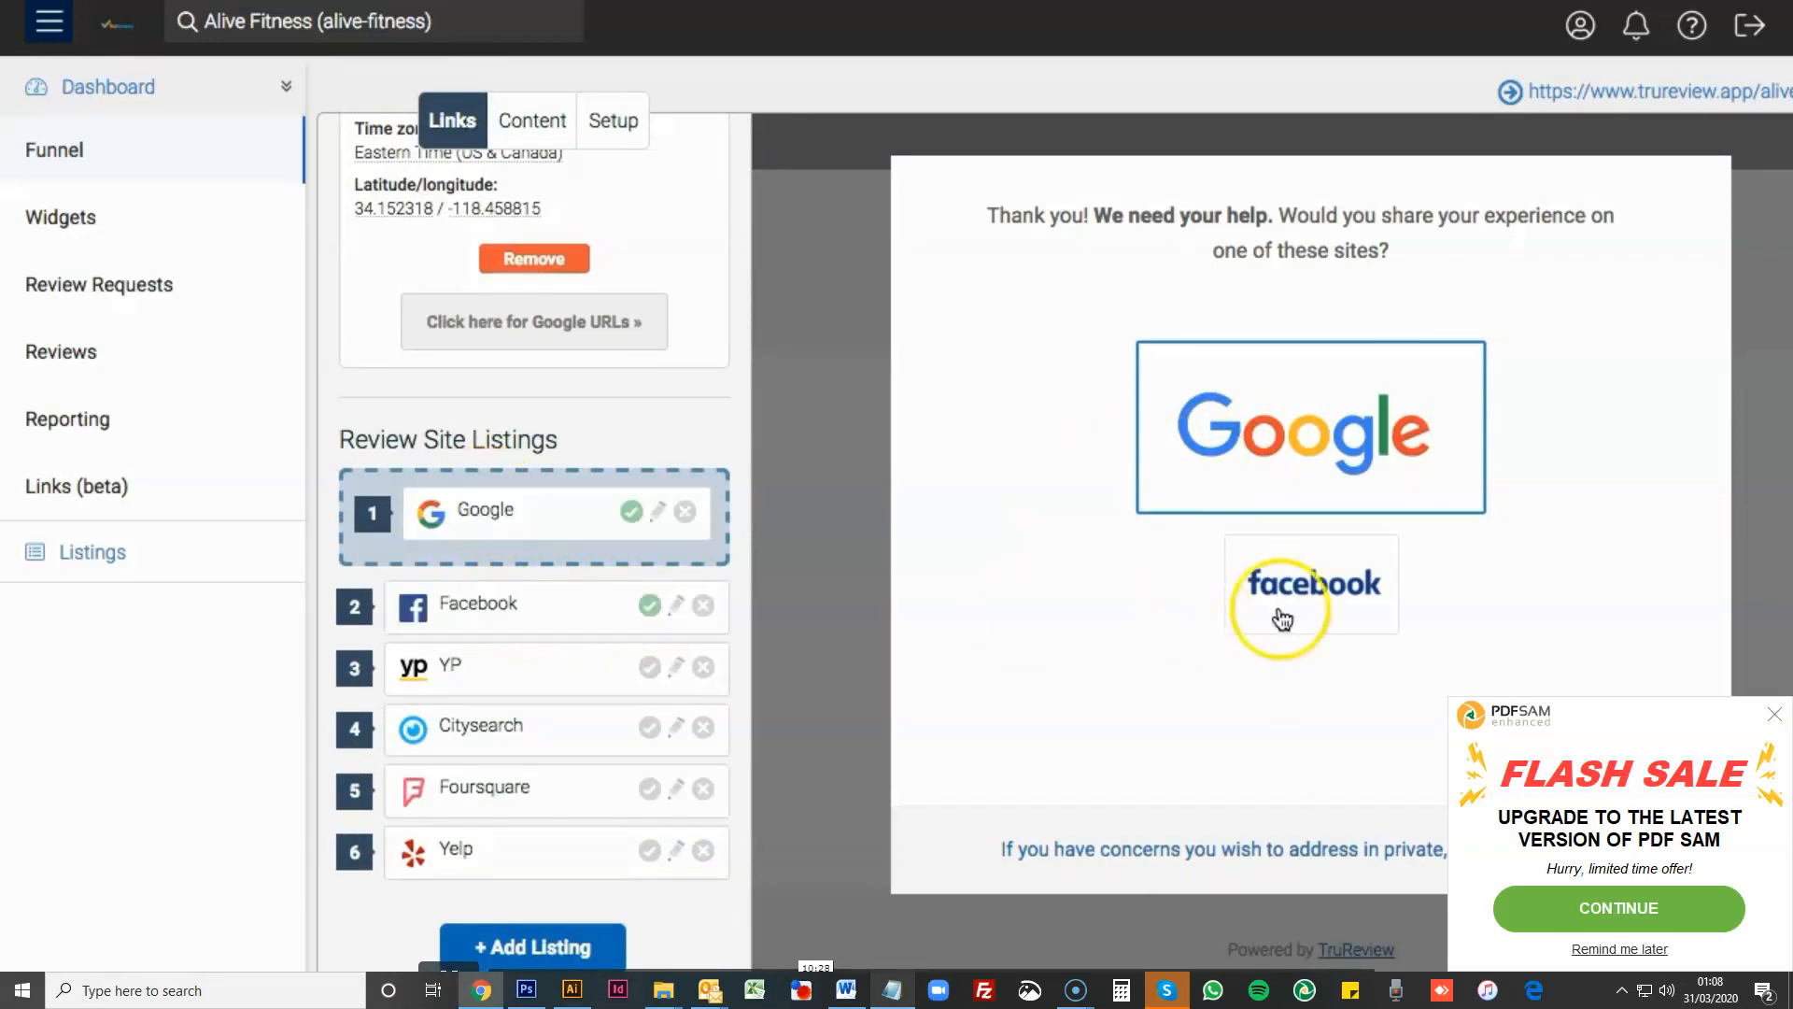
pyautogui.scroll(3, 411, 345)
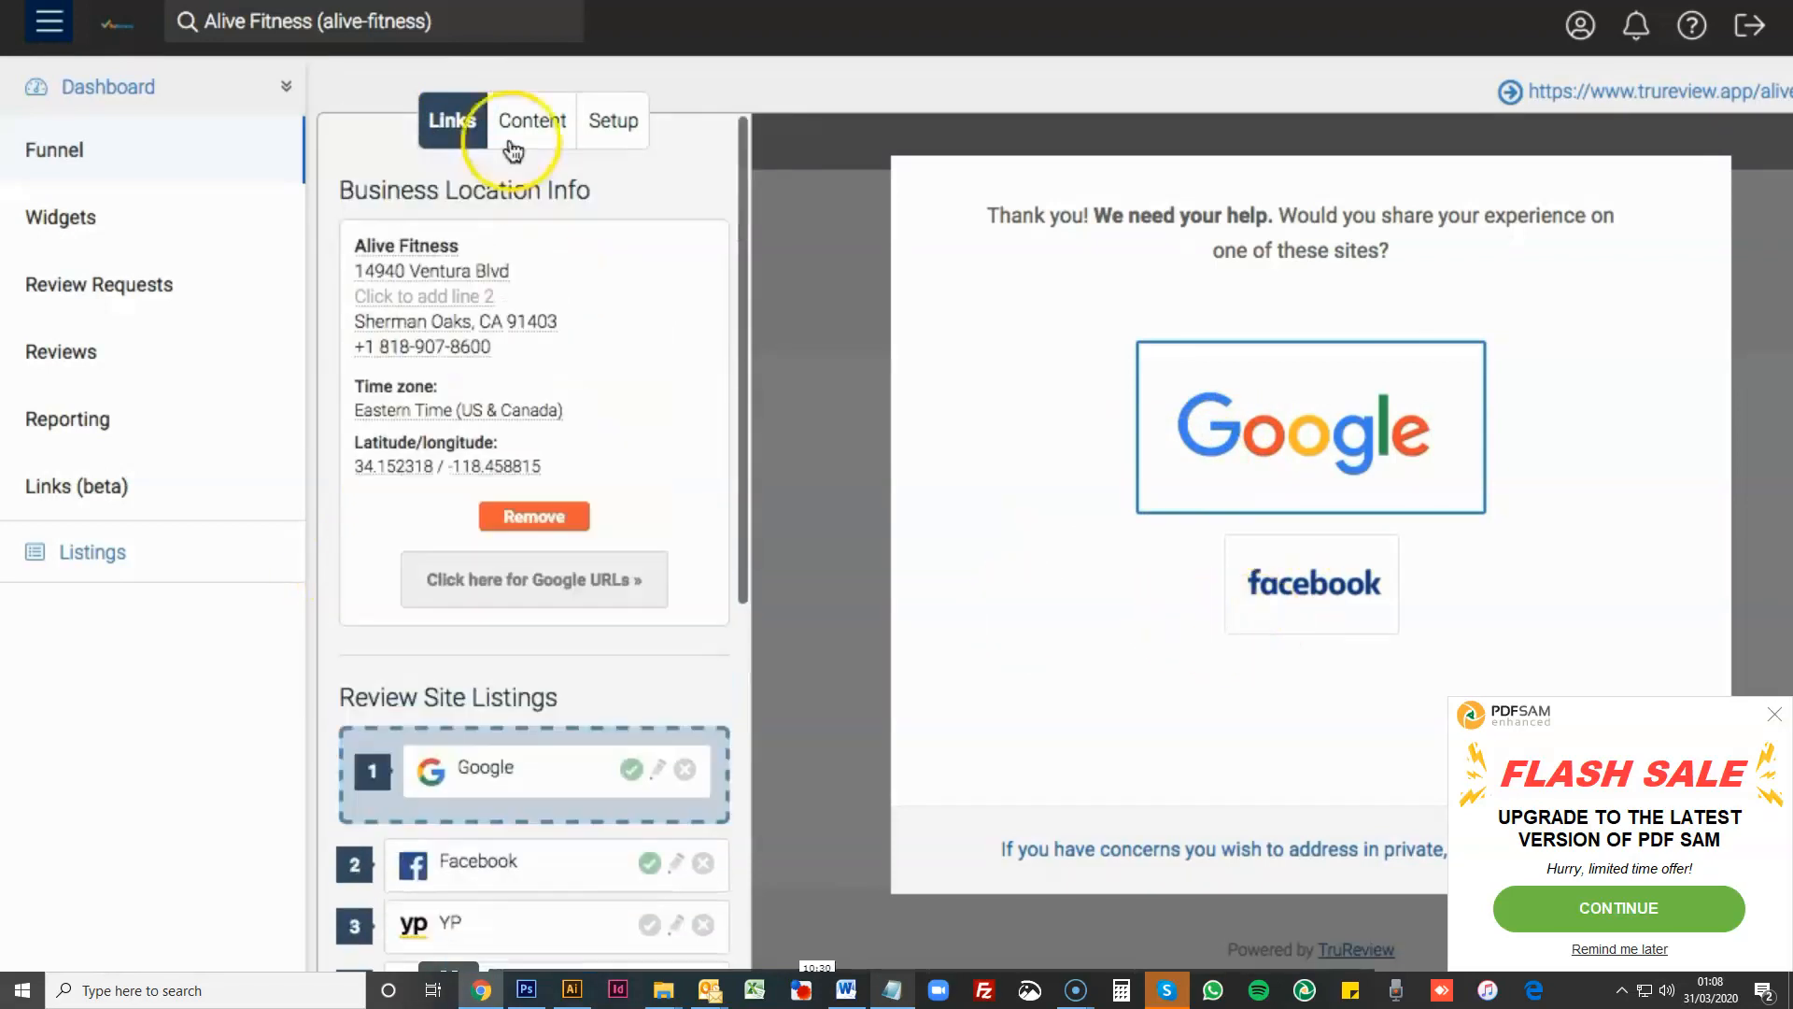
# - Reopen the content settings, compare the threshold and public review request message with the preview's review prompt, and close that prompt
pyautogui.click(521, 126)
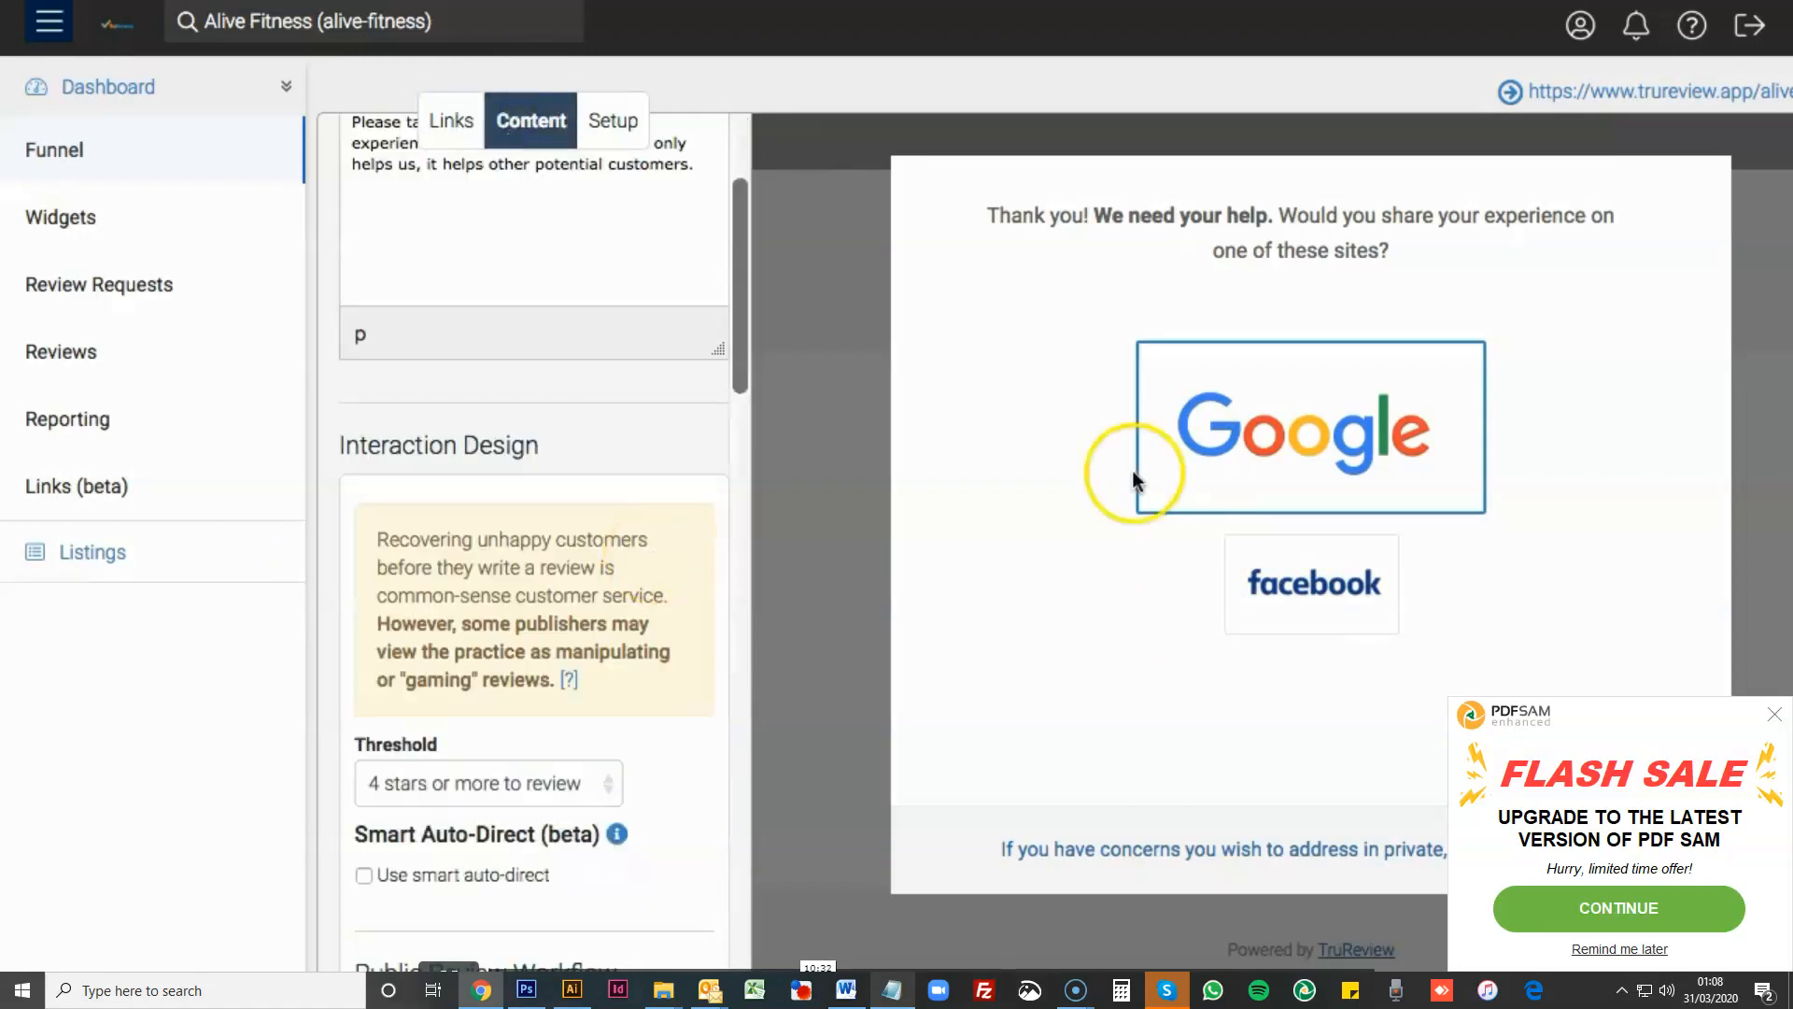
pyautogui.scroll(-3, 631, 546)
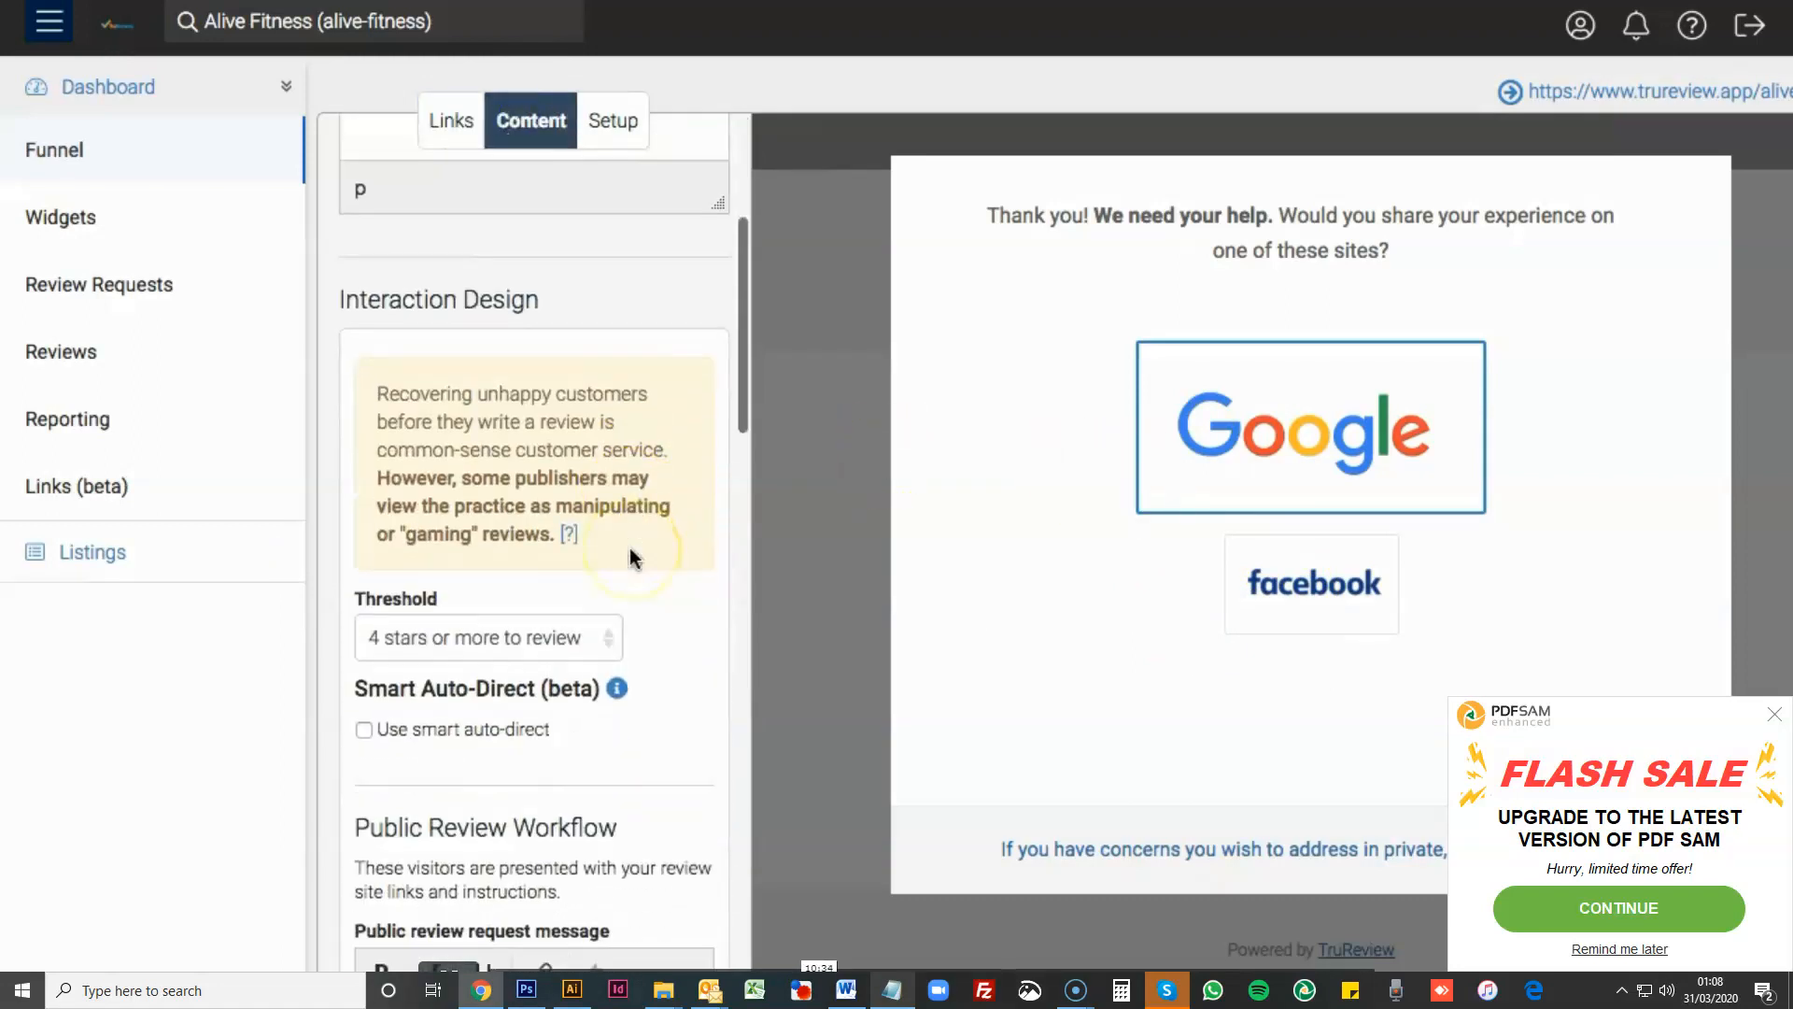
pyautogui.scroll(-1, 560, 570)
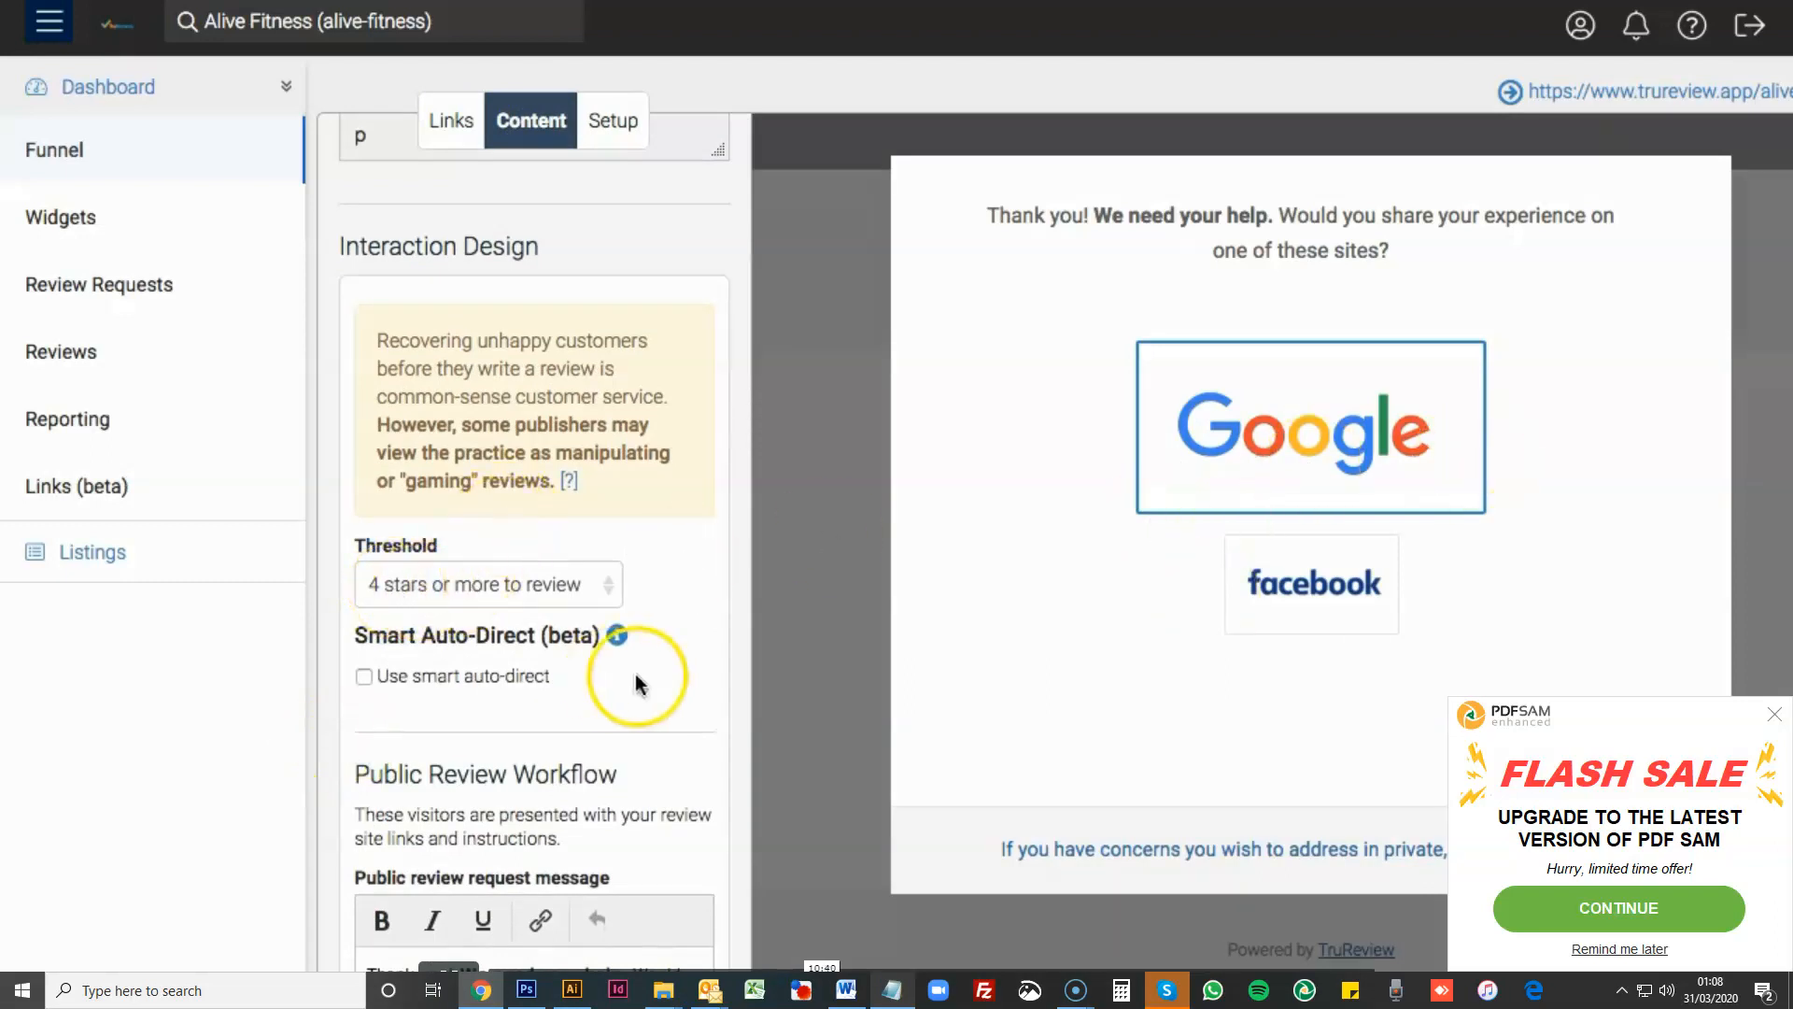
pyautogui.scroll(-4, 636, 674)
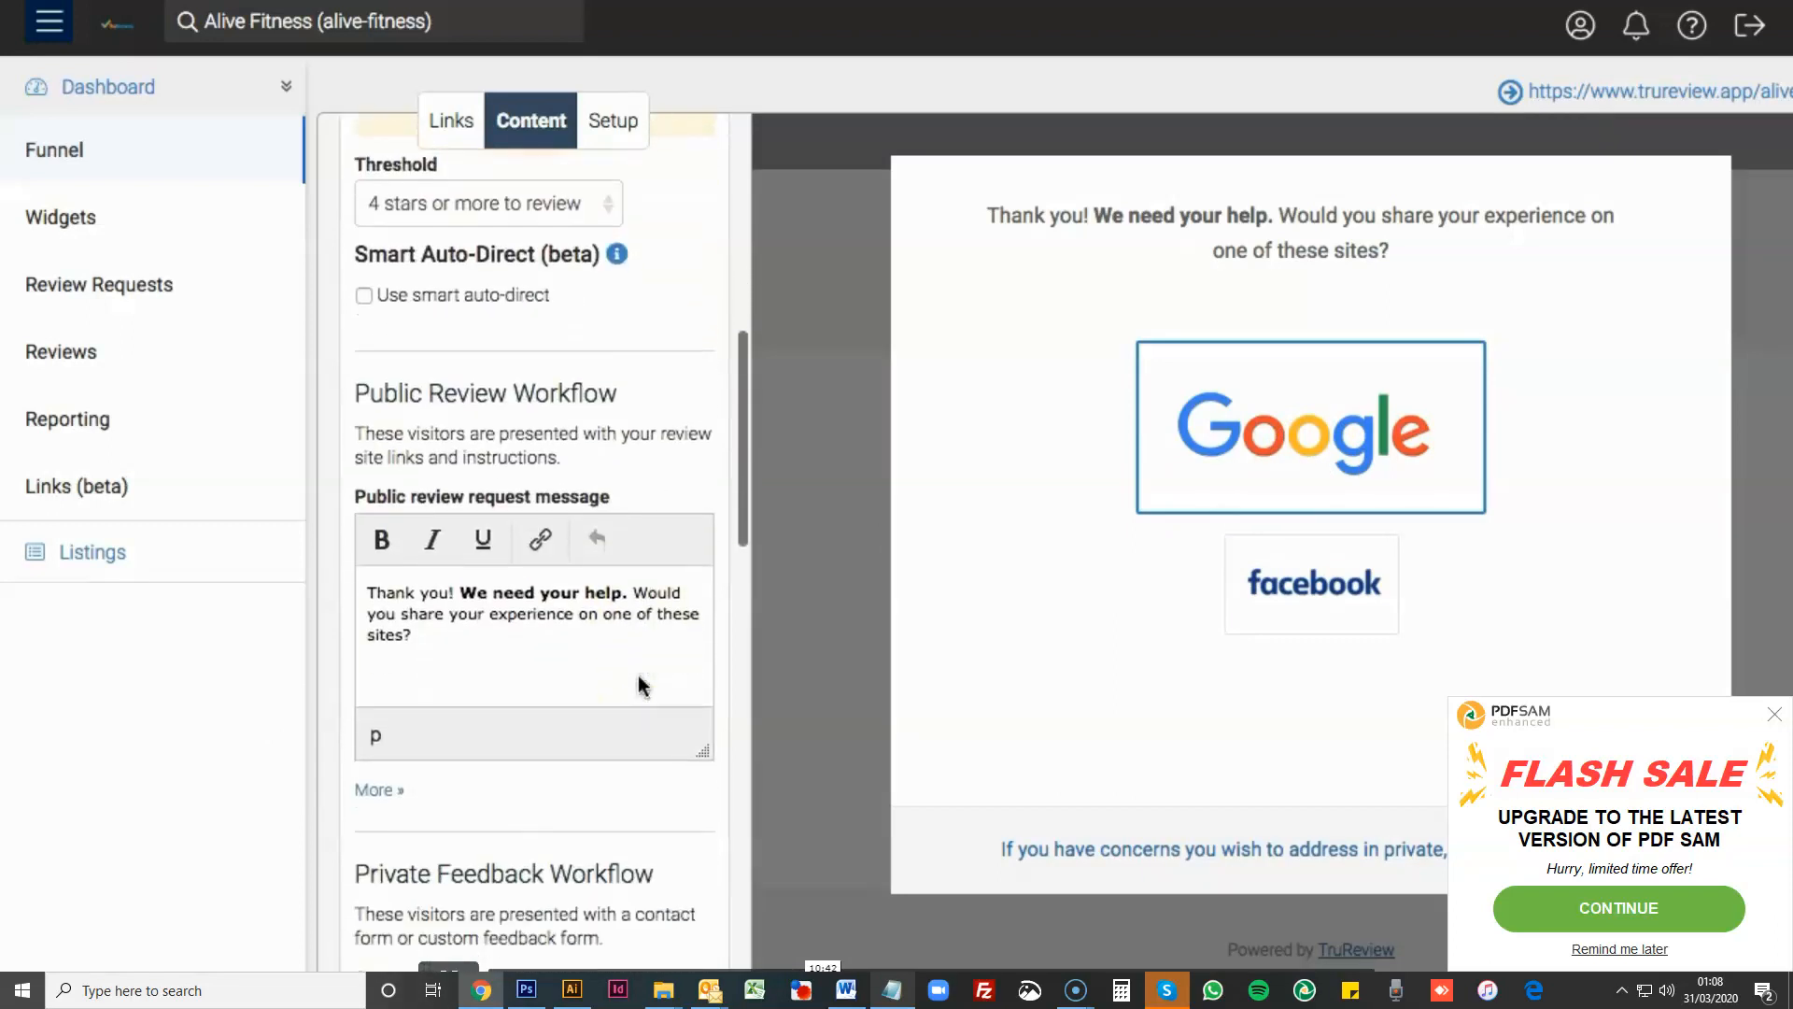
pyautogui.scroll(-1, 639, 676)
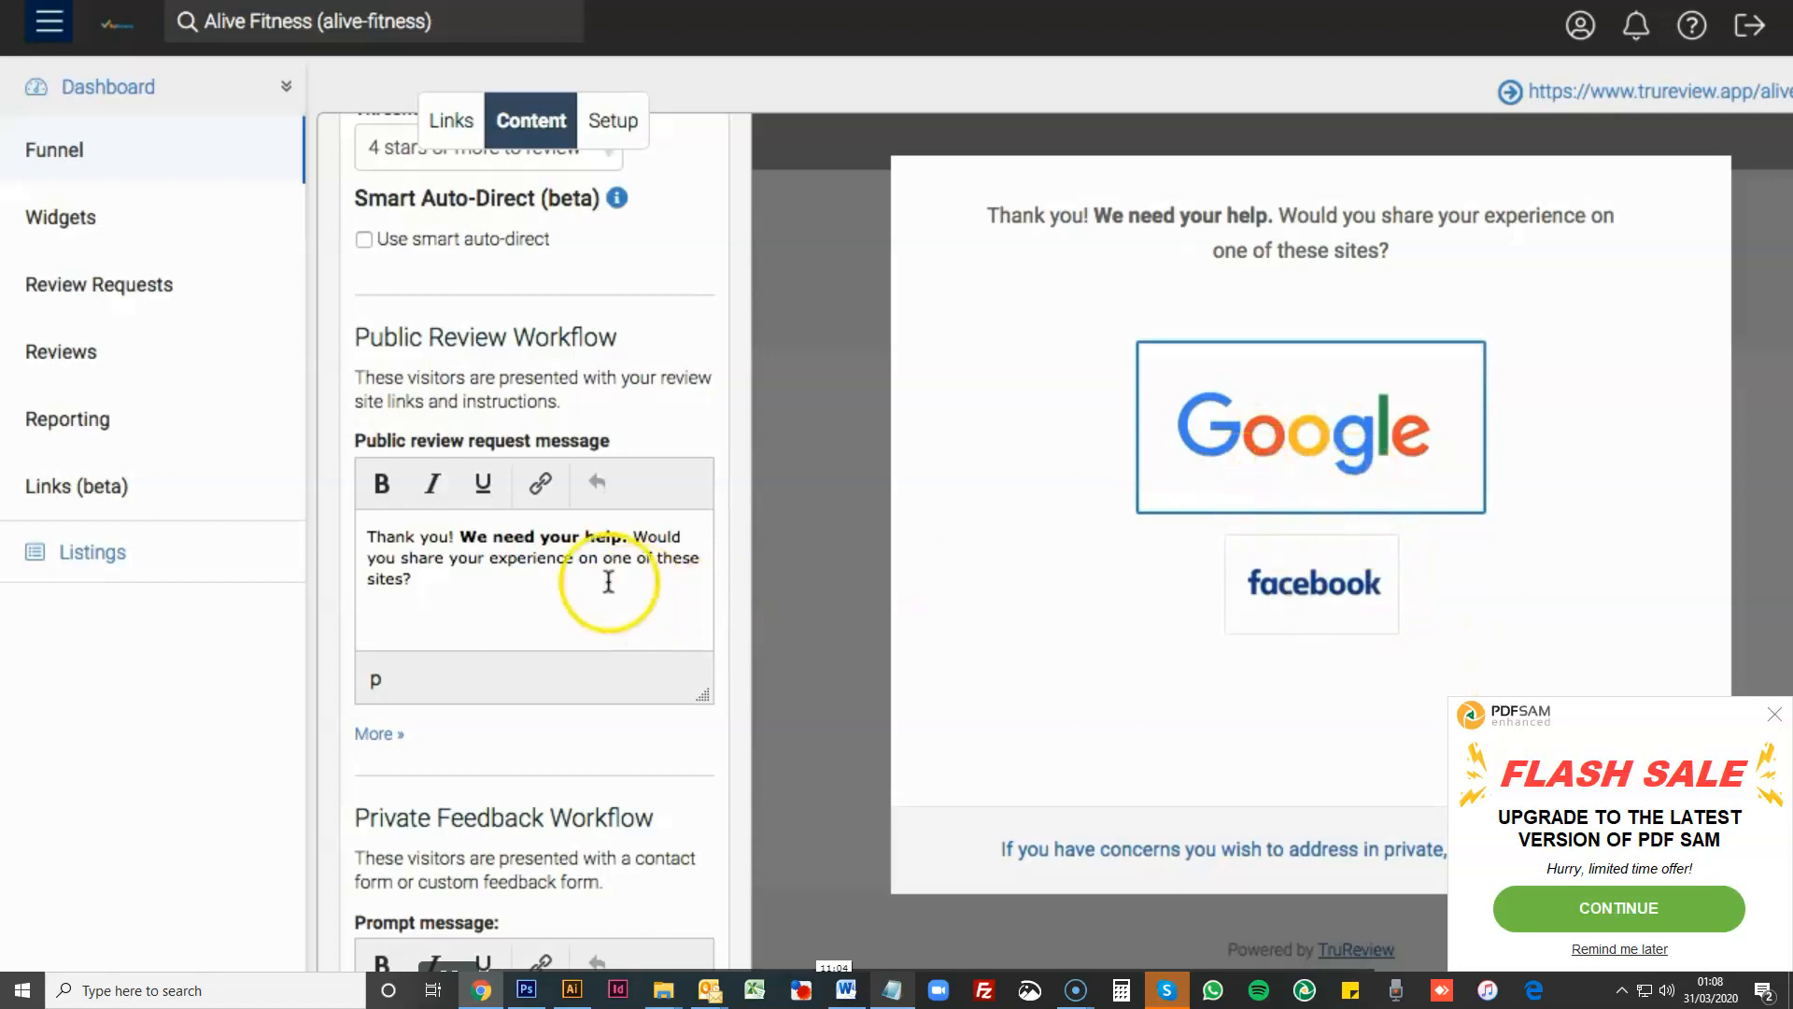
pyautogui.scroll(-1, 615, 603)
pyautogui.scroll(2, 615, 602)
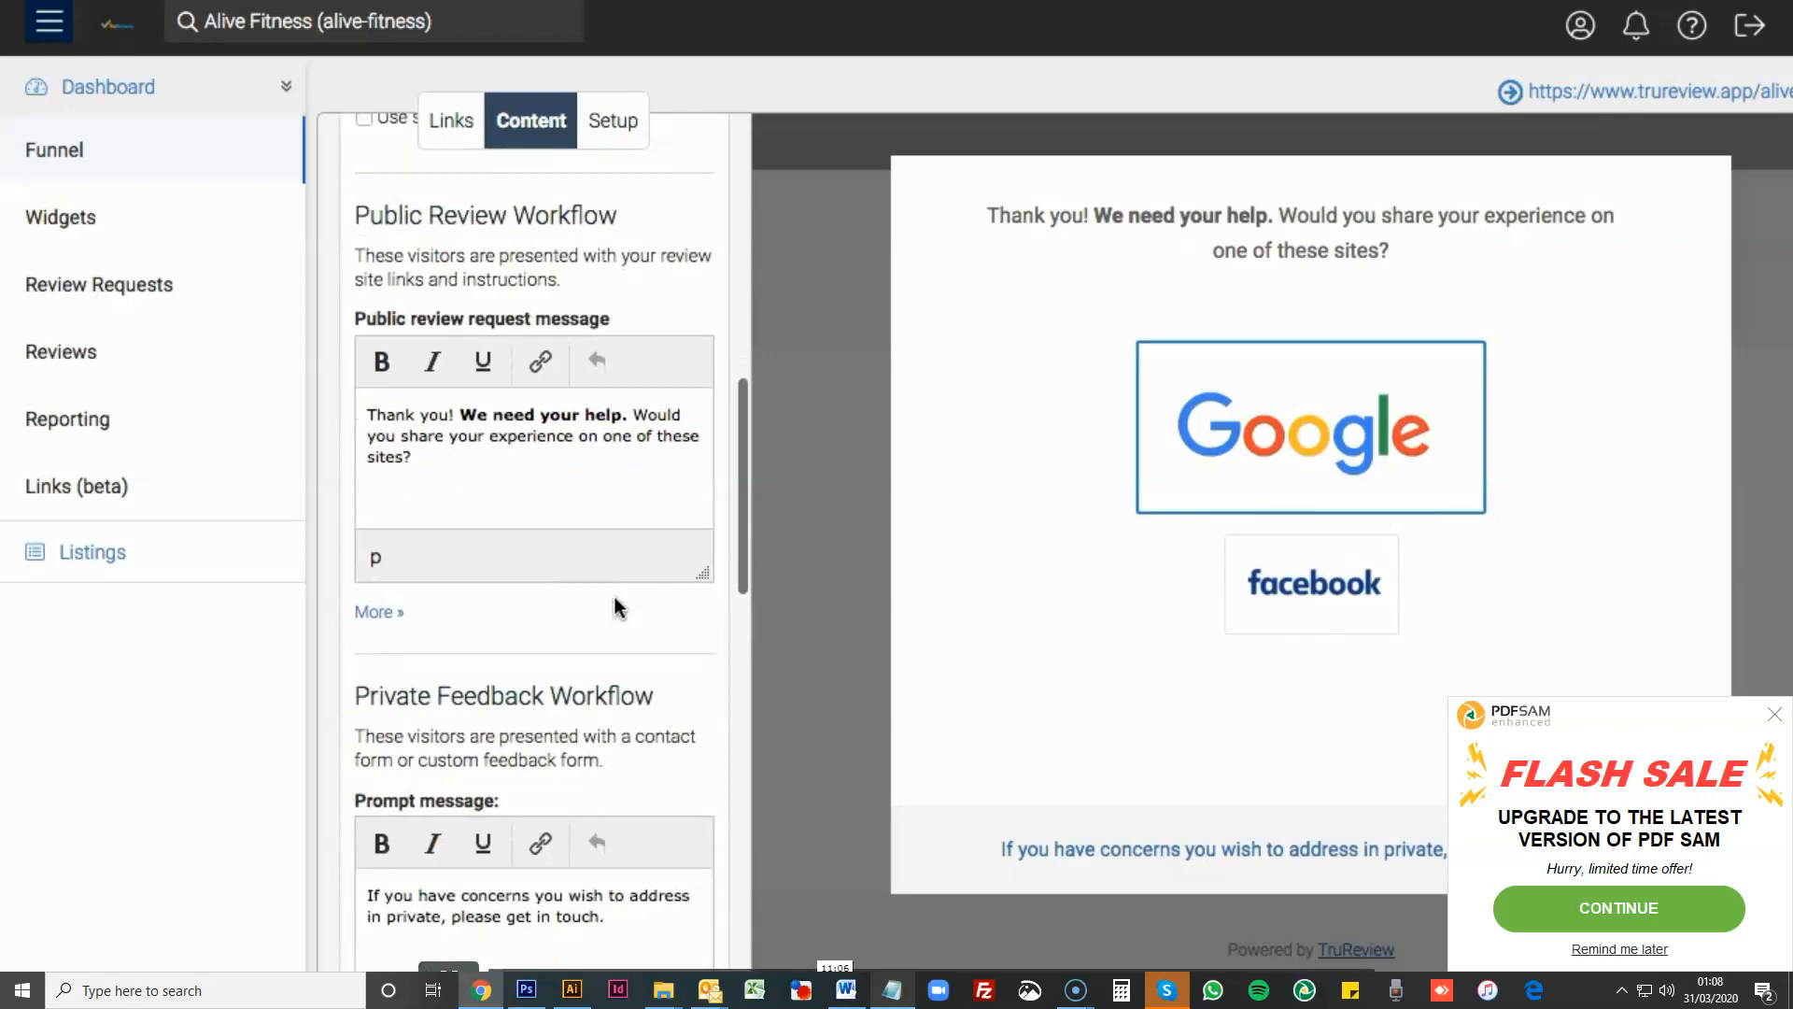
pyautogui.scroll(3, 613, 598)
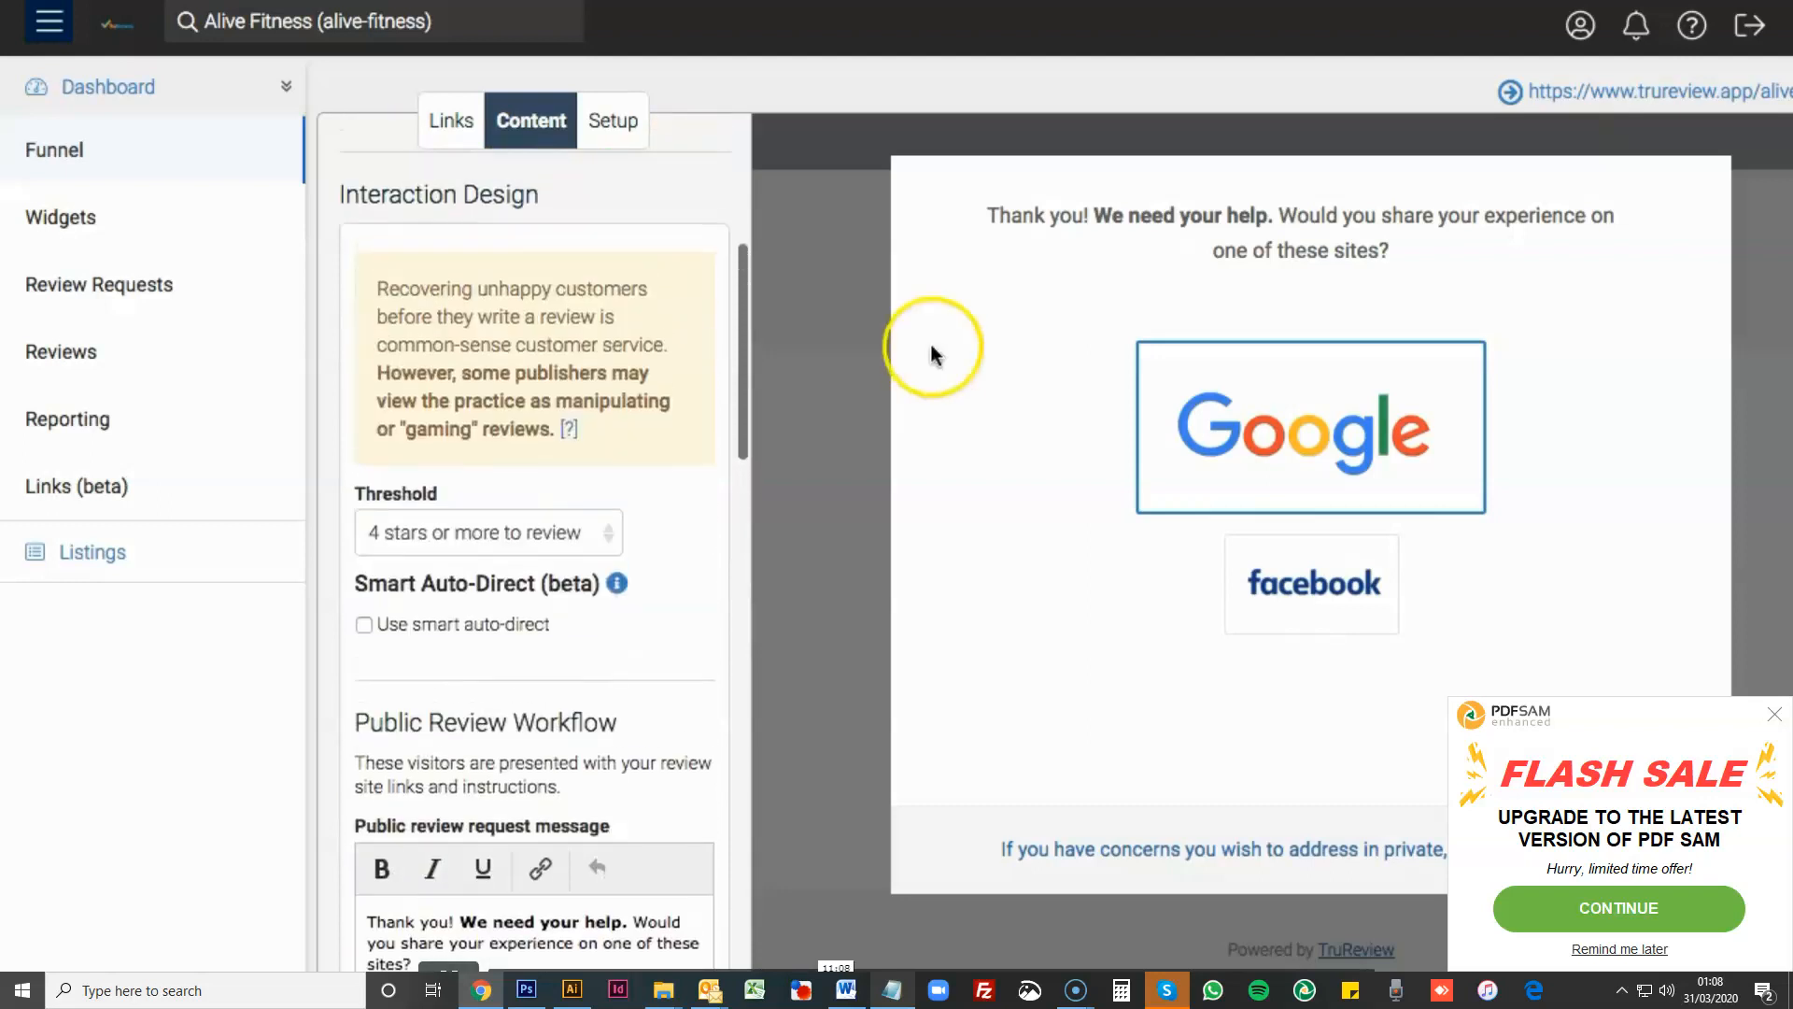
pyautogui.scroll(5, 523, 469)
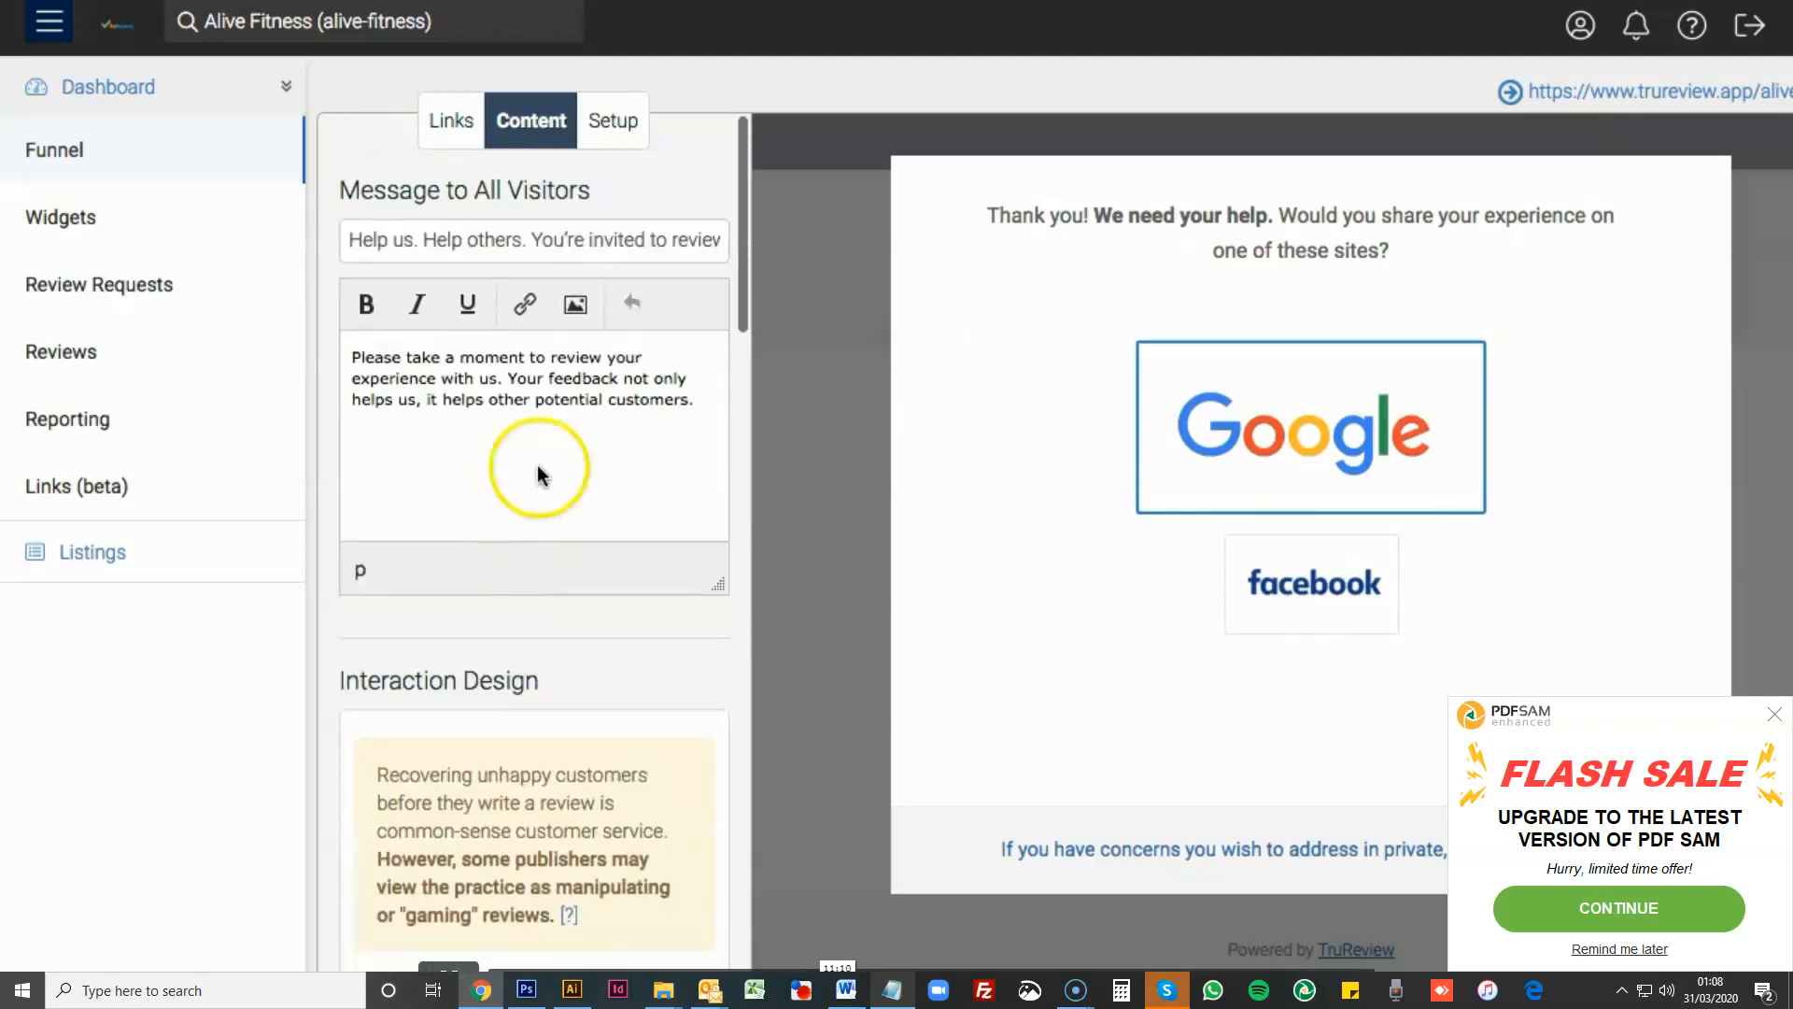
pyautogui.click(805, 577)
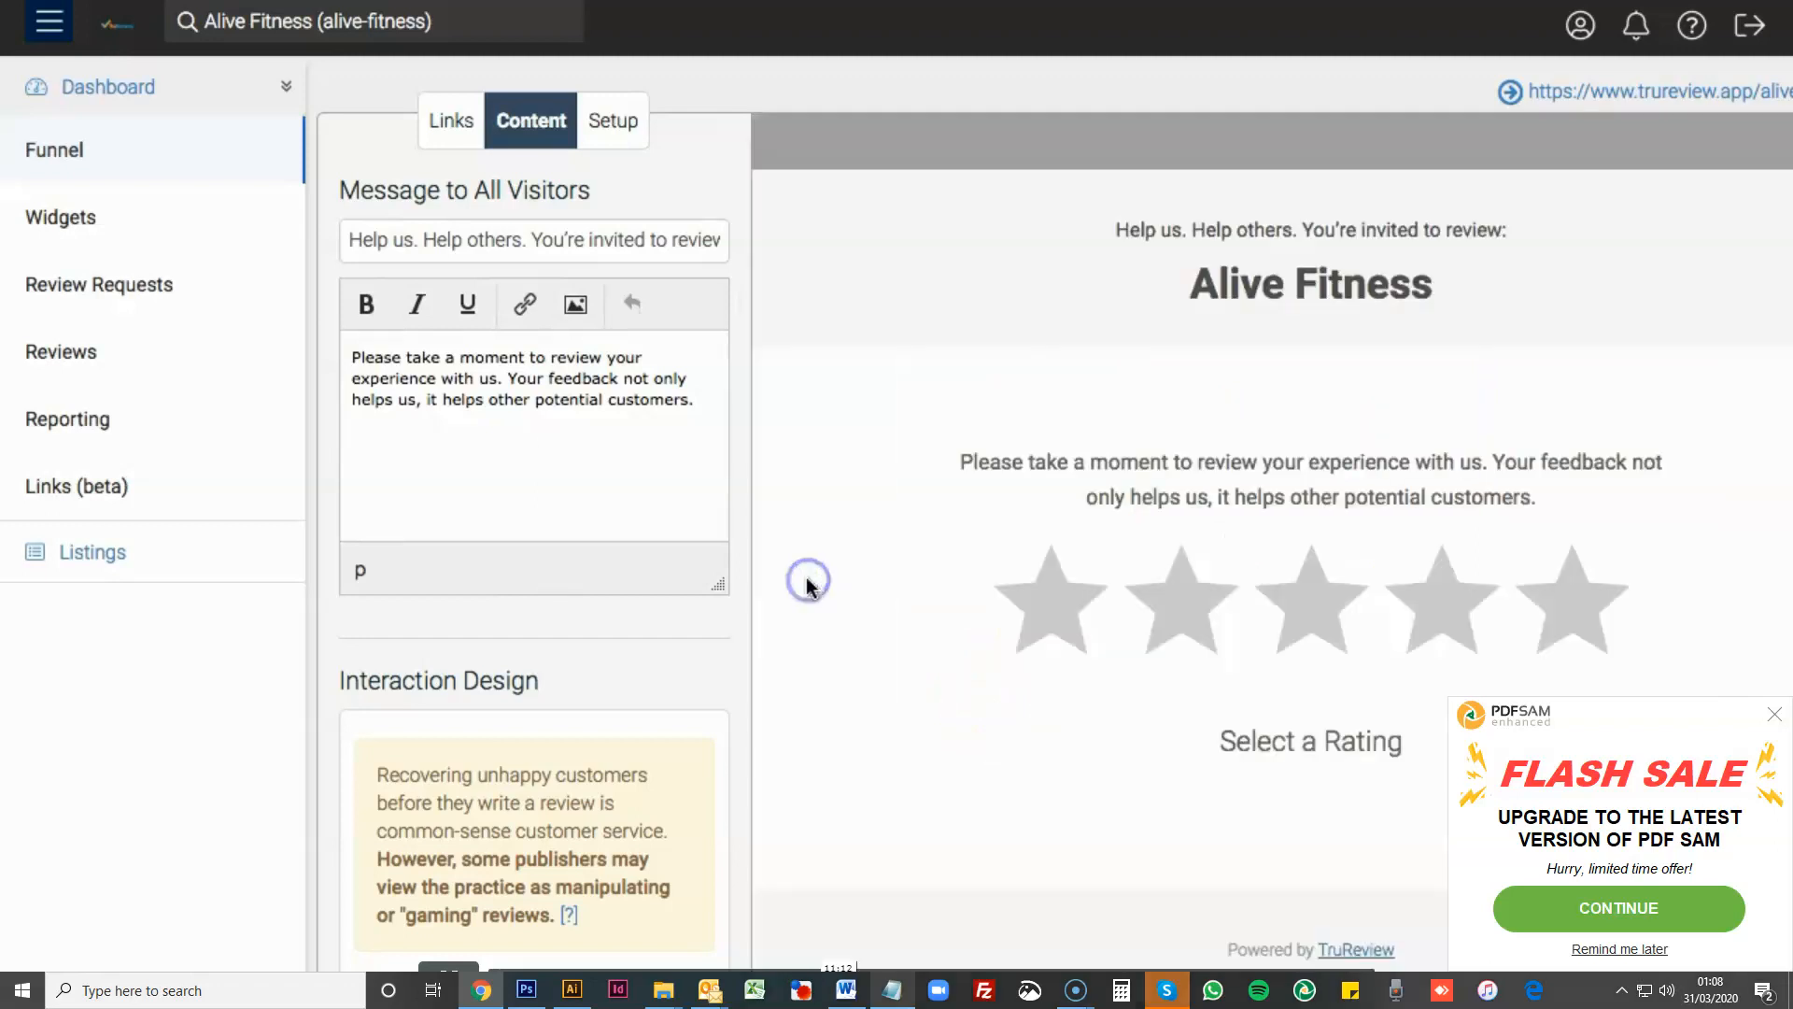
# - Give a three-star rating in the page preview and find the Private Feedback Workflow section in the content settings
pyautogui.scroll(-5, 530, 635)
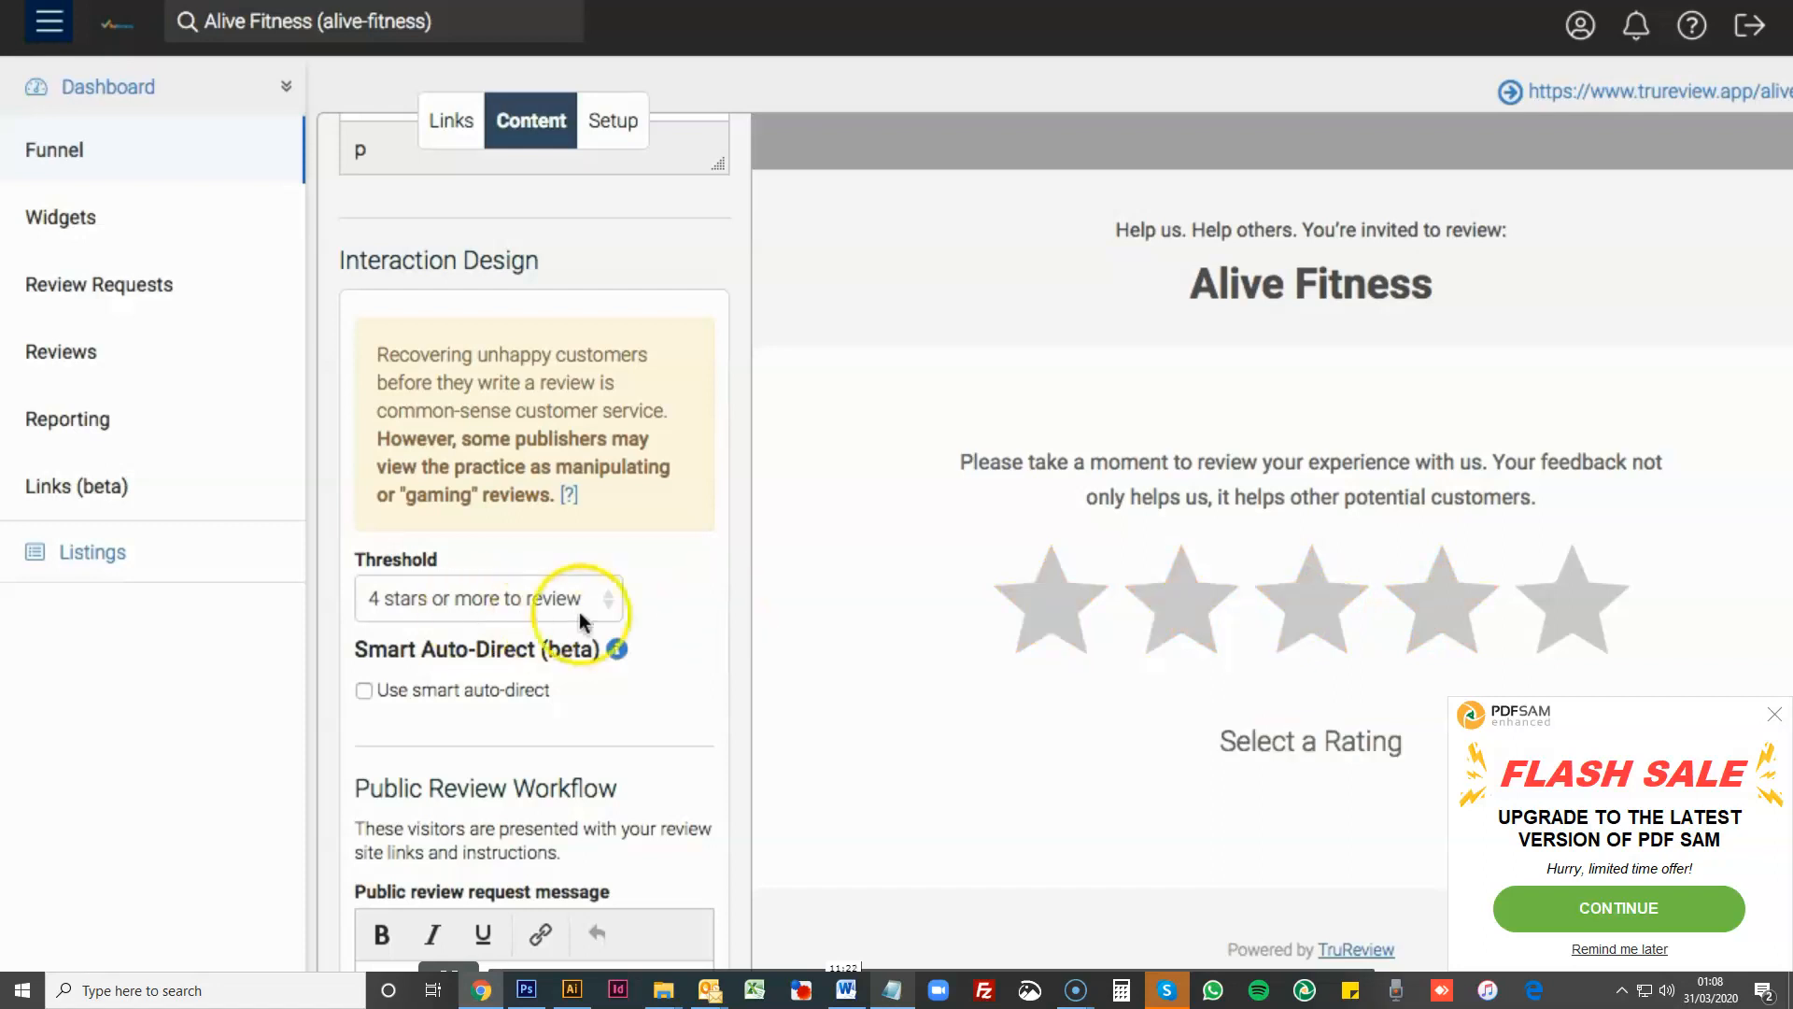
pyautogui.click(1310, 609)
pyautogui.scroll(-2, 523, 664)
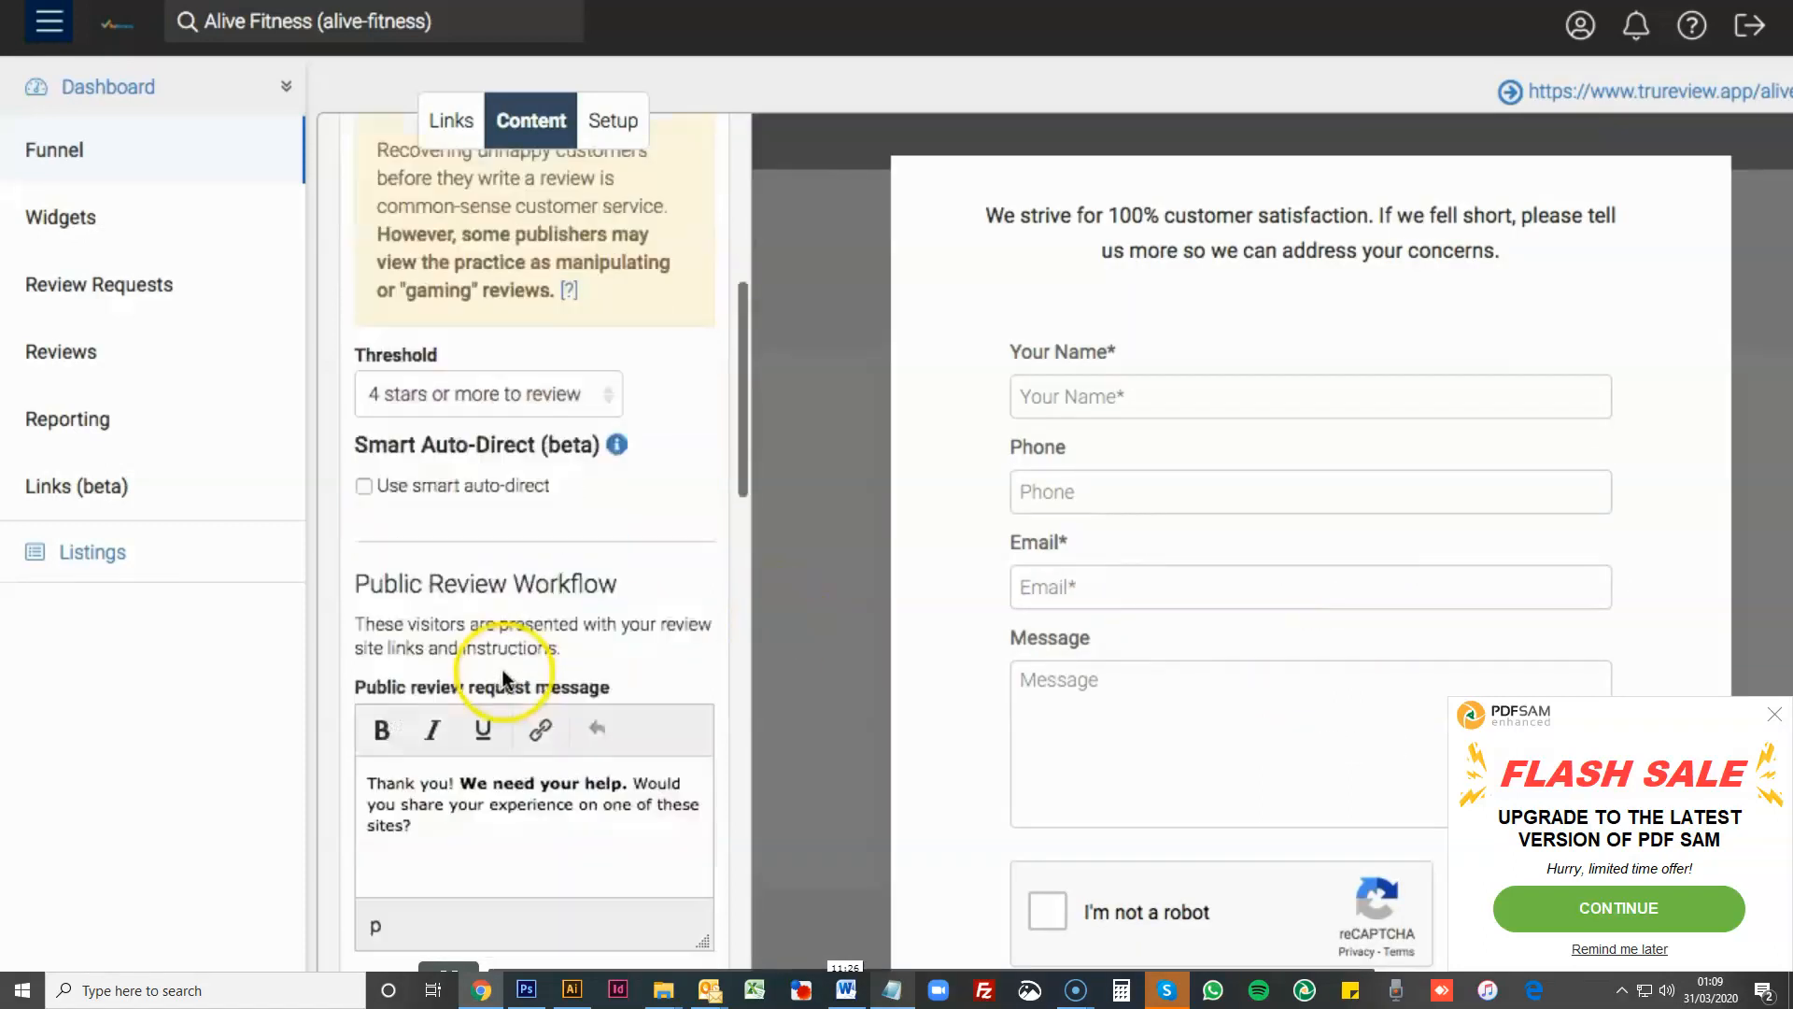
pyautogui.scroll(-8, 503, 676)
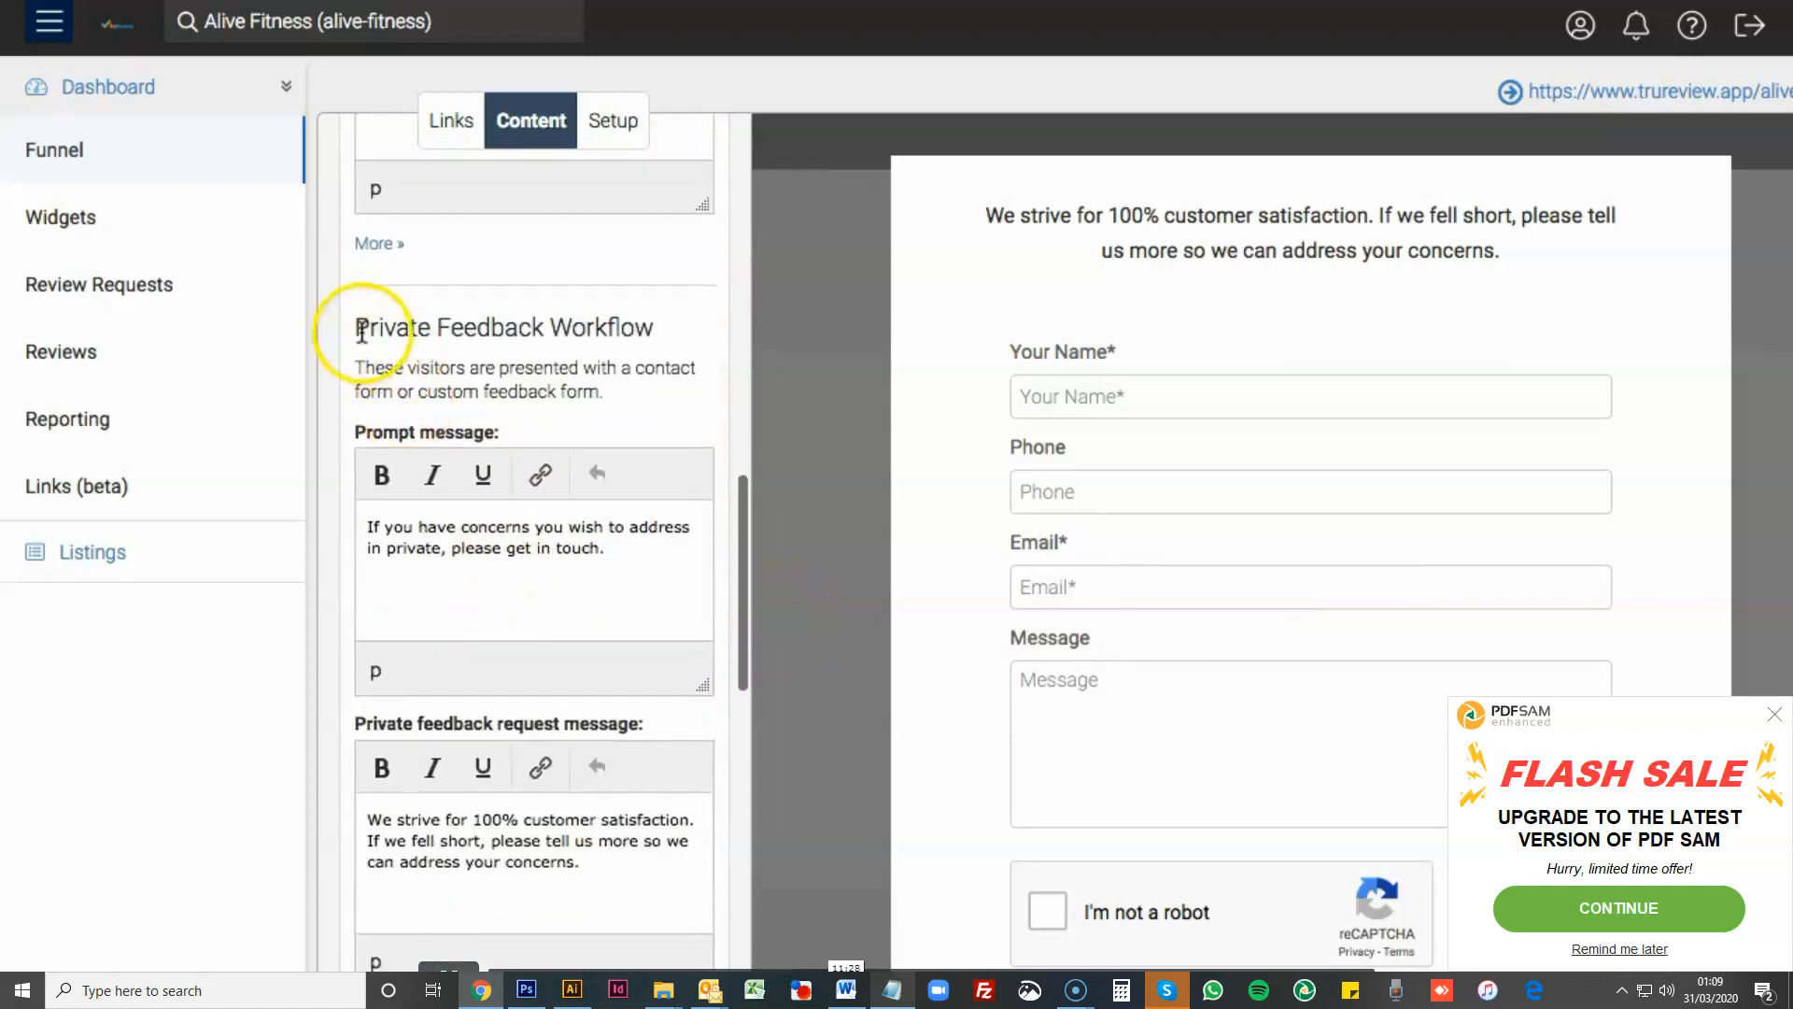
pyautogui.moveTo(361, 333); pyautogui.dragTo(648, 320)
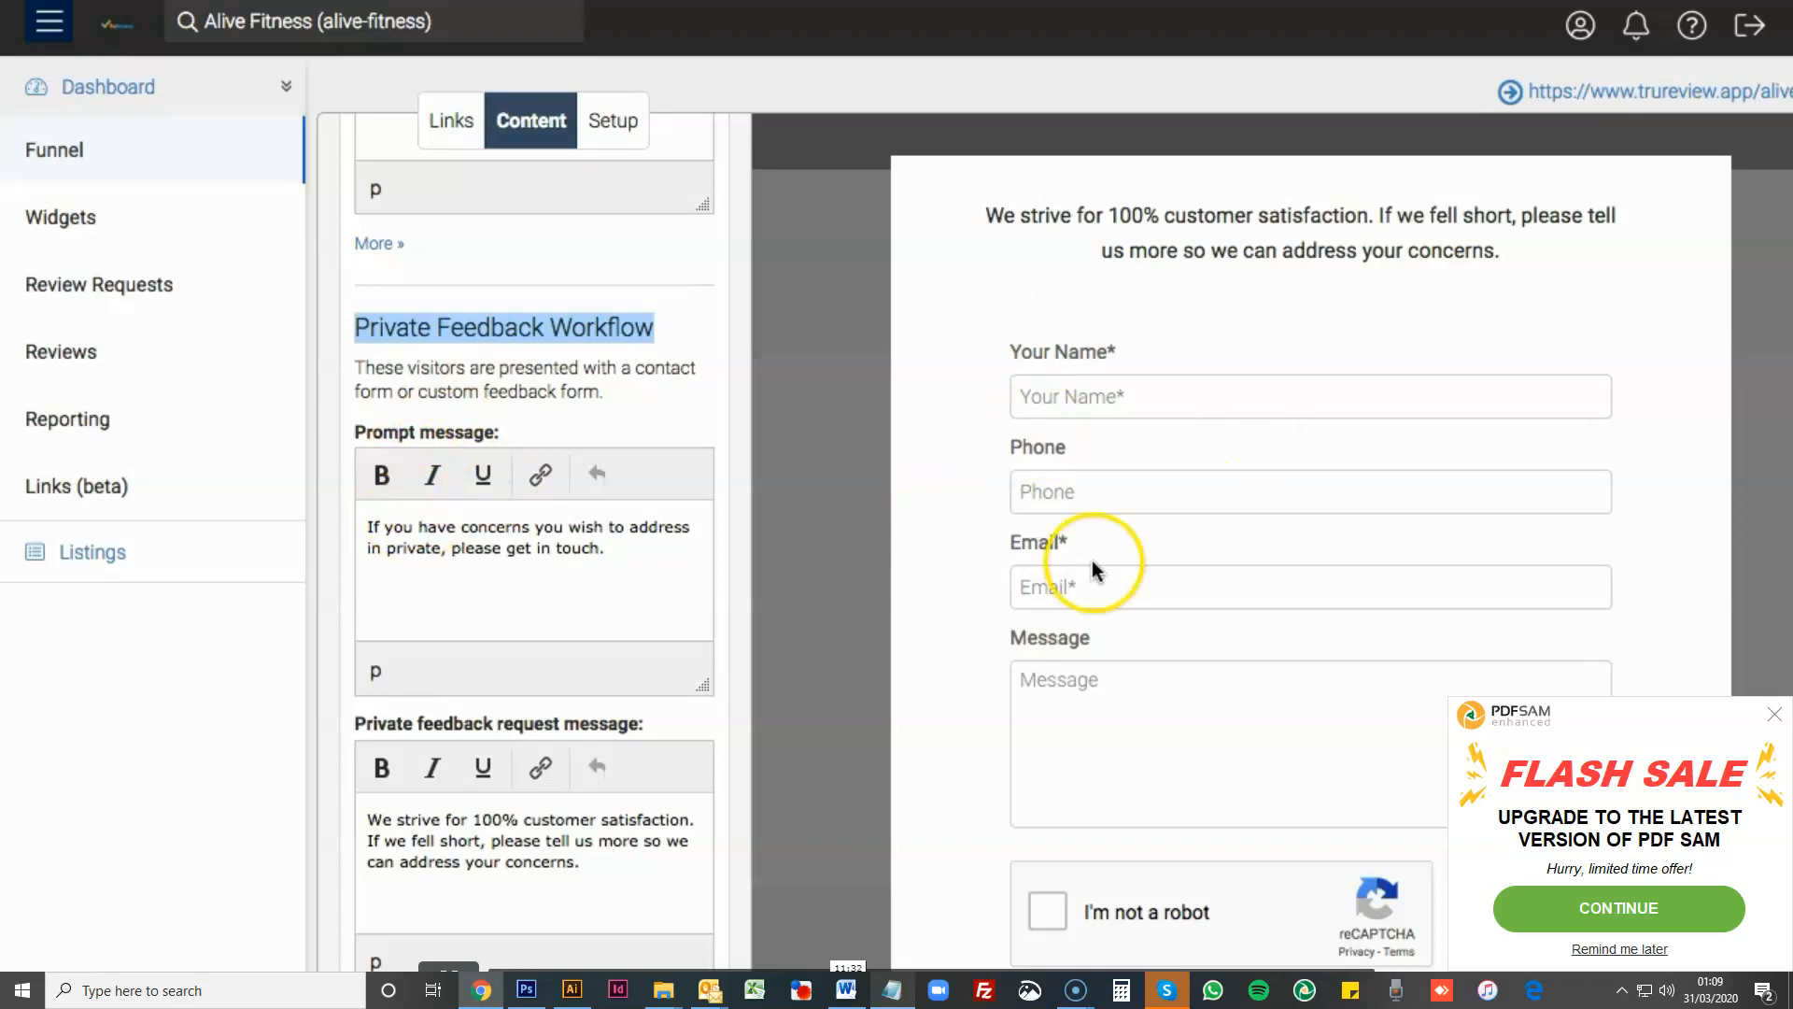
# - Look over the preview's contact form and compare the public review and private feedback workflow settings
pyautogui.scroll(-1, 1089, 569)
pyautogui.scroll(1, 1117, 392)
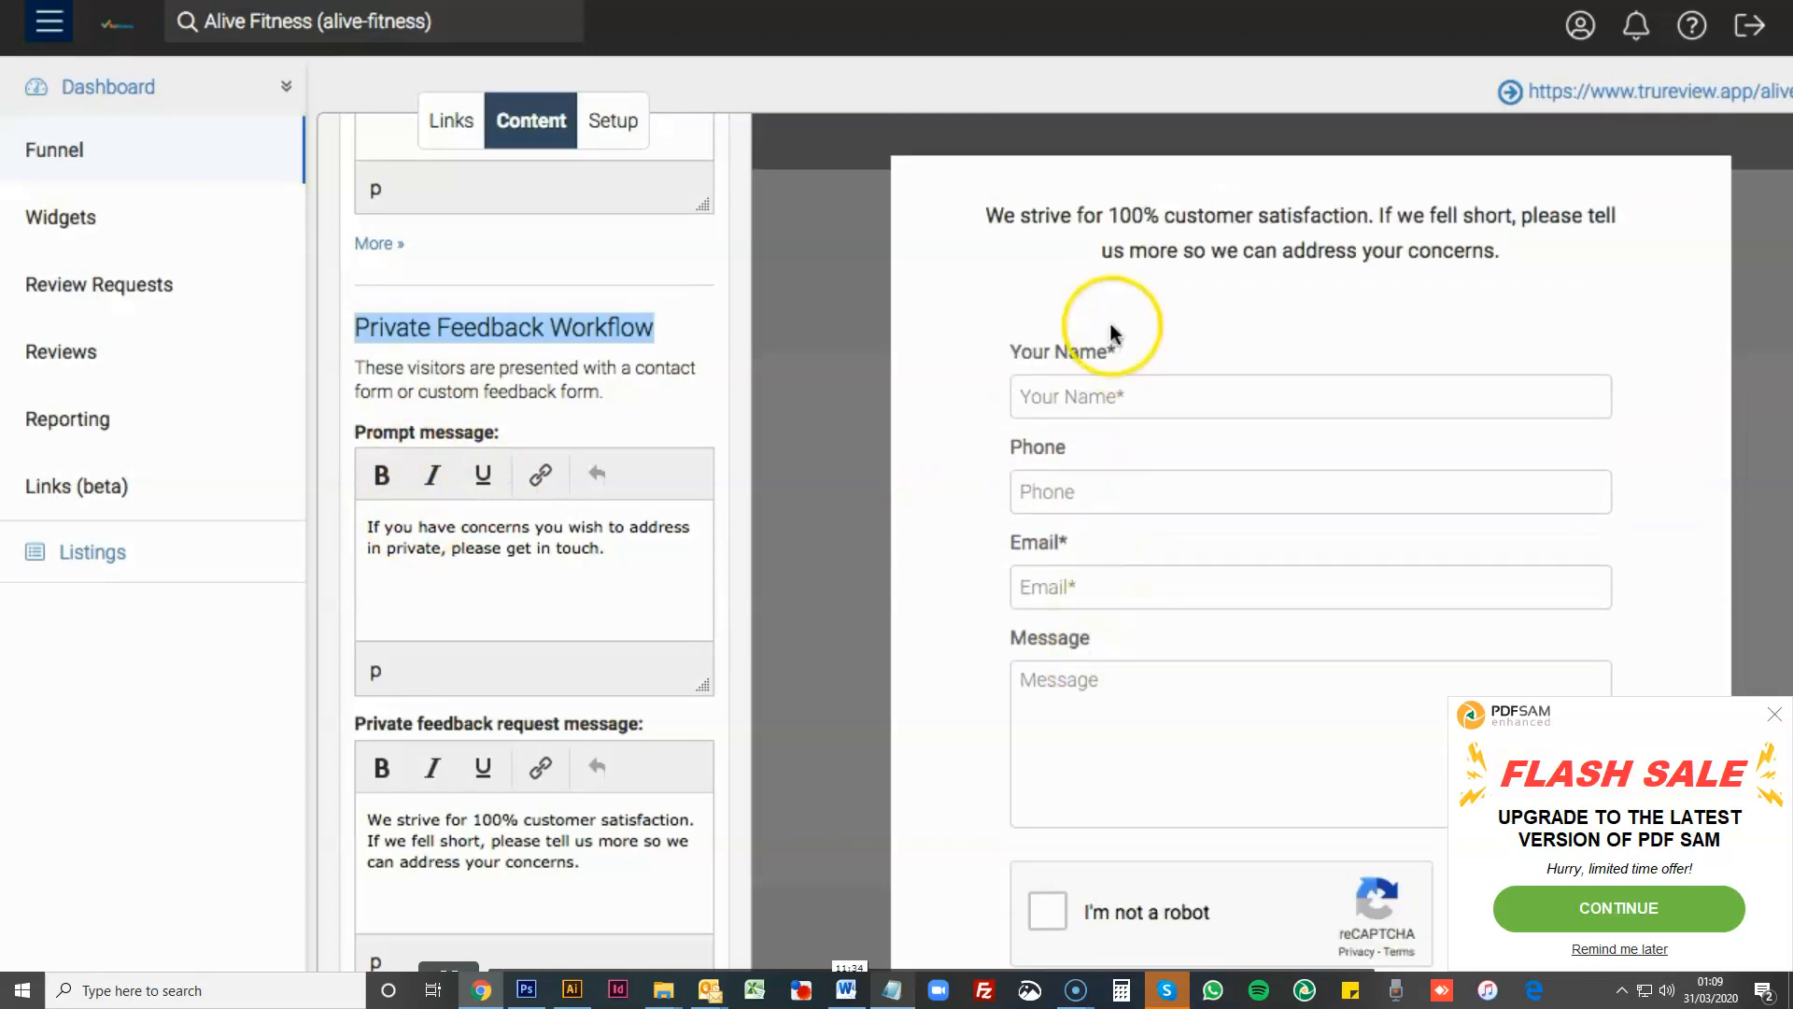
pyautogui.scroll(-1, 1088, 289)
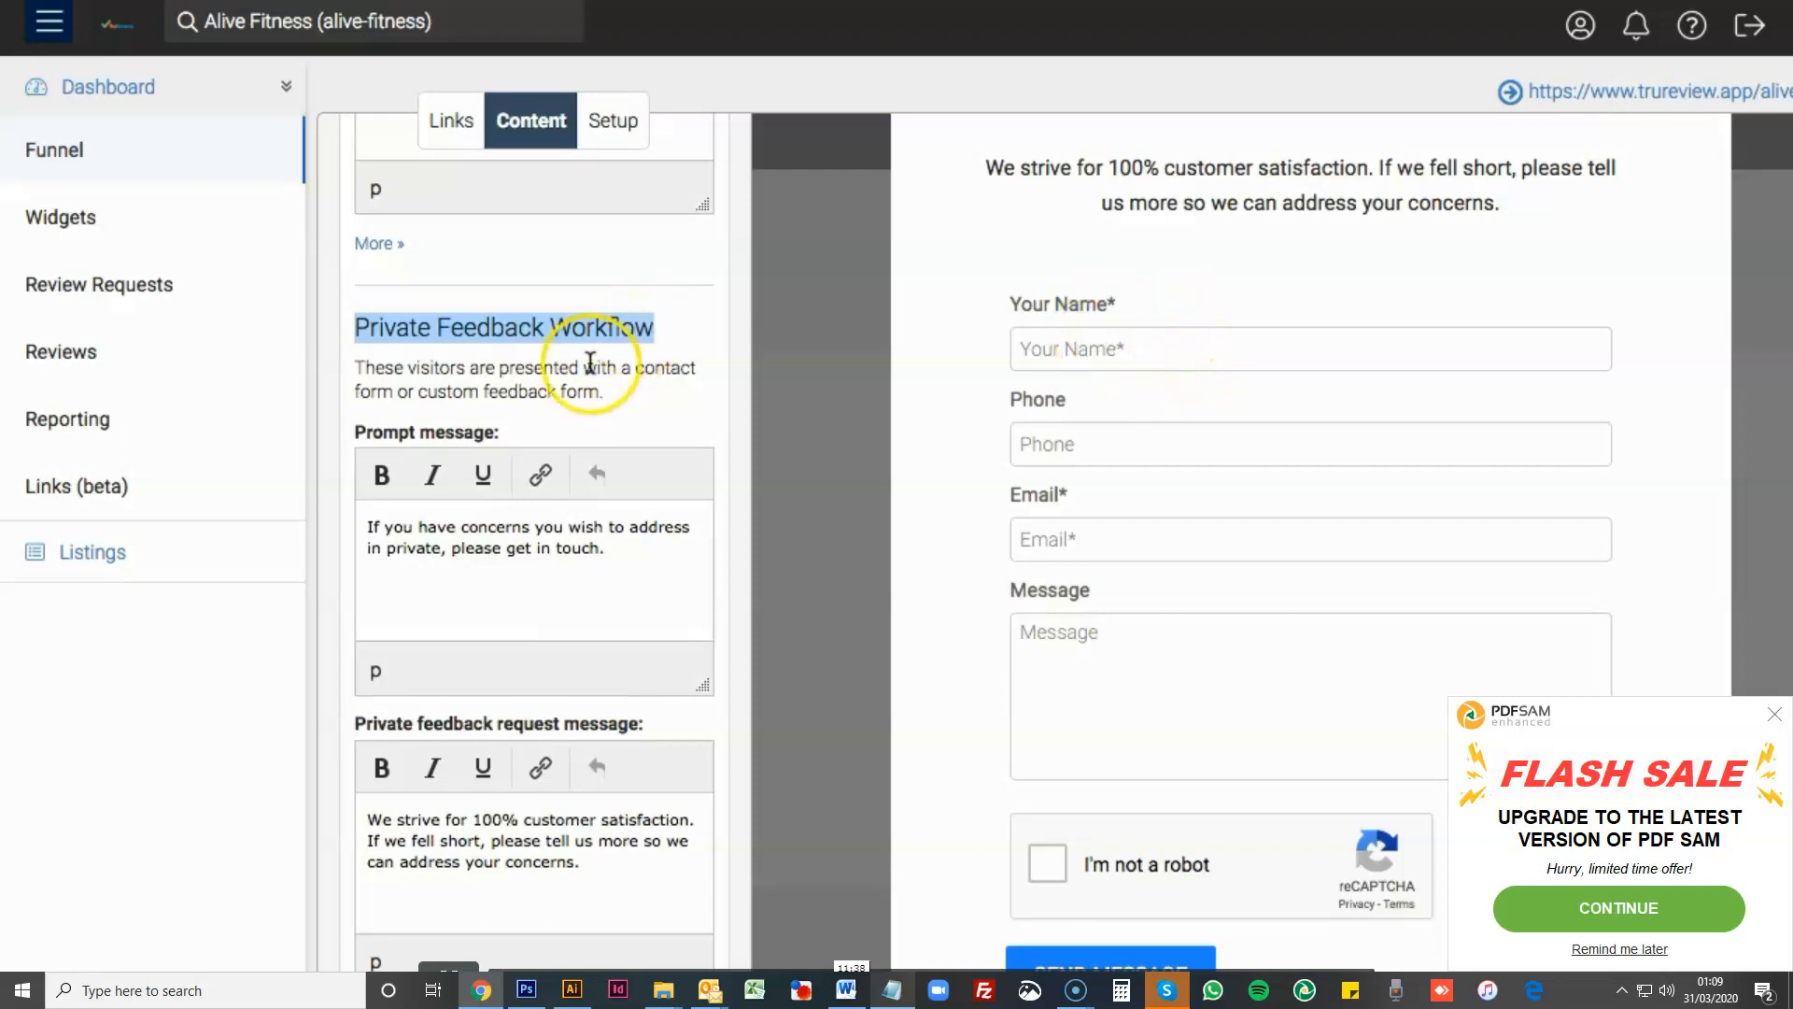
pyautogui.scroll(2, 590, 362)
pyautogui.scroll(6, 591, 363)
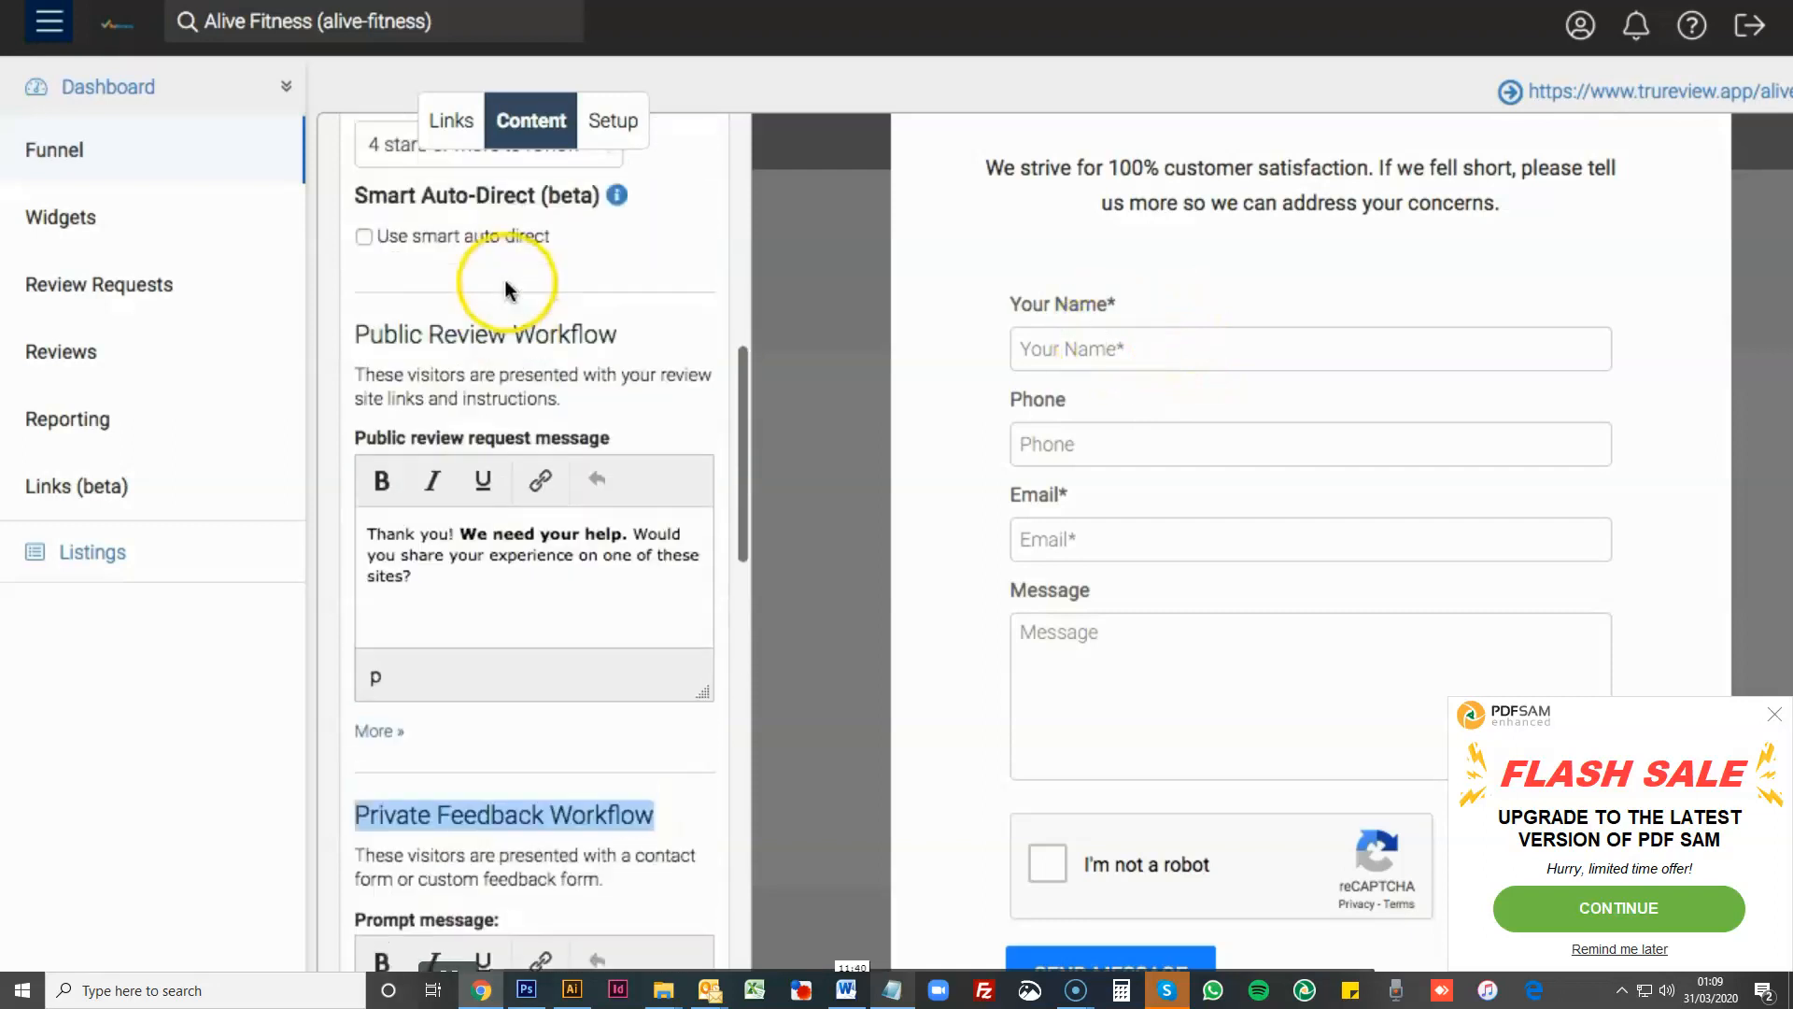
pyautogui.scroll(-7, 505, 308)
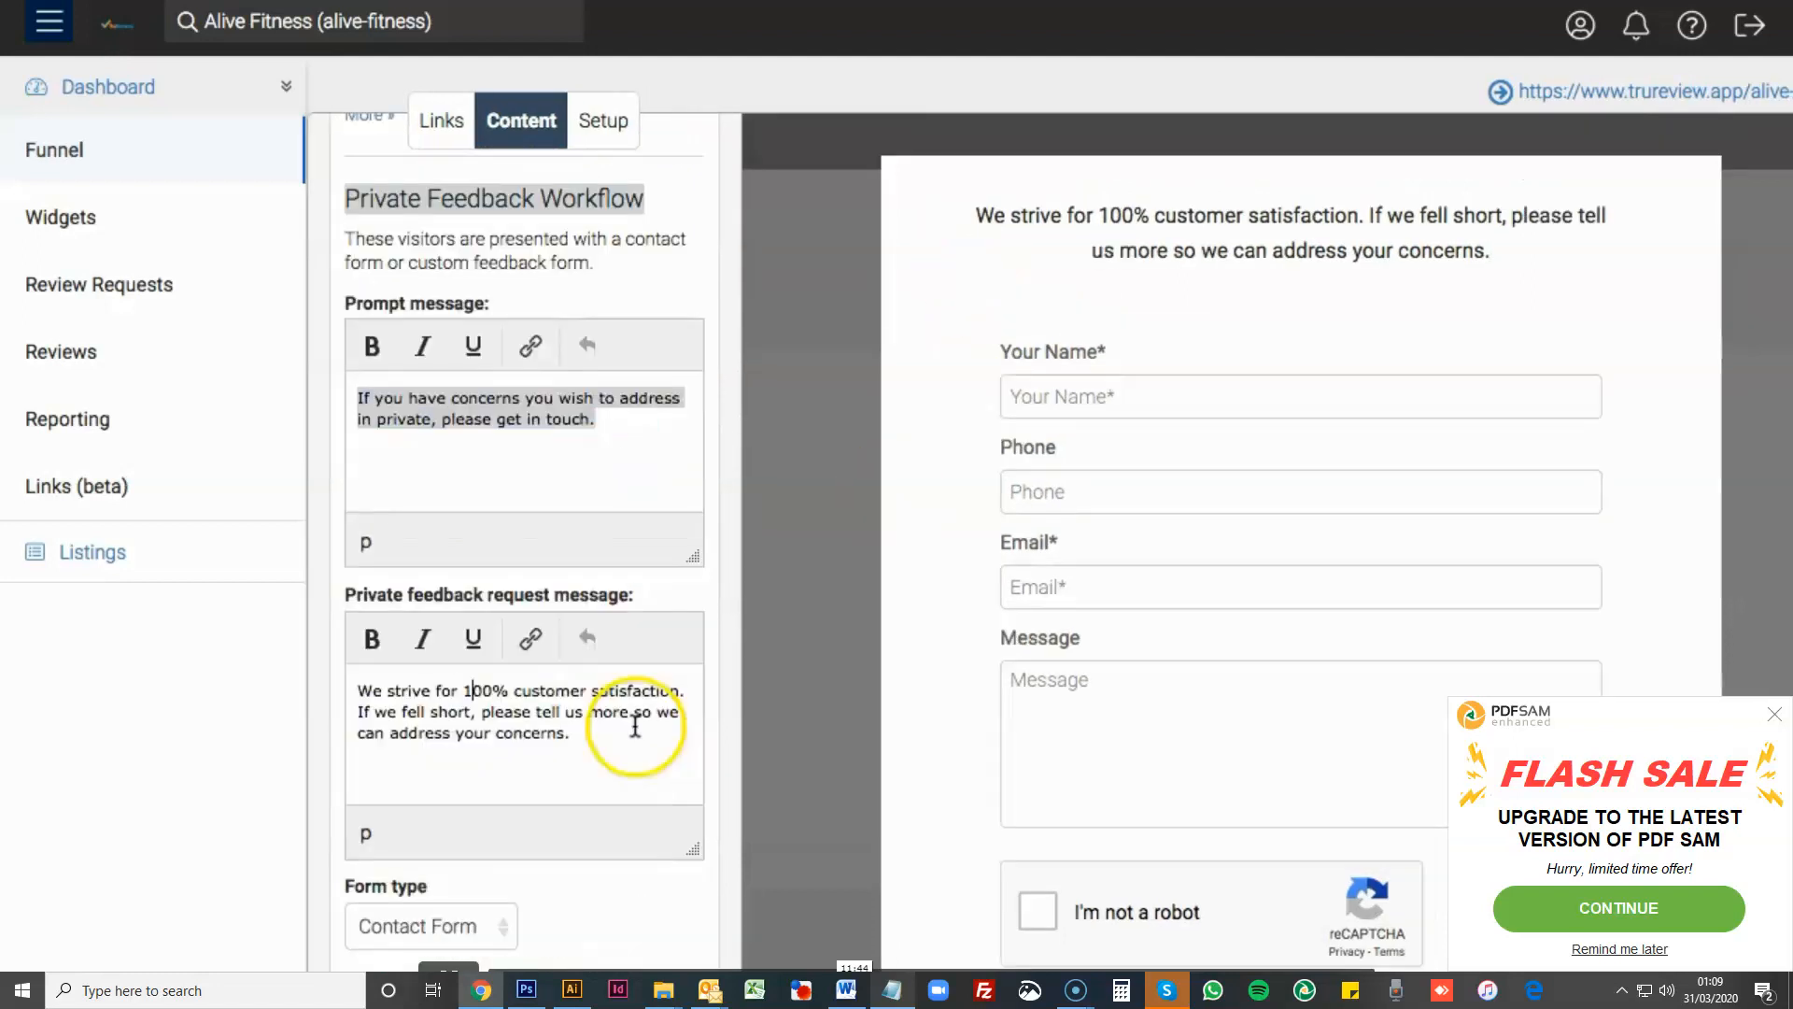
# - Highlight the private feedback request message and the matching text above the preview's contact form to compare them, then clear both selections
pyautogui.moveTo(570, 734); pyautogui.dragTo(380, 686)
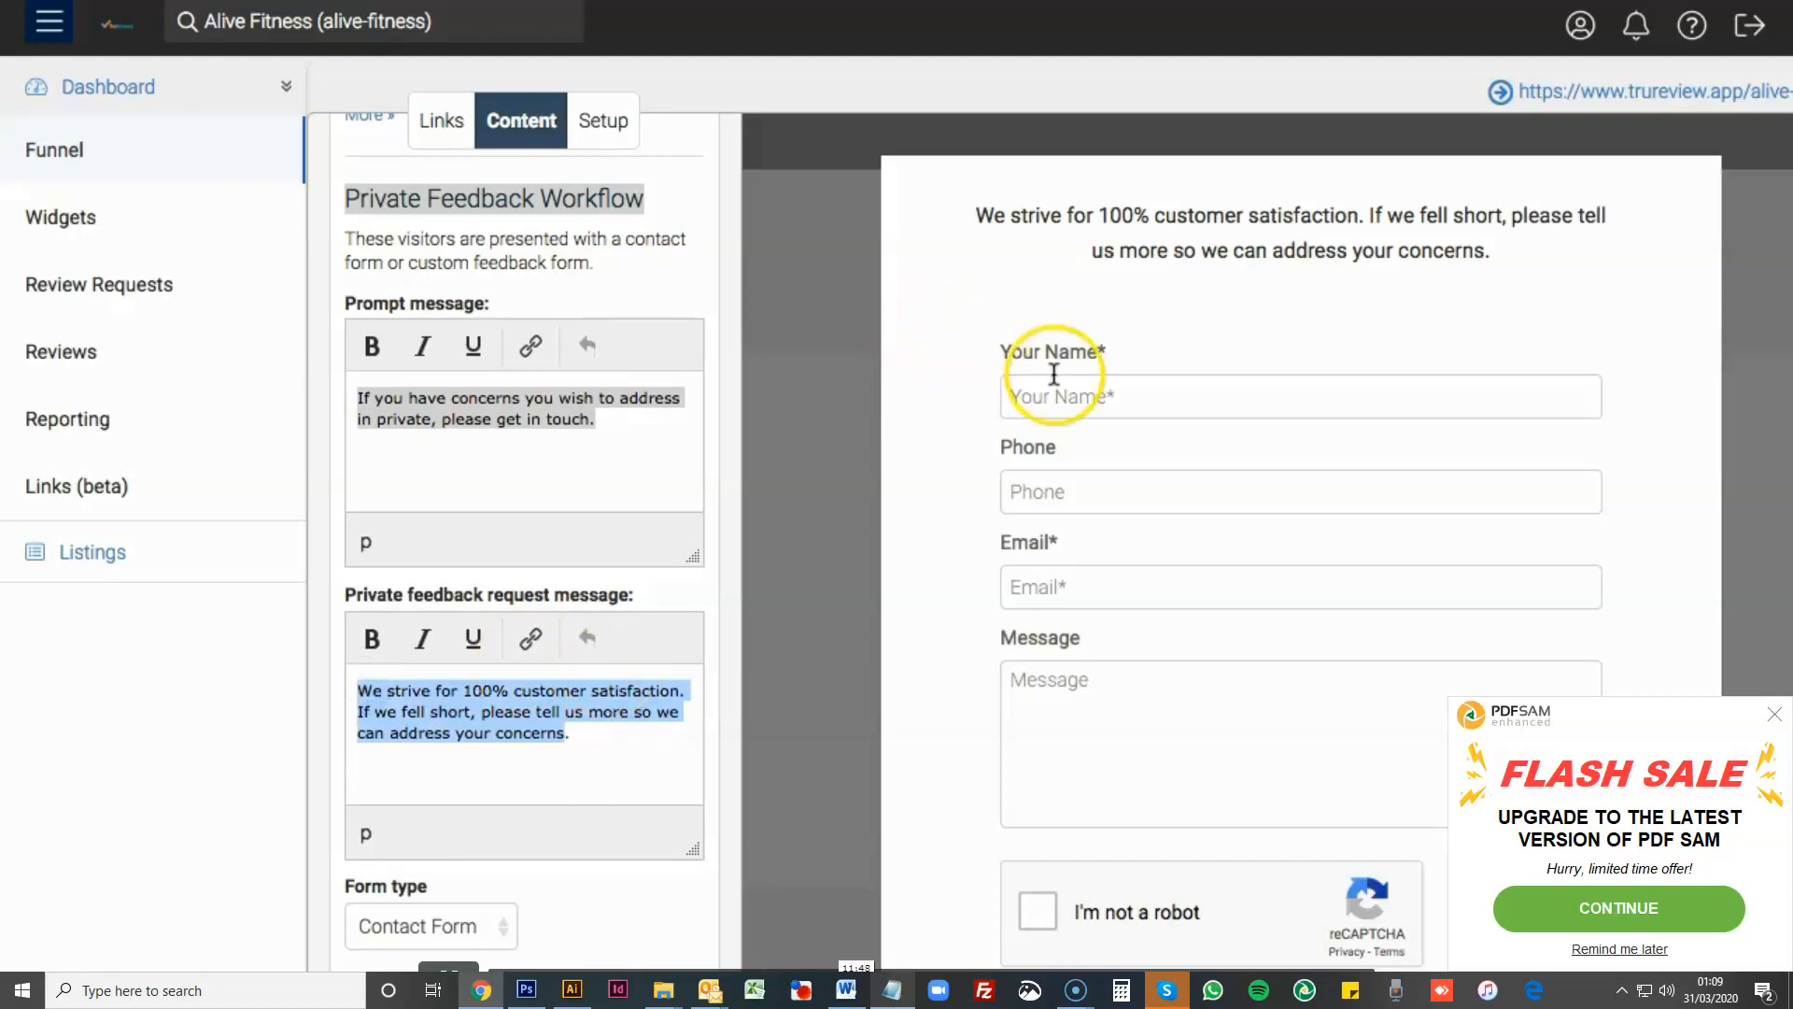
pyautogui.moveTo(971, 213); pyautogui.dragTo(1534, 244)
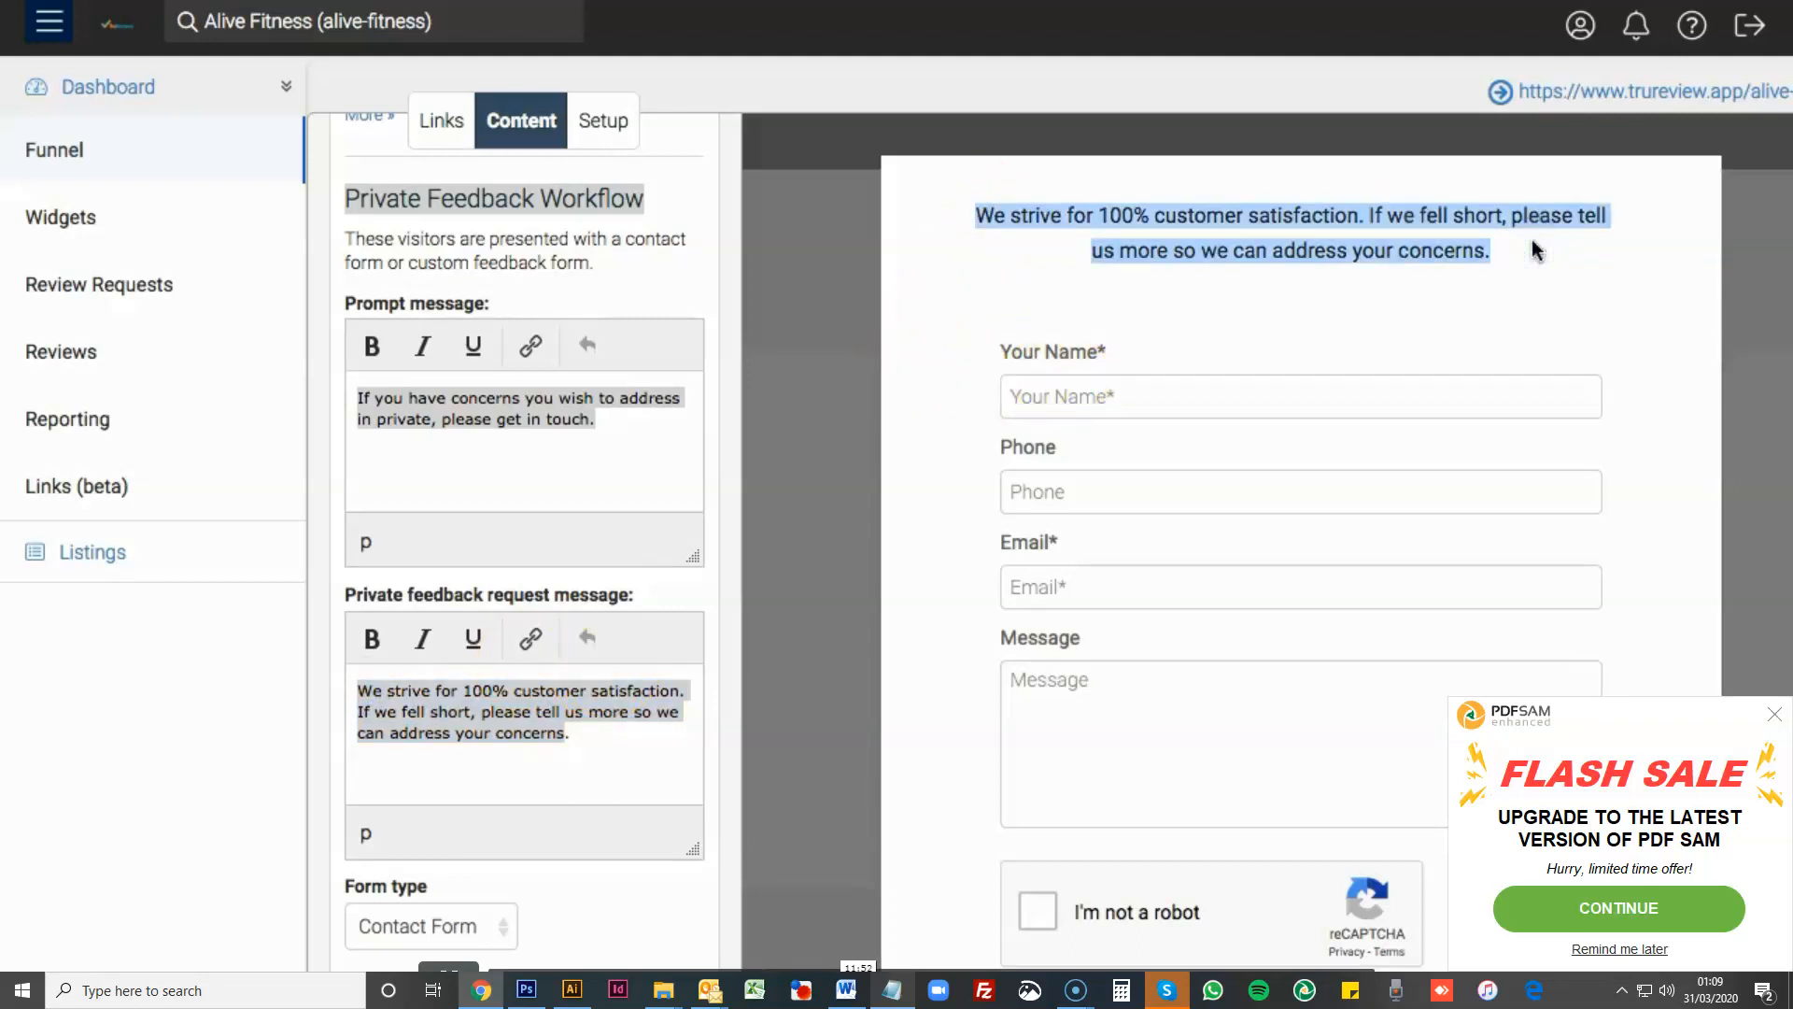
pyautogui.click(503, 733)
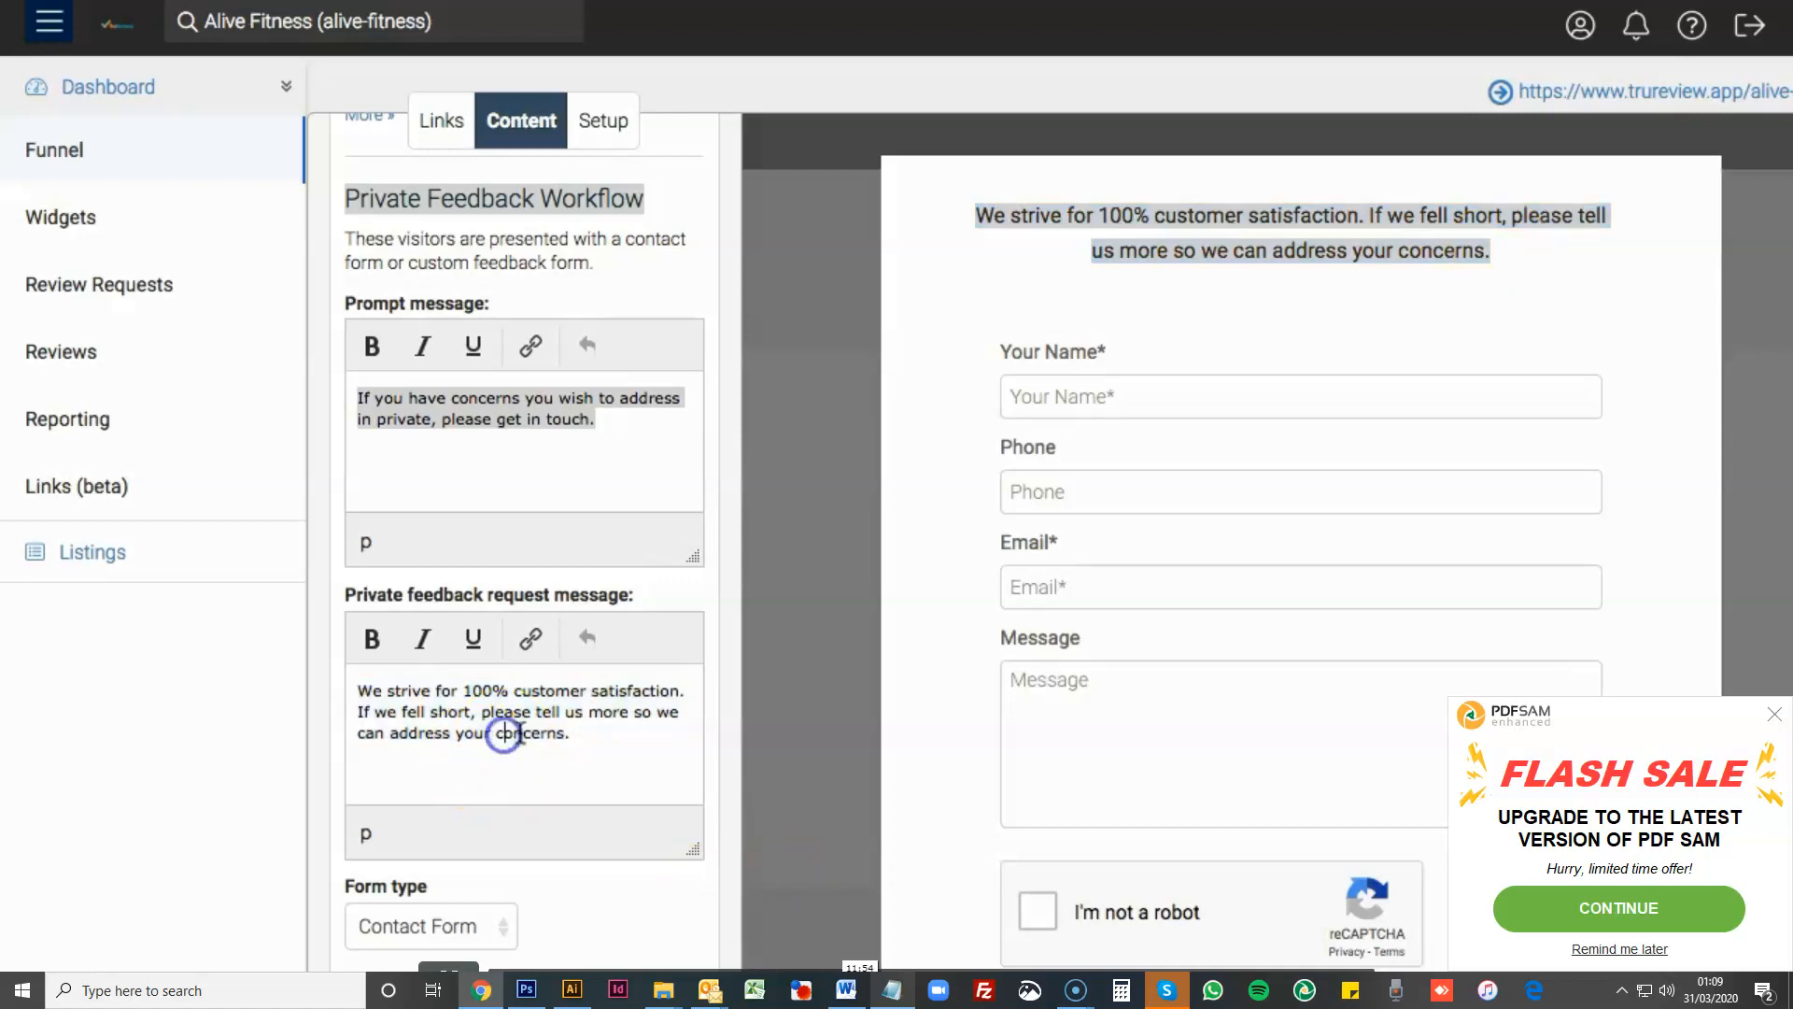
pyautogui.click(1396, 243)
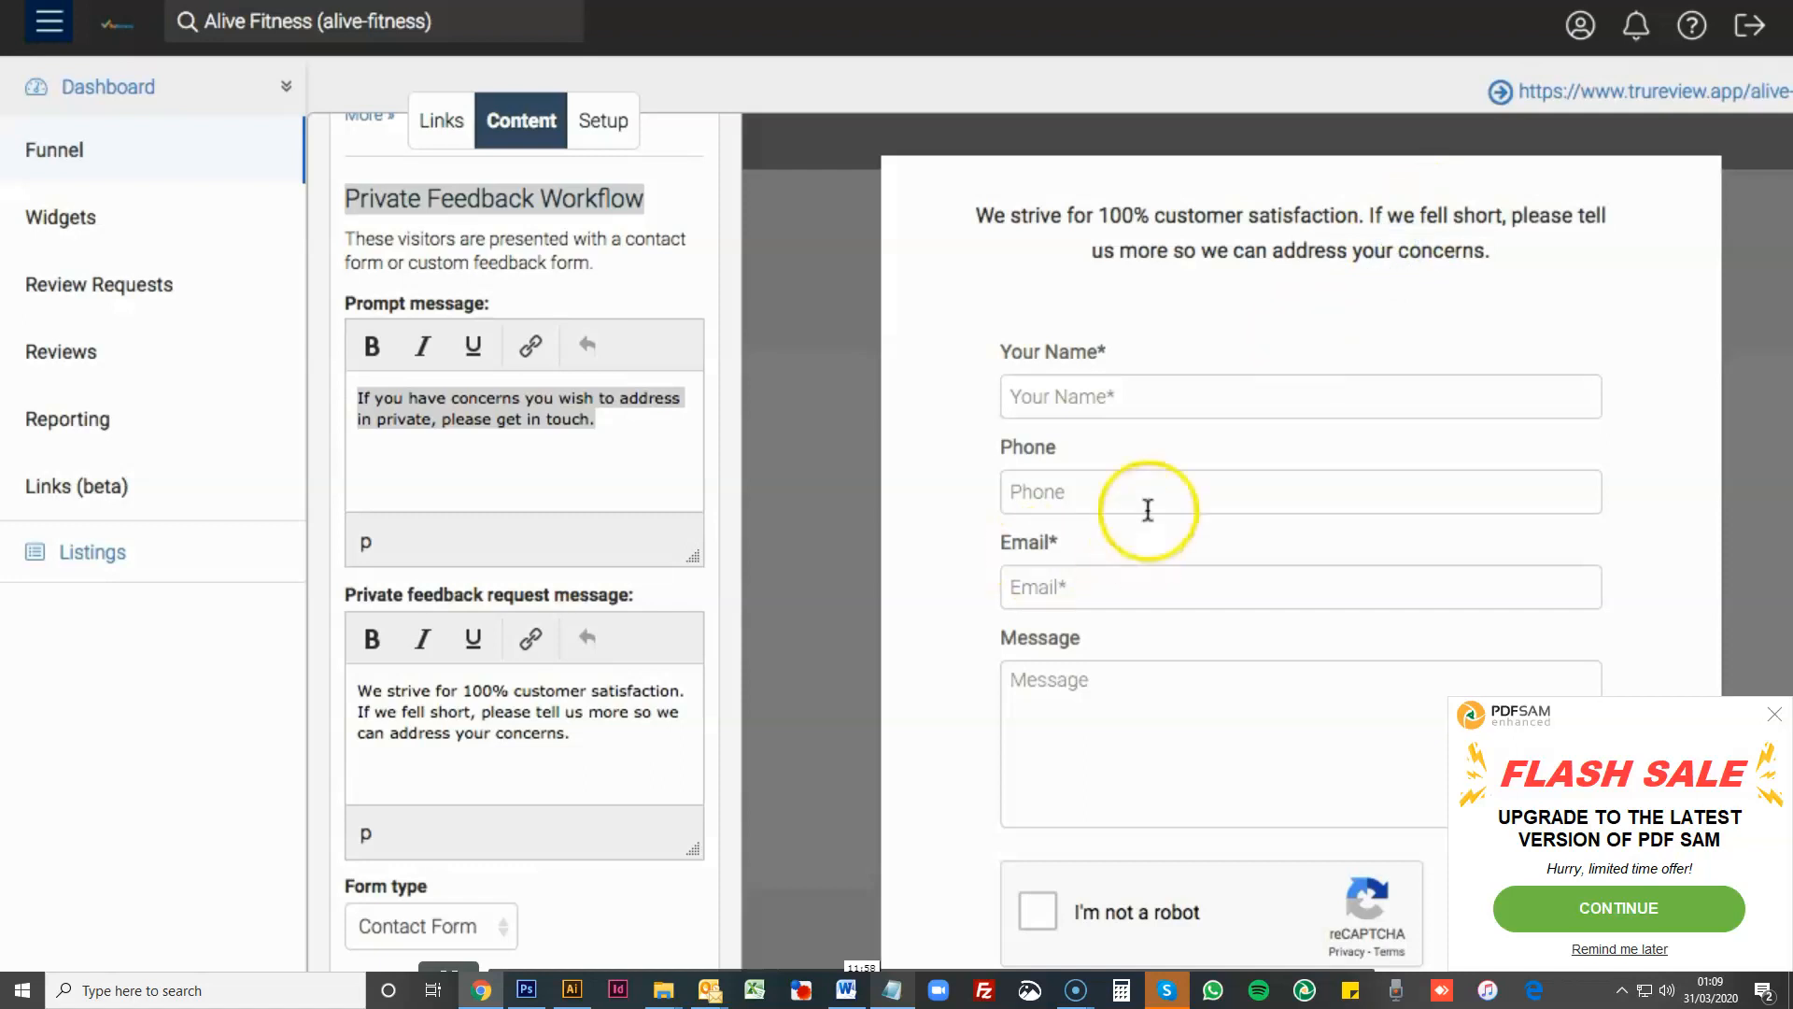
# - Examine the preview's private feedback form from the name, phone and email fields through the message box to the send option
pyautogui.scroll(-2, 938, 455)
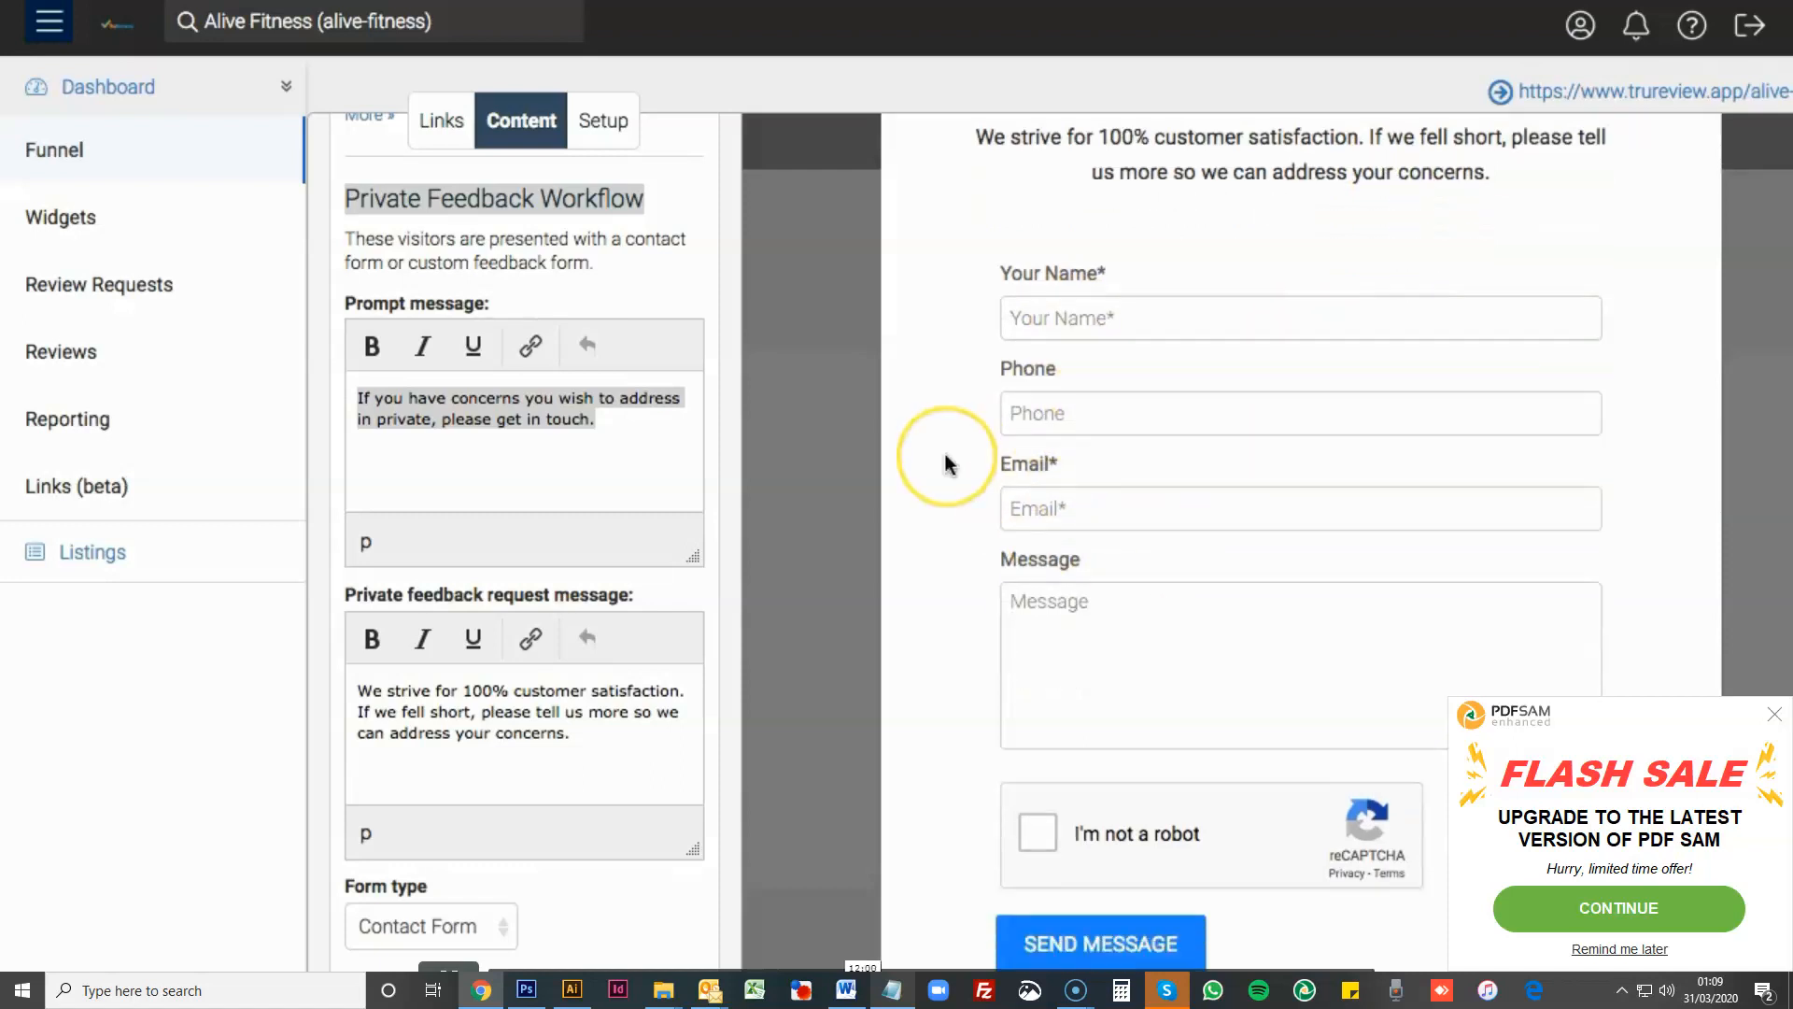
pyautogui.scroll(1, 944, 472)
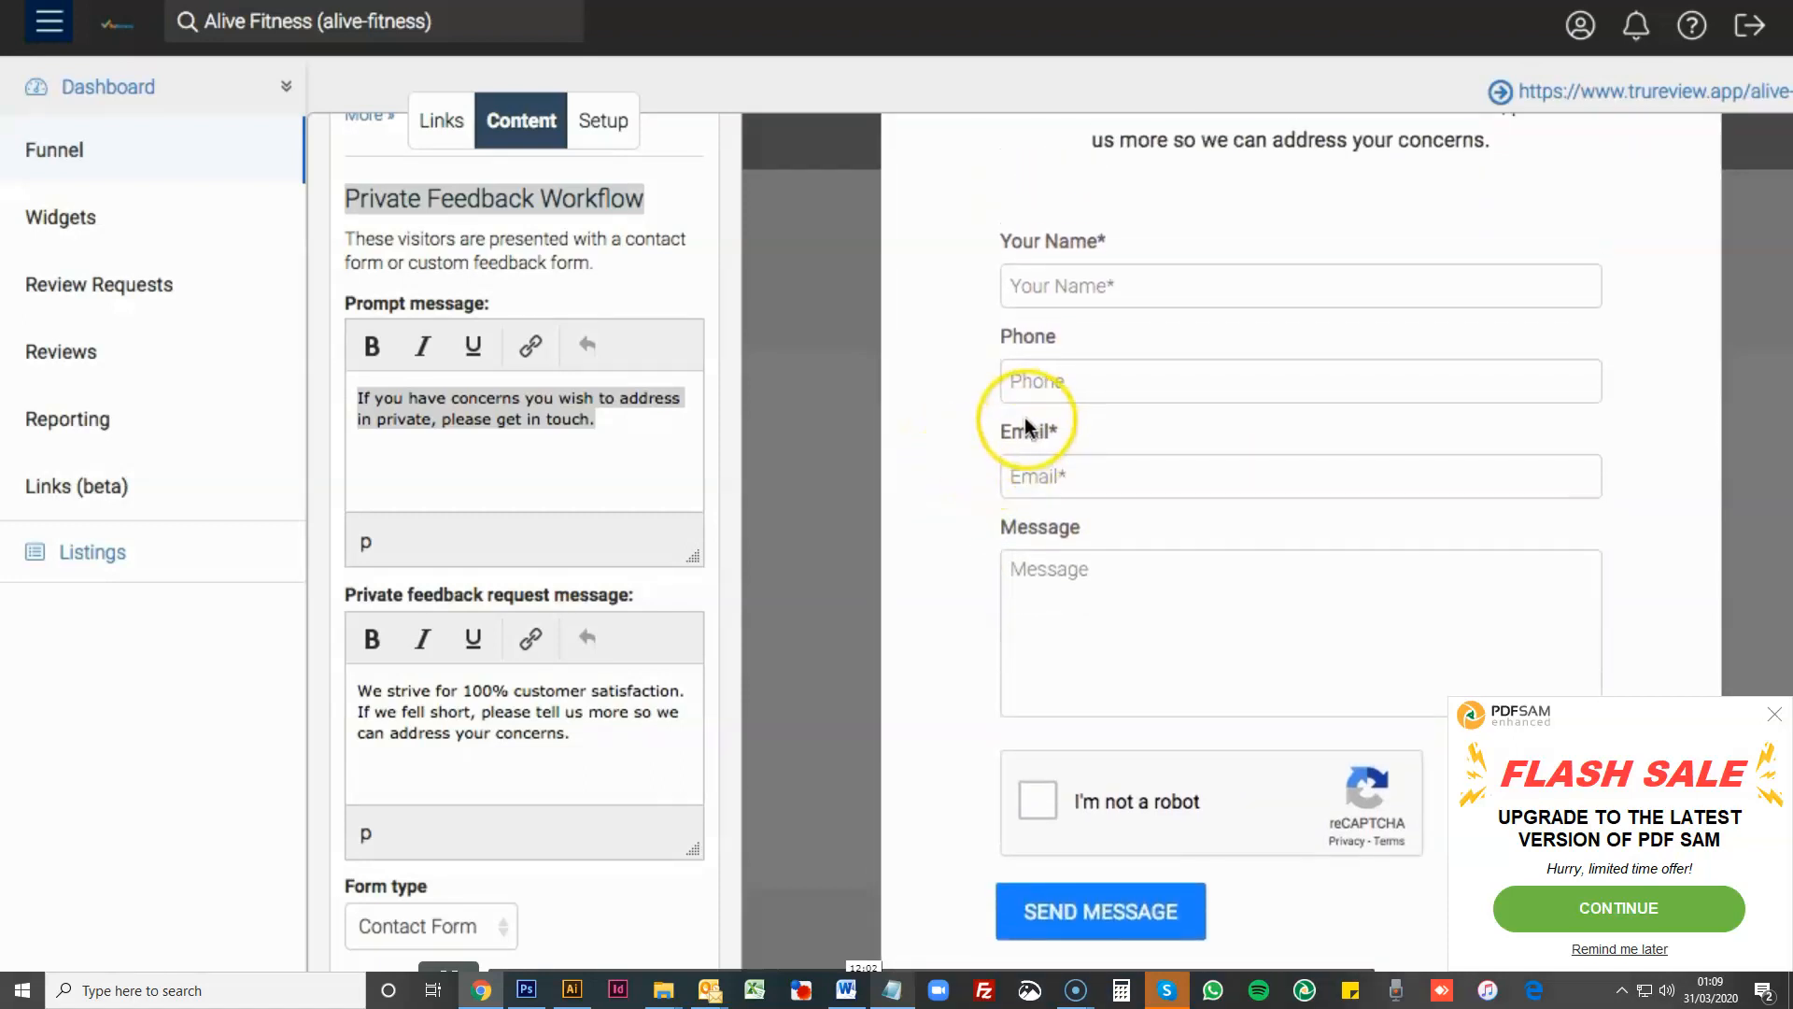
pyautogui.scroll(1, 1025, 421)
pyautogui.scroll(-3, 1024, 417)
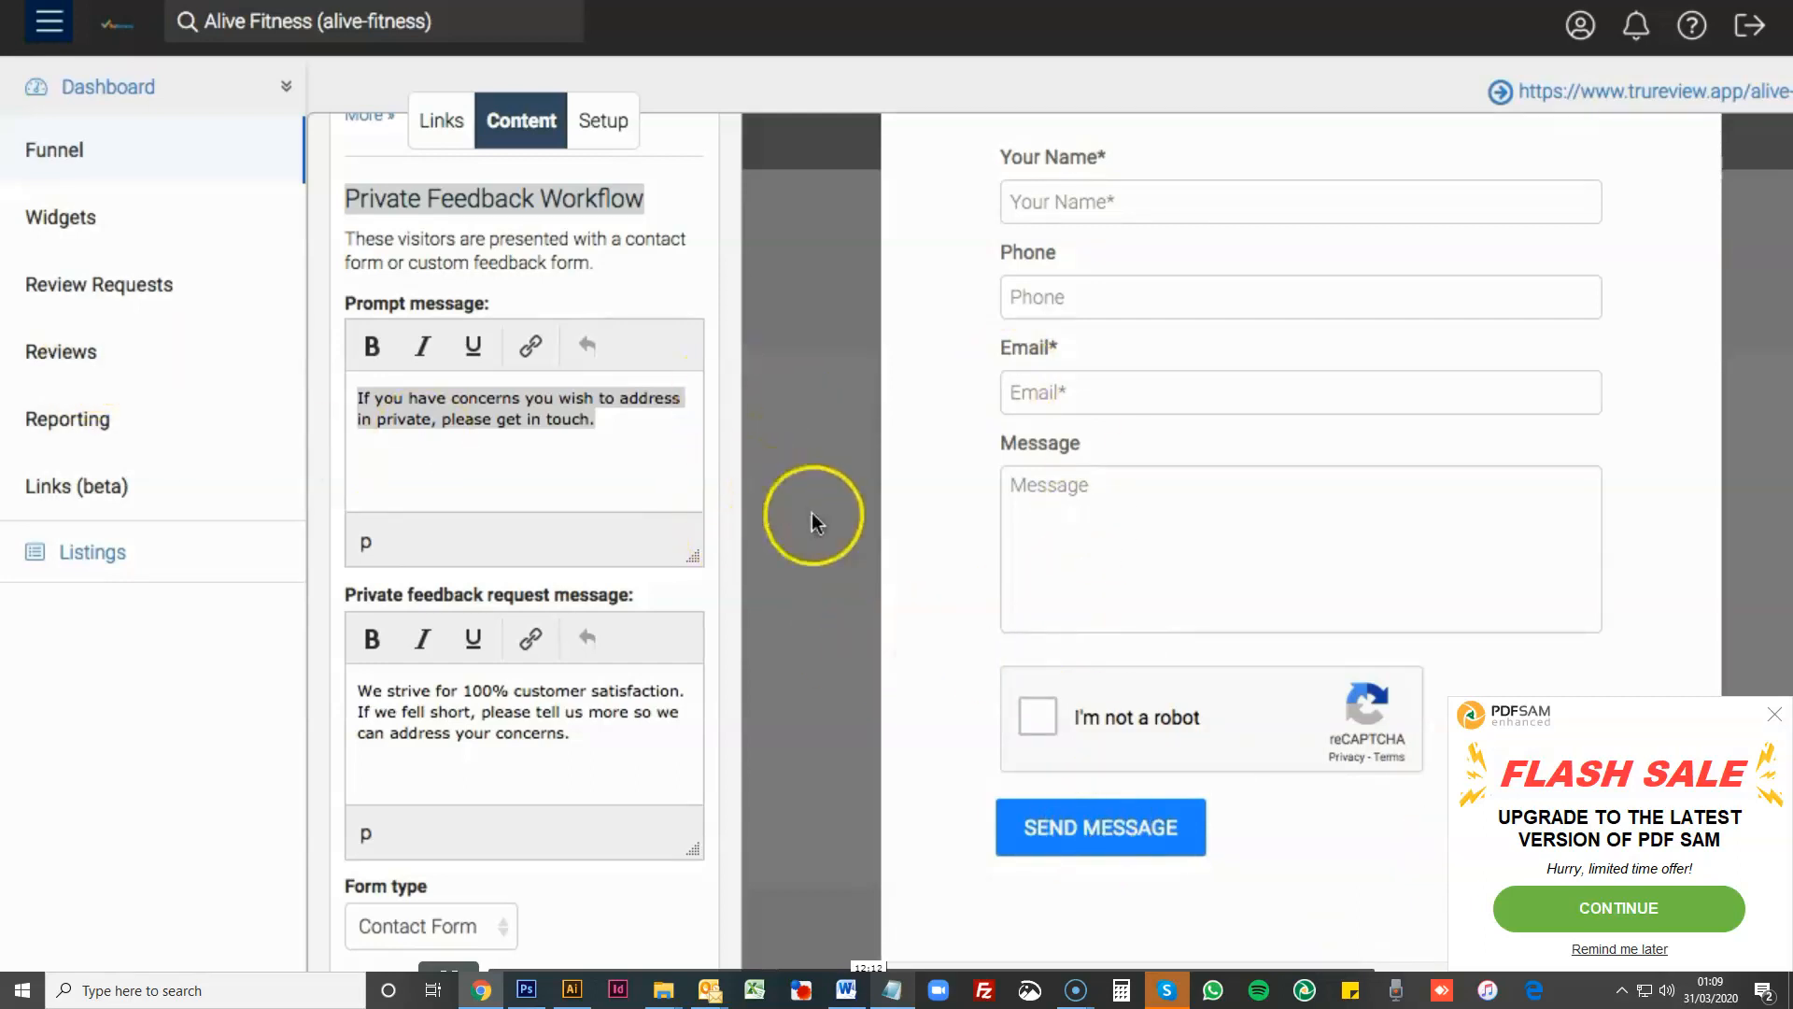
pyautogui.scroll(3, 1090, 592)
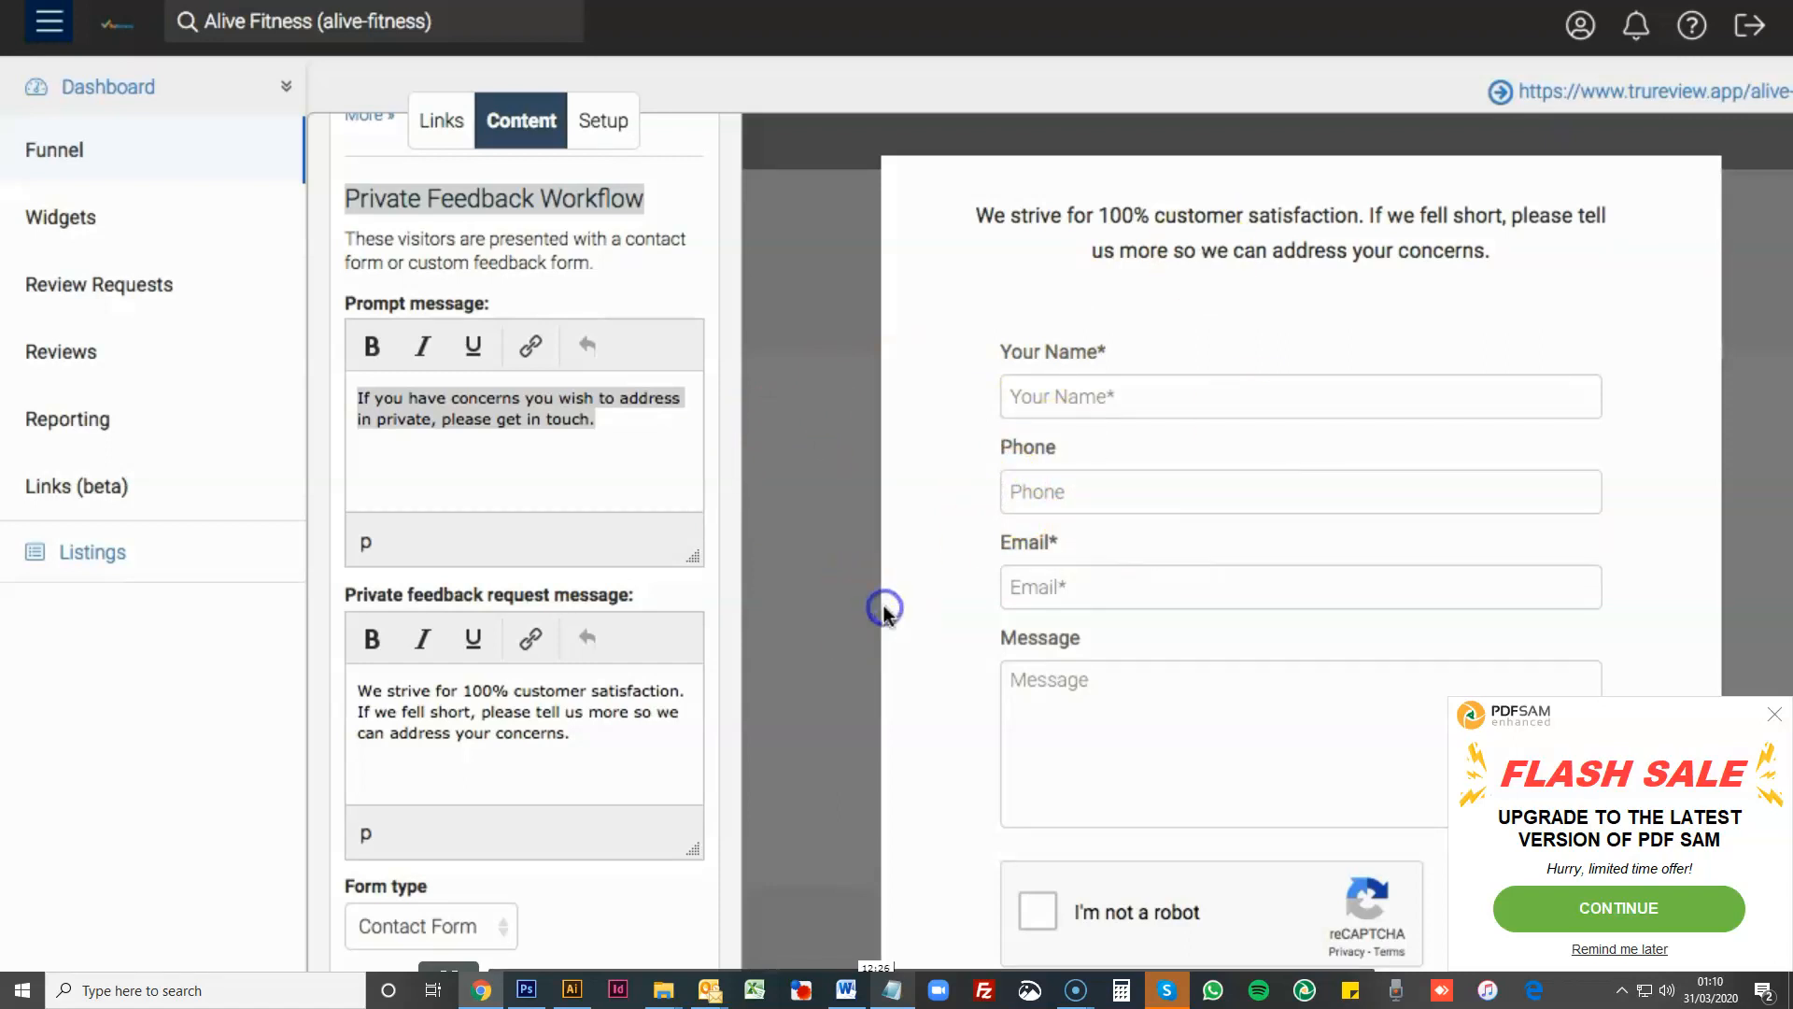
pyautogui.click(557, 735)
pyautogui.scroll(-2, 1392, 472)
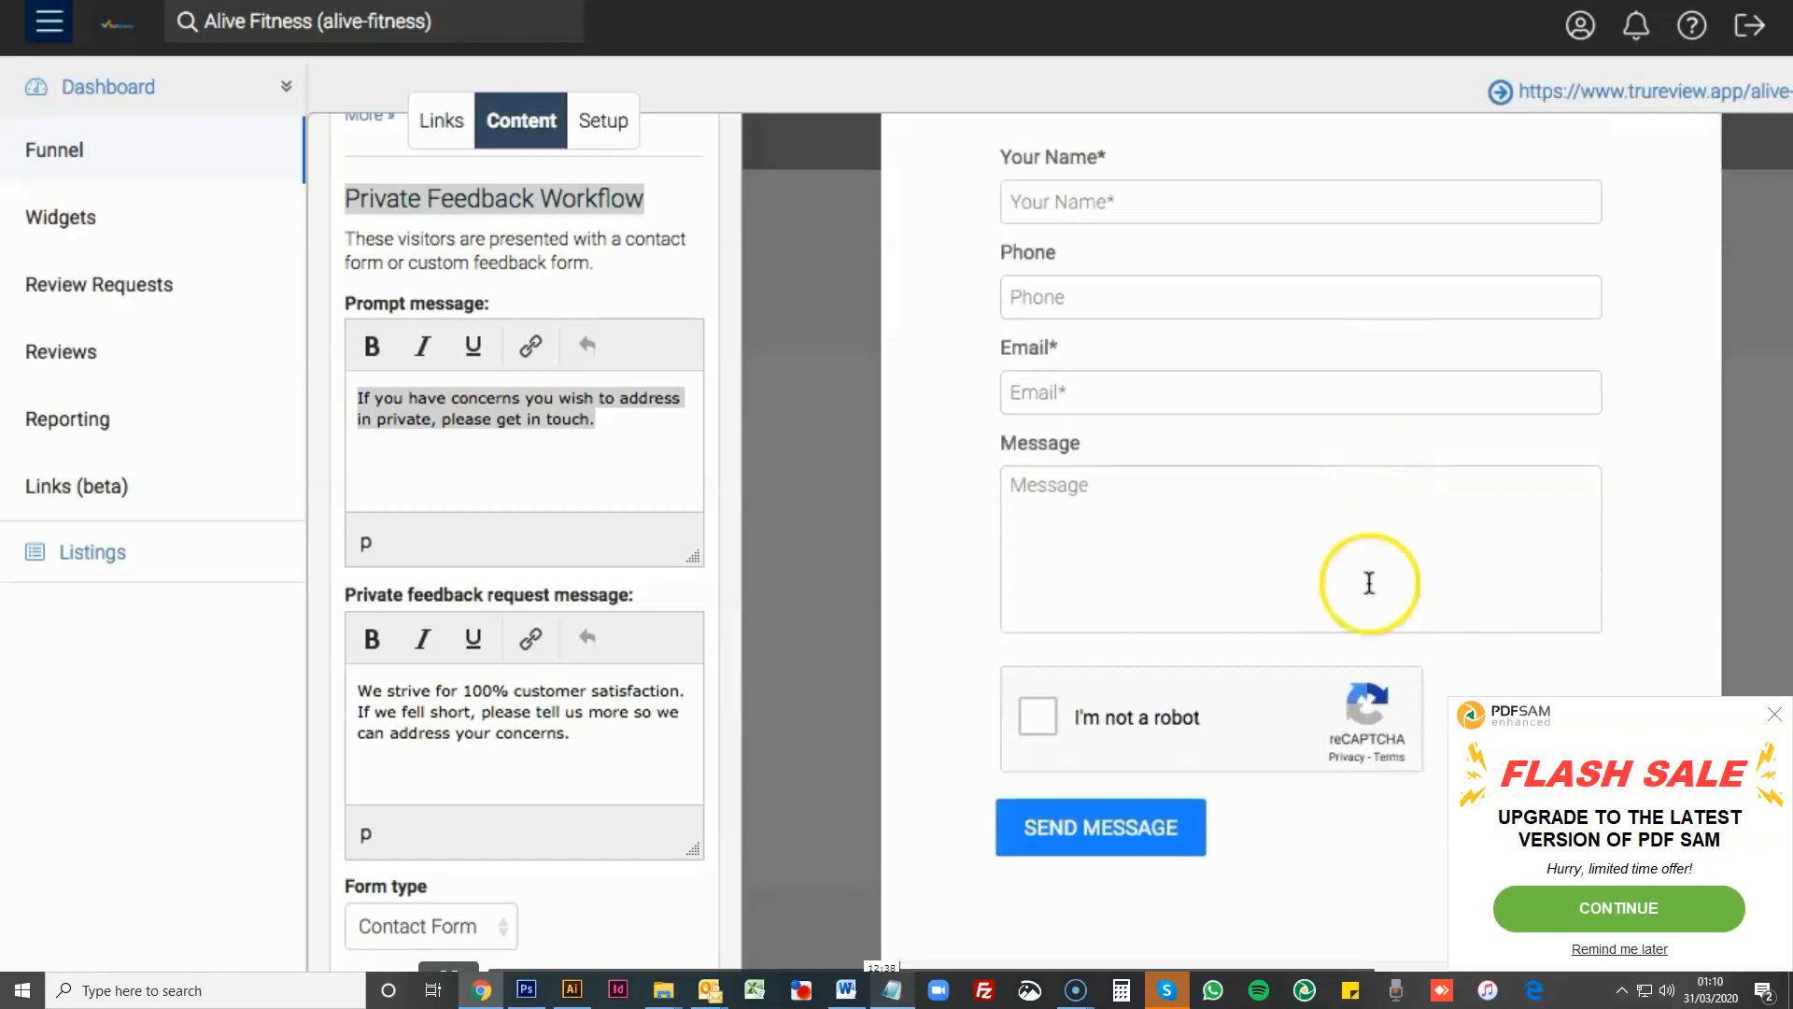
pyautogui.scroll(2, 1469, 564)
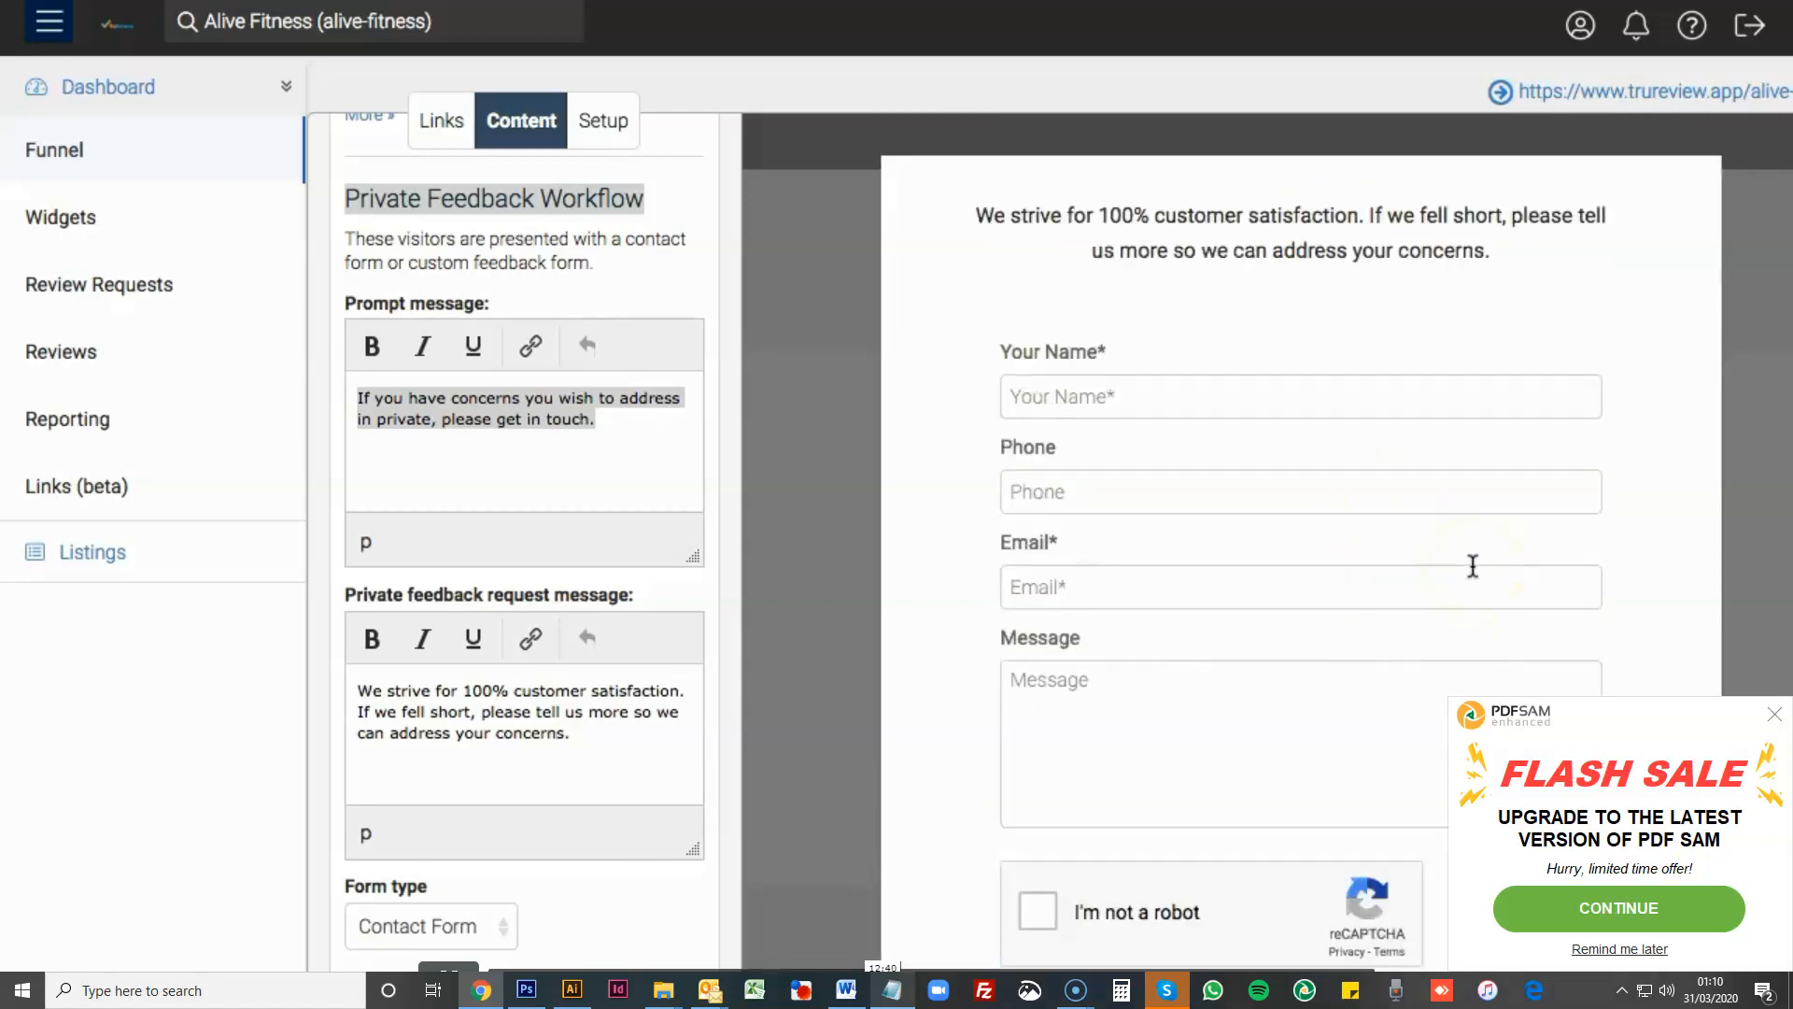
pyautogui.scroll(-2, 1469, 564)
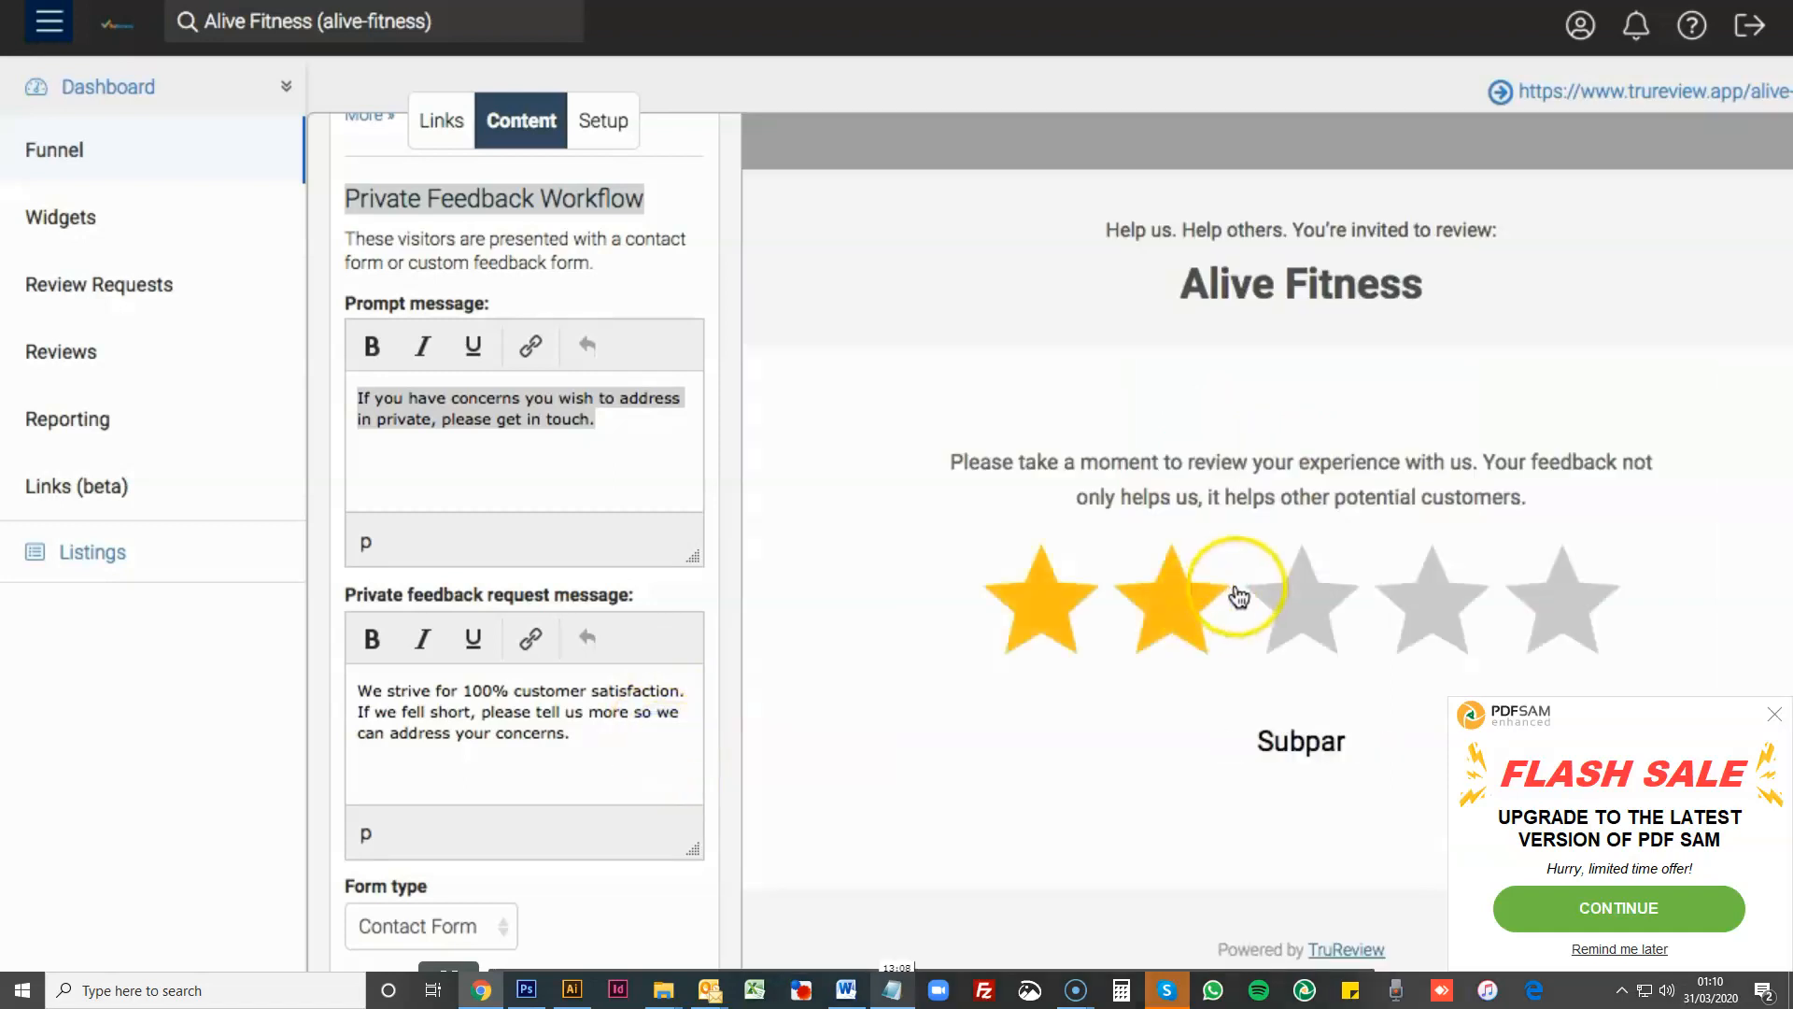
# - Give a three-star rating in the page preview and look through the private feedback form from its introductory message to the send option
pyautogui.click(1251, 593)
pyautogui.scroll(-2, 1221, 772)
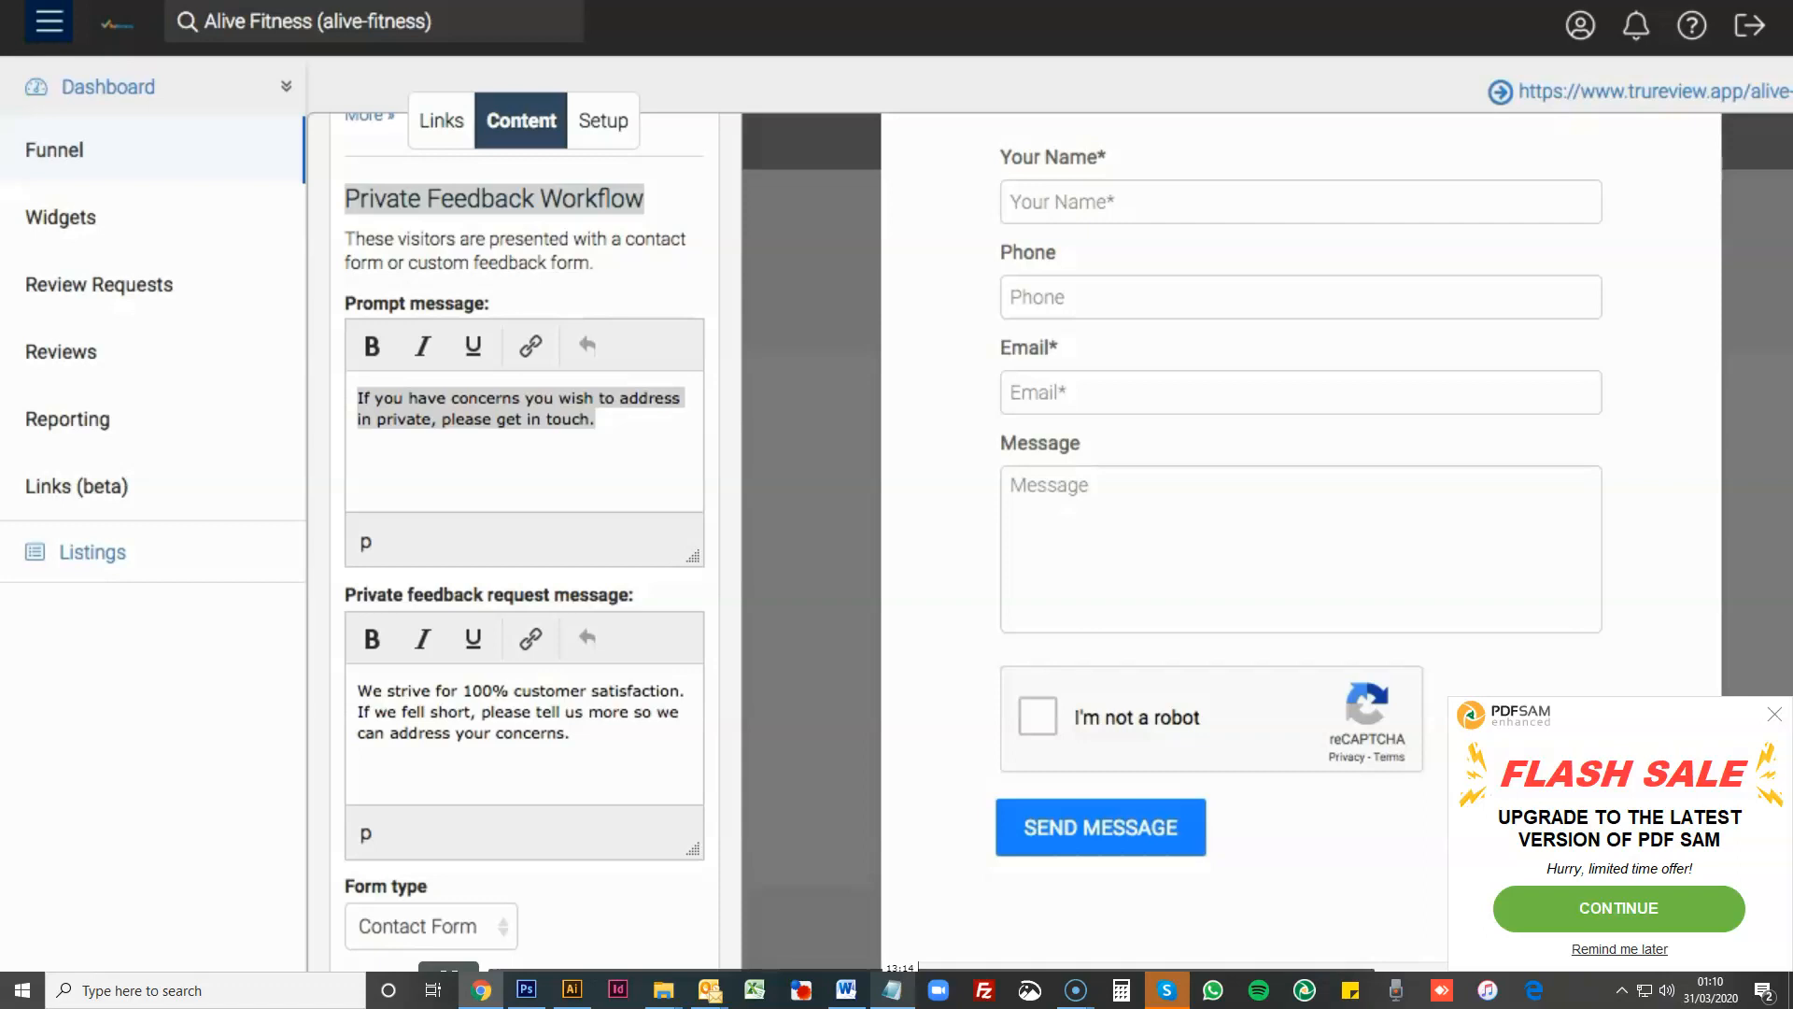
pyautogui.scroll(2, 1033, 308)
pyautogui.scroll(-2, 1033, 308)
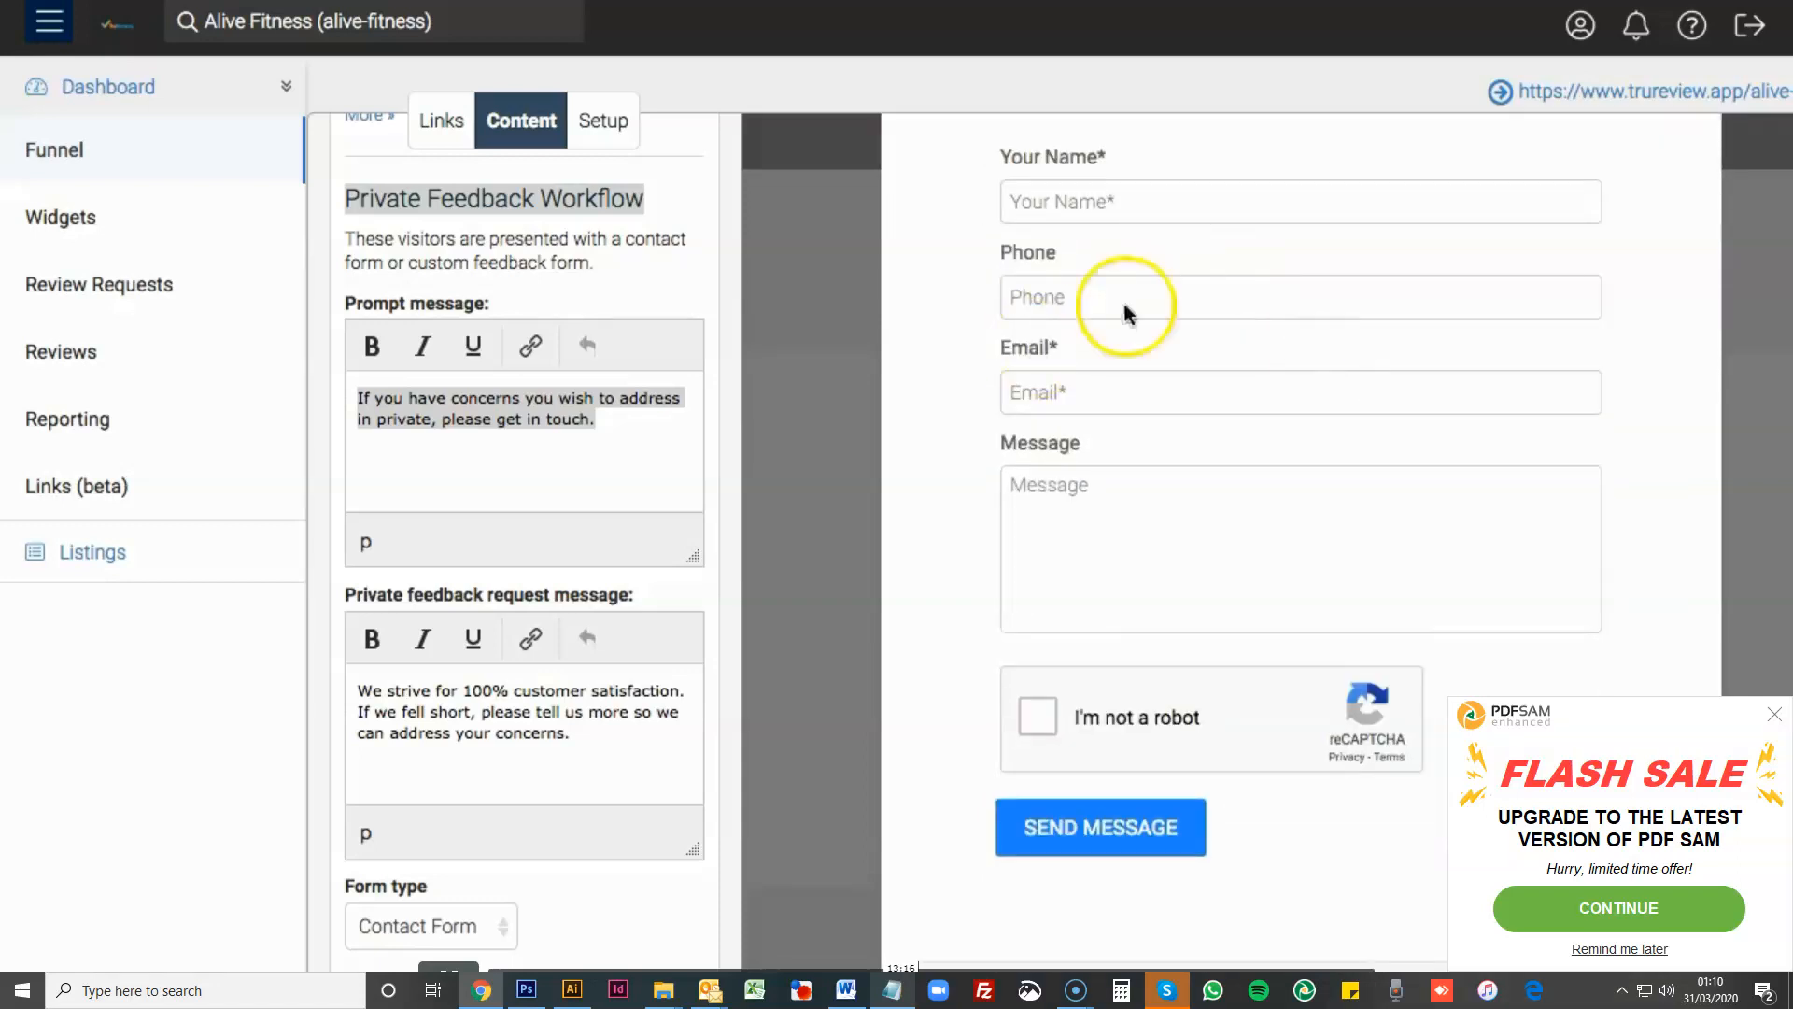
pyautogui.scroll(2, 1293, 544)
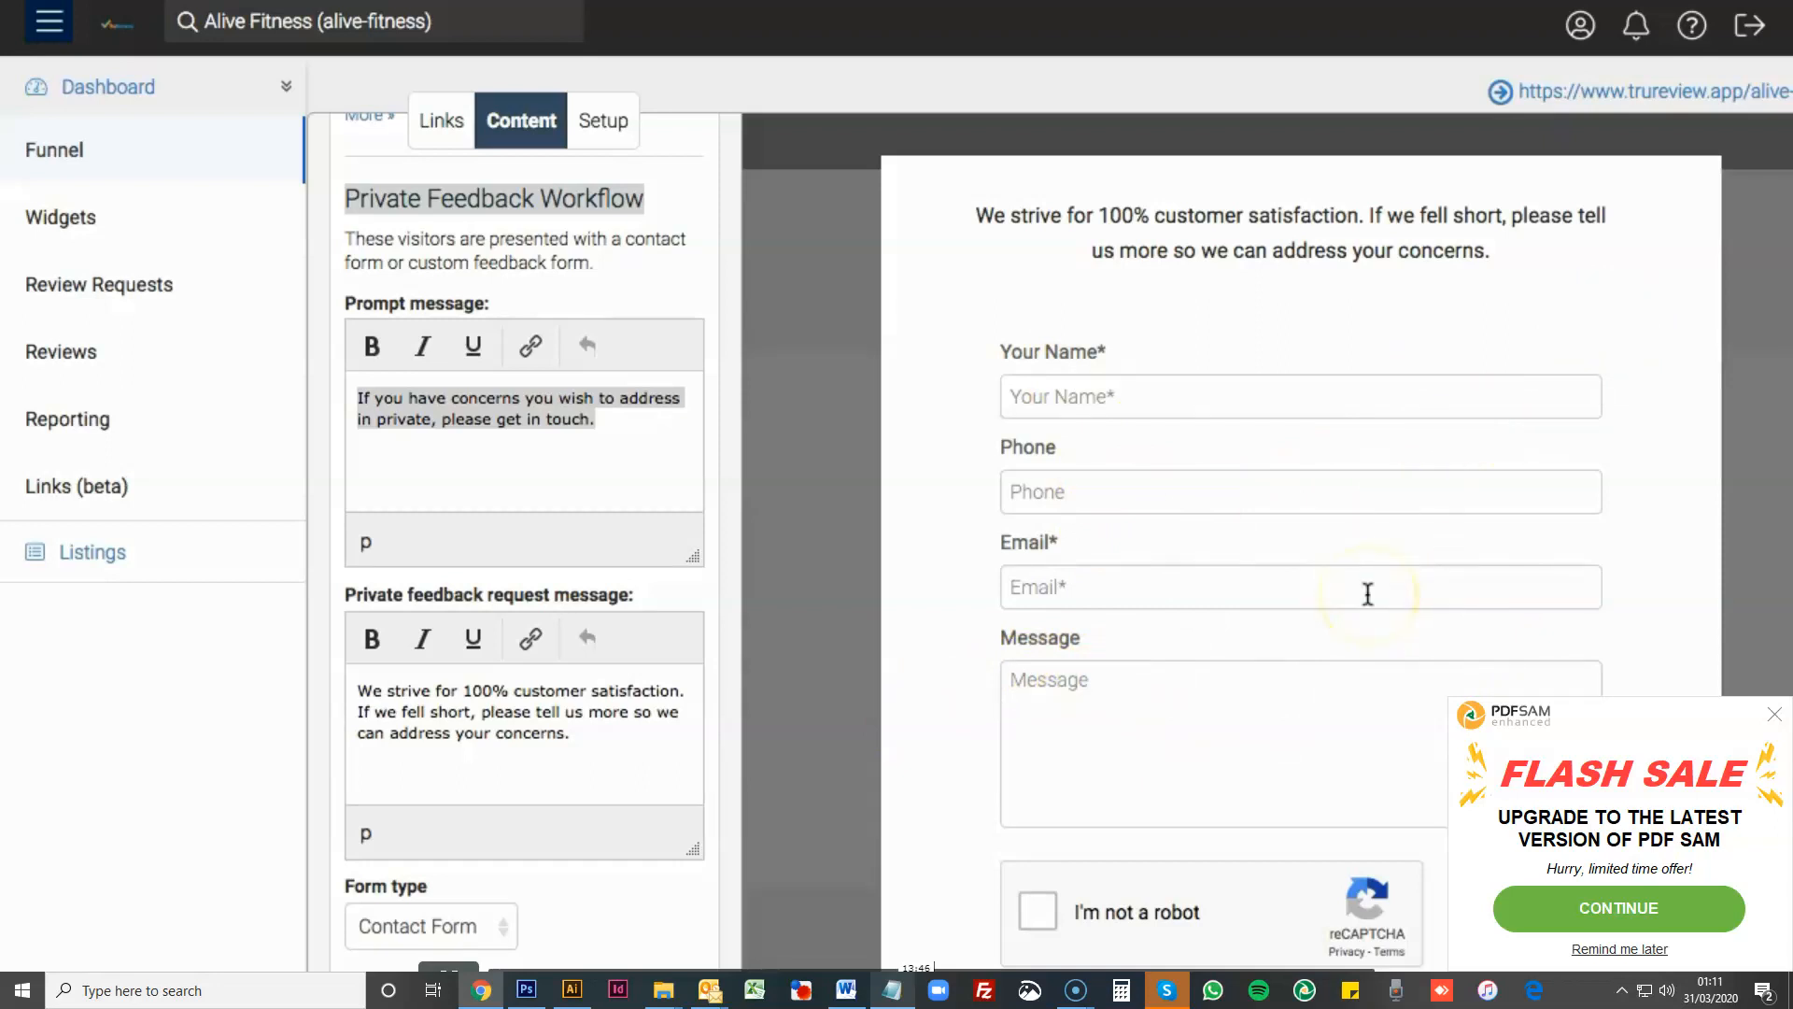
pyautogui.scroll(-1, 1020, 590)
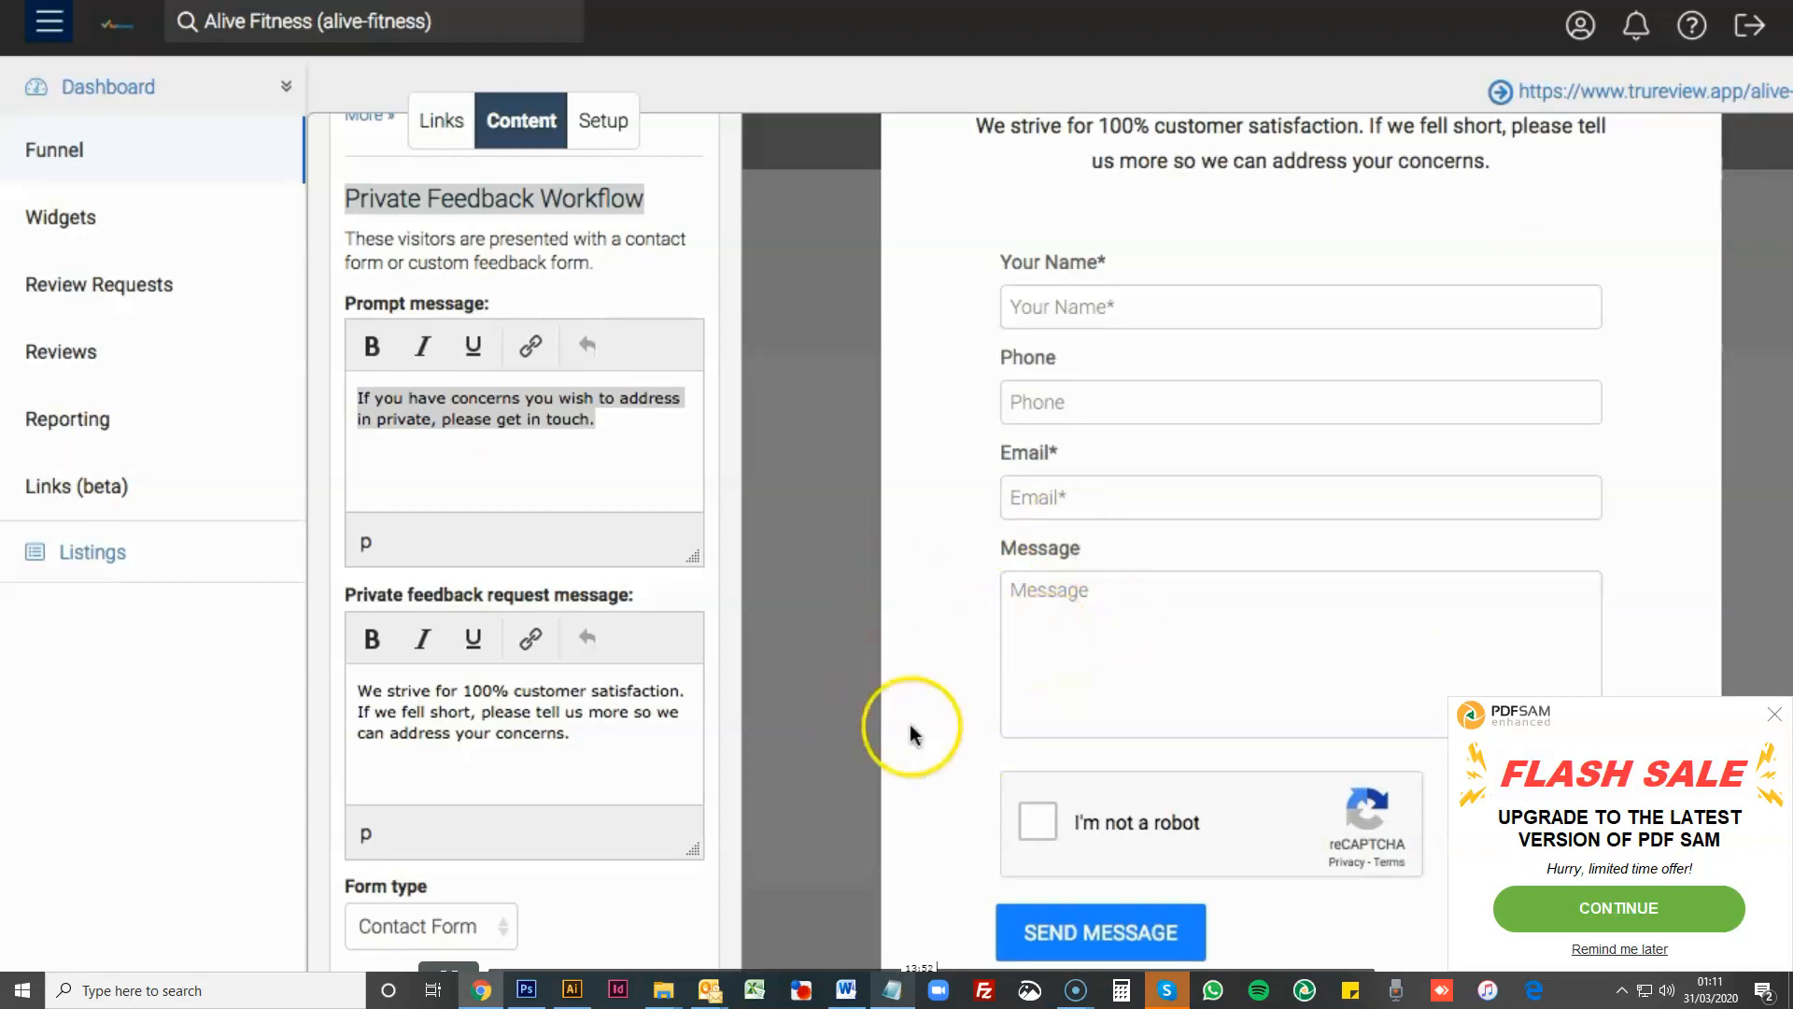
pyautogui.scroll(-1, 912, 732)
pyautogui.scroll(2, 912, 732)
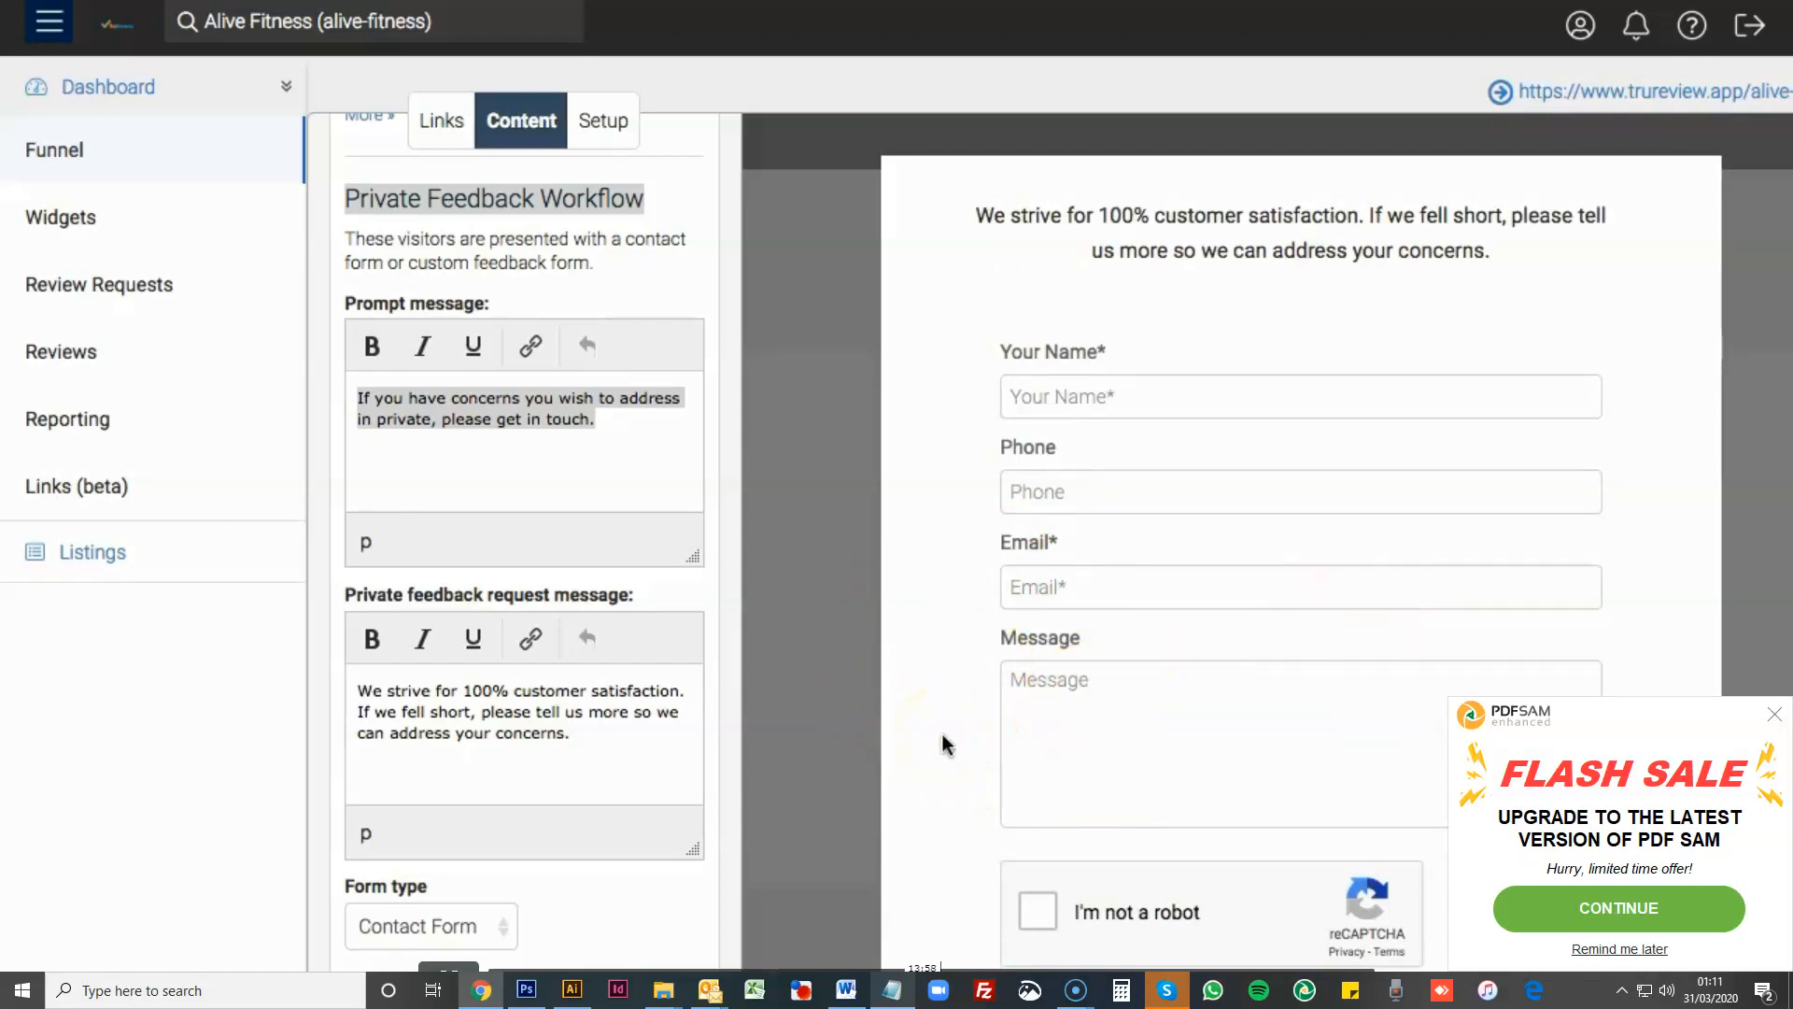
pyautogui.scroll(-2, 943, 744)
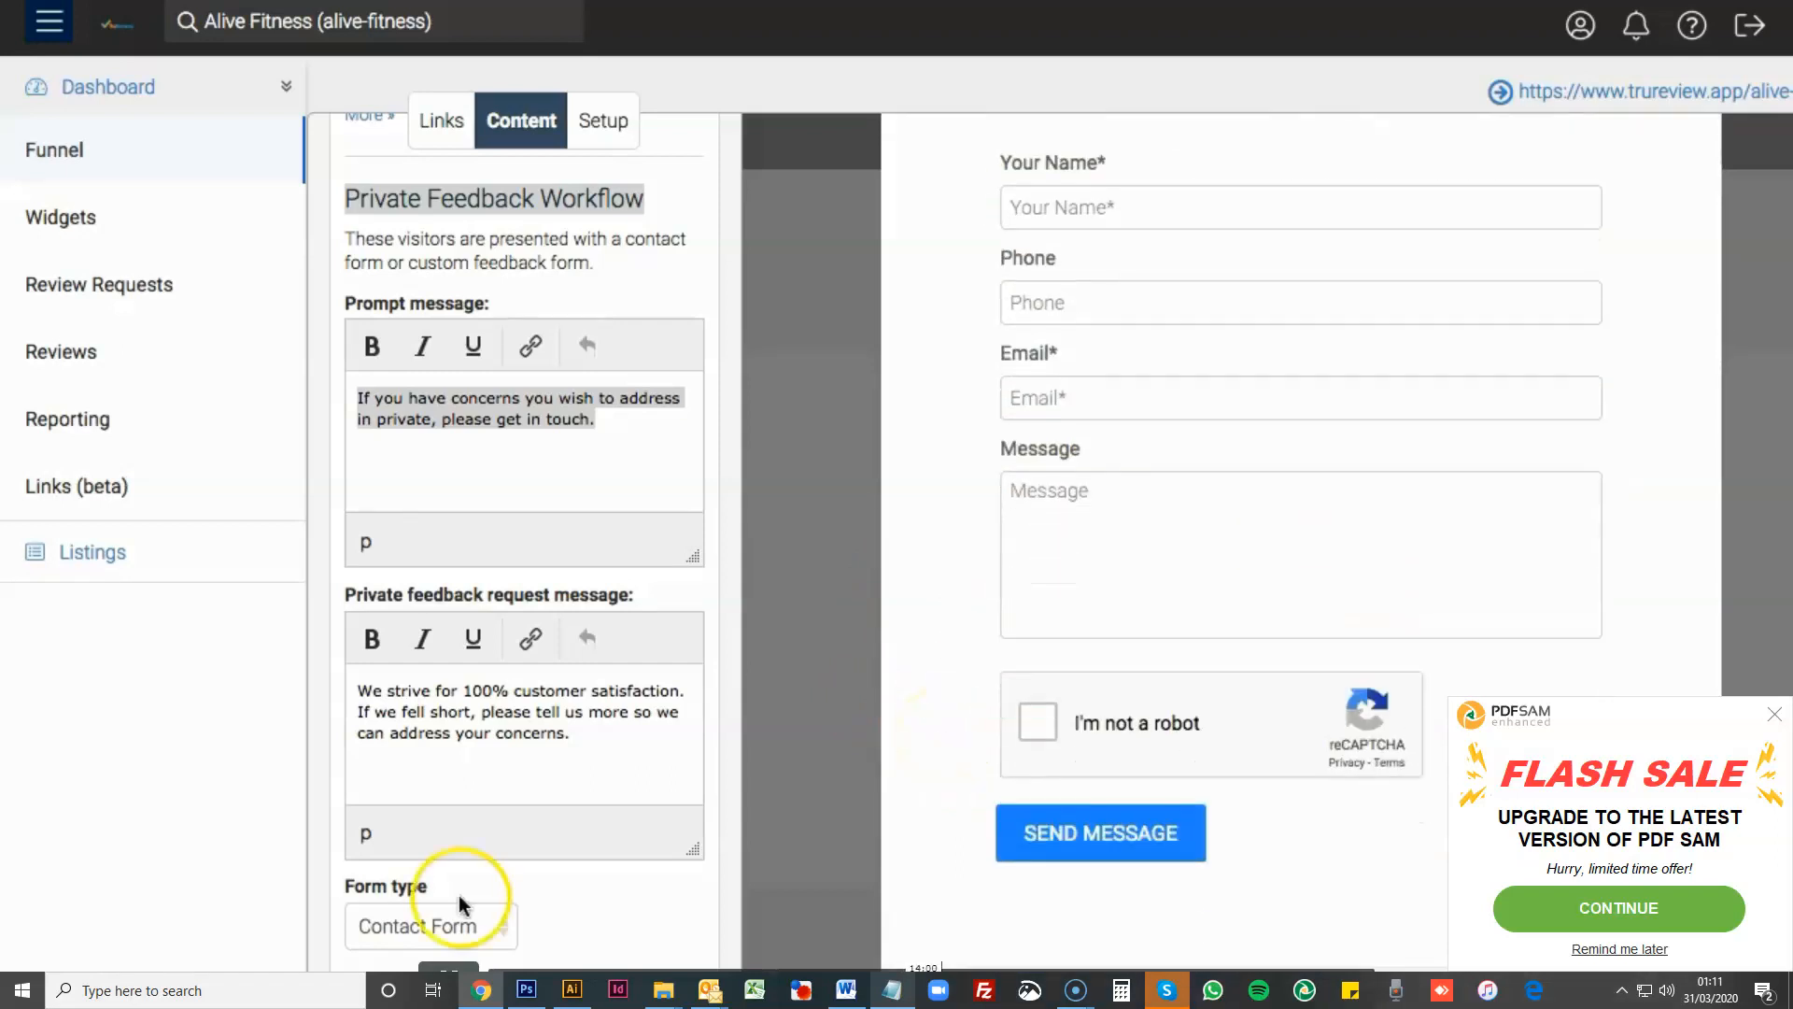
# - Switch the private feedback form type to Custom to view its HTML editor, and set it back to Contact Form
pyautogui.click(484, 916)
pyautogui.click(426, 949)
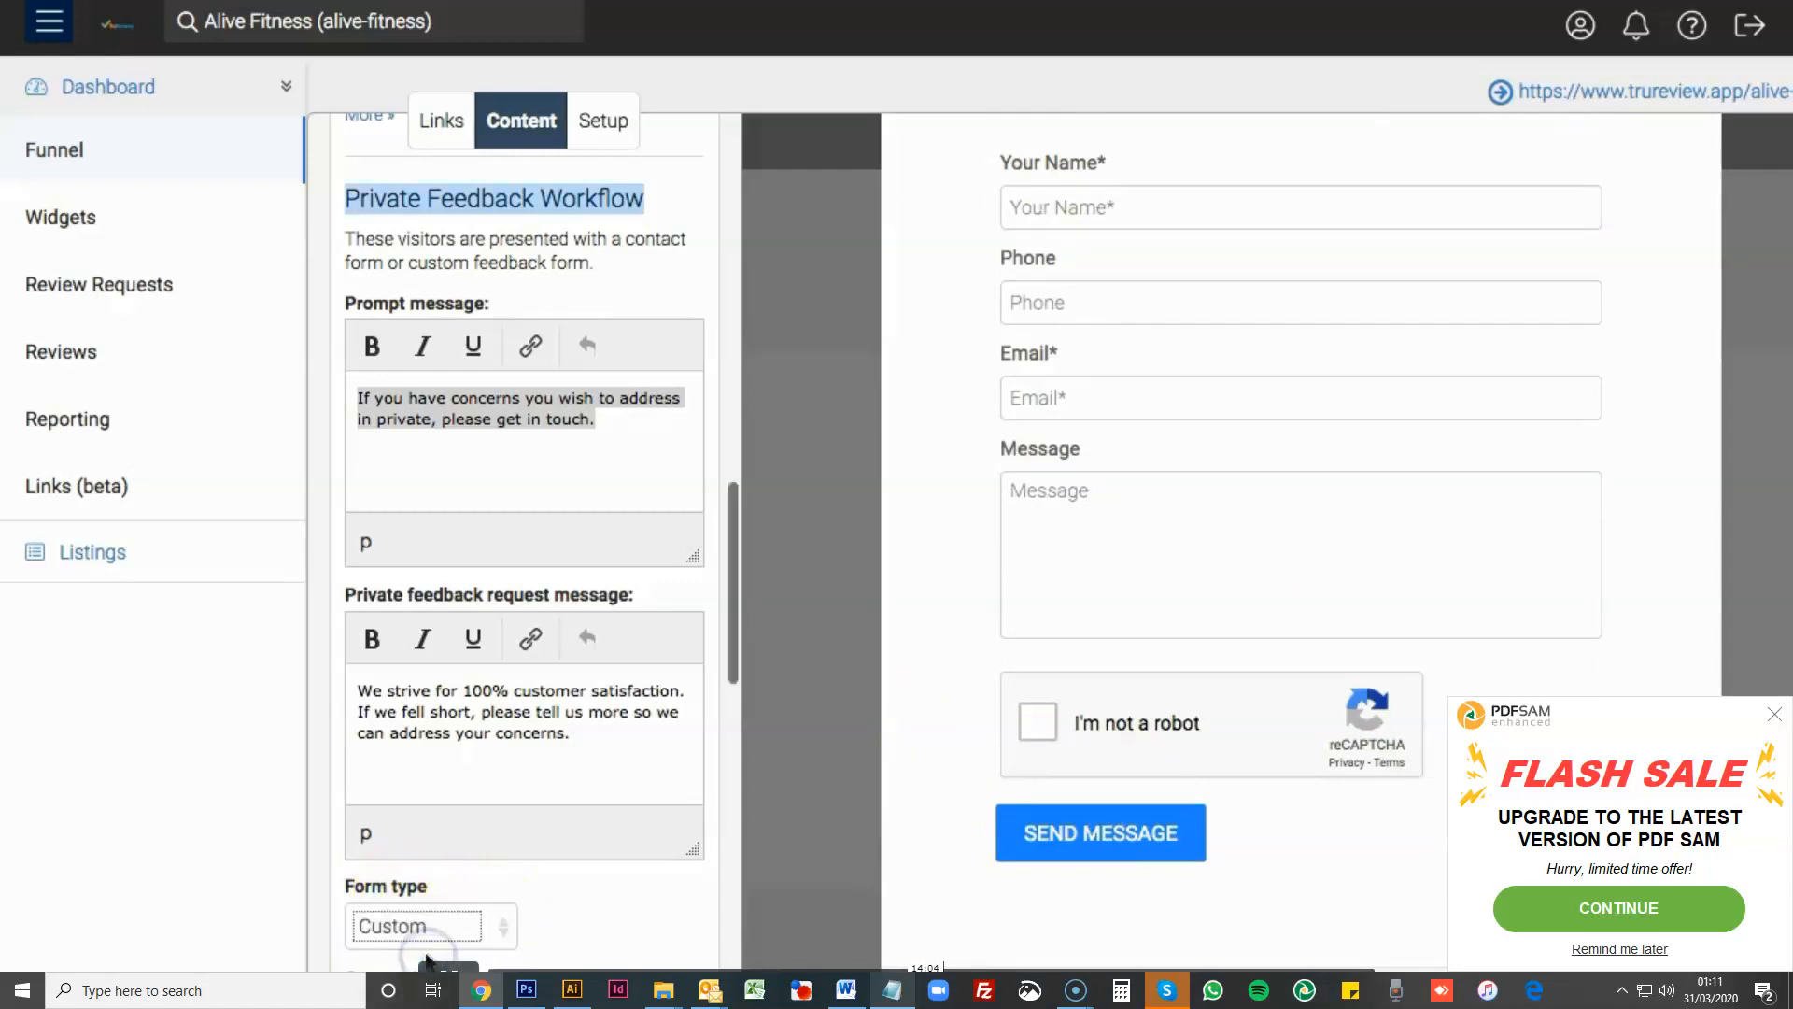
pyautogui.scroll(-4, 579, 756)
pyautogui.scroll(-3, 577, 761)
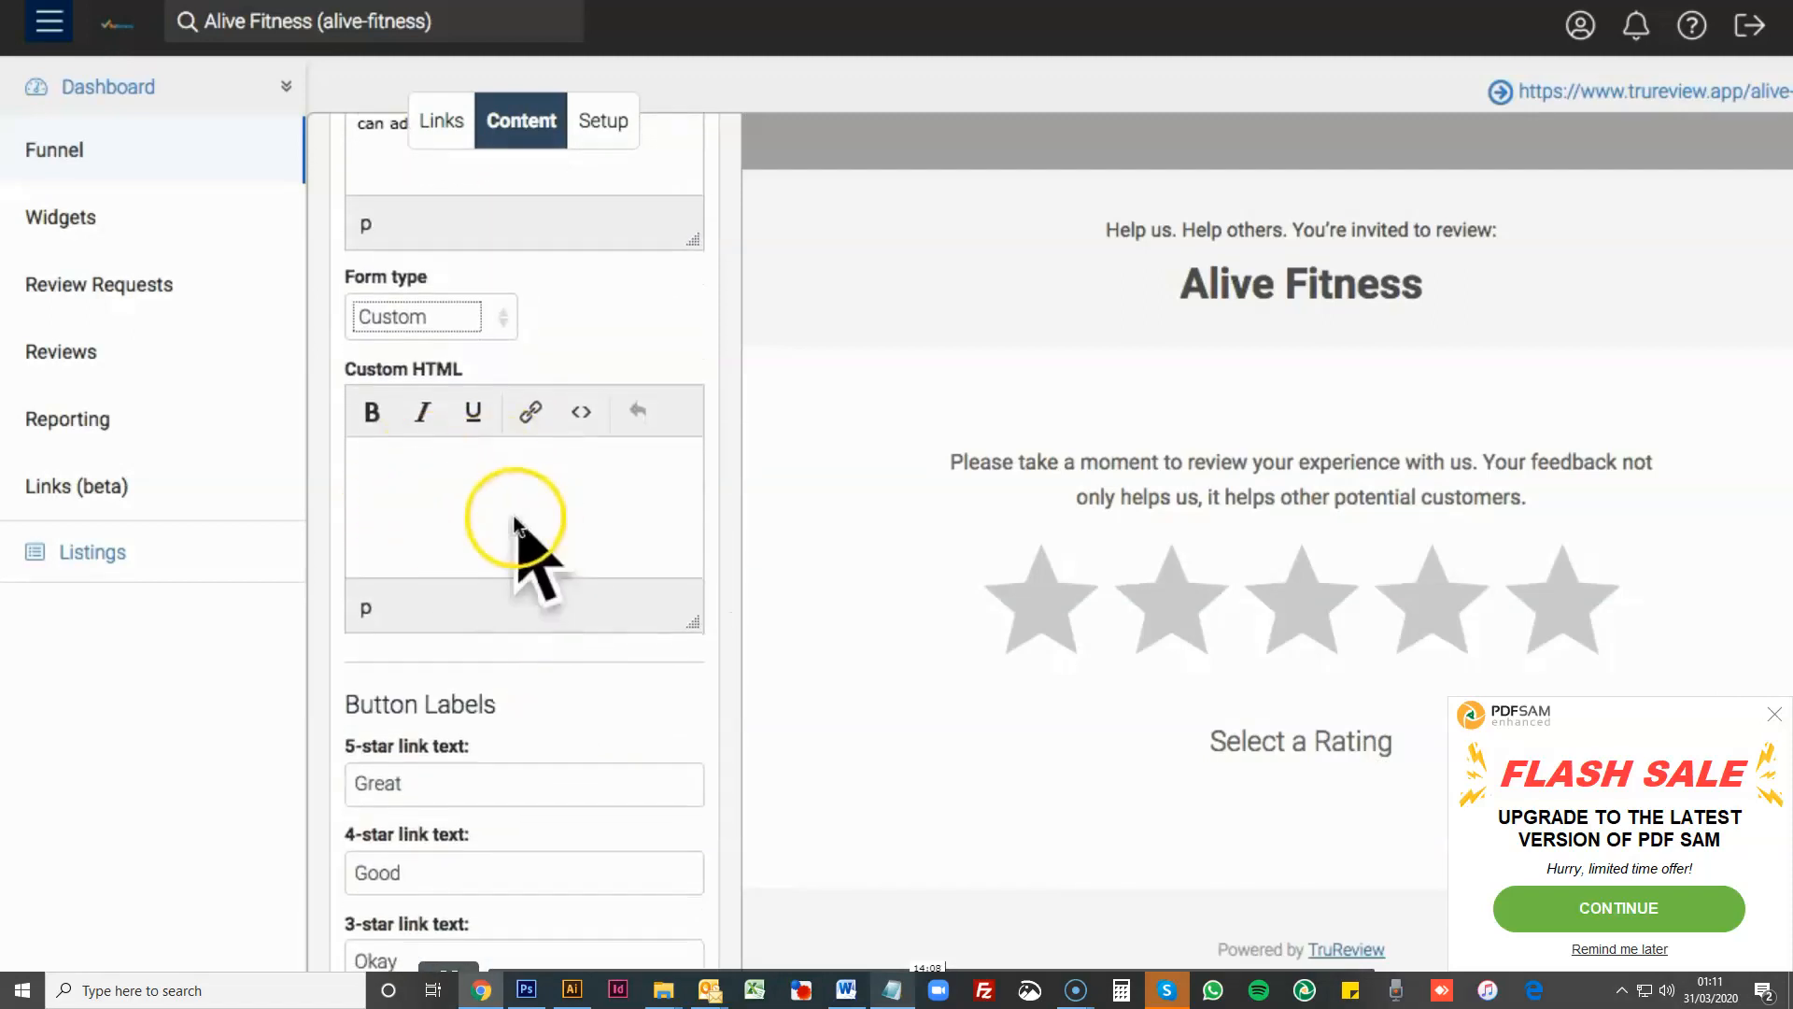
pyautogui.click(510, 316)
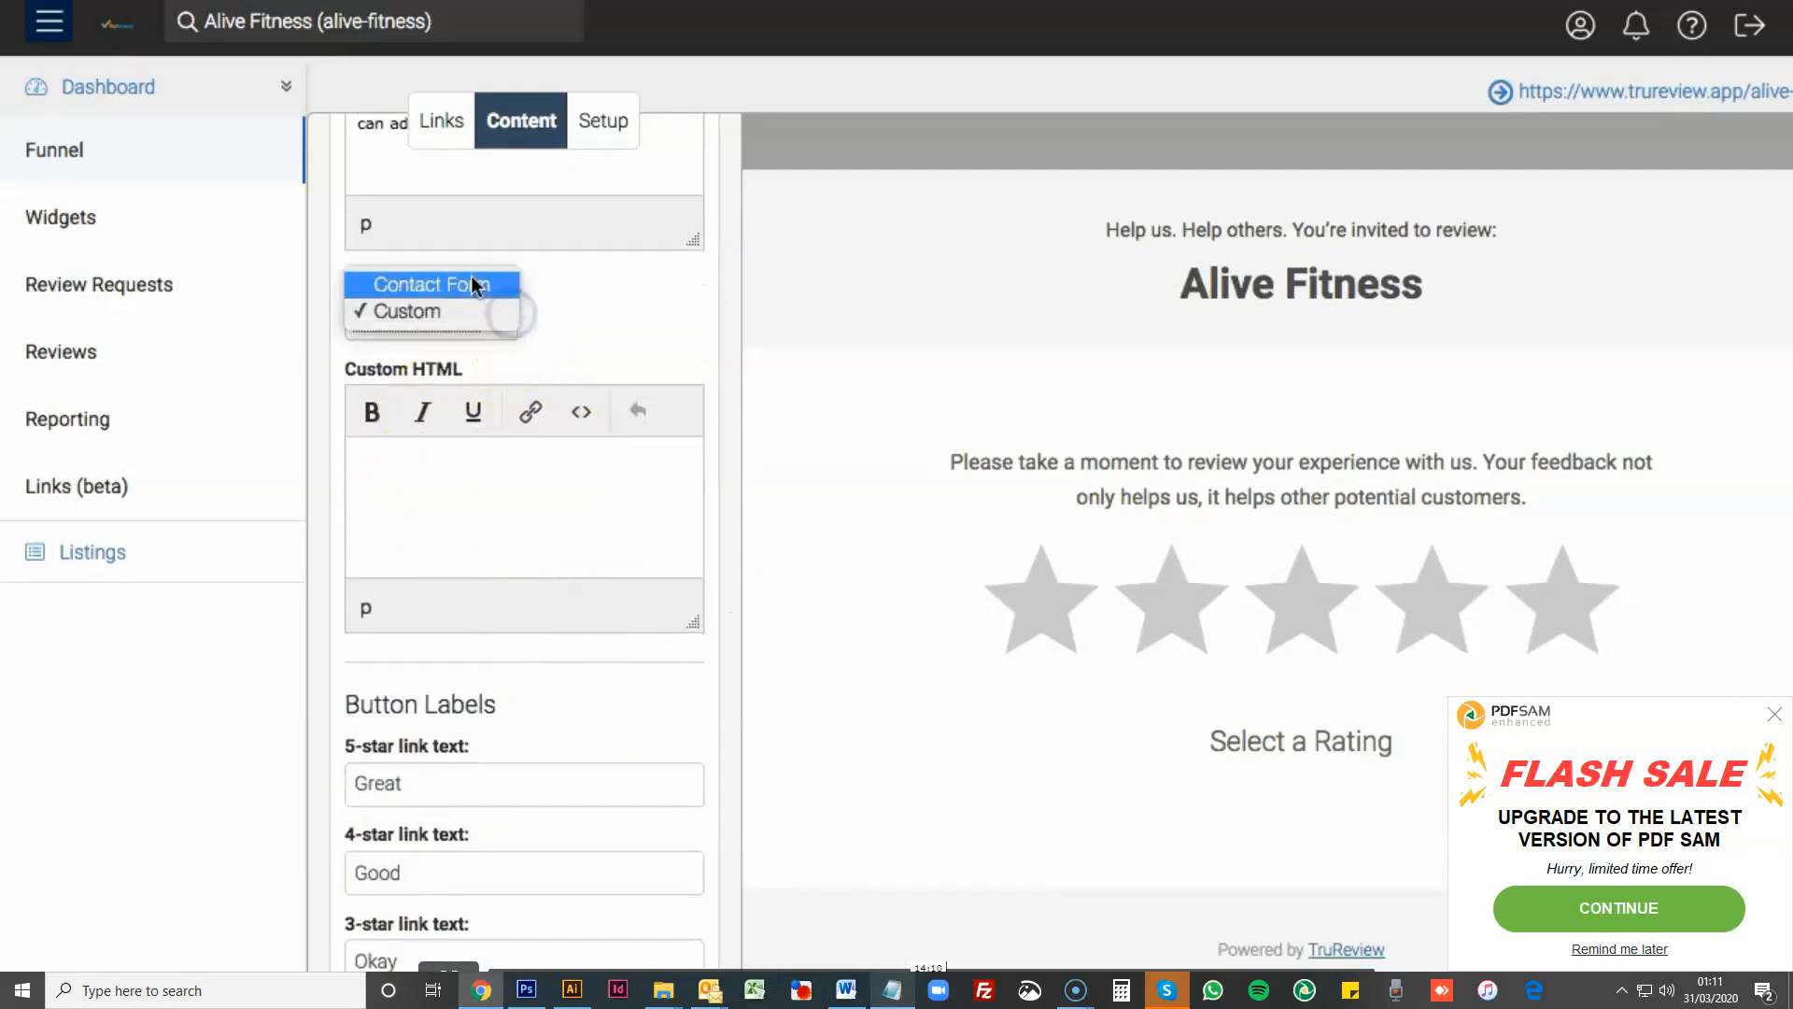
pyautogui.click(472, 280)
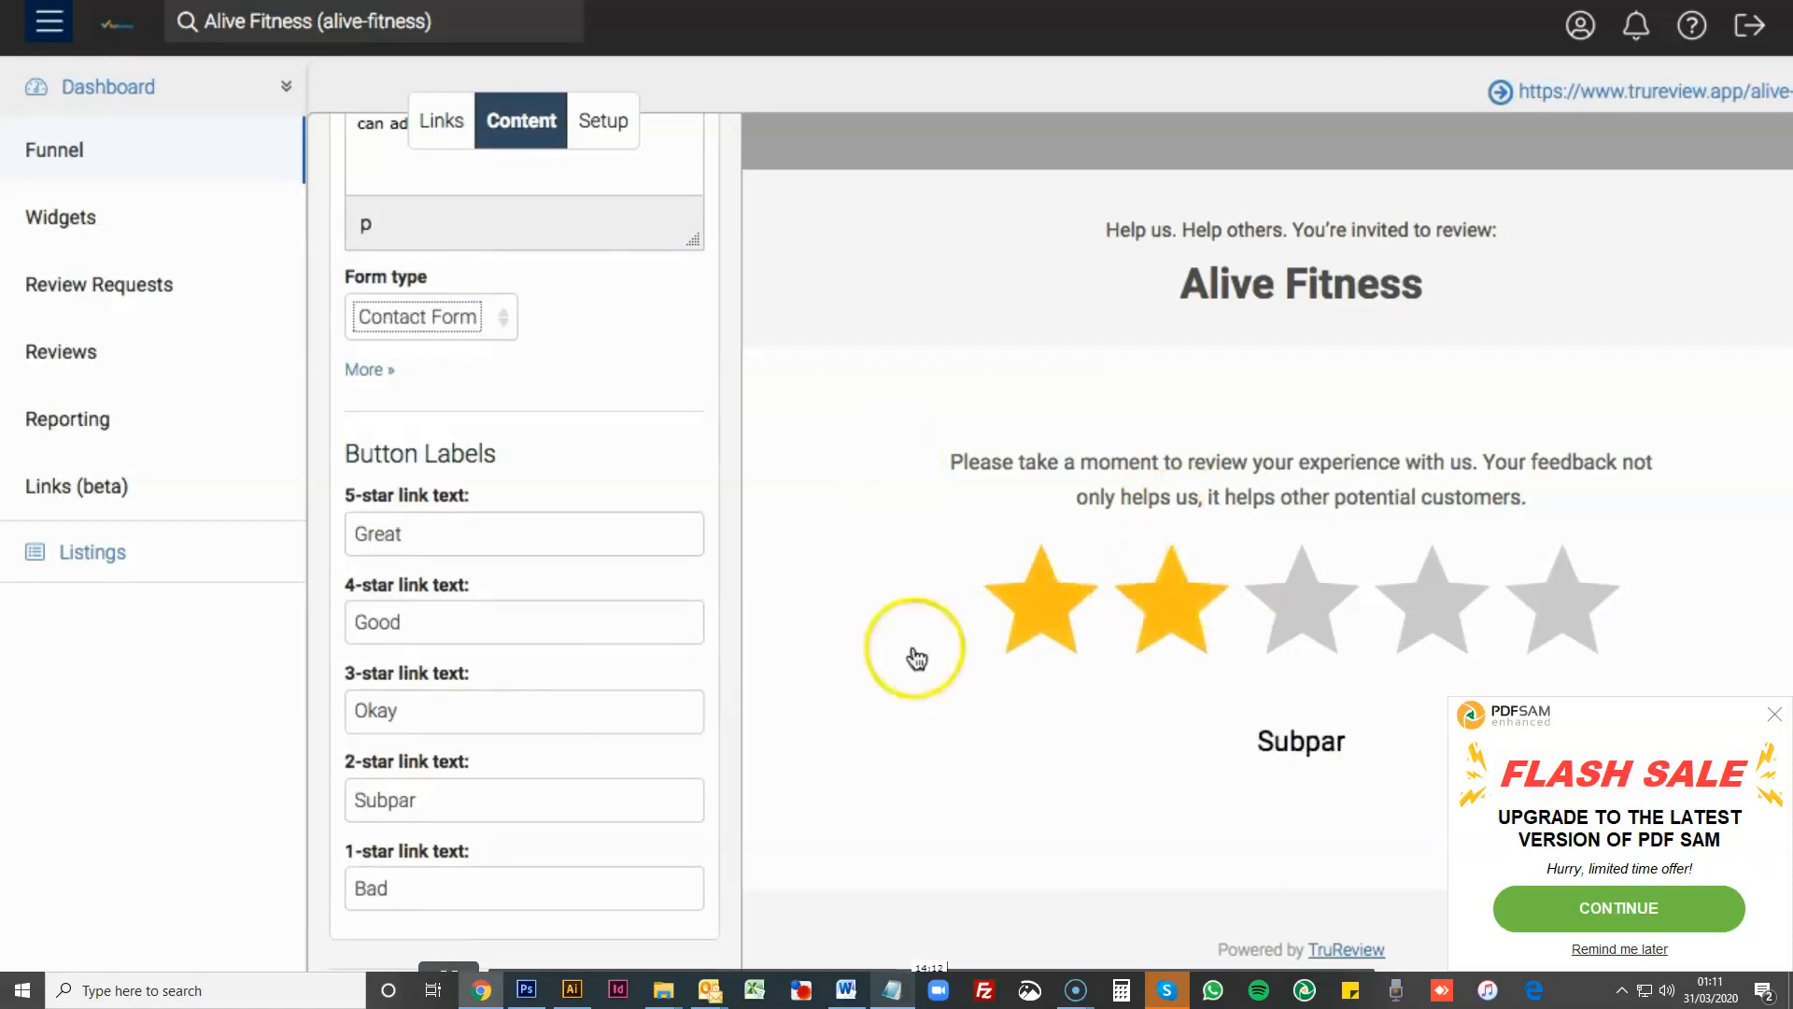
# - Give another three-star rating in the preview, check the contact form from start to end, and close it
pyautogui.click(1281, 617)
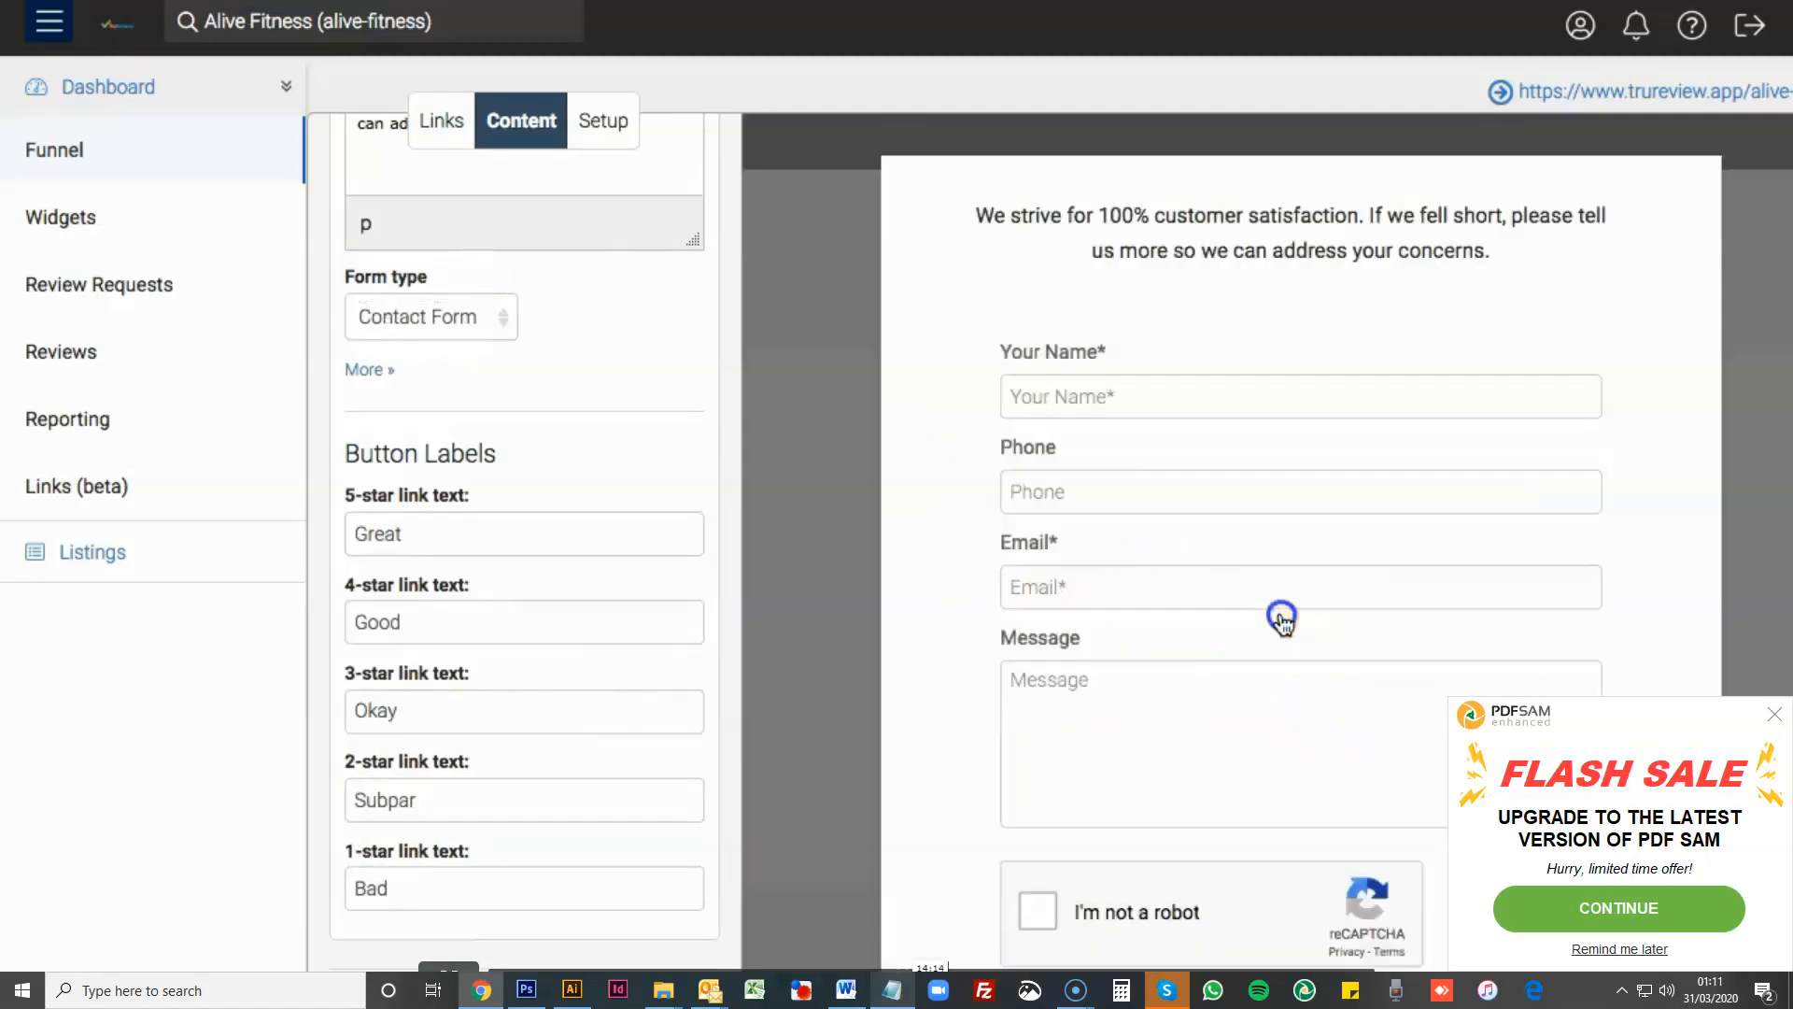
pyautogui.scroll(-2, 1129, 468)
pyautogui.scroll(2, 1128, 491)
pyautogui.scroll(-2, 1129, 493)
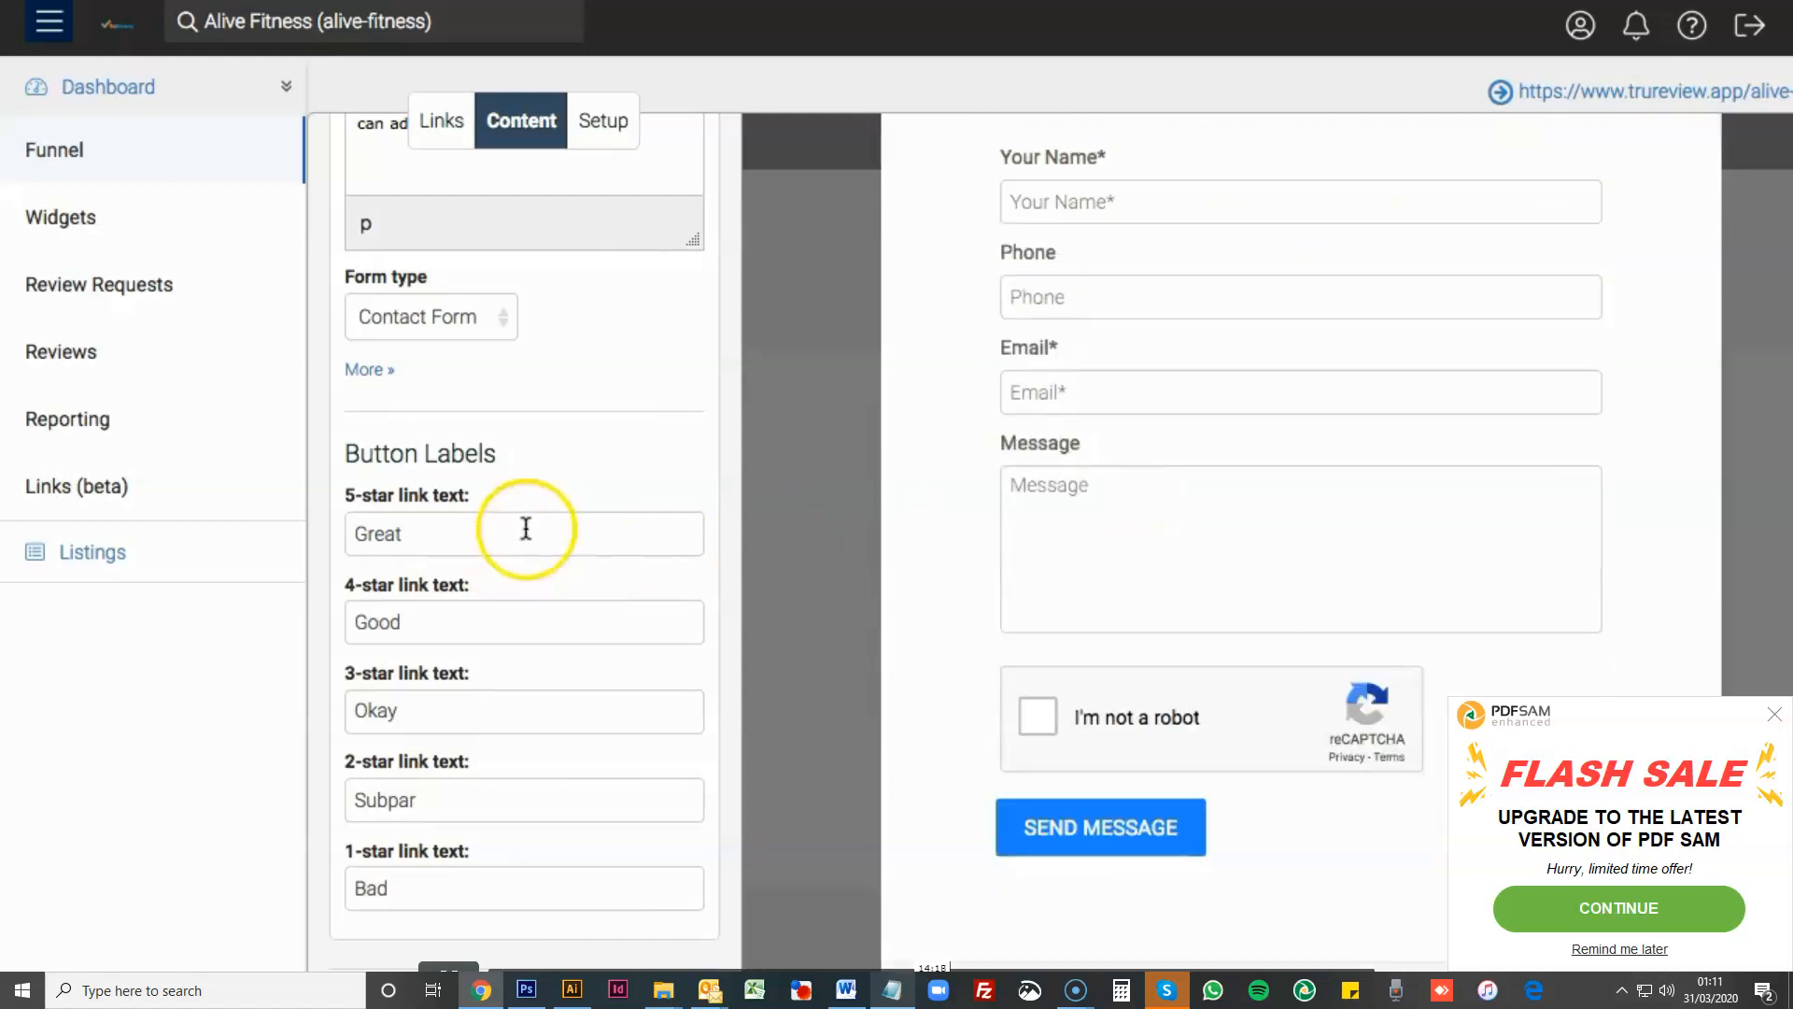
pyautogui.scroll(2, 994, 559)
pyautogui.click(807, 496)
# - Look over the button labels for the five star ratings and the offer and review stream options below them
pyautogui.scroll(-1, 560, 513)
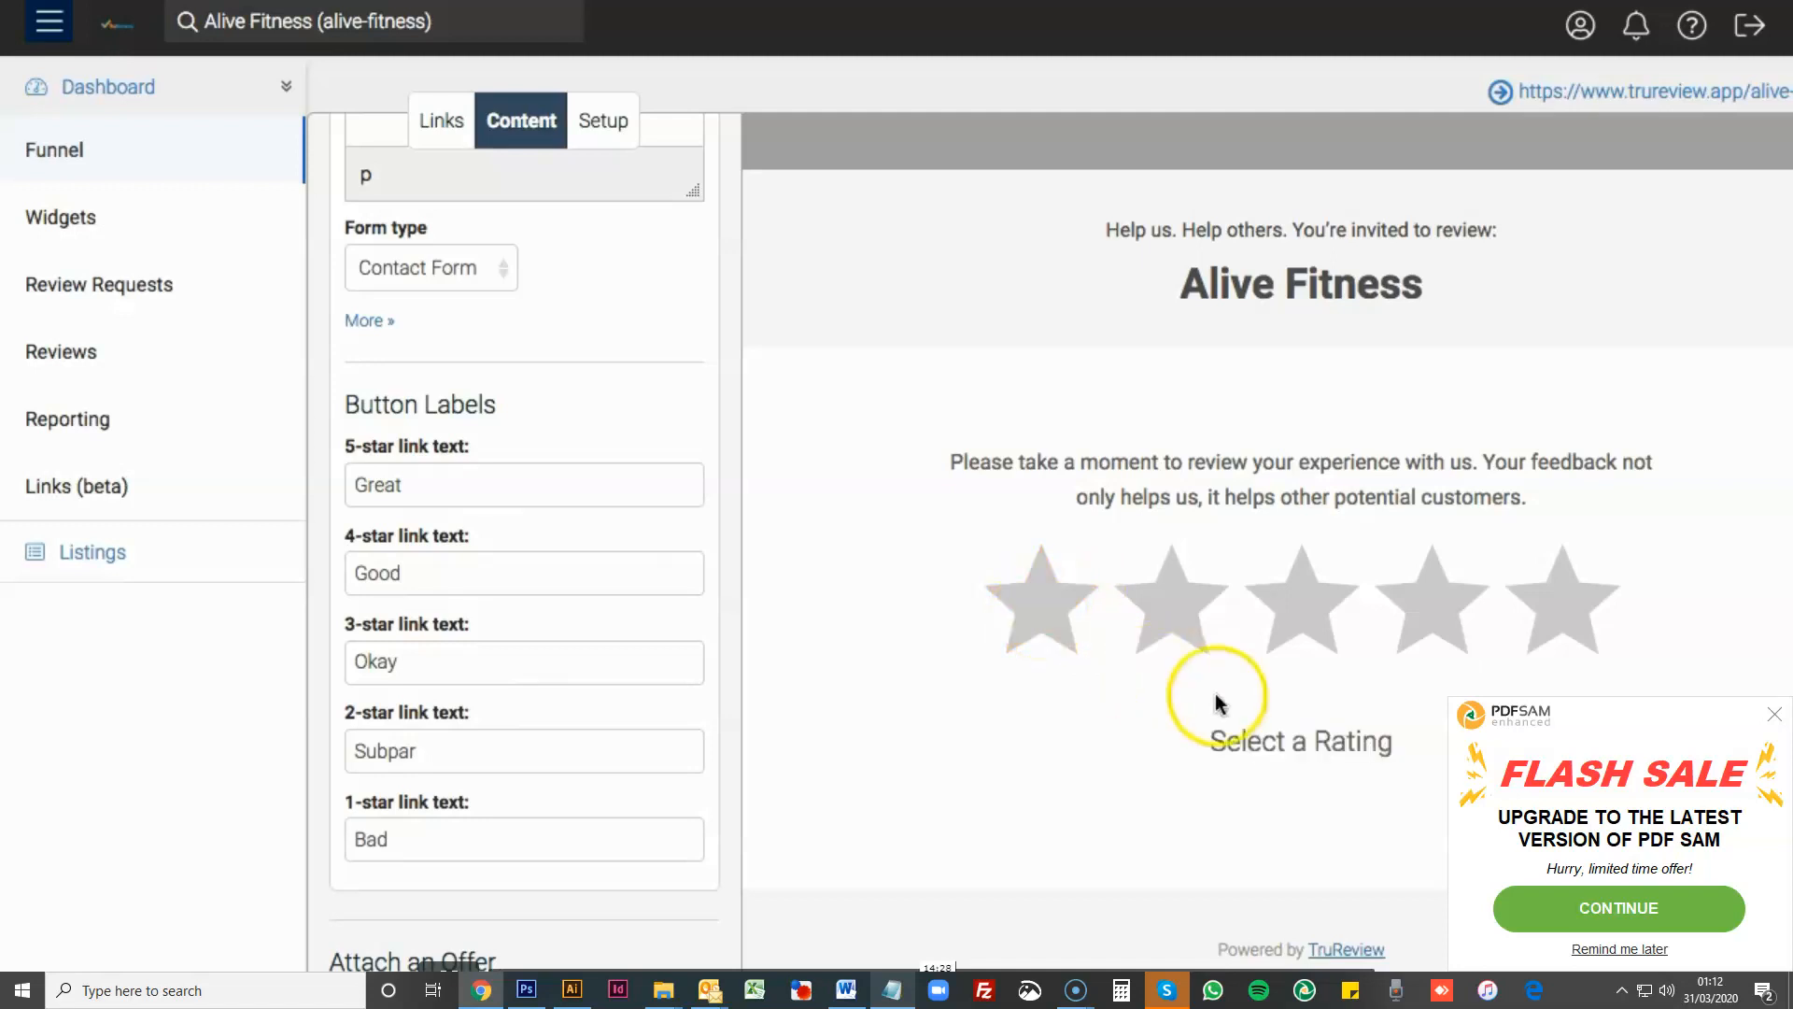
pyautogui.click(417, 851)
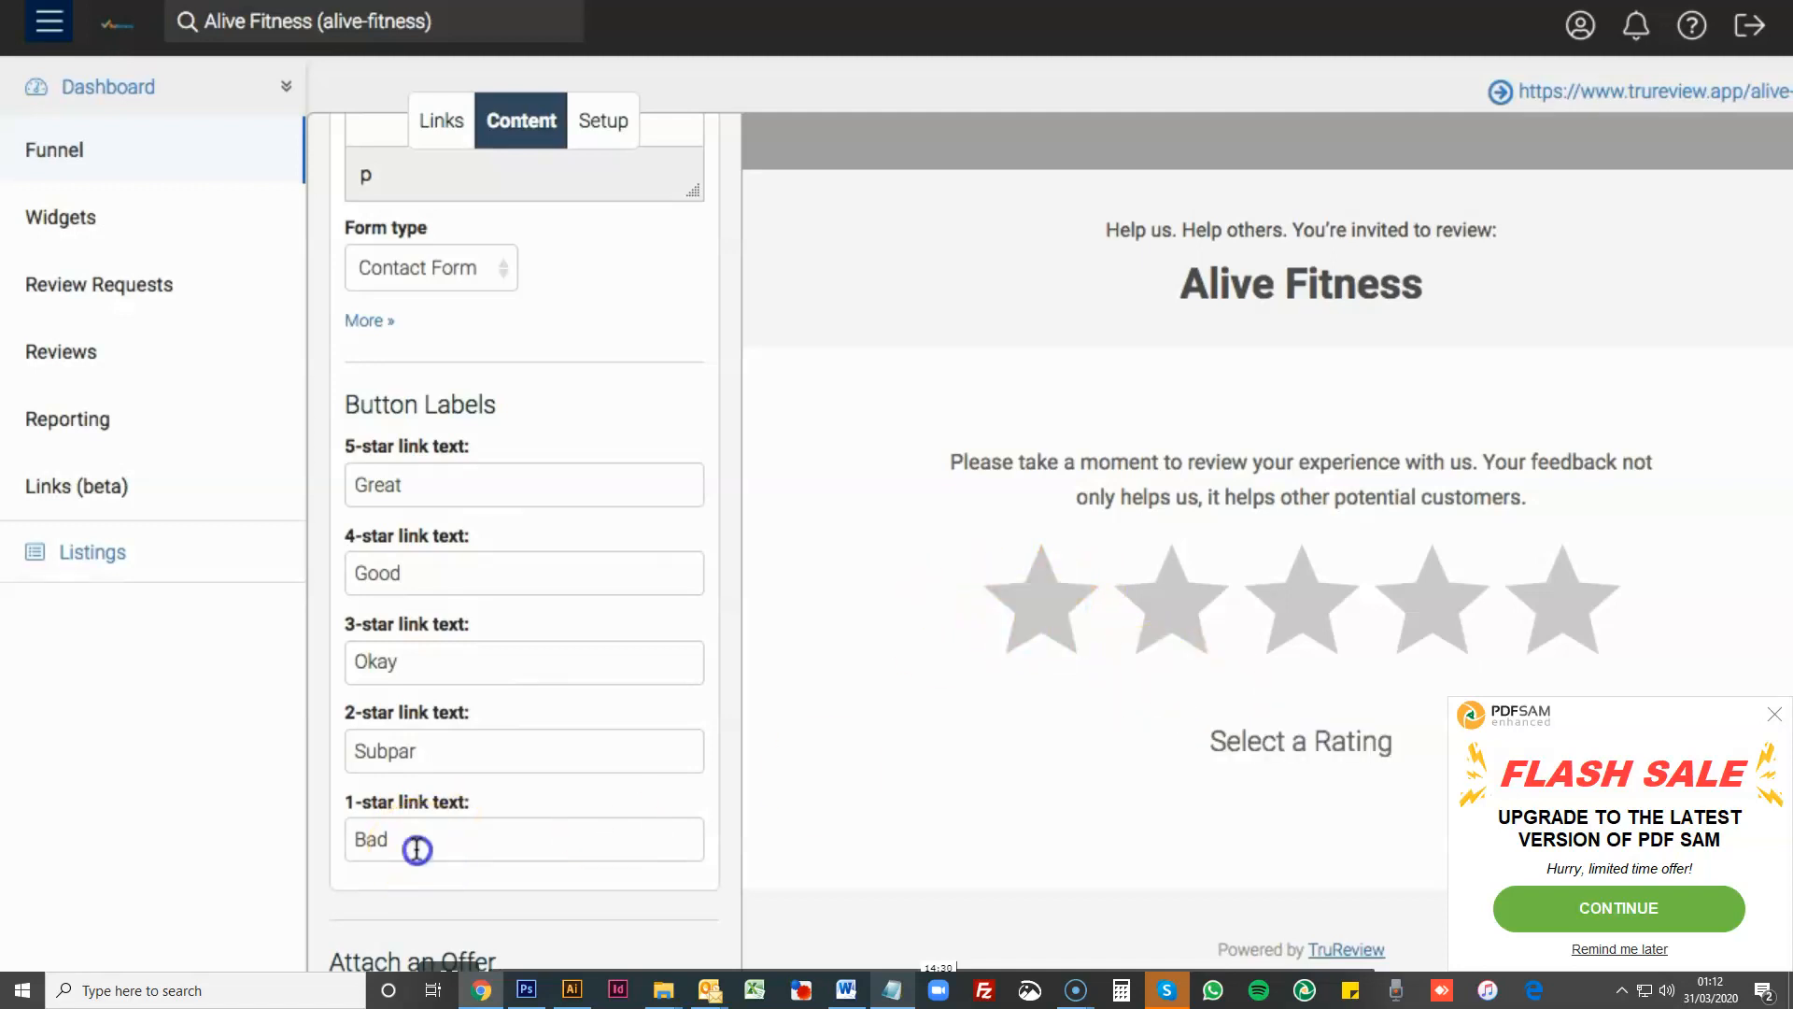
pyautogui.click(428, 486)
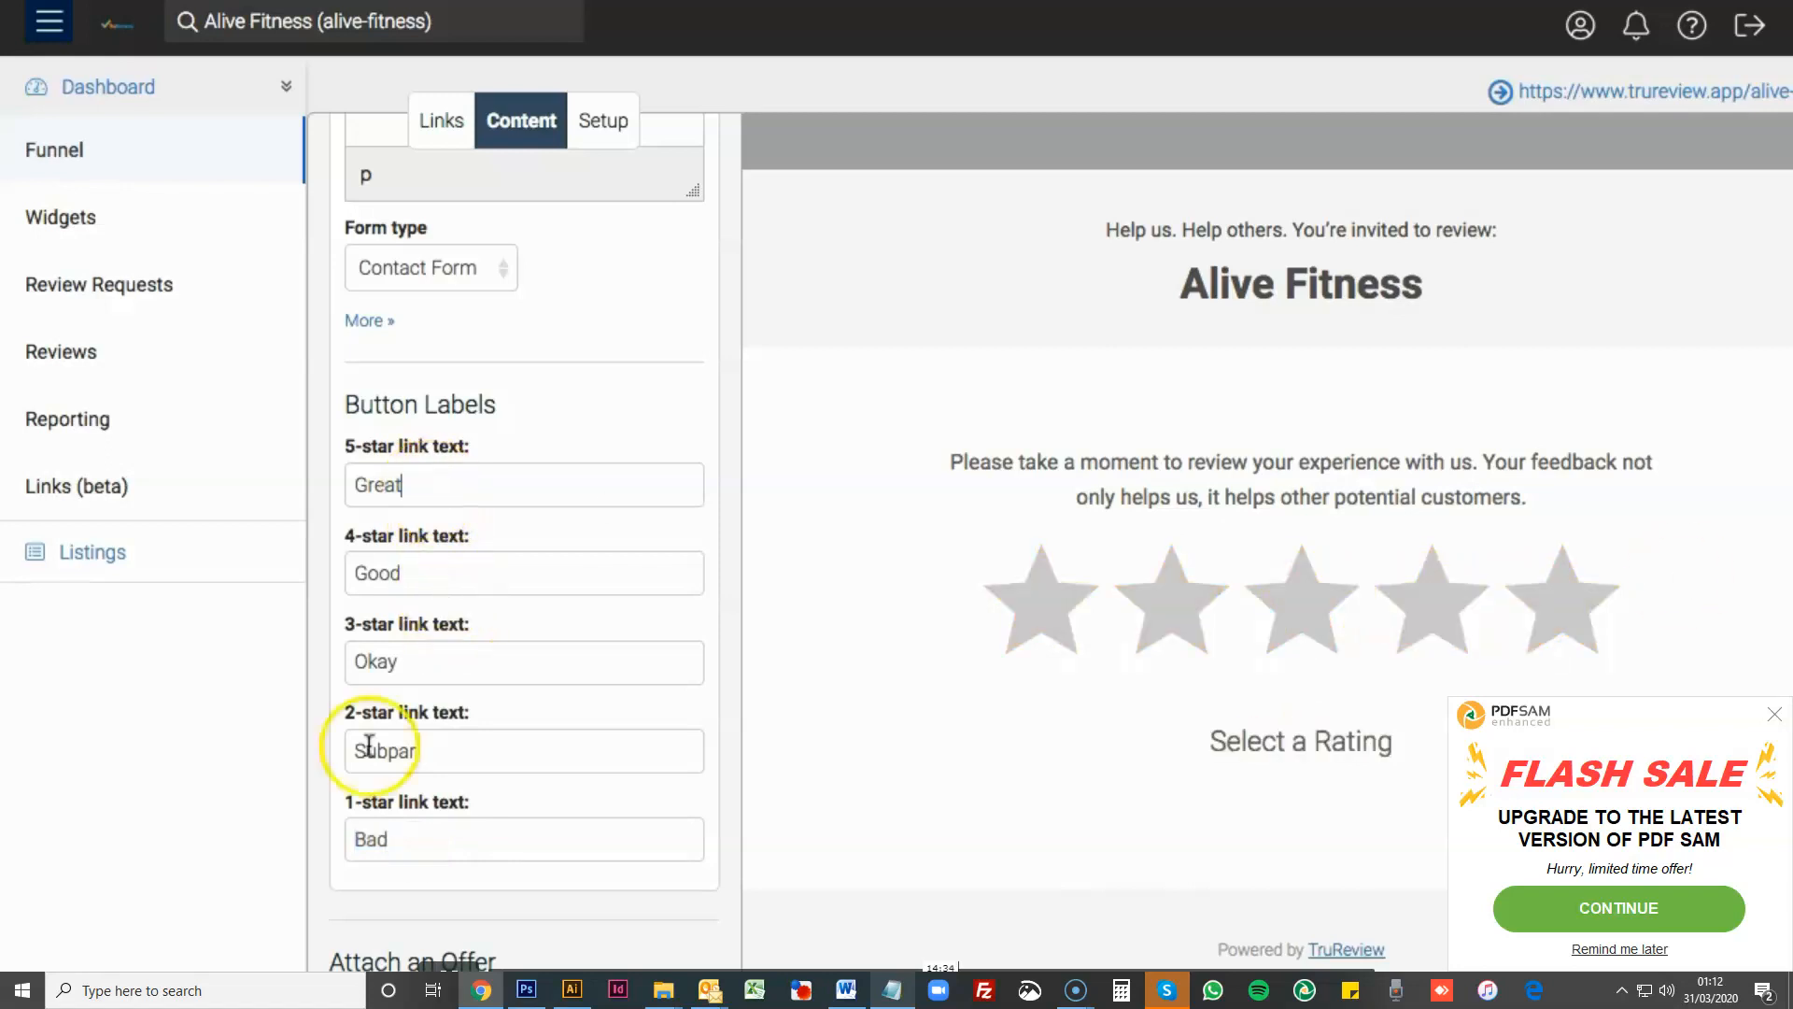
pyautogui.scroll(-5, 449, 795)
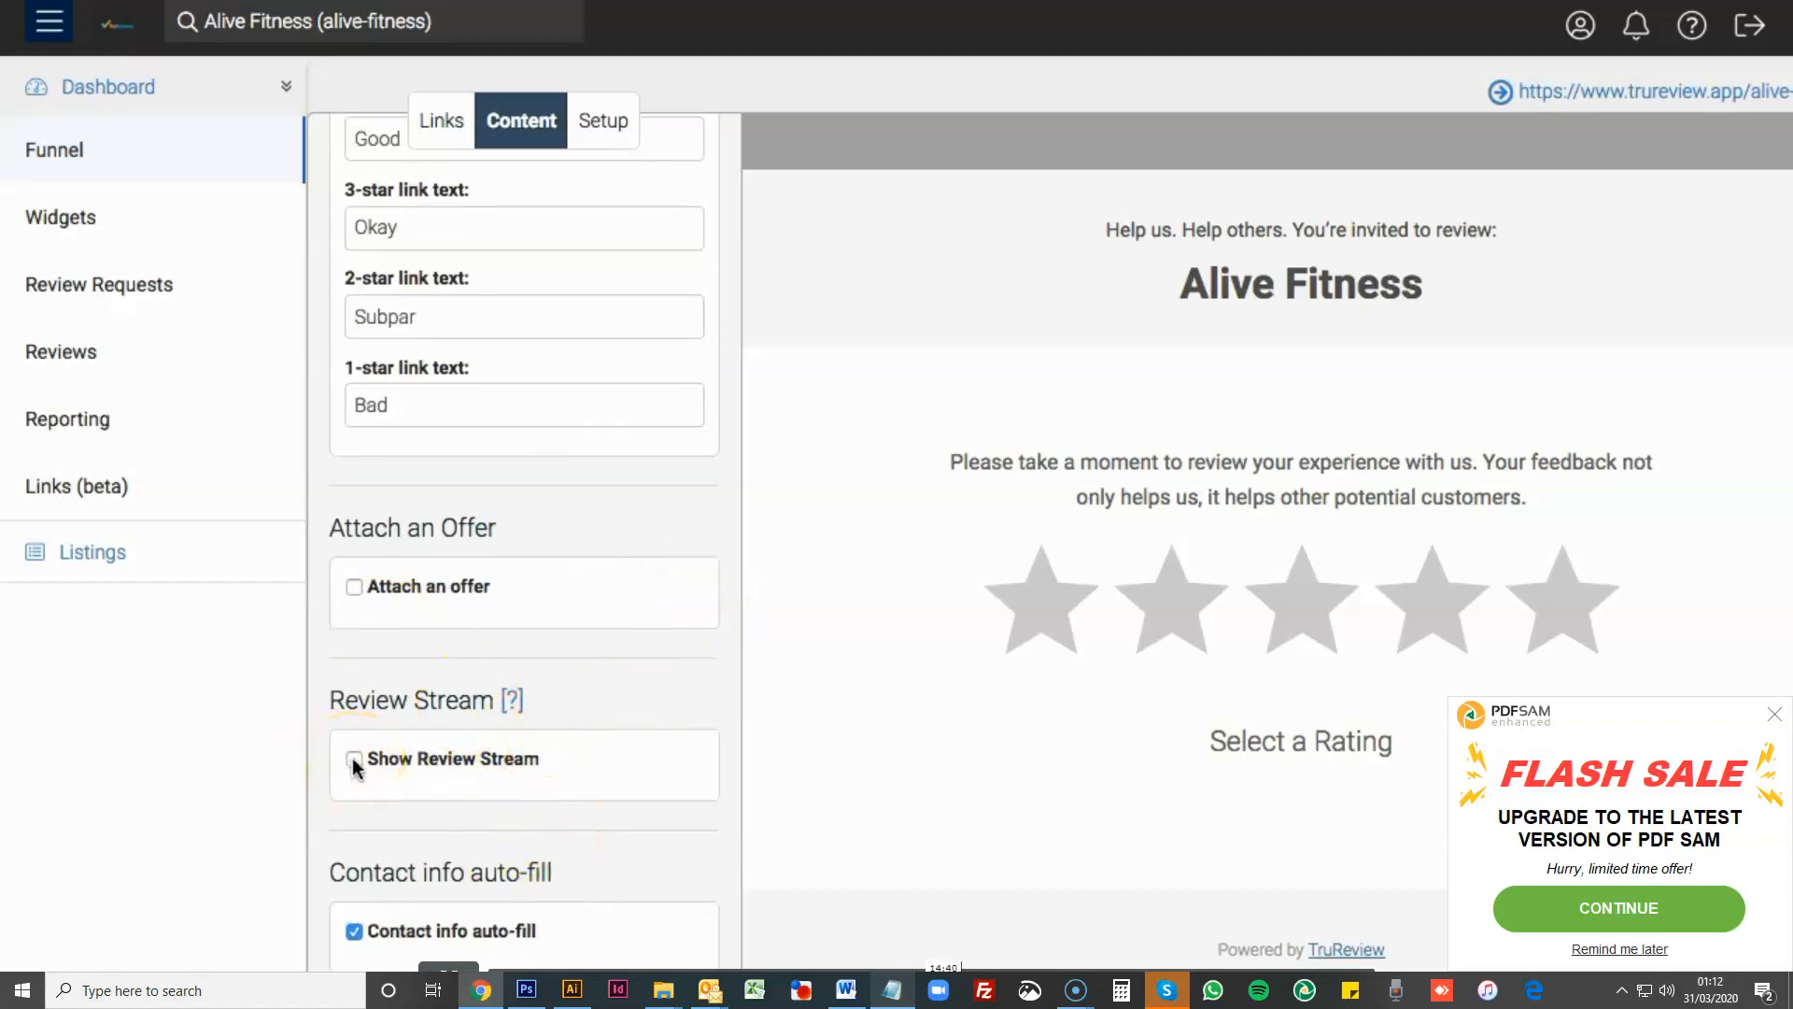
pyautogui.scroll(1, 352, 760)
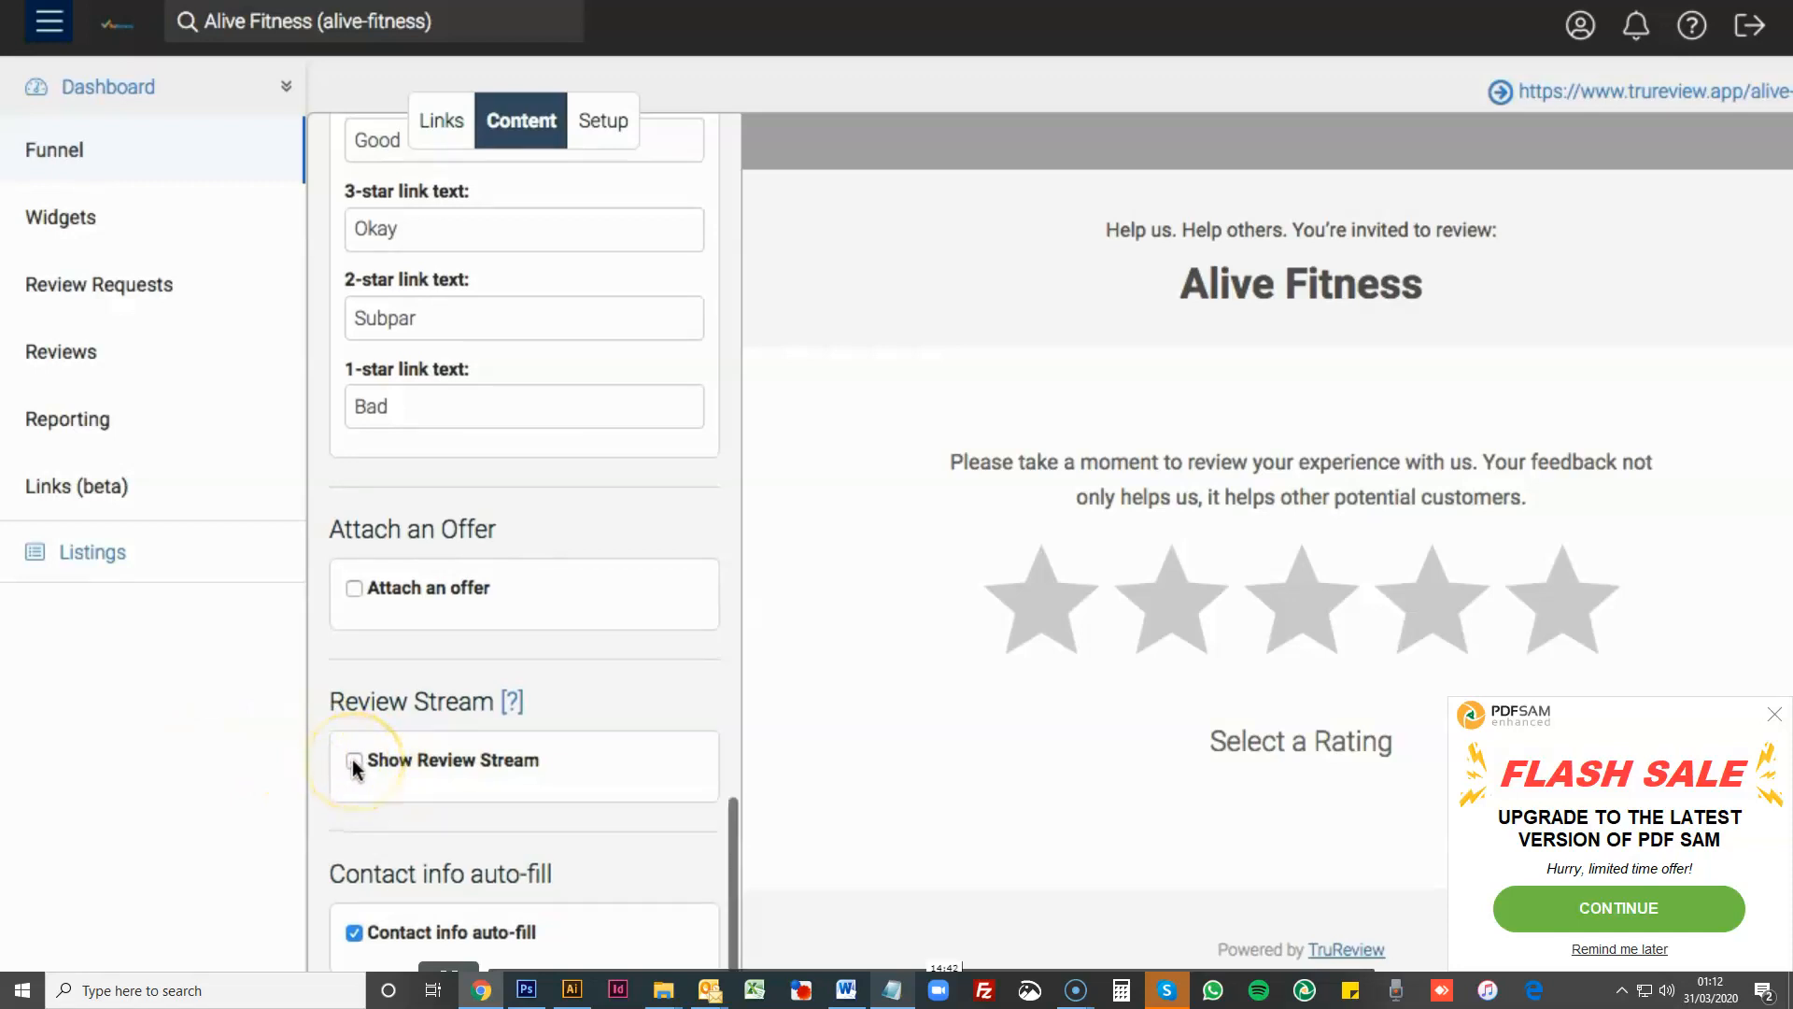
# - Turn on the review stream and inspect the overall rating and customer reviews in the page preview
pyautogui.click(353, 759)
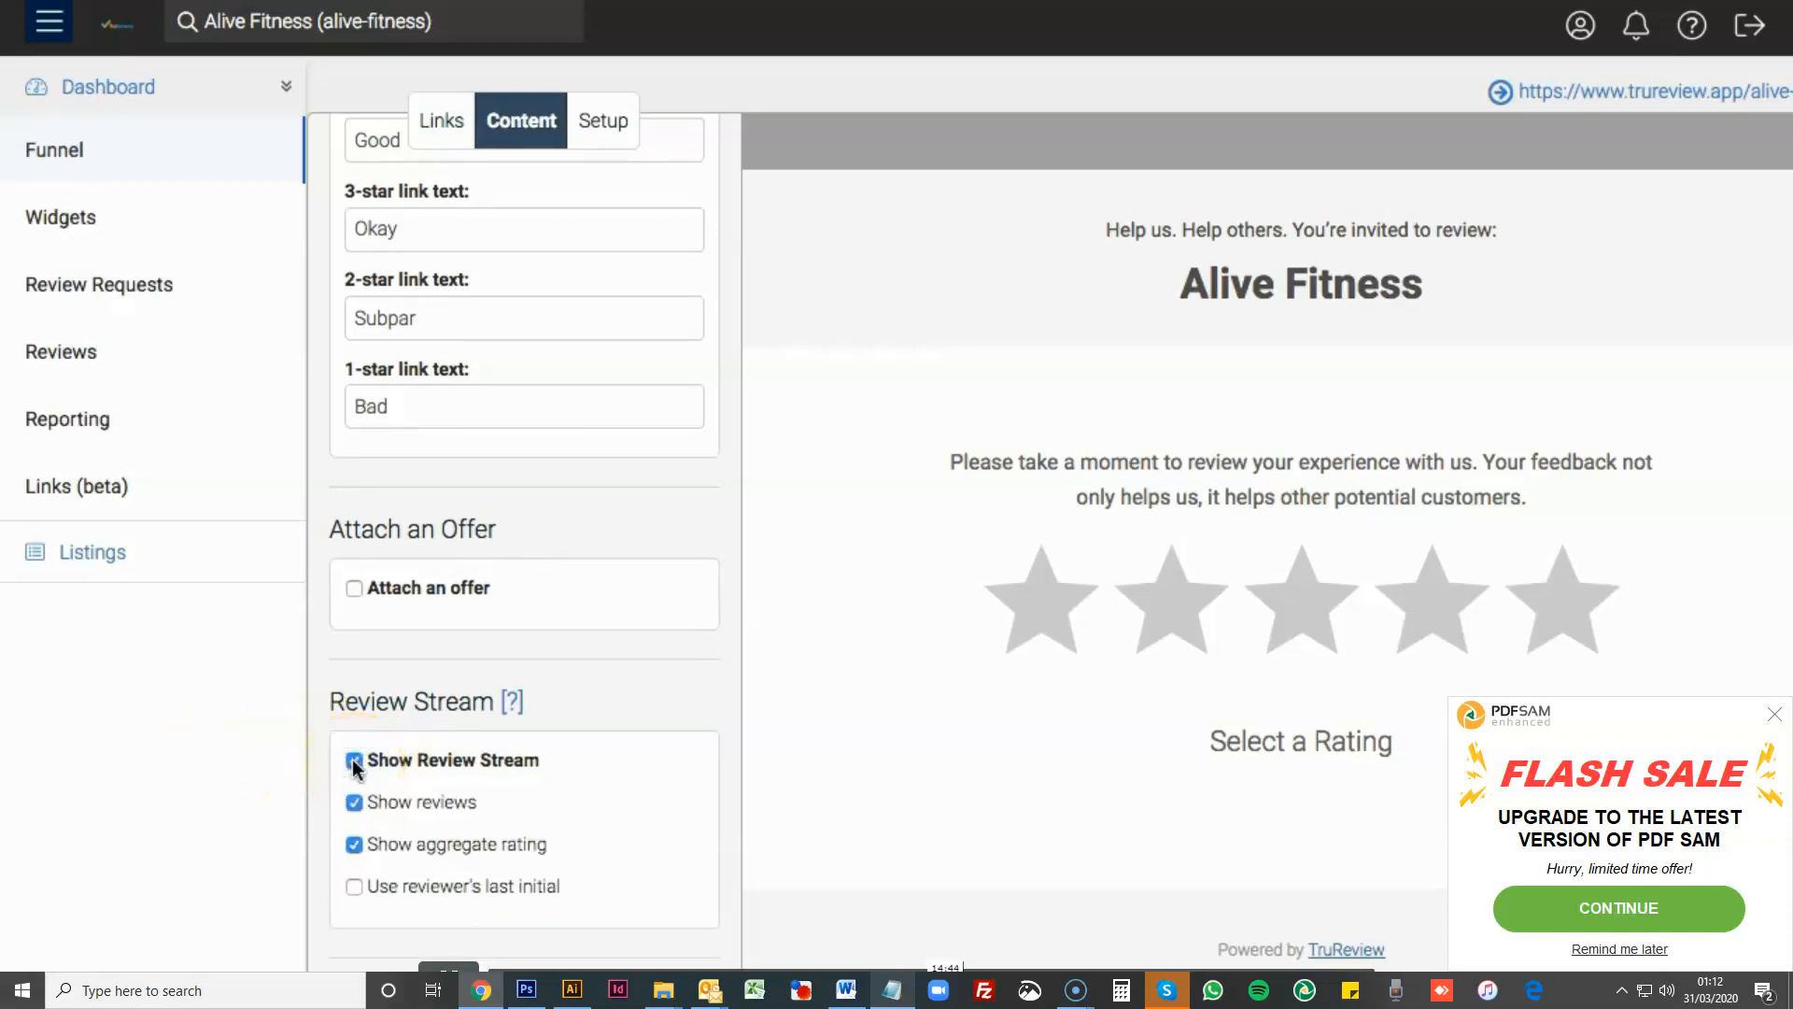
pyautogui.scroll(-2, 1053, 812)
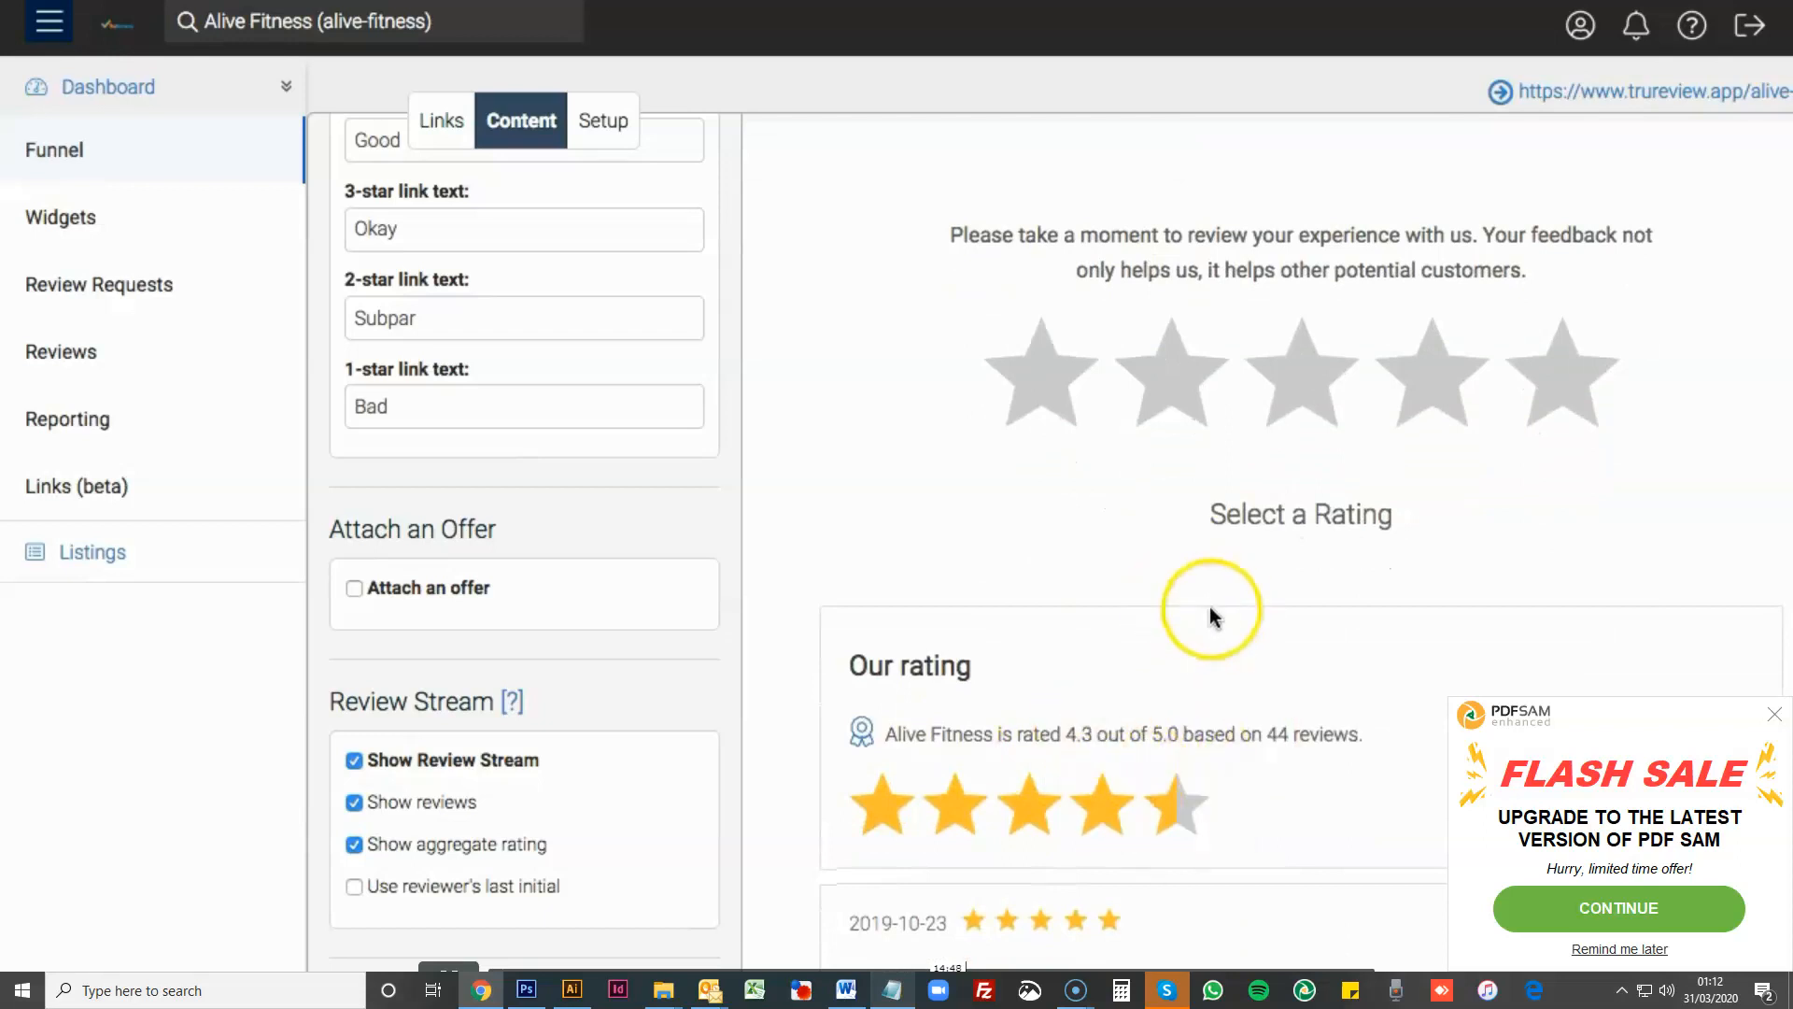
pyautogui.scroll(-3, 1210, 609)
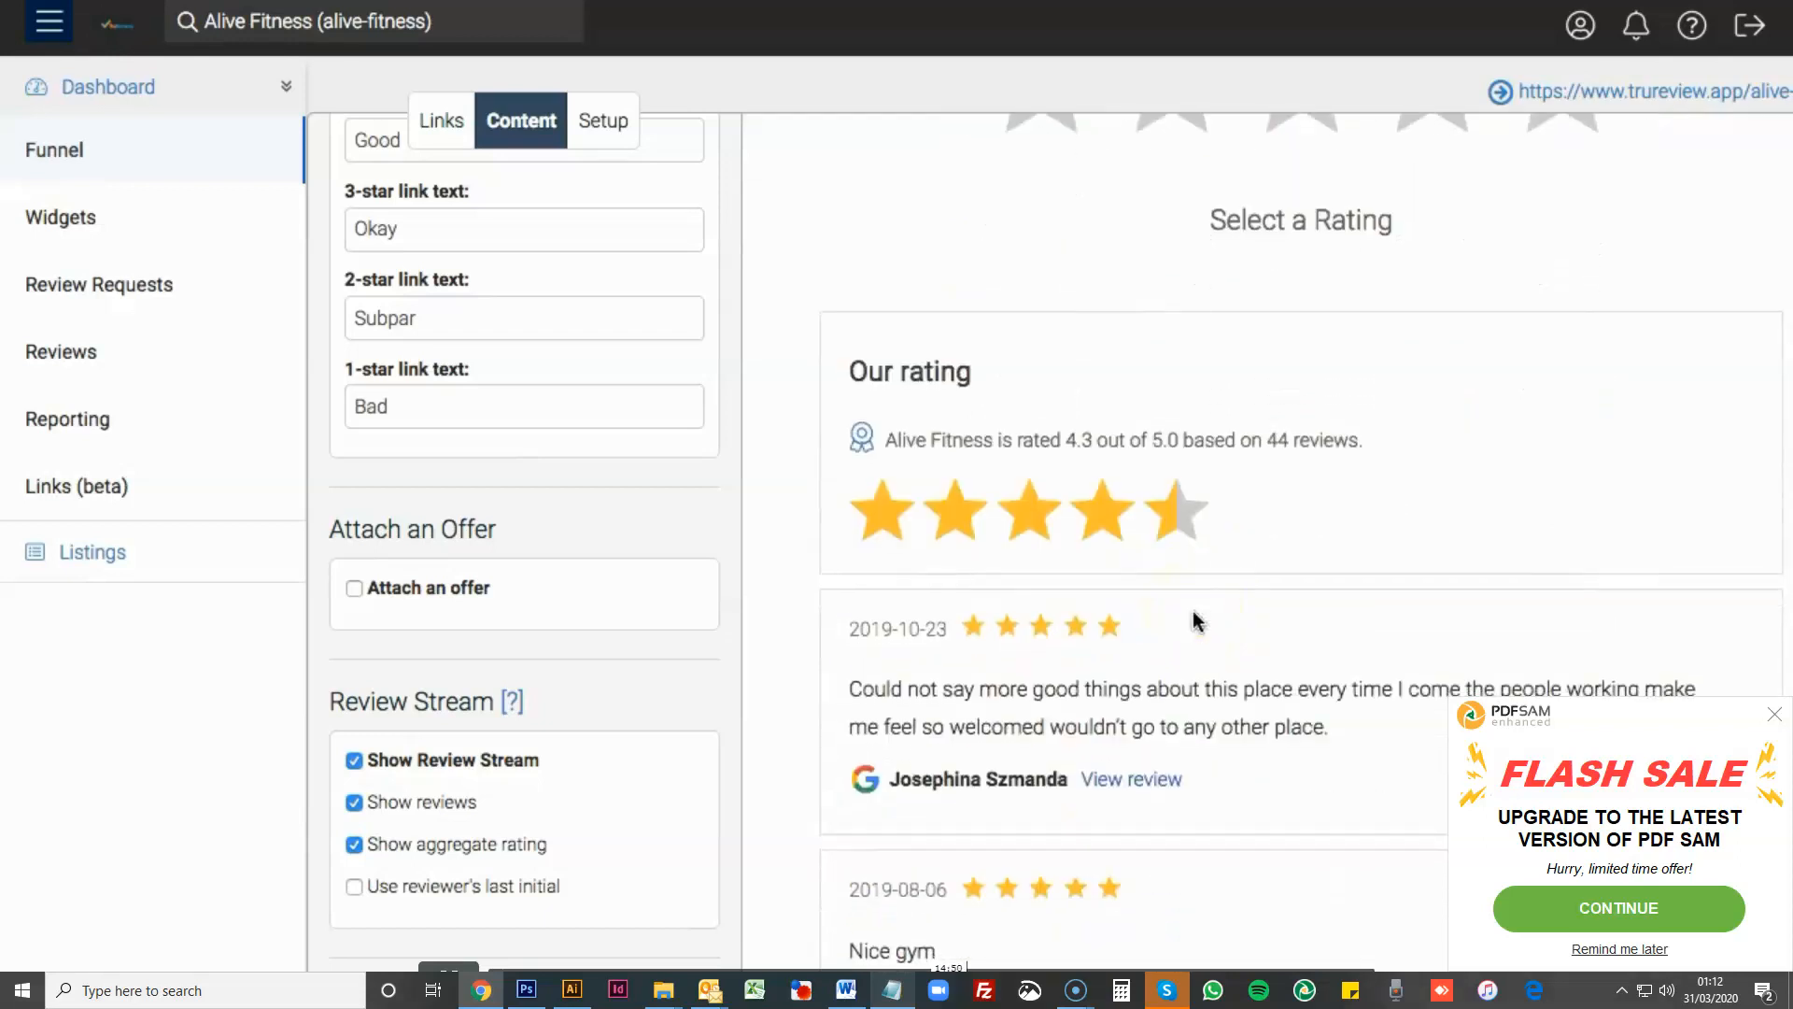
# - Hide the individual reviews from the review stream, check the preview, and show them again
pyautogui.click(355, 805)
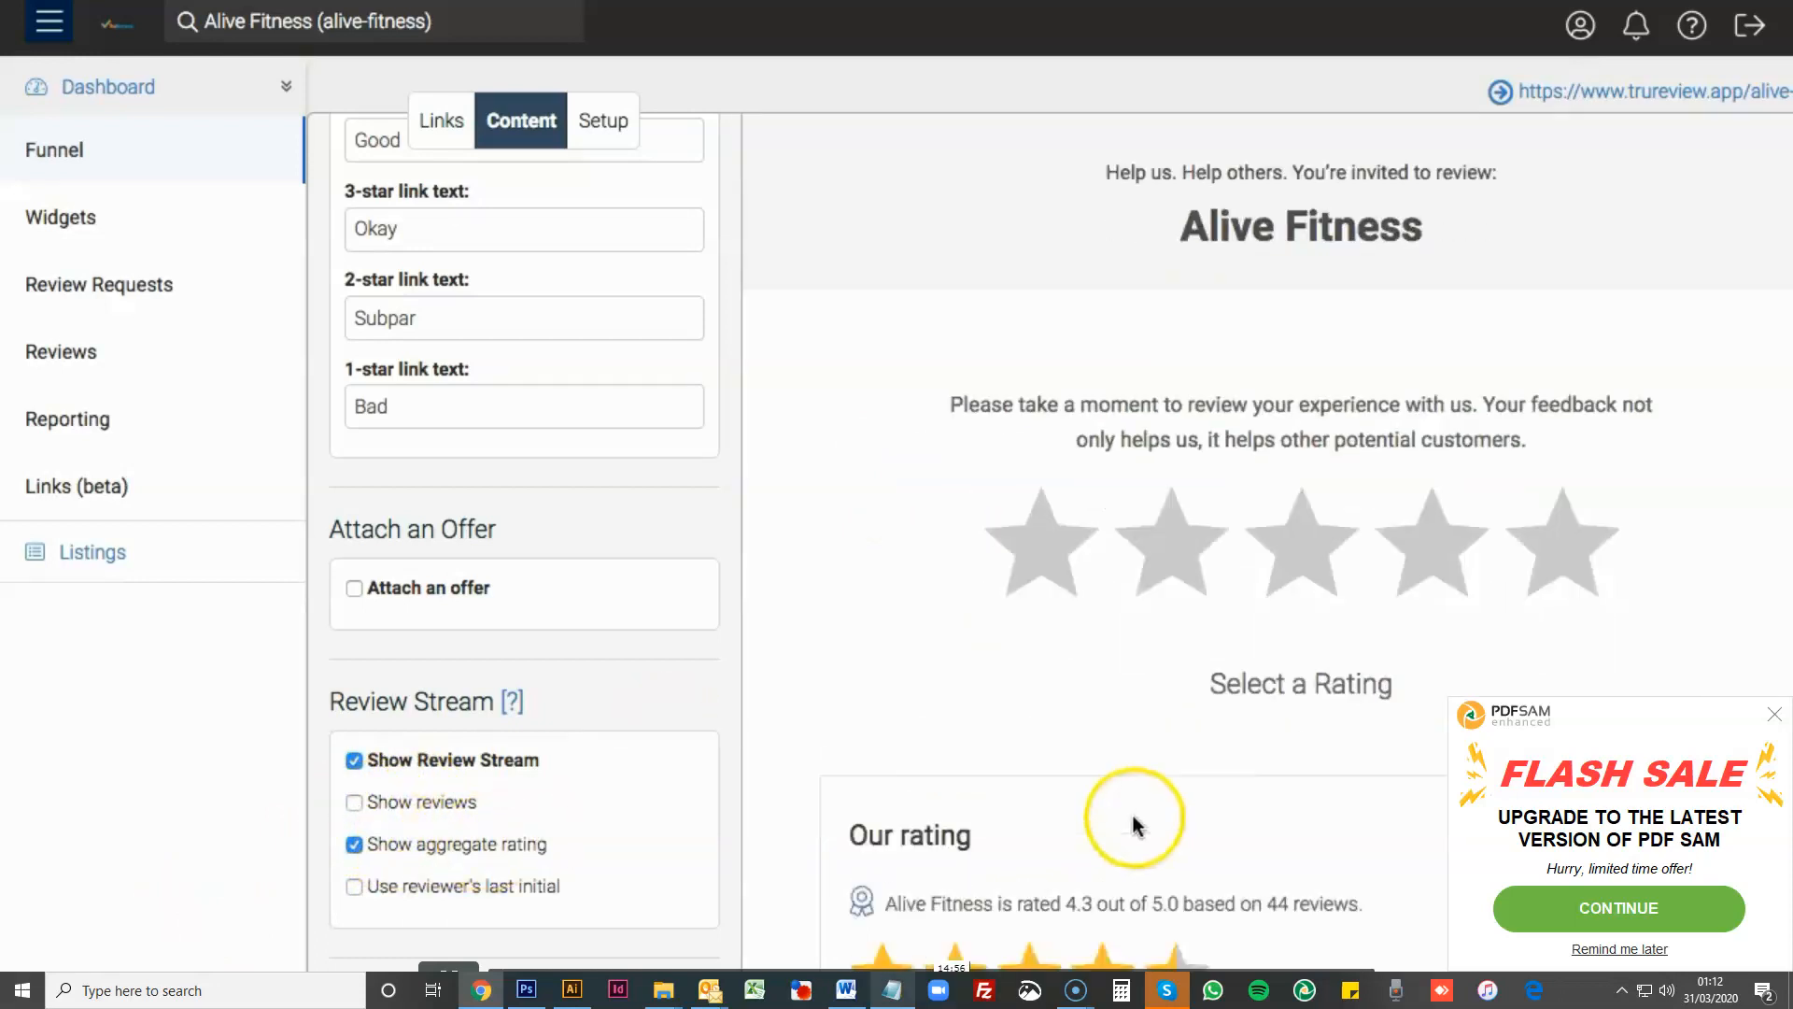
pyautogui.scroll(-3, 1074, 766)
pyautogui.scroll(-1, 1011, 699)
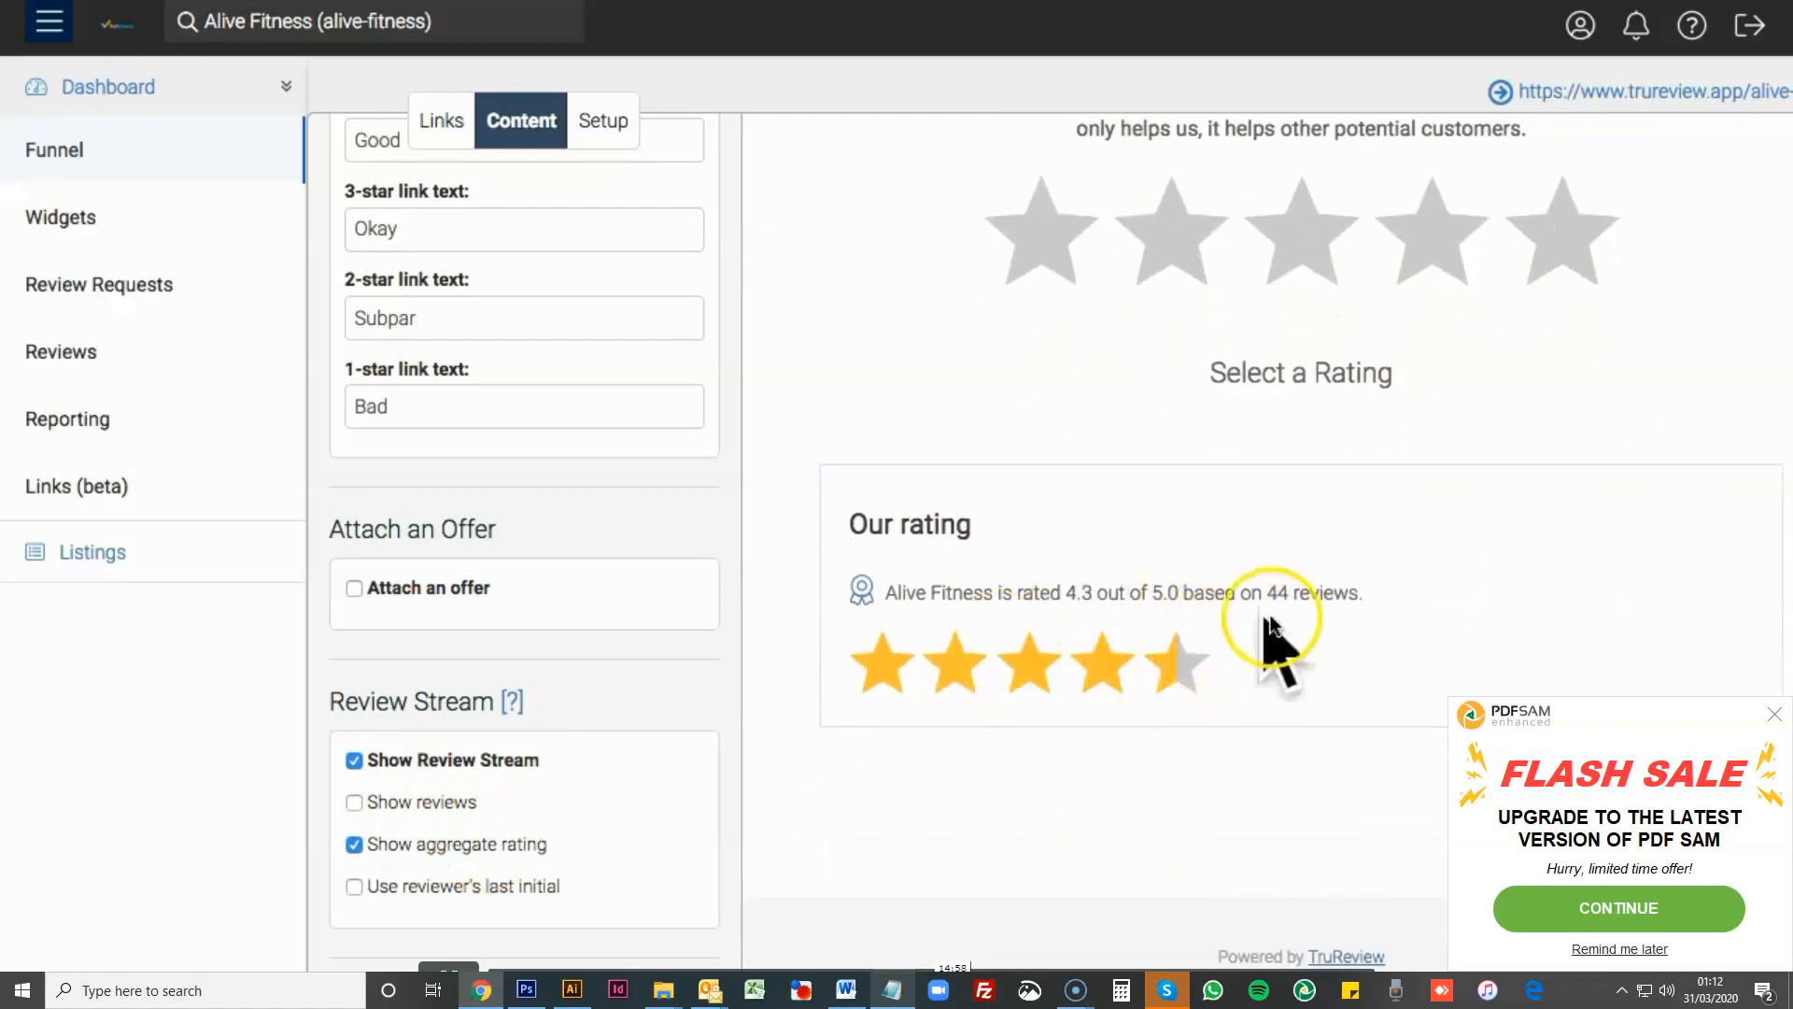
# - Hide the aggregate rating in the review stream and show reviewers' last names as initials
pyautogui.click(354, 846)
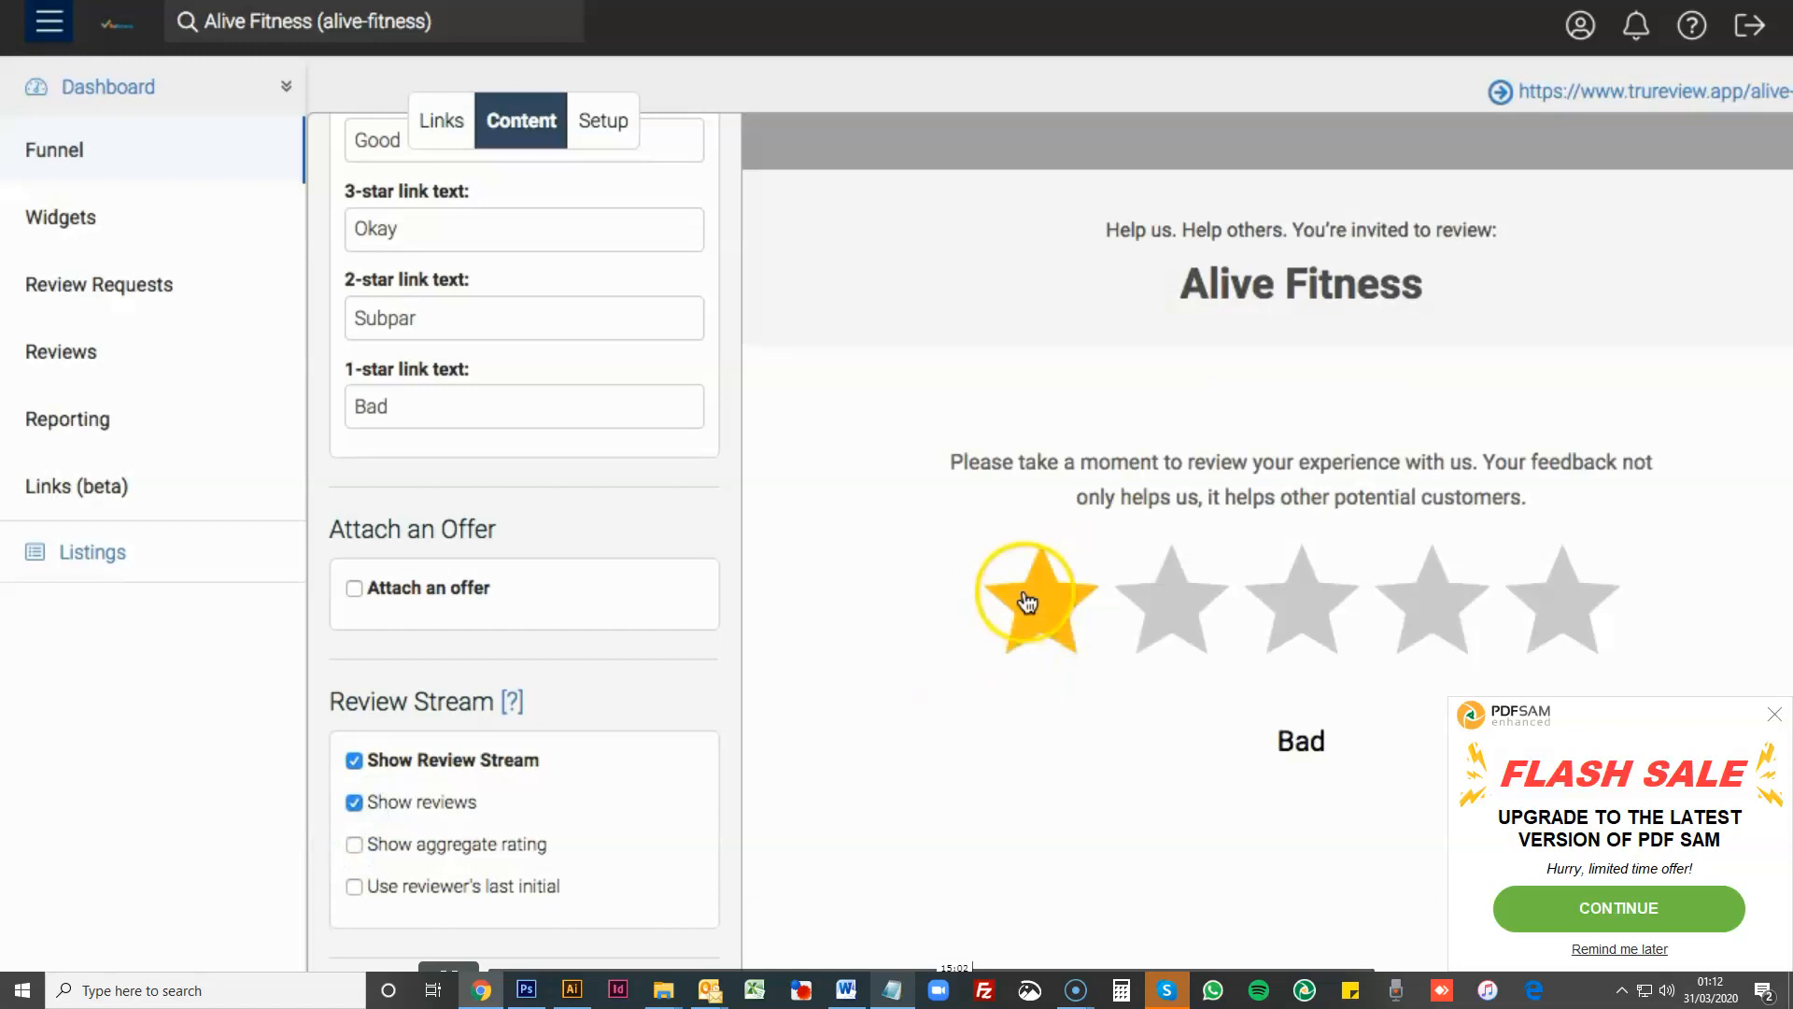
pyautogui.scroll(-2, 925, 653)
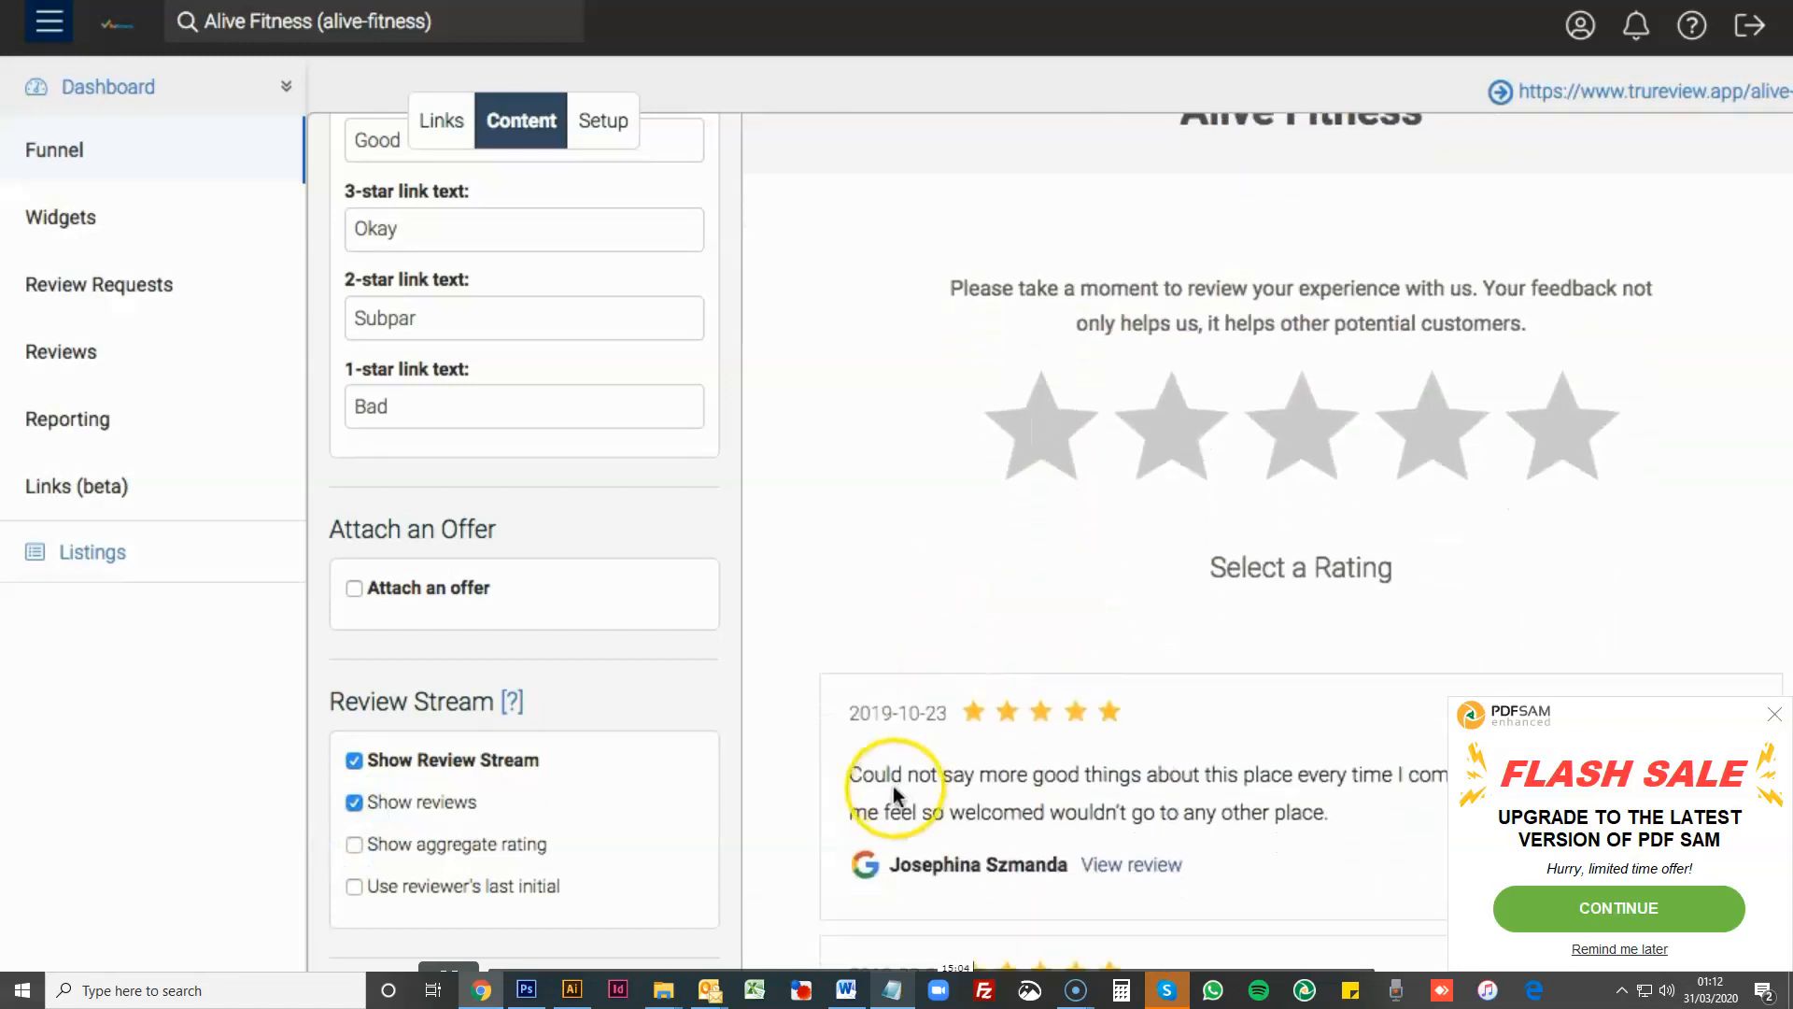
pyautogui.scroll(-5, 893, 787)
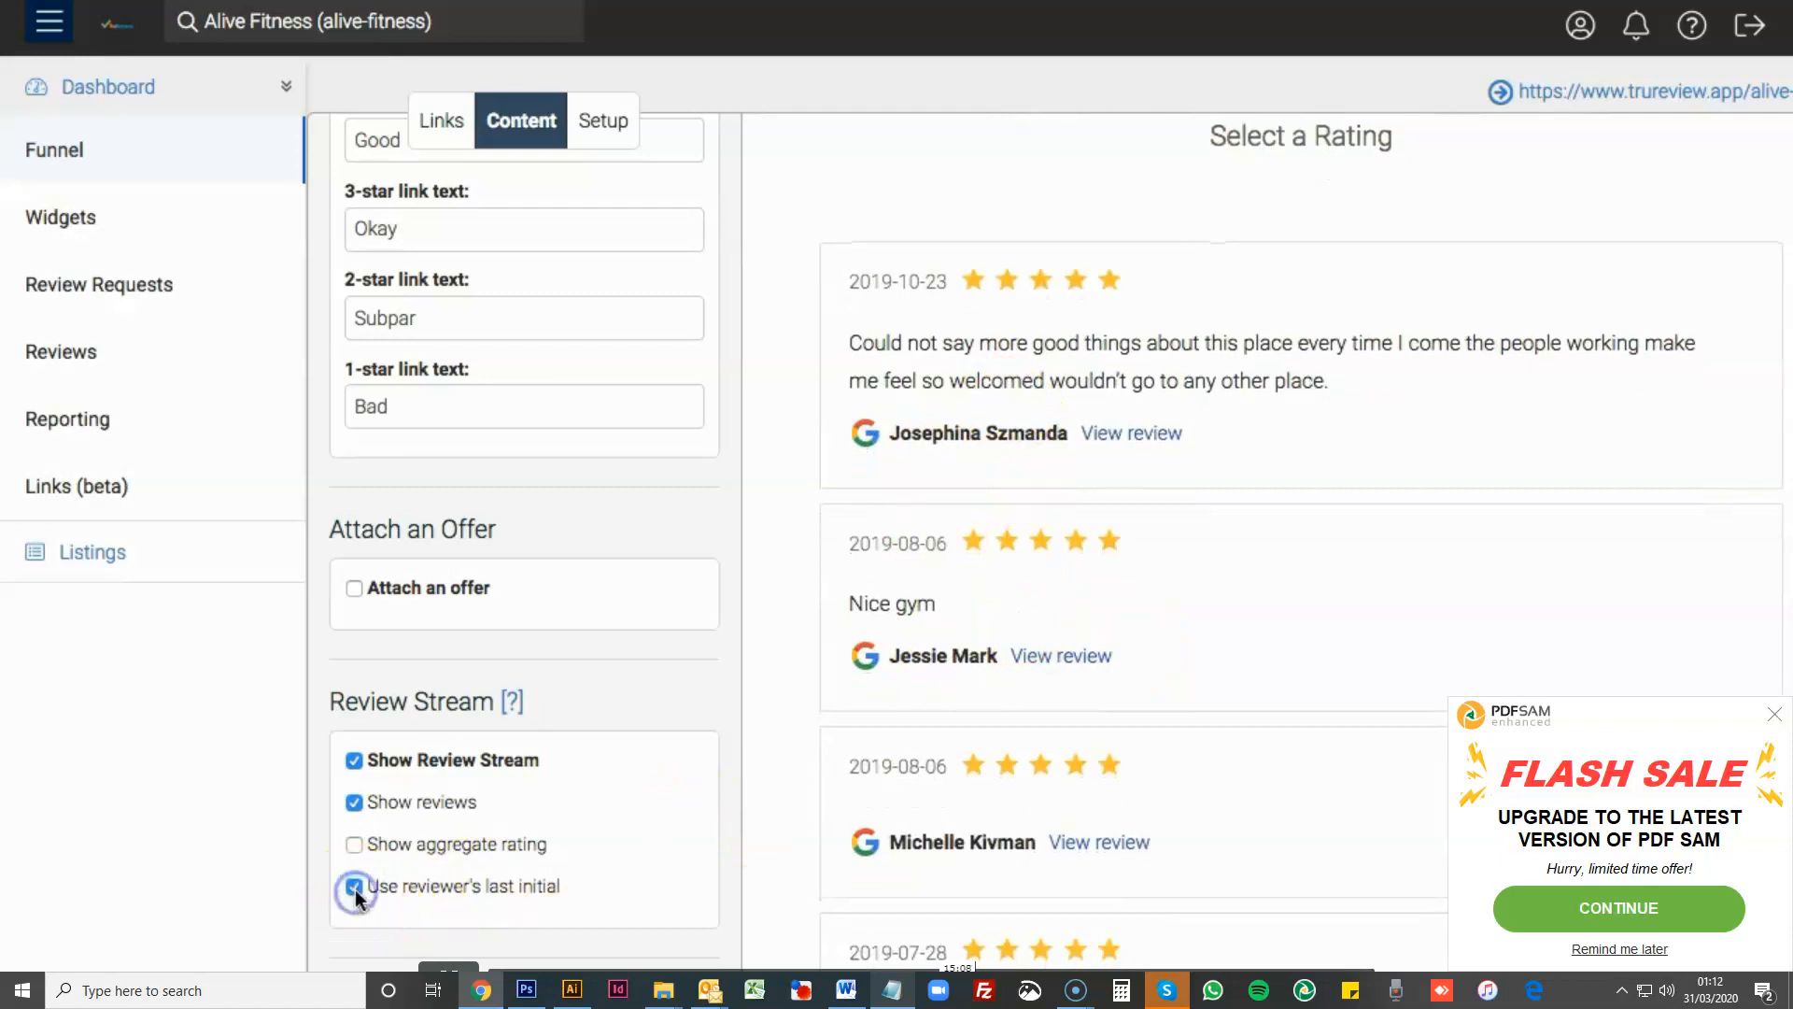
# - Check the shortened reviewer names in the preview and turn off the review stream
pyautogui.scroll(-7, 1162, 680)
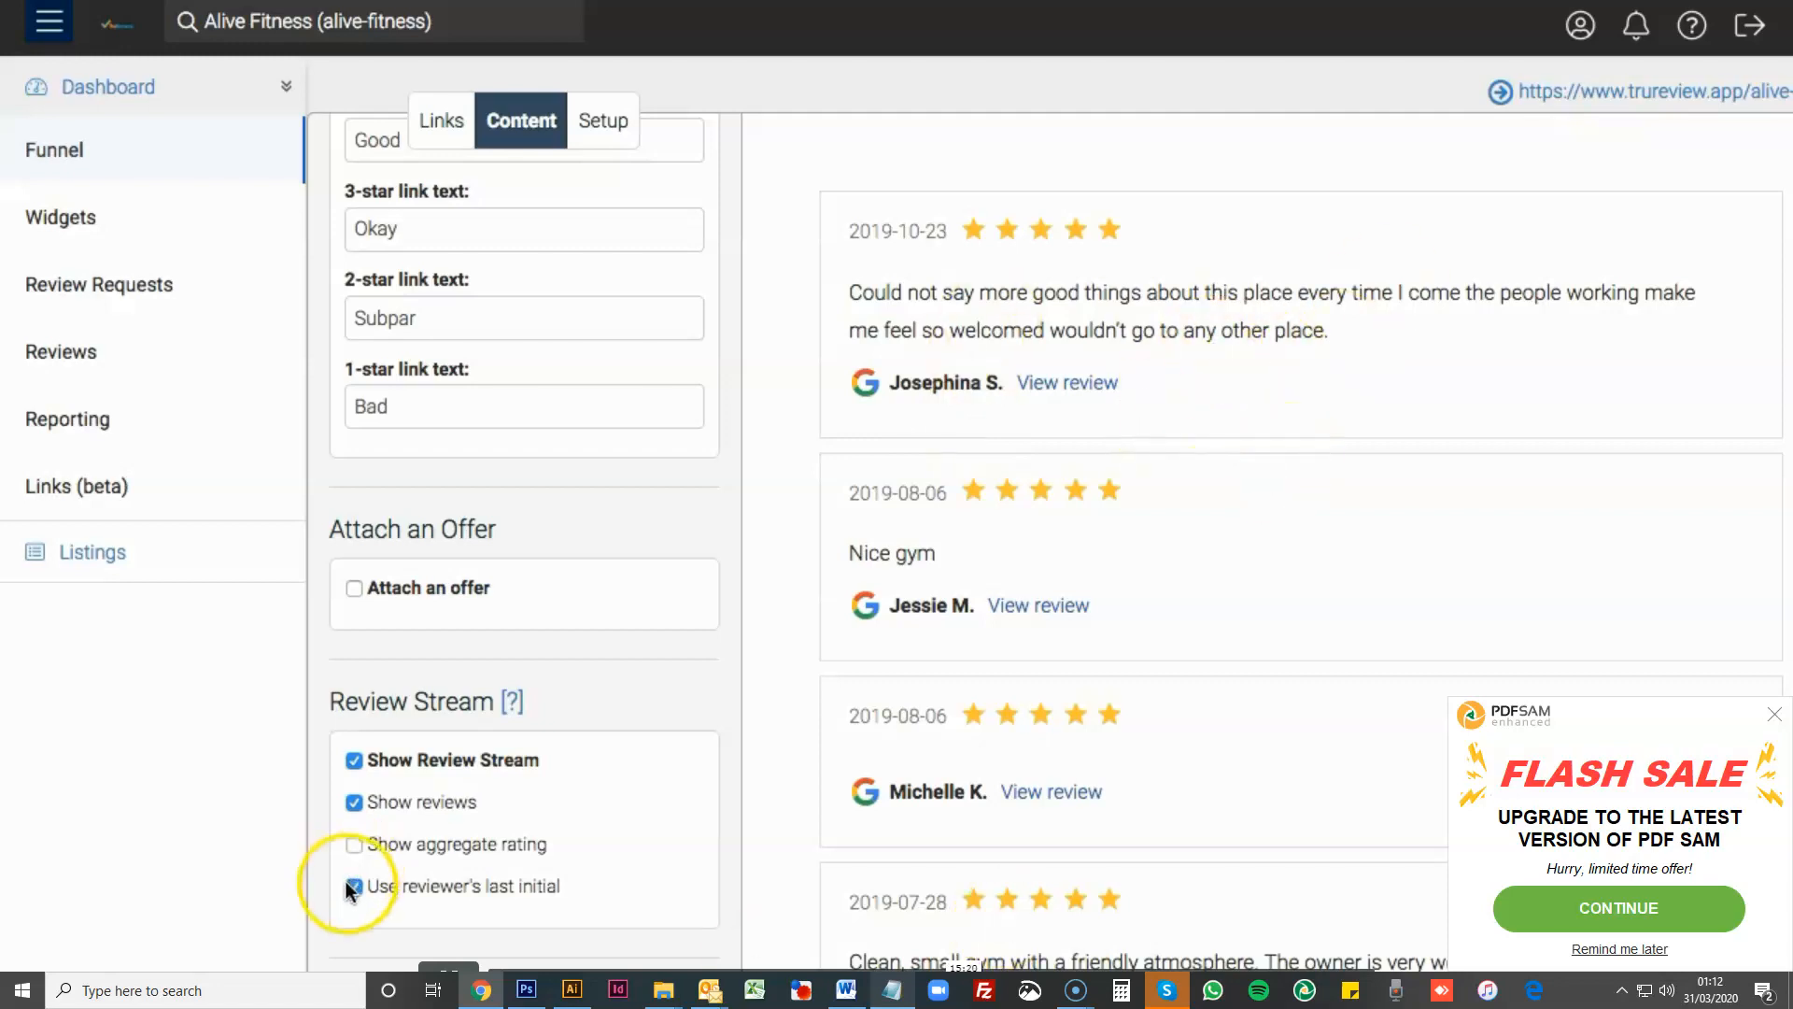
pyautogui.click(354, 759)
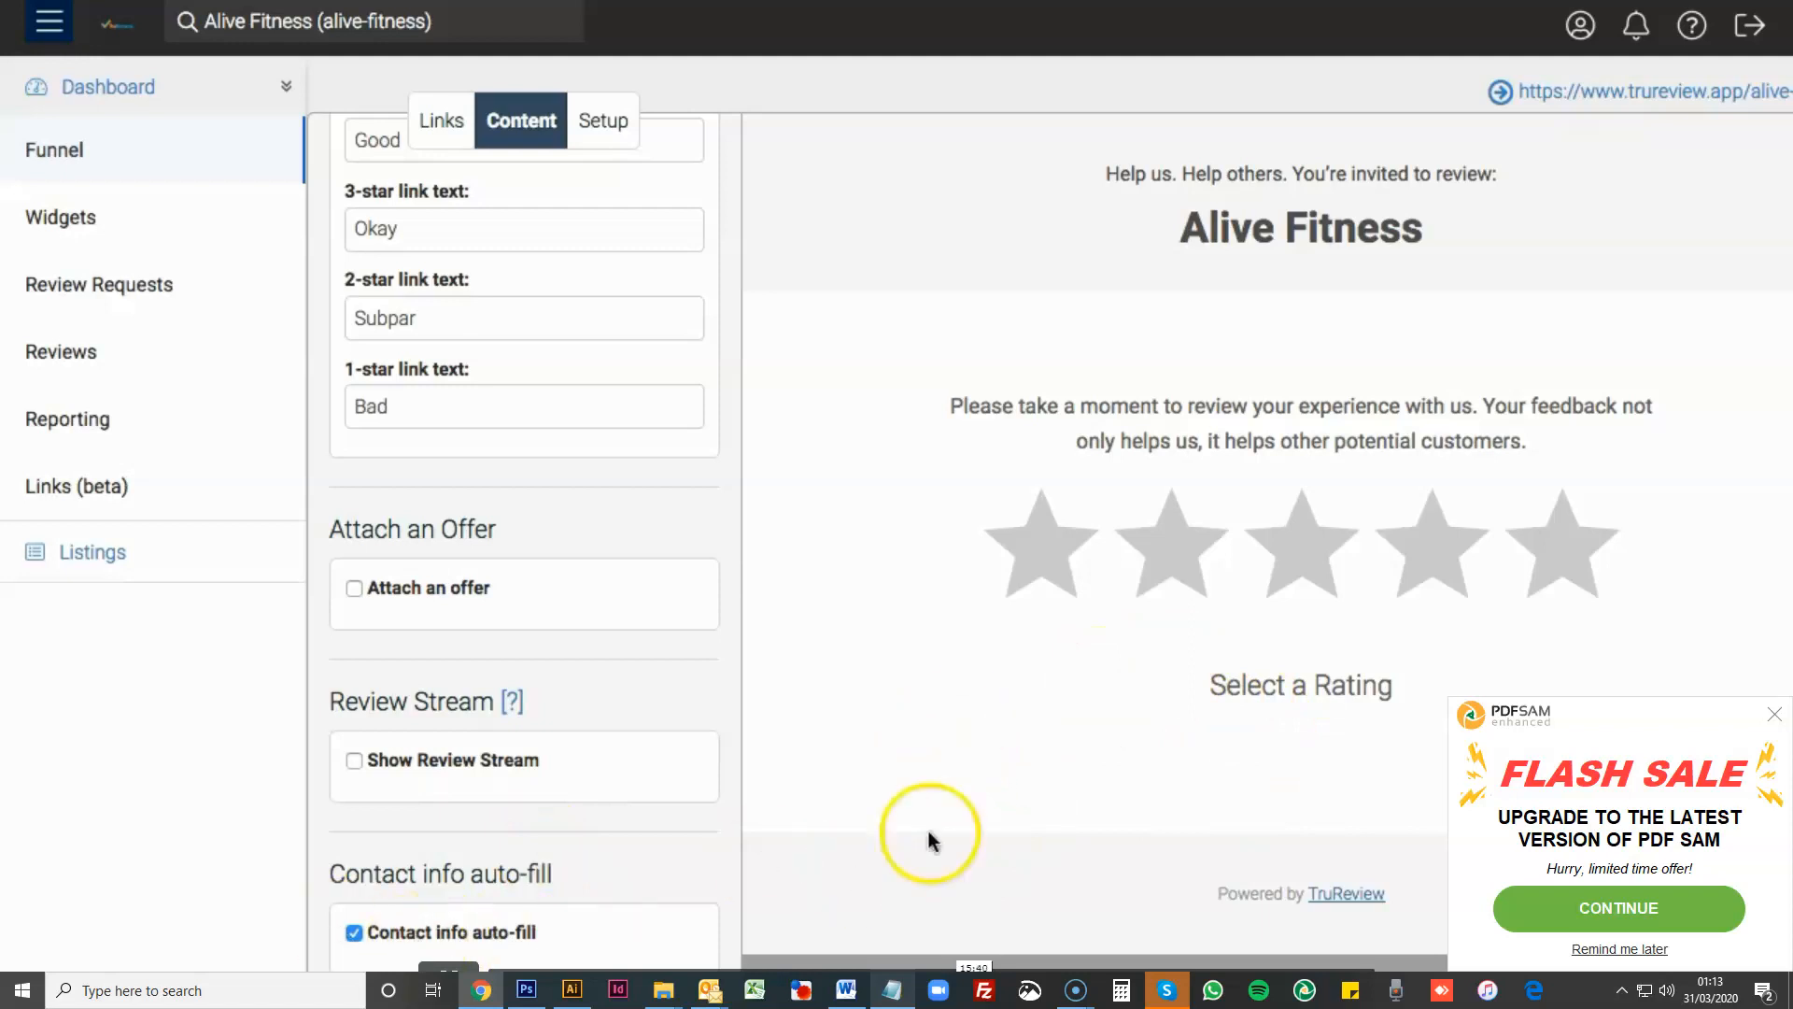
pyautogui.scroll(1, 631, 893)
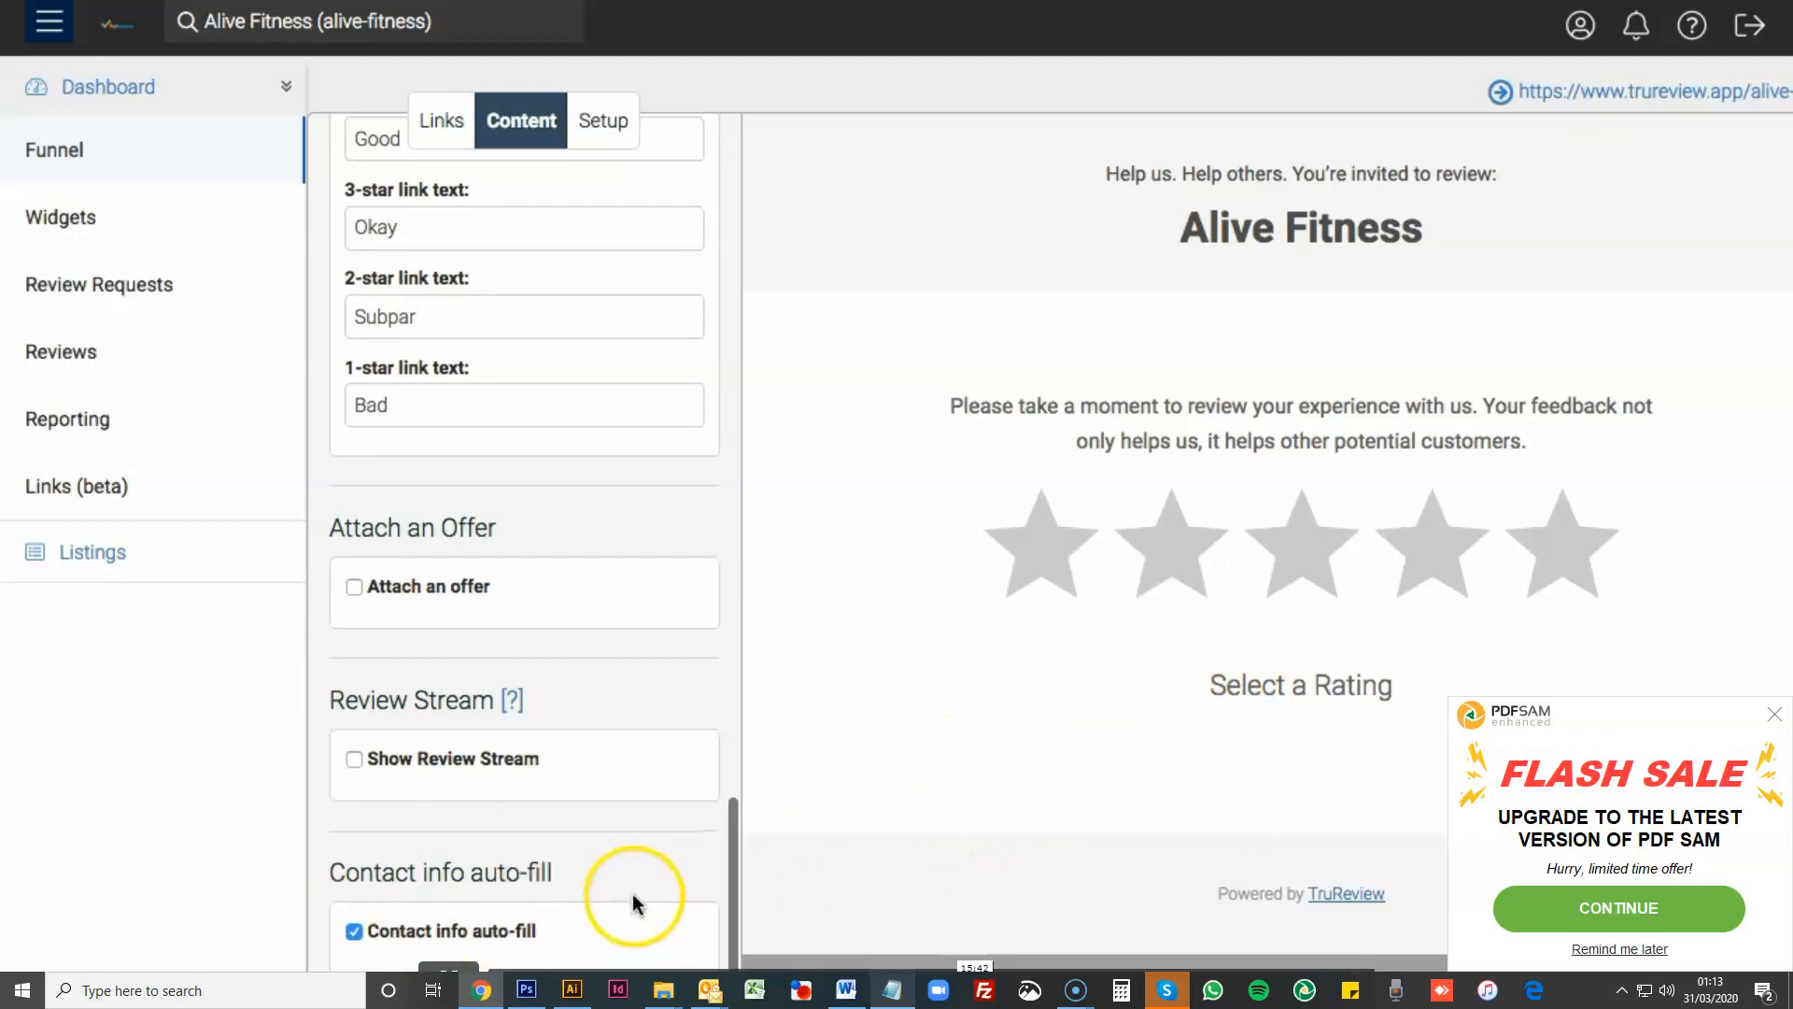
pyautogui.scroll(1, 661, 888)
pyautogui.scroll(-1, 661, 887)
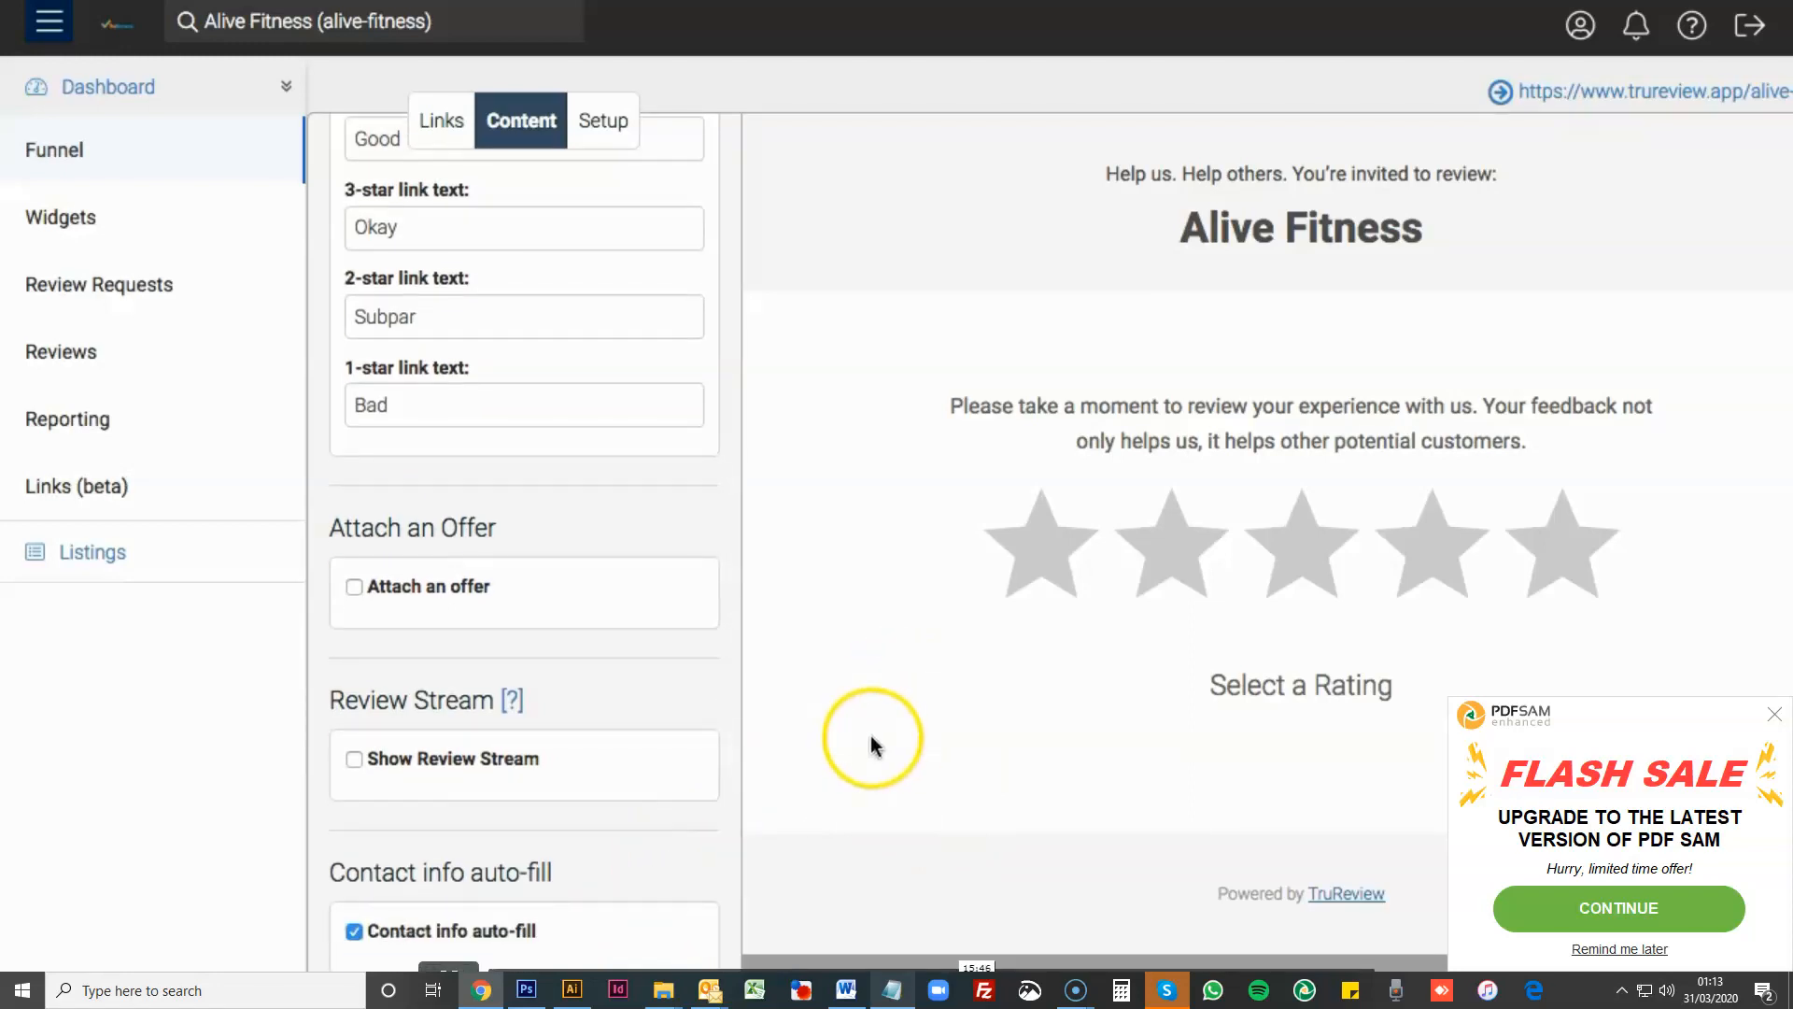
pyautogui.scroll(1, 691, 830)
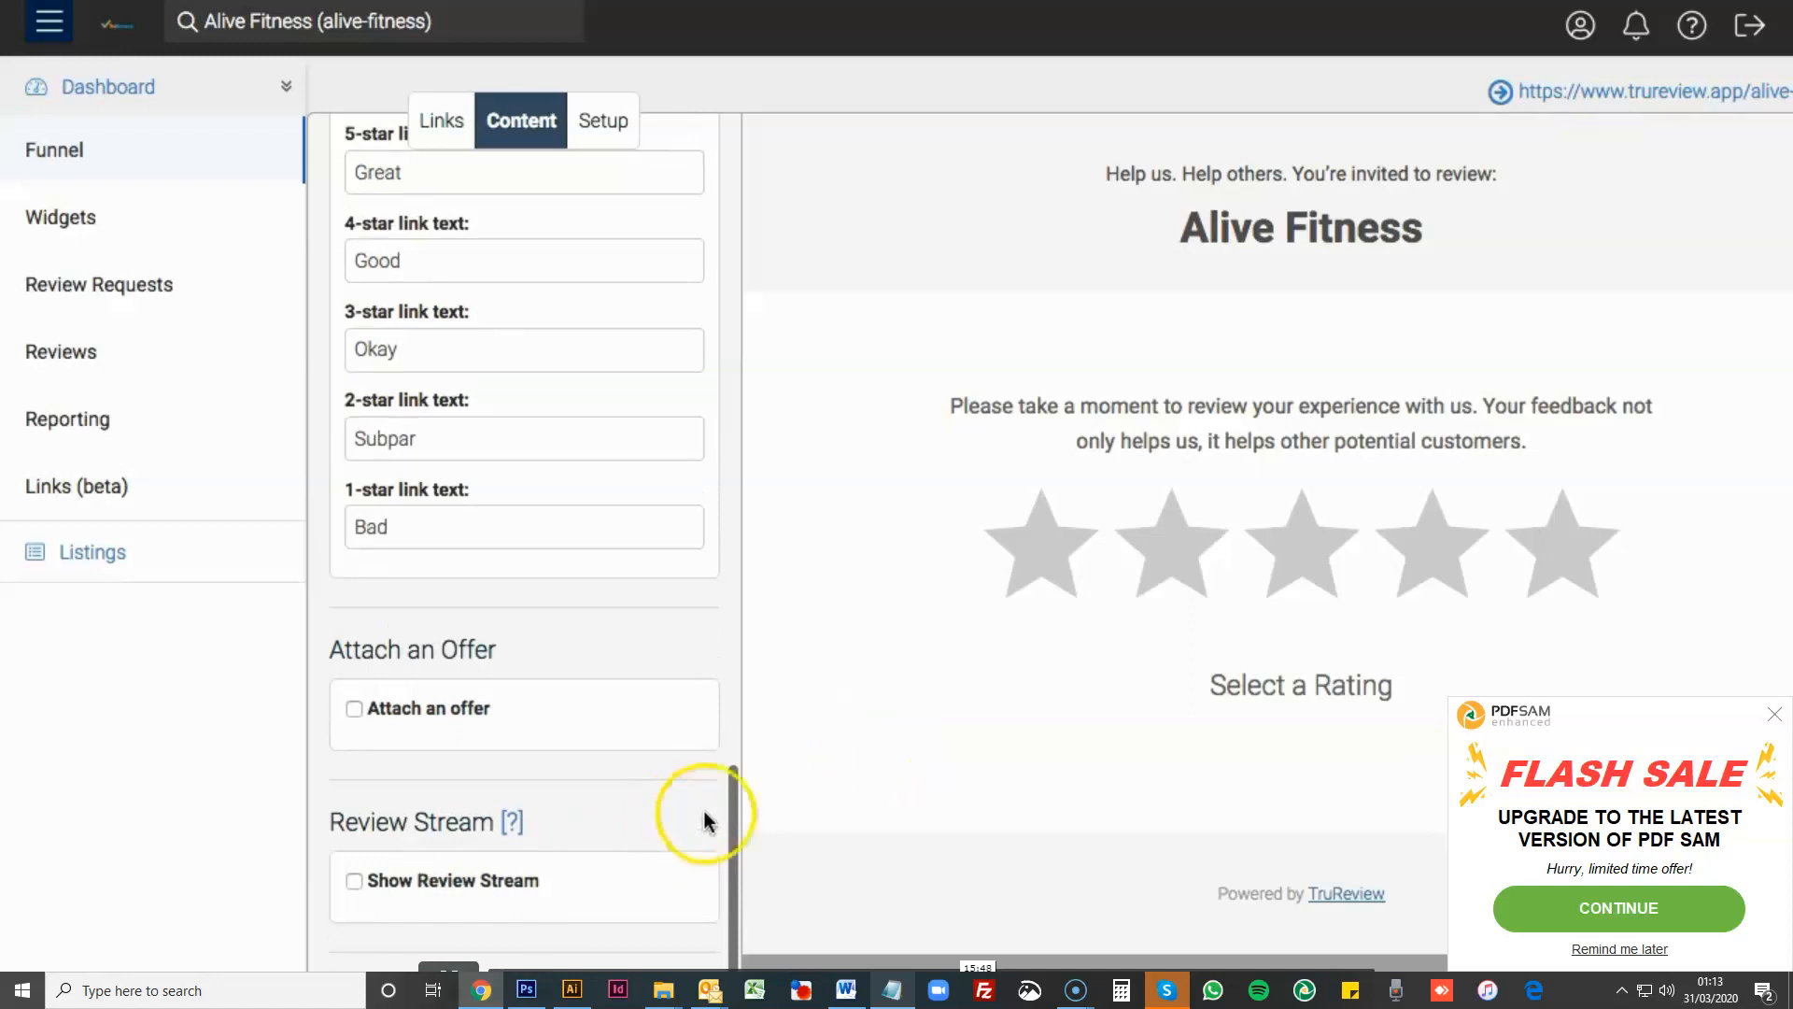
pyautogui.scroll(4, 714, 785)
pyautogui.scroll(-5, 714, 784)
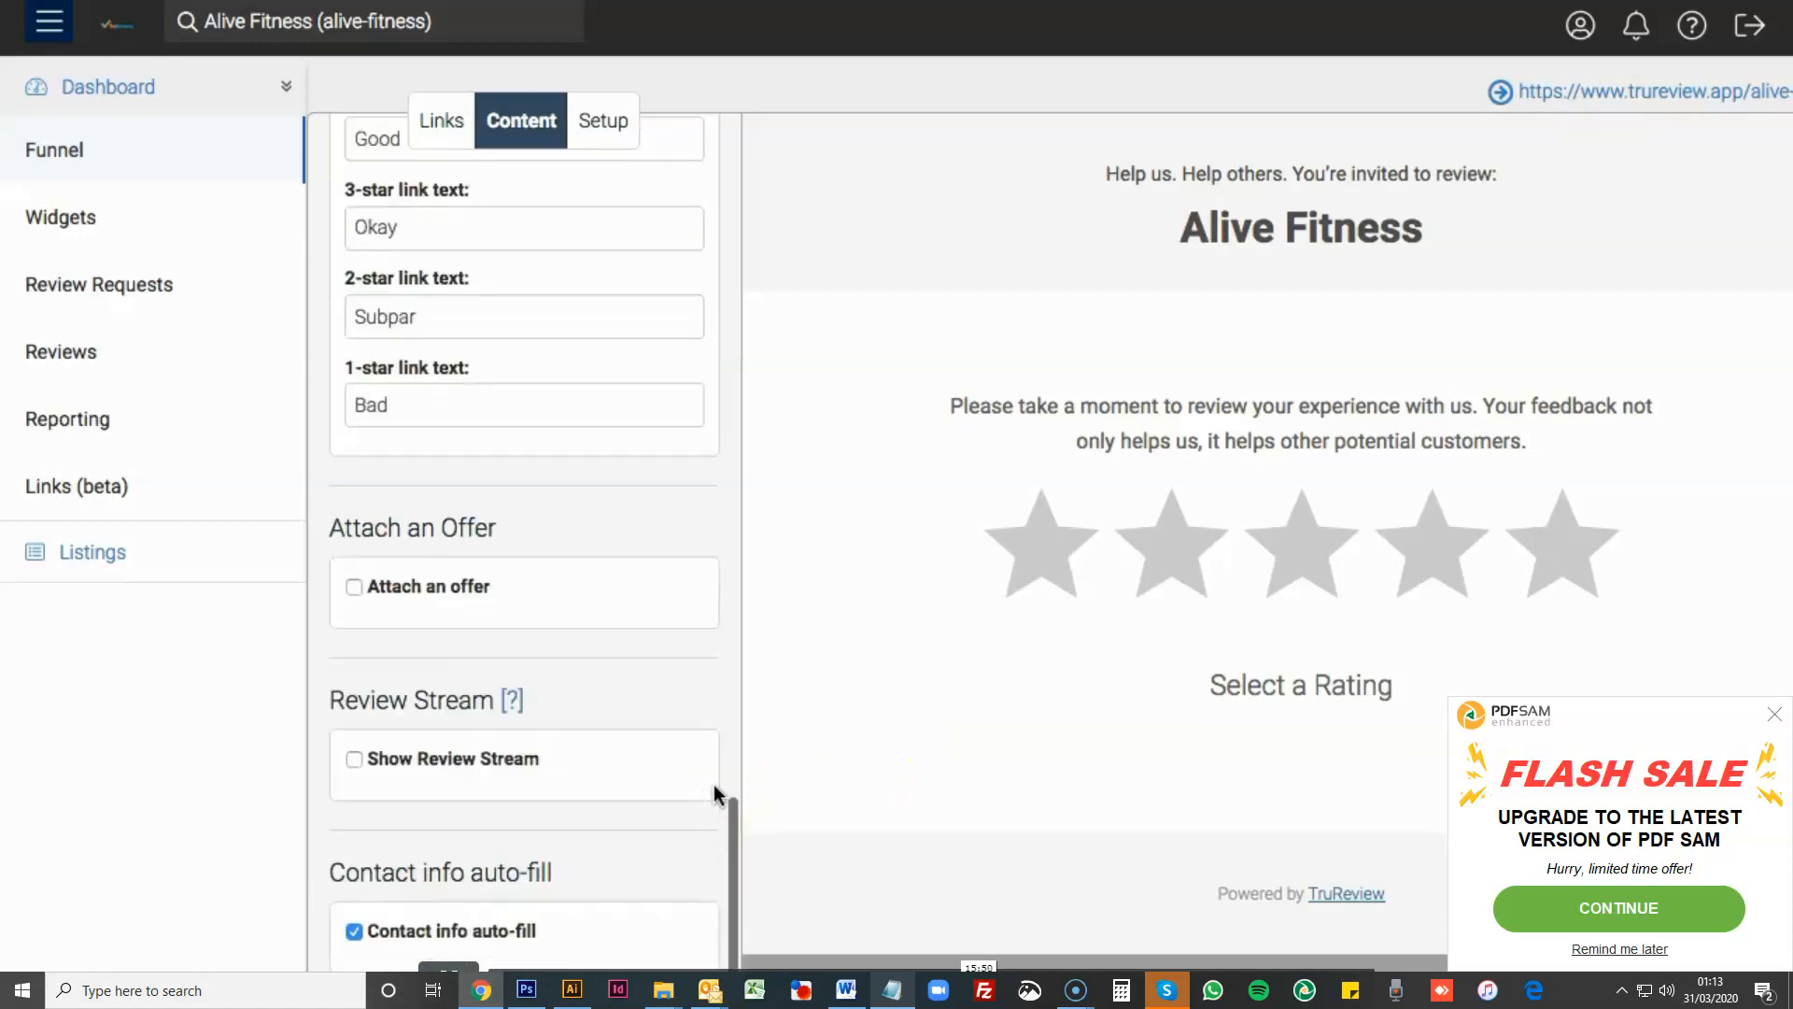
# - Set the review threshold to All to review and test a one-star rating in the page preview
pyautogui.scroll(15, 713, 783)
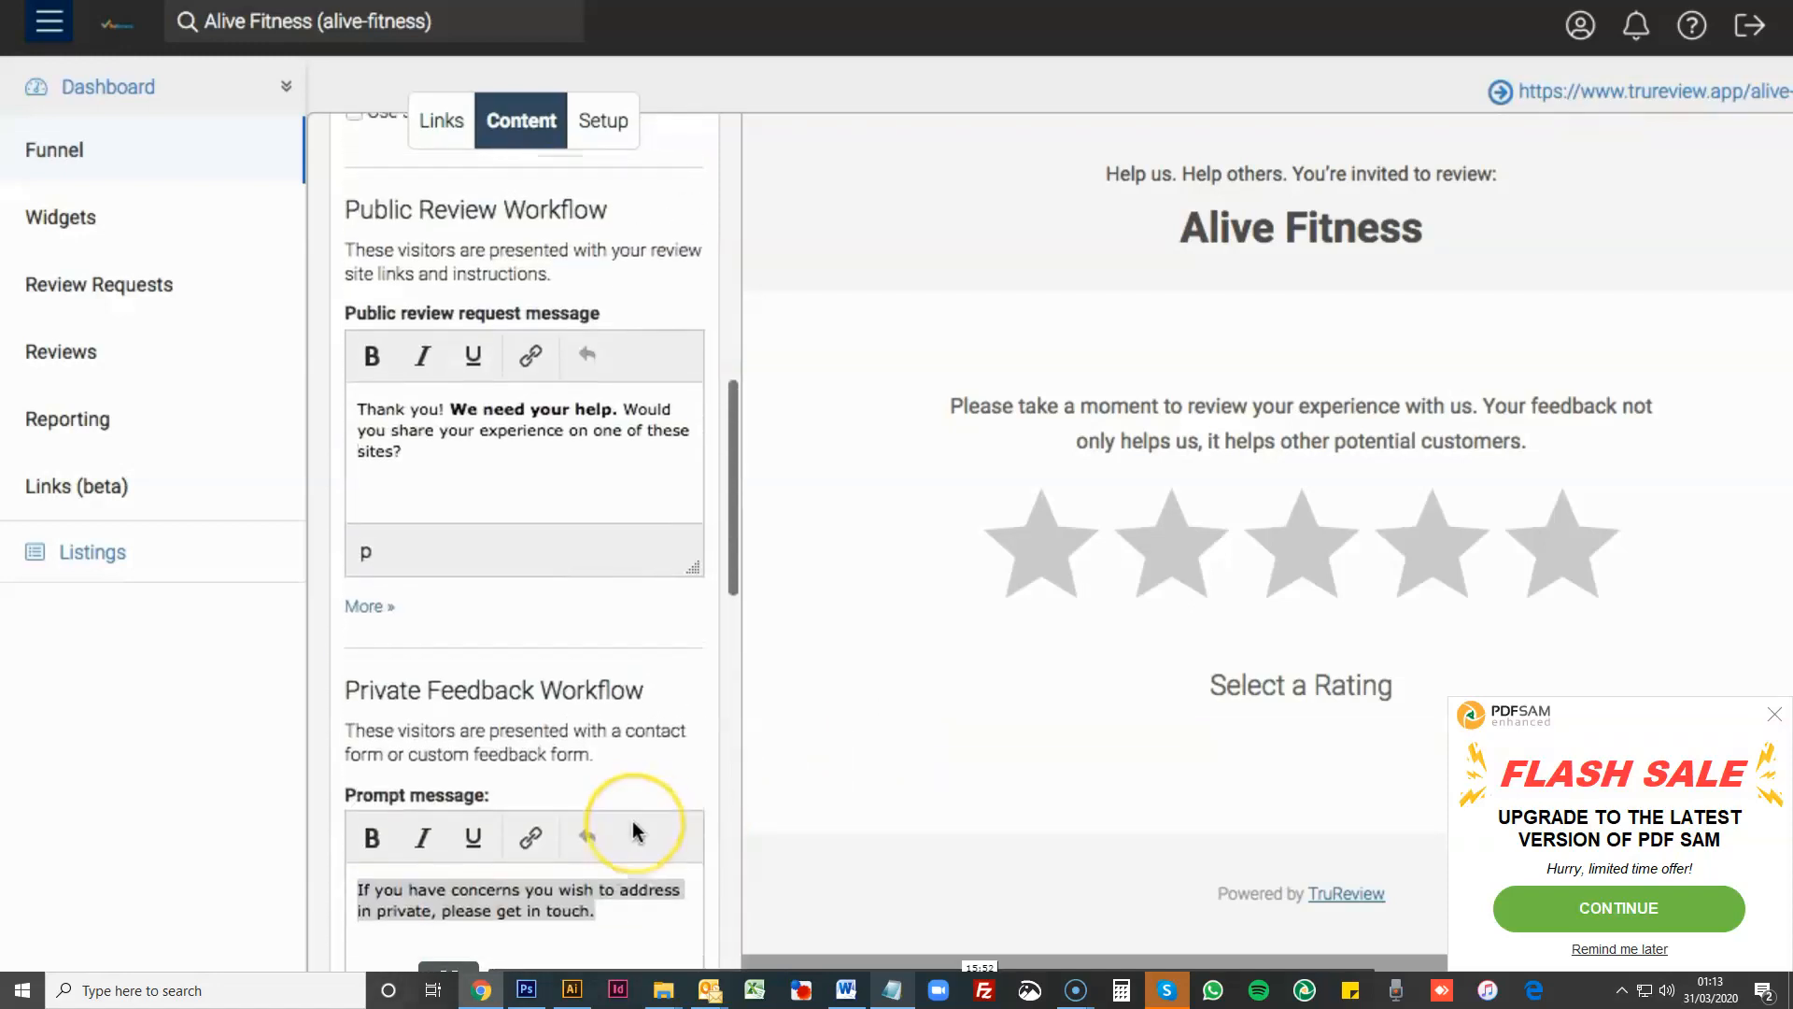
pyautogui.scroll(7, 634, 831)
pyautogui.scroll(-1, 653, 773)
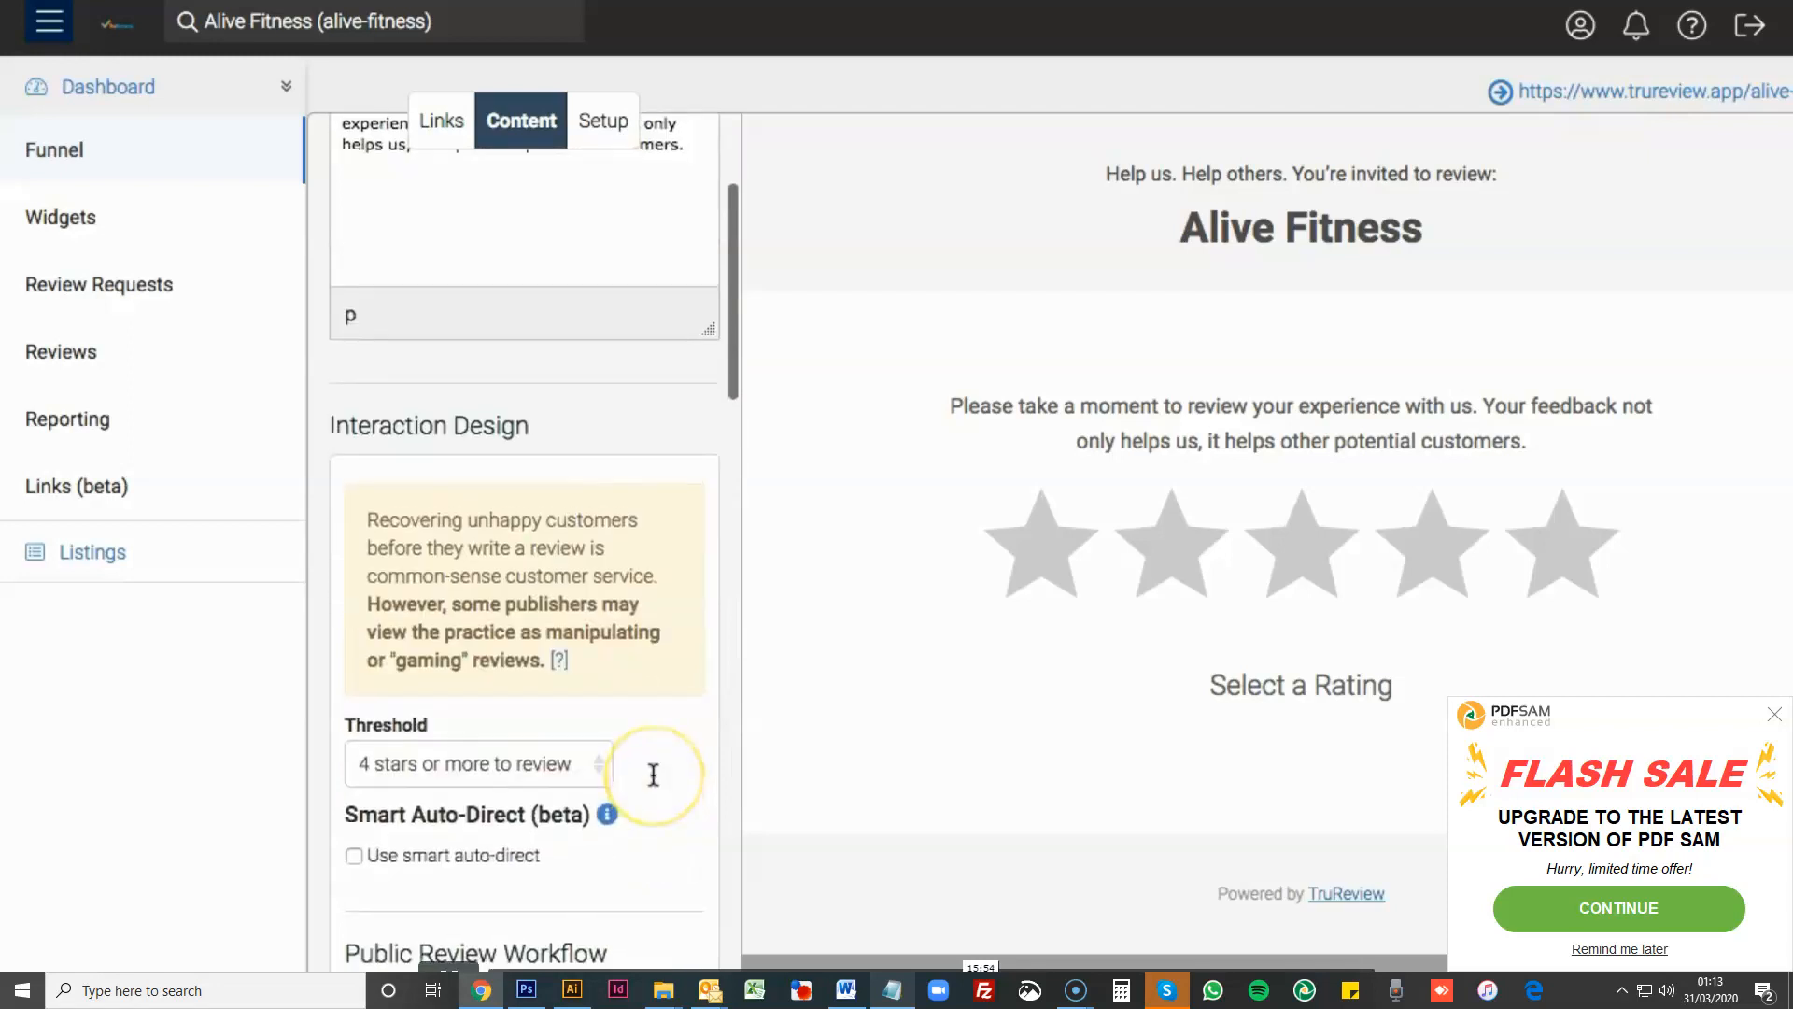
pyautogui.scroll(-2, 654, 776)
pyautogui.click(521, 609)
pyautogui.click(649, 624)
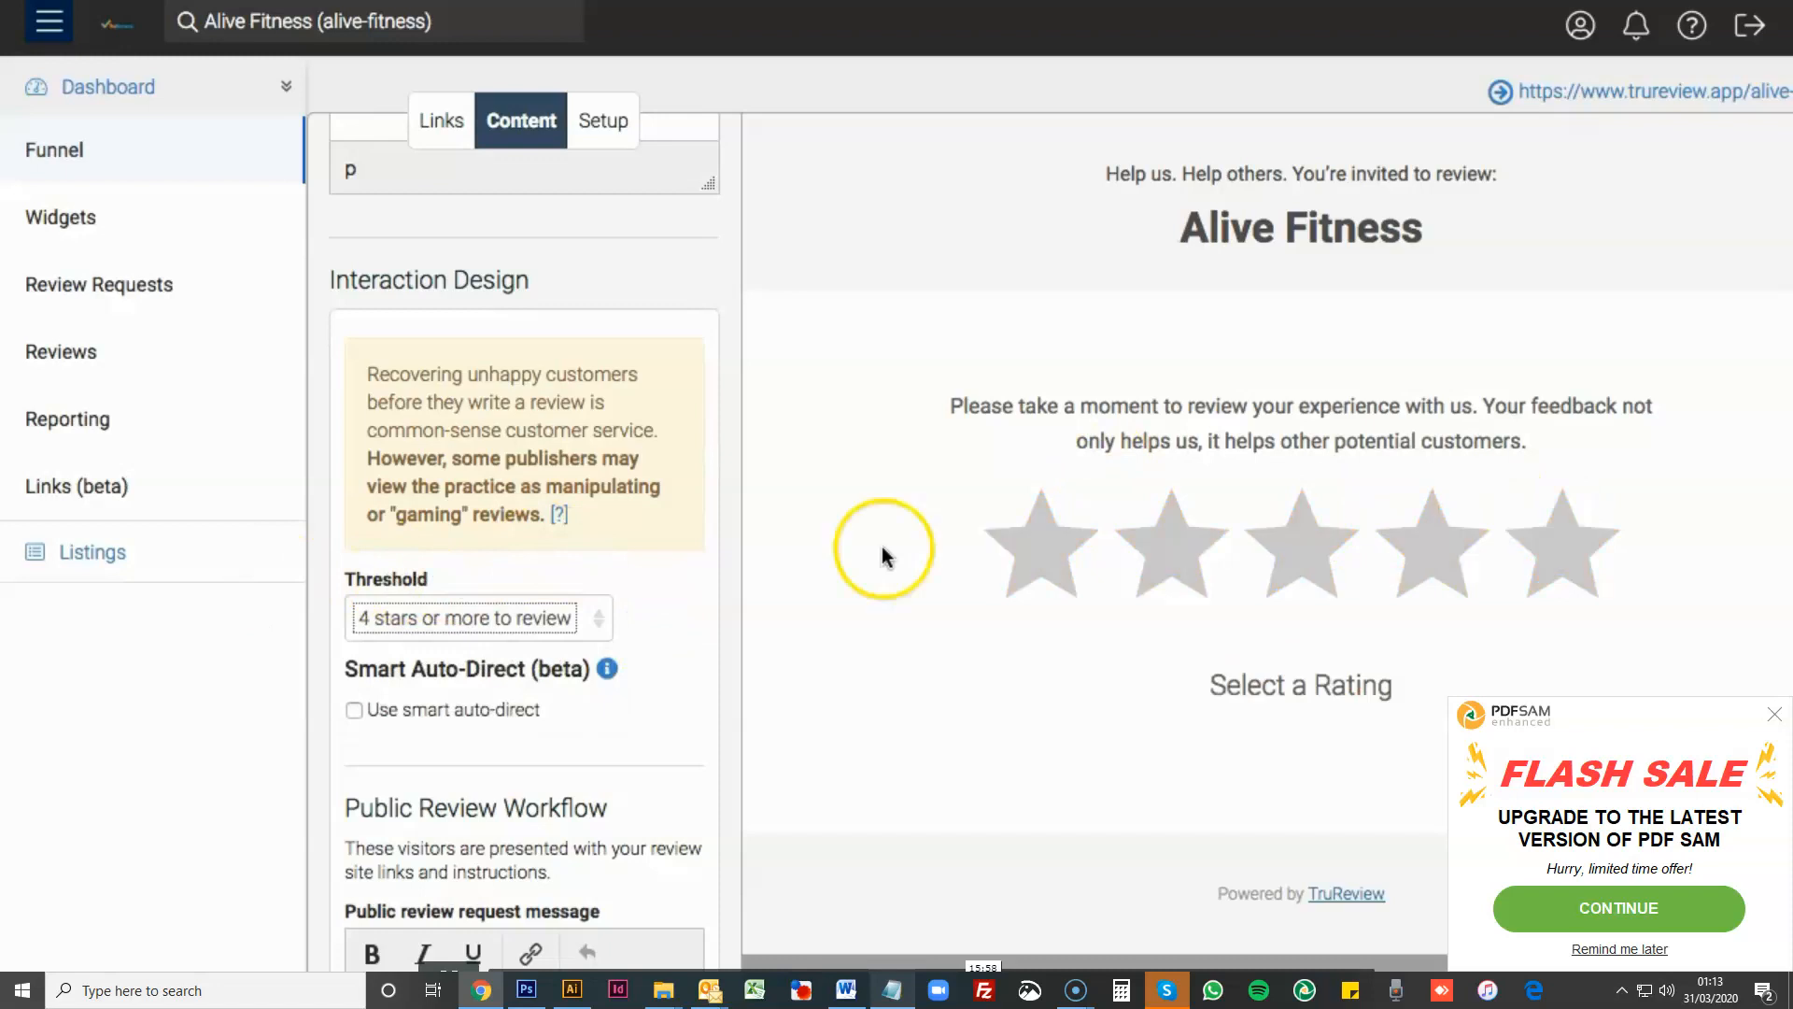
pyautogui.click(598, 618)
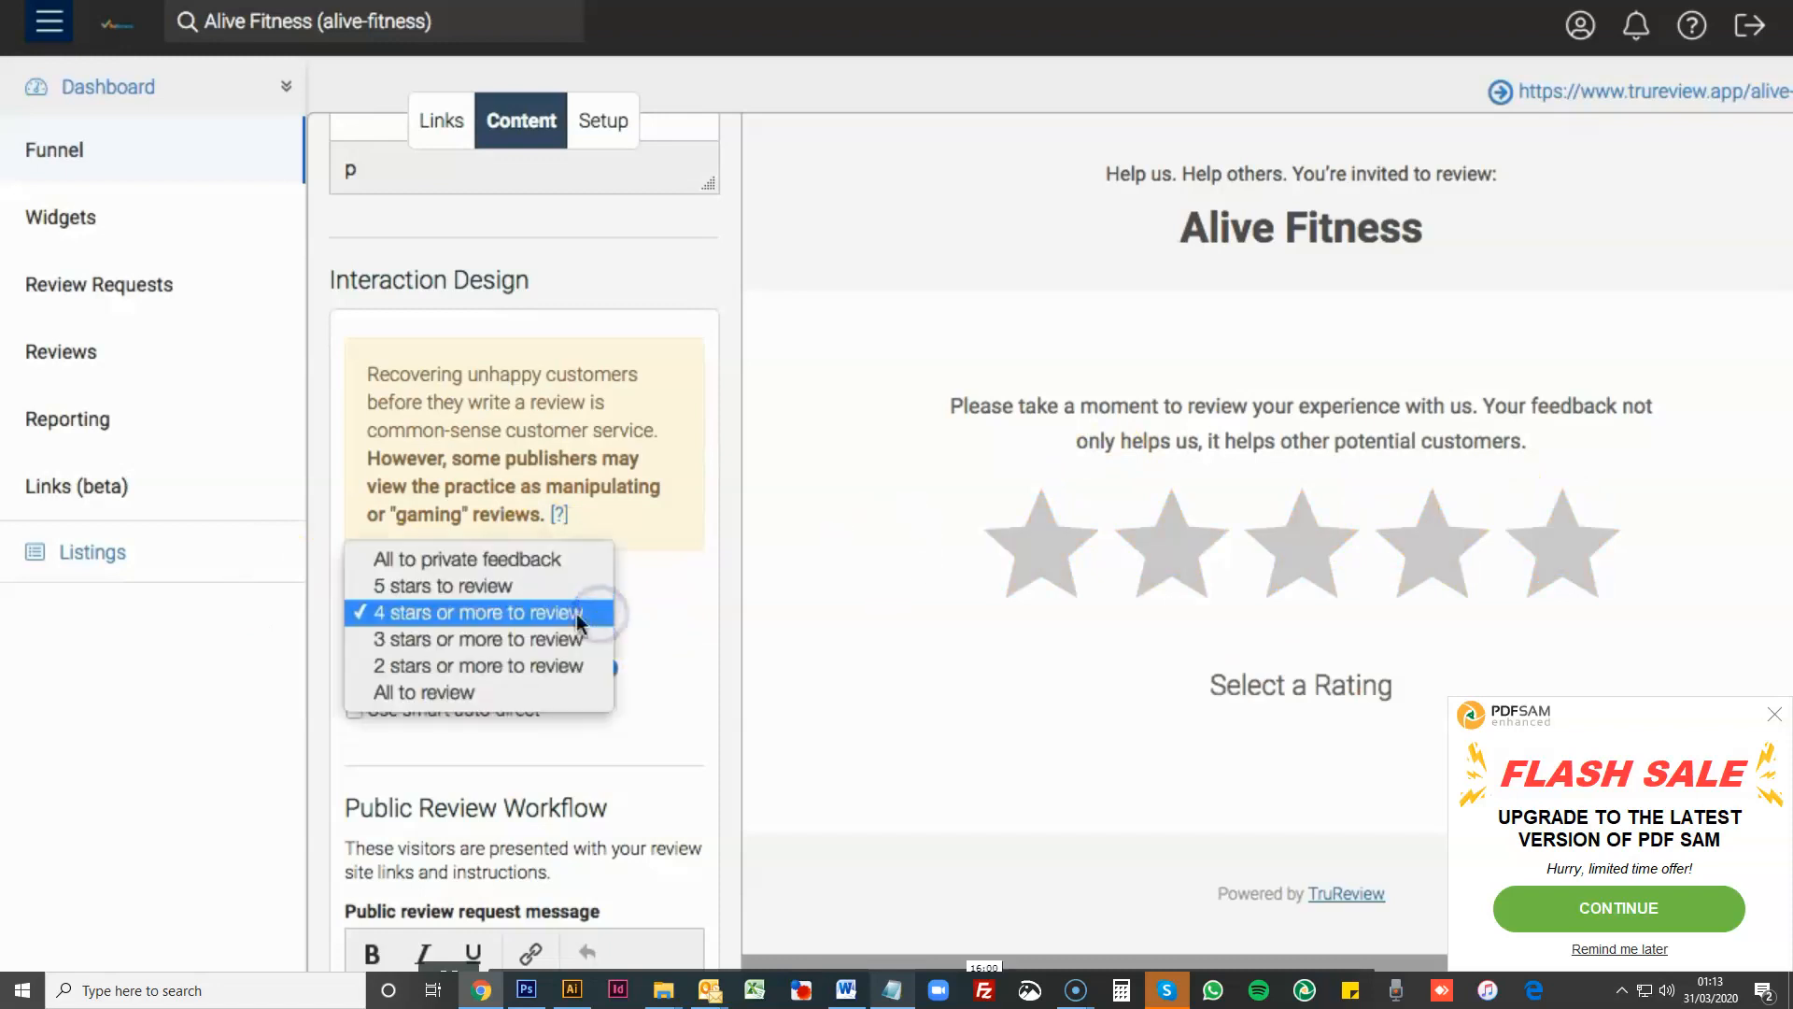
pyautogui.click(415, 691)
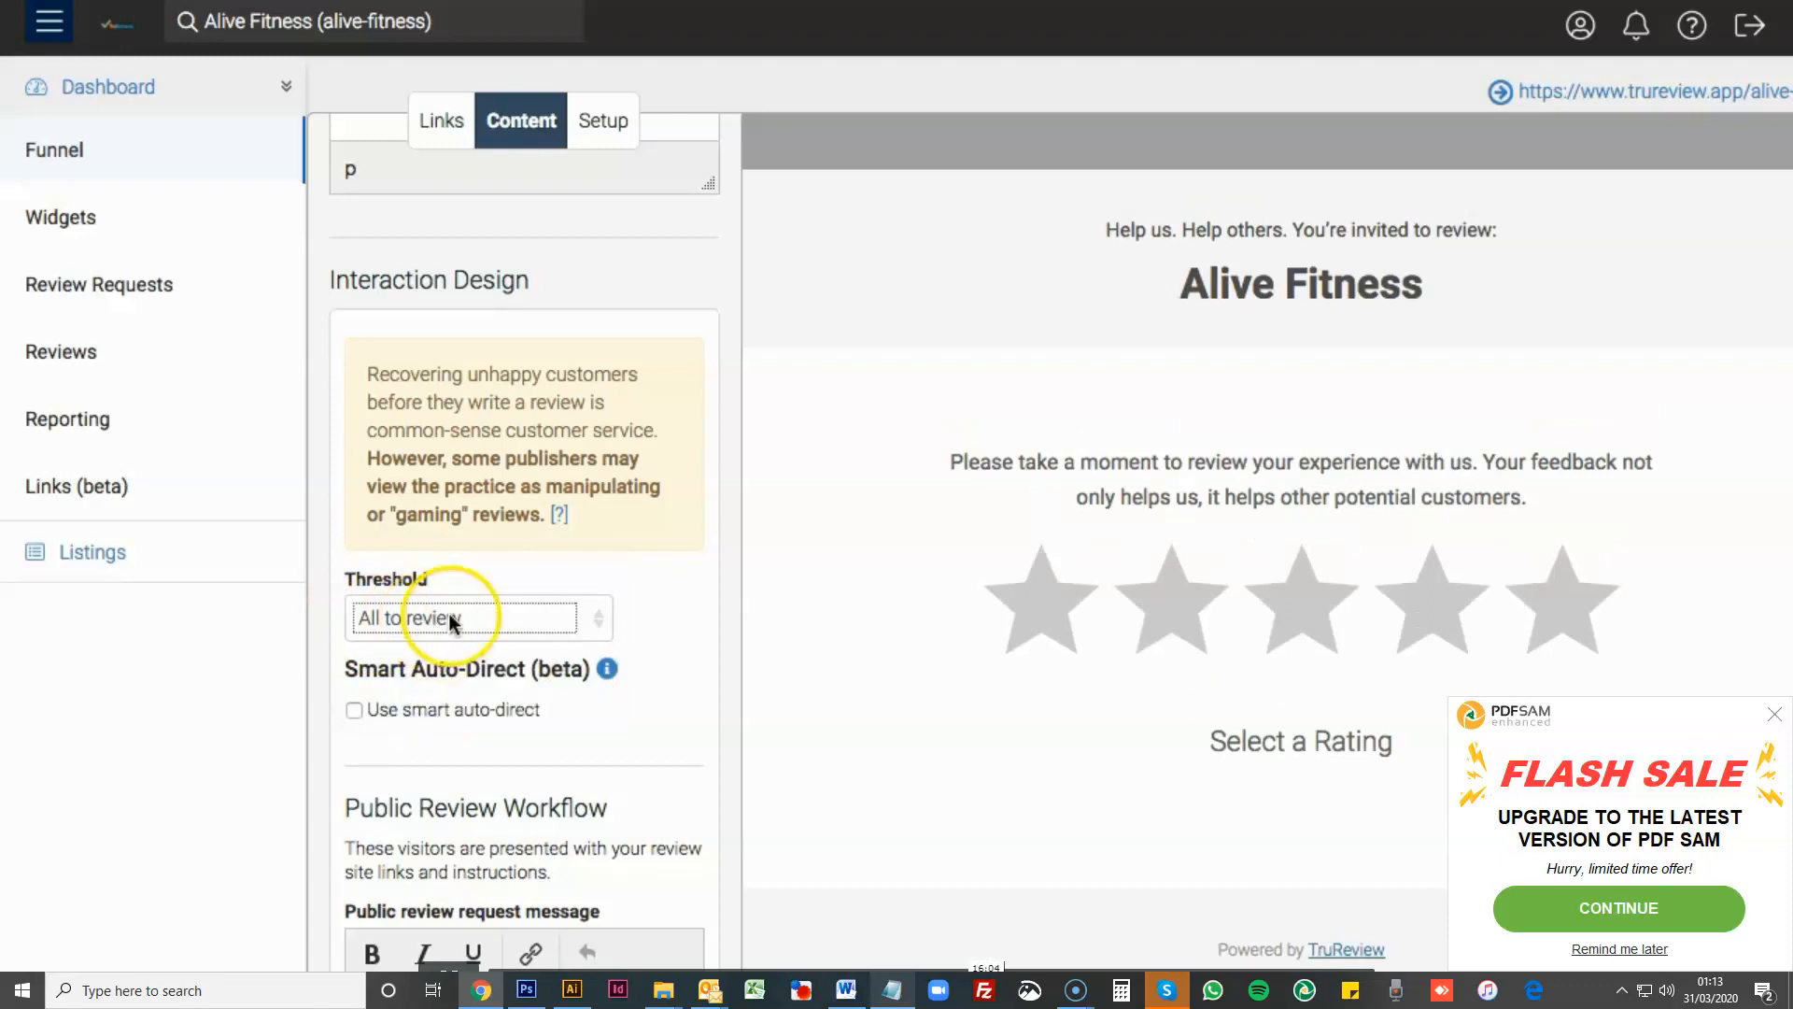
pyautogui.click(1031, 612)
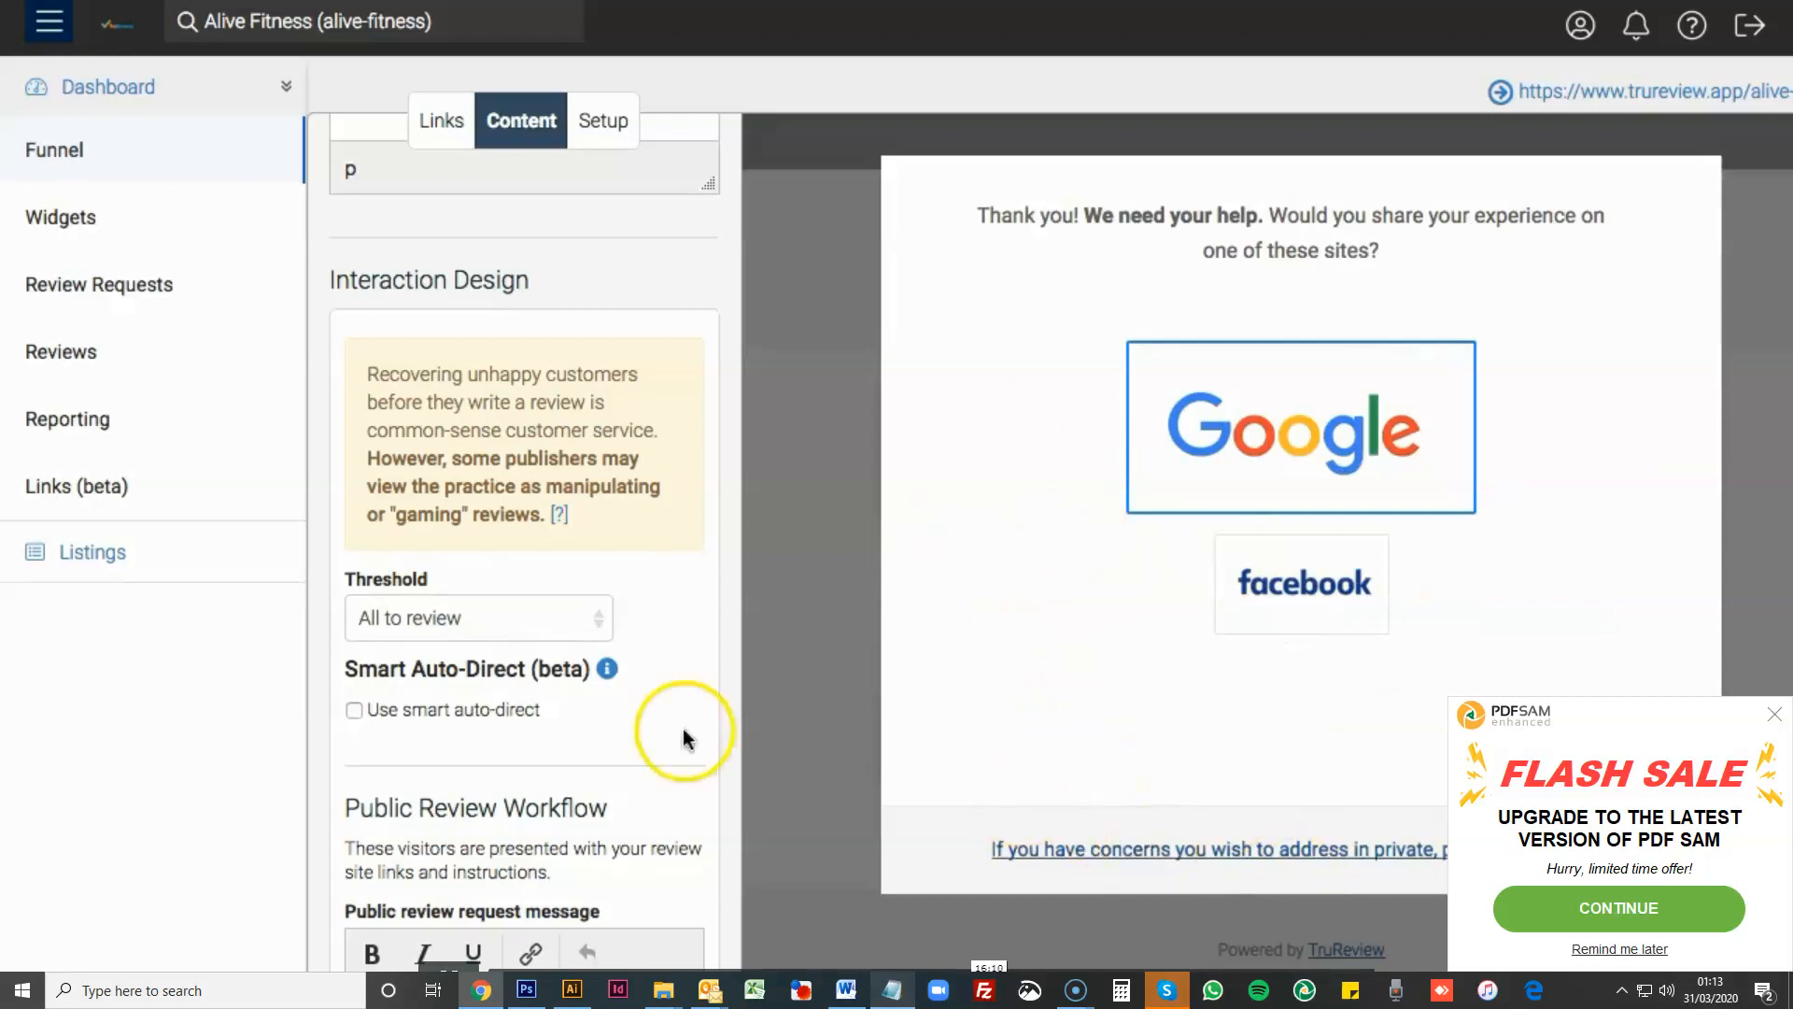
# - Examine the private feedback workflow messages, recheck the threshold choices and close the rating preview
pyautogui.scroll(-1, 665, 738)
pyautogui.scroll(-8, 665, 738)
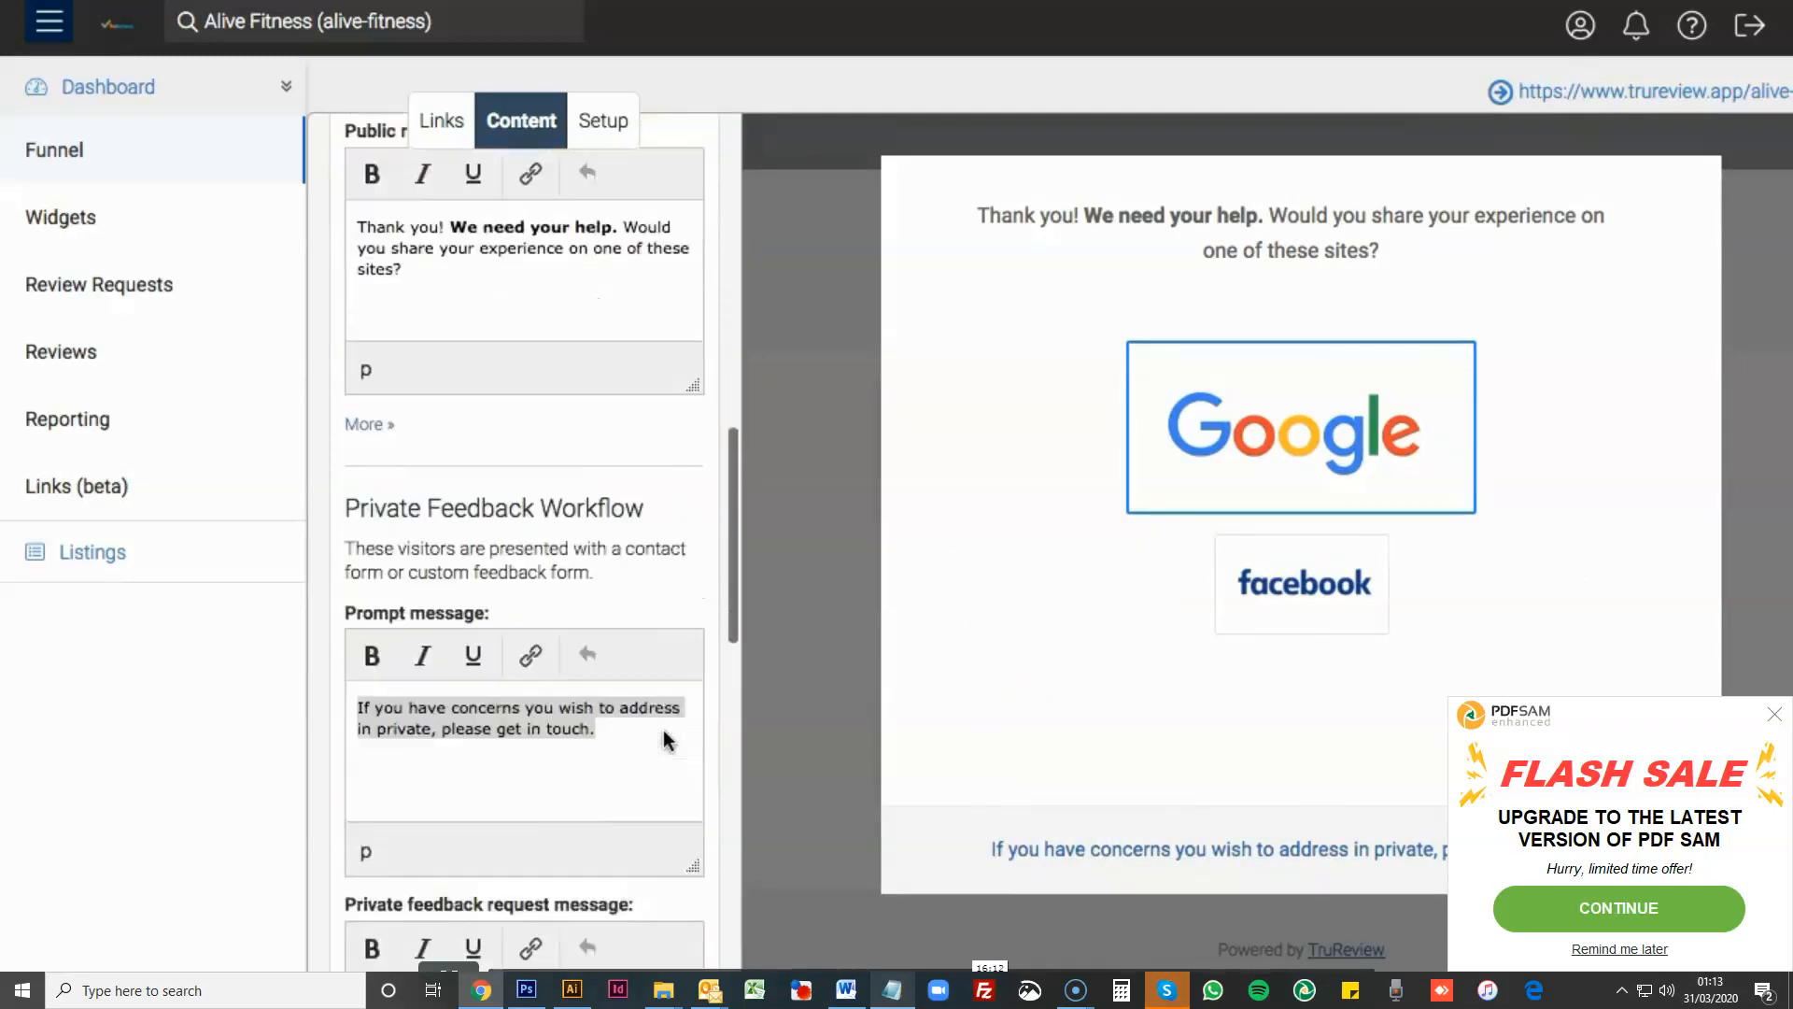
pyautogui.click(531, 536)
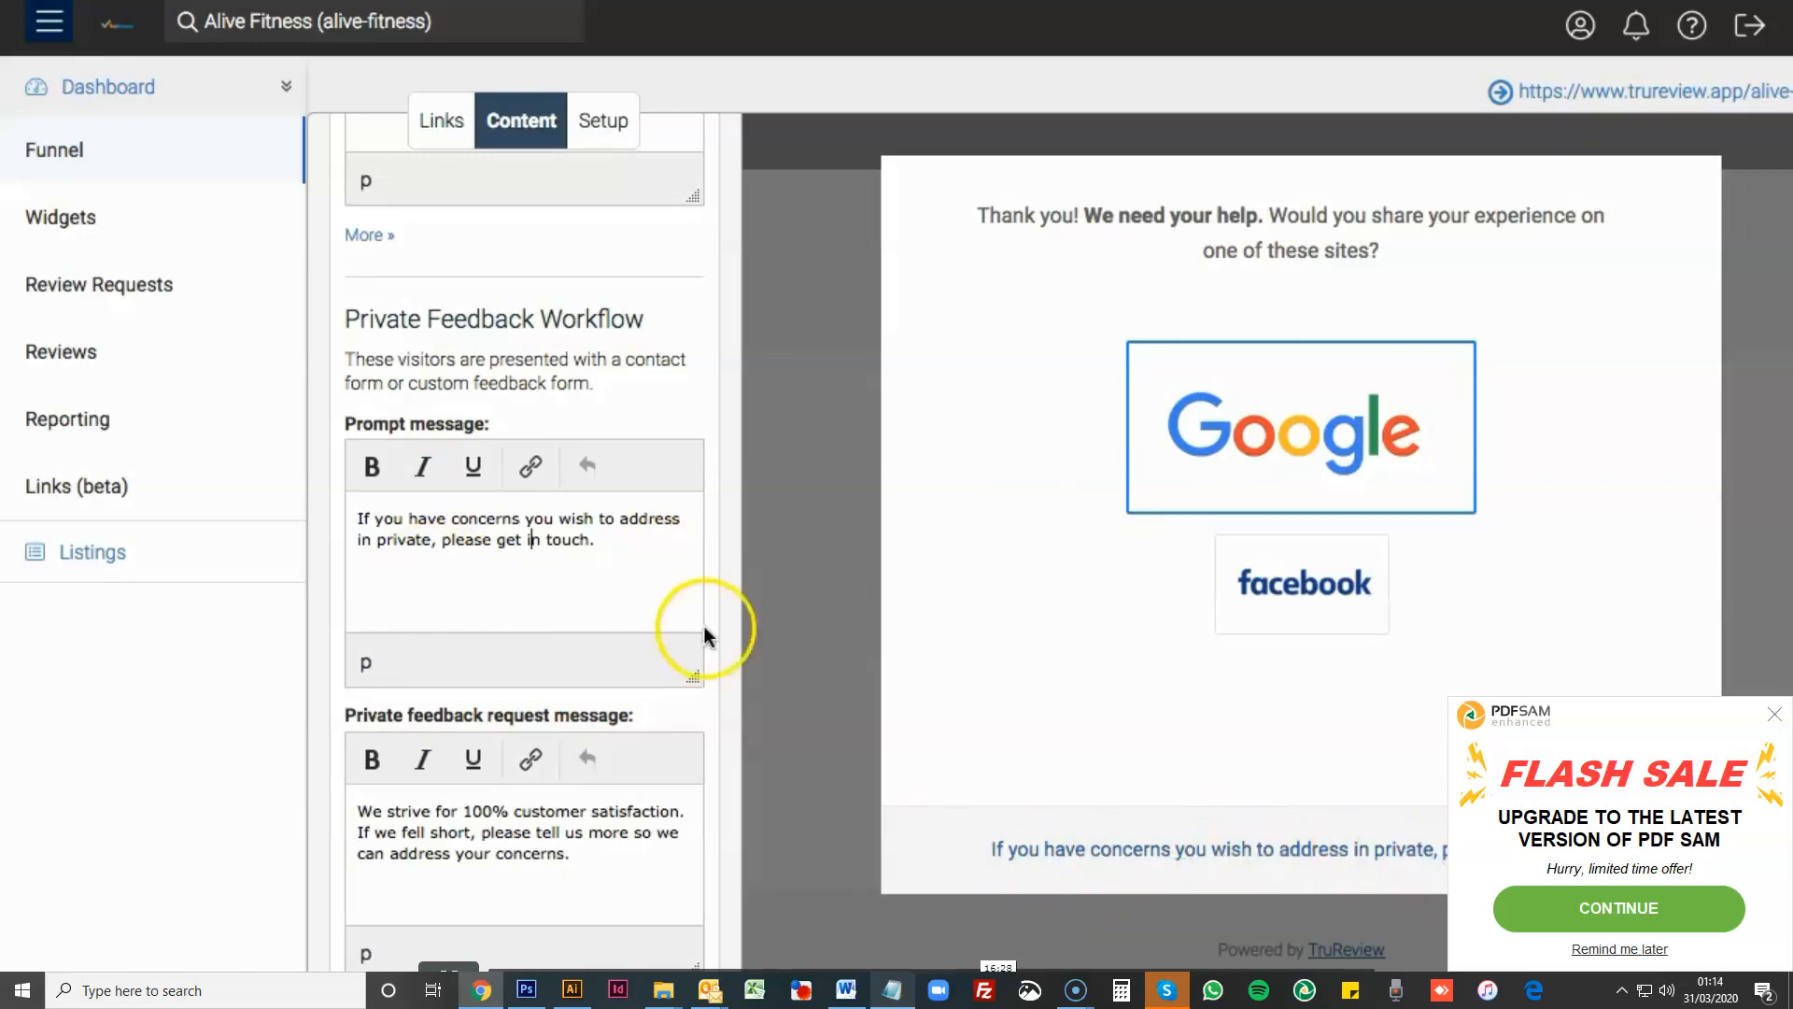
pyautogui.scroll(5, 545, 653)
pyautogui.scroll(5, 546, 652)
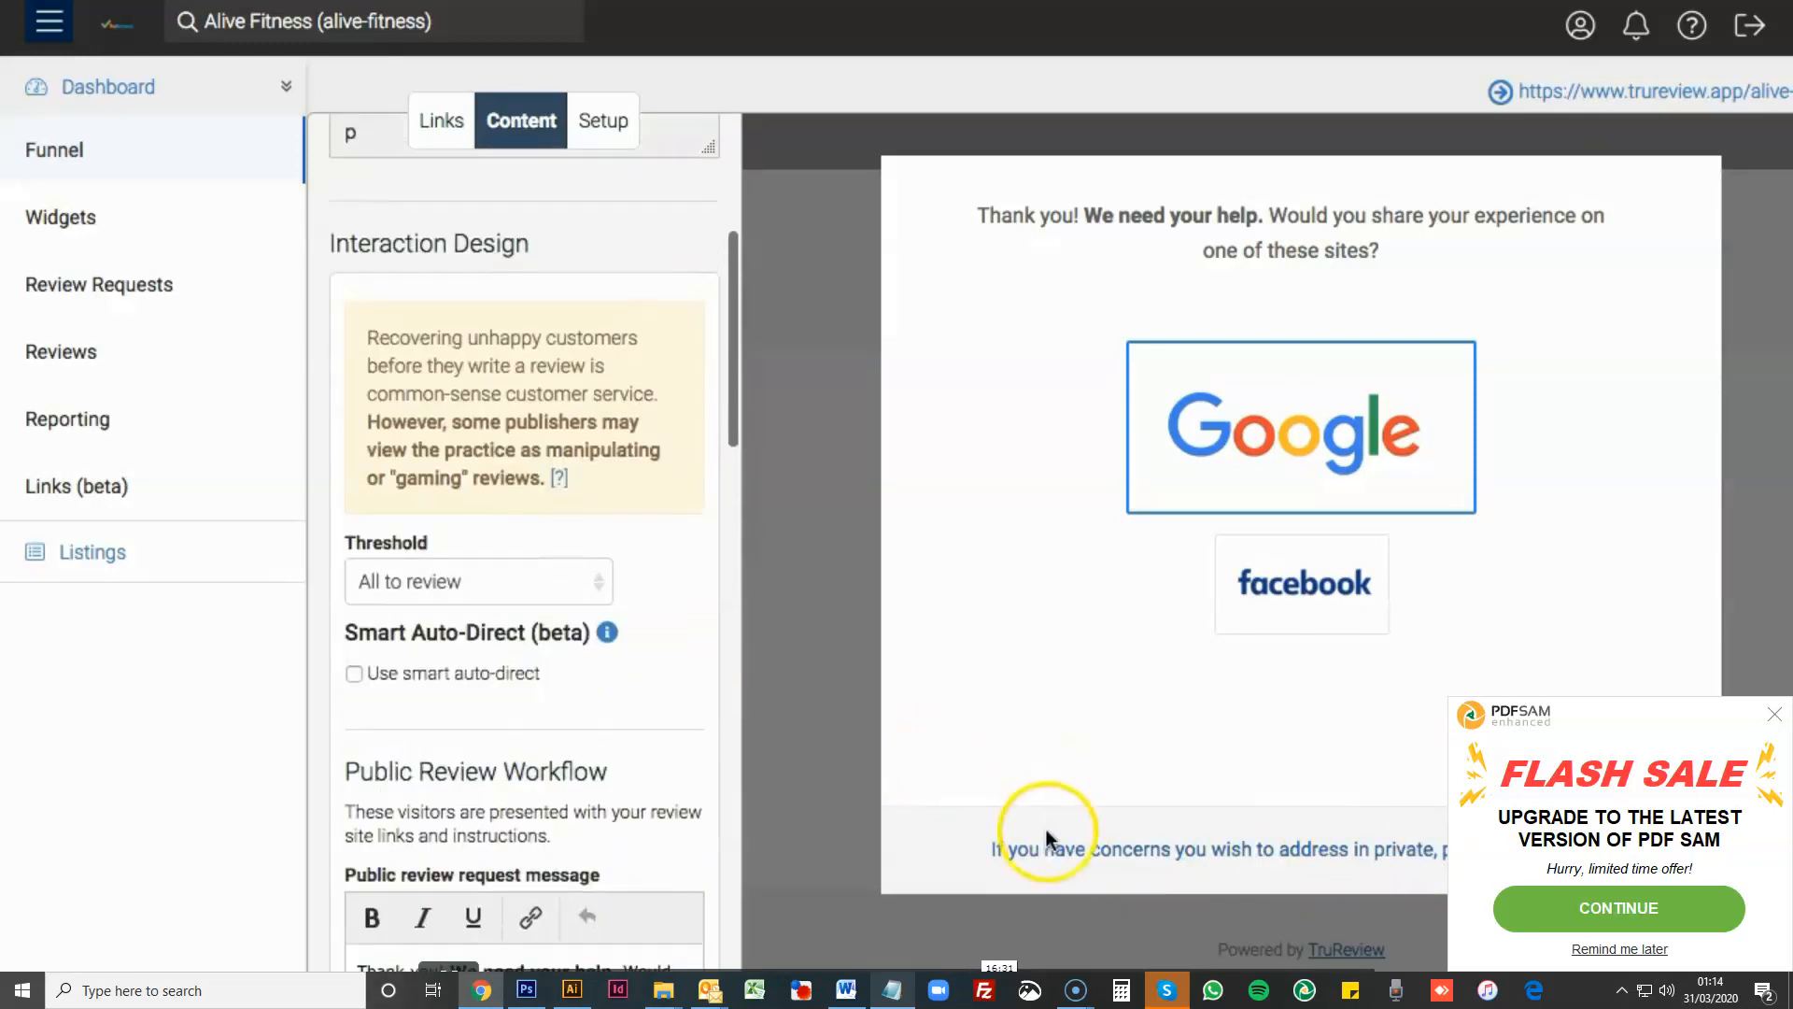
pyautogui.click(553, 574)
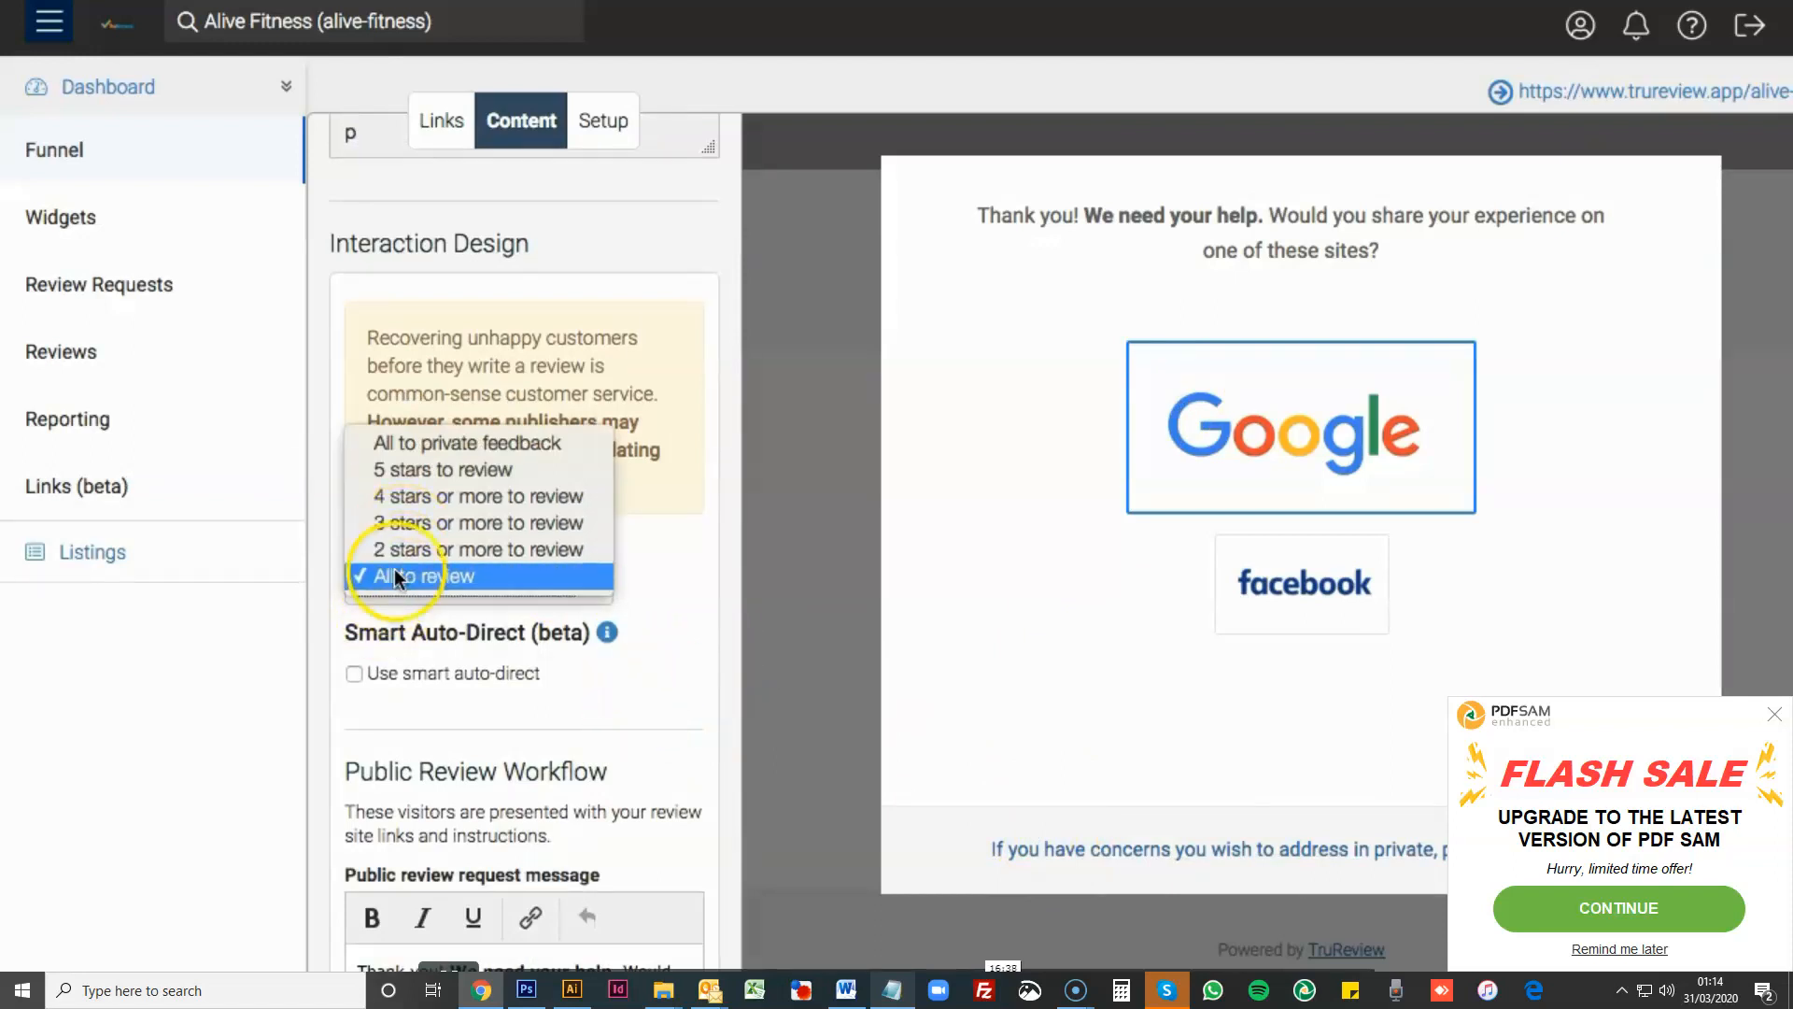
pyautogui.click(753, 609)
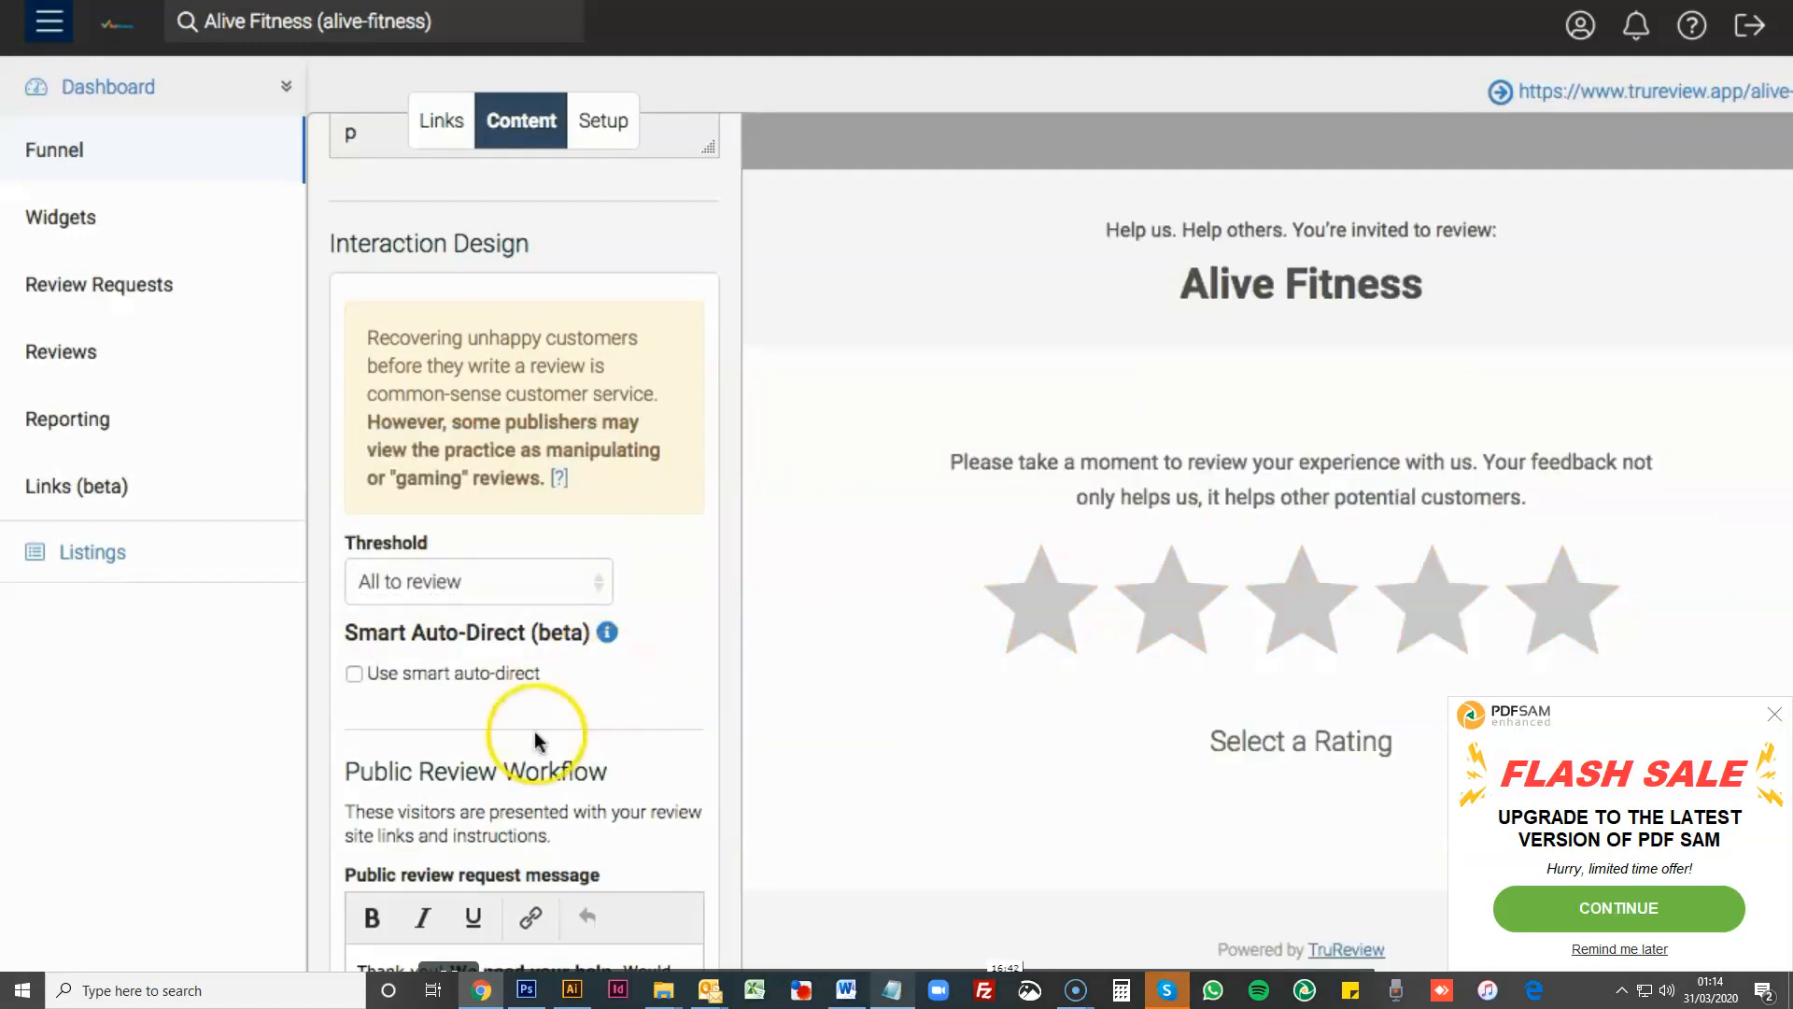
# - Test a three-star rating under the All to review threshold, inspect the private feedback form and close it
pyautogui.click(1304, 602)
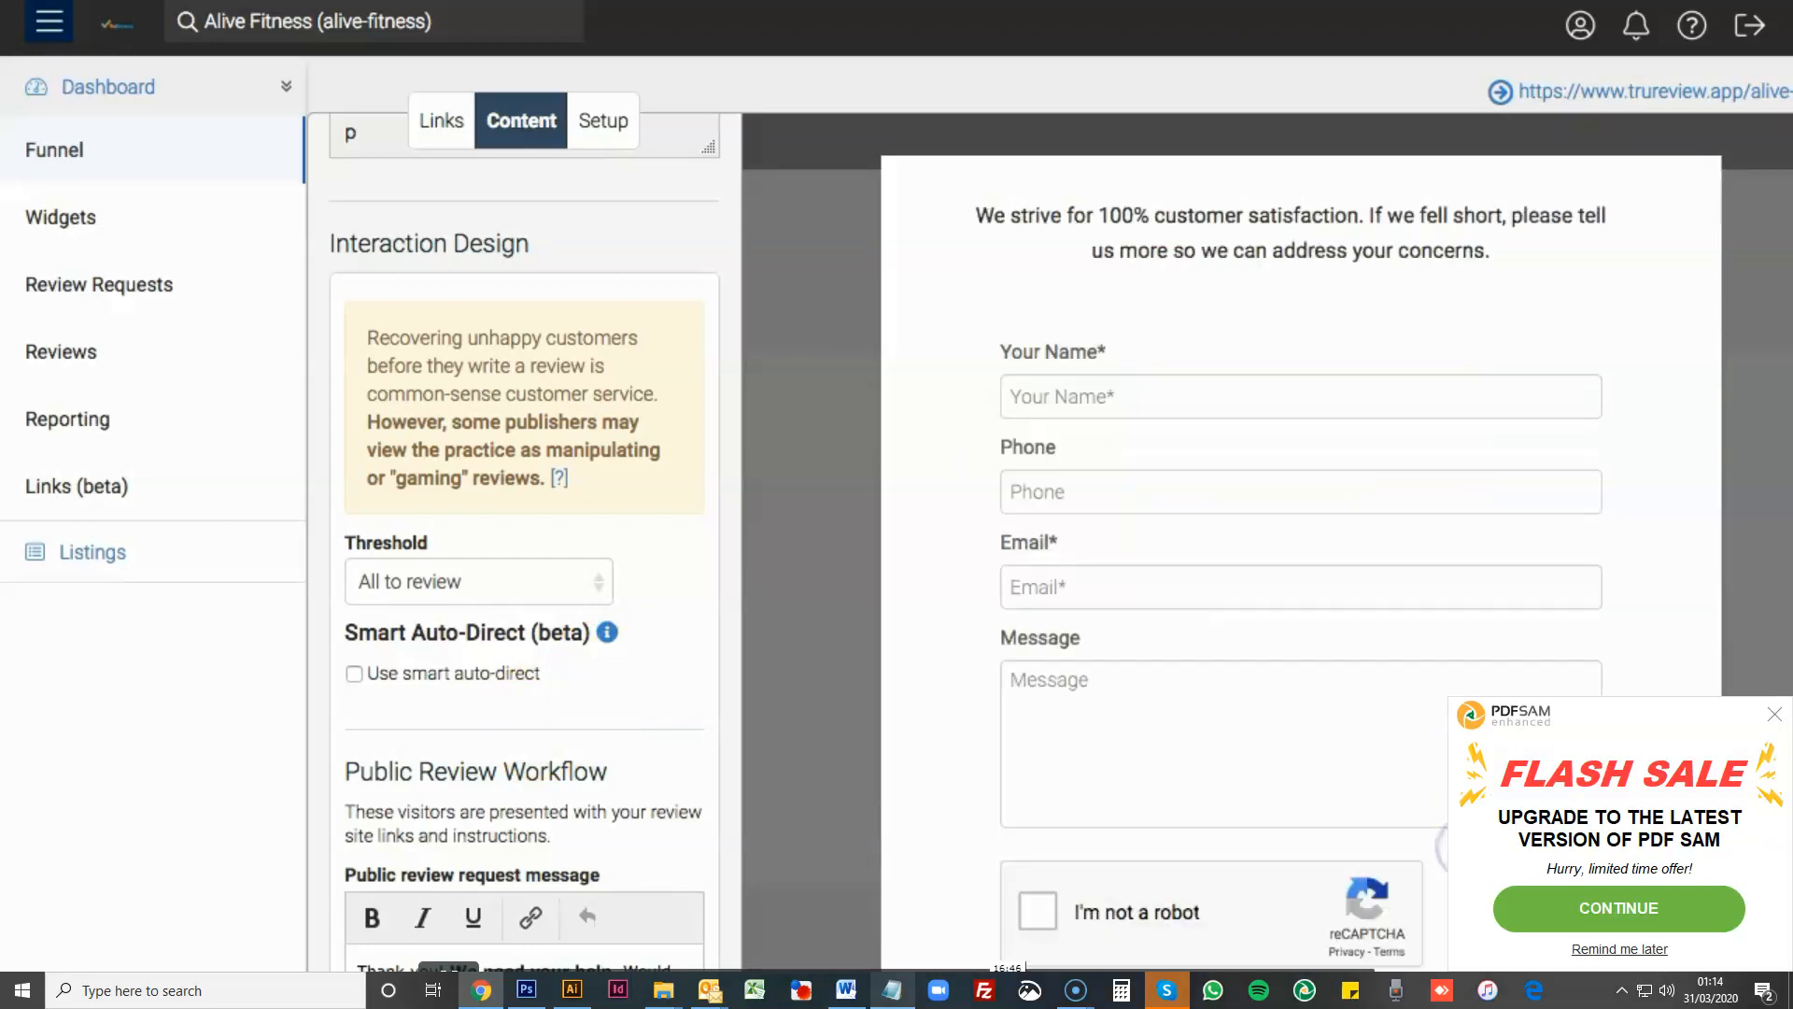
pyautogui.scroll(-2, 1420, 580)
pyautogui.scroll(2, 1420, 590)
pyautogui.scroll(-2, 1418, 593)
pyautogui.scroll(2, 1418, 592)
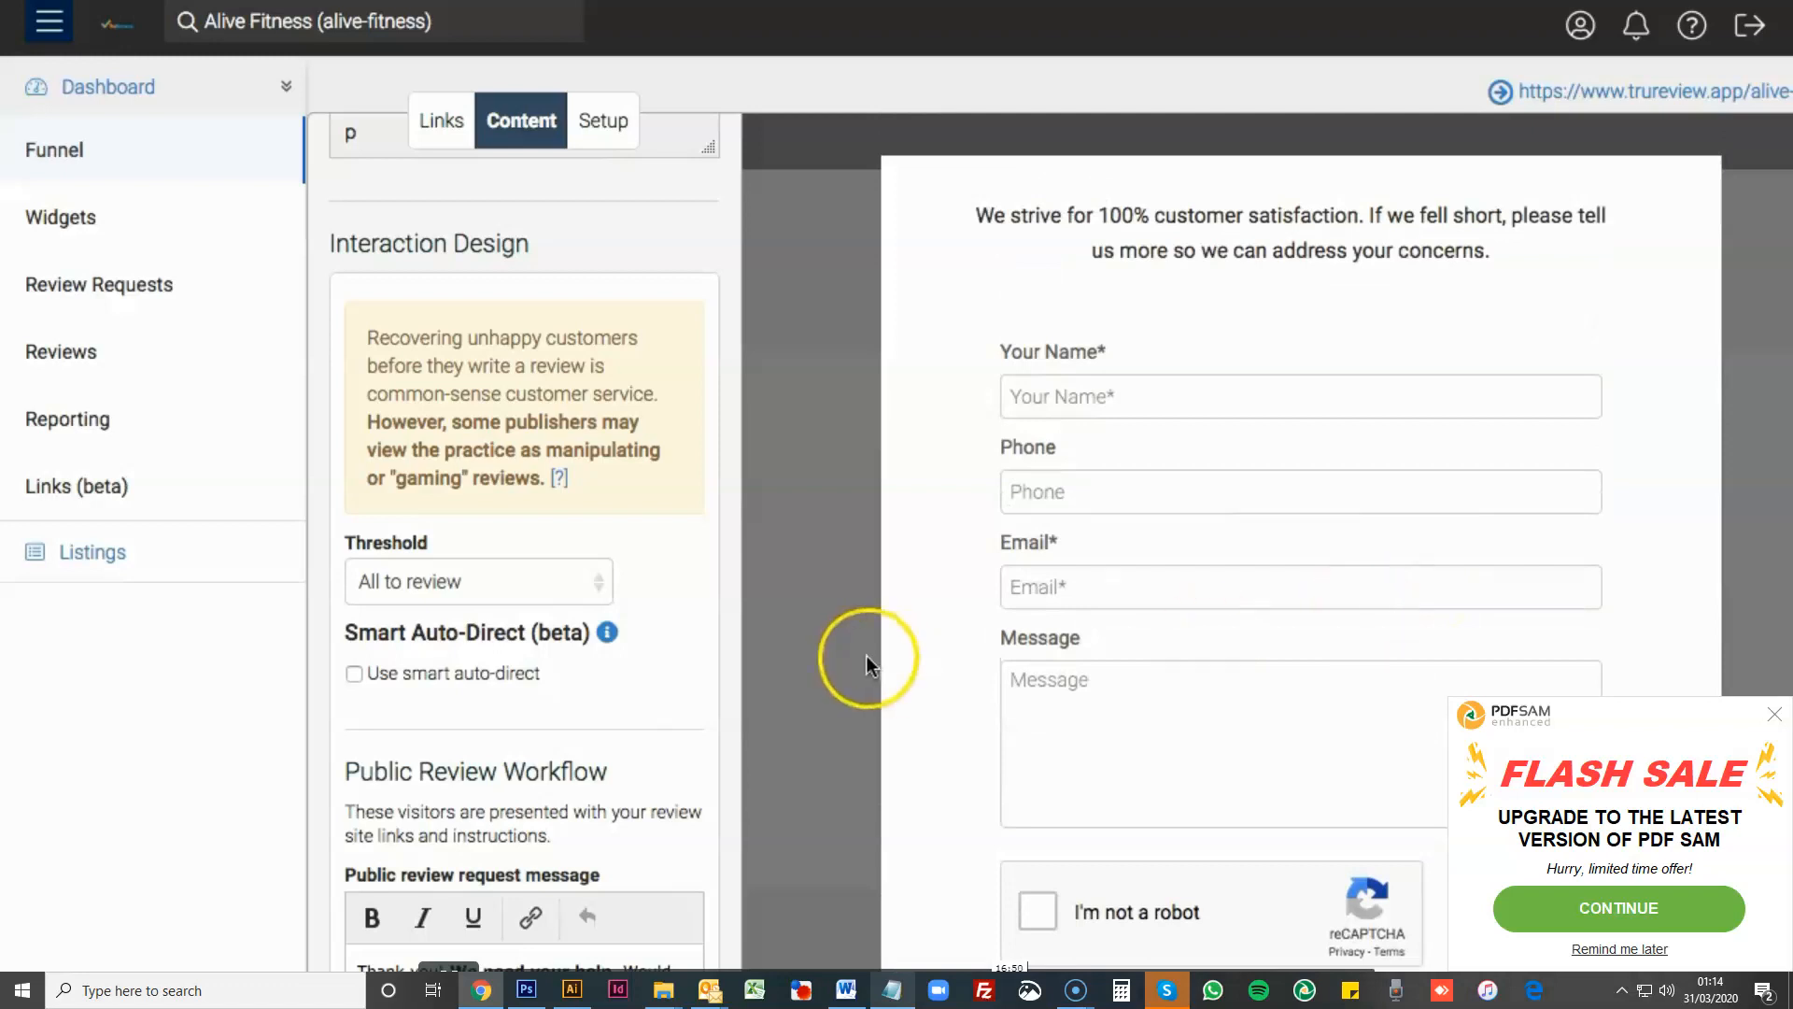
pyautogui.click(834, 657)
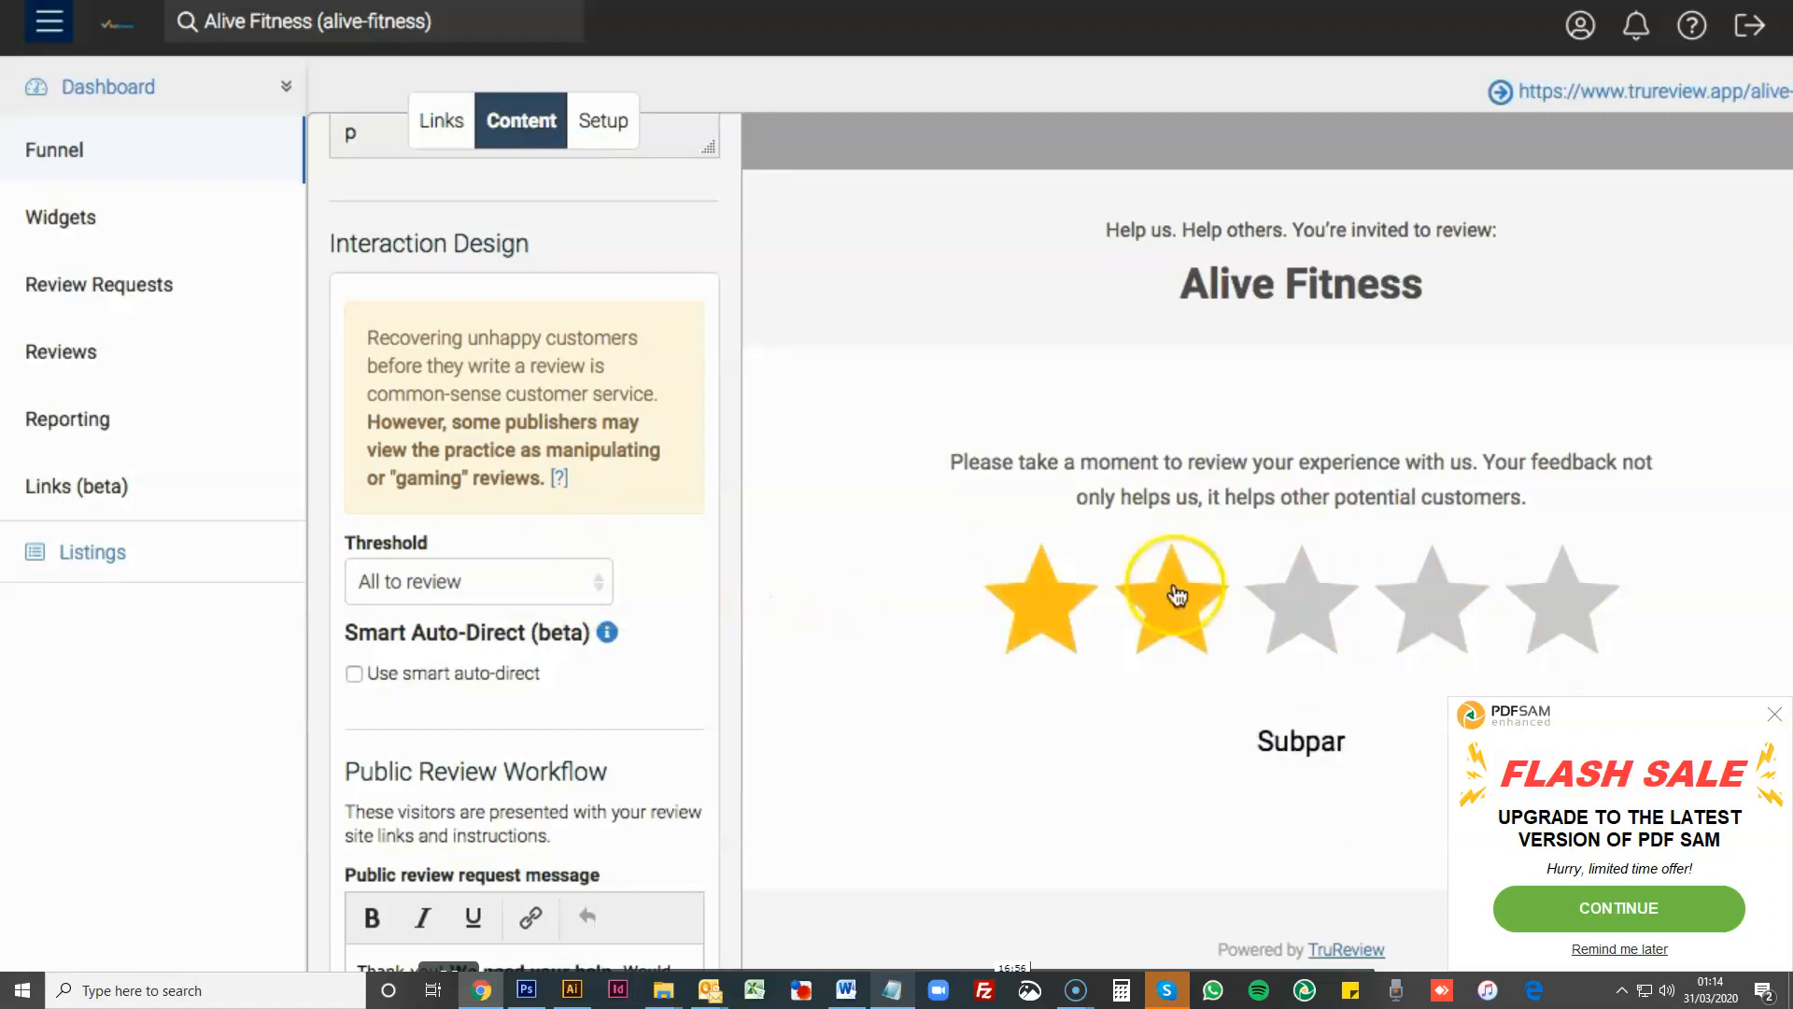
# - Set the threshold to 4 stars or more to review and test five-star and four-star ratings in the preview
pyautogui.click(598, 586)
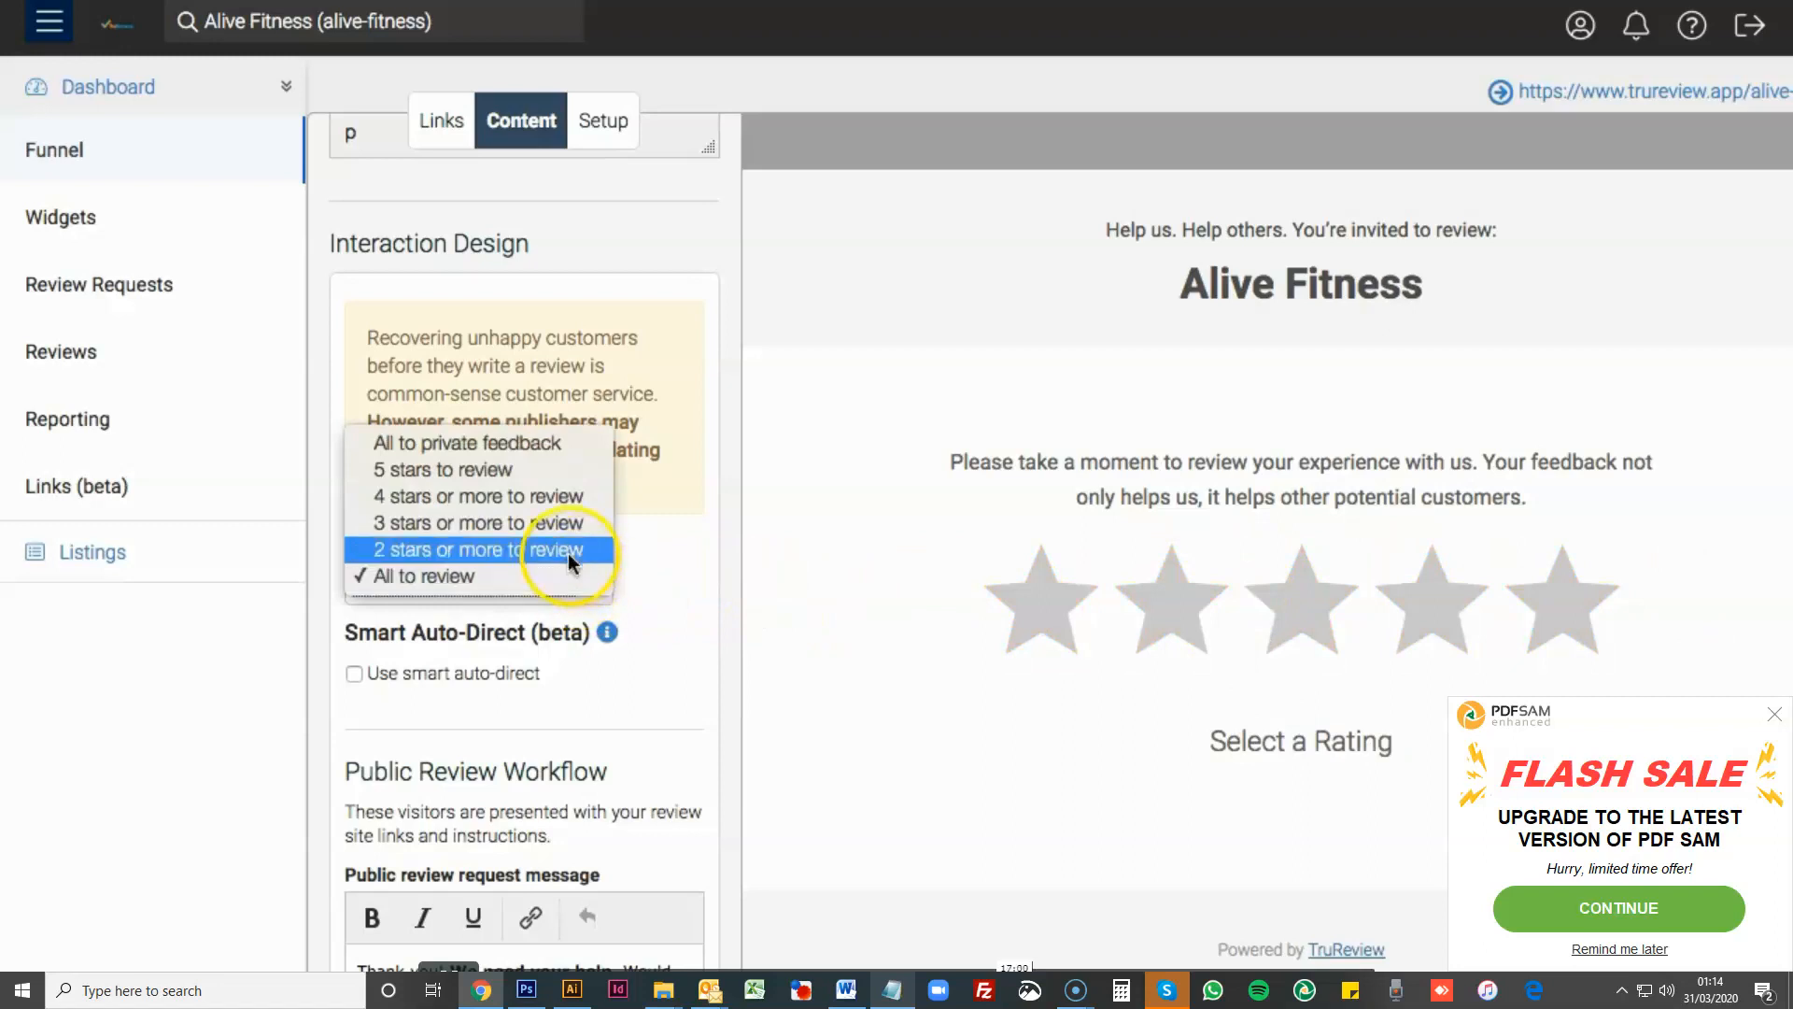
pyautogui.click(551, 506)
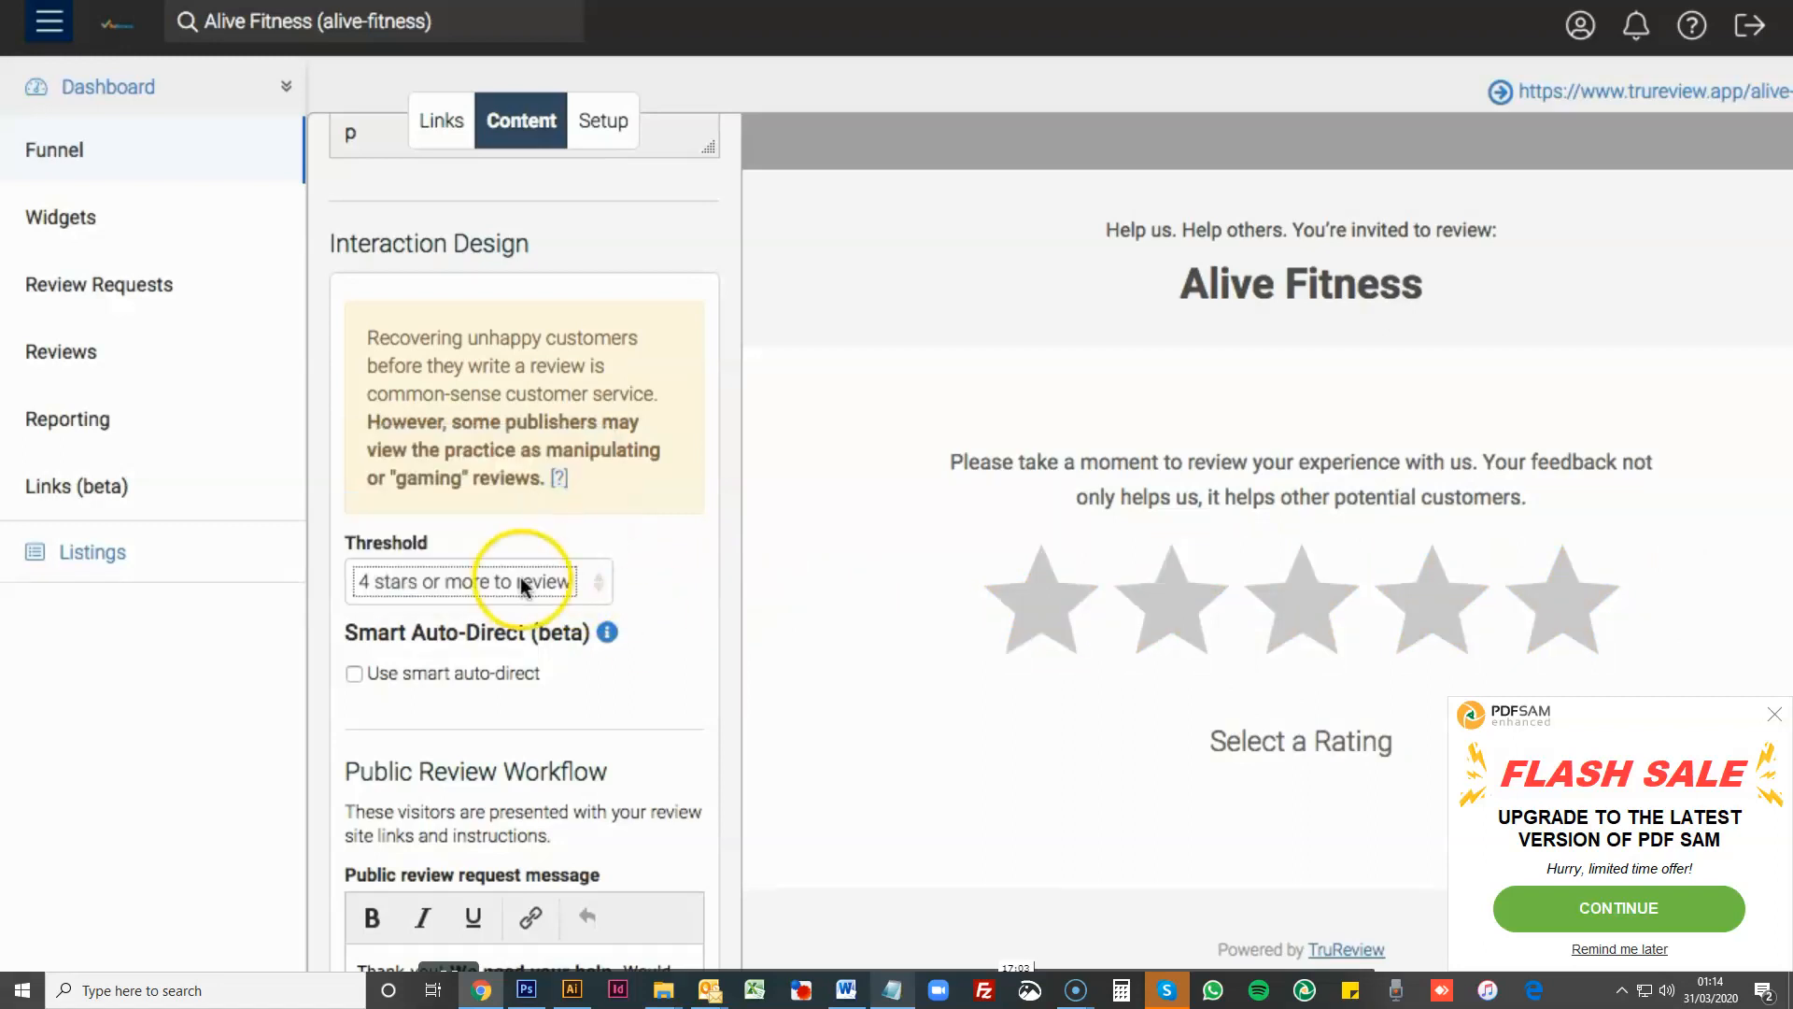
pyautogui.click(1558, 598)
pyautogui.click(1460, 608)
pyautogui.click(792, 566)
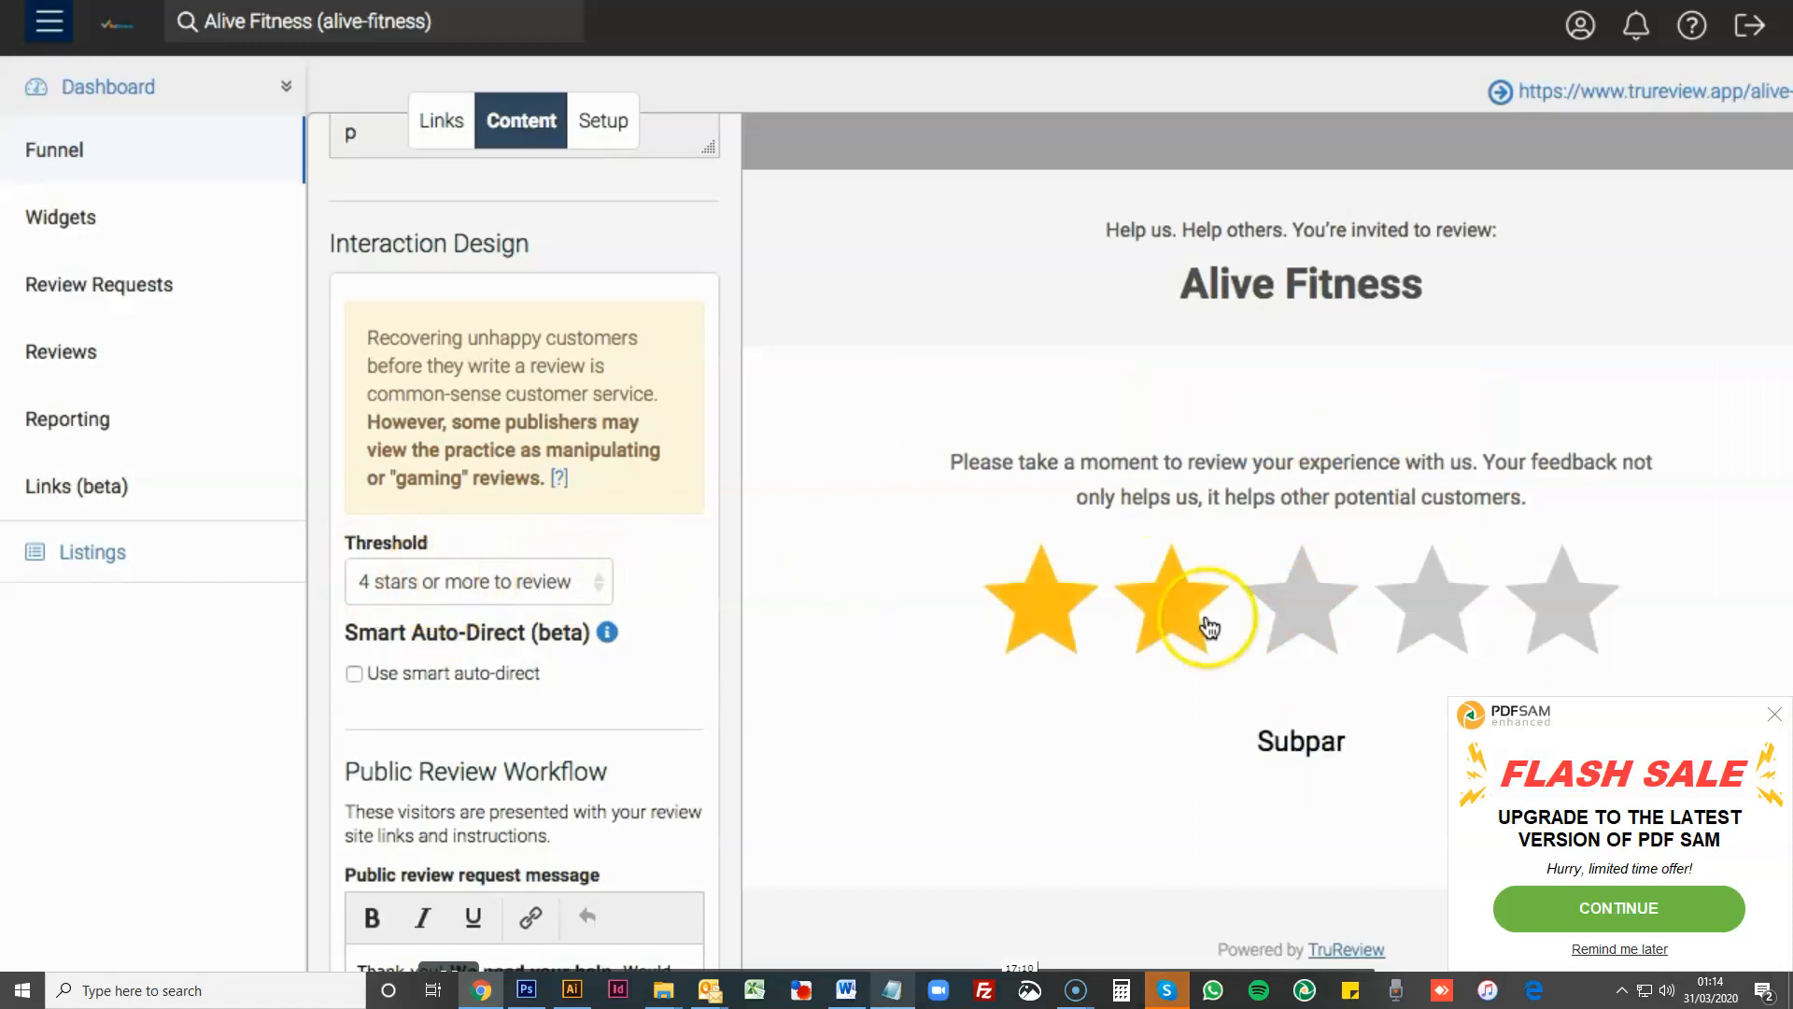
# - Test a three-star rating under the four-star threshold, view the whole contact form and close it
pyautogui.click(1279, 606)
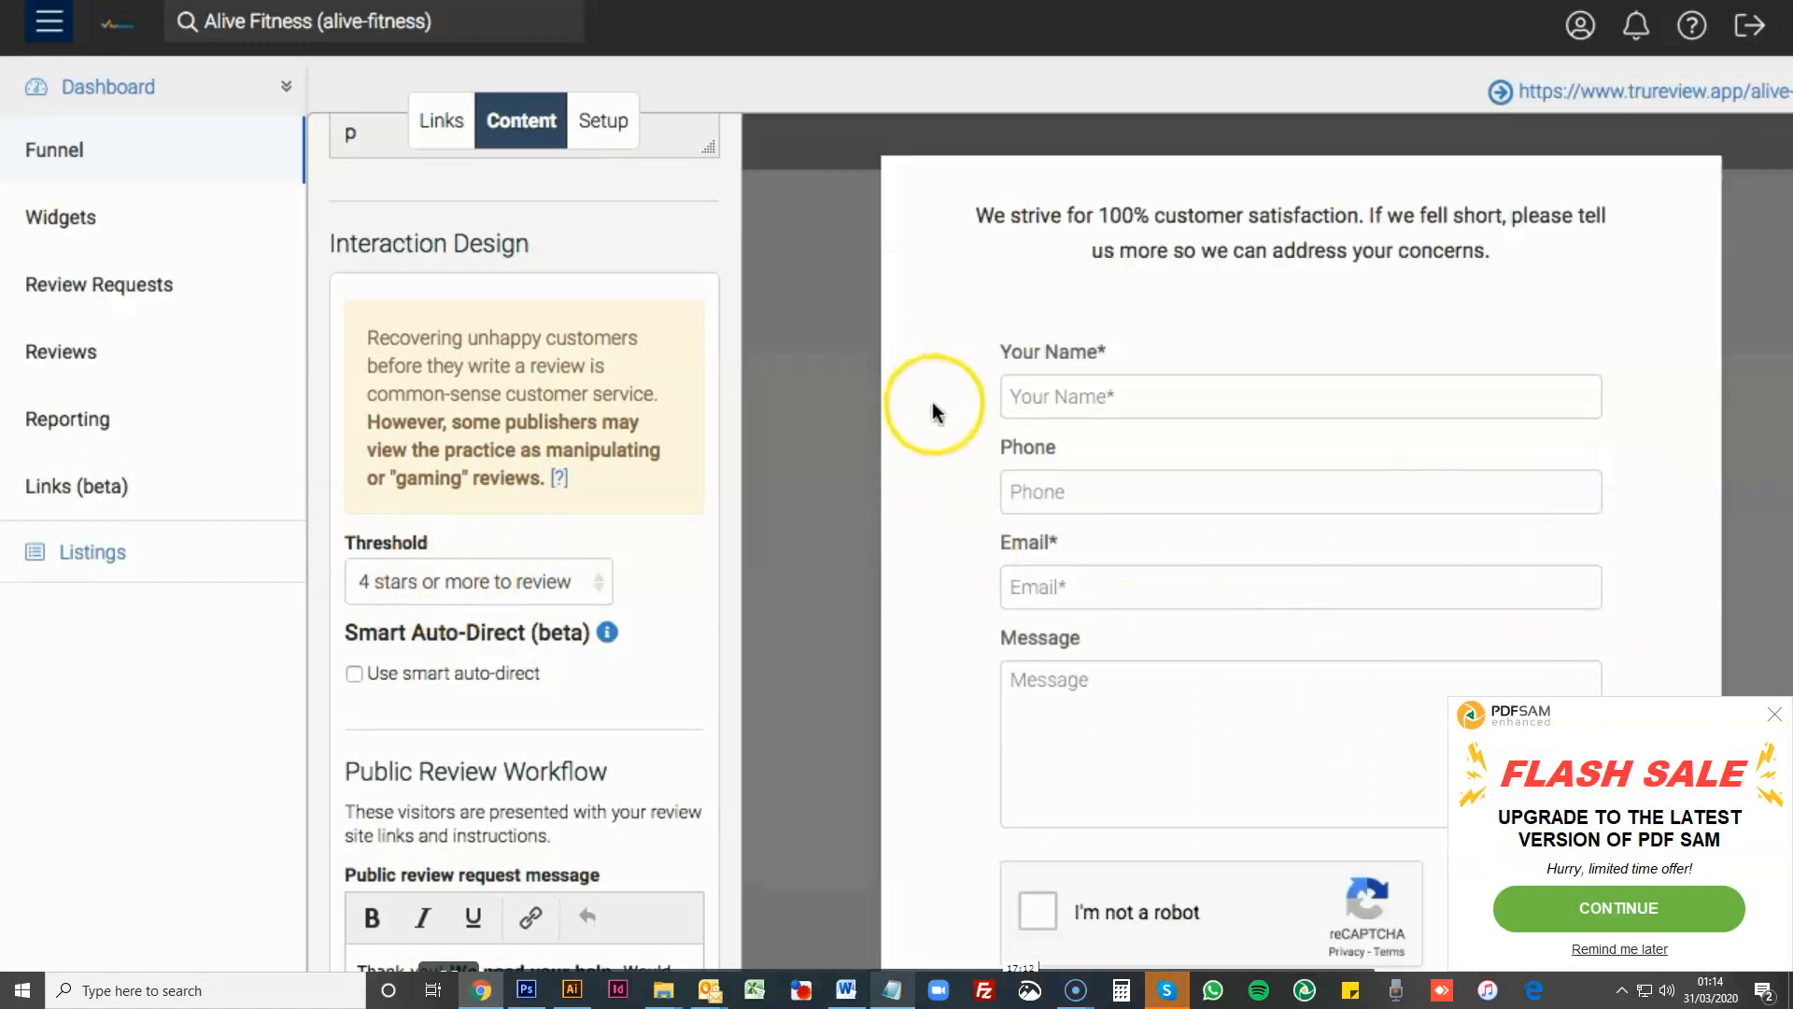
pyautogui.scroll(-2, 1046, 455)
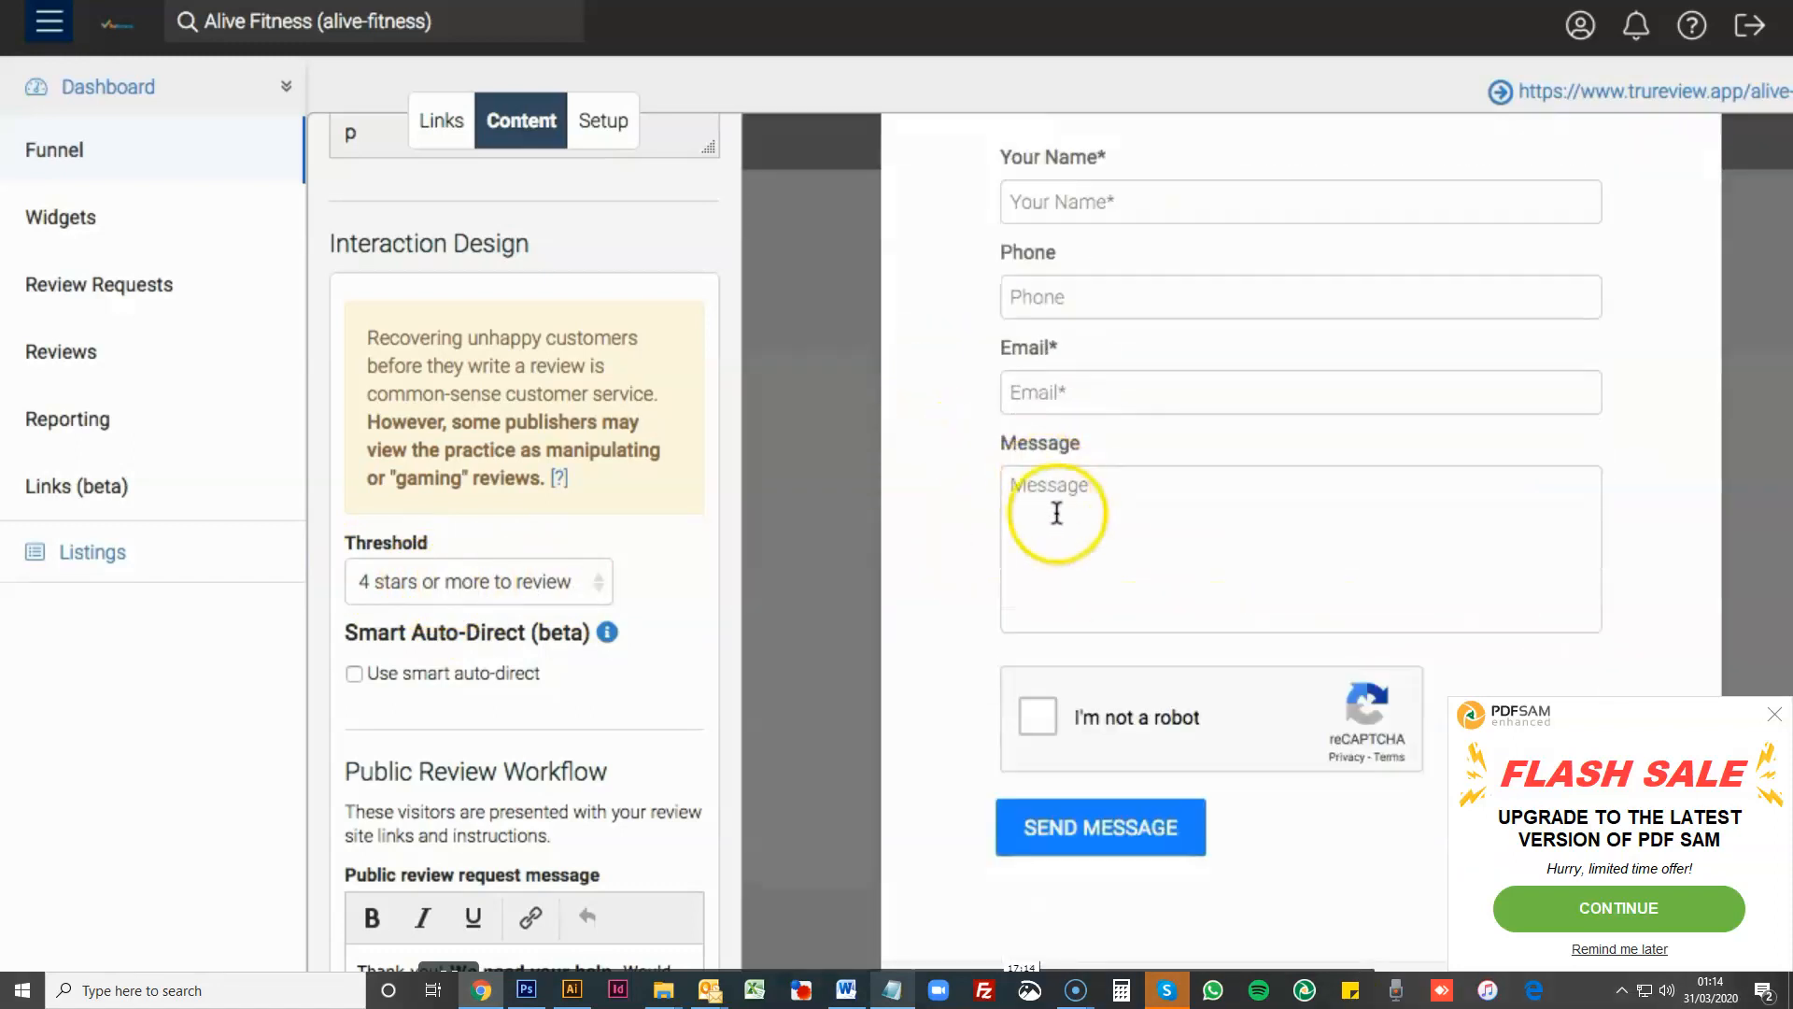
pyautogui.click(771, 512)
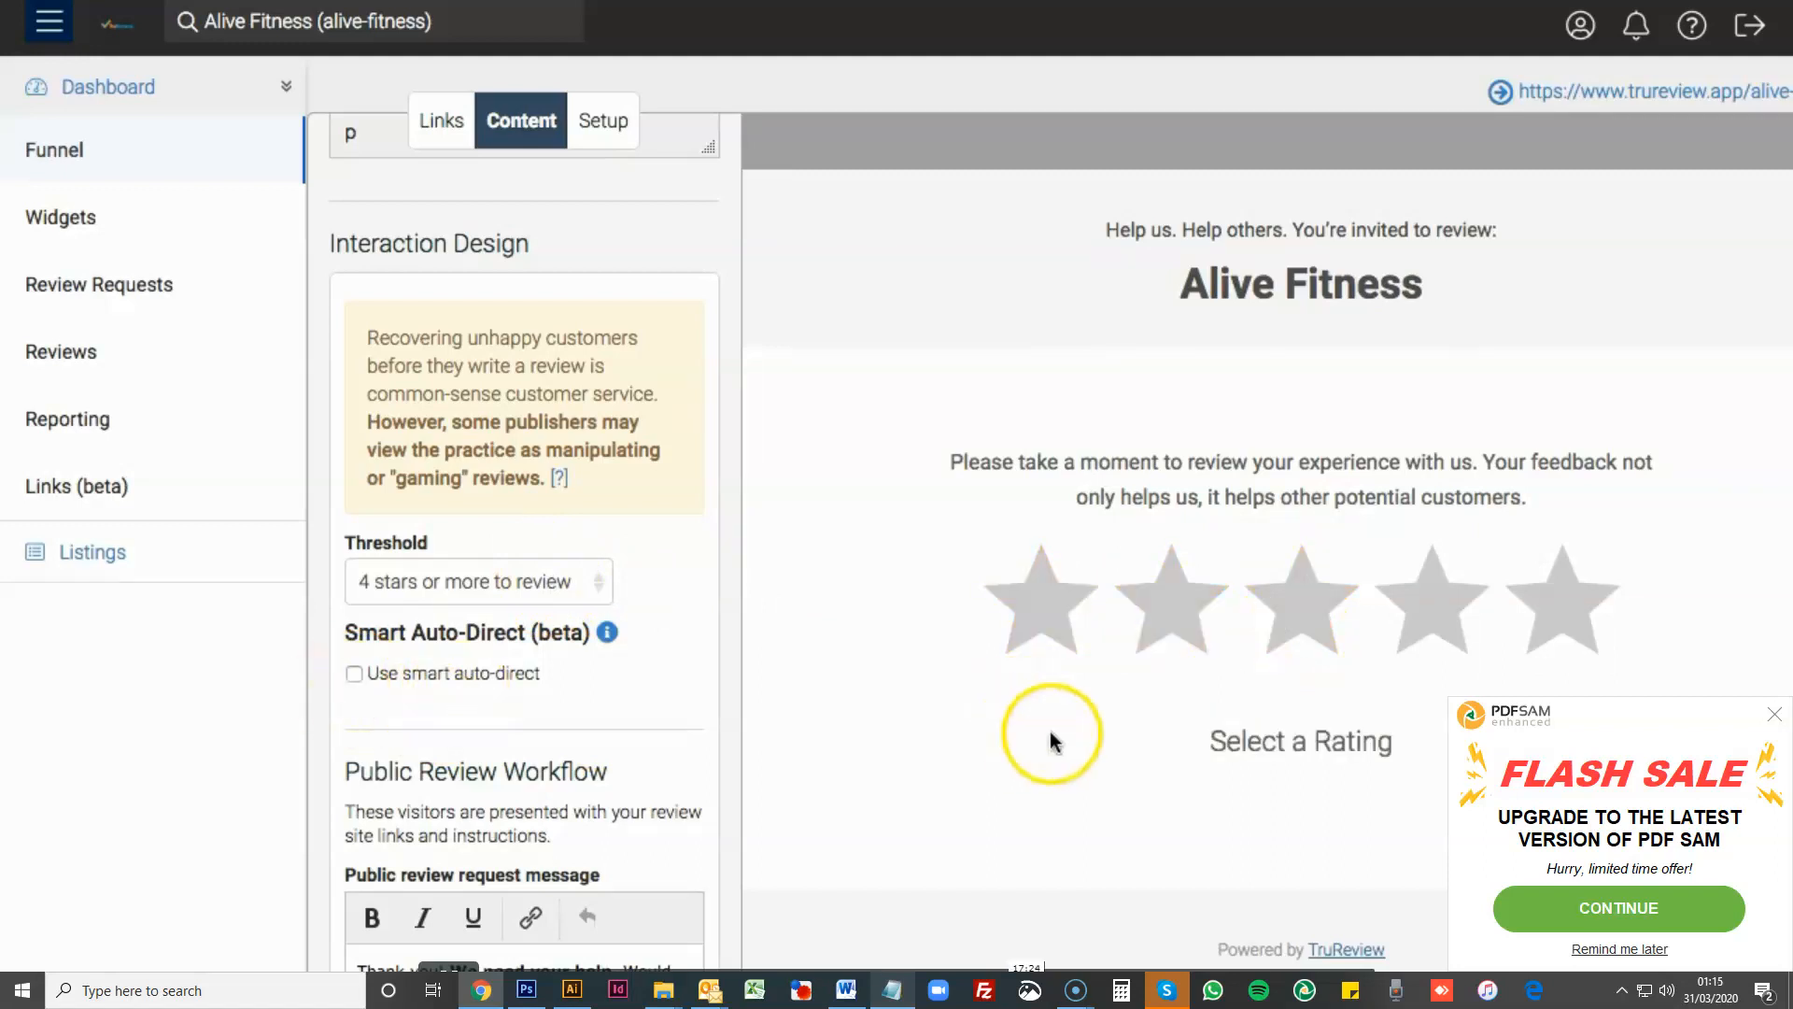
# - Turn on smart auto-direct and test a five-star rating in the preview
pyautogui.click(353, 674)
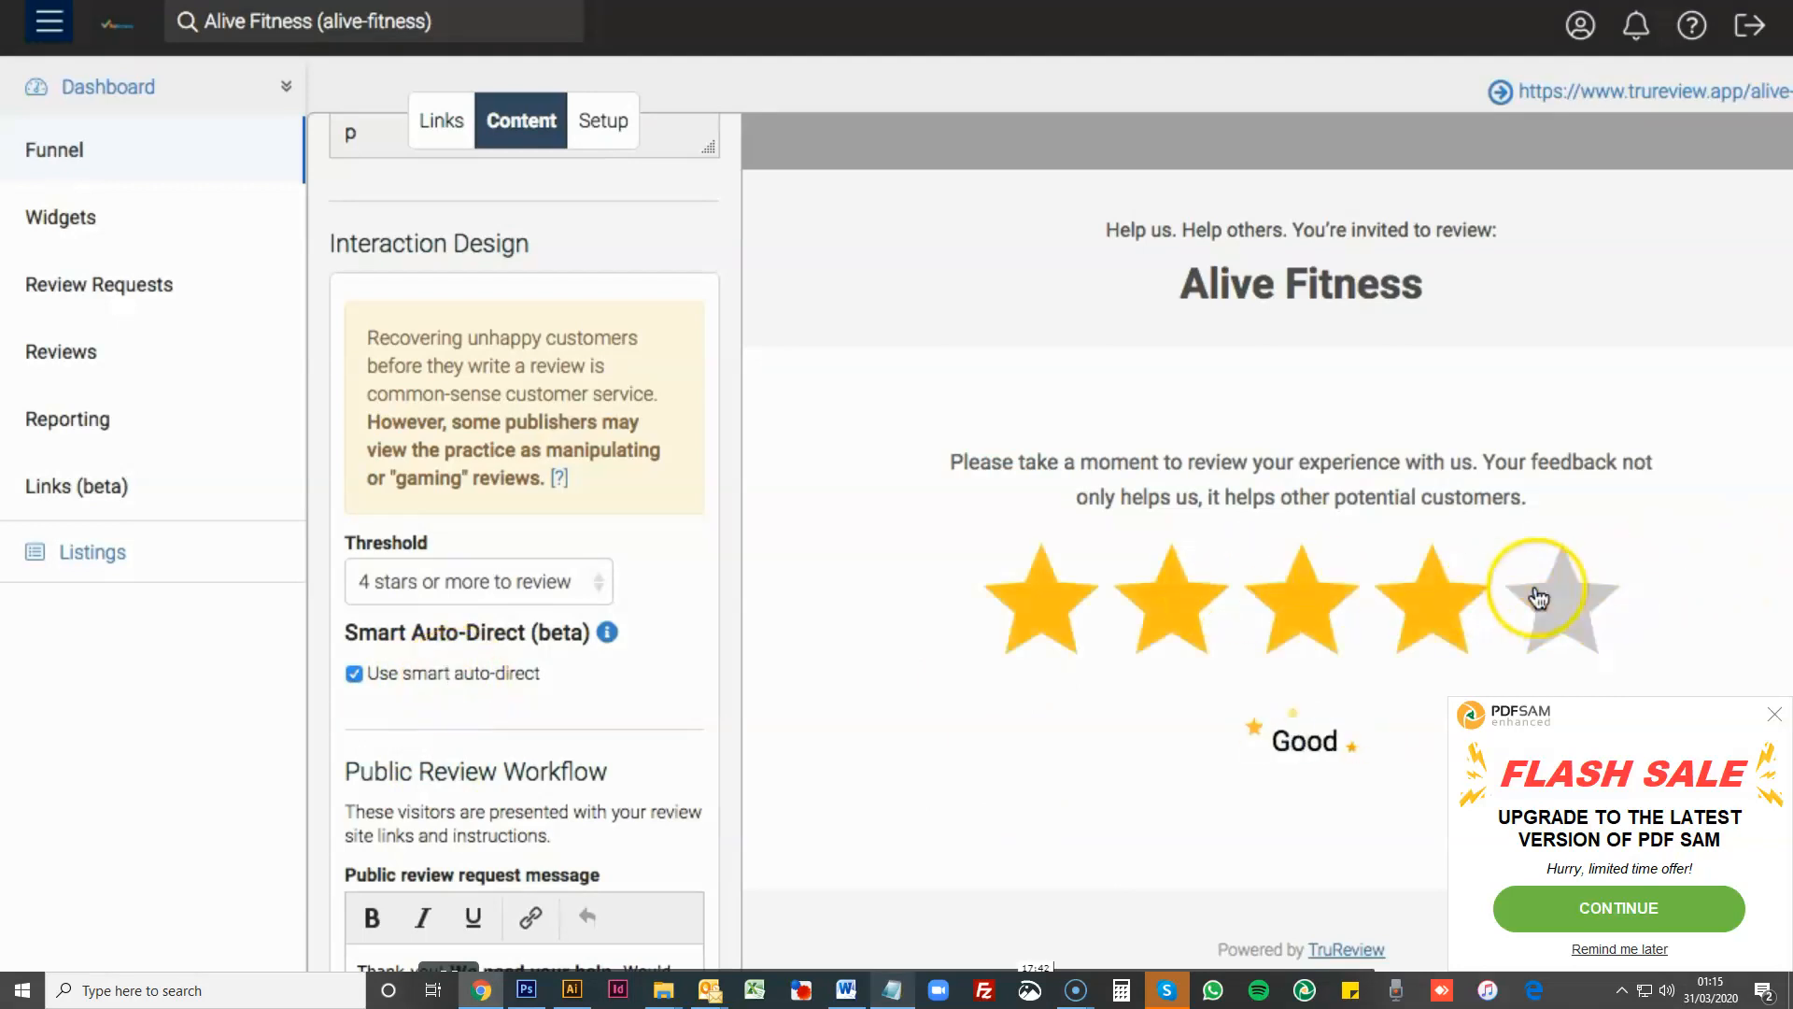
pyautogui.click(1549, 602)
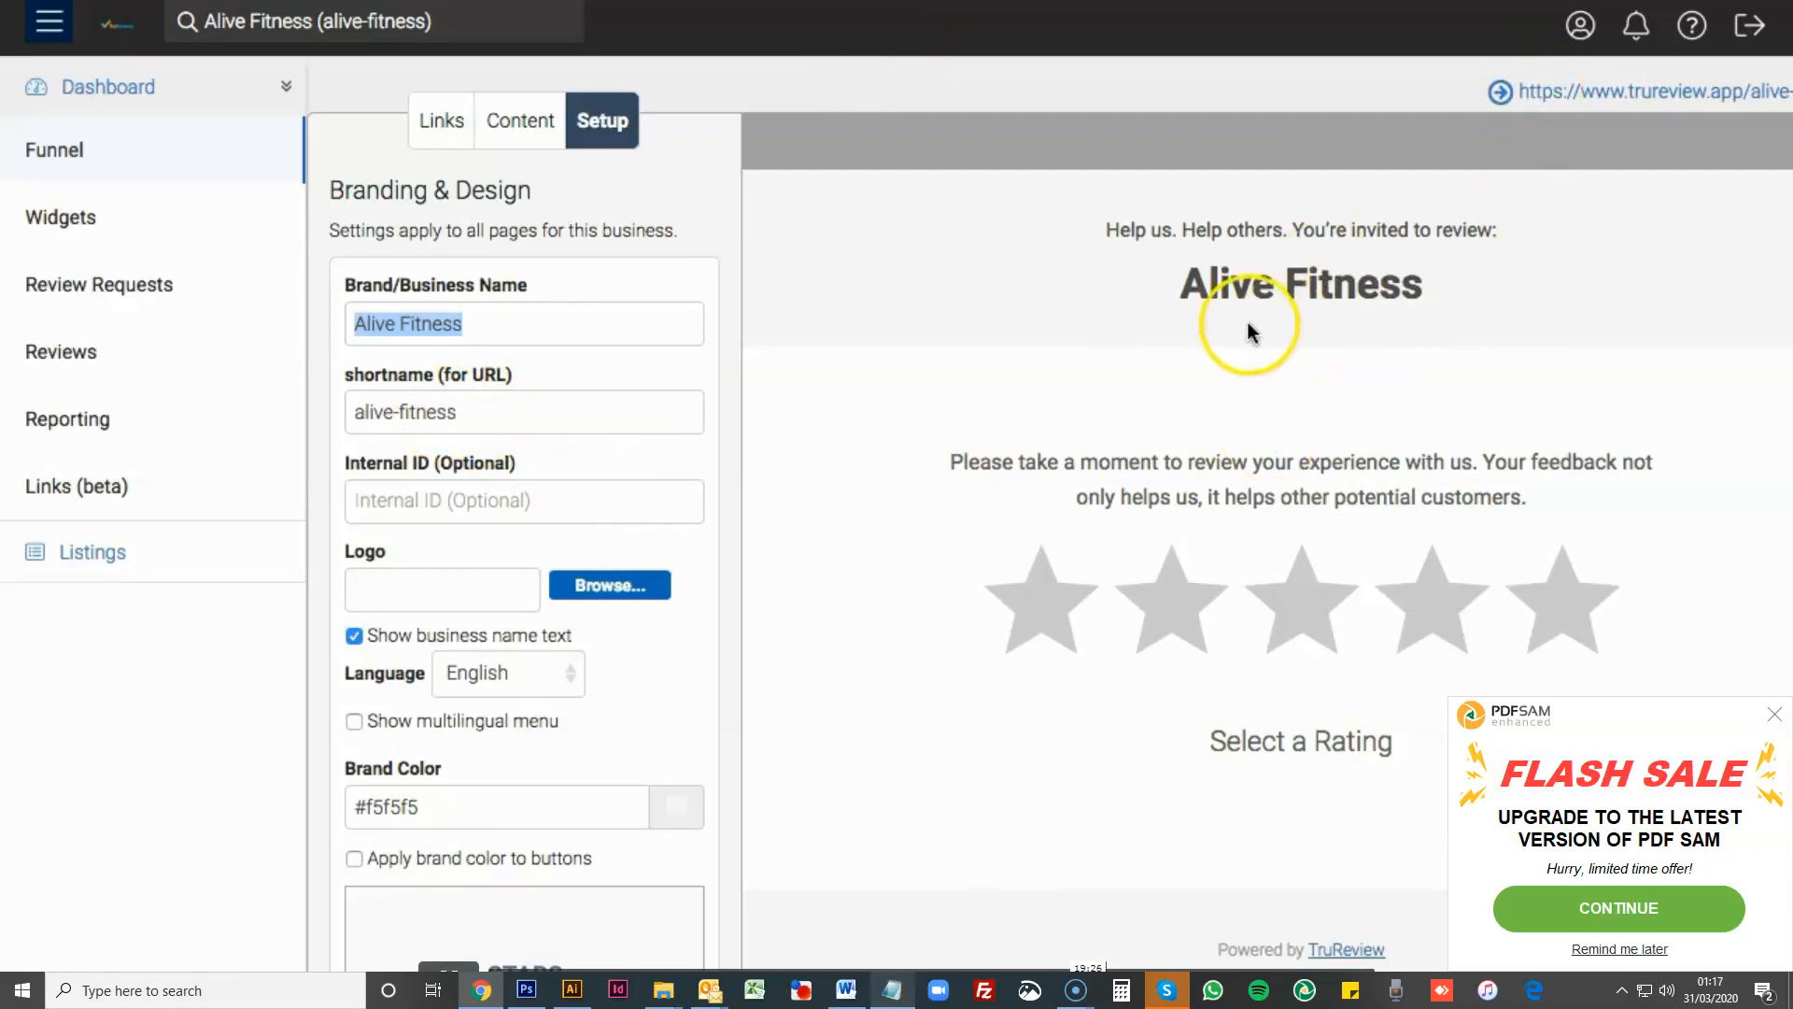
# - Review the business shortname and other branding settings, and view the sample Alive Fitness page with its logo
pyautogui.click(488, 412)
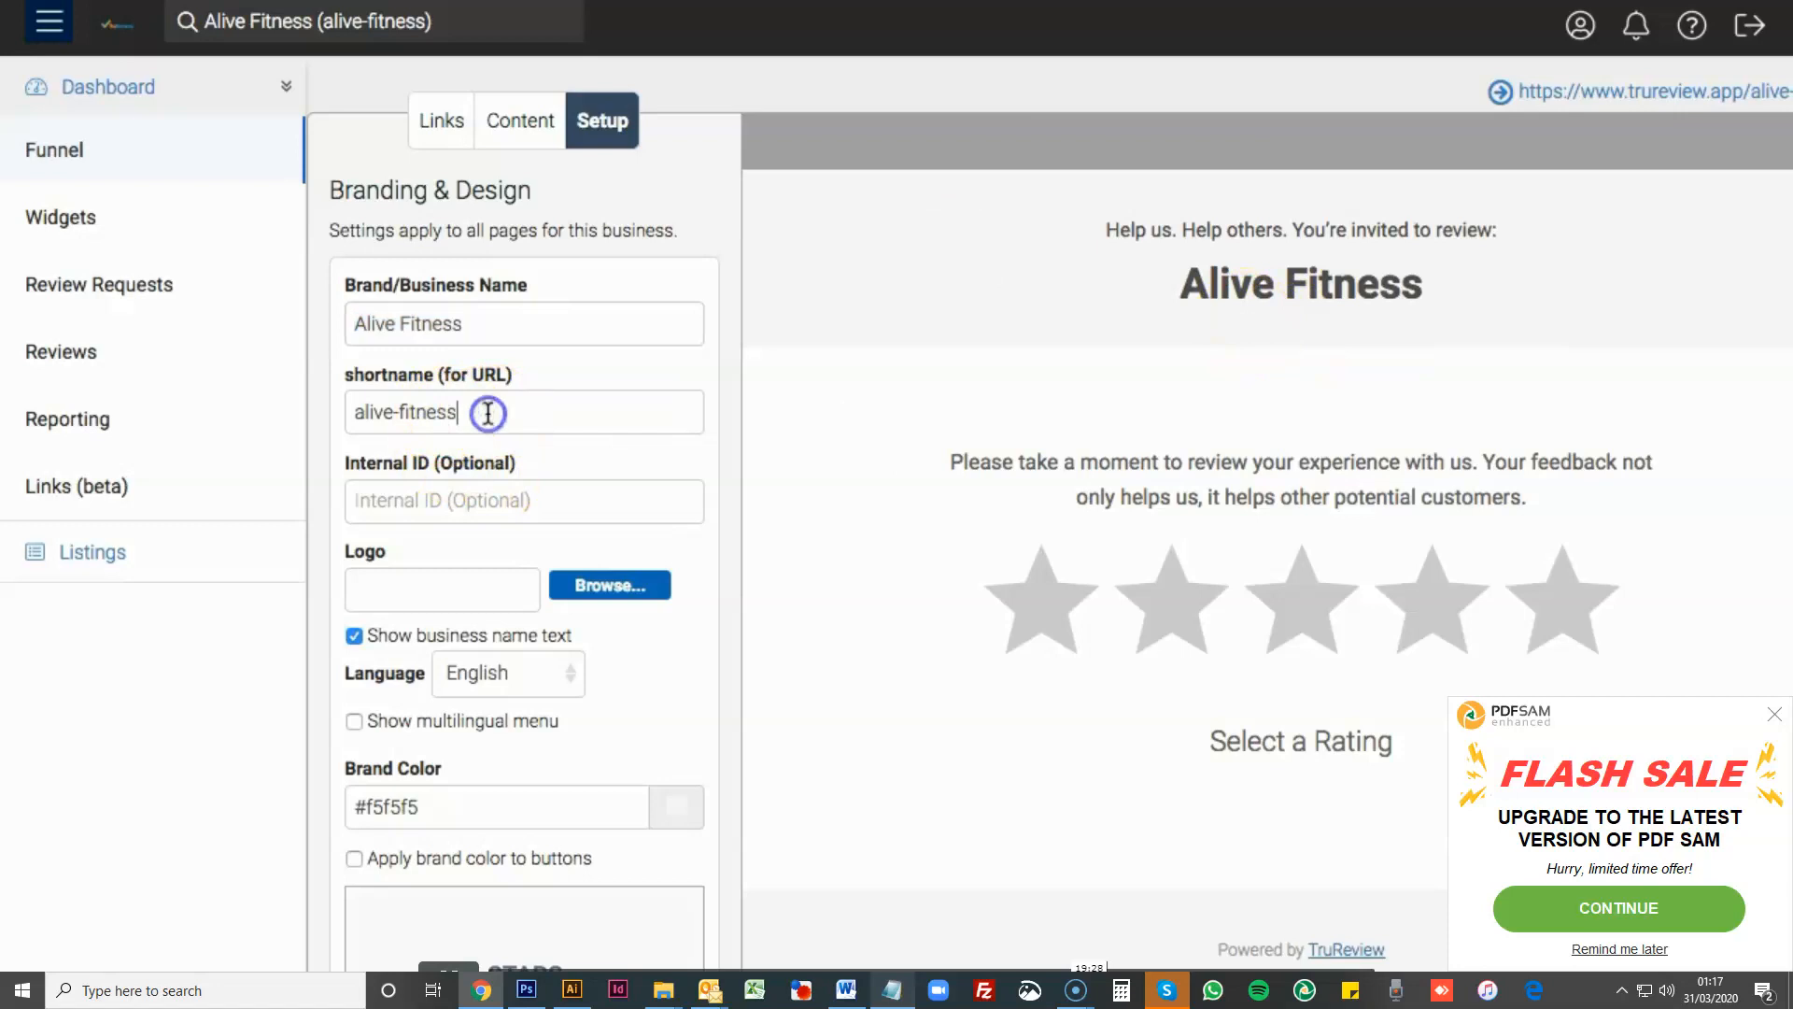
pyautogui.click(678, 531)
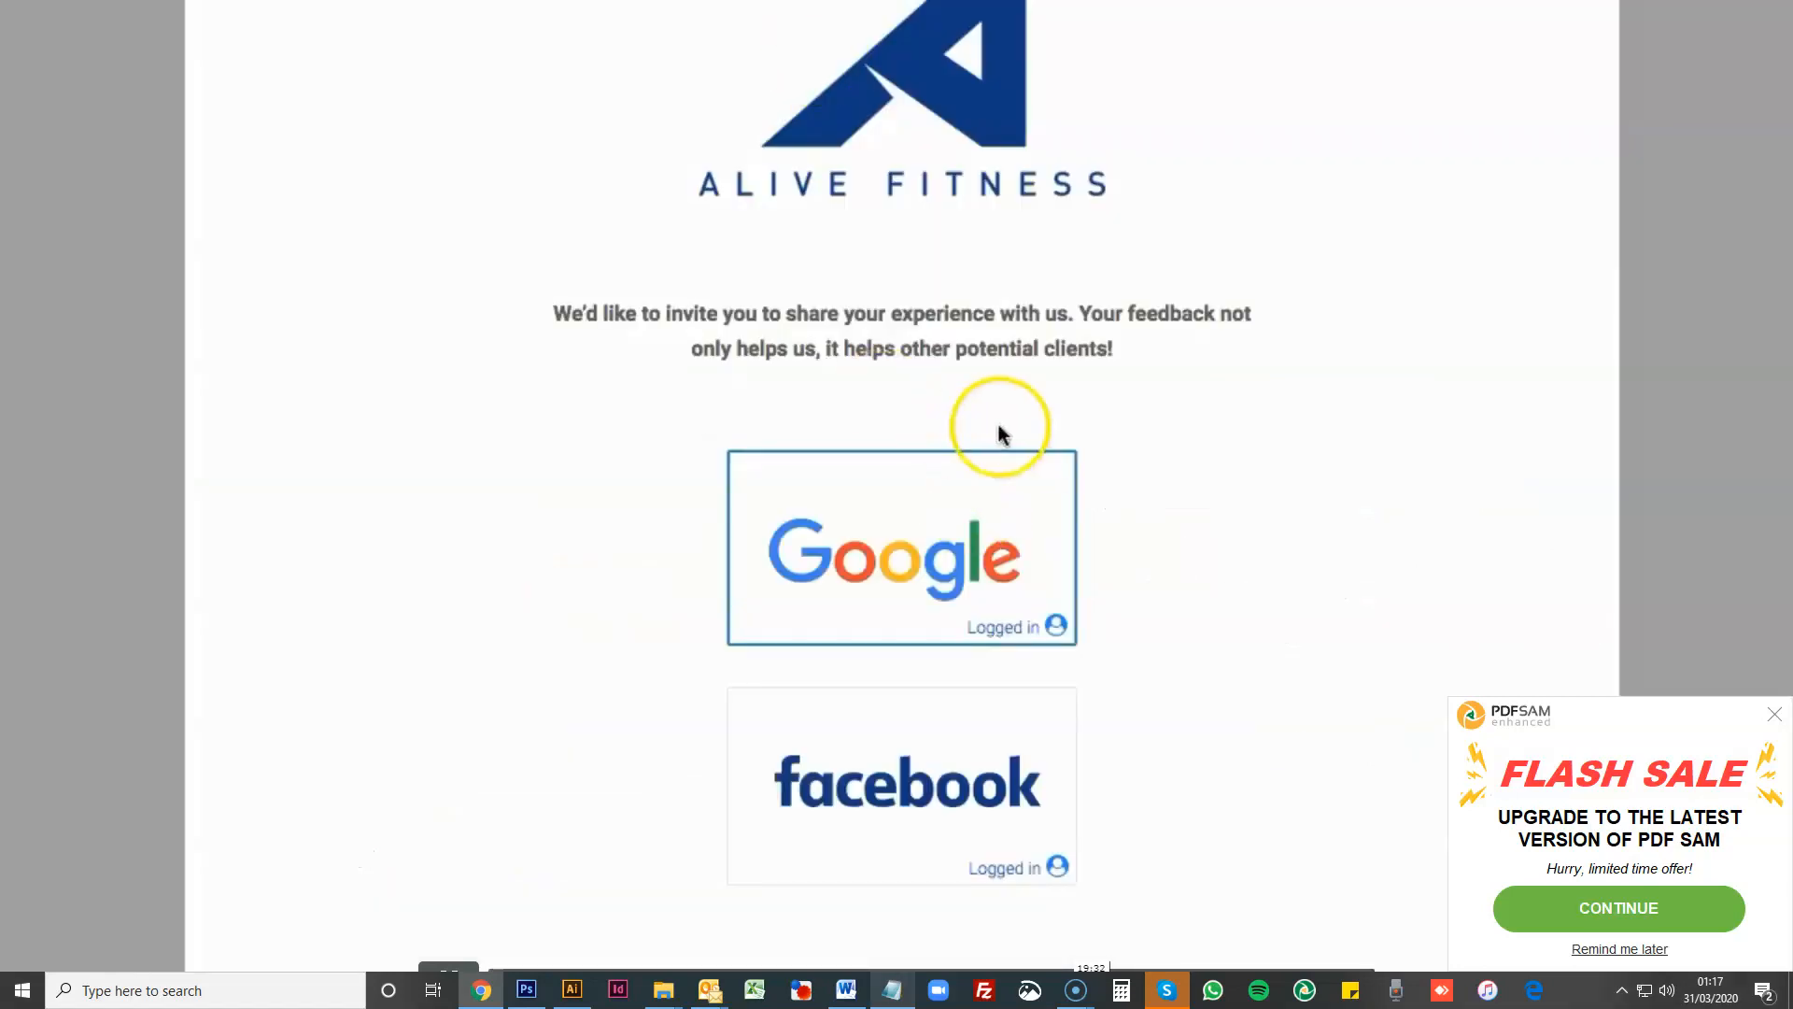
pyautogui.scroll(4, 789, 669)
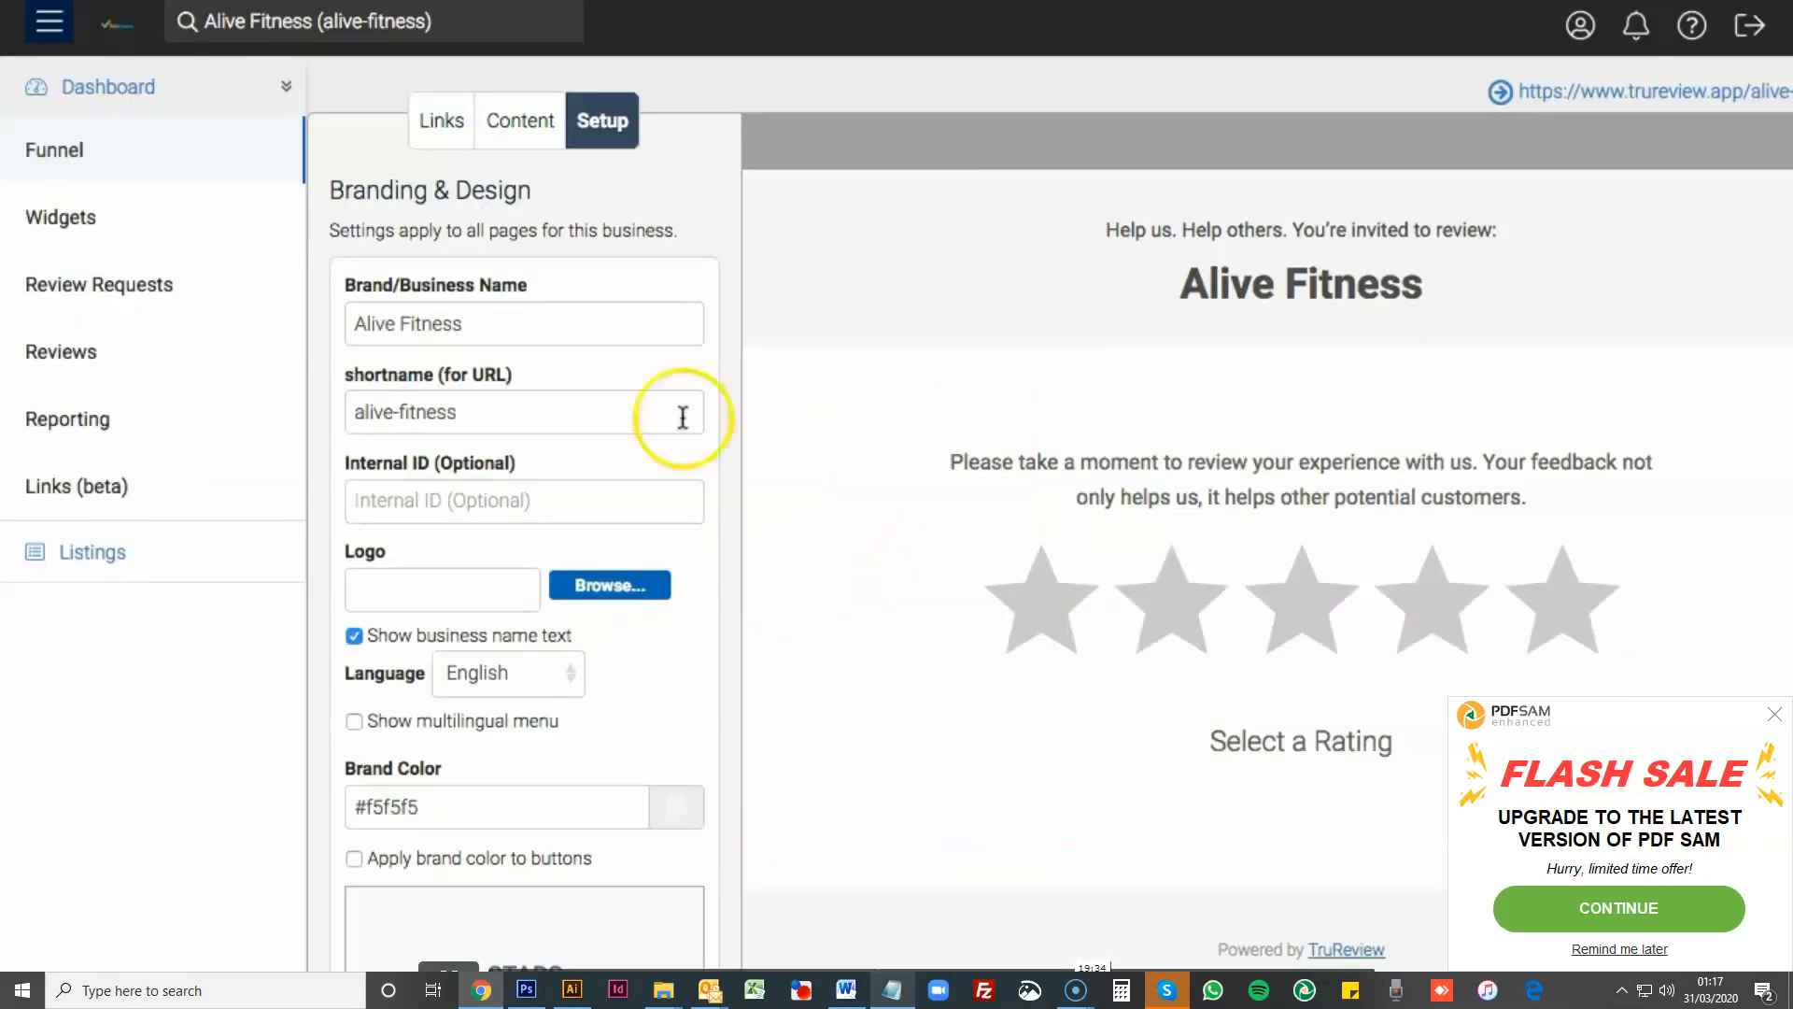
pyautogui.scroll(-1, 638, 551)
pyautogui.scroll(-1, 635, 551)
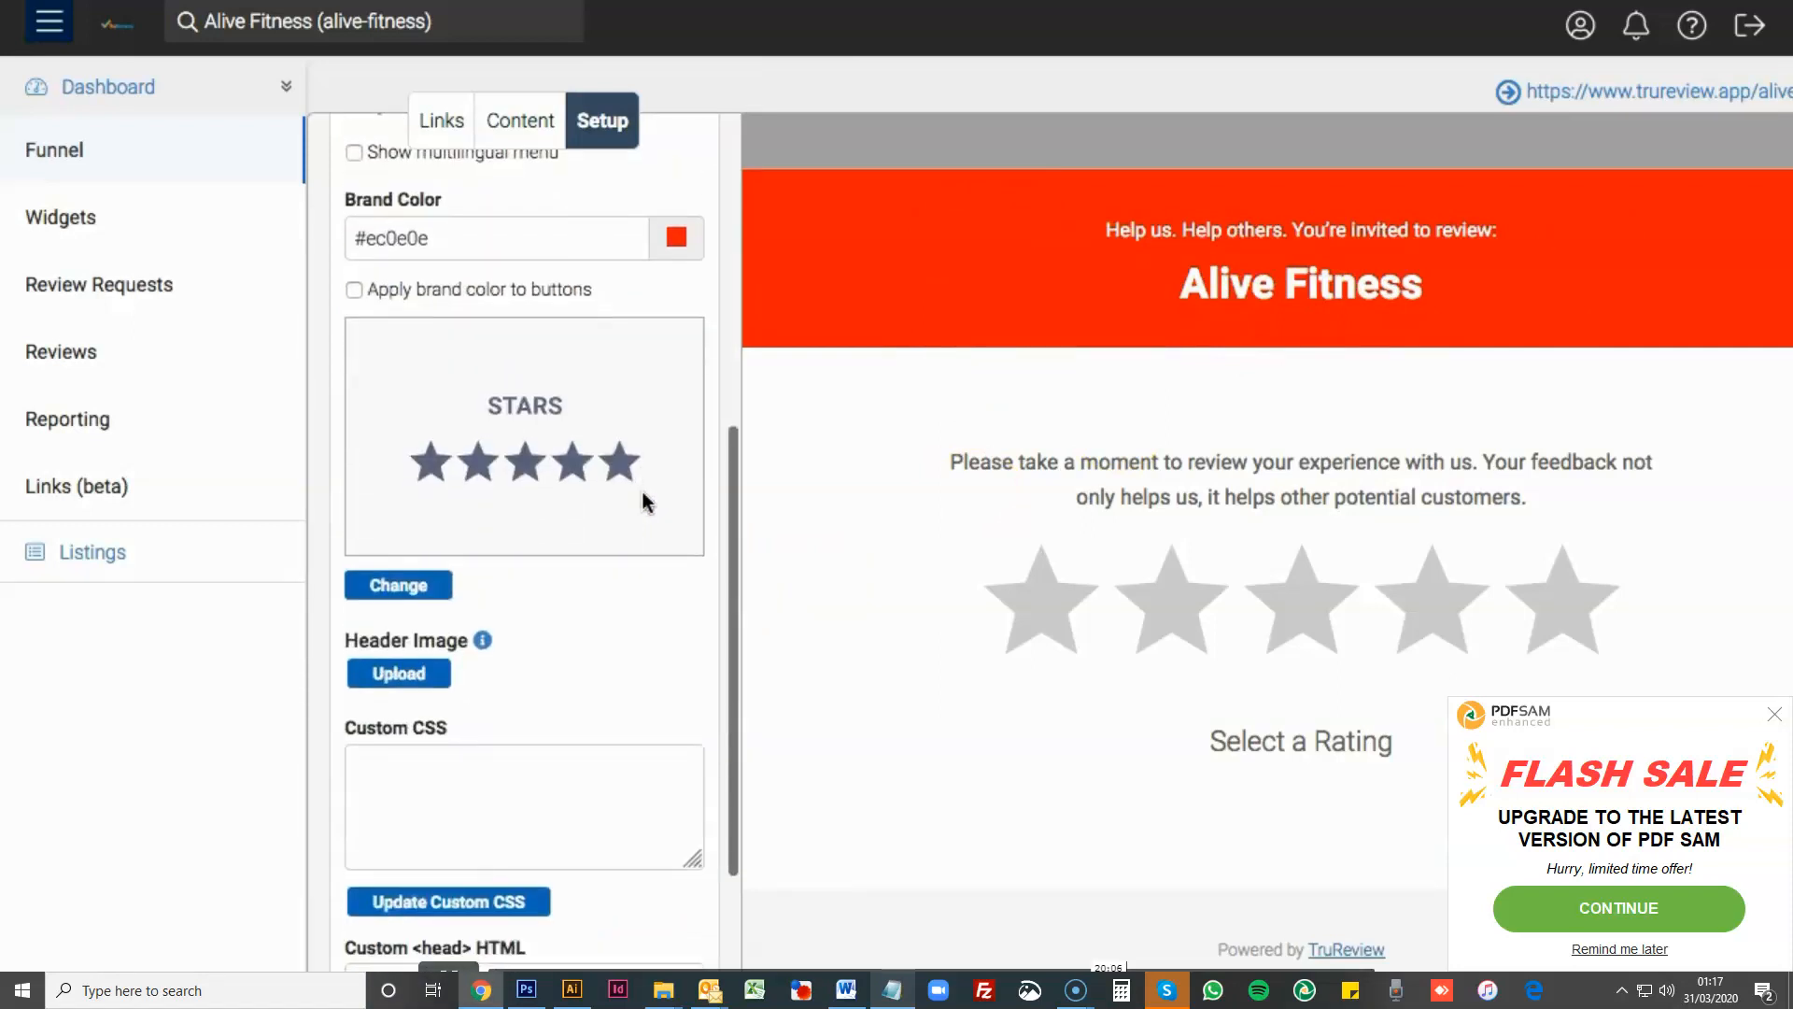
# - Try applying the brand color to the buttons, test a four-star rating in the preview and close the result
pyautogui.scroll(1, 643, 491)
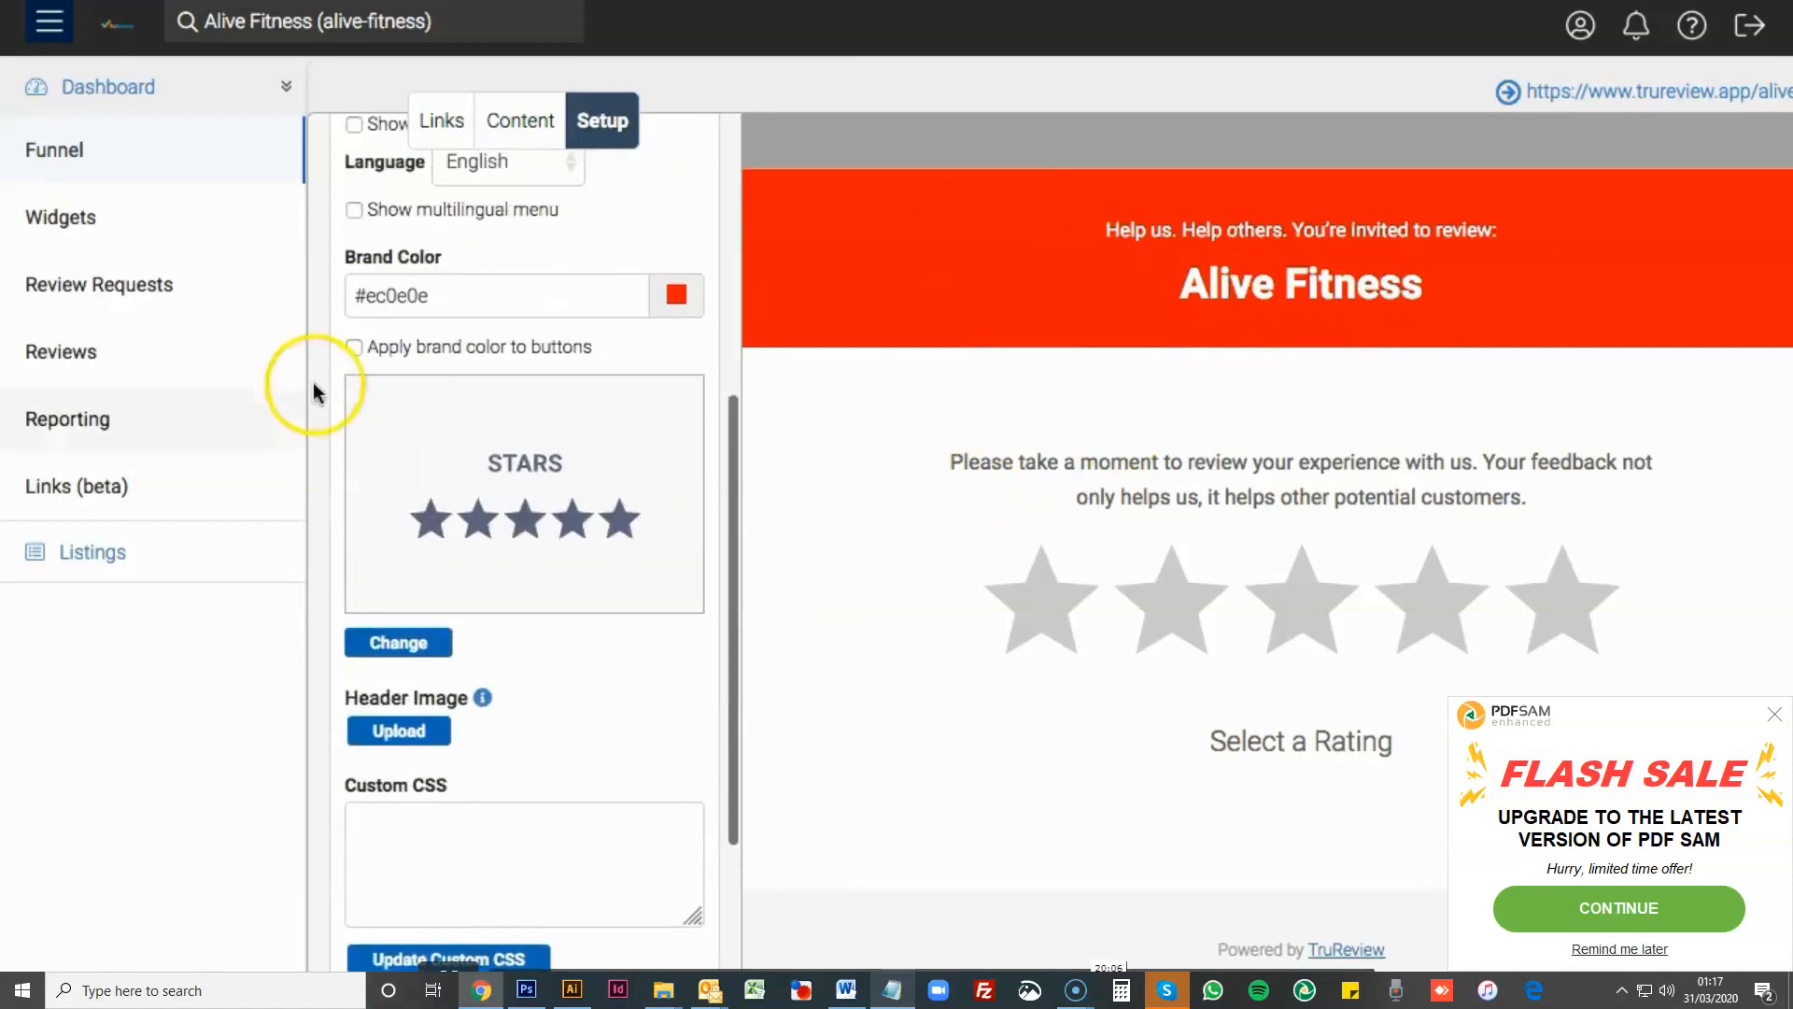
pyautogui.click(355, 347)
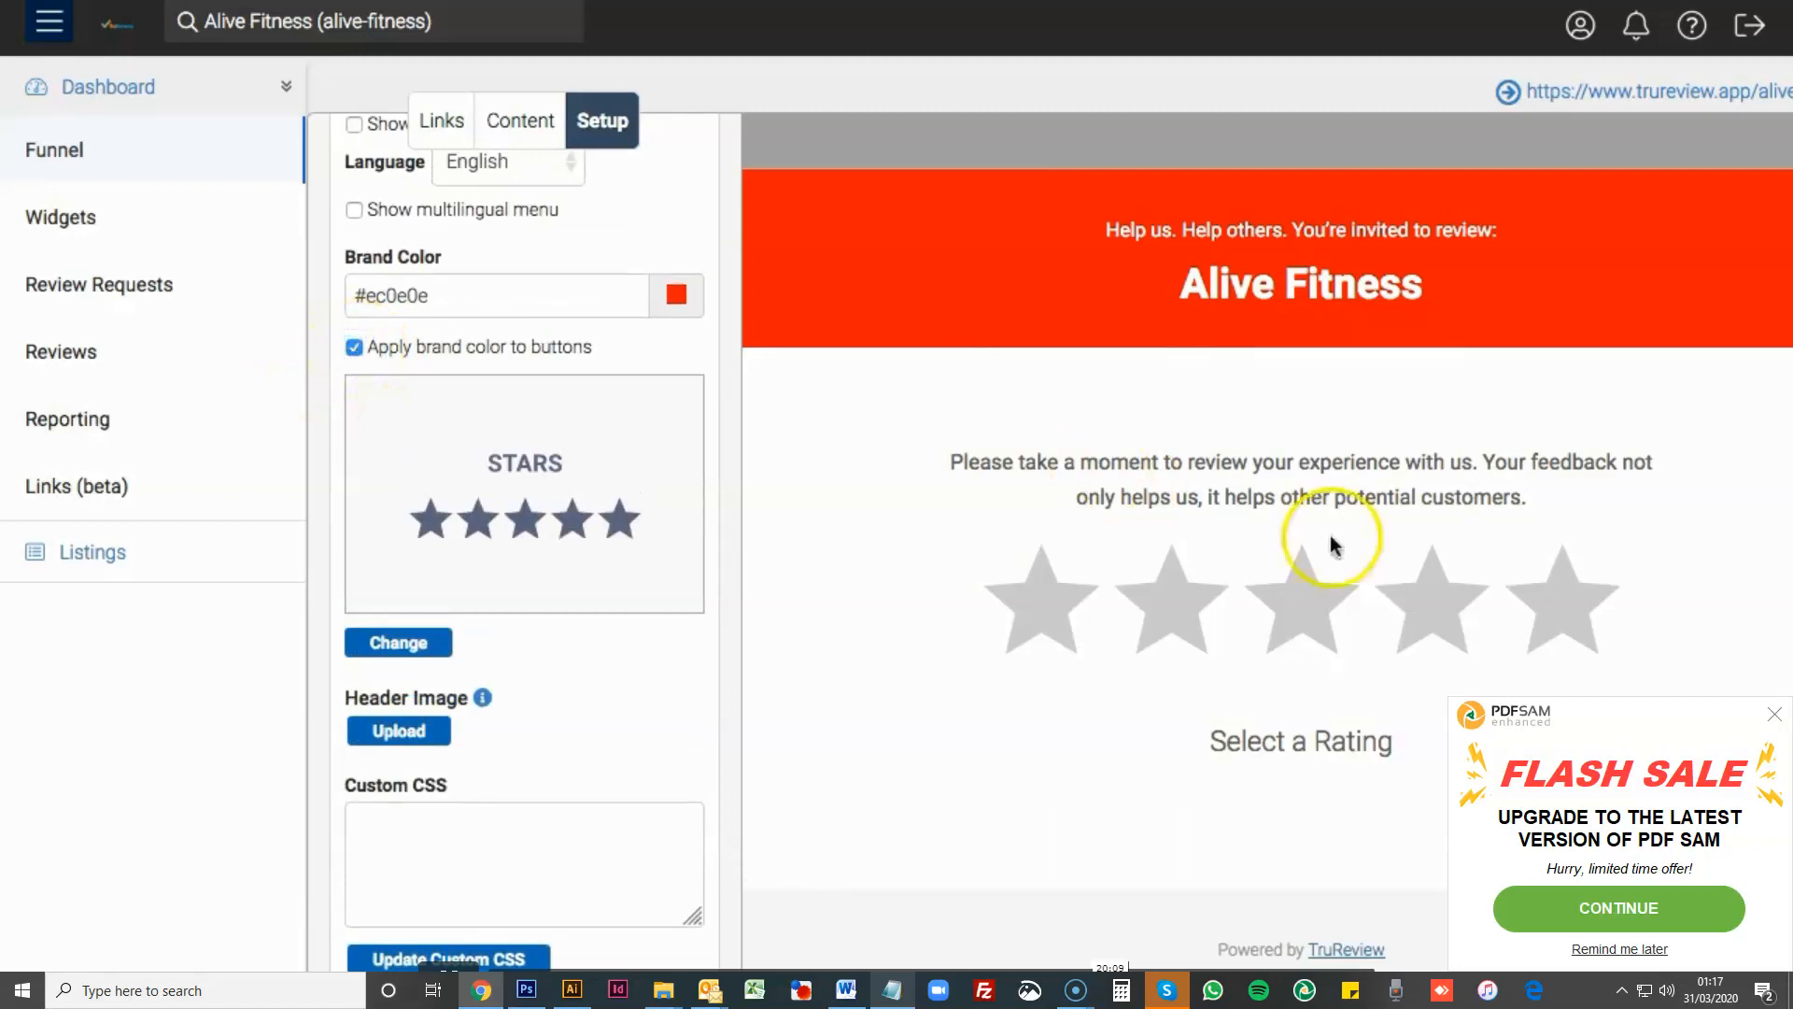
pyautogui.click(1429, 588)
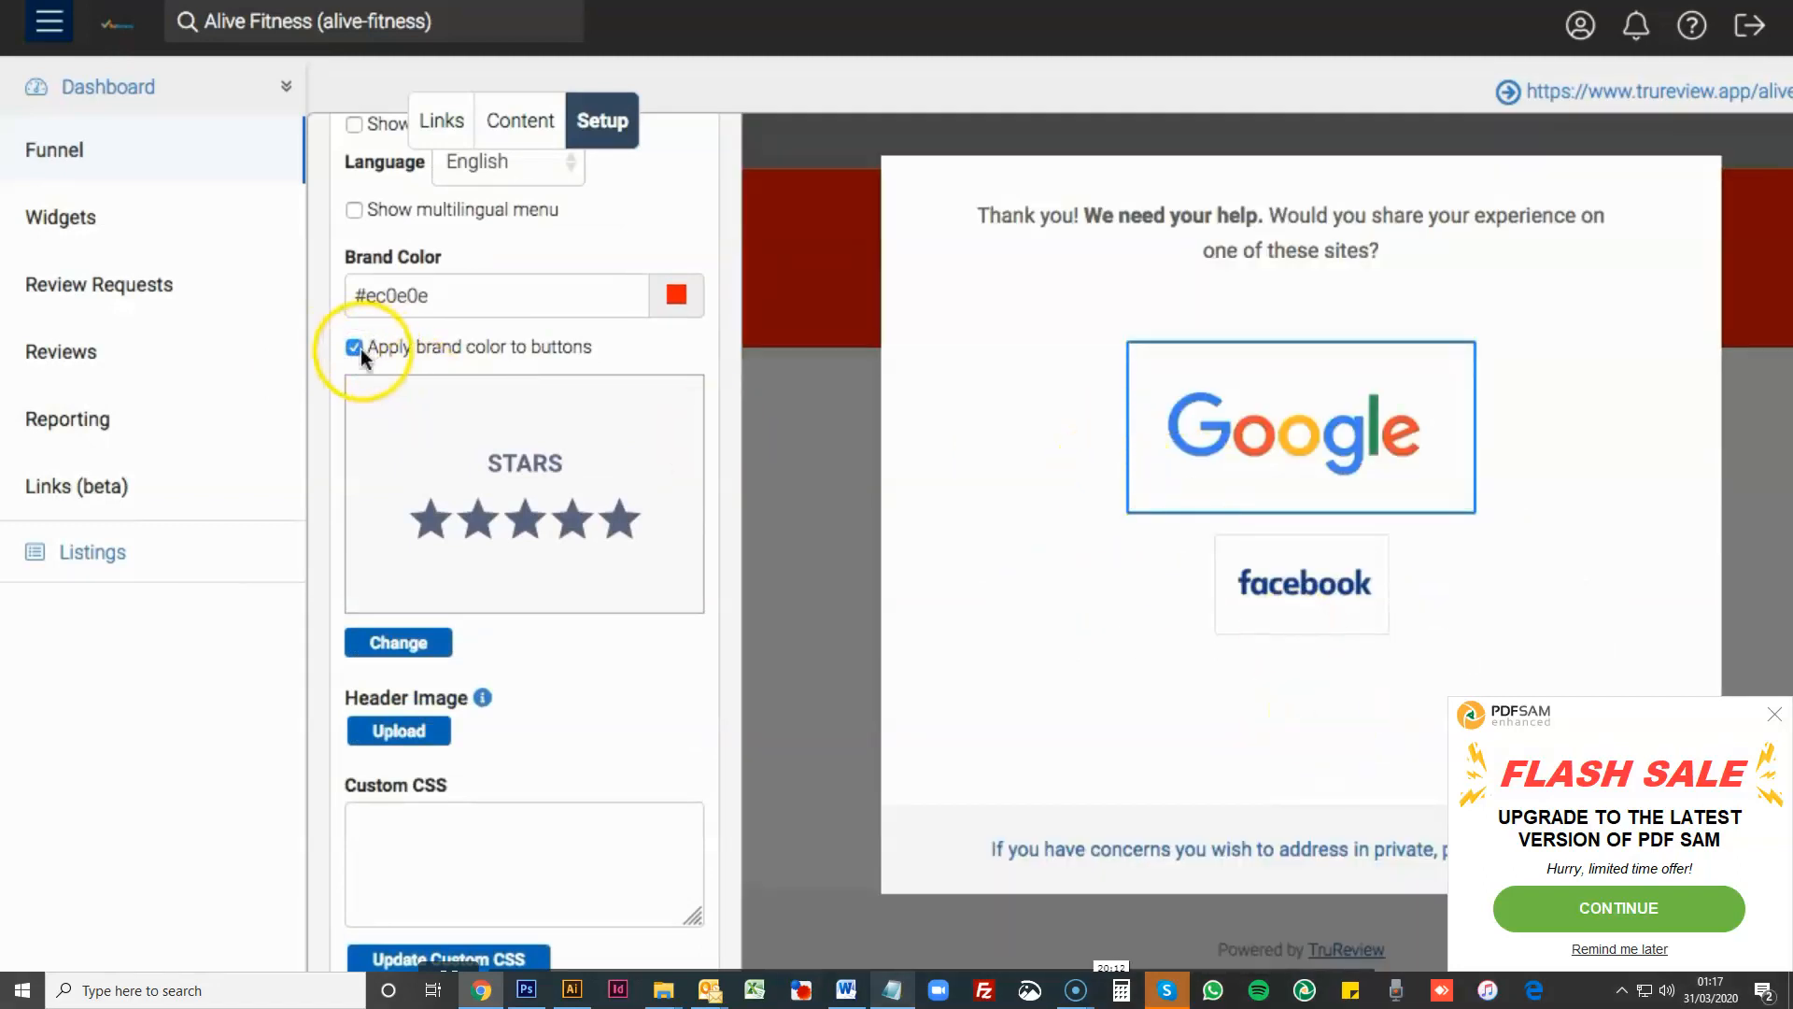
pyautogui.click(845, 409)
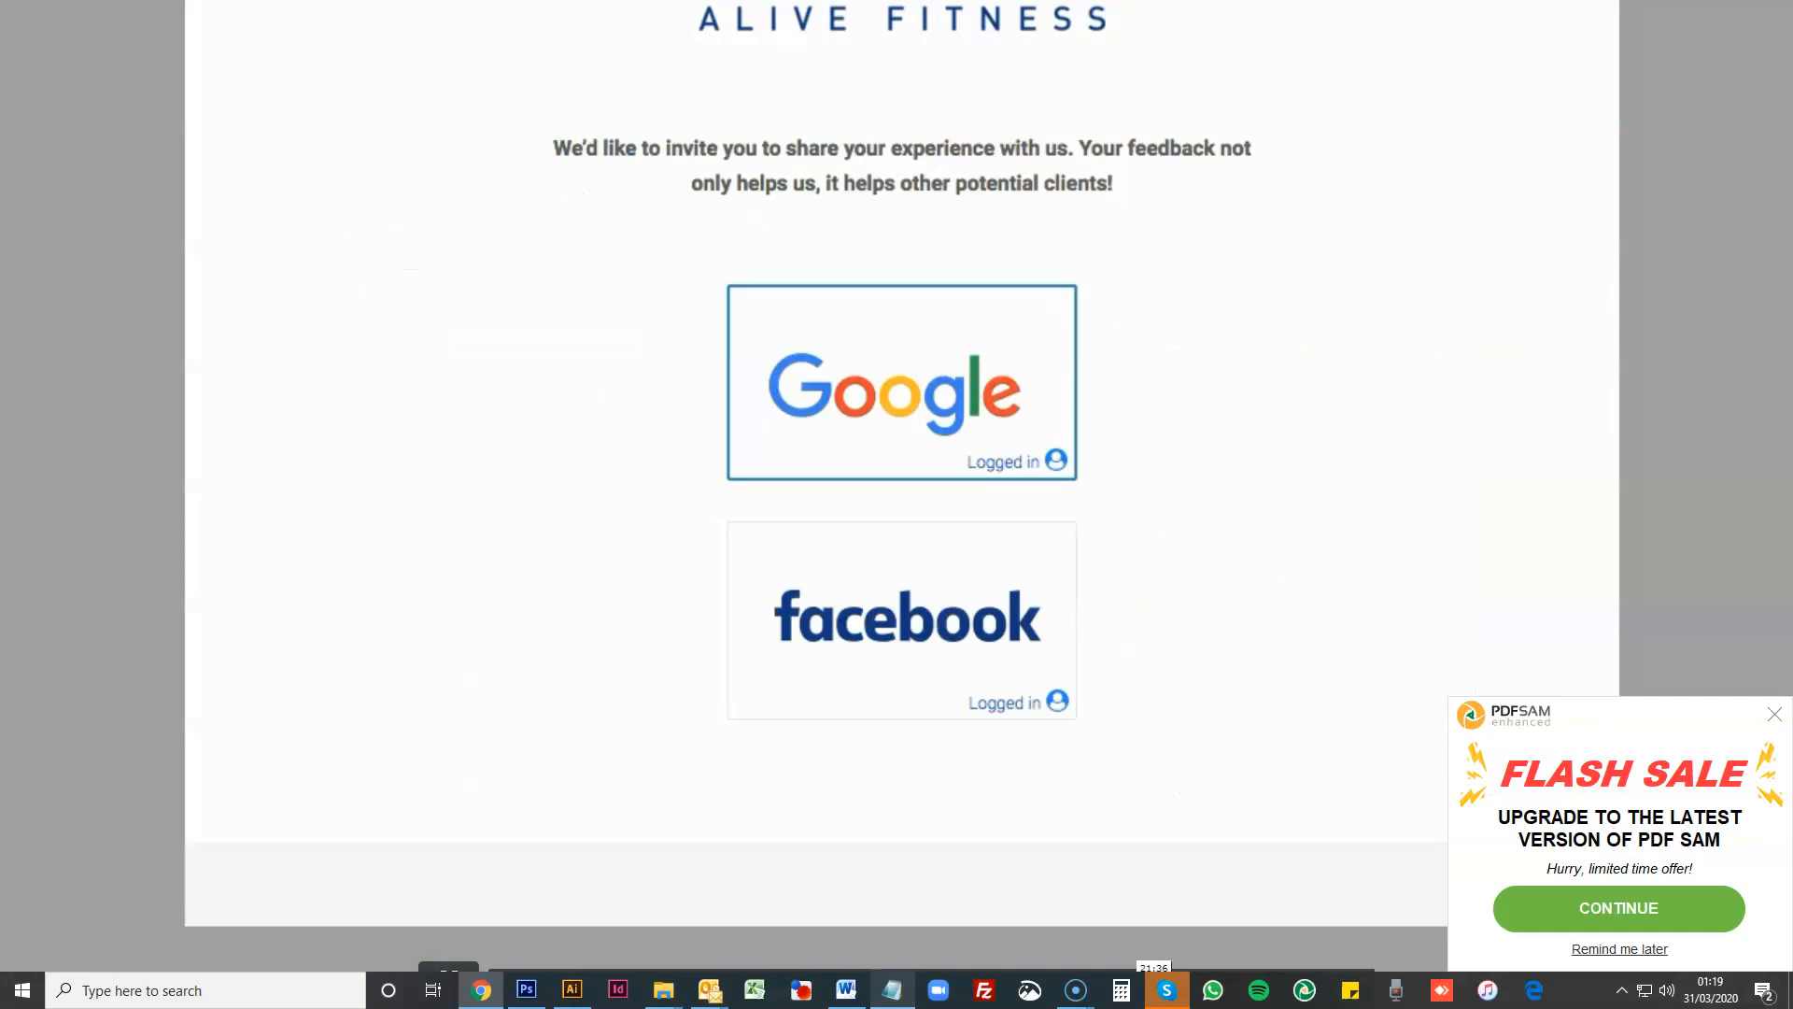
# - View the sample Alive Fitness page and the available page layouts, keeping the Big Buttons layout
pyautogui.scroll(4, 516, 371)
pyautogui.scroll(-2, 514, 370)
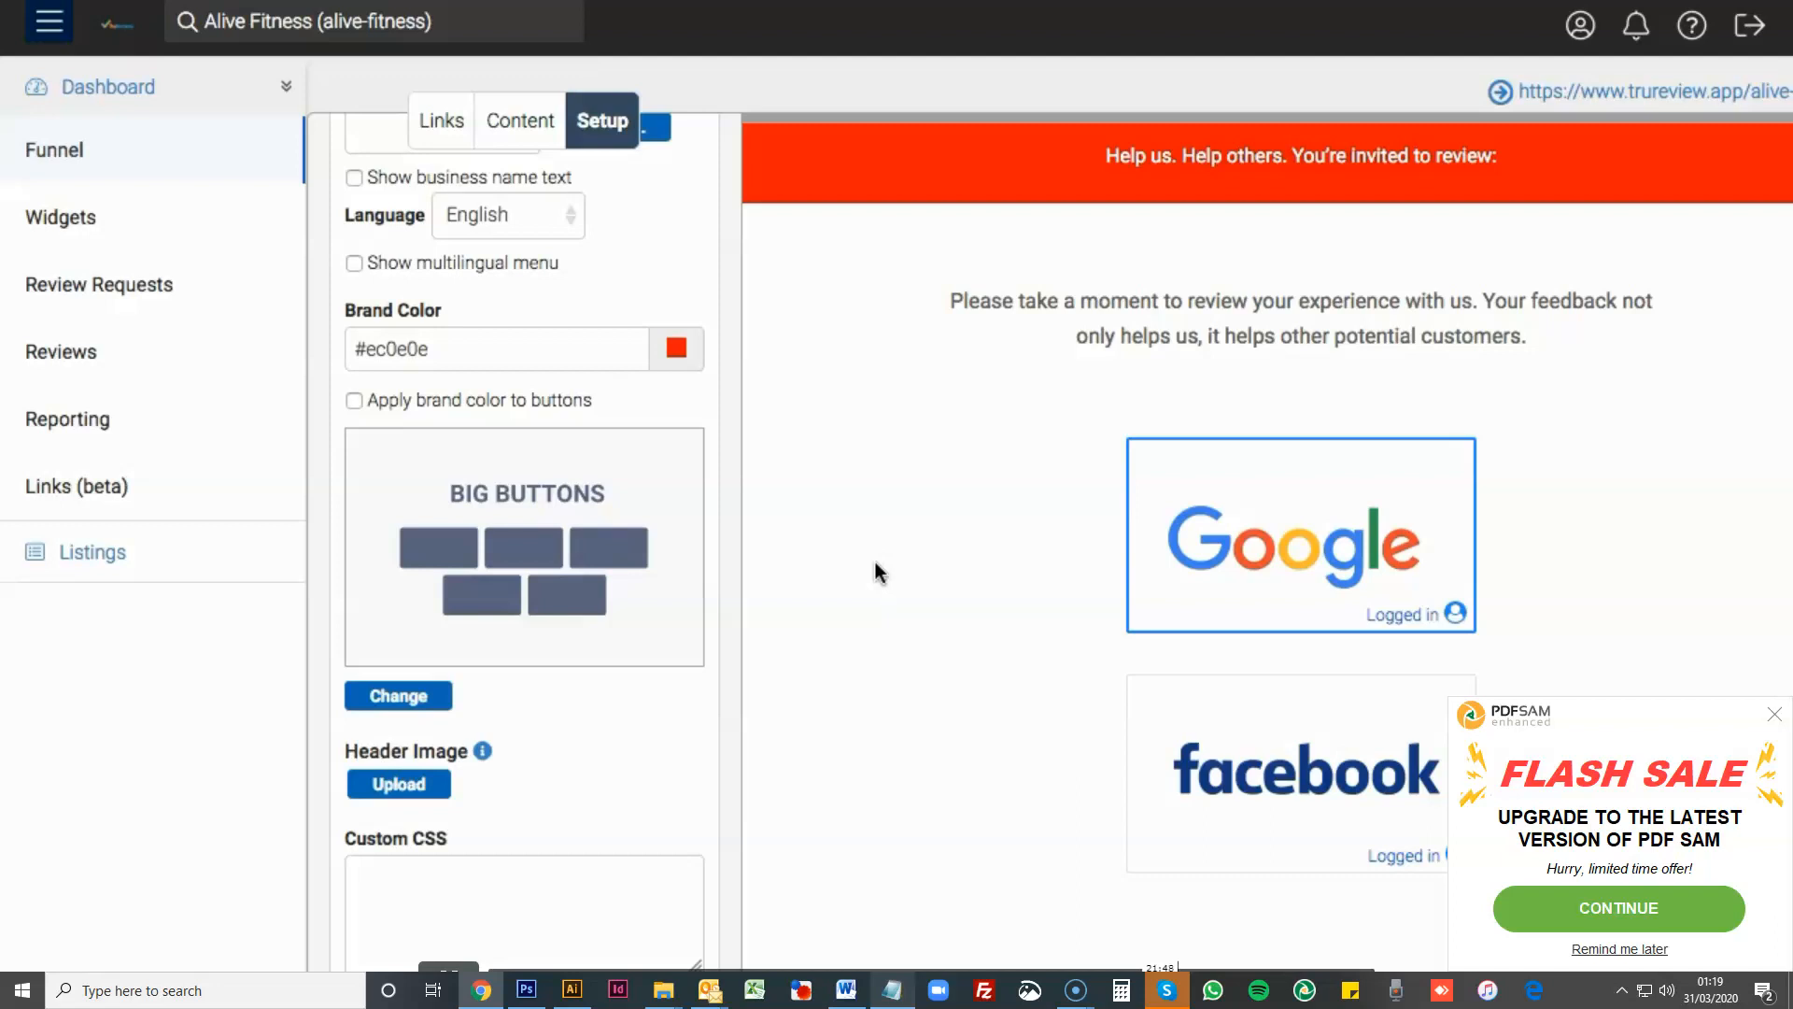
pyautogui.click(364, 693)
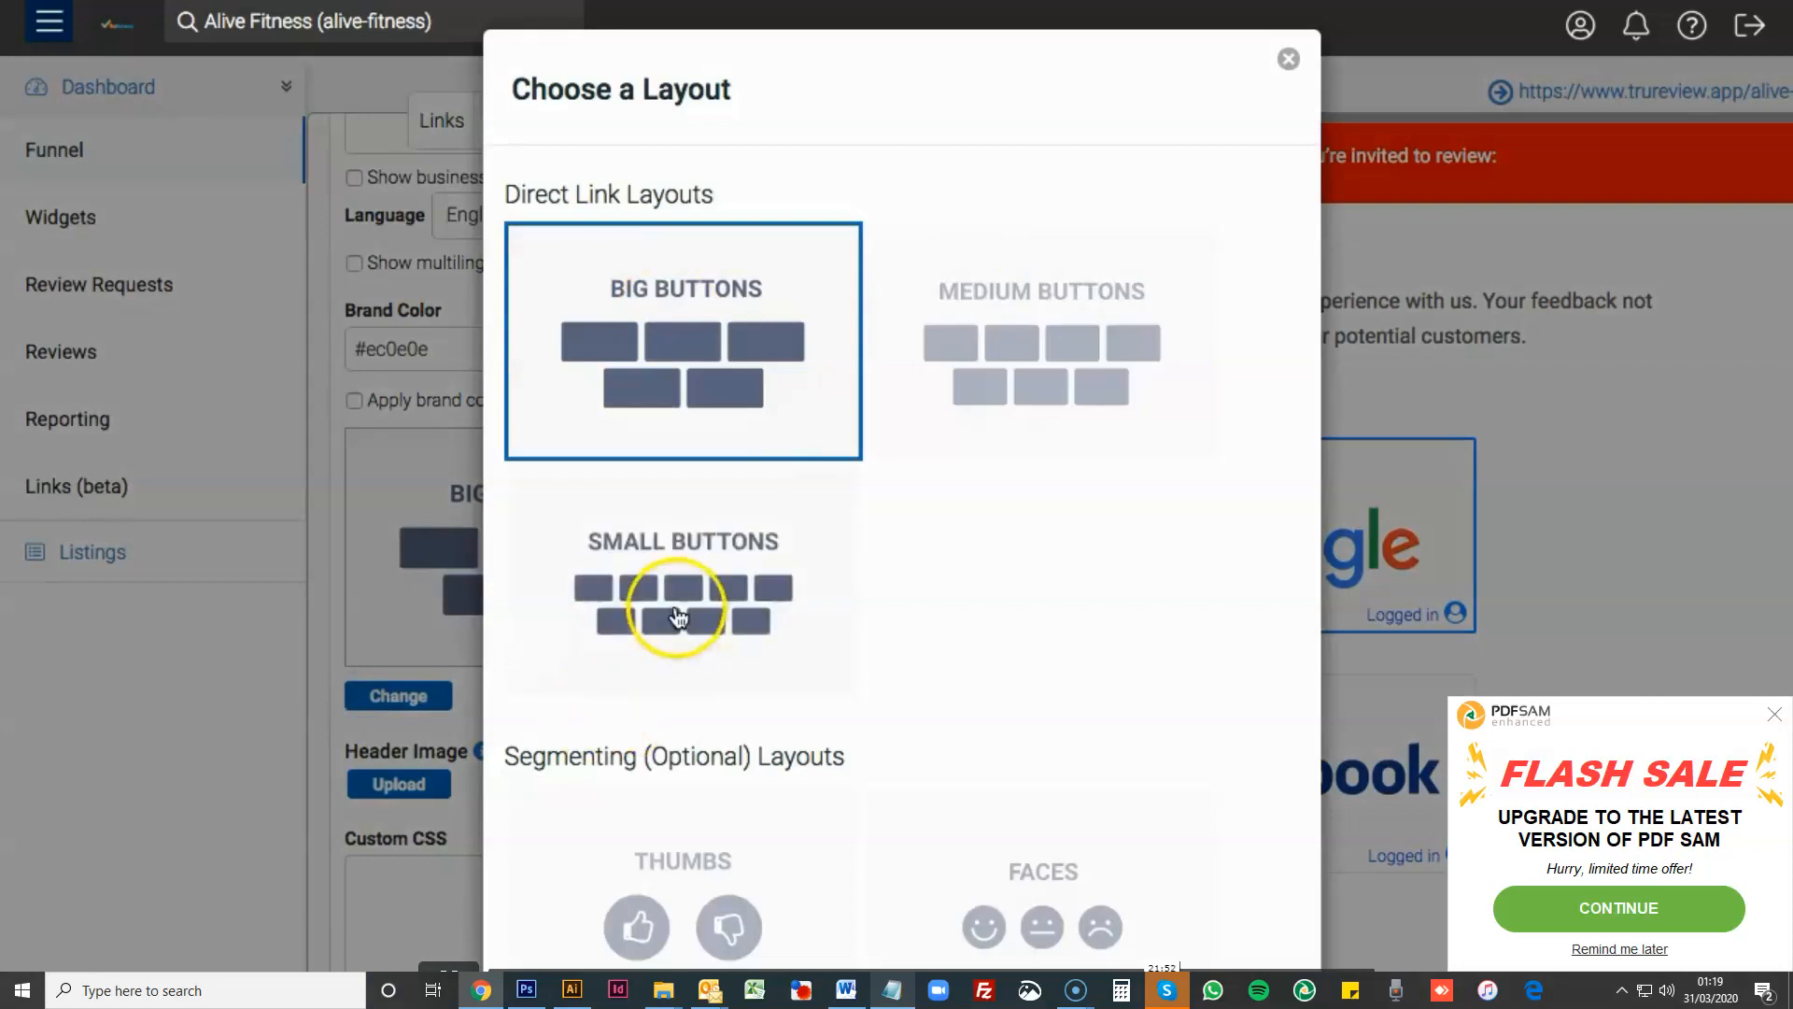
pyautogui.click(1706, 491)
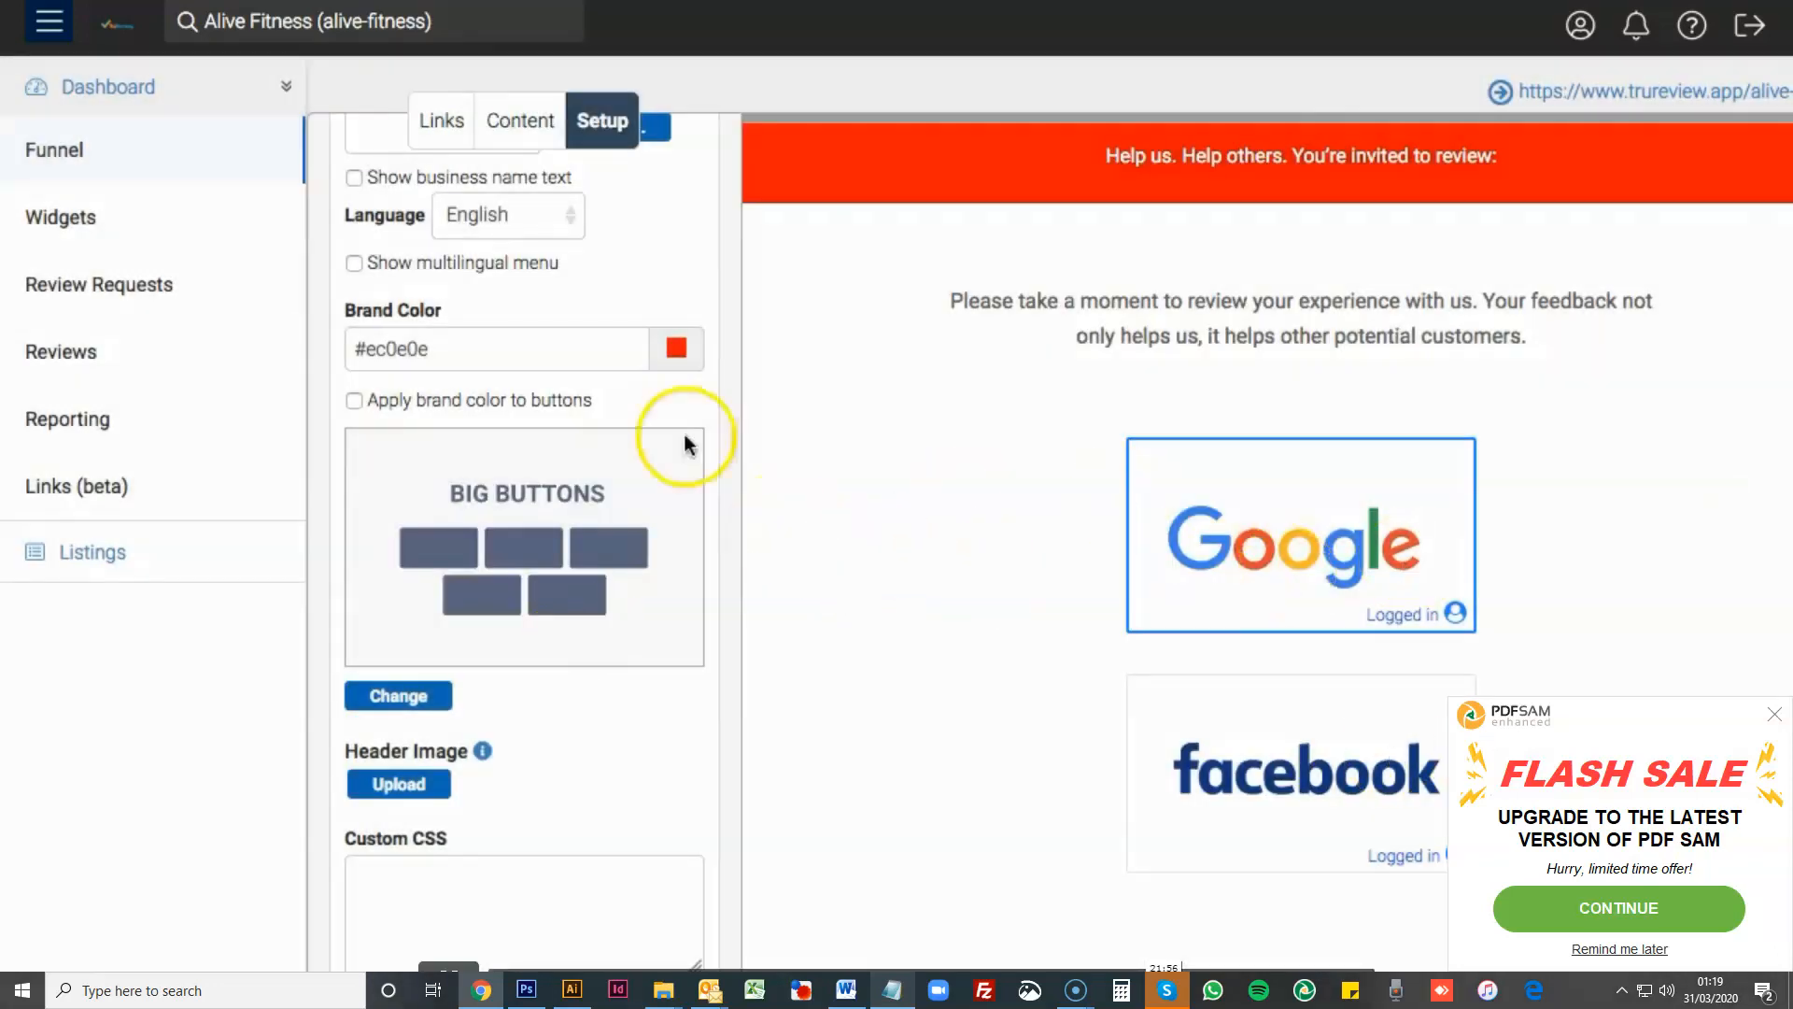
# - Enable the YP listing in the funnel's review site listings
pyautogui.click(432, 118)
pyautogui.scroll(-3, 596, 660)
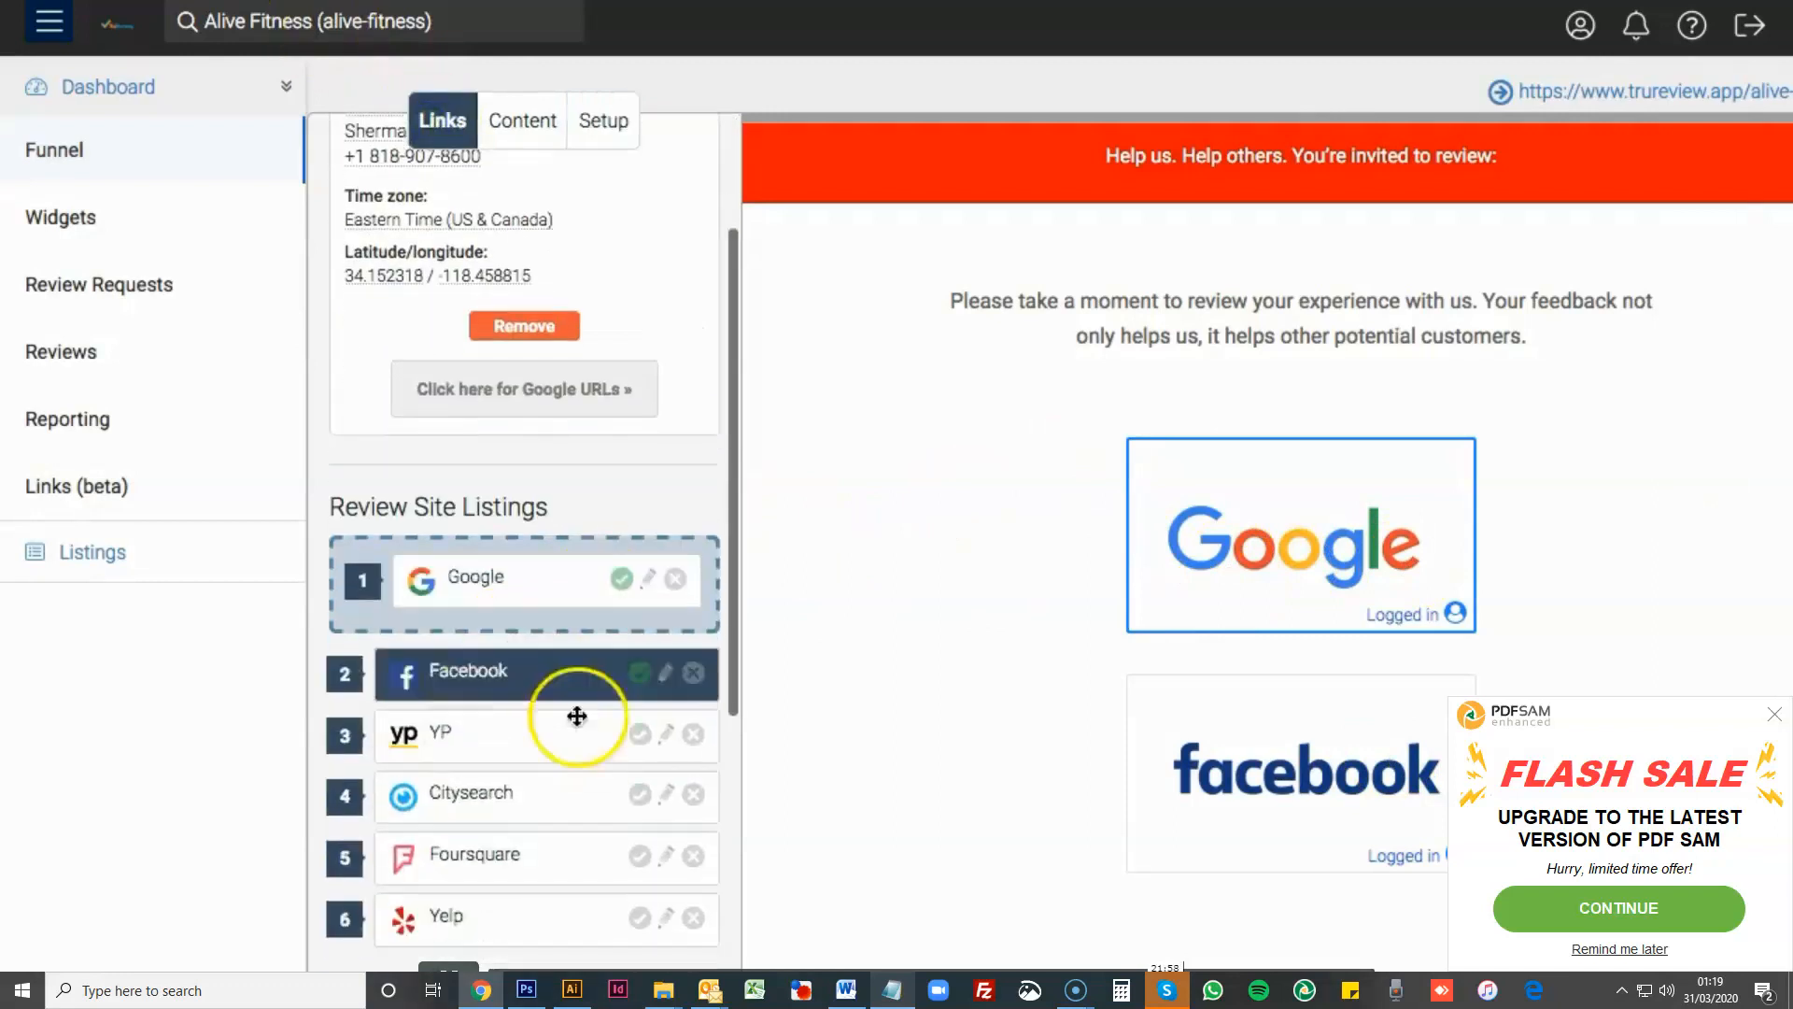
pyautogui.click(635, 600)
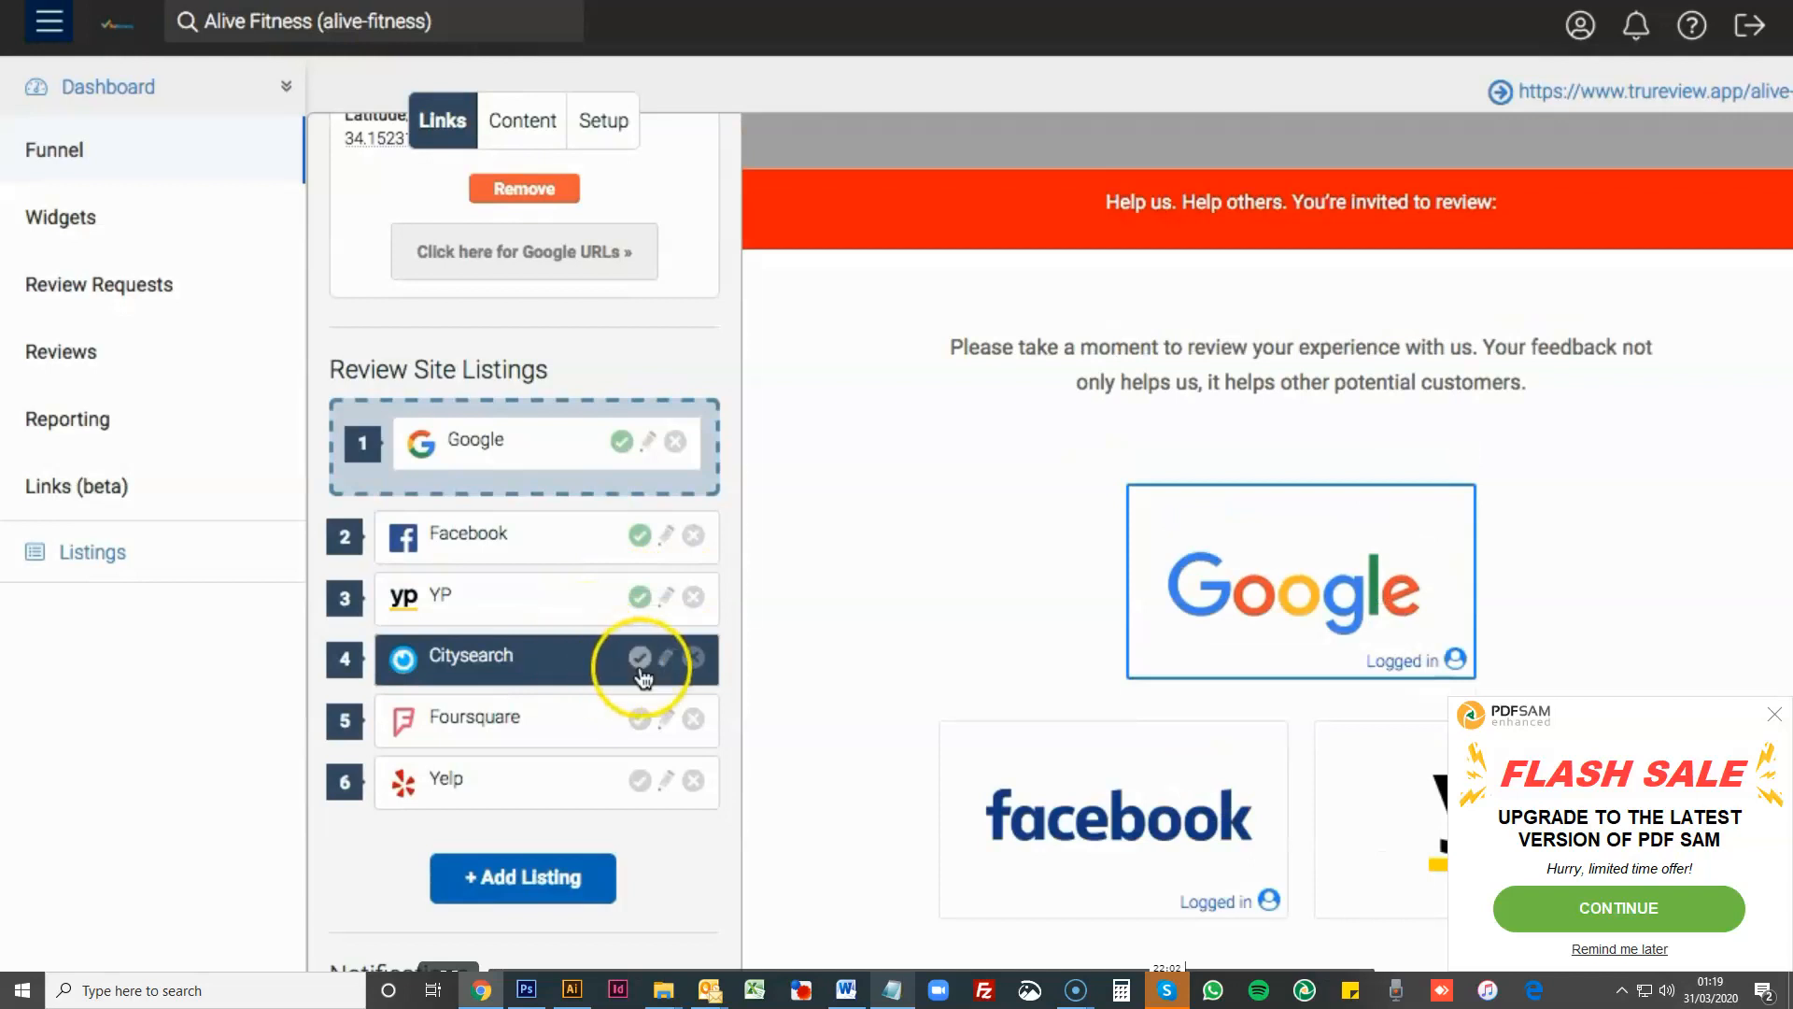
# - Enable the Citysearch, Foursquare and Yelp entries in the review site listings and view the resulting buttons in the preview
pyautogui.click(641, 659)
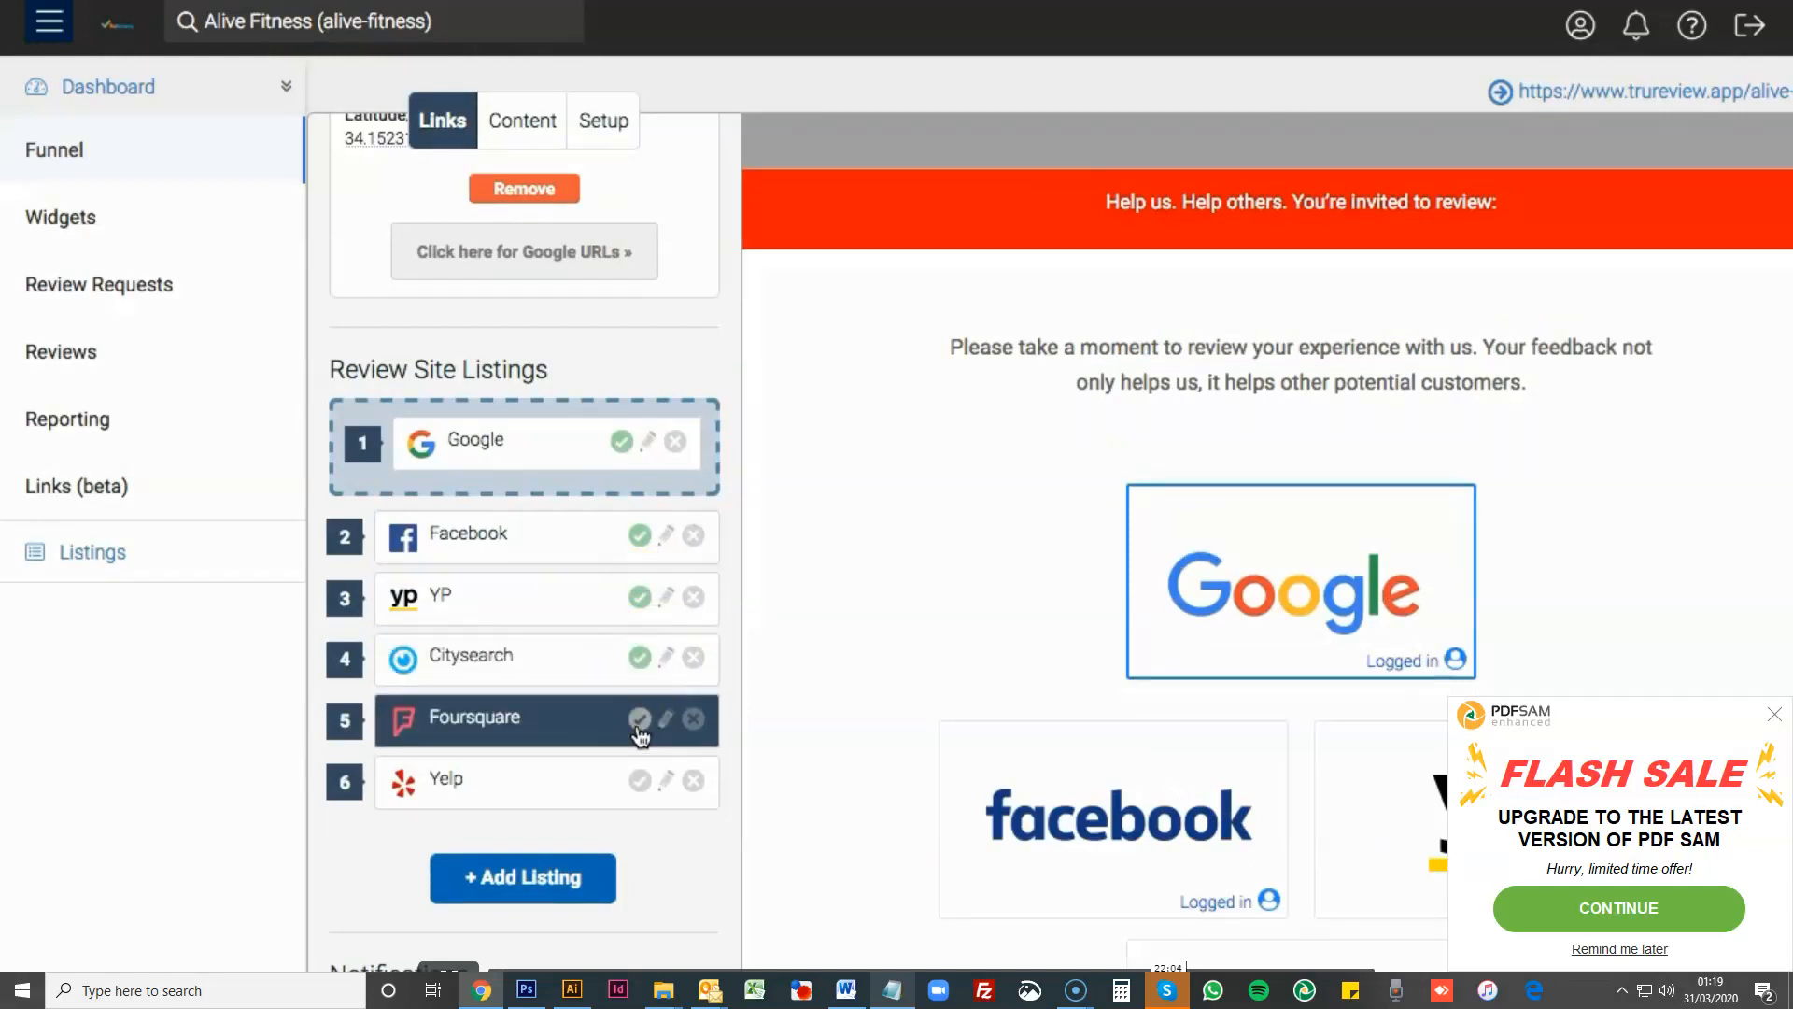
pyautogui.click(641, 738)
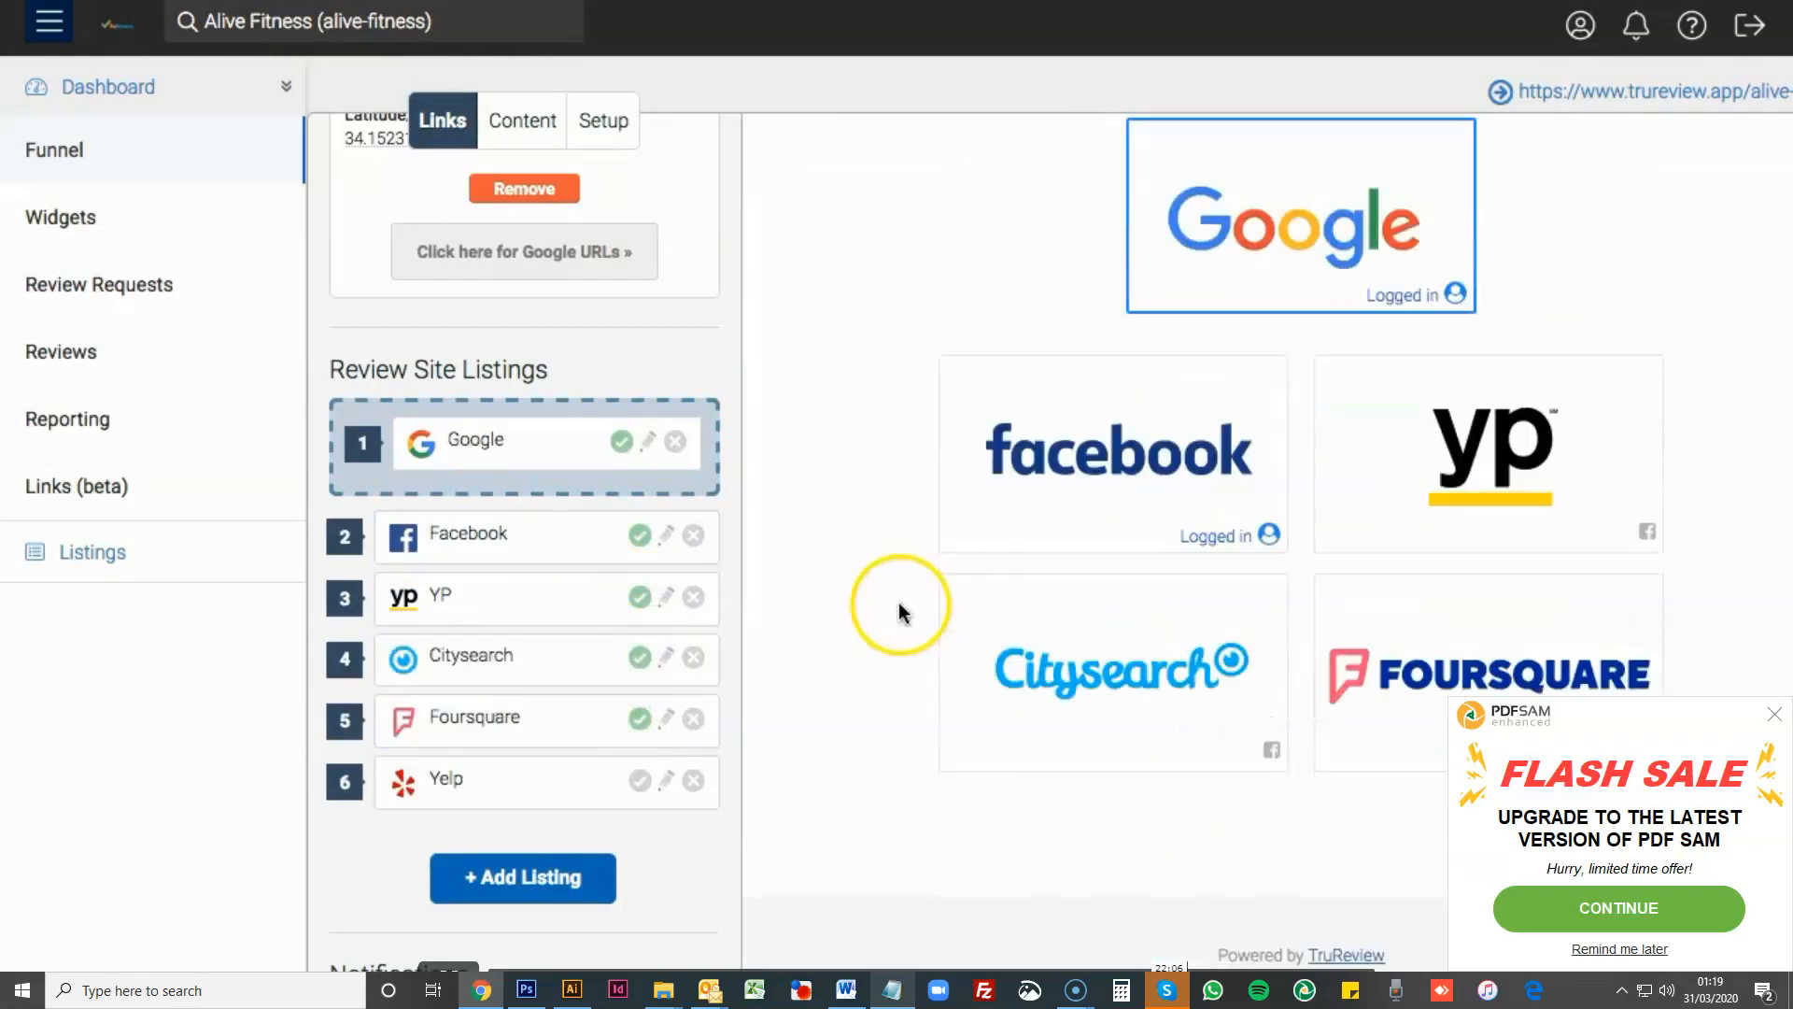
pyautogui.click(642, 795)
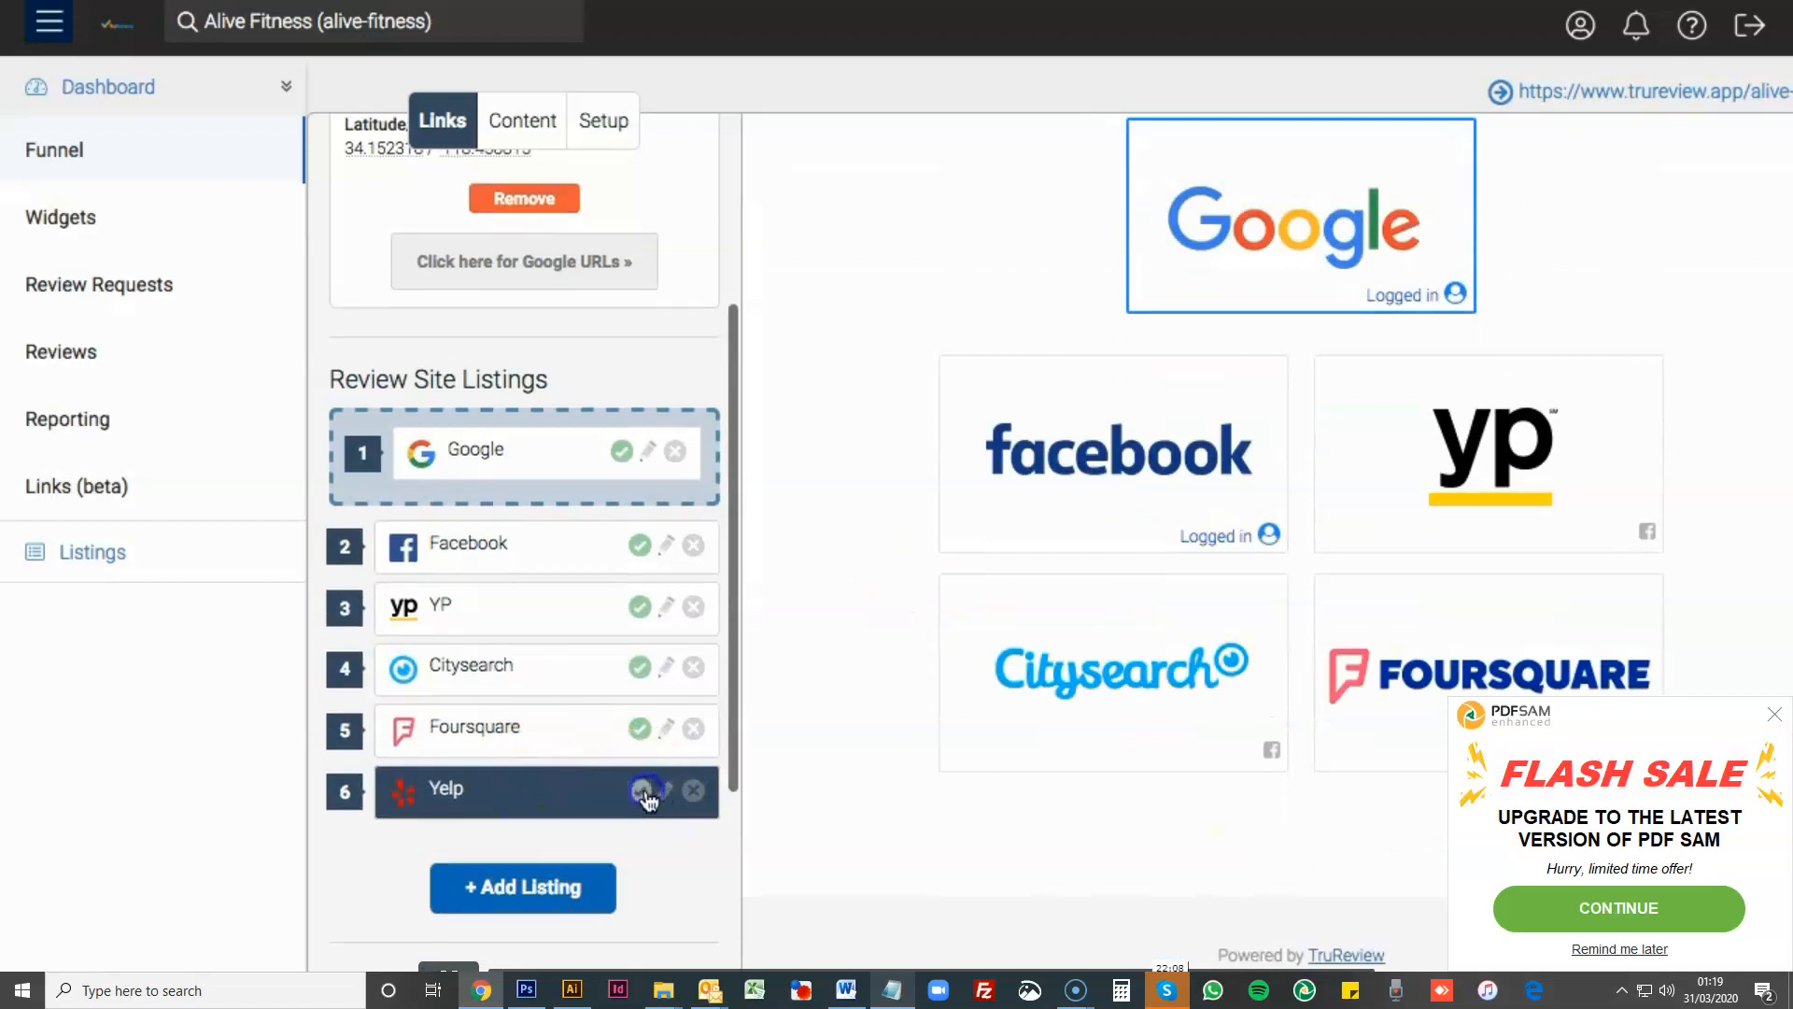
pyautogui.scroll(-6, 906, 652)
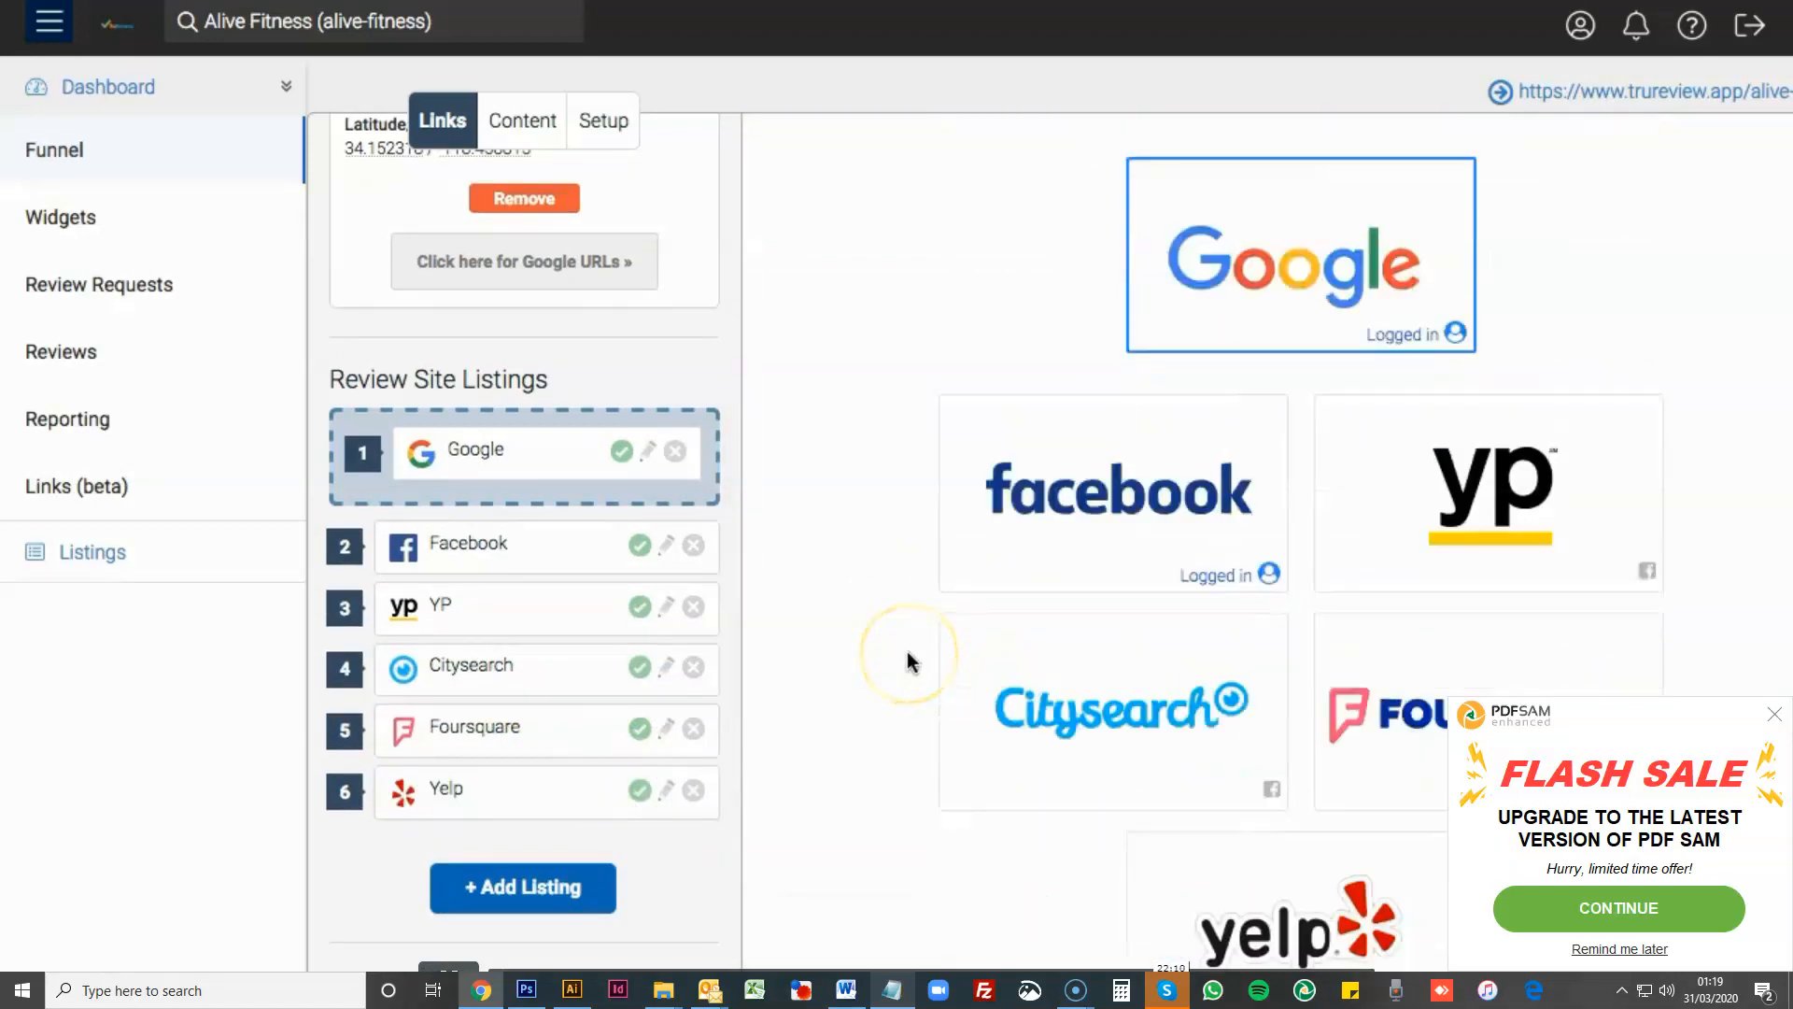
pyautogui.scroll(3, 906, 652)
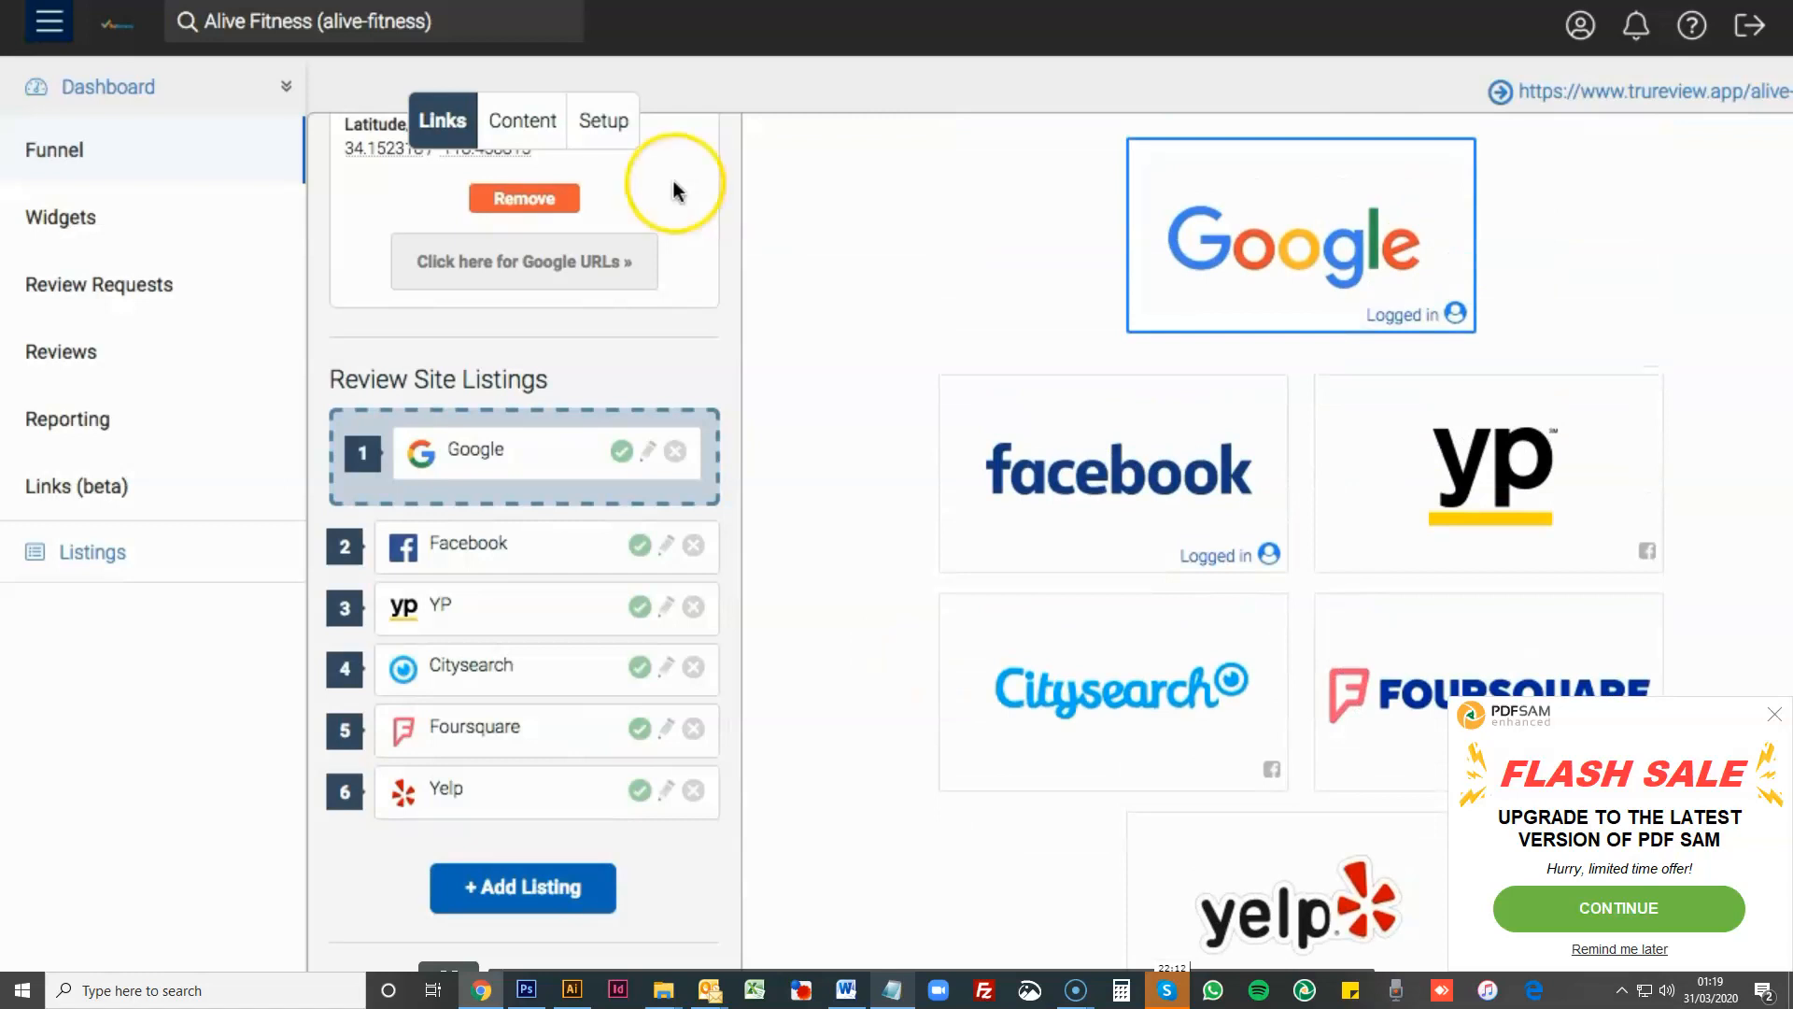
# - Switch the page layout to Small Buttons and view the review site listings alongside the preview
pyautogui.click(602, 120)
pyautogui.click(390, 707)
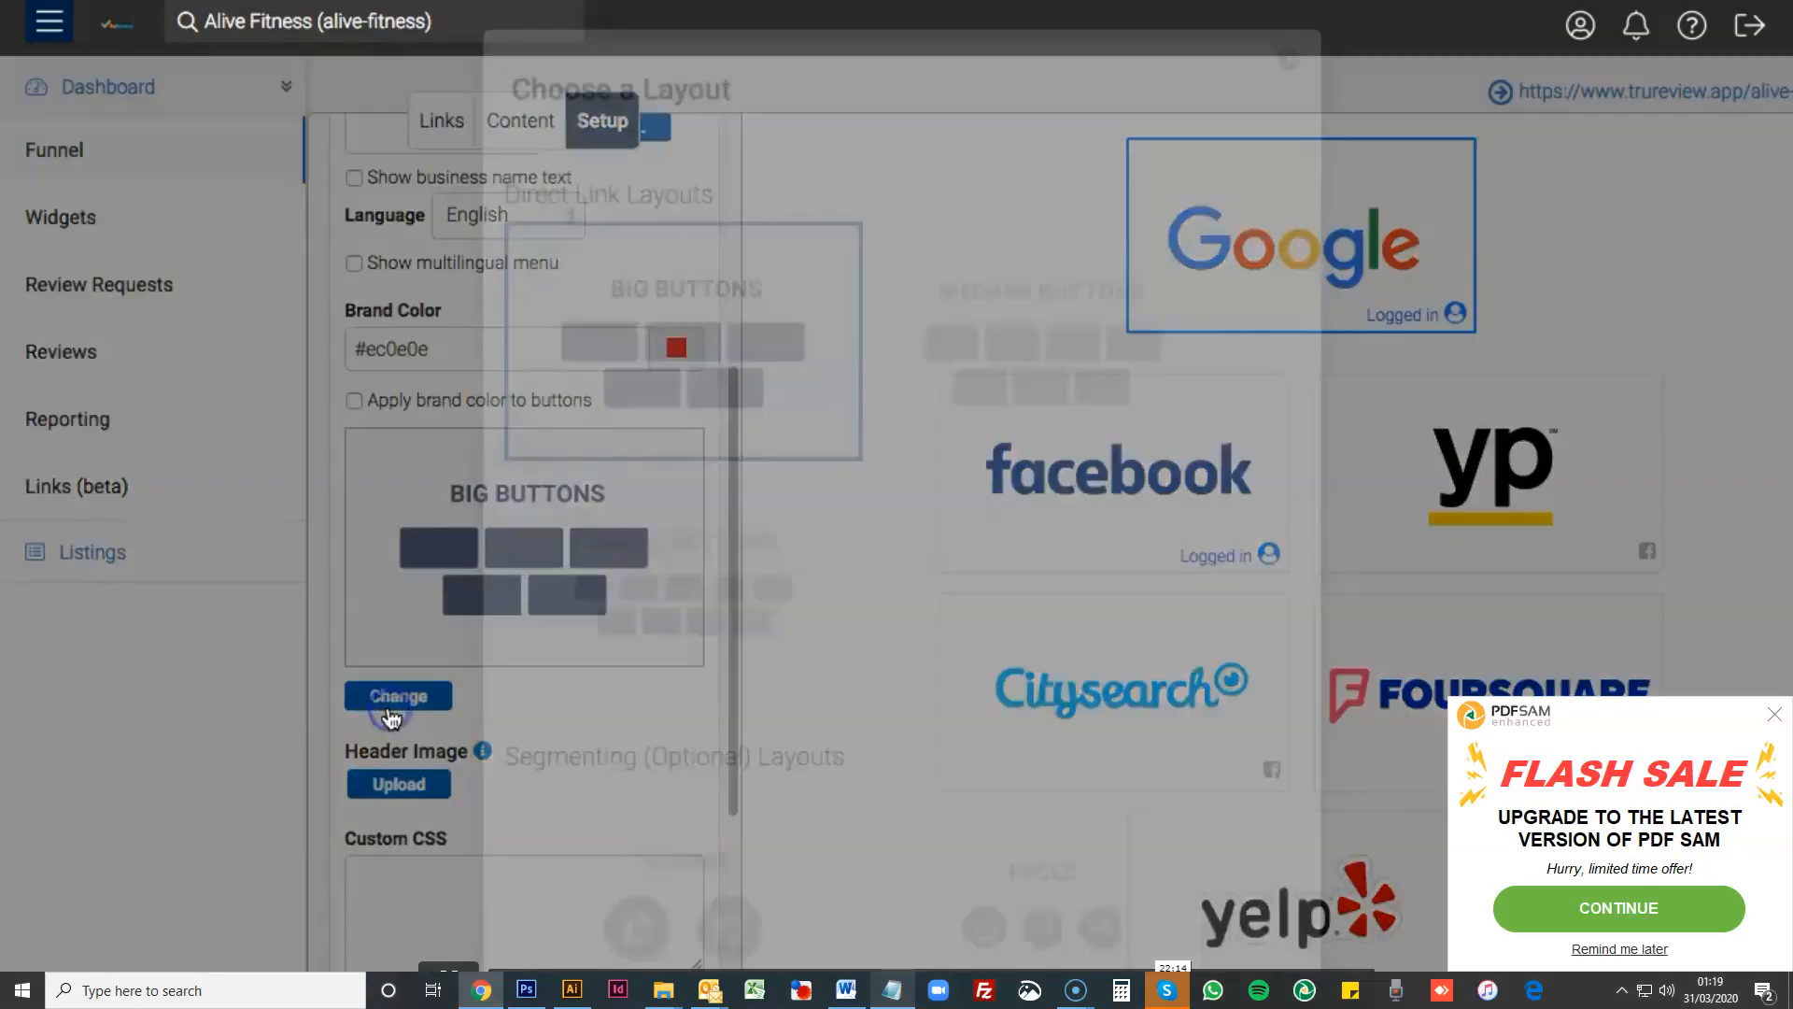
pyautogui.click(746, 572)
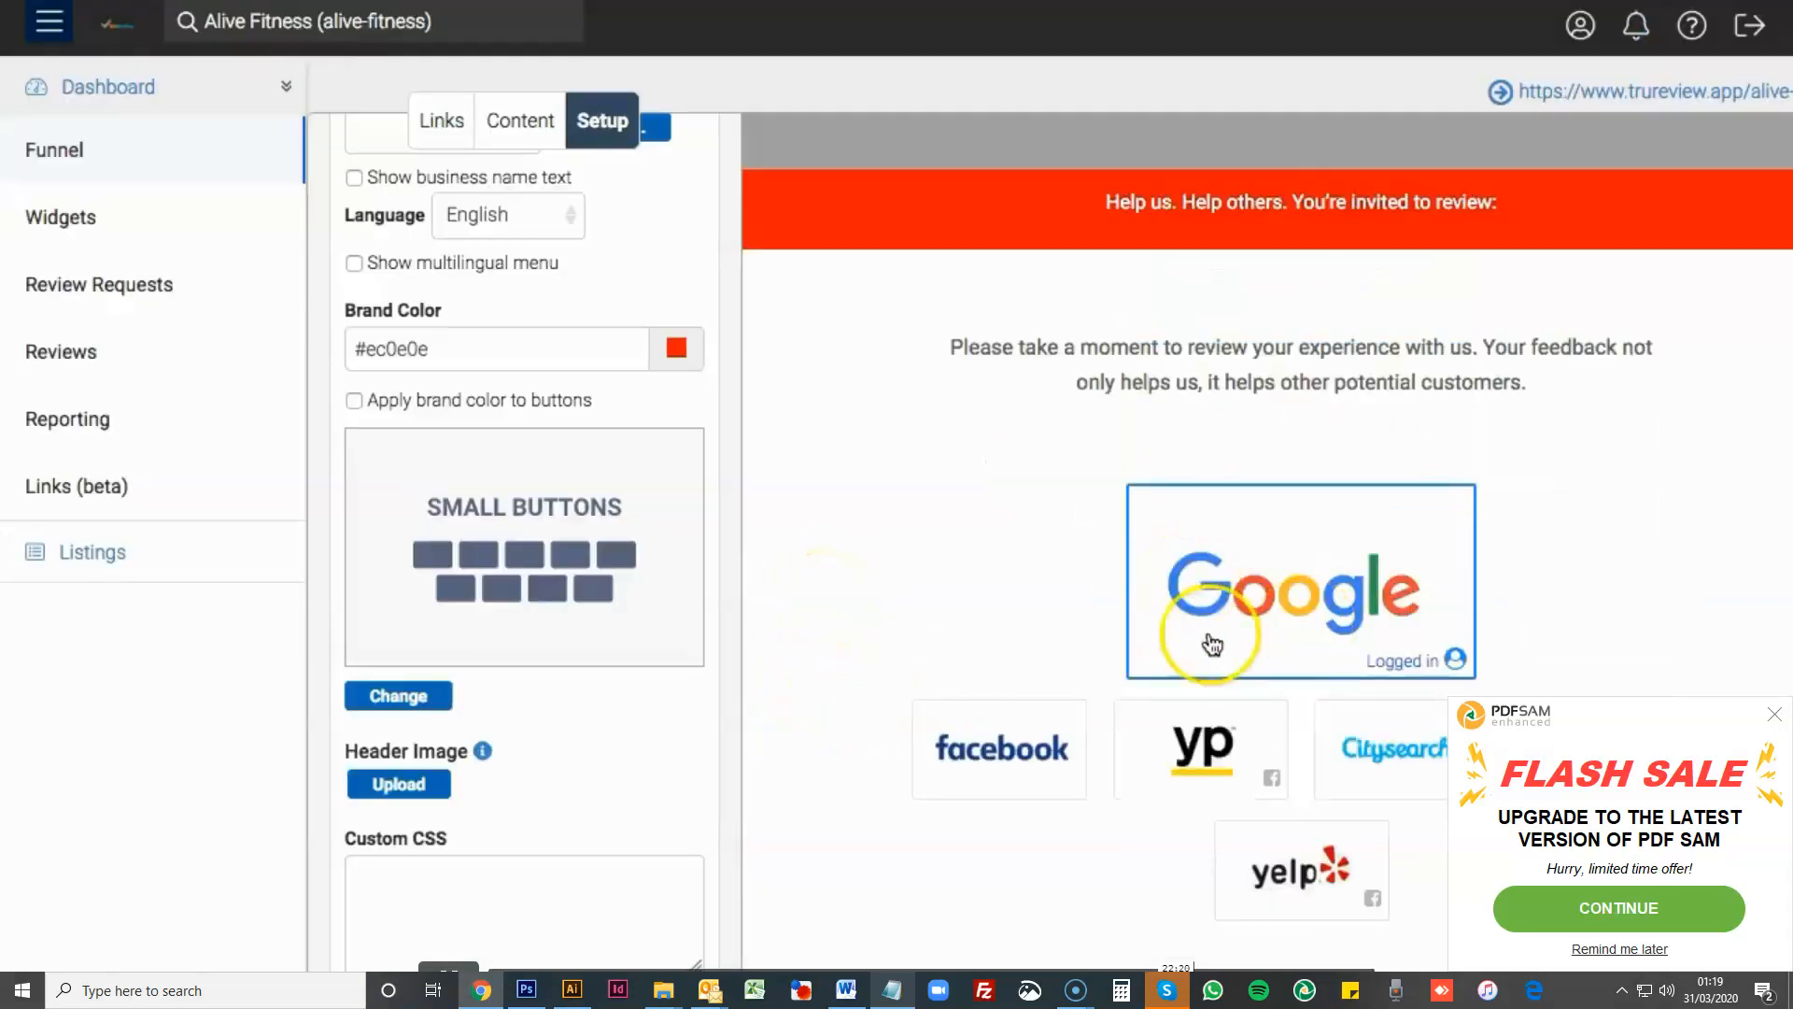
pyautogui.click(440, 120)
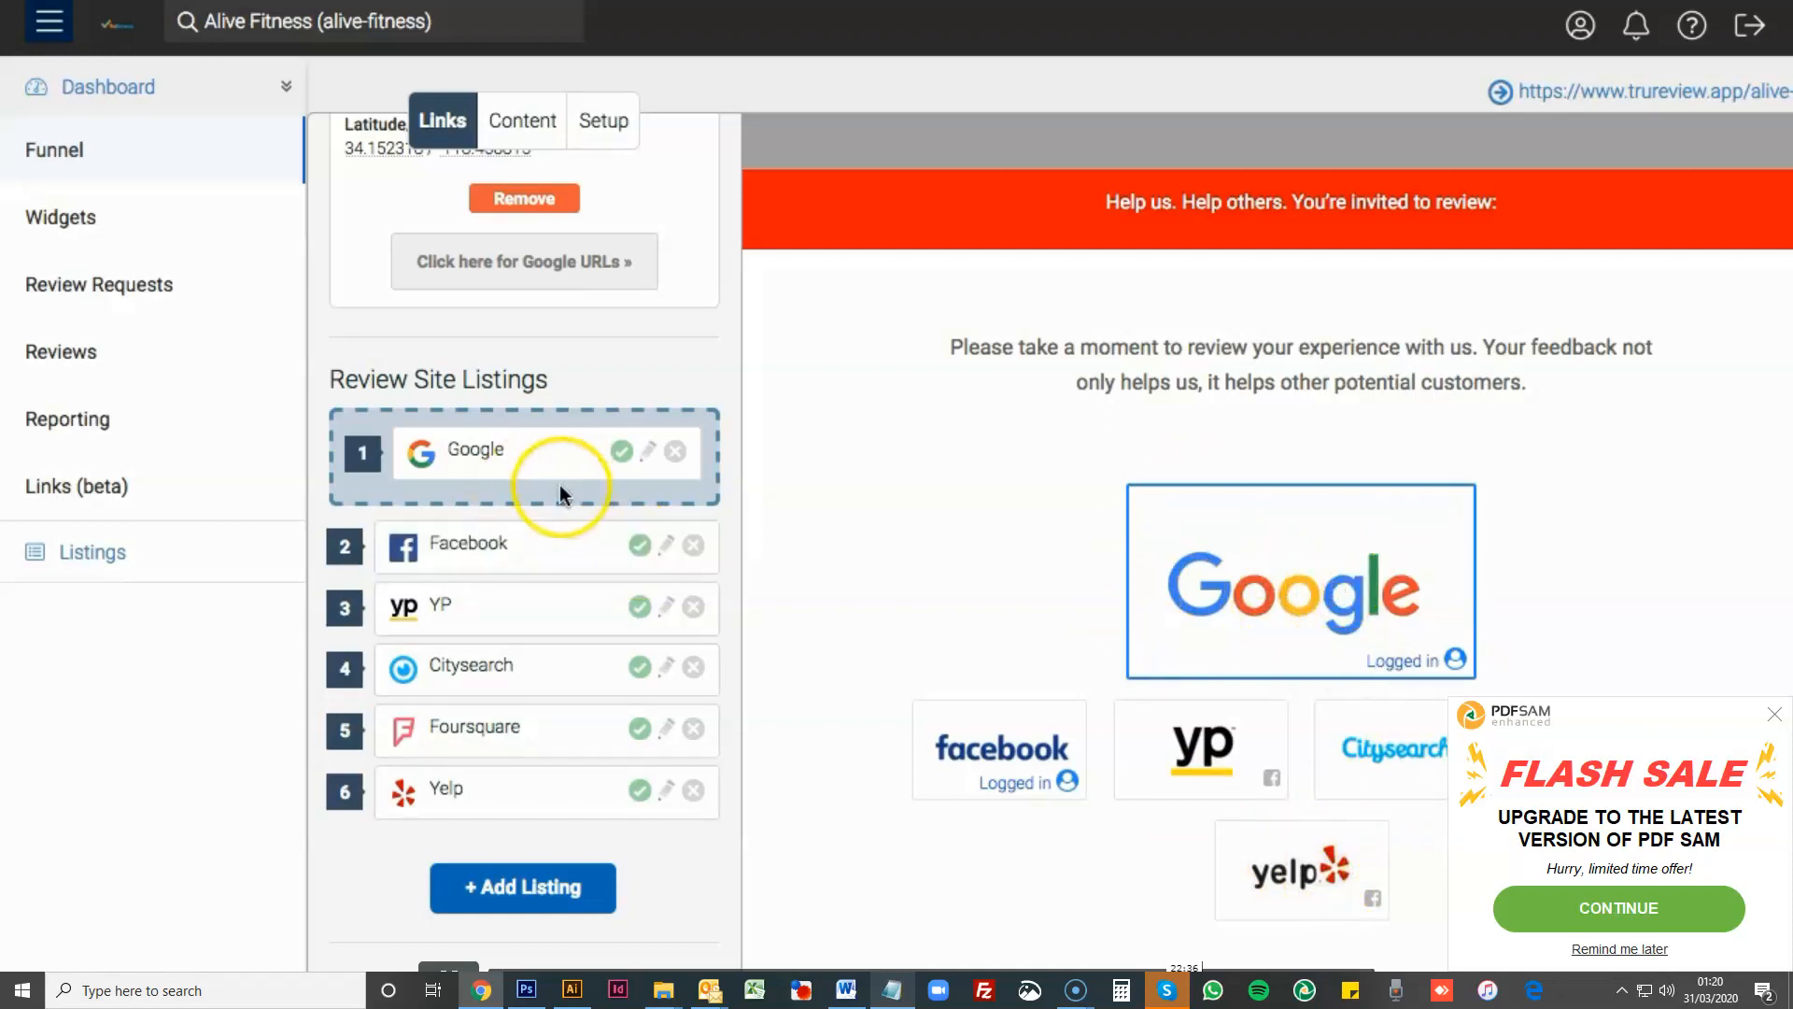
# - Look through the direct link and segmenting layouts and apply the Review First layout
pyautogui.click(602, 126)
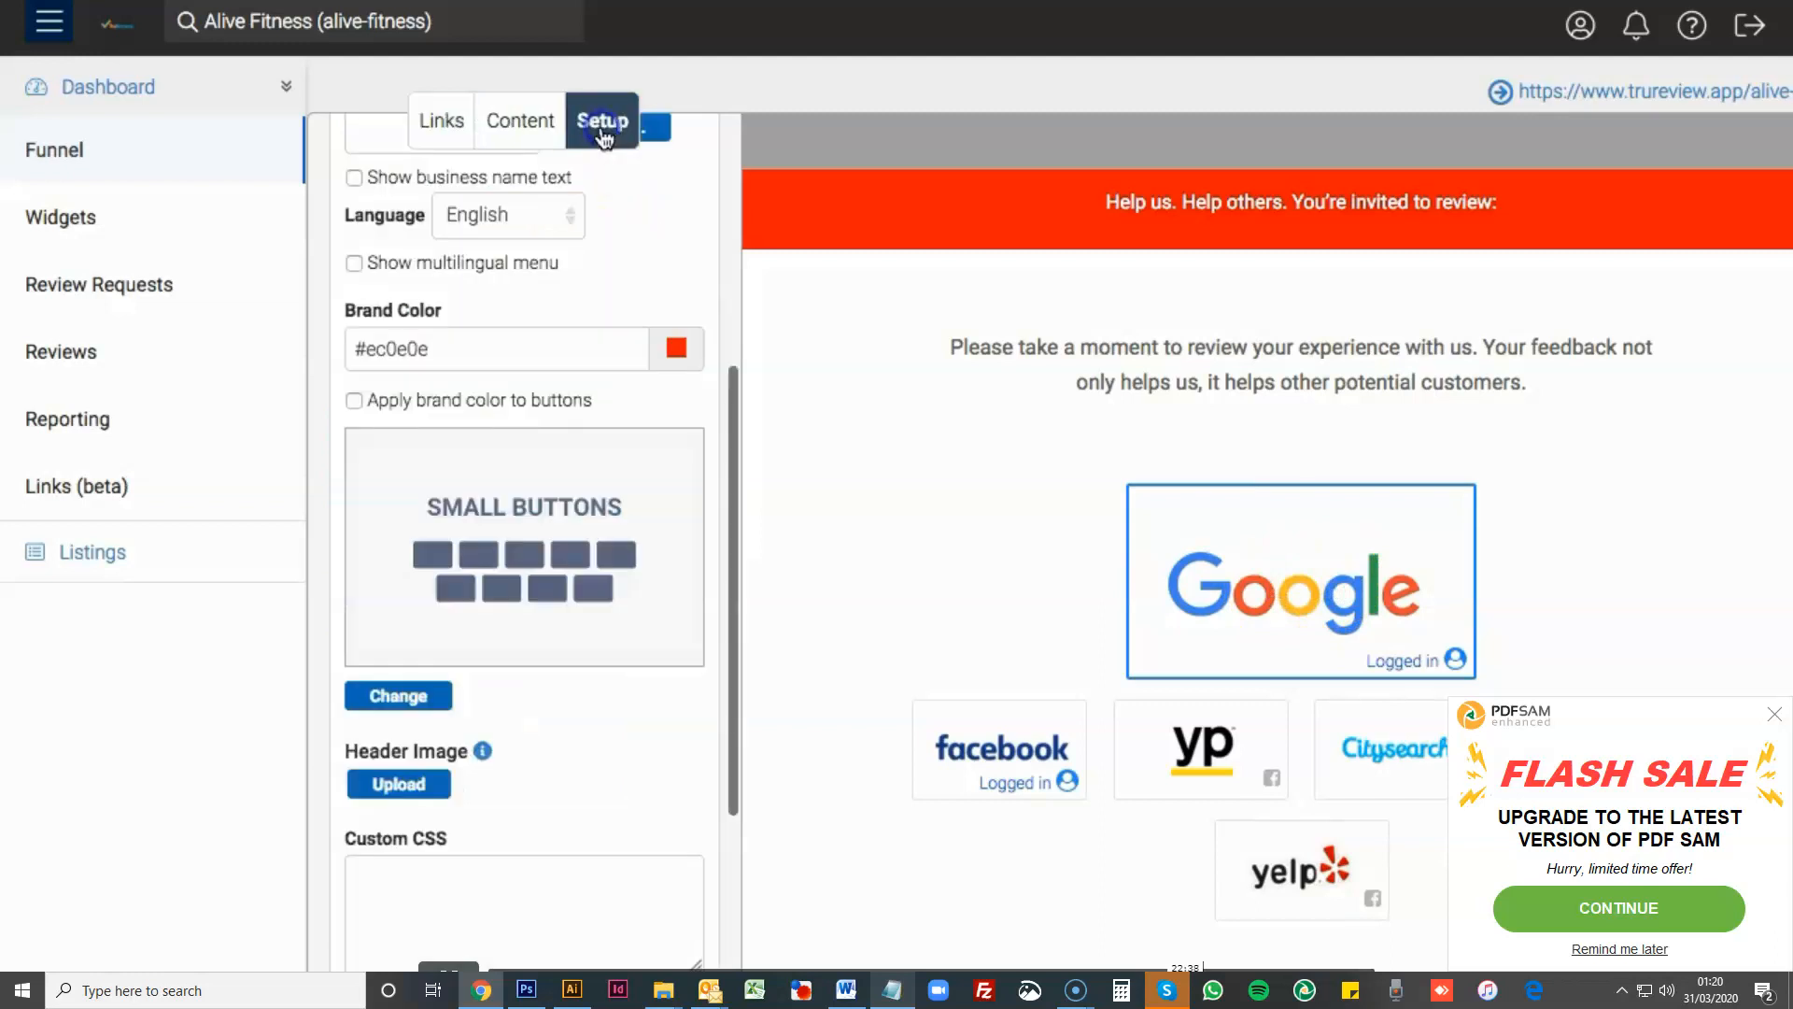
pyautogui.click(397, 703)
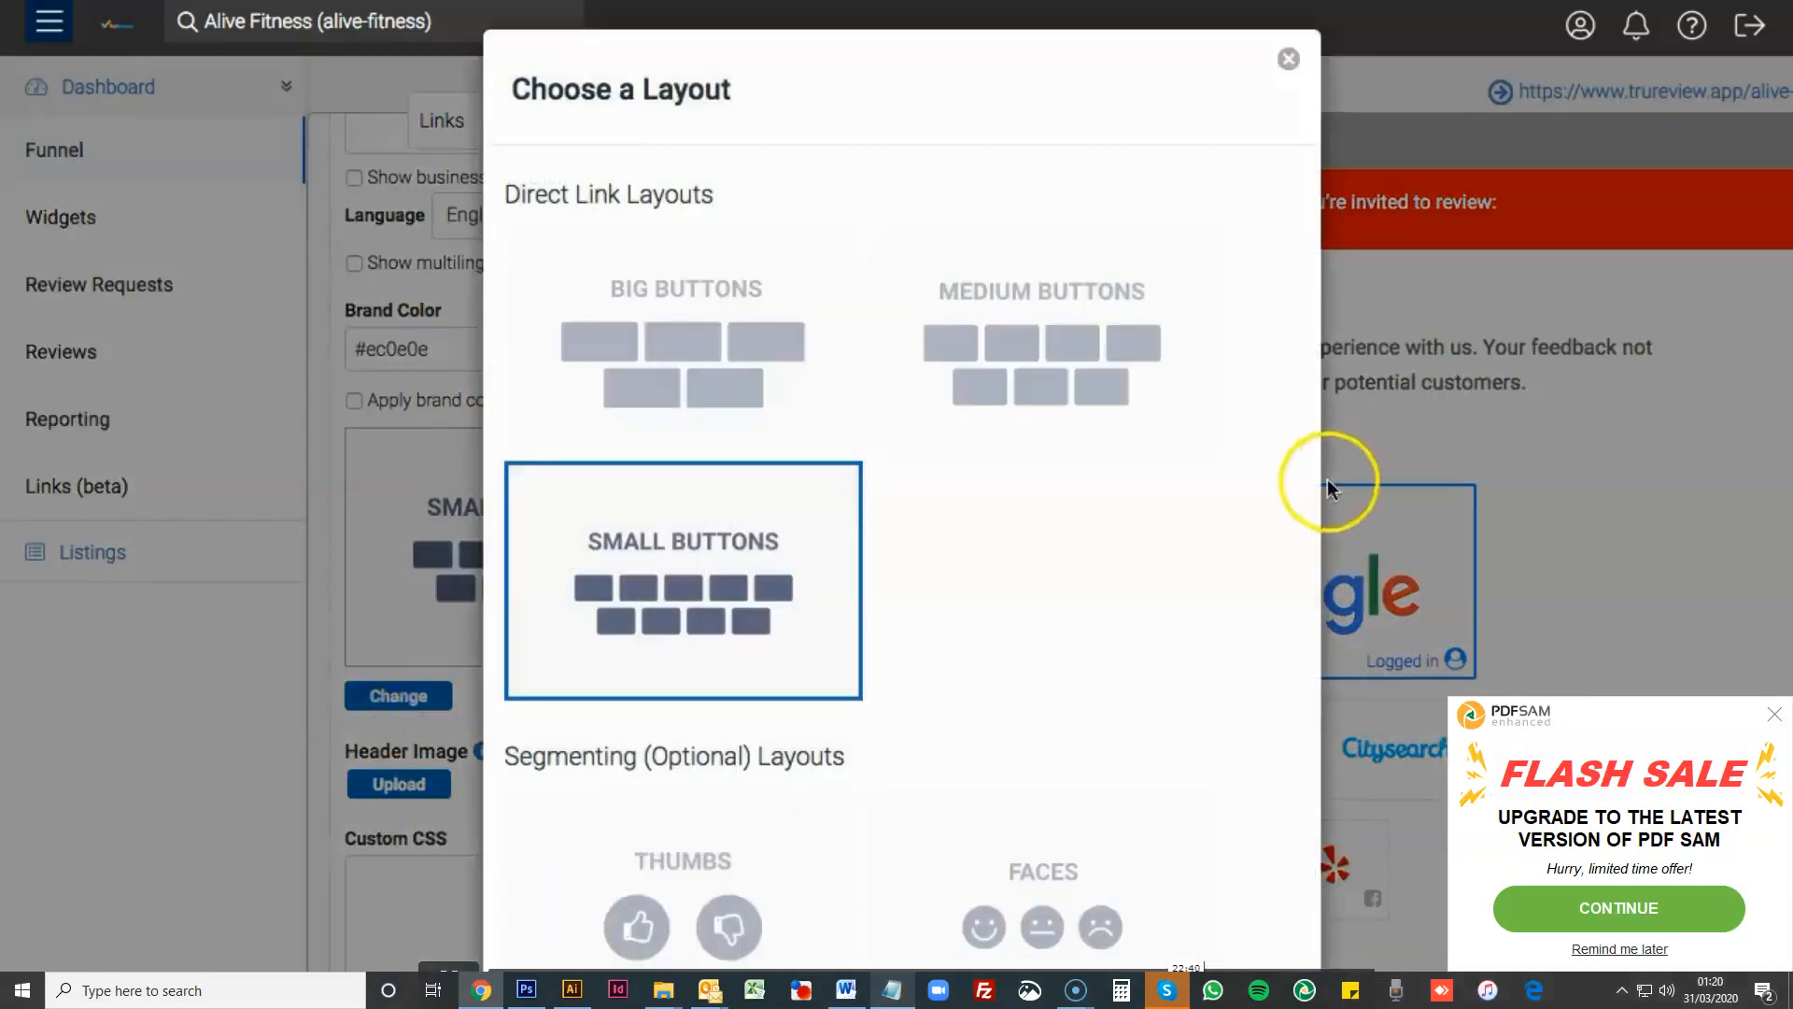
pyautogui.scroll(-5, 1152, 520)
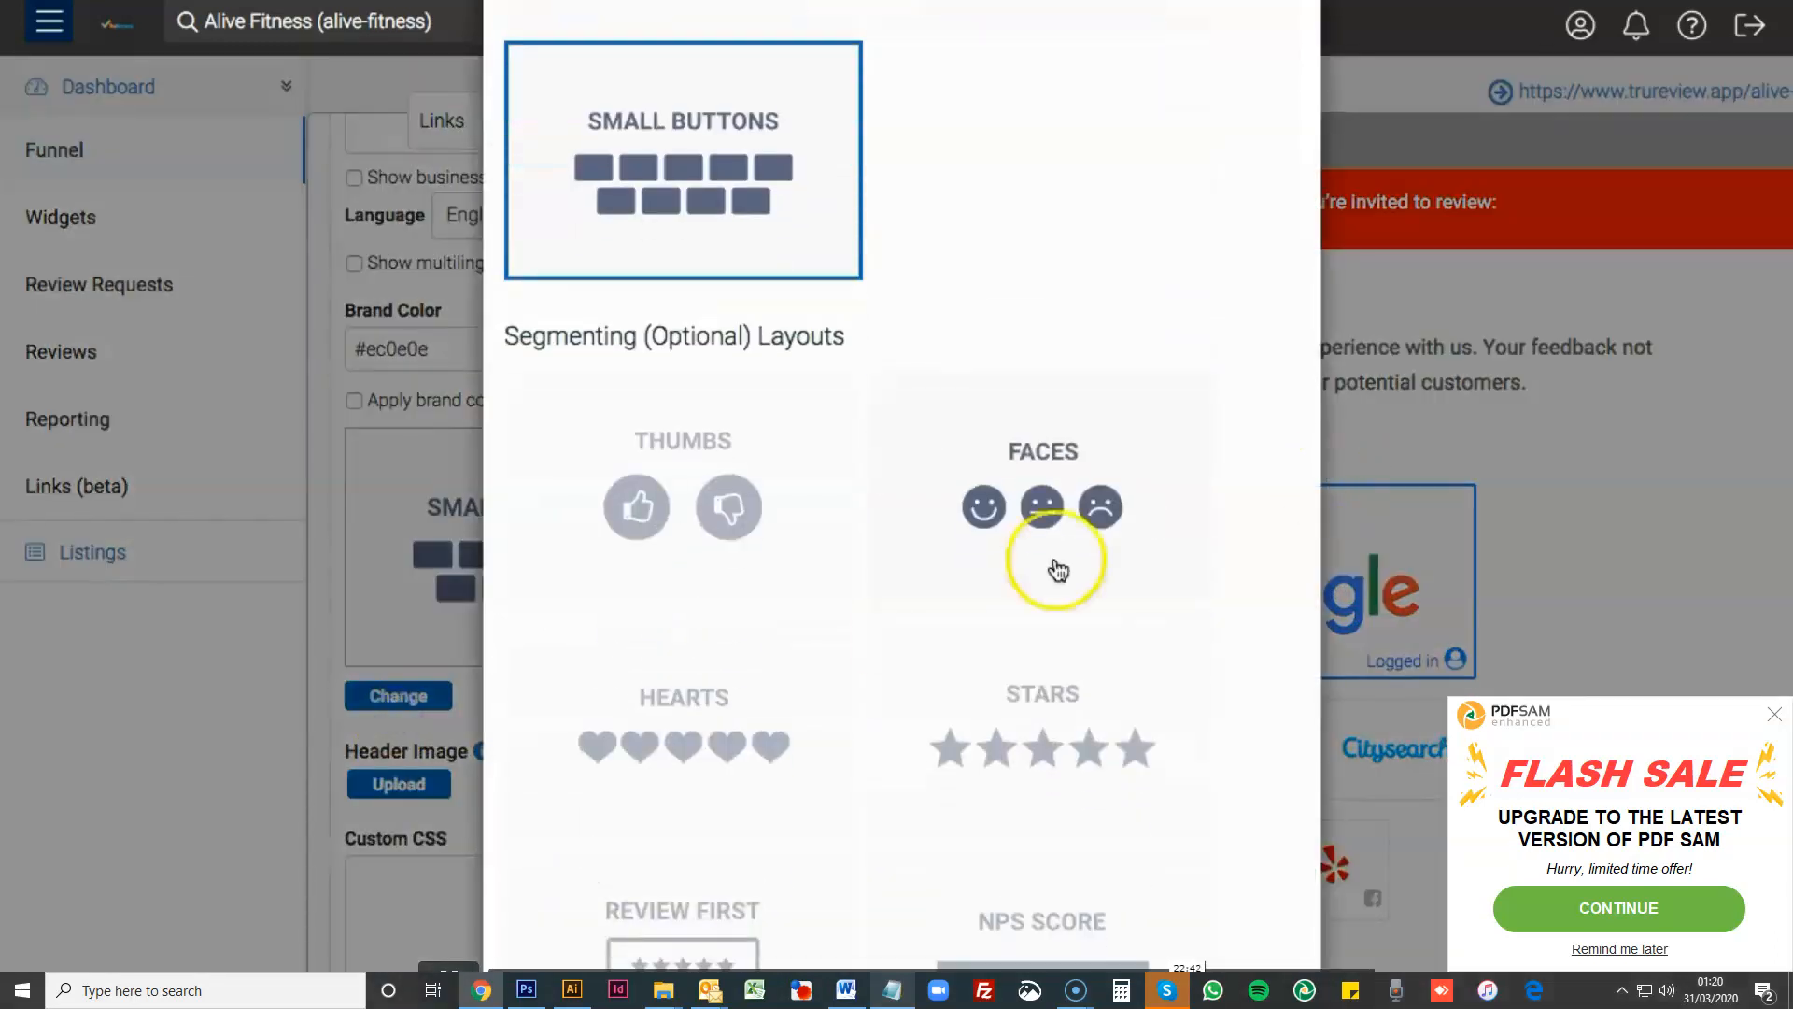
pyautogui.scroll(-1, 869, 556)
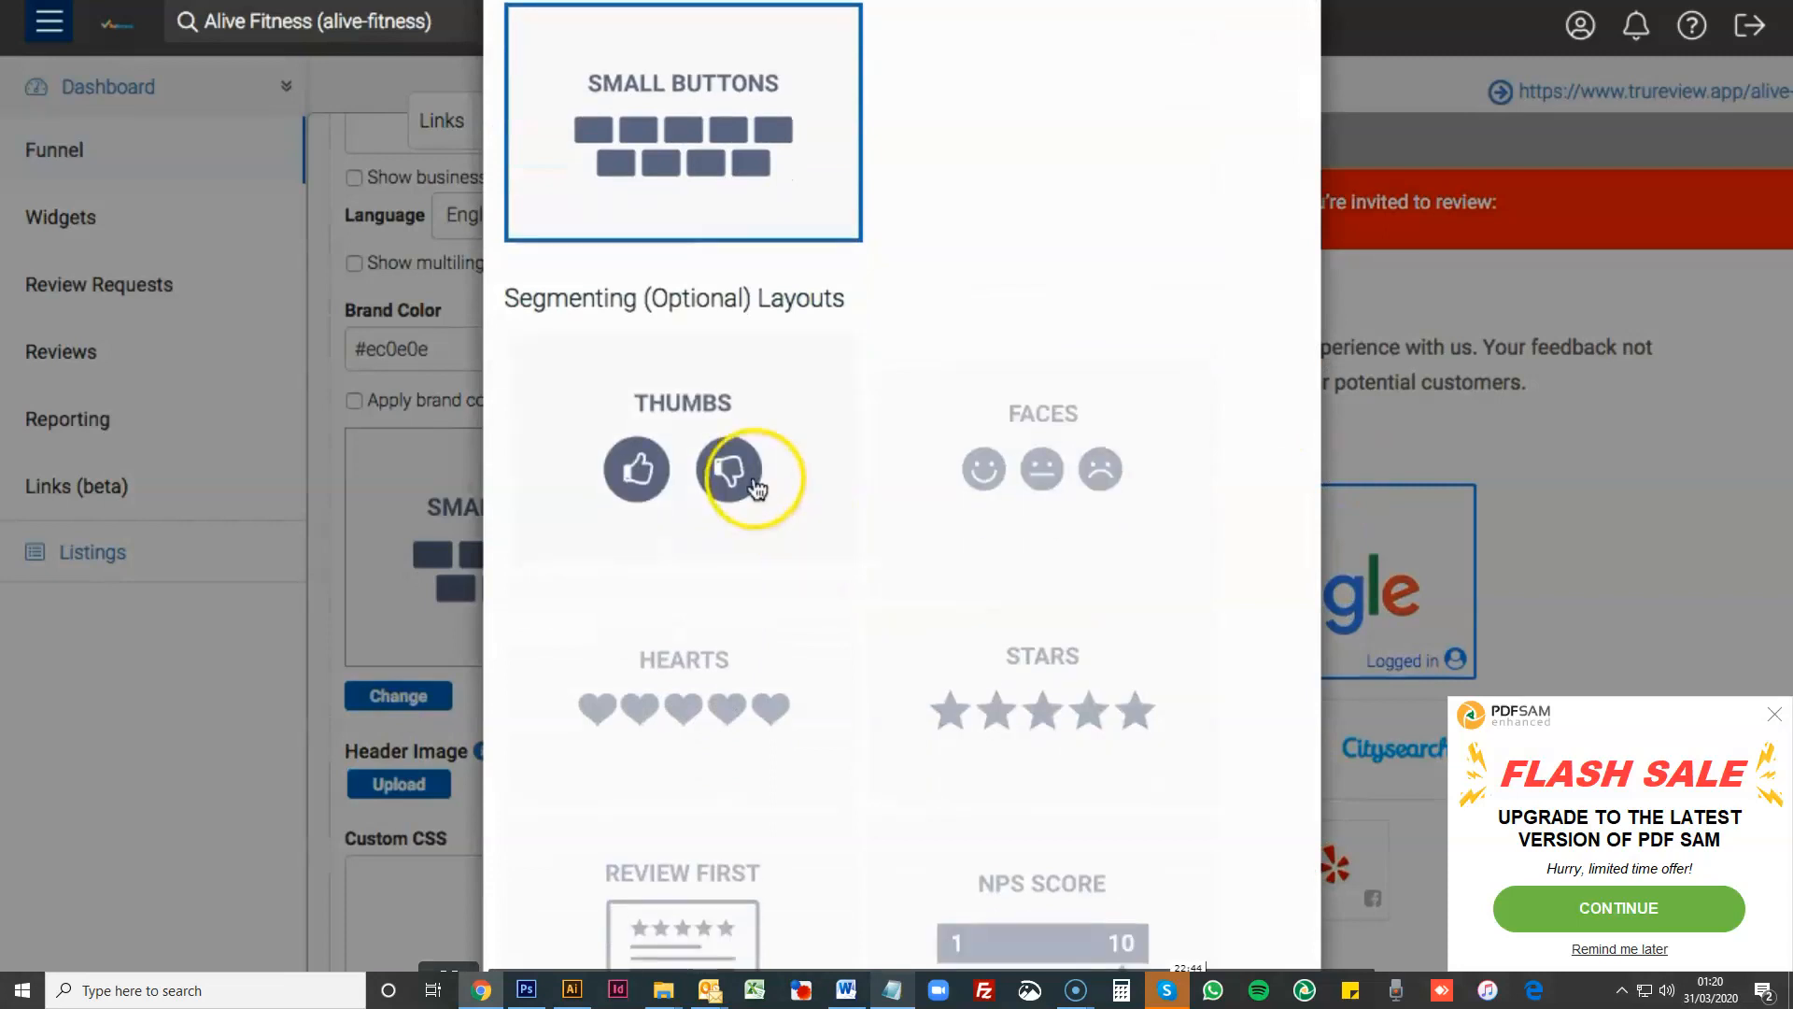
pyautogui.scroll(-1, 661, 492)
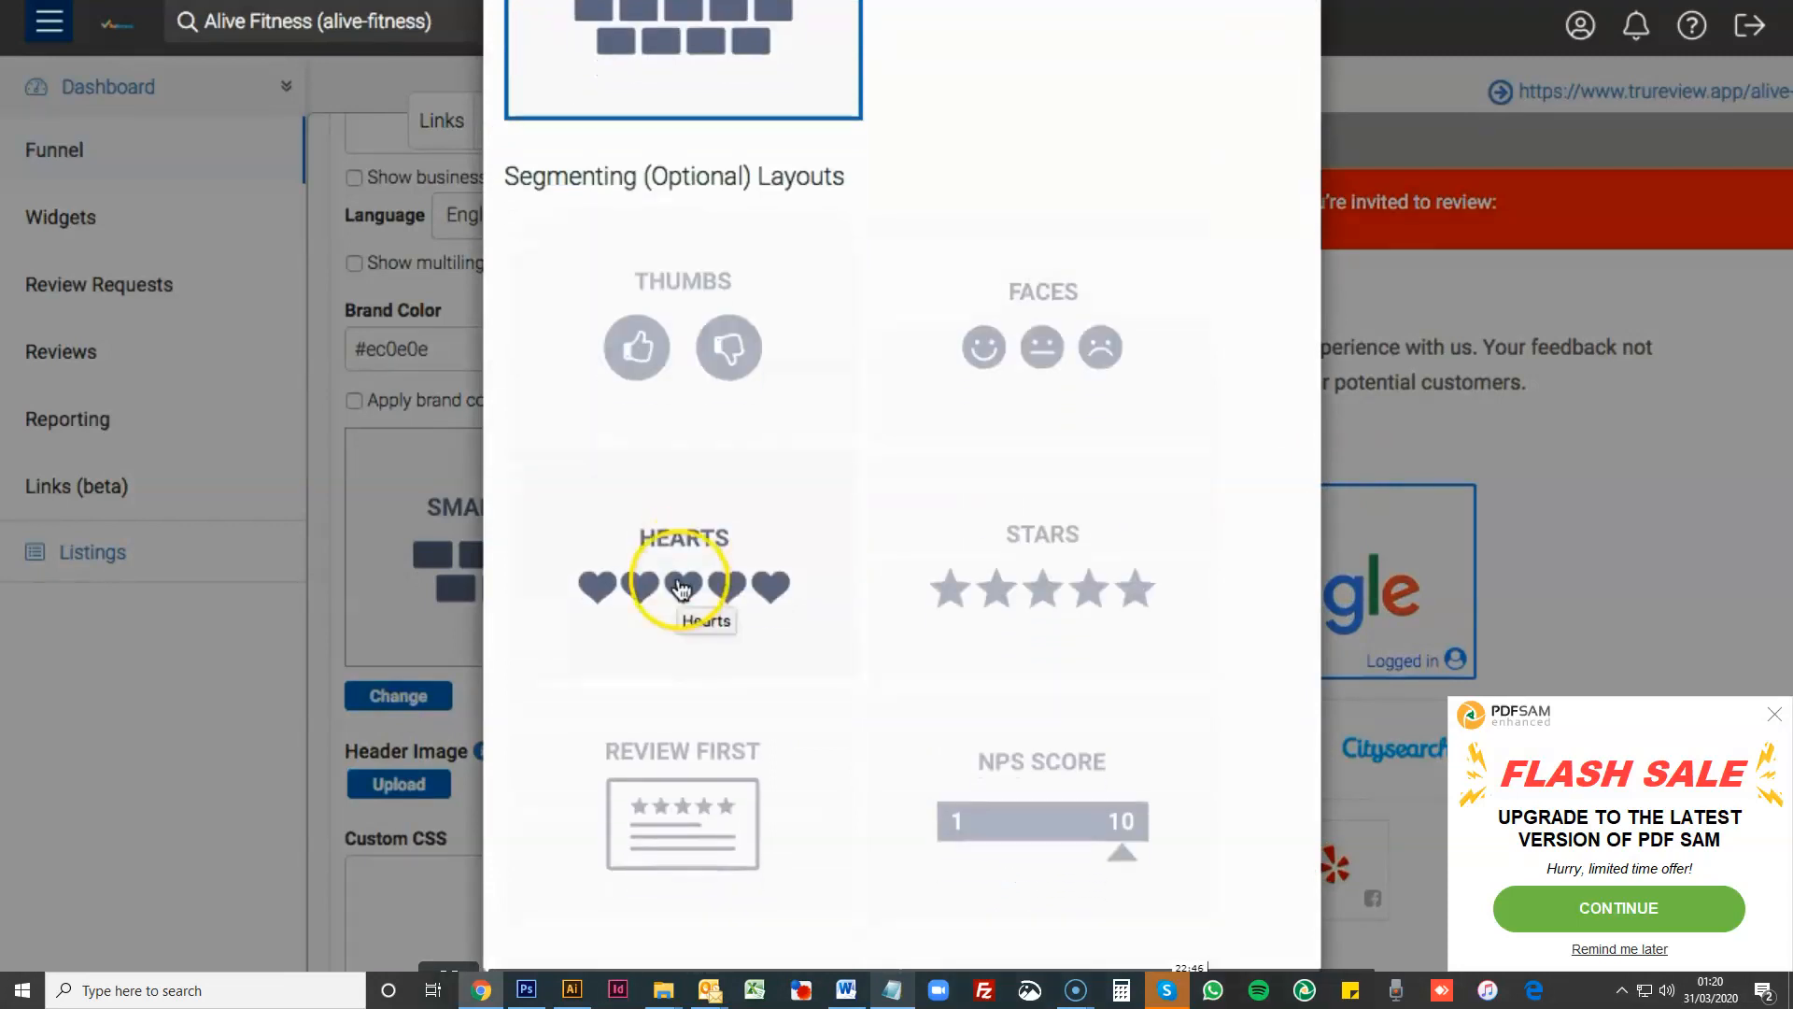
pyautogui.click(667, 786)
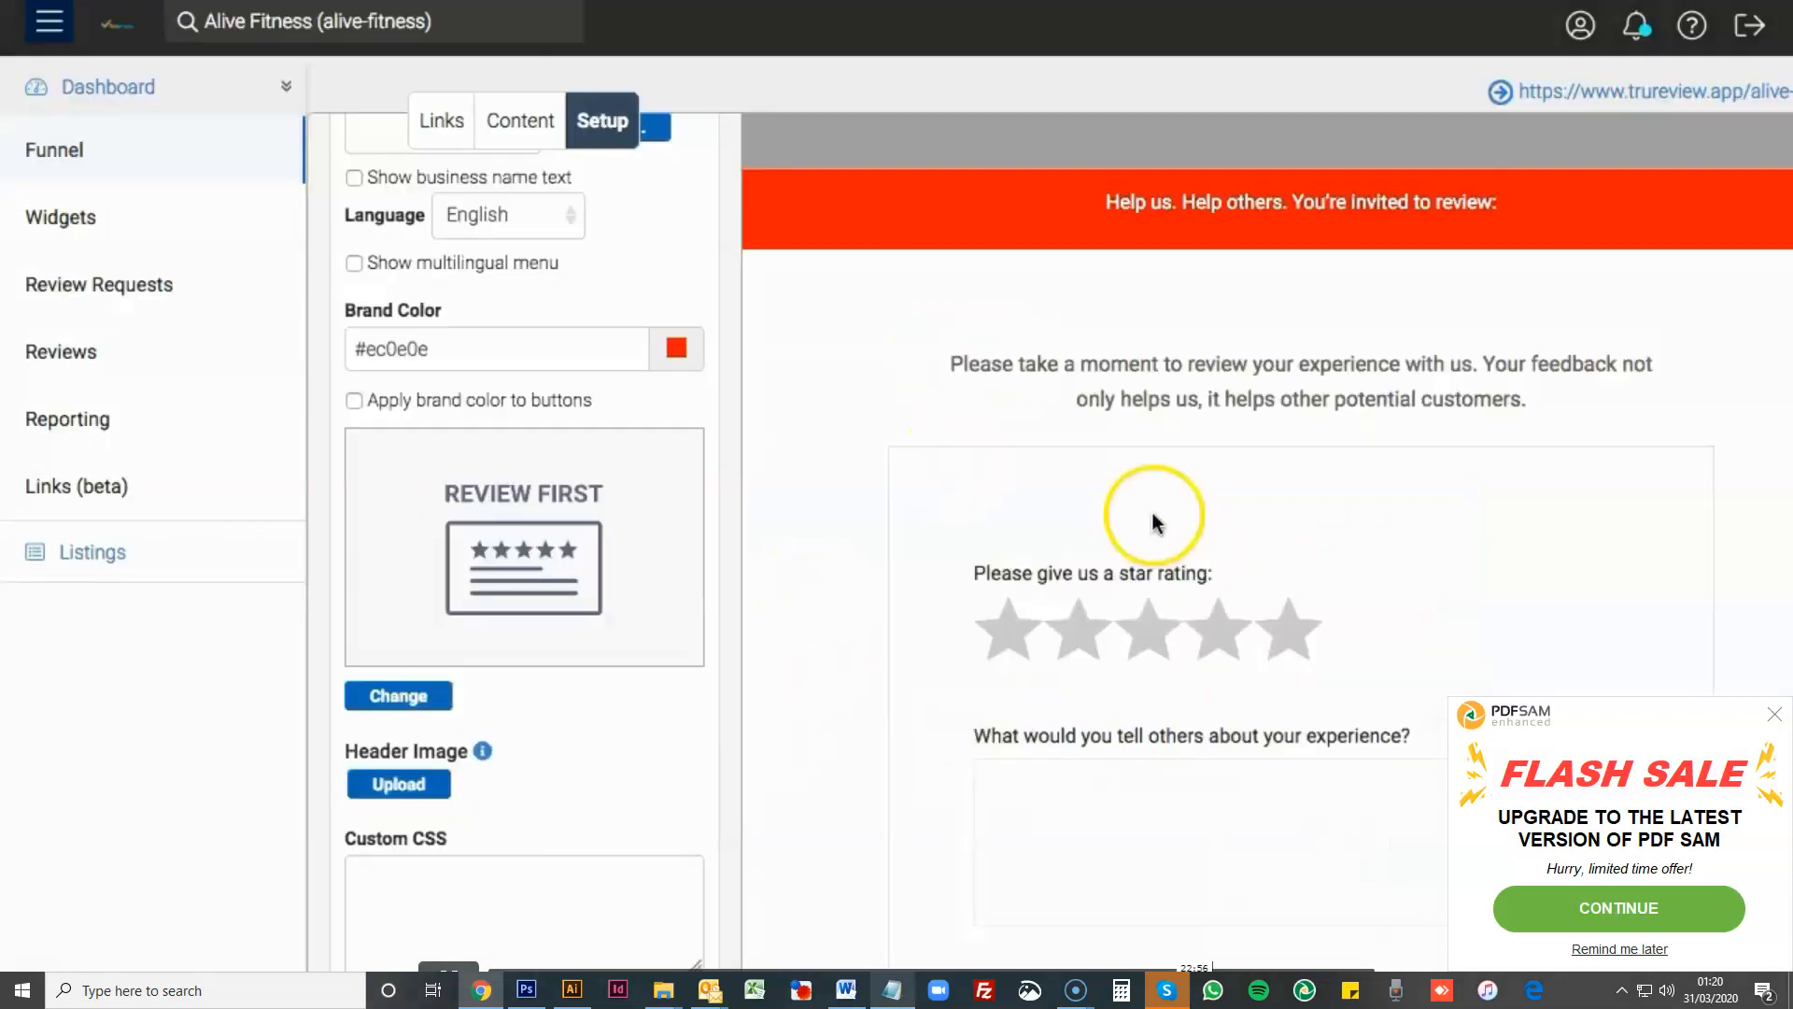
# - Examine the Review First form in the preview, from the star rating and contact fields to the consent text and submission area
pyautogui.scroll(-6, 1502, 467)
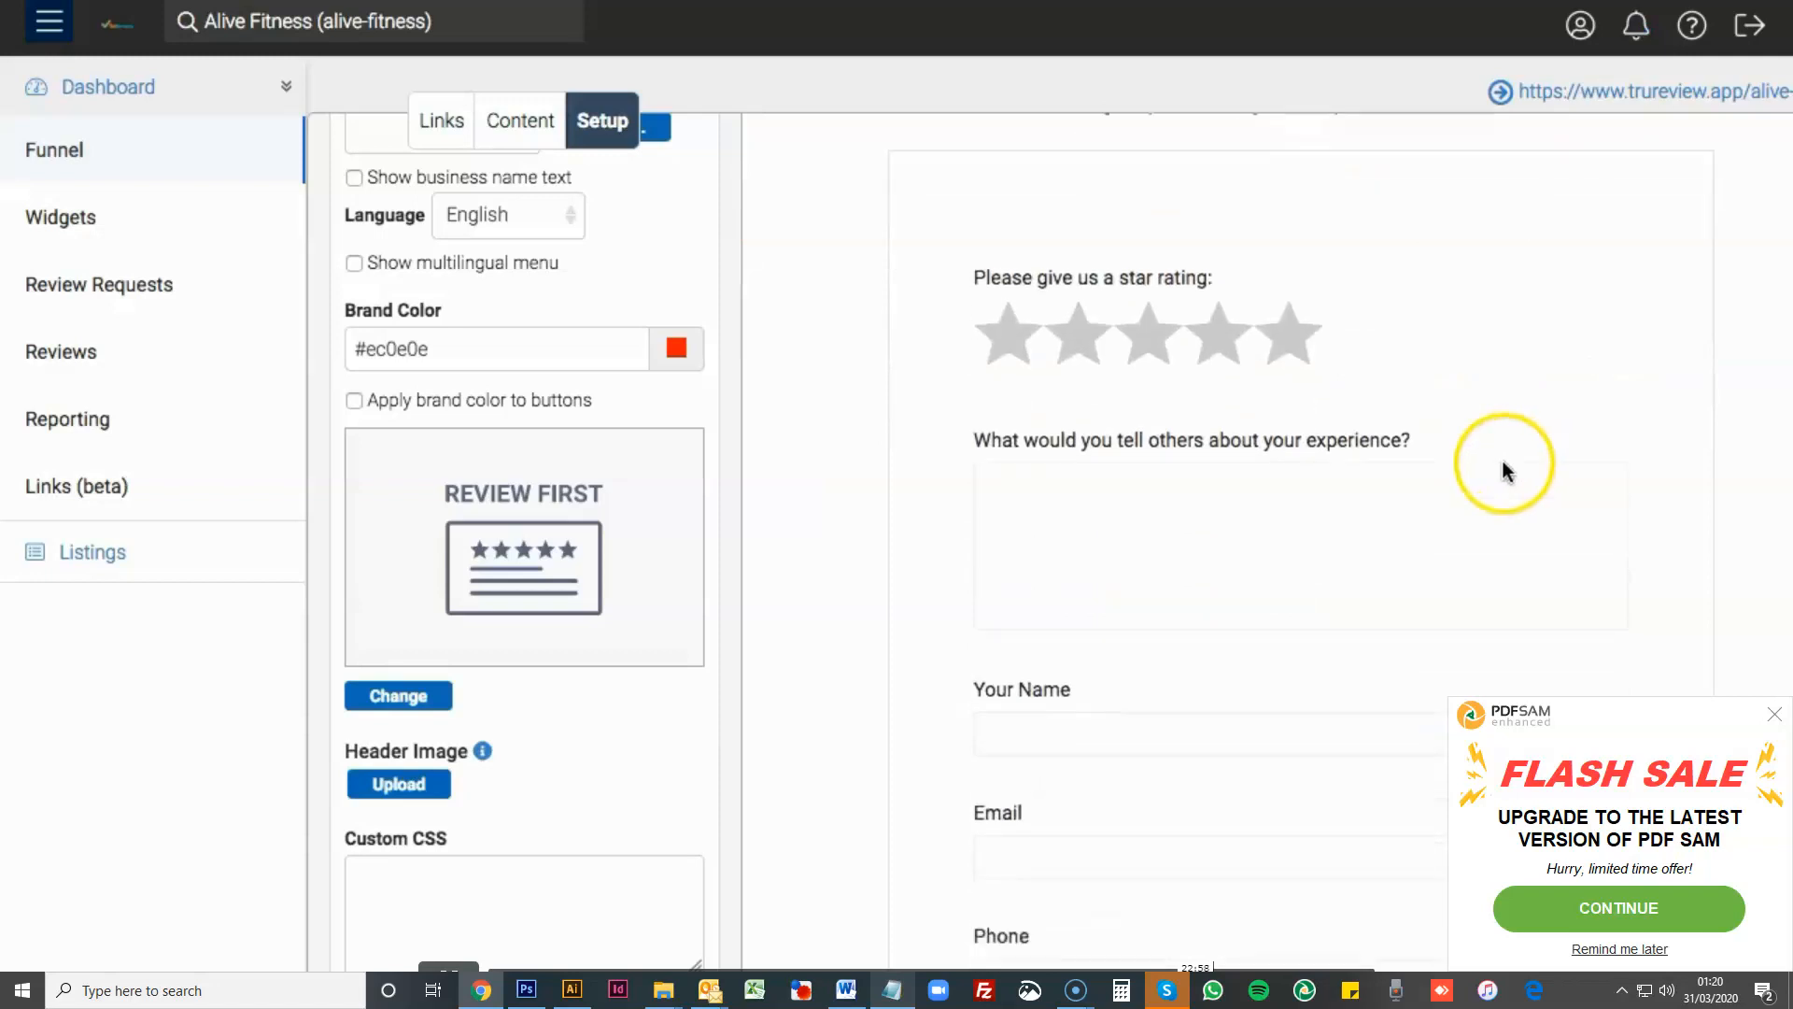
pyautogui.scroll(-4, 1501, 467)
pyautogui.scroll(5, 1501, 472)
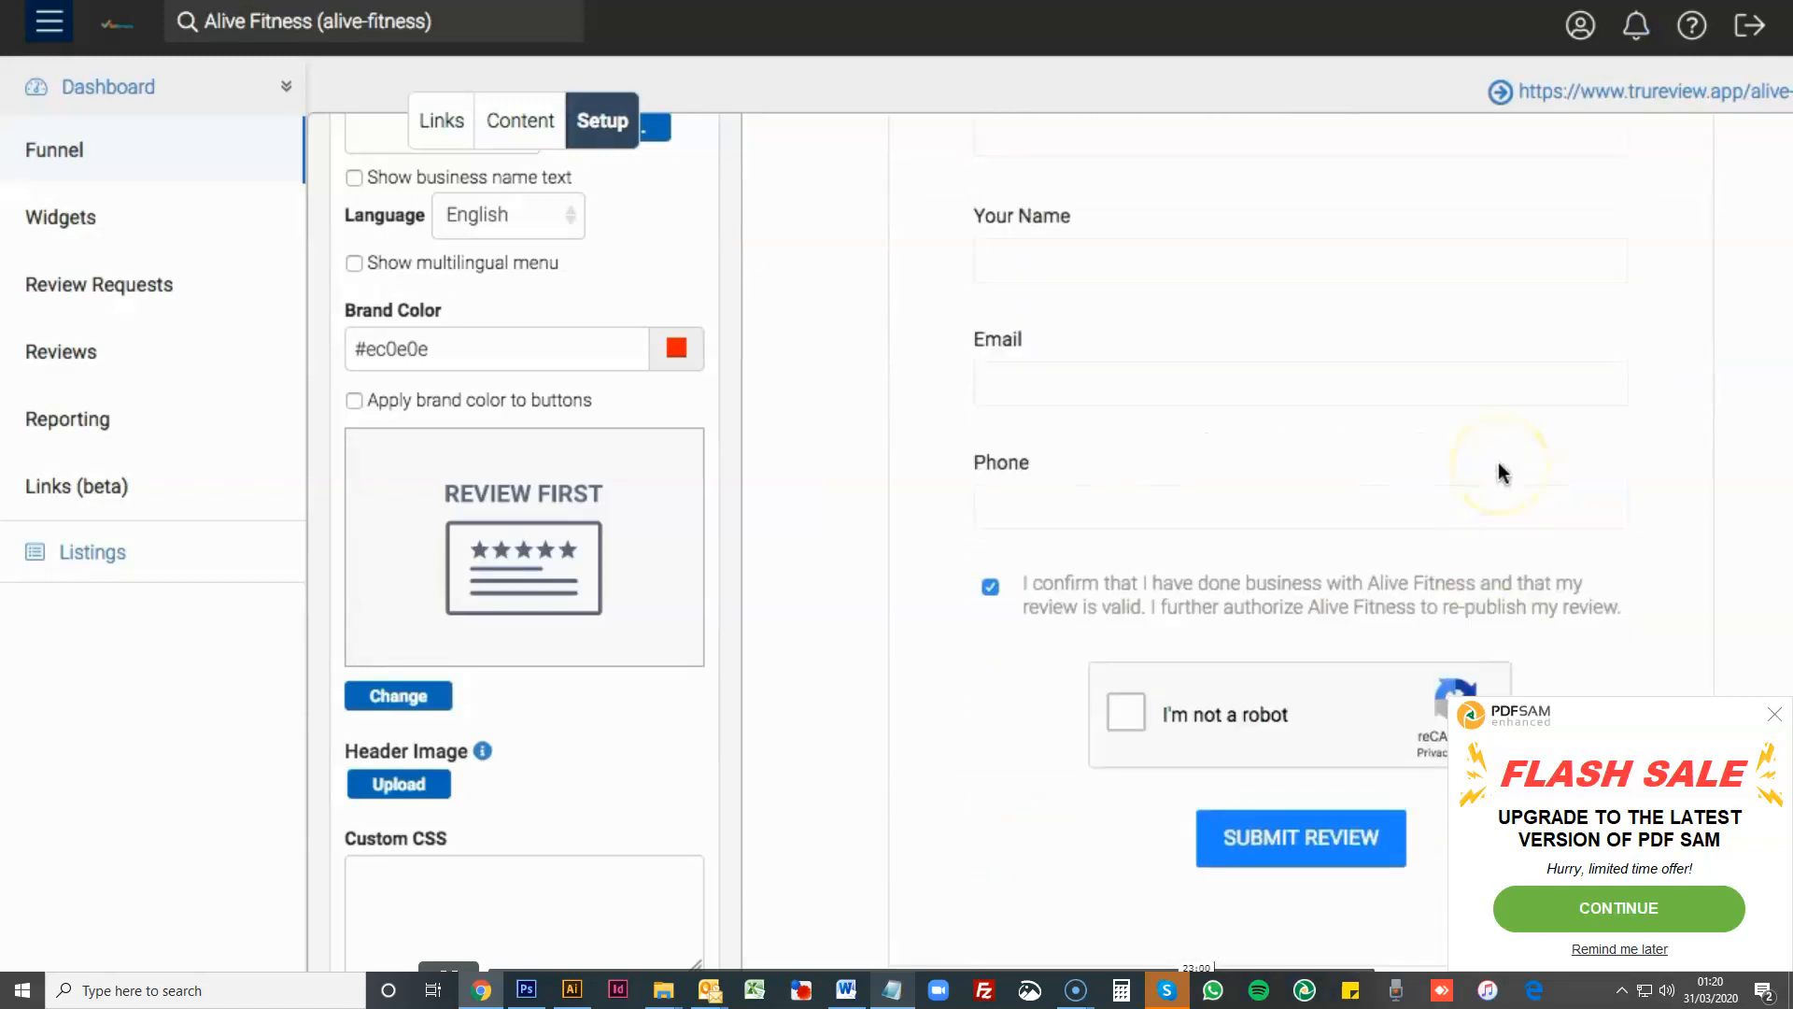
pyautogui.scroll(5, 1501, 472)
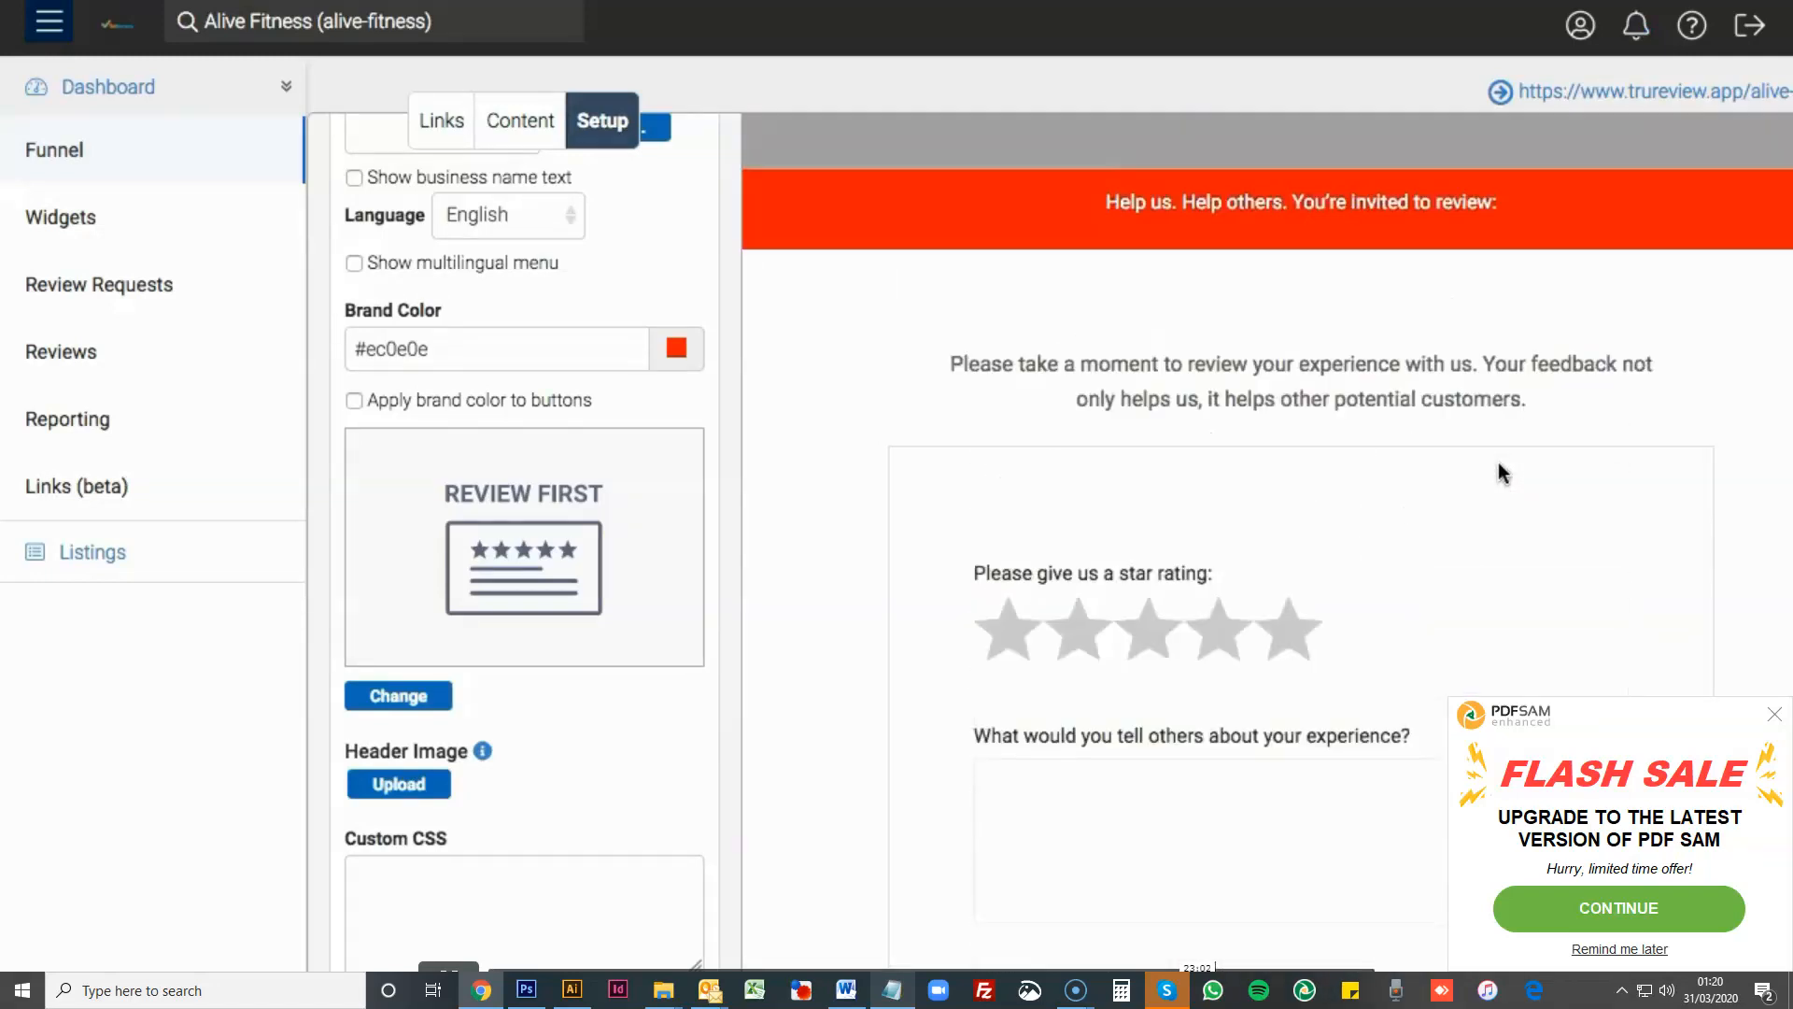
pyautogui.scroll(-1, 1501, 472)
pyautogui.click(1319, 364)
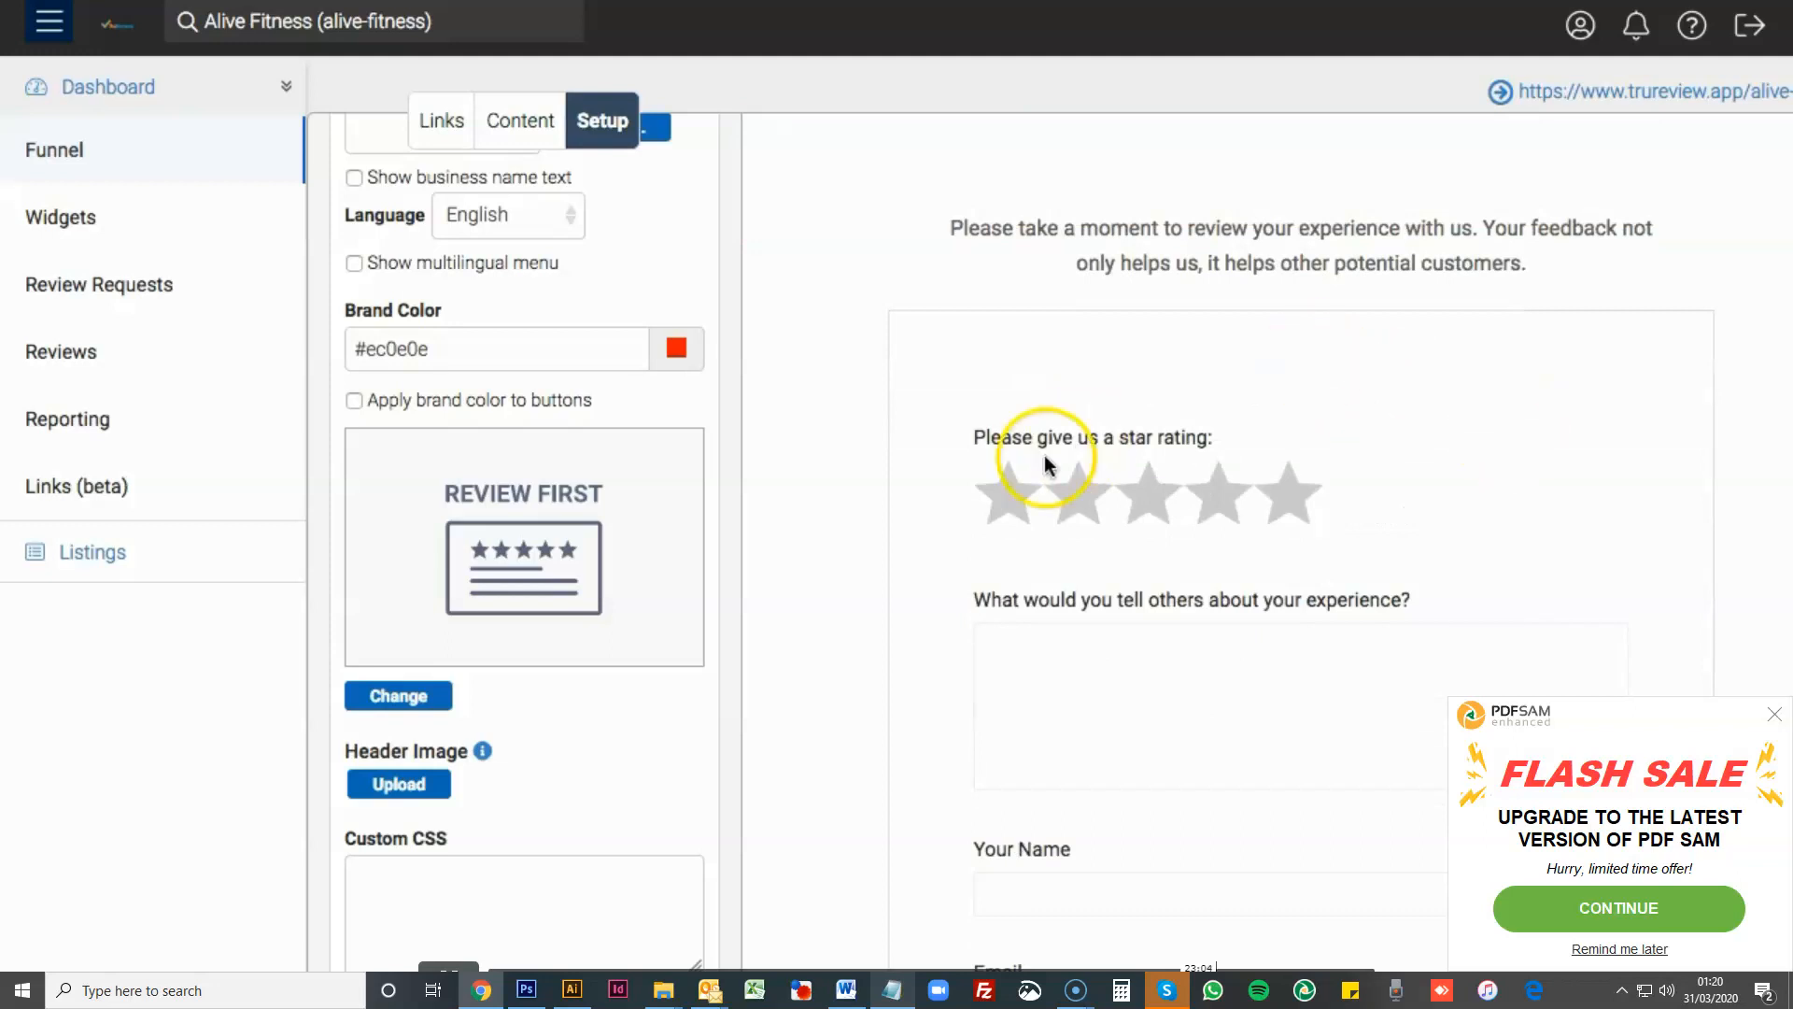
pyautogui.scroll(-2, 1411, 565)
pyautogui.scroll(-4, 1052, 364)
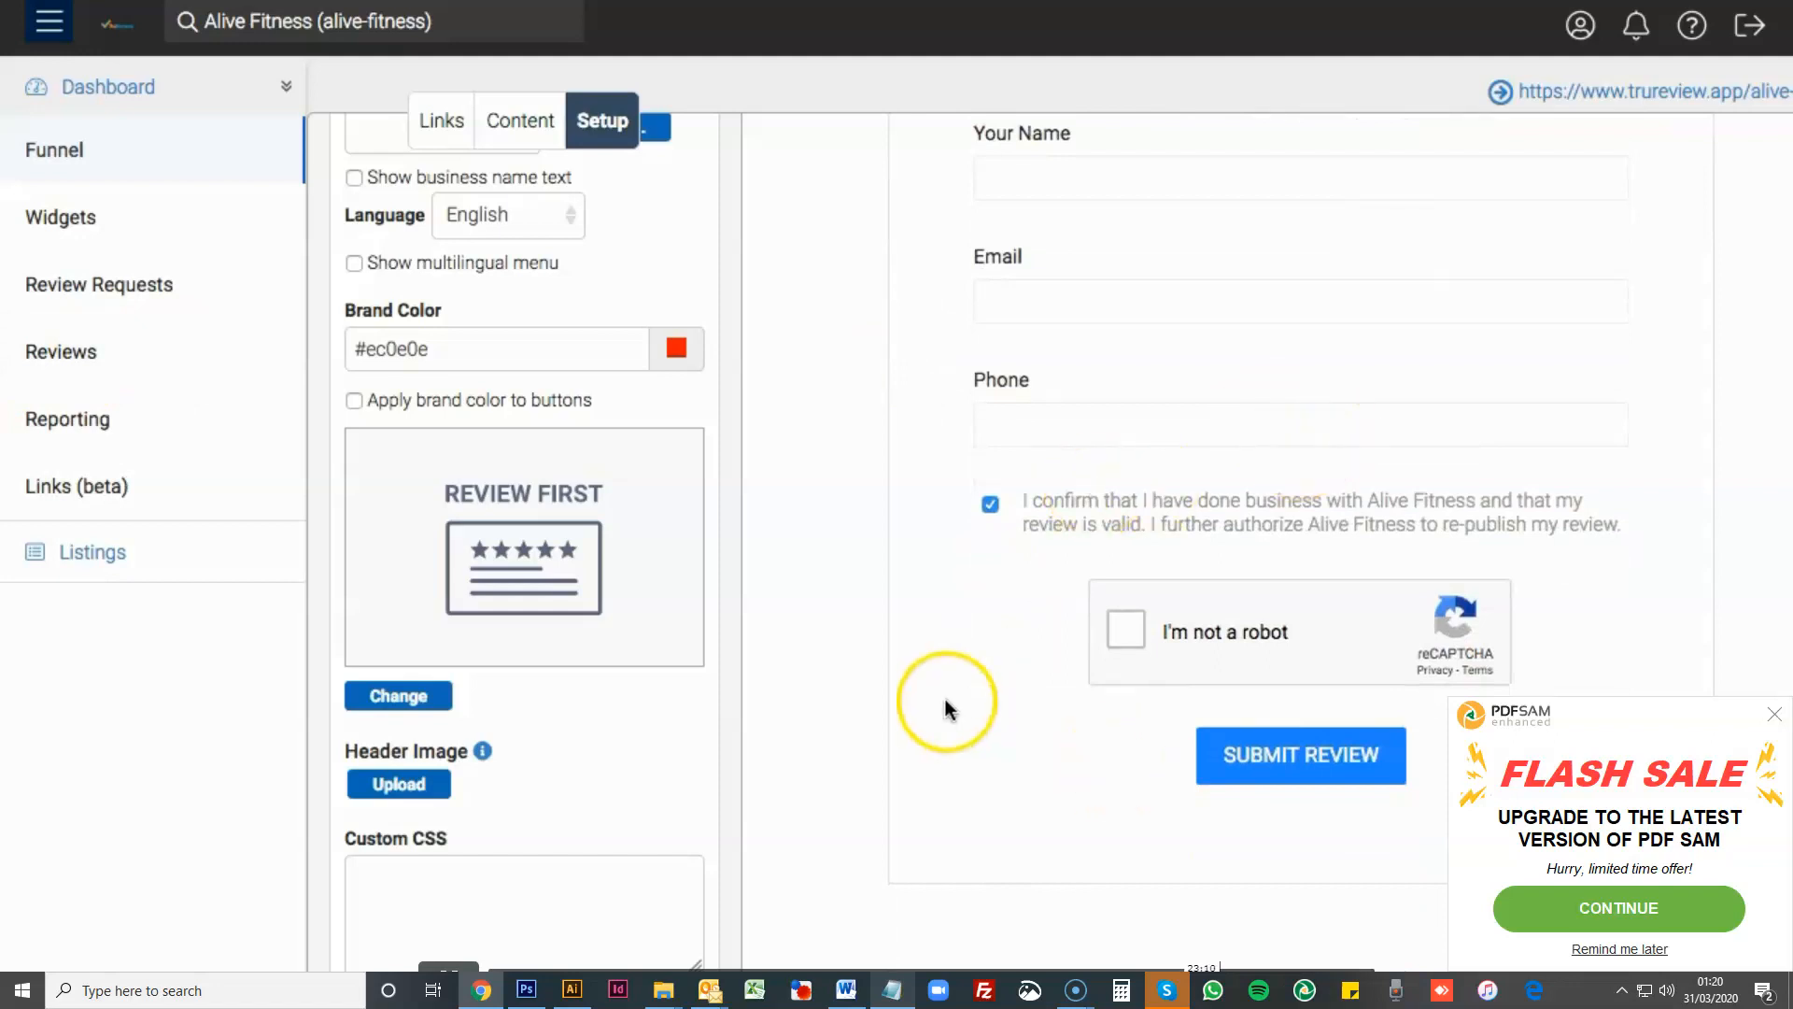
pyautogui.scroll(2, 945, 710)
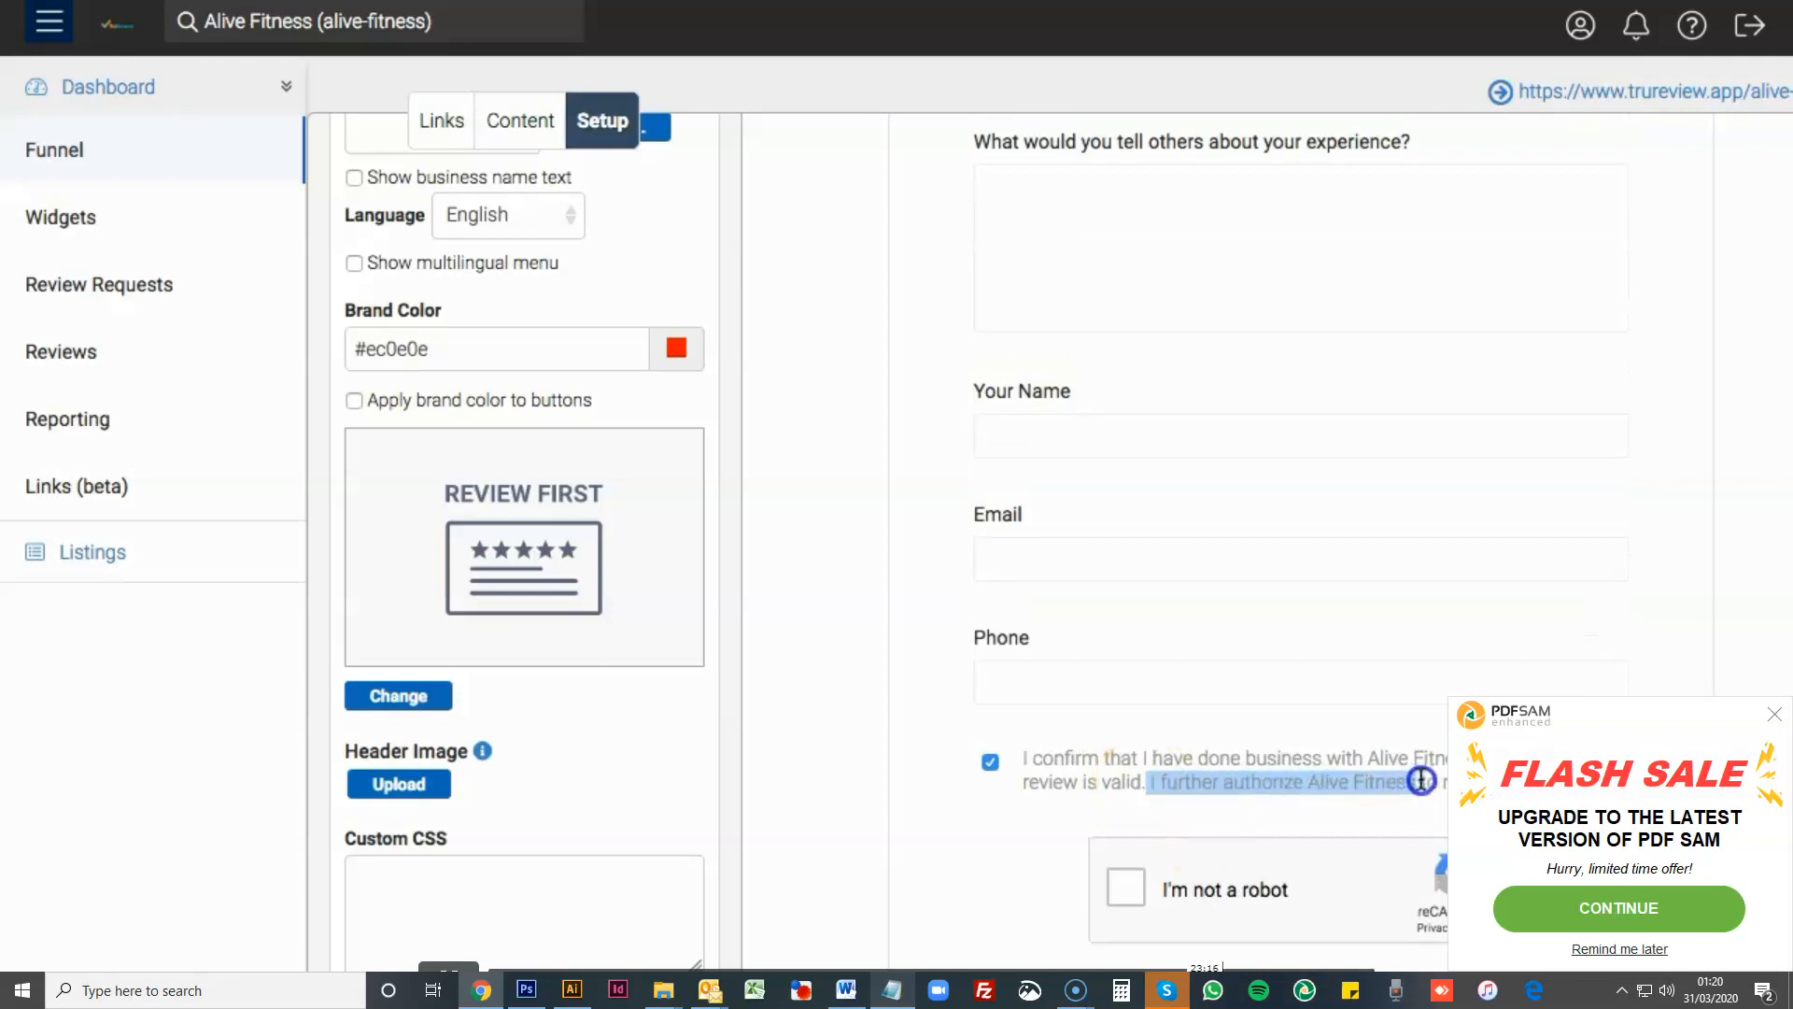
pyautogui.click(1219, 743)
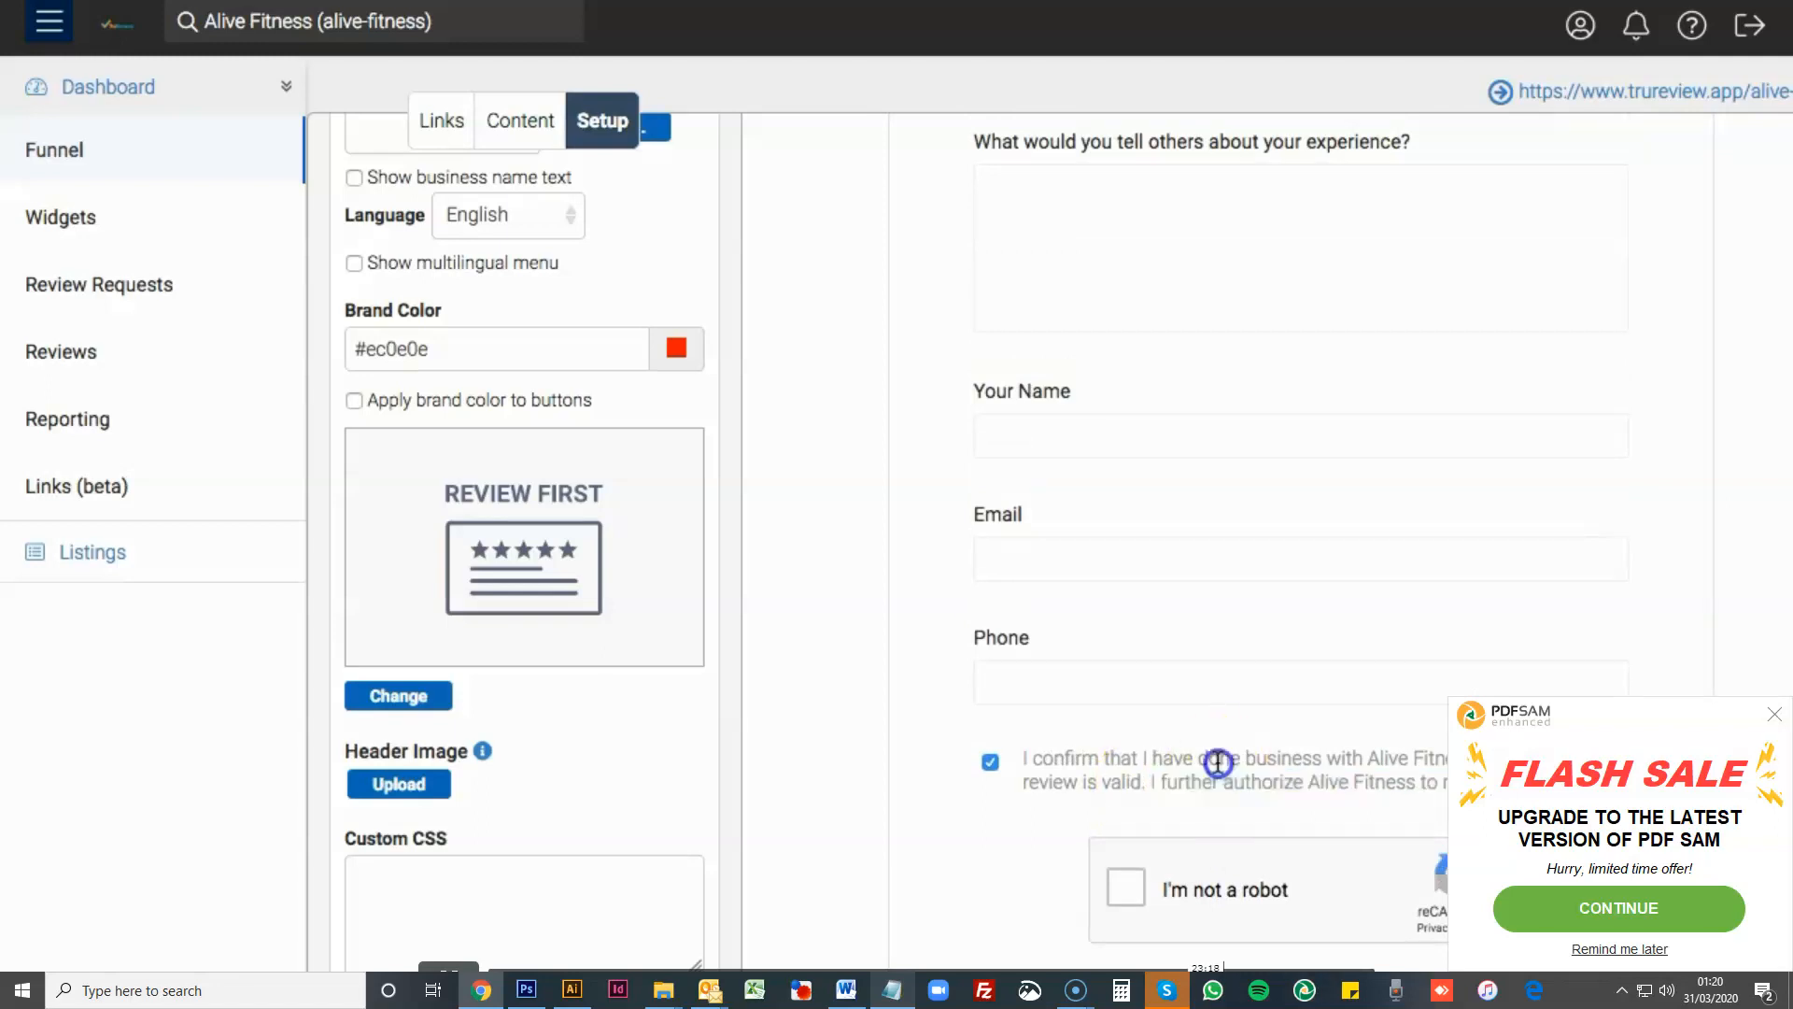
pyautogui.scroll(3, 1028, 738)
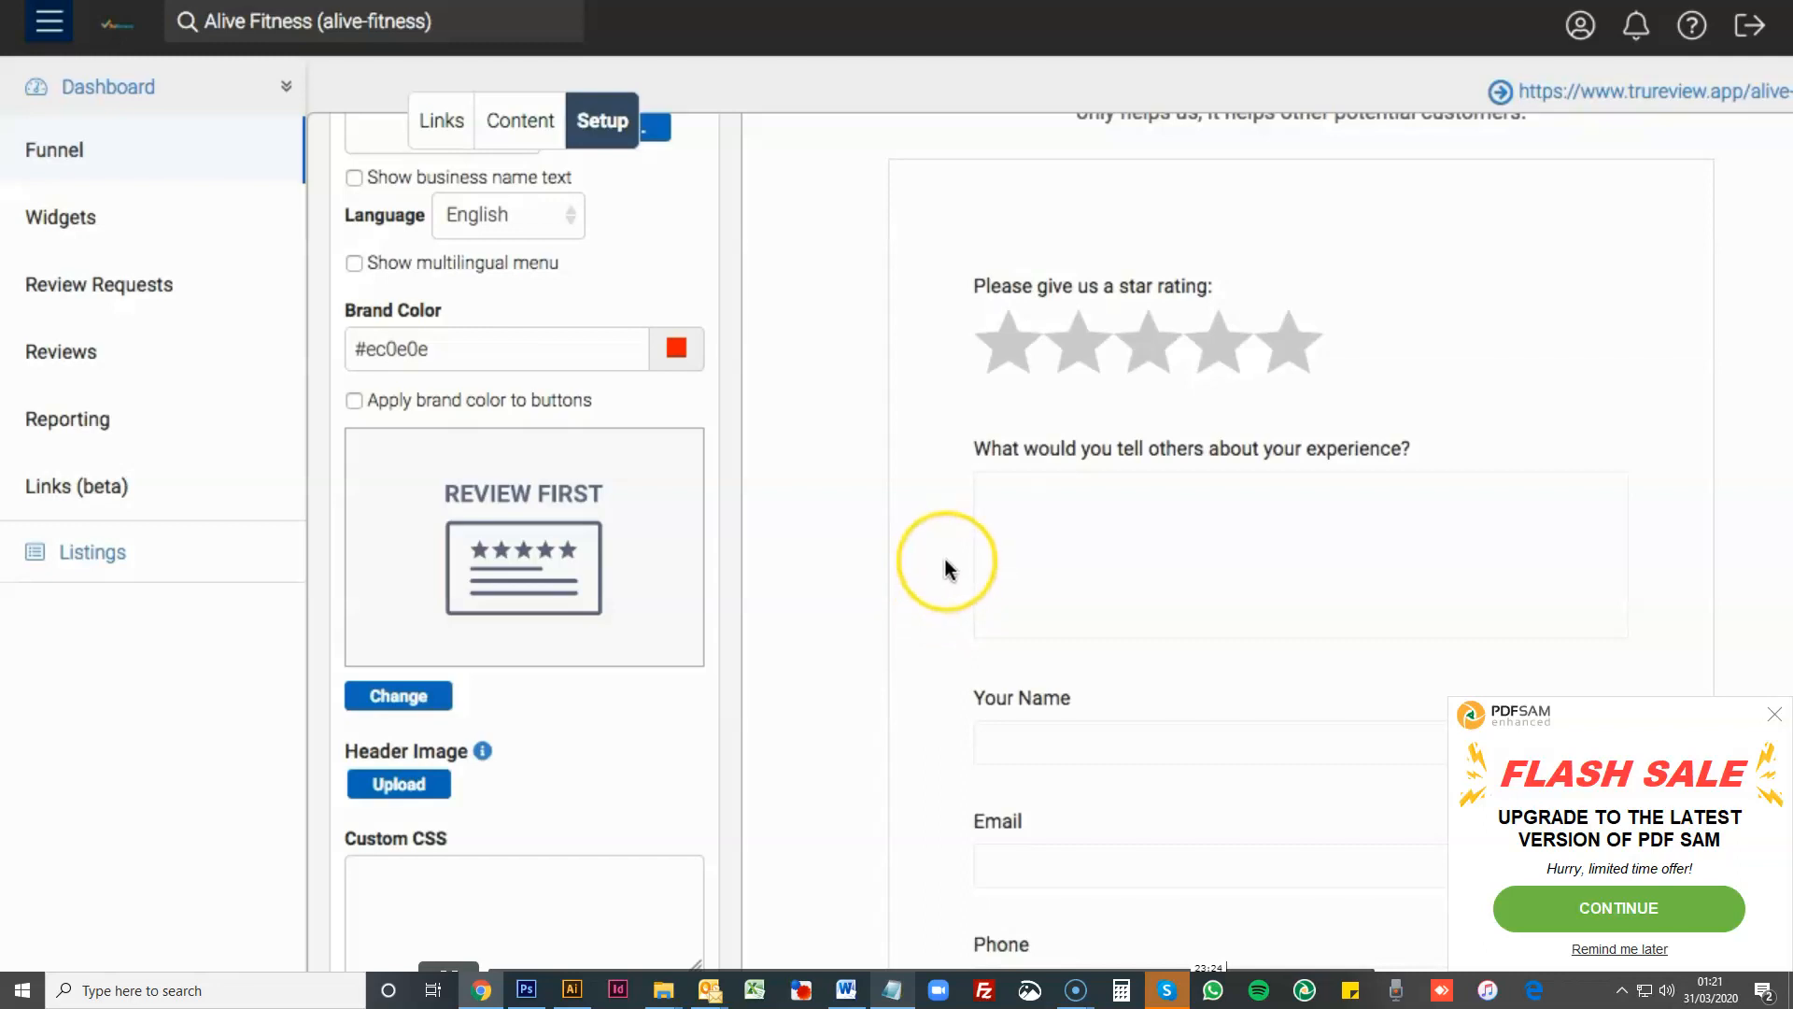
pyautogui.scroll(-3, 941, 562)
pyautogui.scroll(-2, 946, 570)
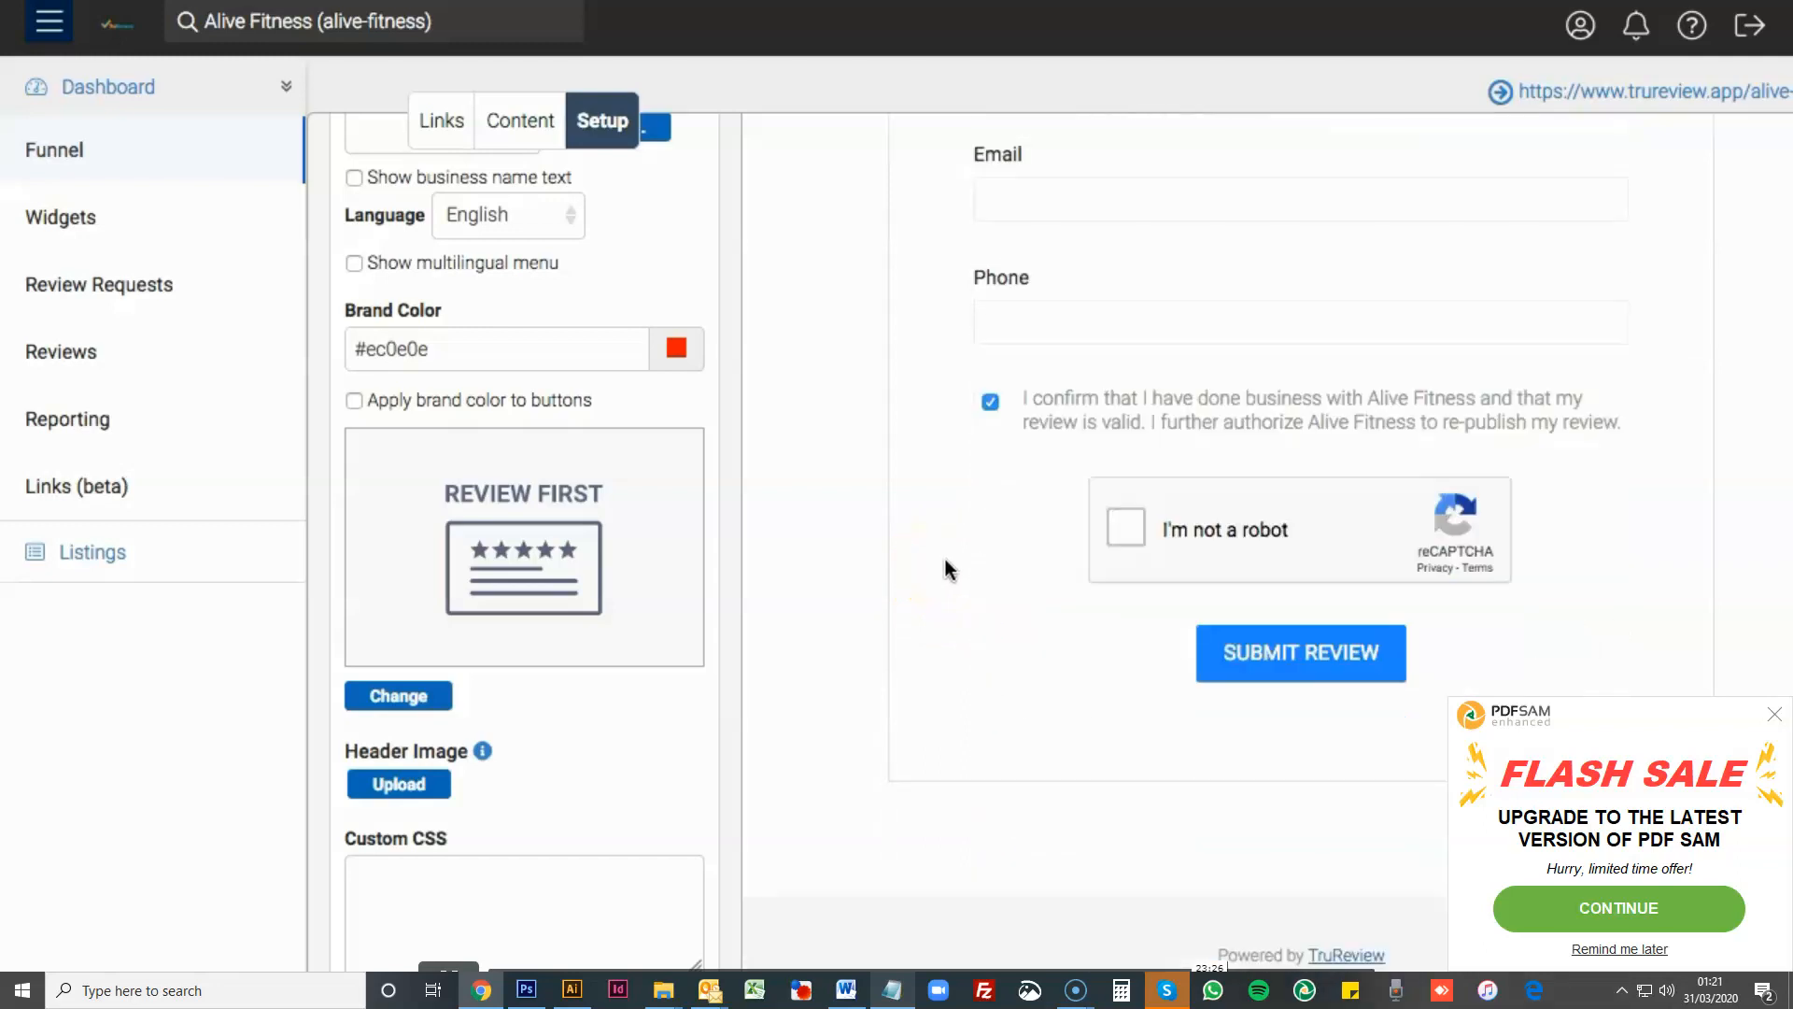
pyautogui.scroll(5, 947, 570)
pyautogui.scroll(4, 946, 570)
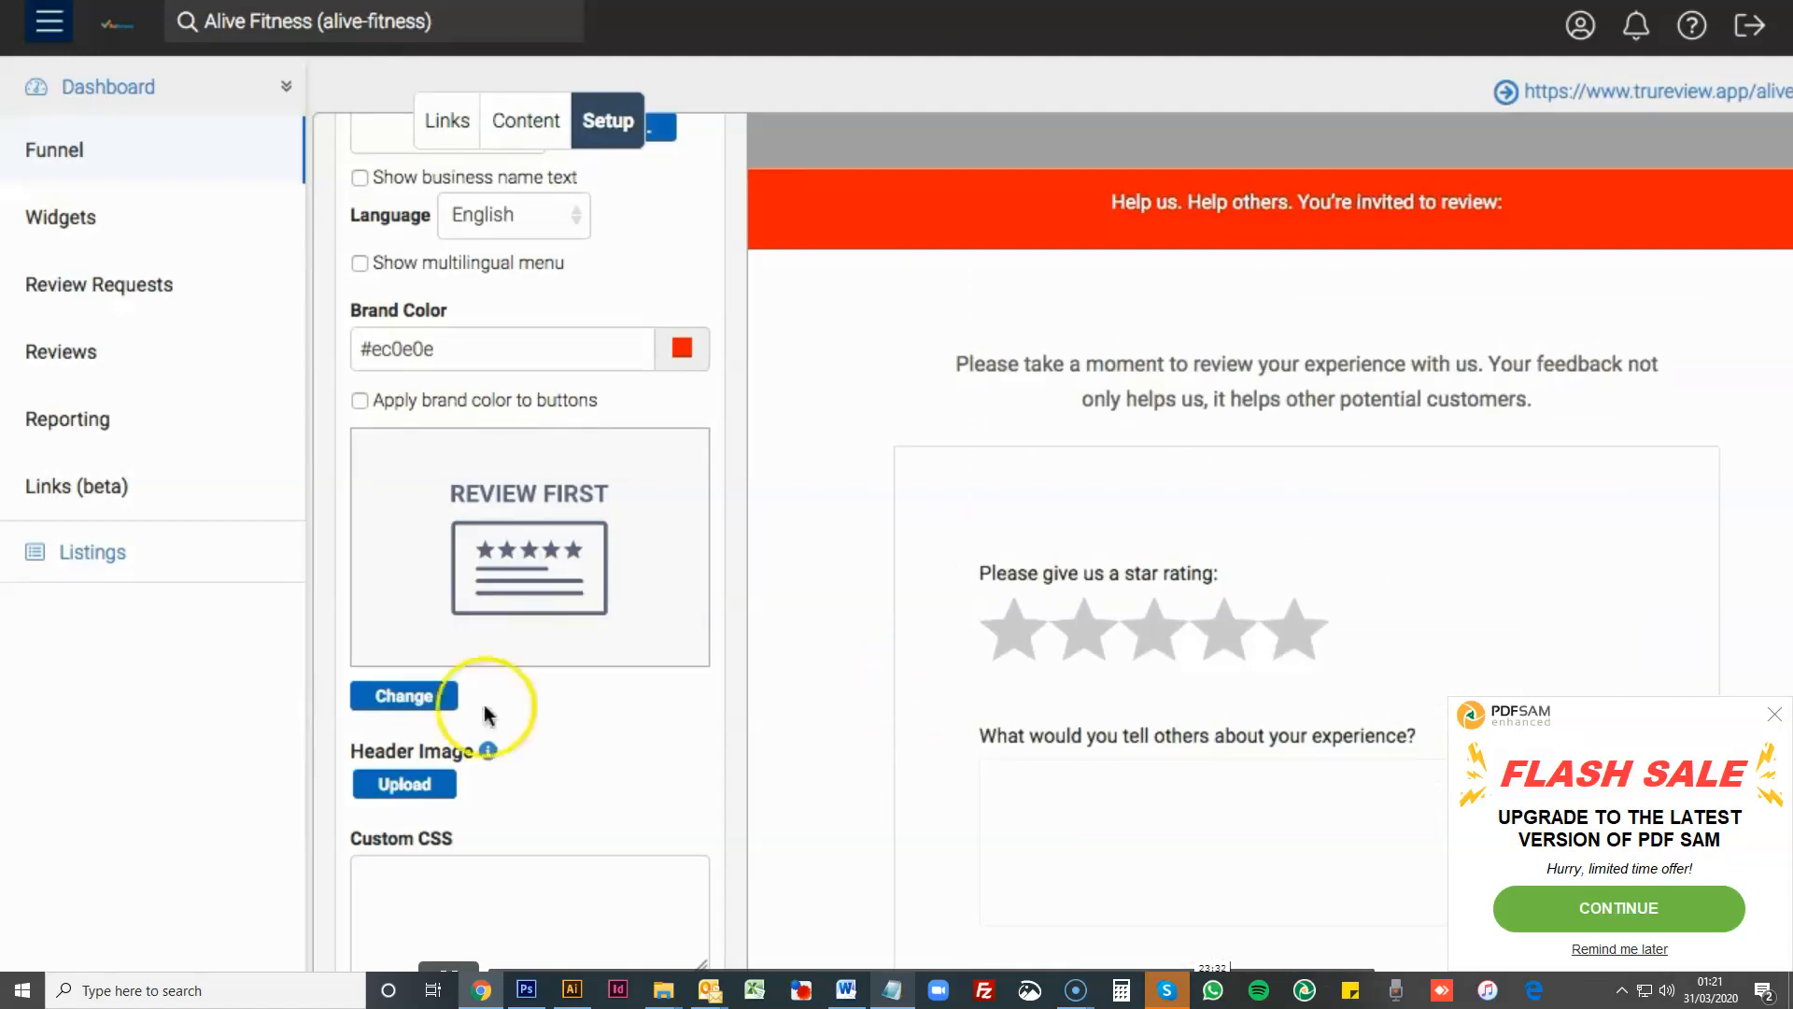
# - Change the page layout to Hearts and refresh the preview
pyautogui.click(399, 694)
pyautogui.scroll(-6, 962, 612)
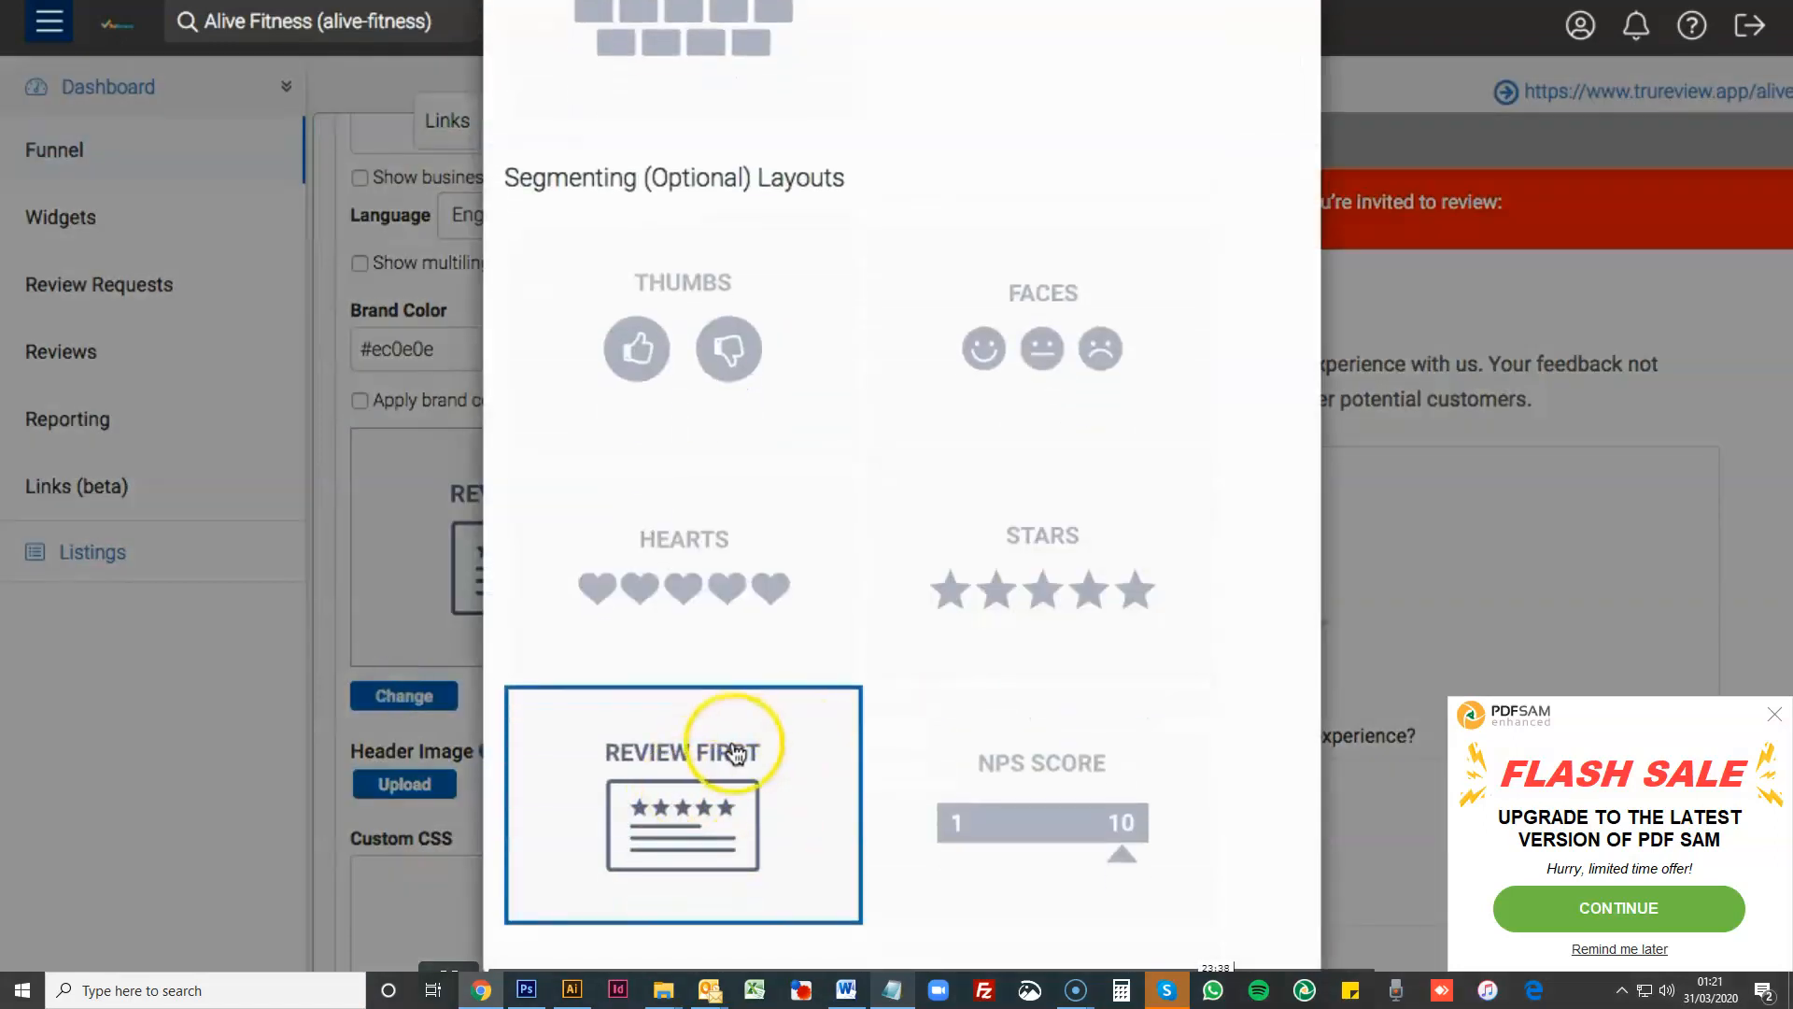
pyautogui.scroll(2, 841, 425)
pyautogui.scroll(2, 913, 204)
pyautogui.scroll(-3, 813, 560)
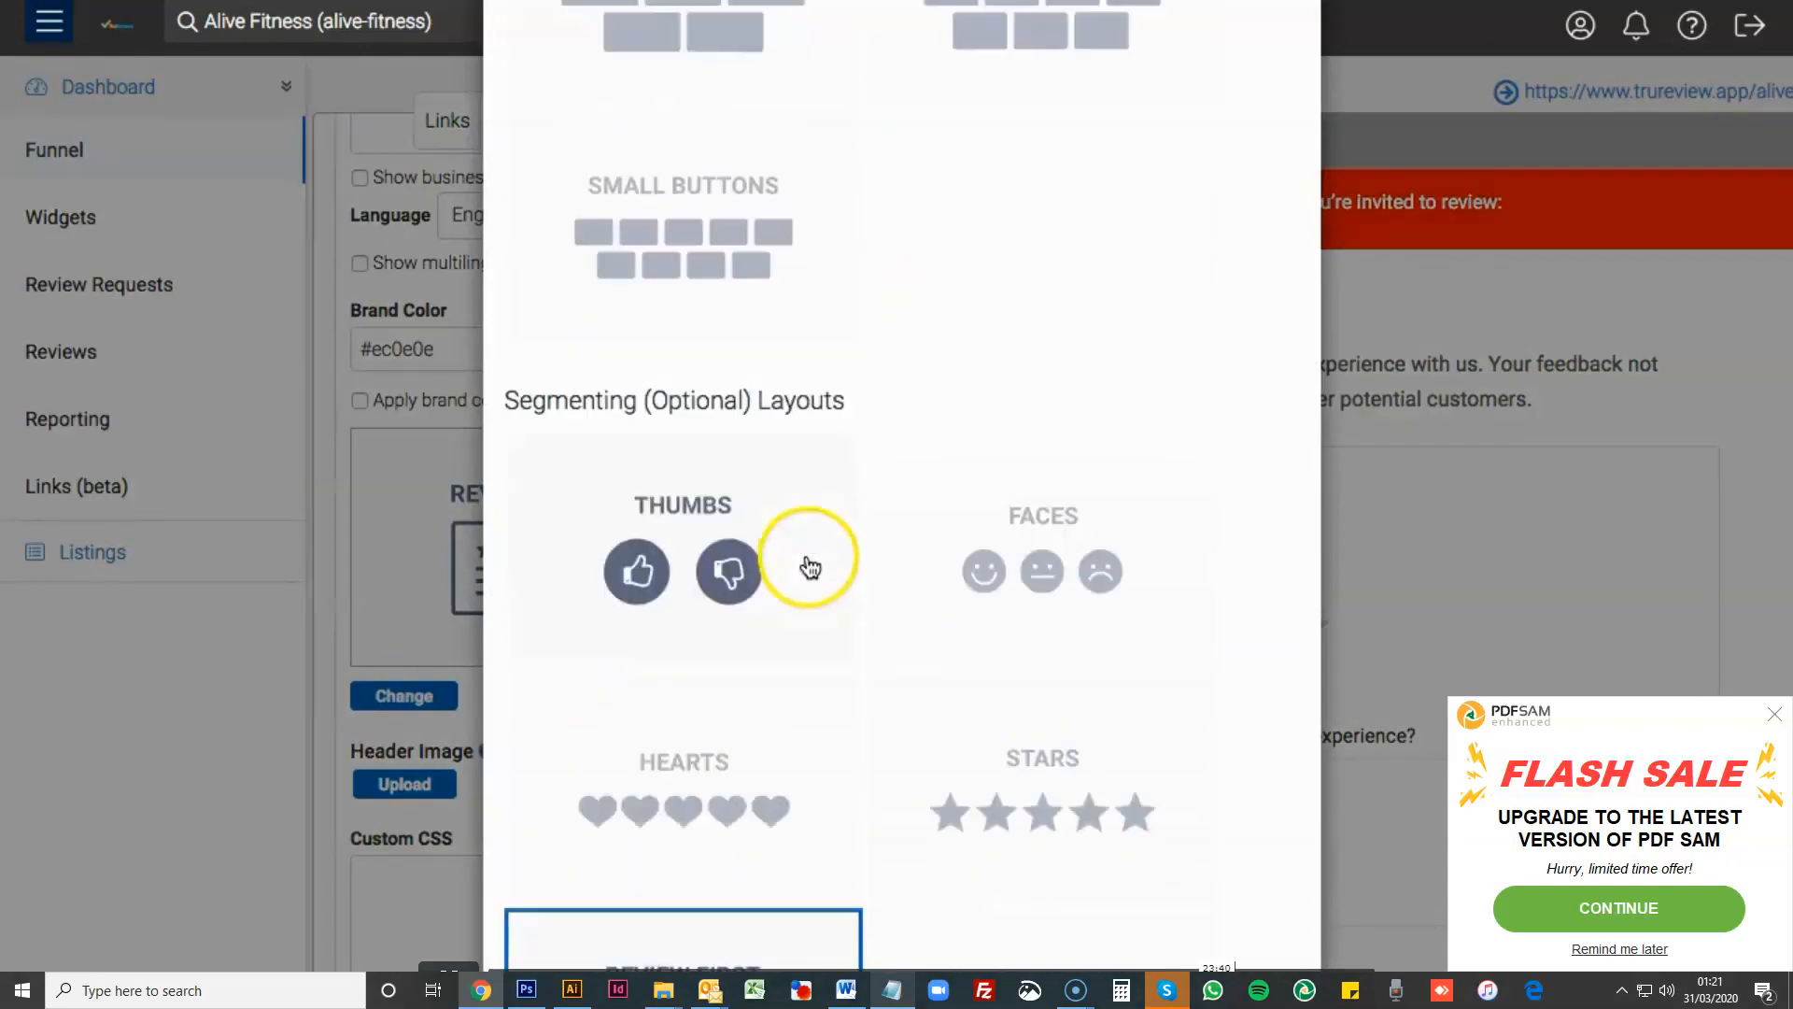
pyautogui.click(717, 661)
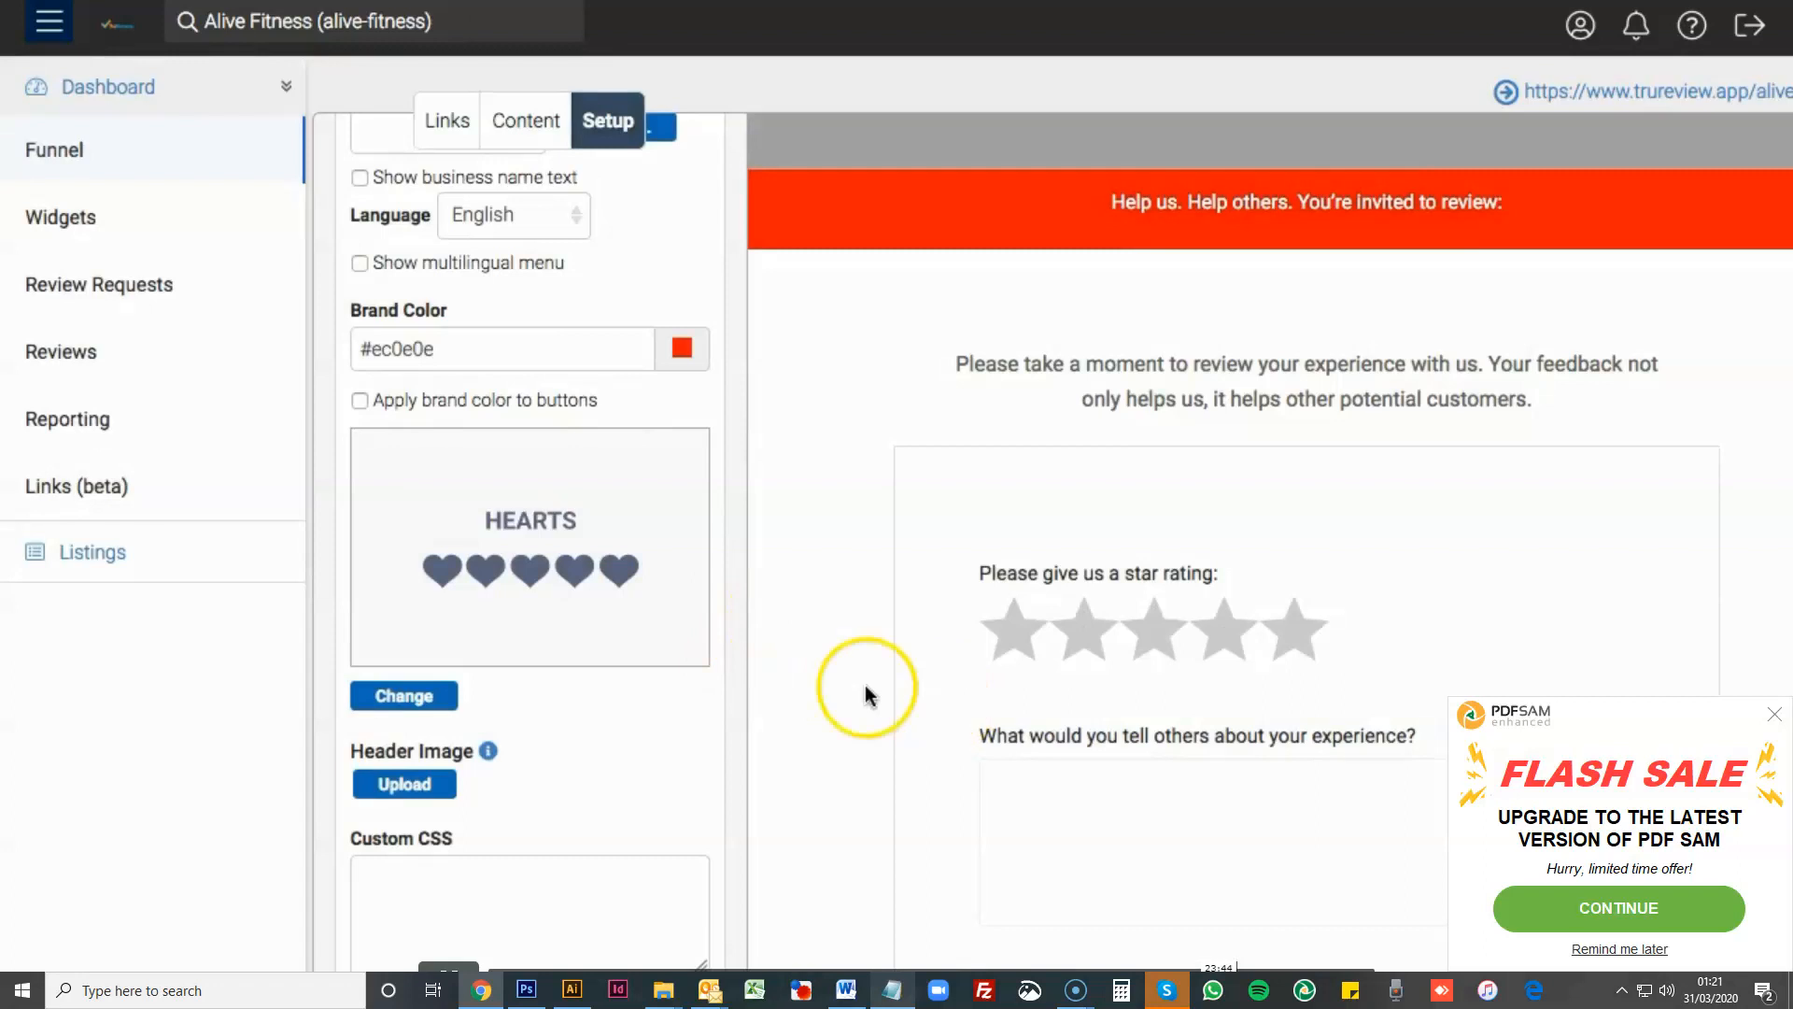
pyautogui.hotkey('ctrl', 'r')
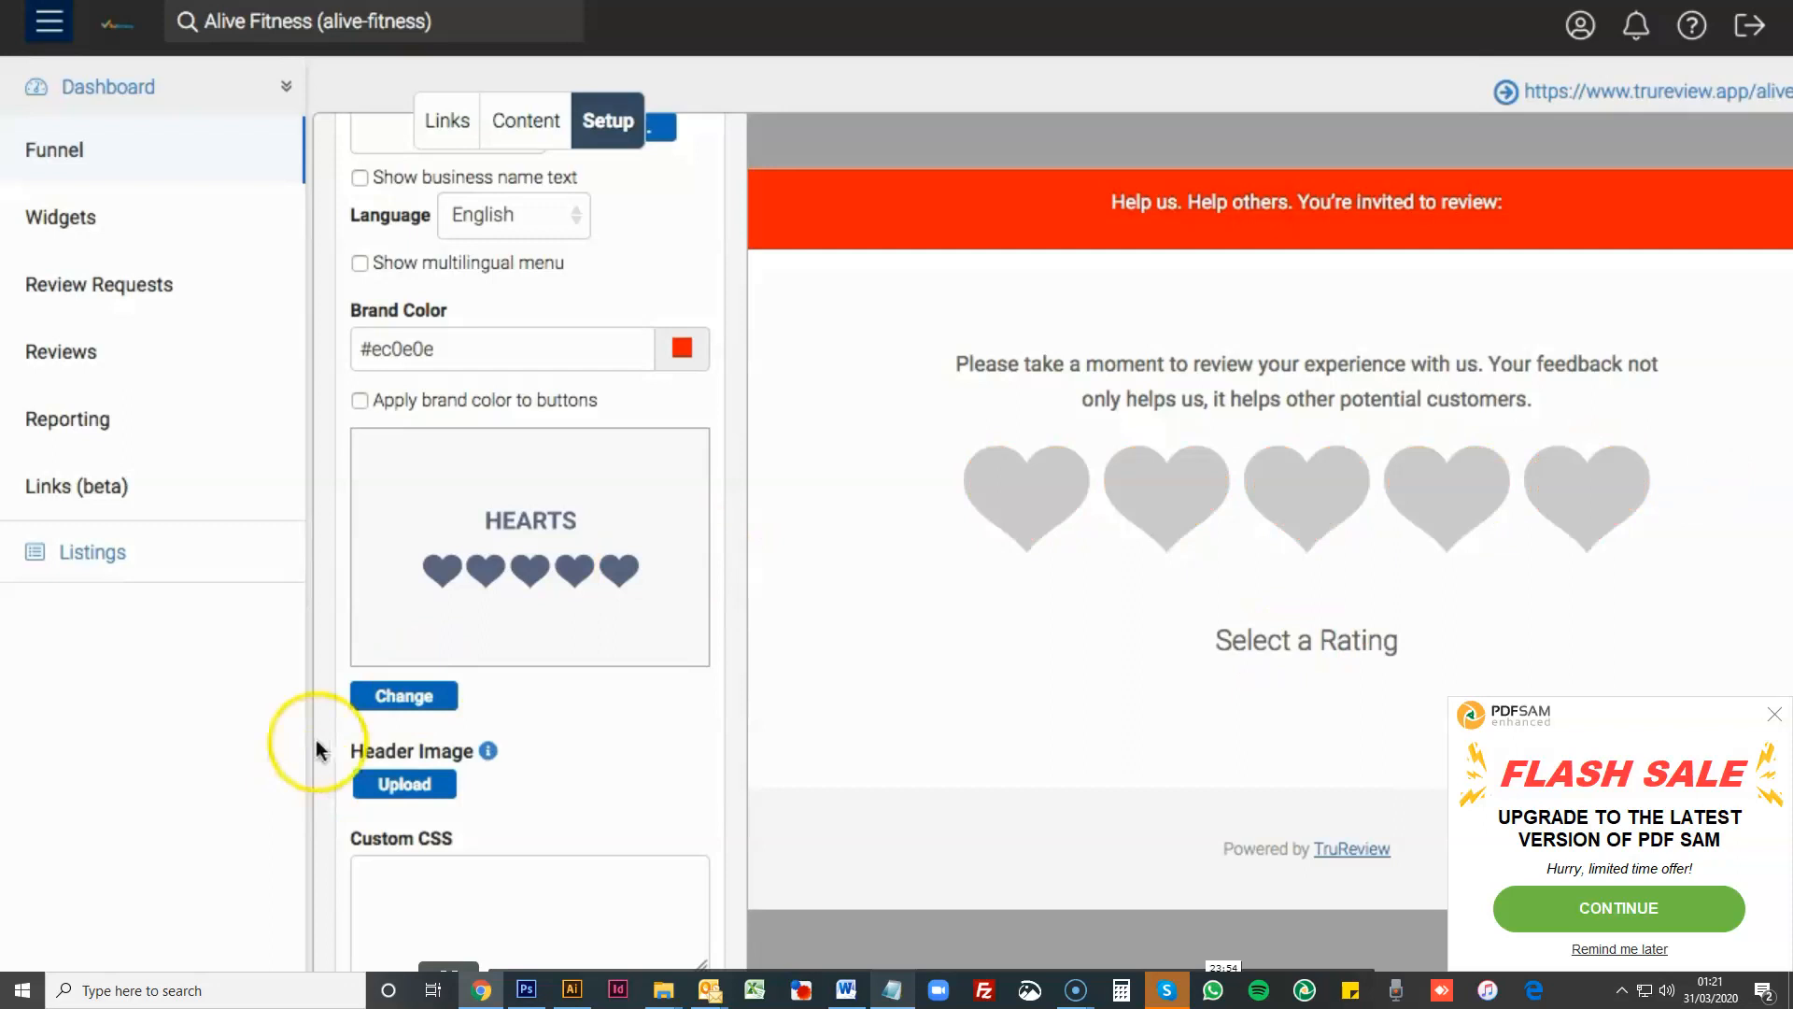
# - Change the page layout to Thumbs from the segmenting layouts
pyautogui.click(443, 707)
pyautogui.scroll(-4, 1242, 688)
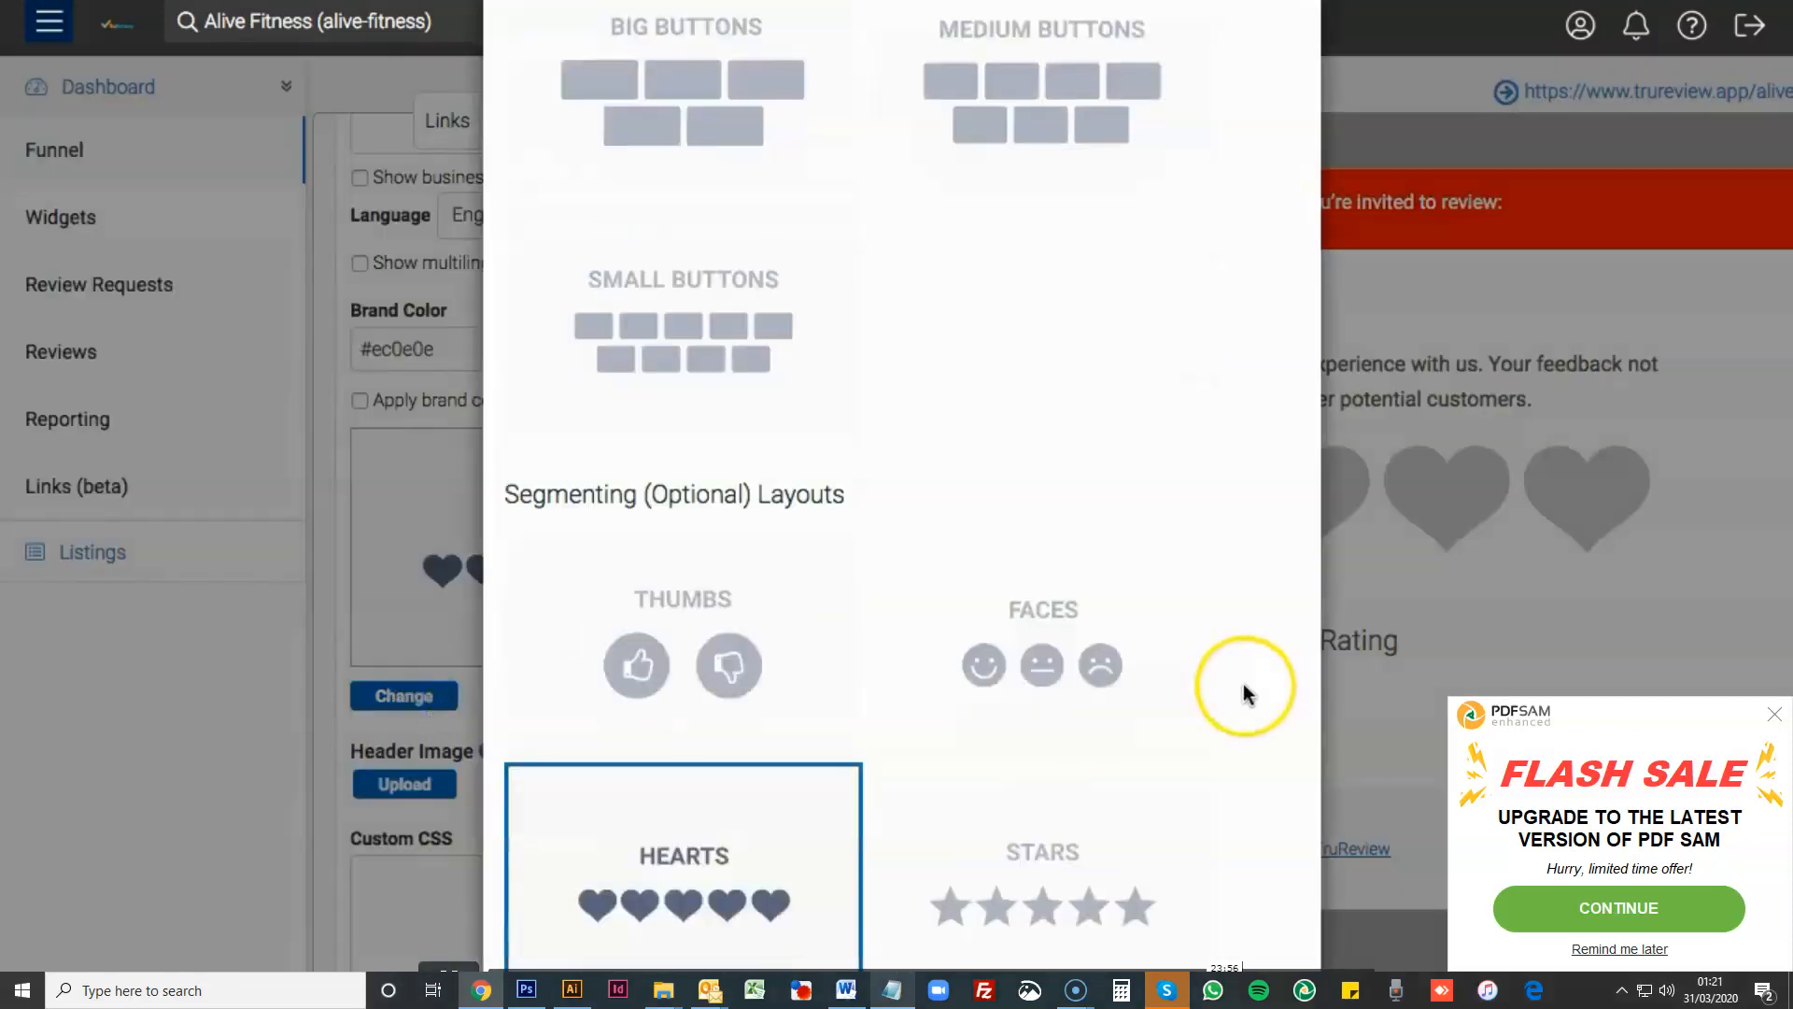
pyautogui.click(638, 587)
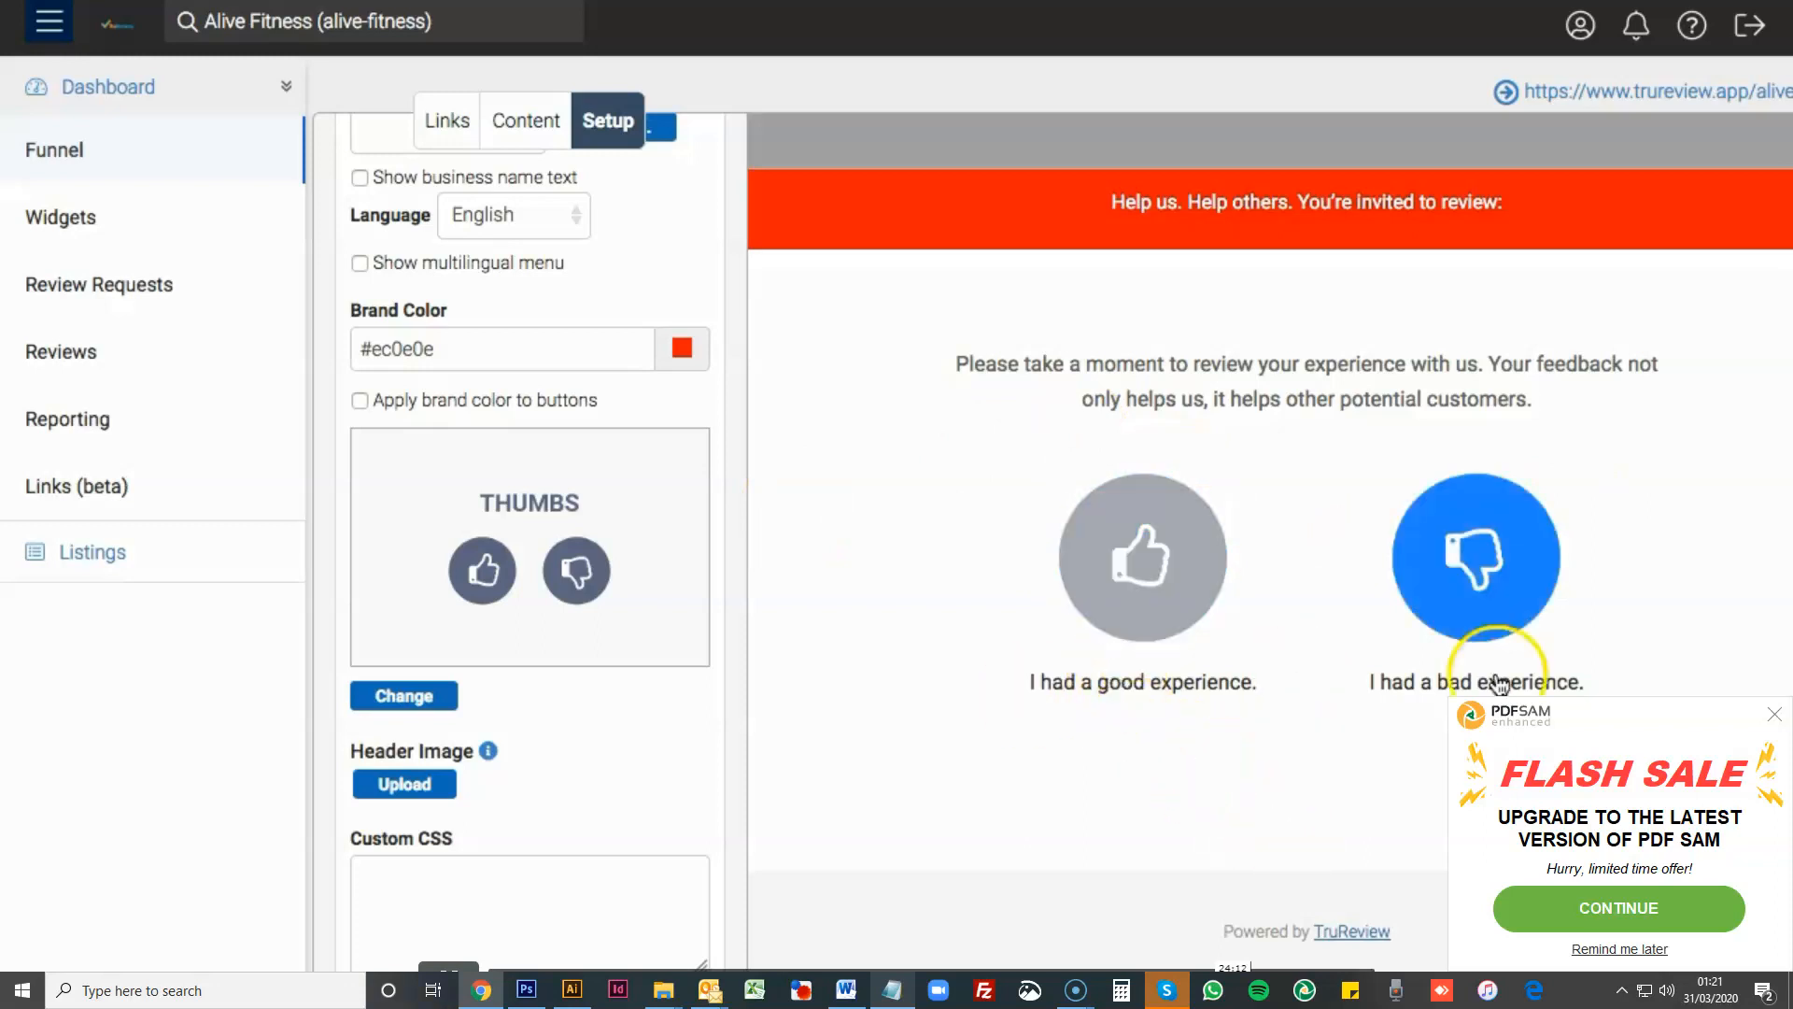
# - Set the interaction design threshold to Thumbs up to review and view the threshold options again
pyautogui.click(524, 121)
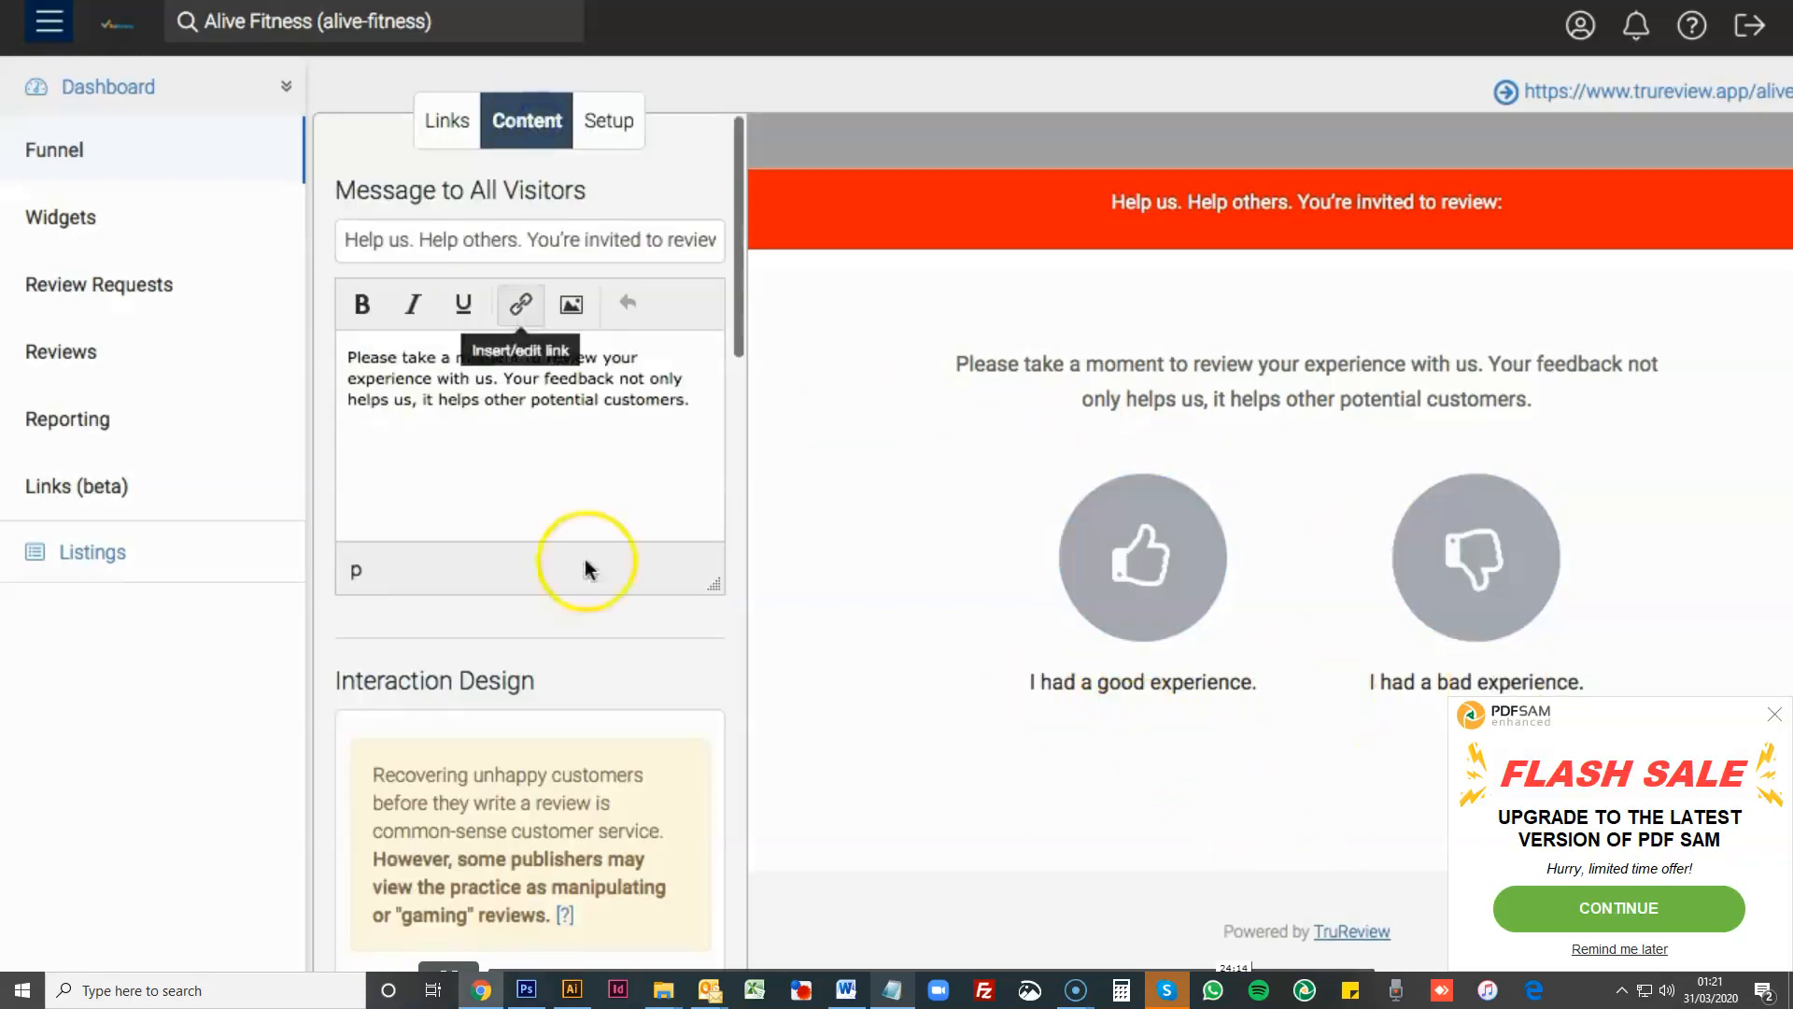
pyautogui.scroll(-6, 587, 567)
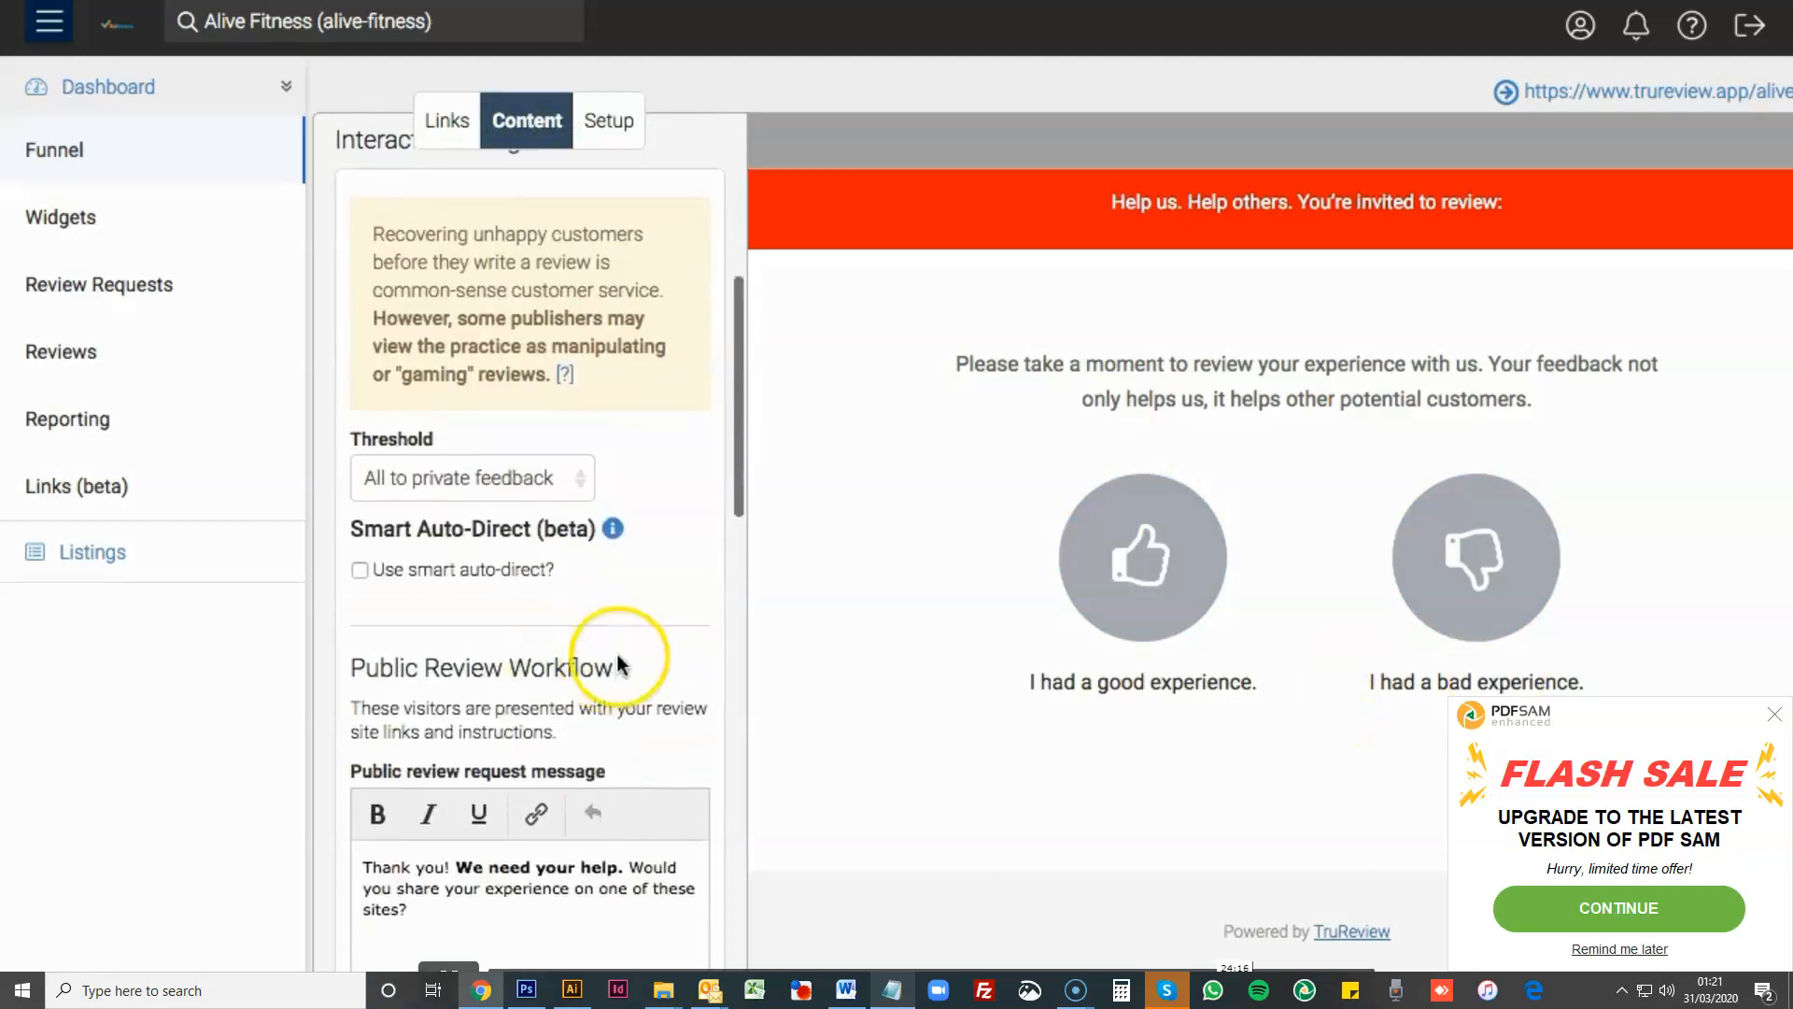
pyautogui.scroll(3, 618, 661)
pyautogui.click(545, 742)
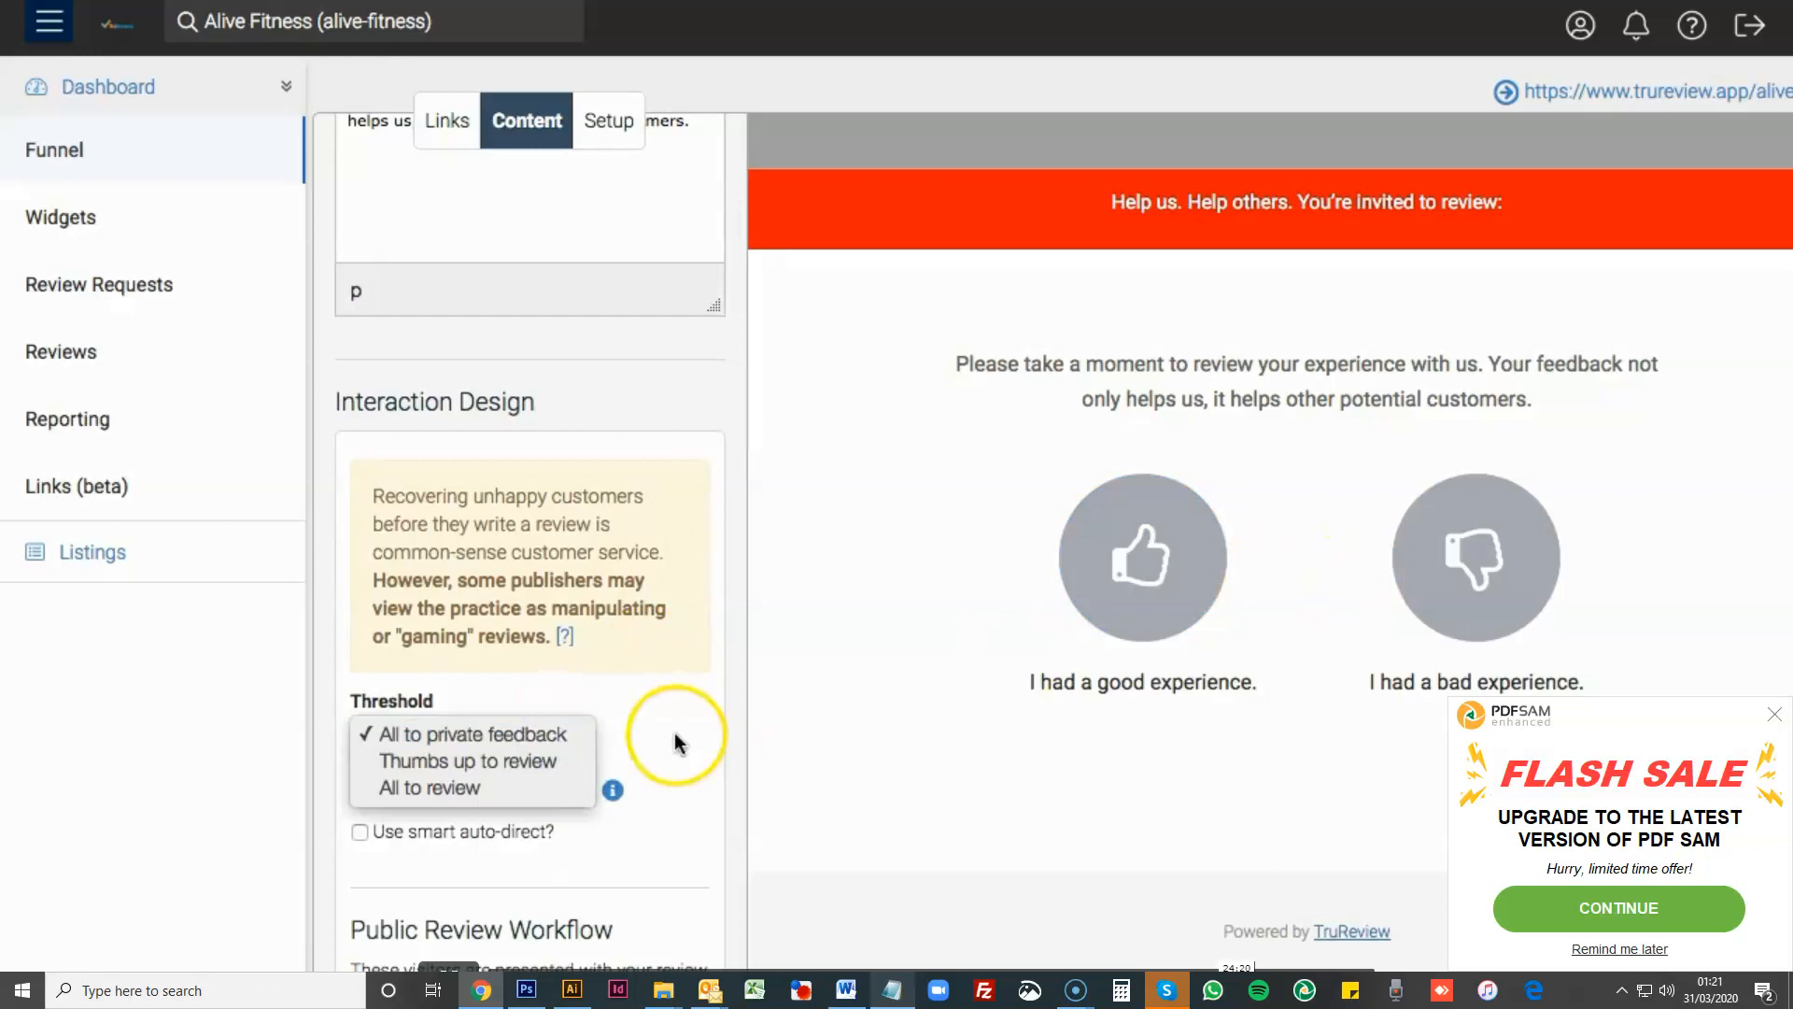
pyautogui.click(535, 764)
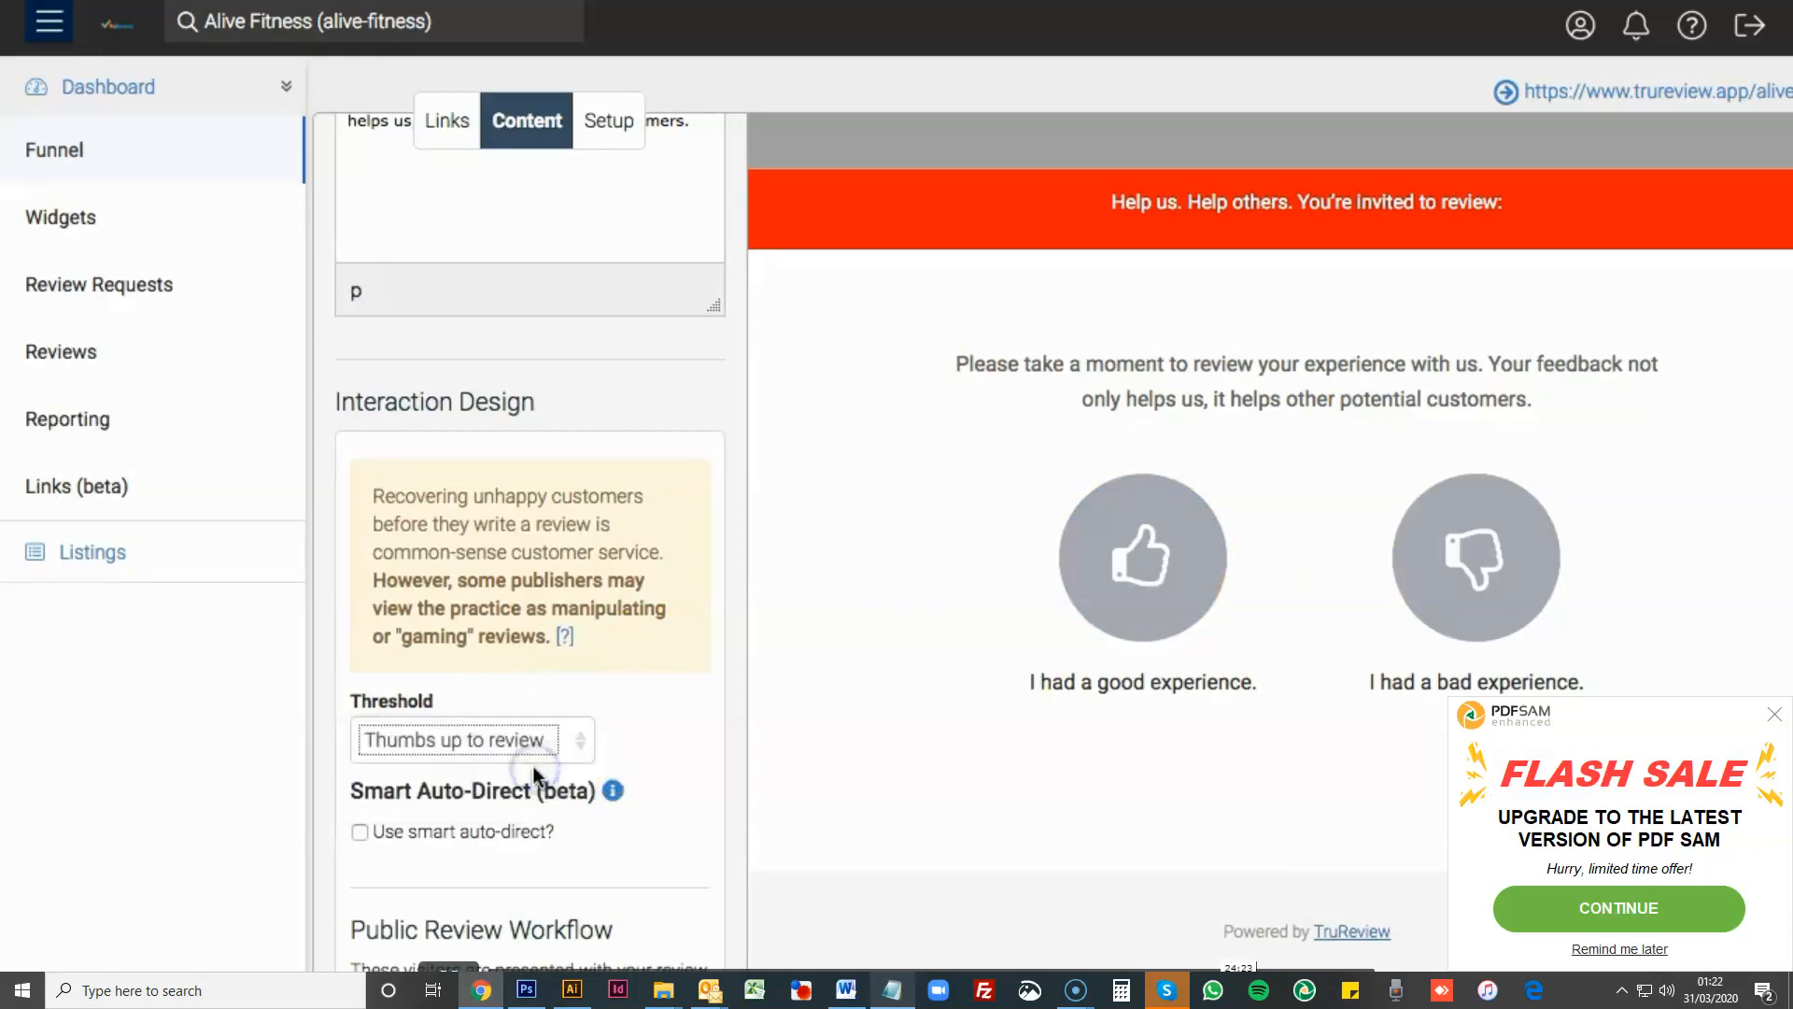
pyautogui.click(585, 744)
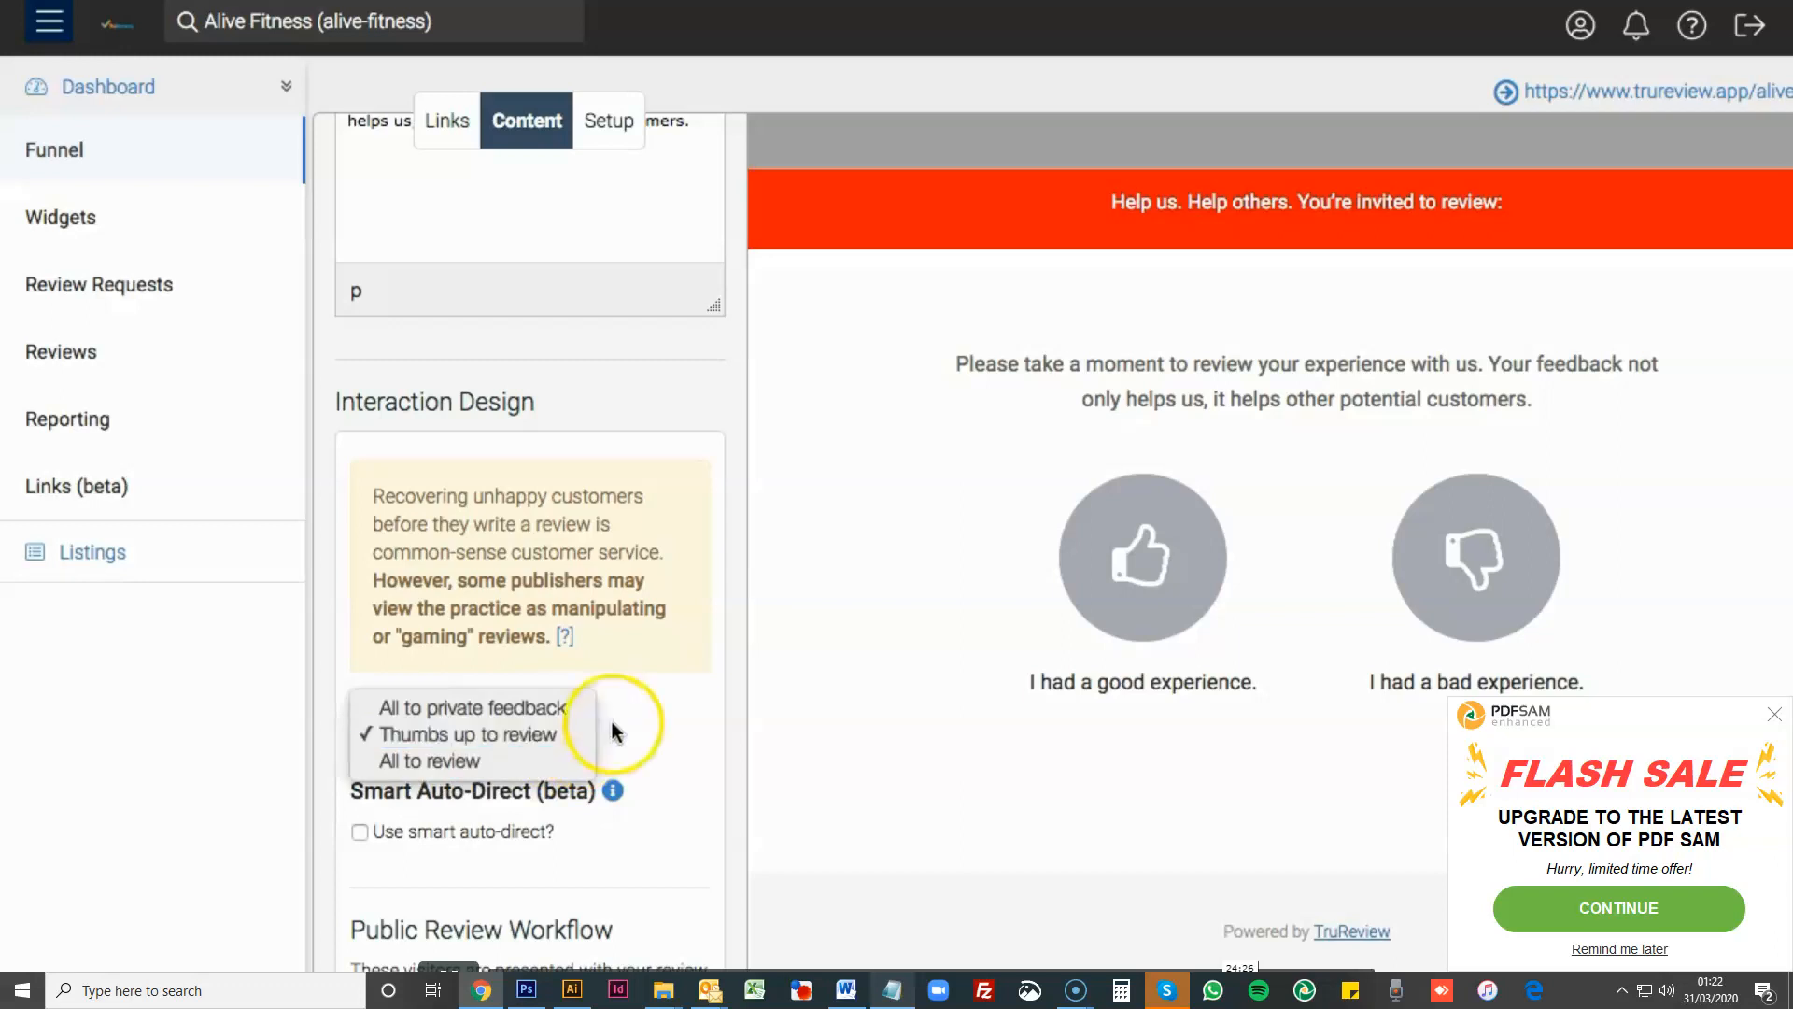
# - Test the bad-experience and good-experience responses in the Thumbs preview, closing each resulting form
pyautogui.click(618, 730)
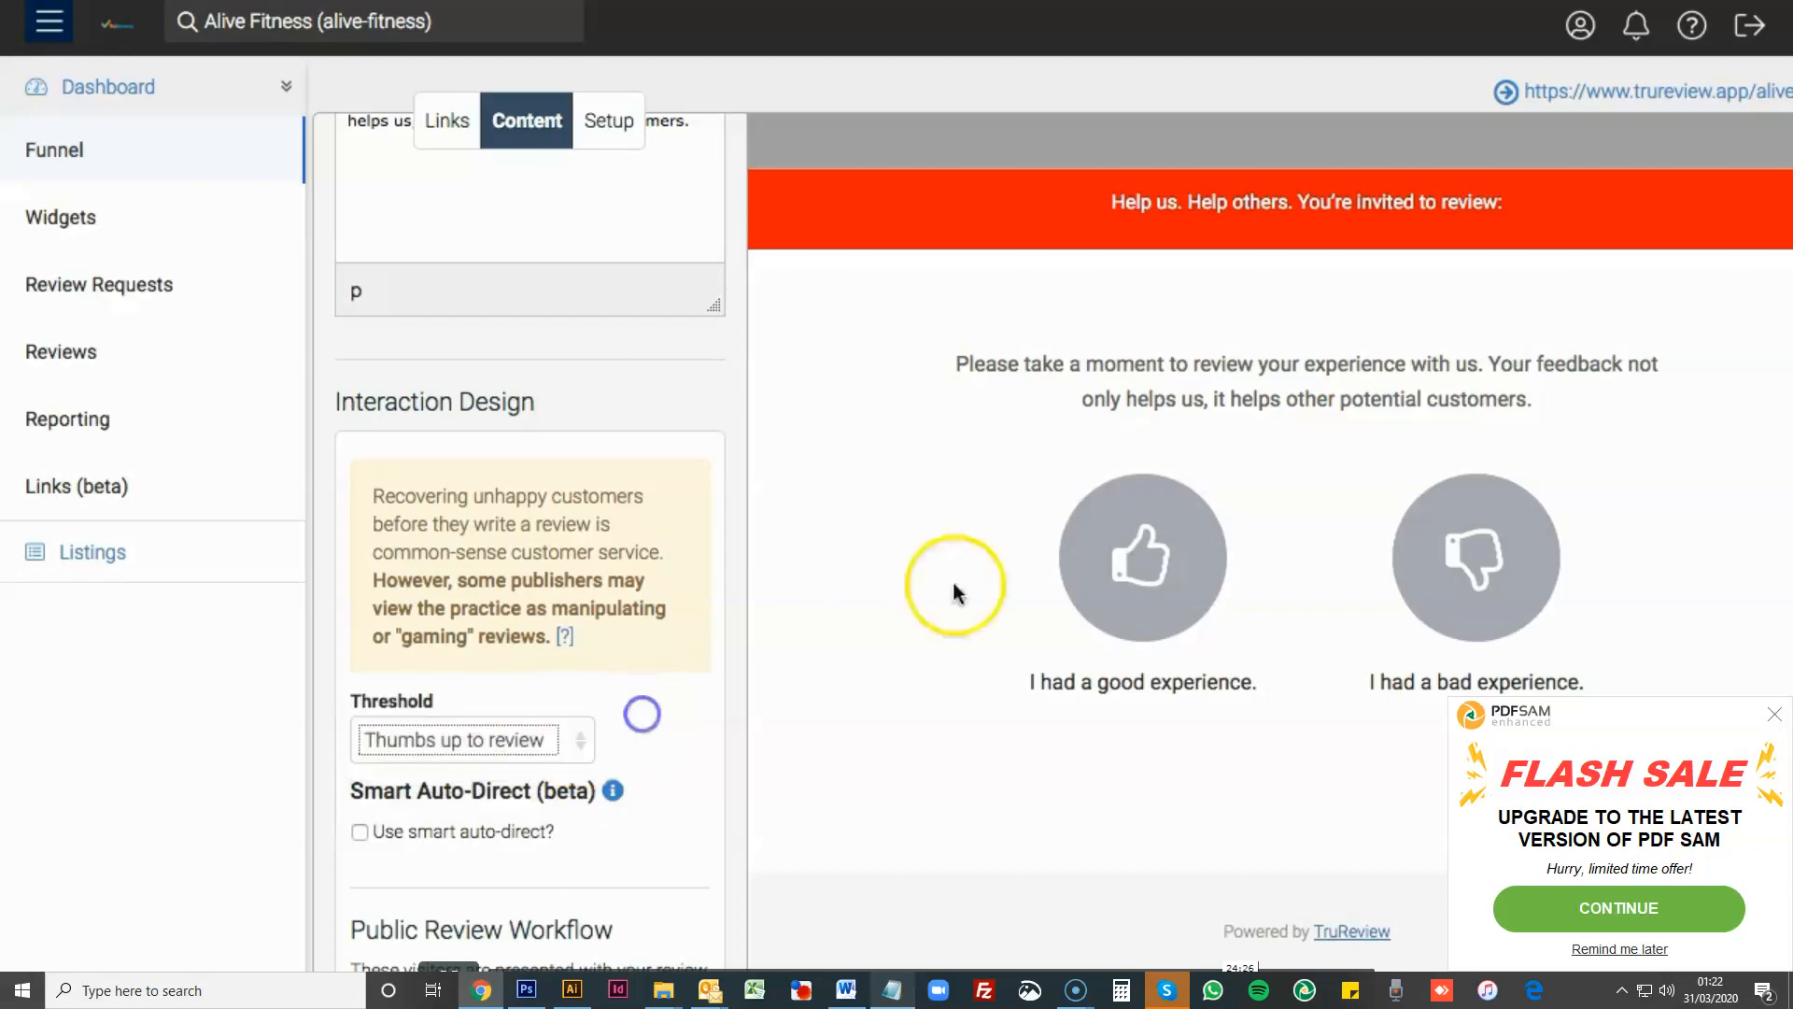
pyautogui.click(1481, 573)
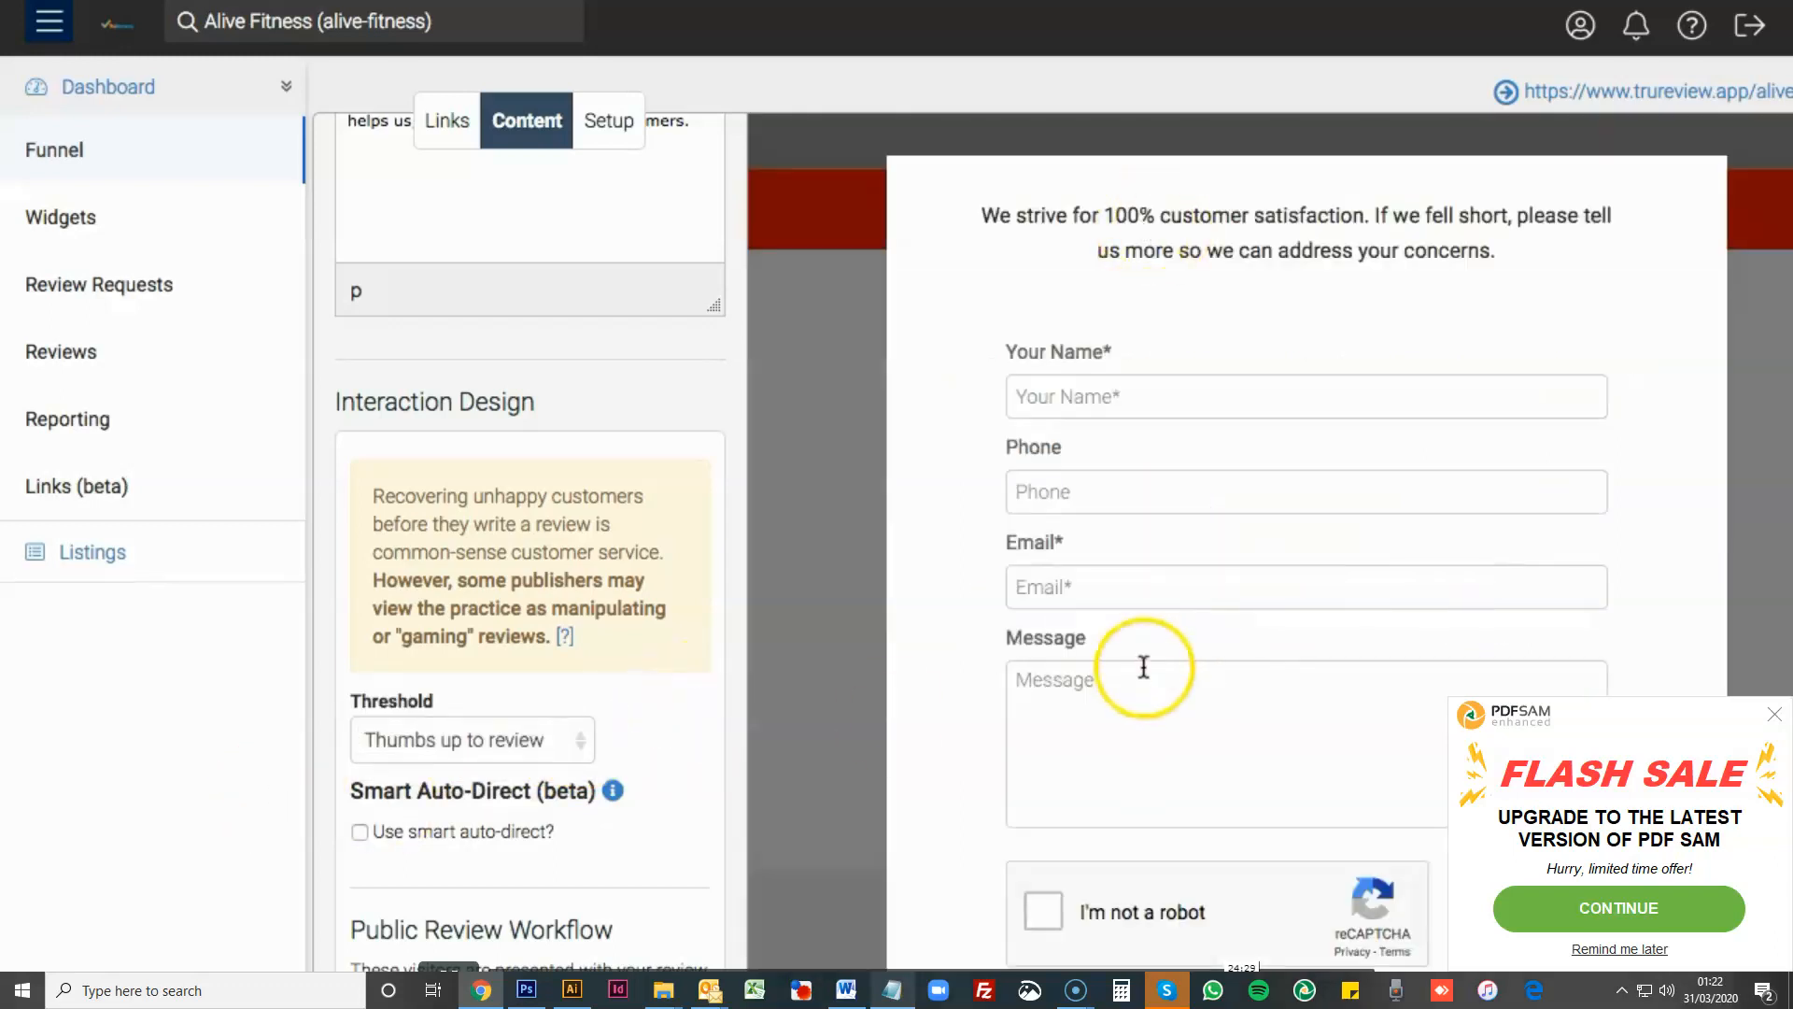
pyautogui.click(799, 735)
pyautogui.click(1097, 579)
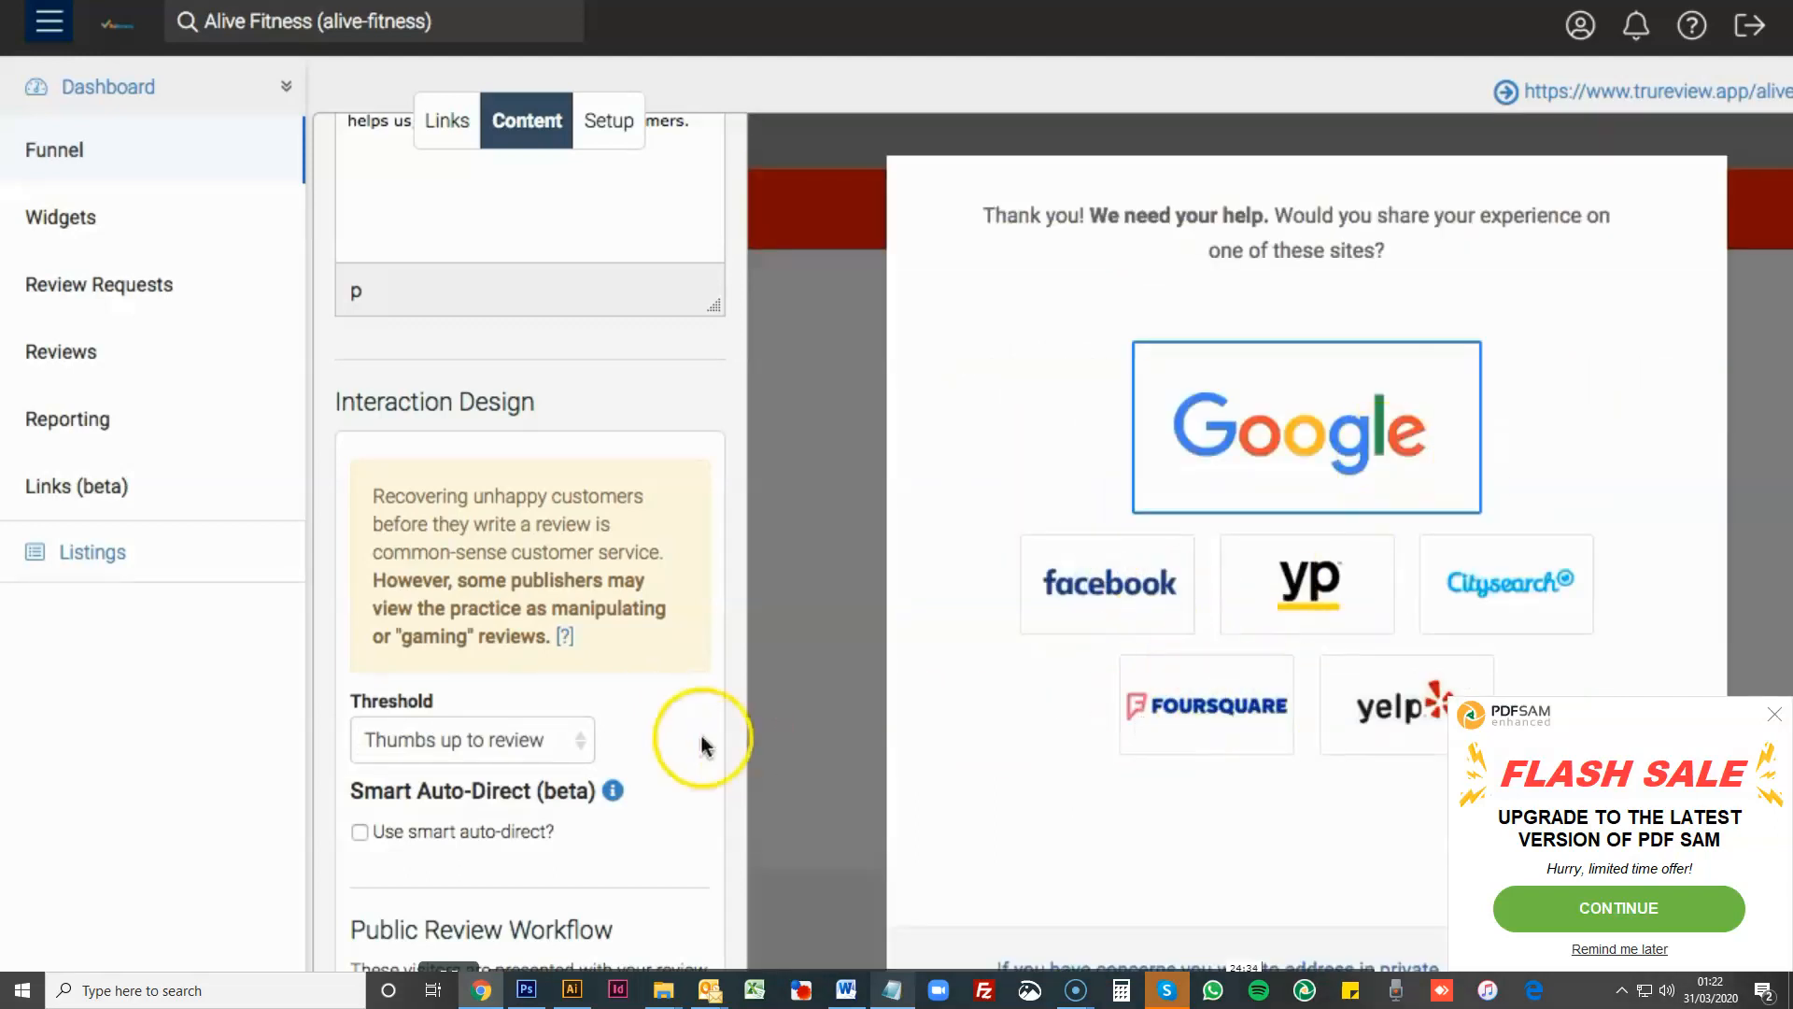
pyautogui.click(761, 681)
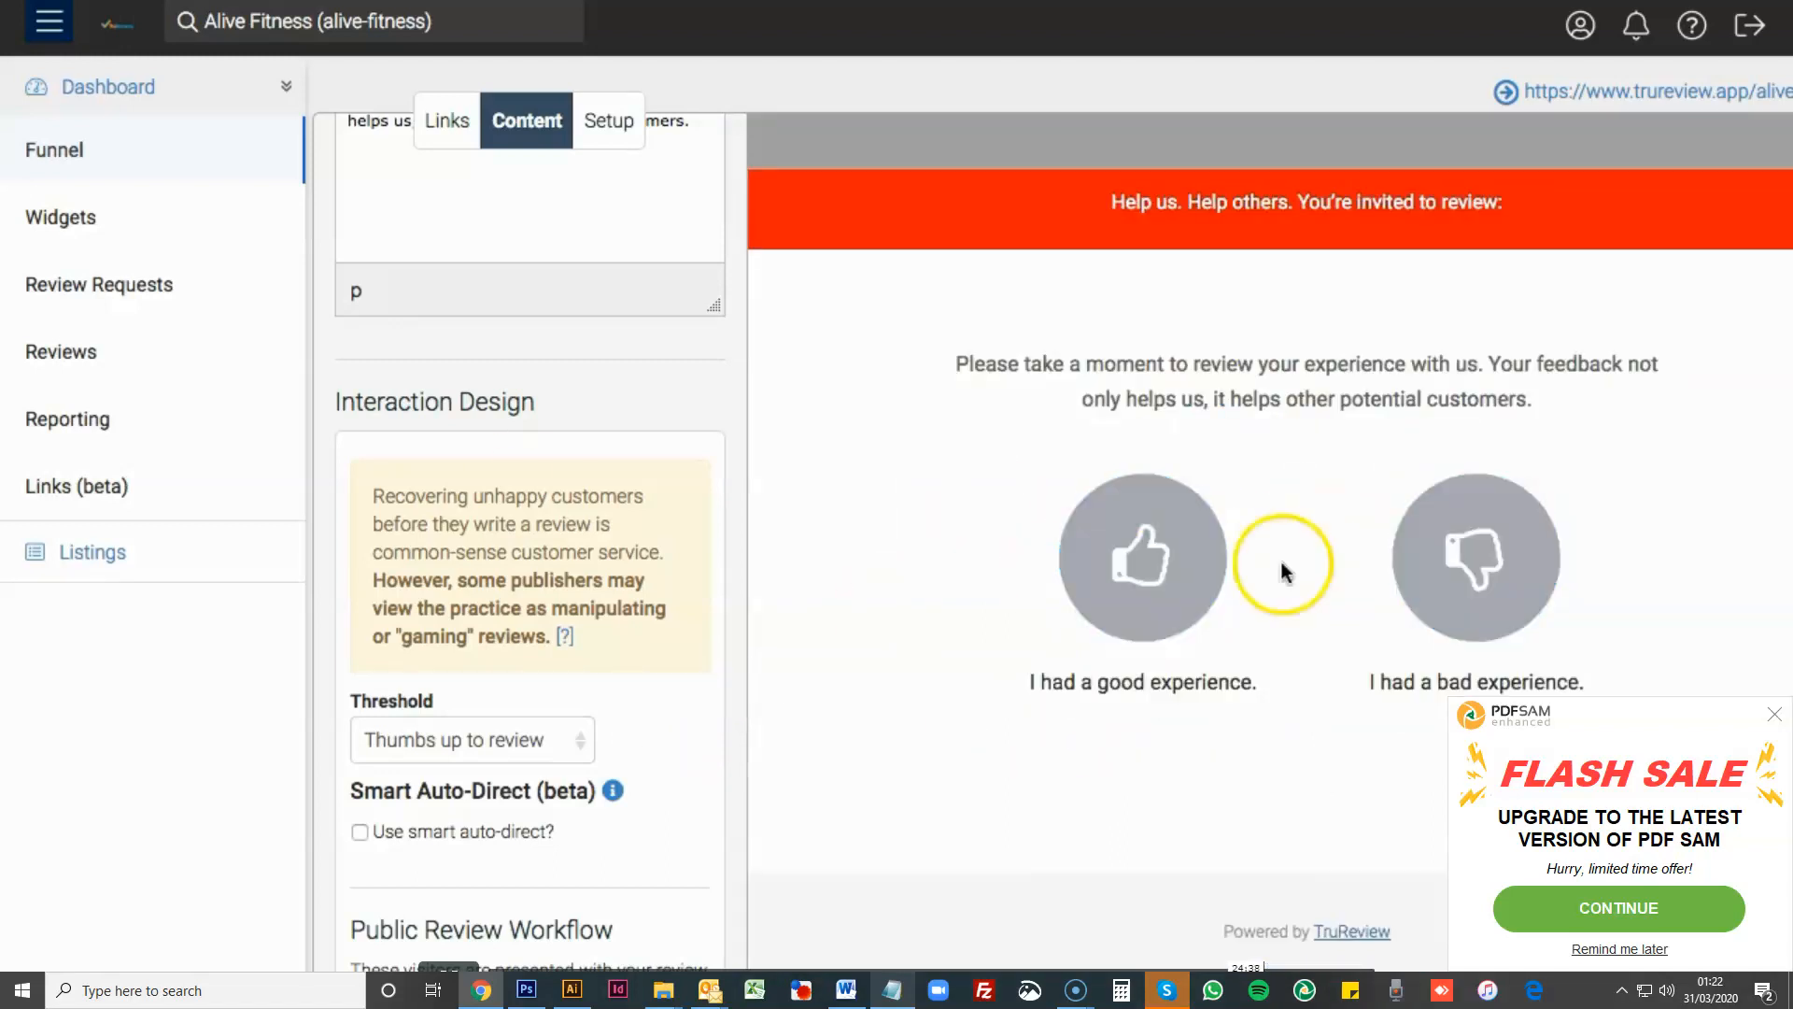
# - Change the page layout from Thumbs to Stars
pyautogui.click(616, 131)
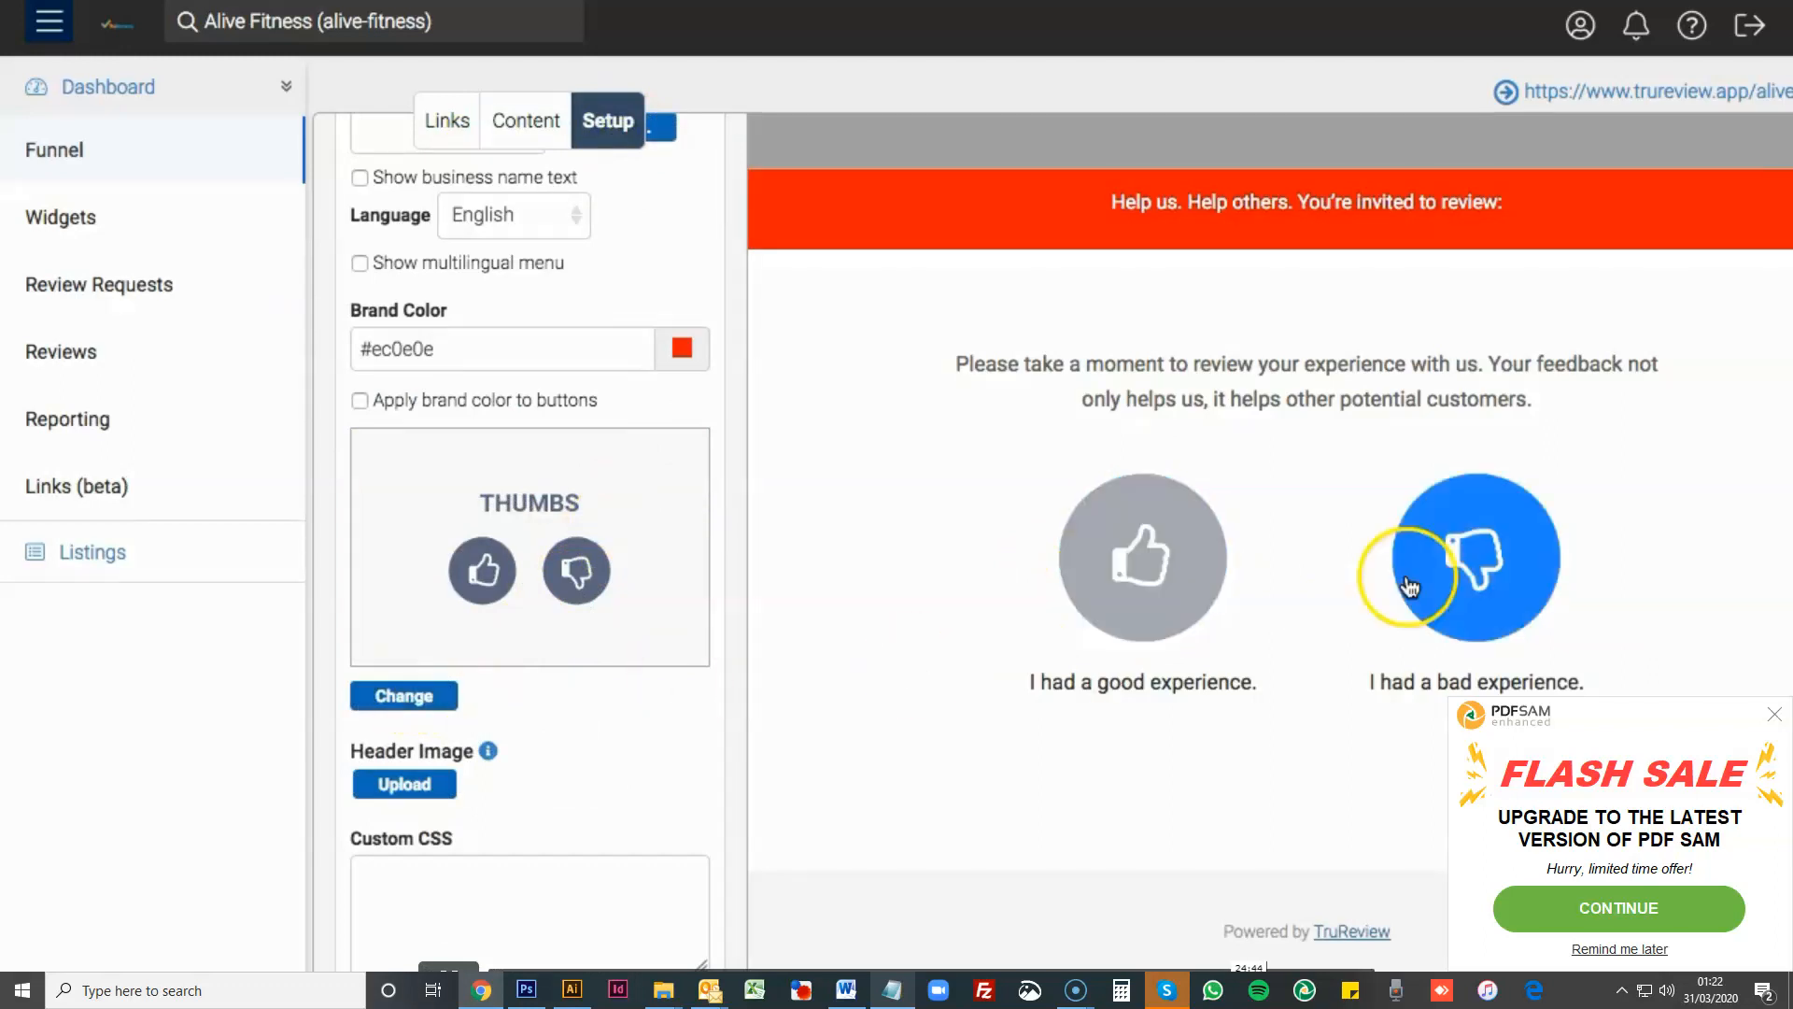
pyautogui.click(361, 695)
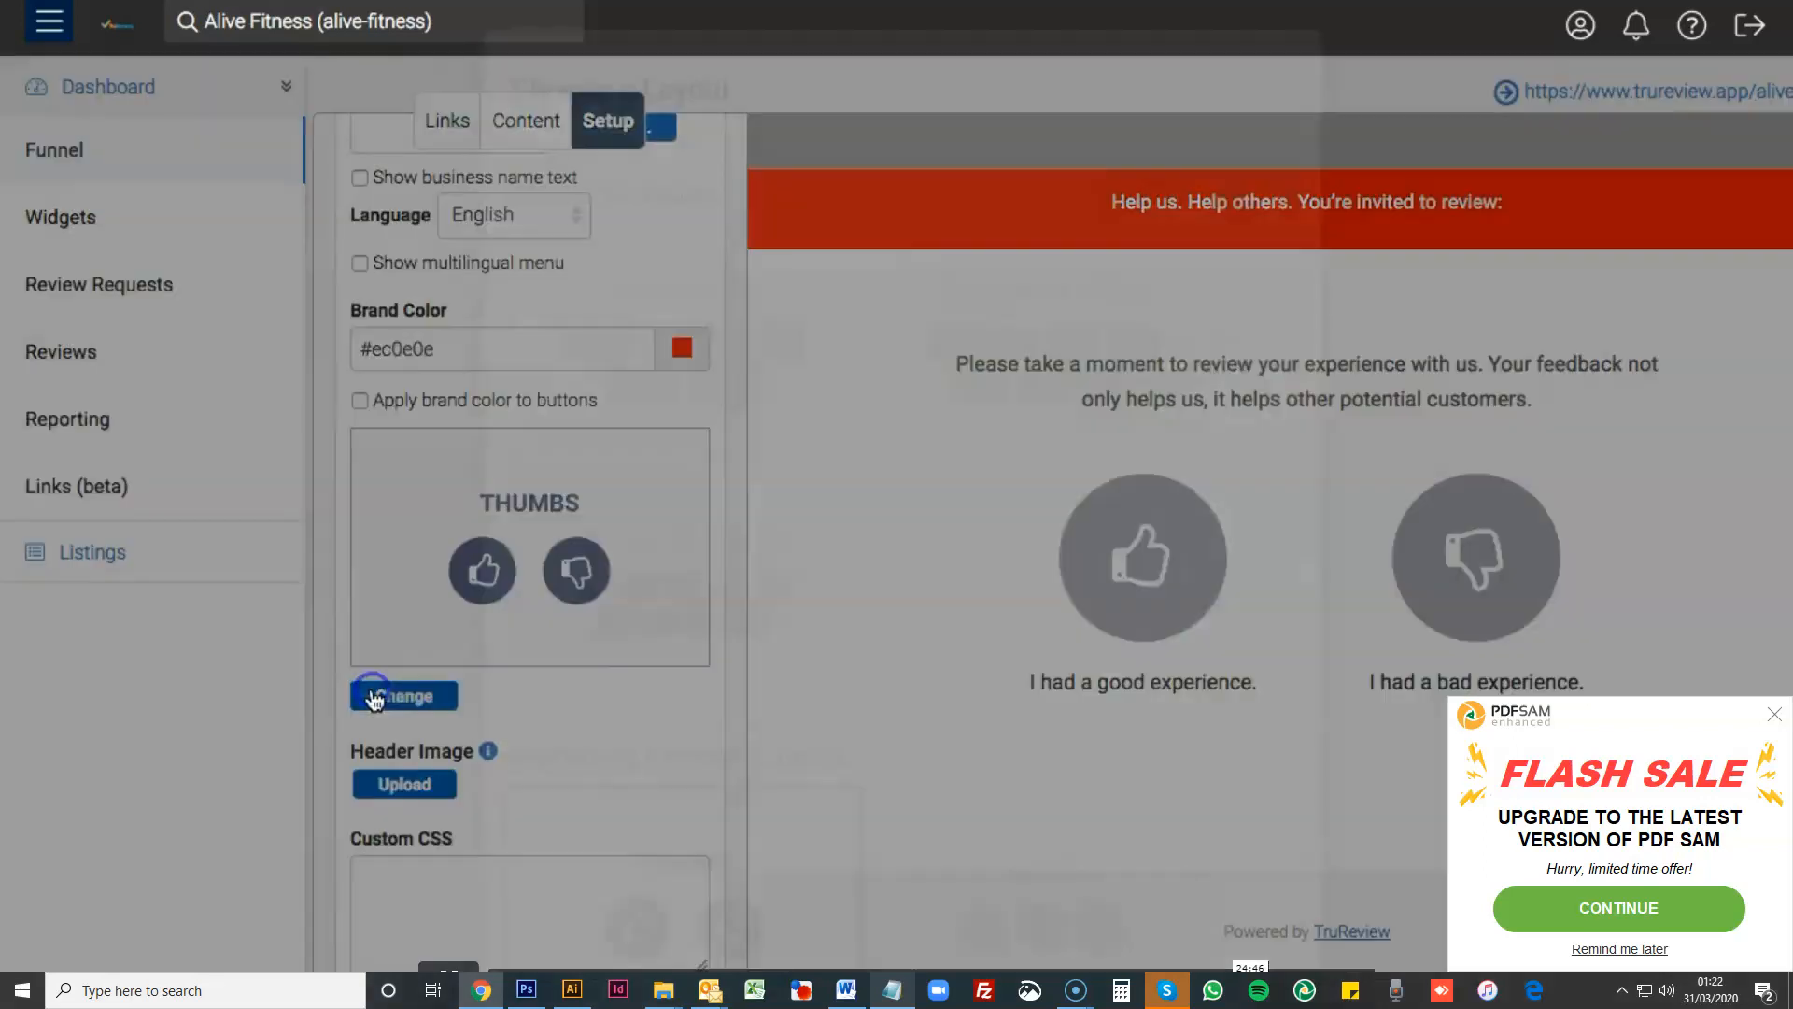
pyautogui.scroll(-5, 948, 572)
pyautogui.click(1028, 716)
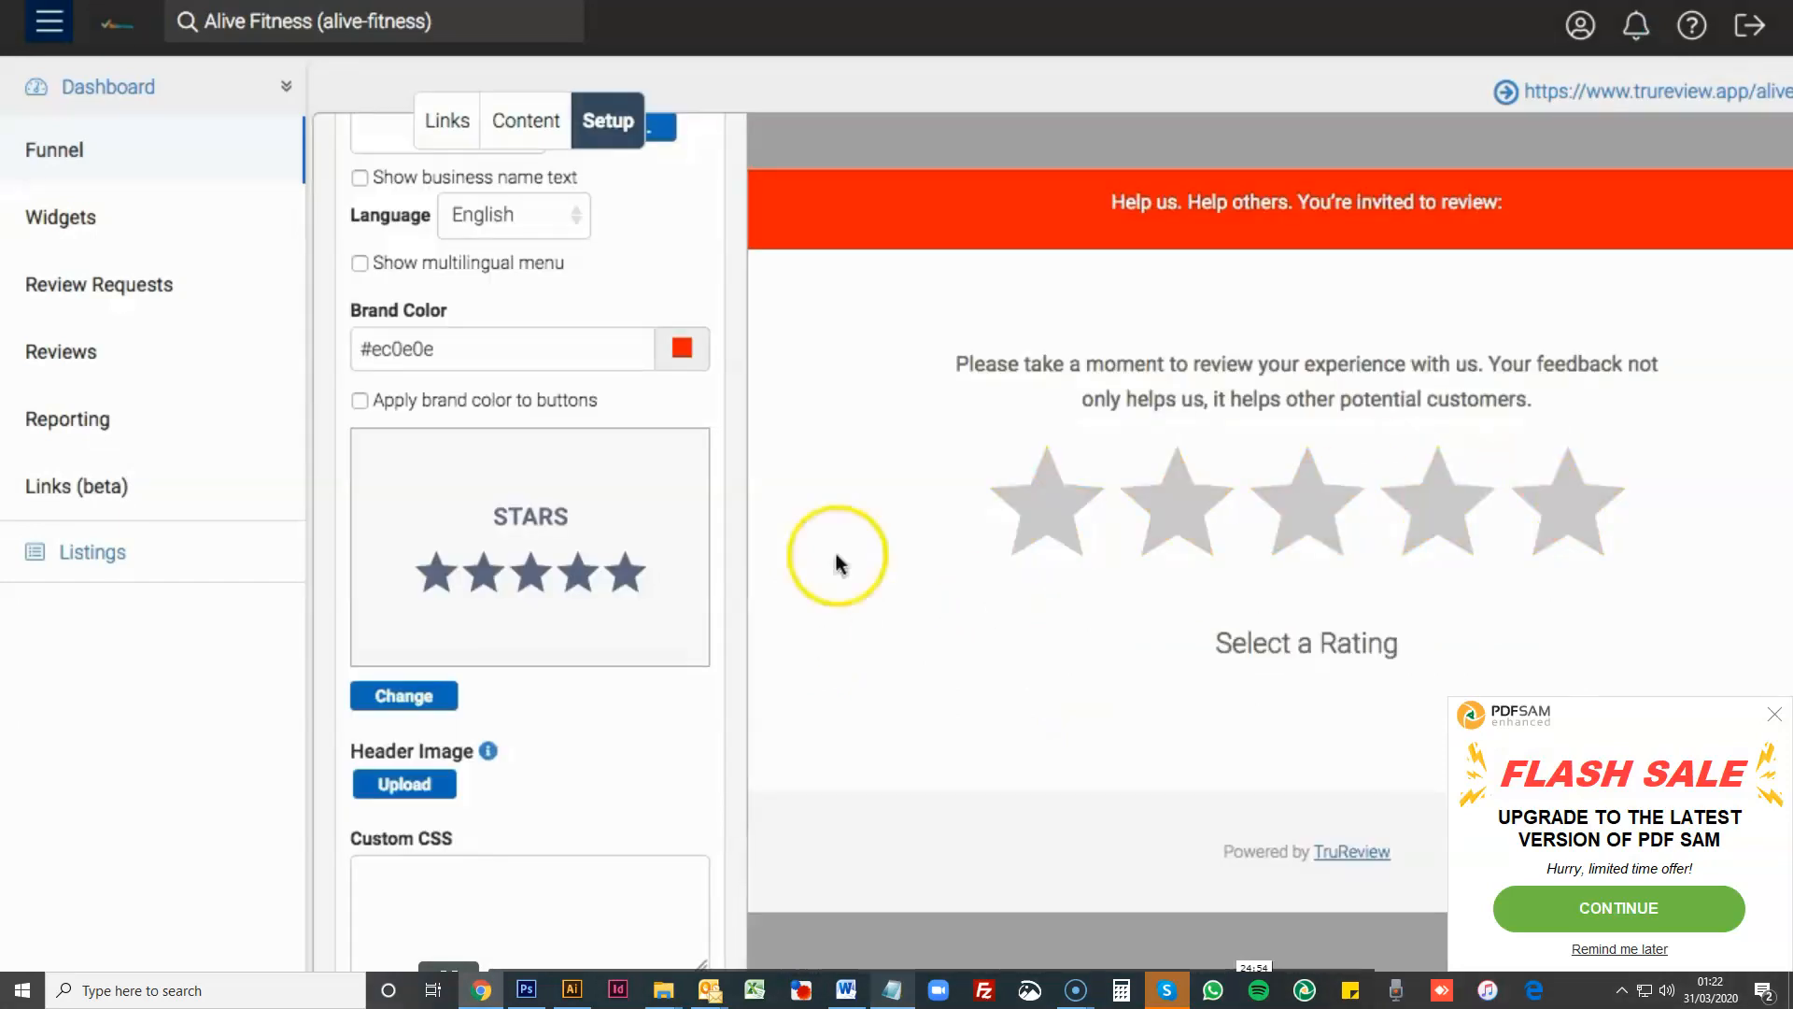
# - Set the interaction design threshold to 4 stars or more to review
pyautogui.click(525, 140)
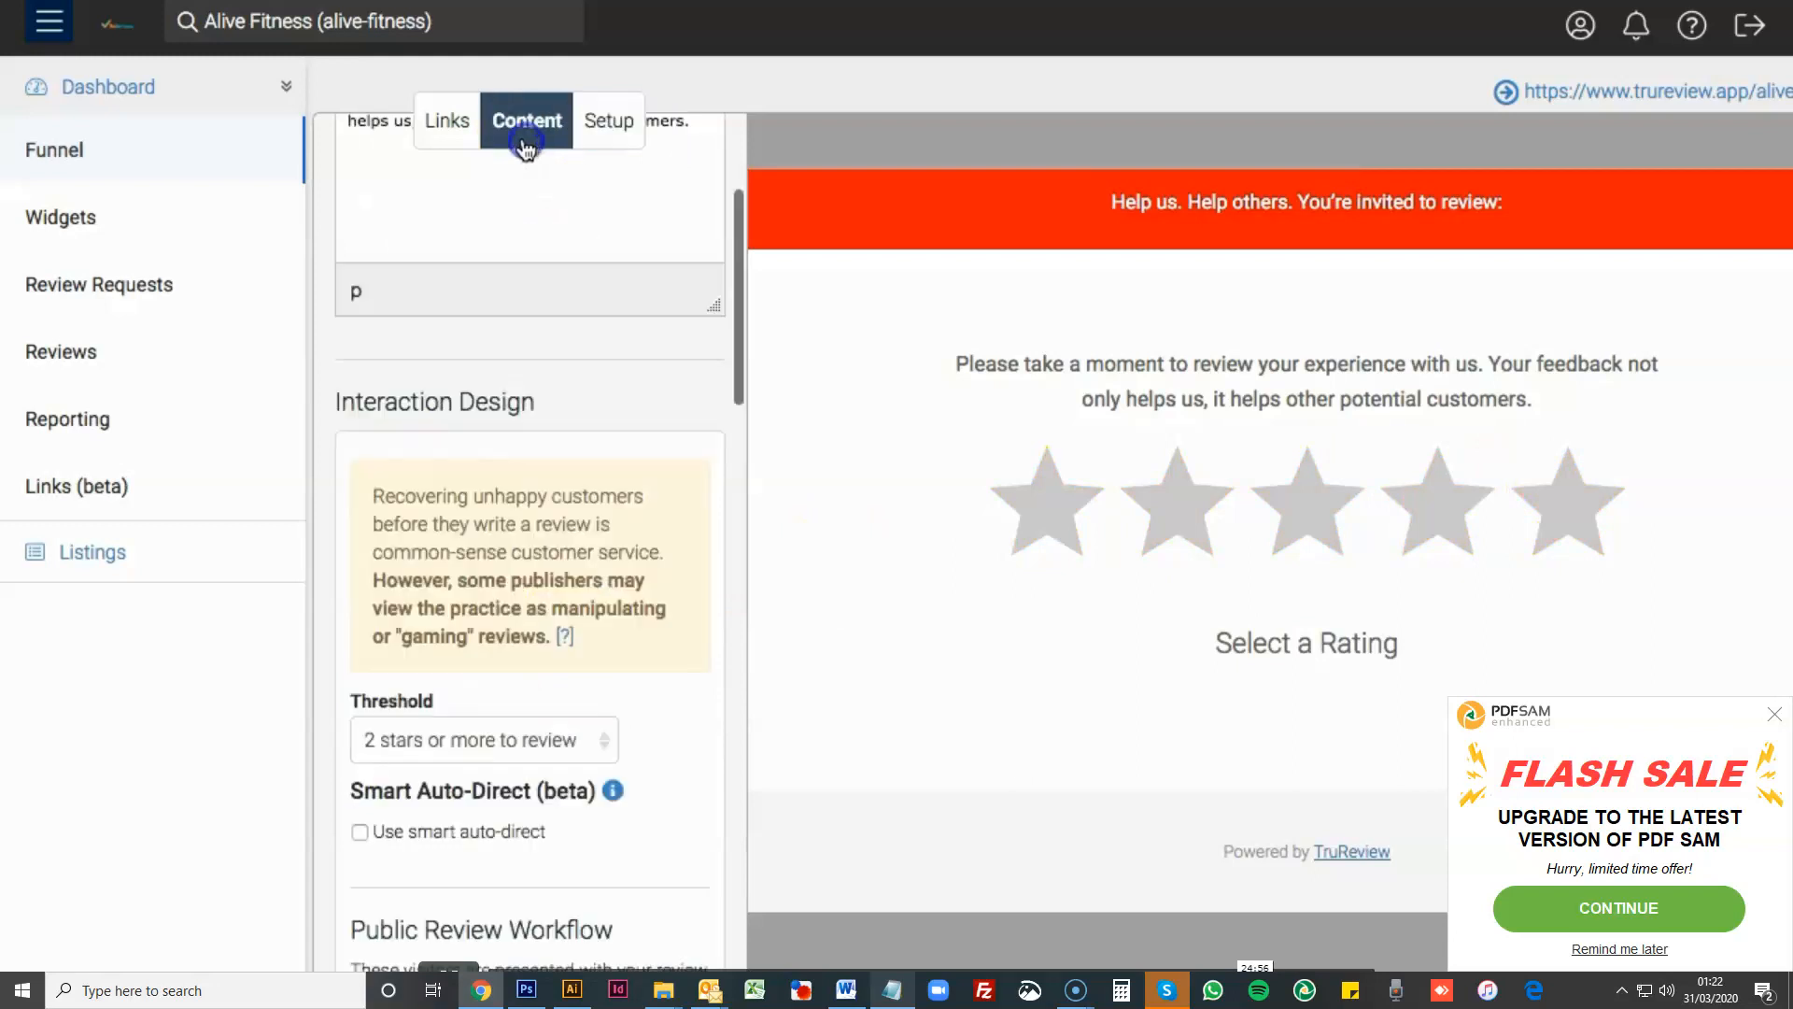
pyautogui.click(519, 737)
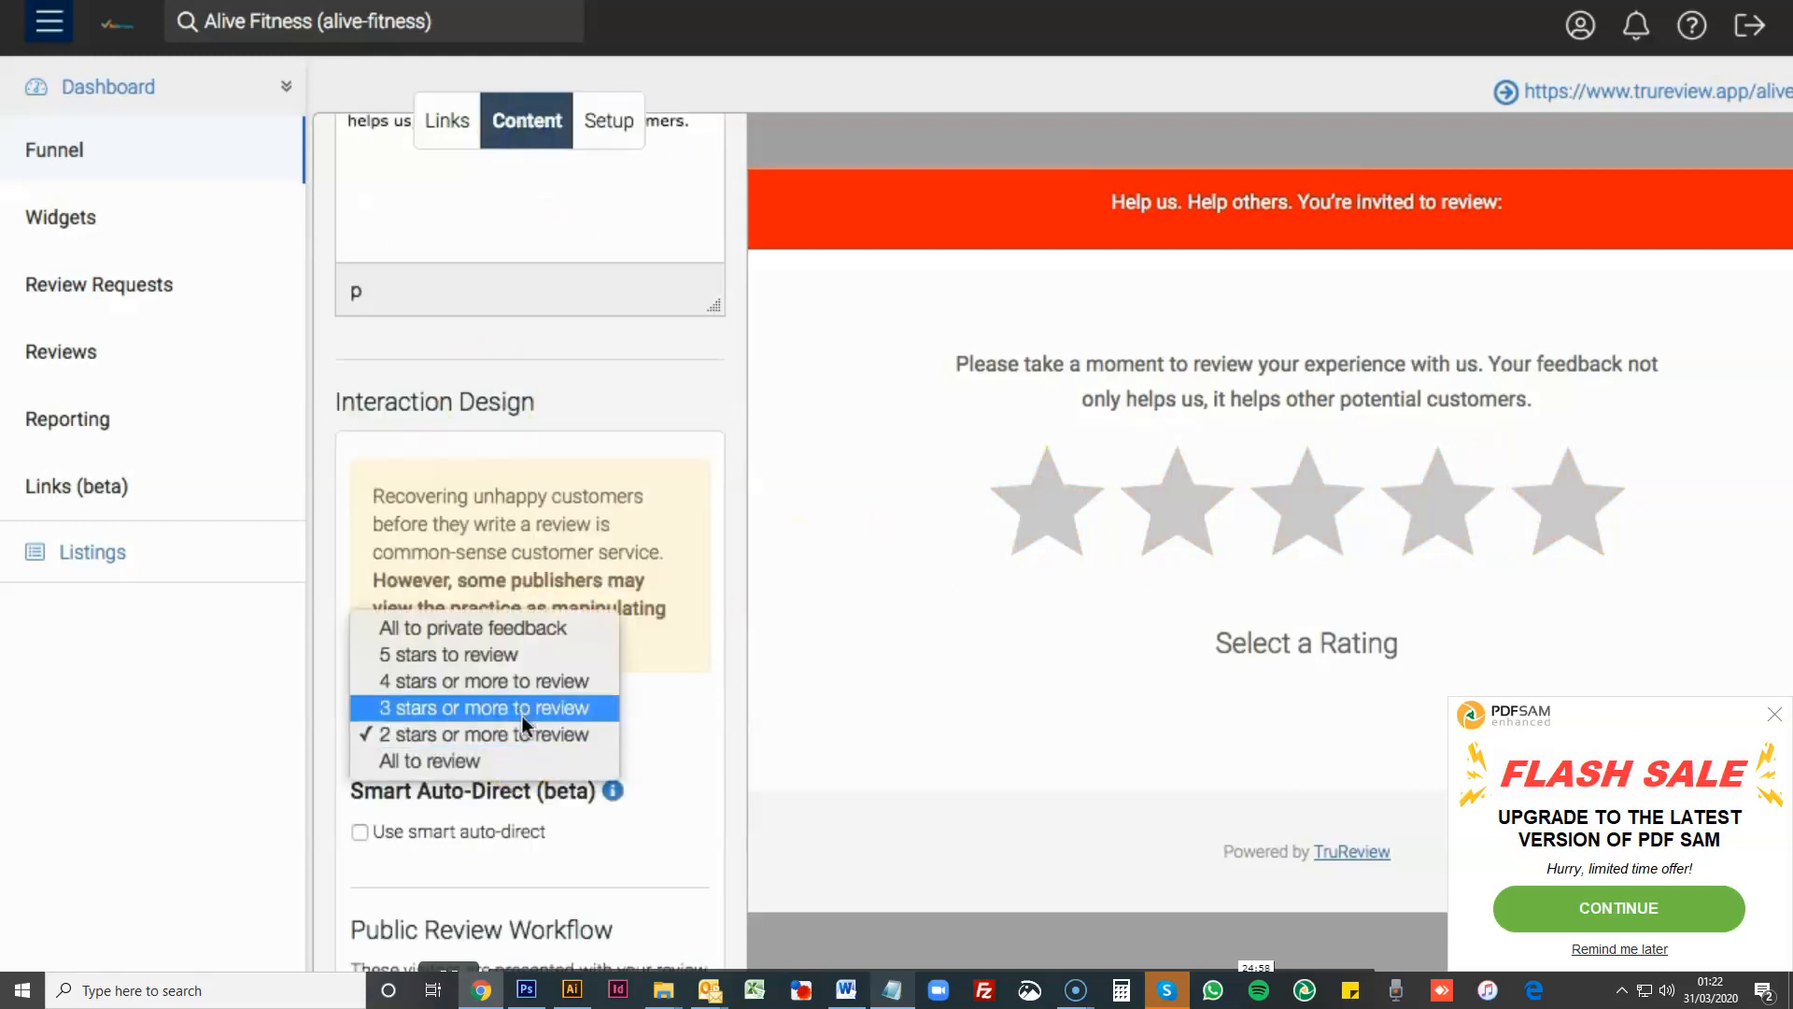
pyautogui.click(519, 681)
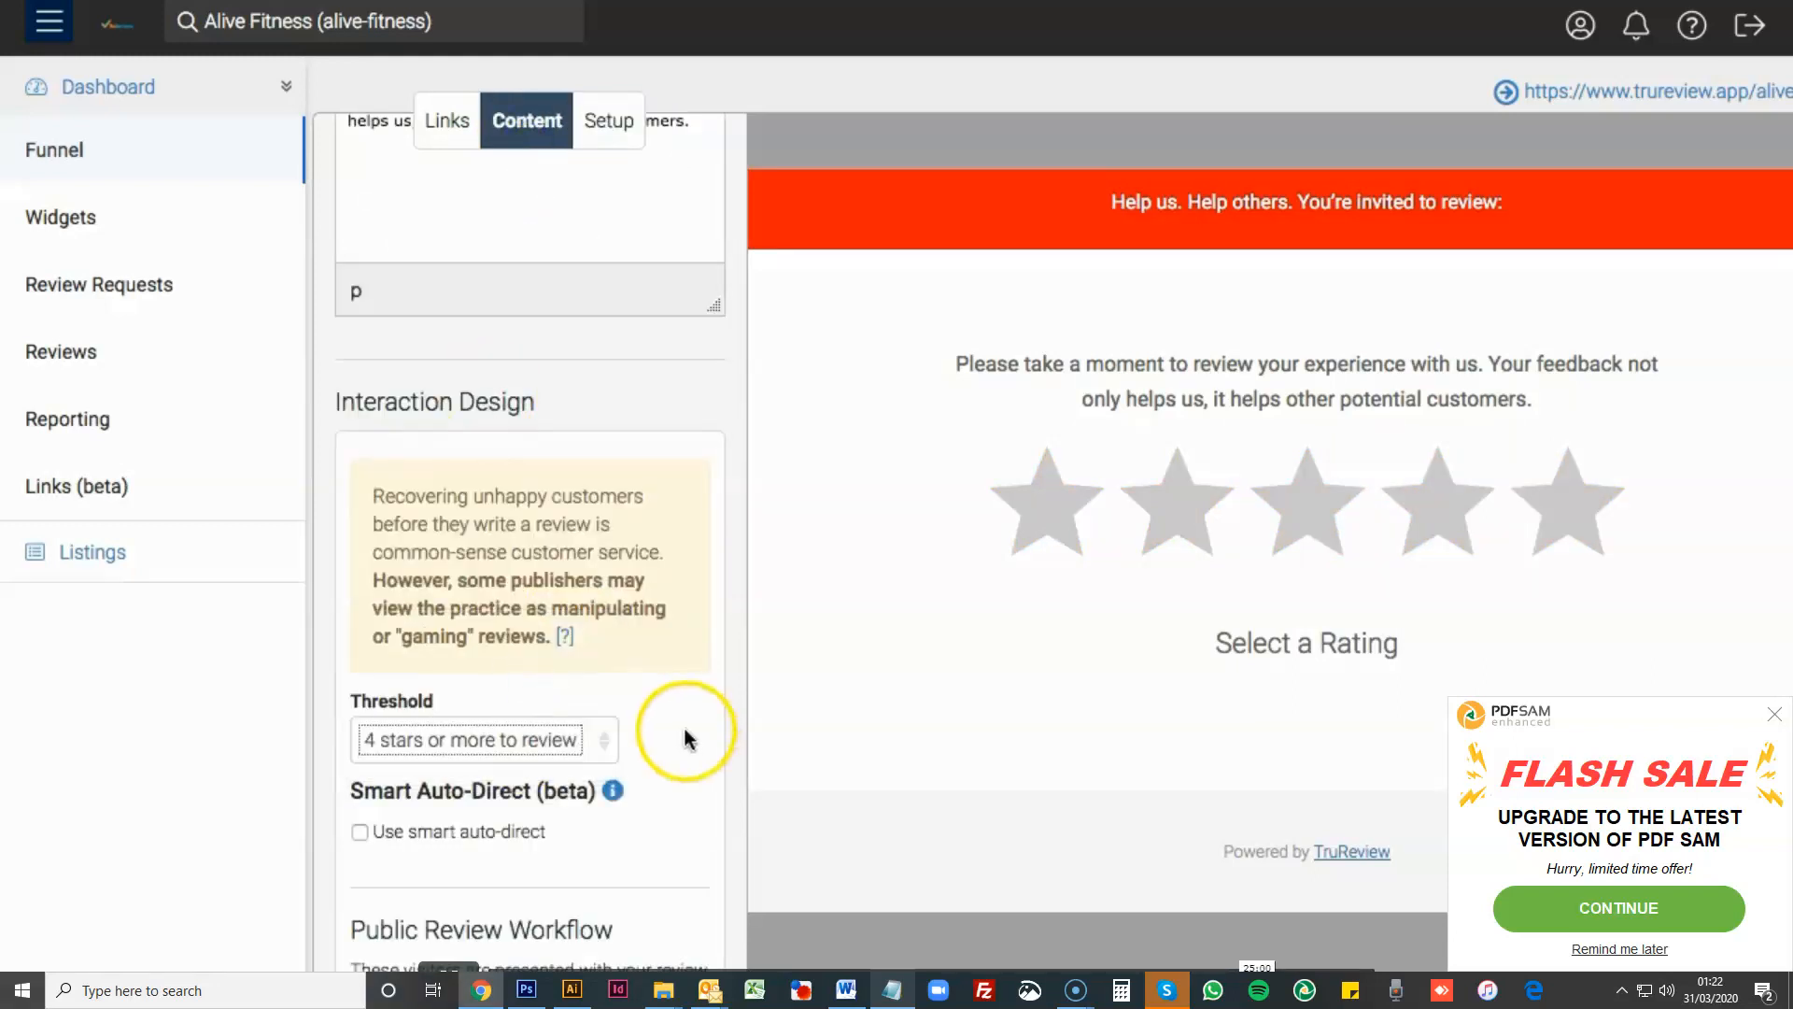
# - Change the page layout to Big Buttons from the direct link layouts
pyautogui.click(599, 140)
pyautogui.click(428, 698)
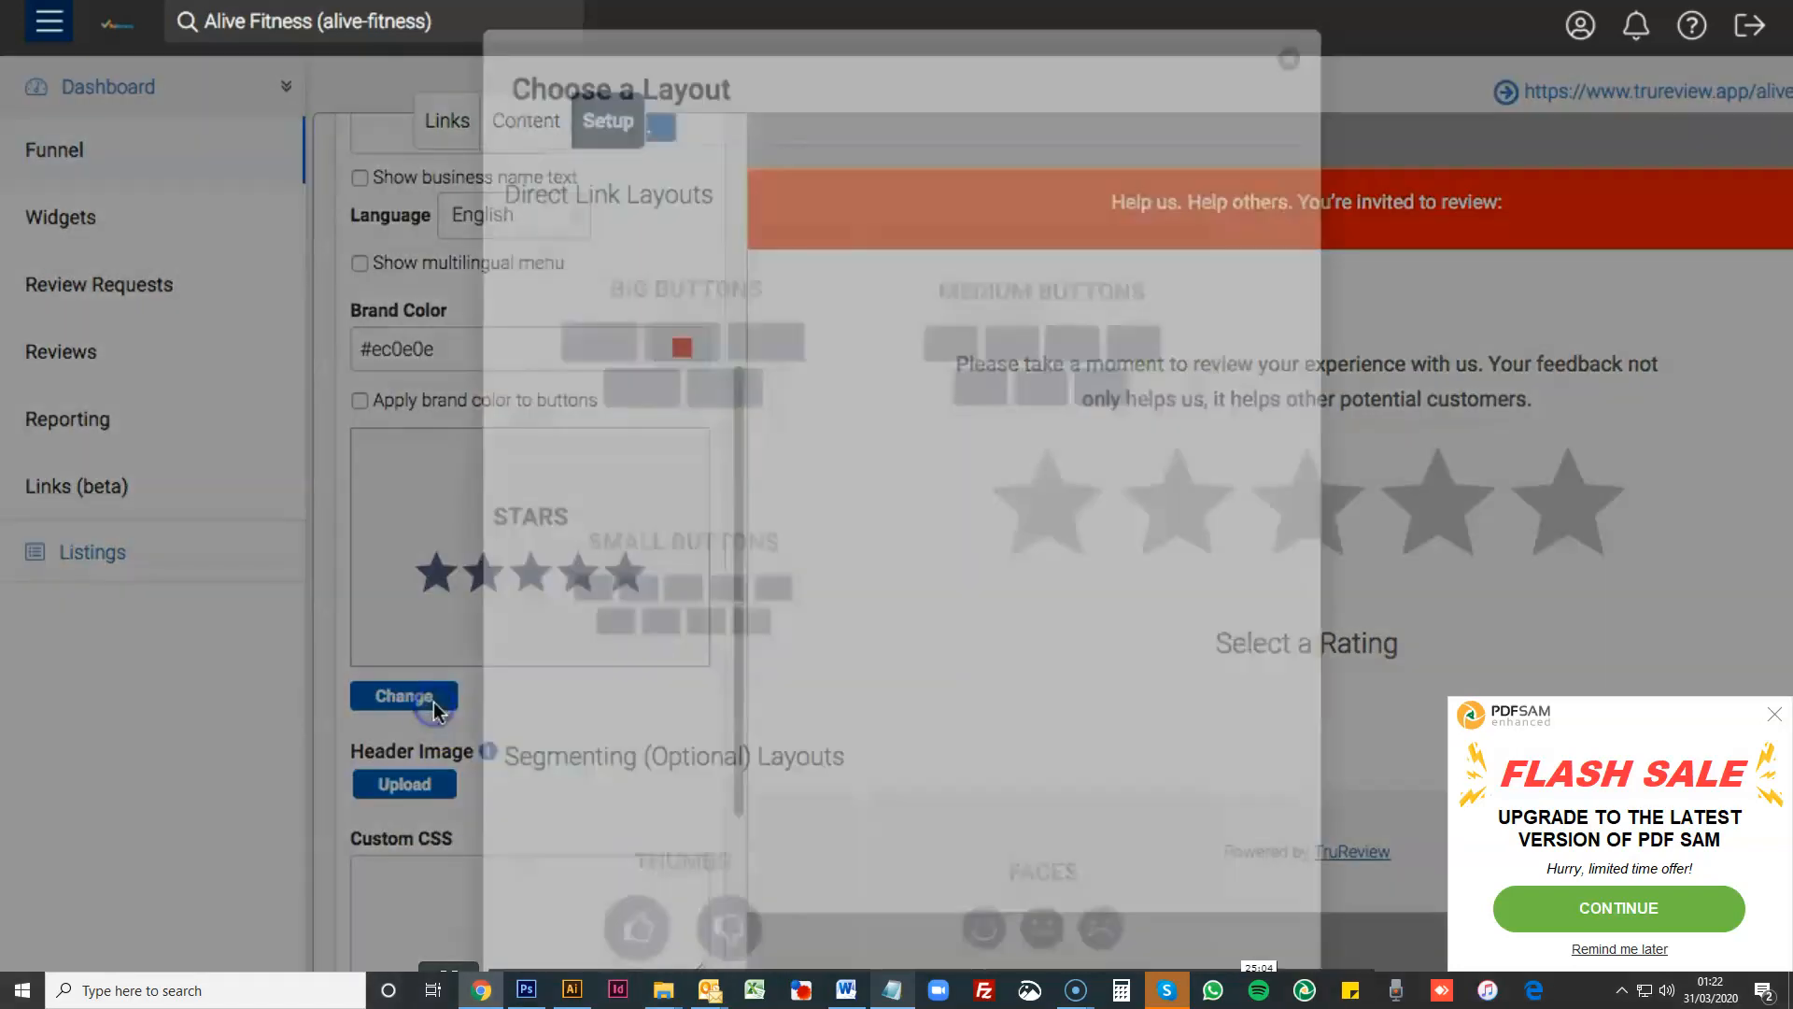
pyautogui.click(699, 404)
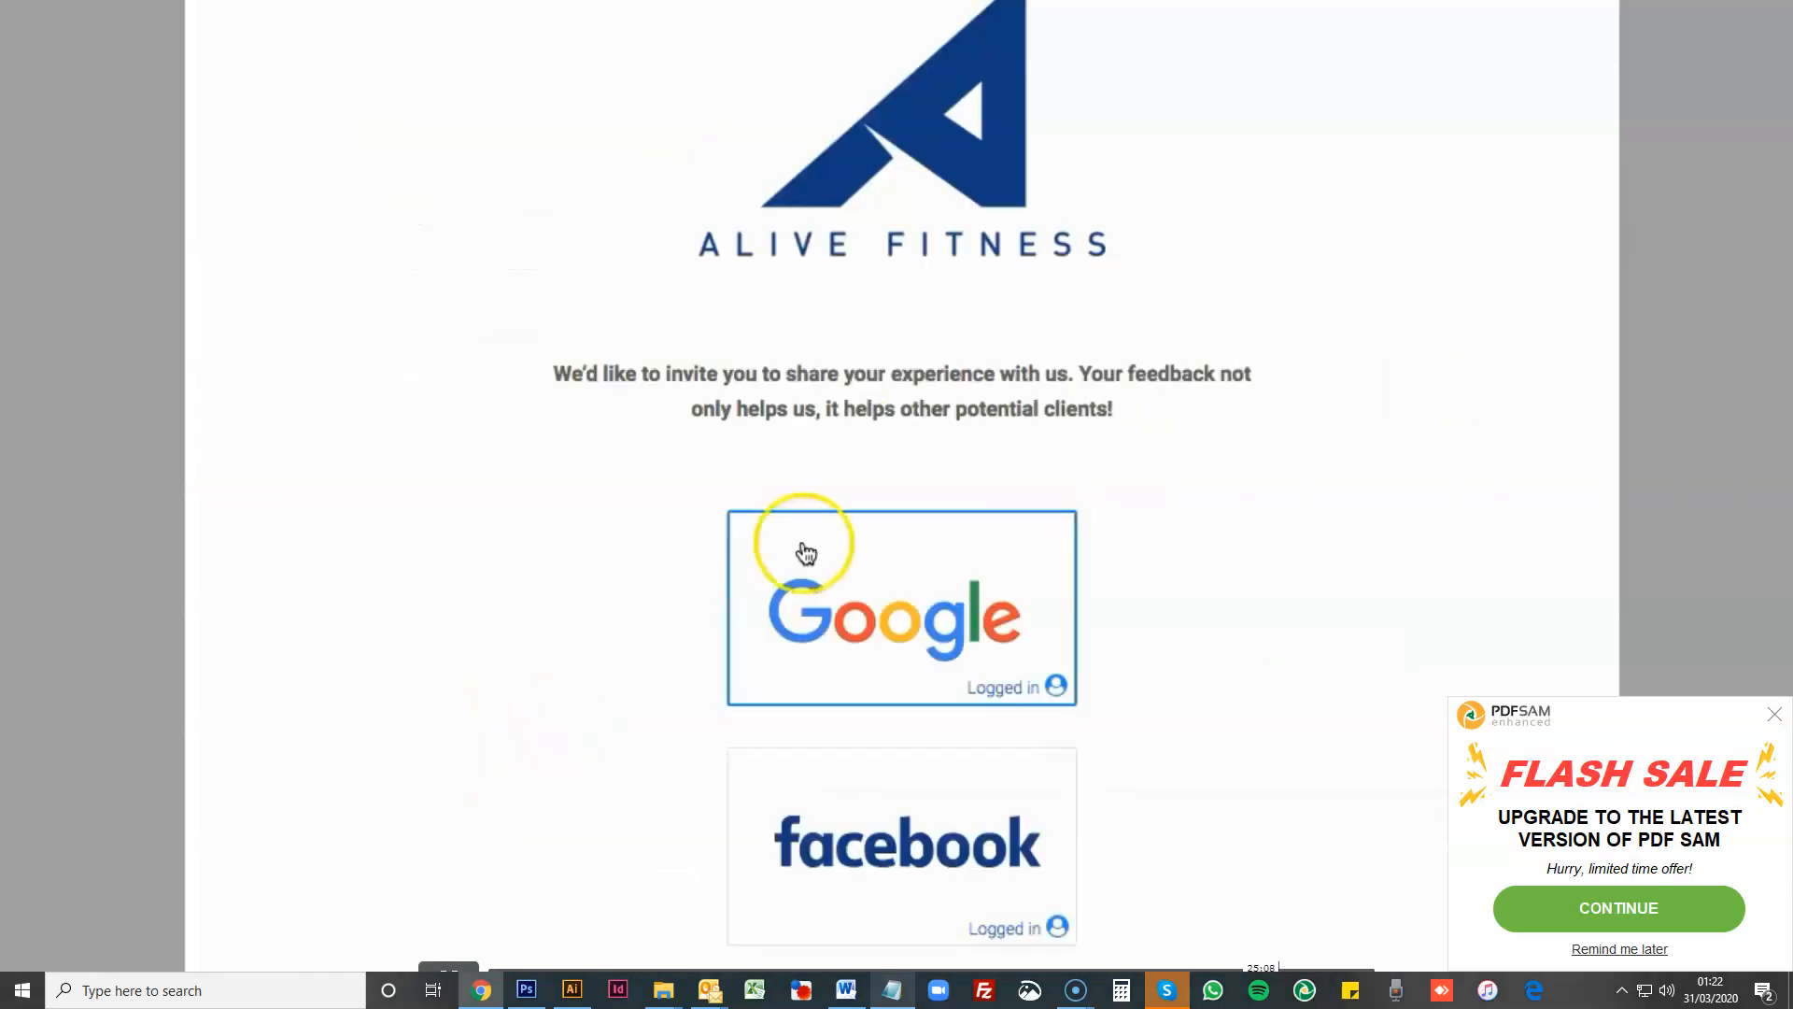
pyautogui.scroll(-3, 496, 572)
# - Examine the Alive Fitness review page with its logo, invitation text and review site buttons, and return to the branding settings
pyautogui.scroll(3, 493, 586)
pyautogui.scroll(2, 493, 579)
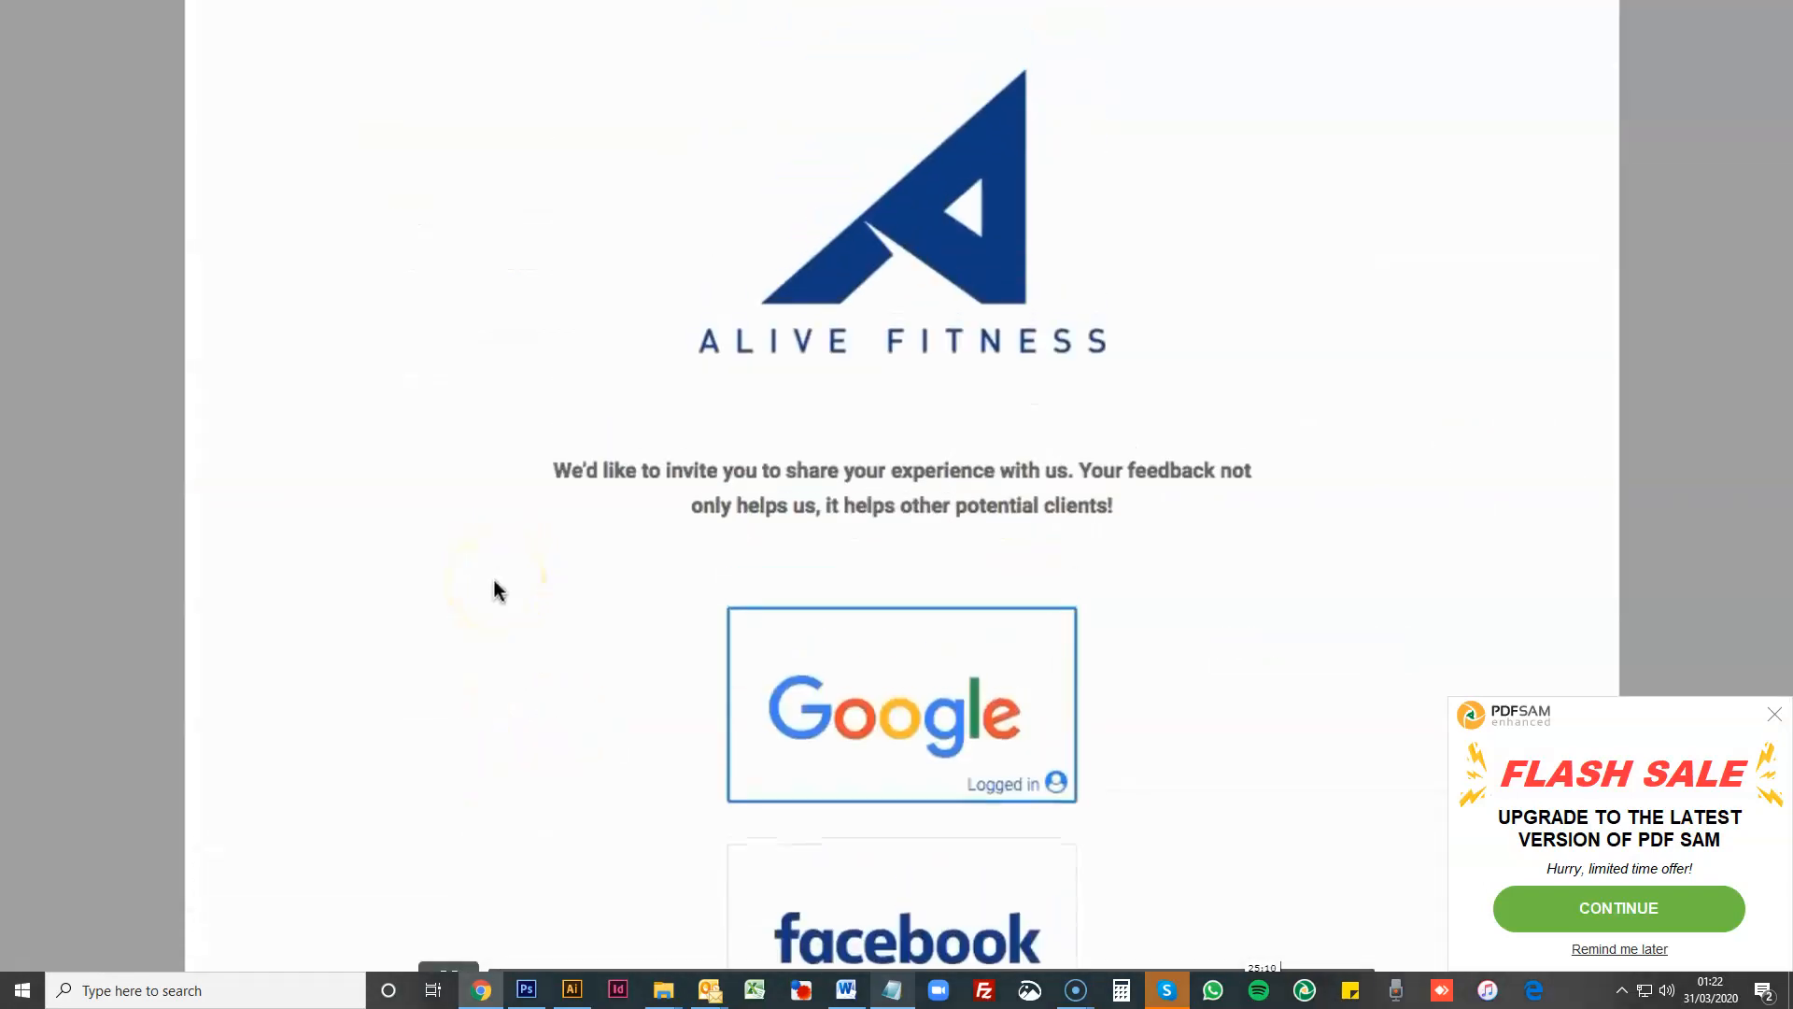
pyautogui.scroll(-2, 493, 580)
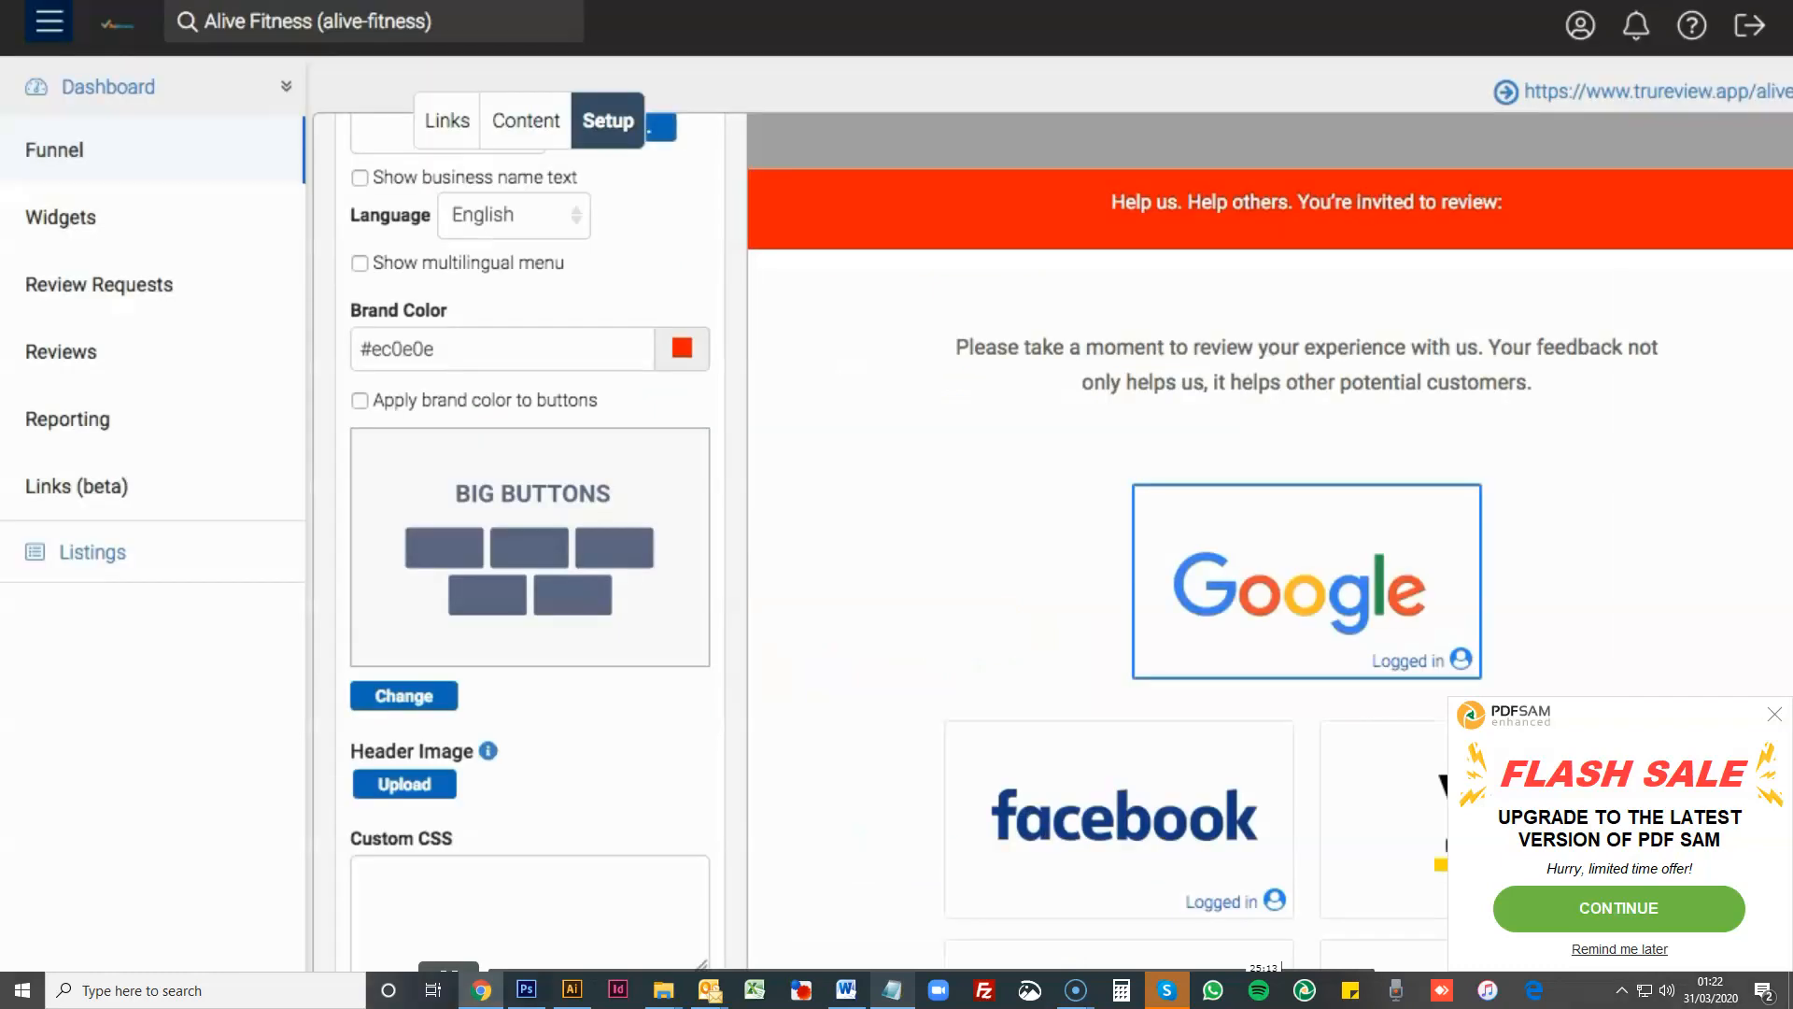
pyautogui.scroll(-4, 660, 622)
pyautogui.scroll(2, 662, 630)
pyautogui.scroll(5, 663, 631)
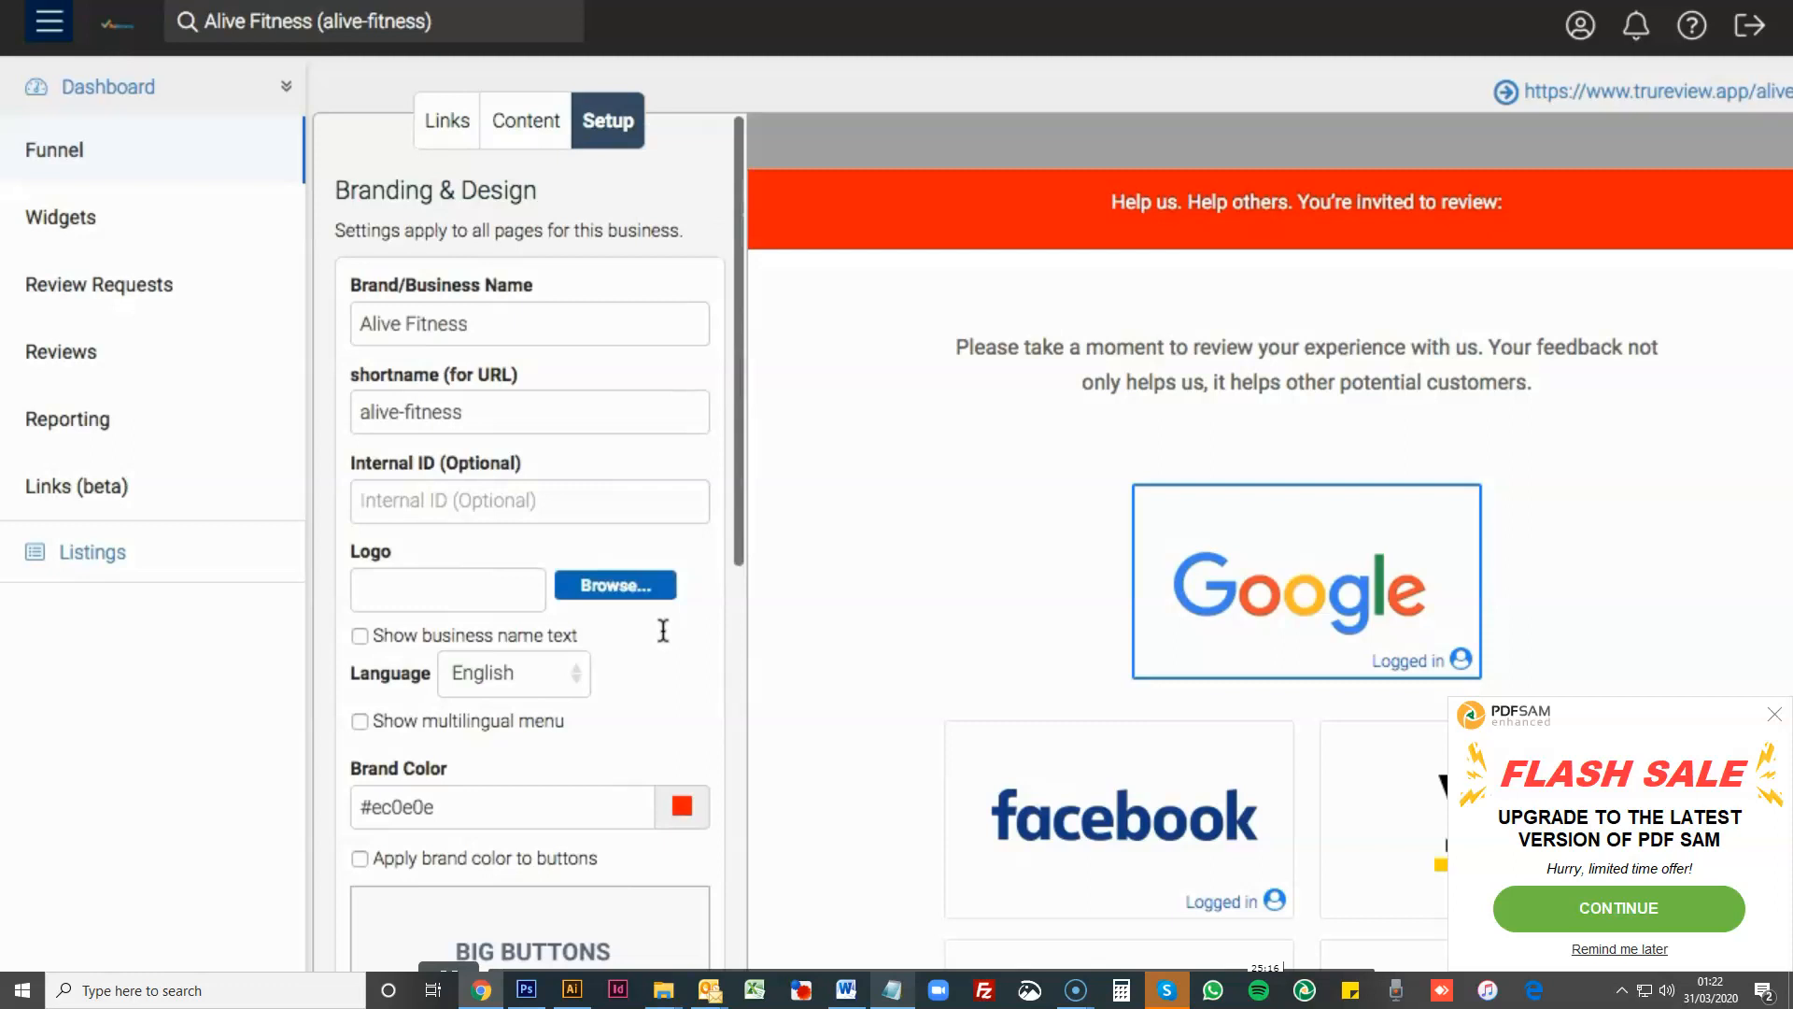
# - Open the funnel's public review page and examine its header, invitation text and review site buttons
pyautogui.scroll(-1, 639, 481)
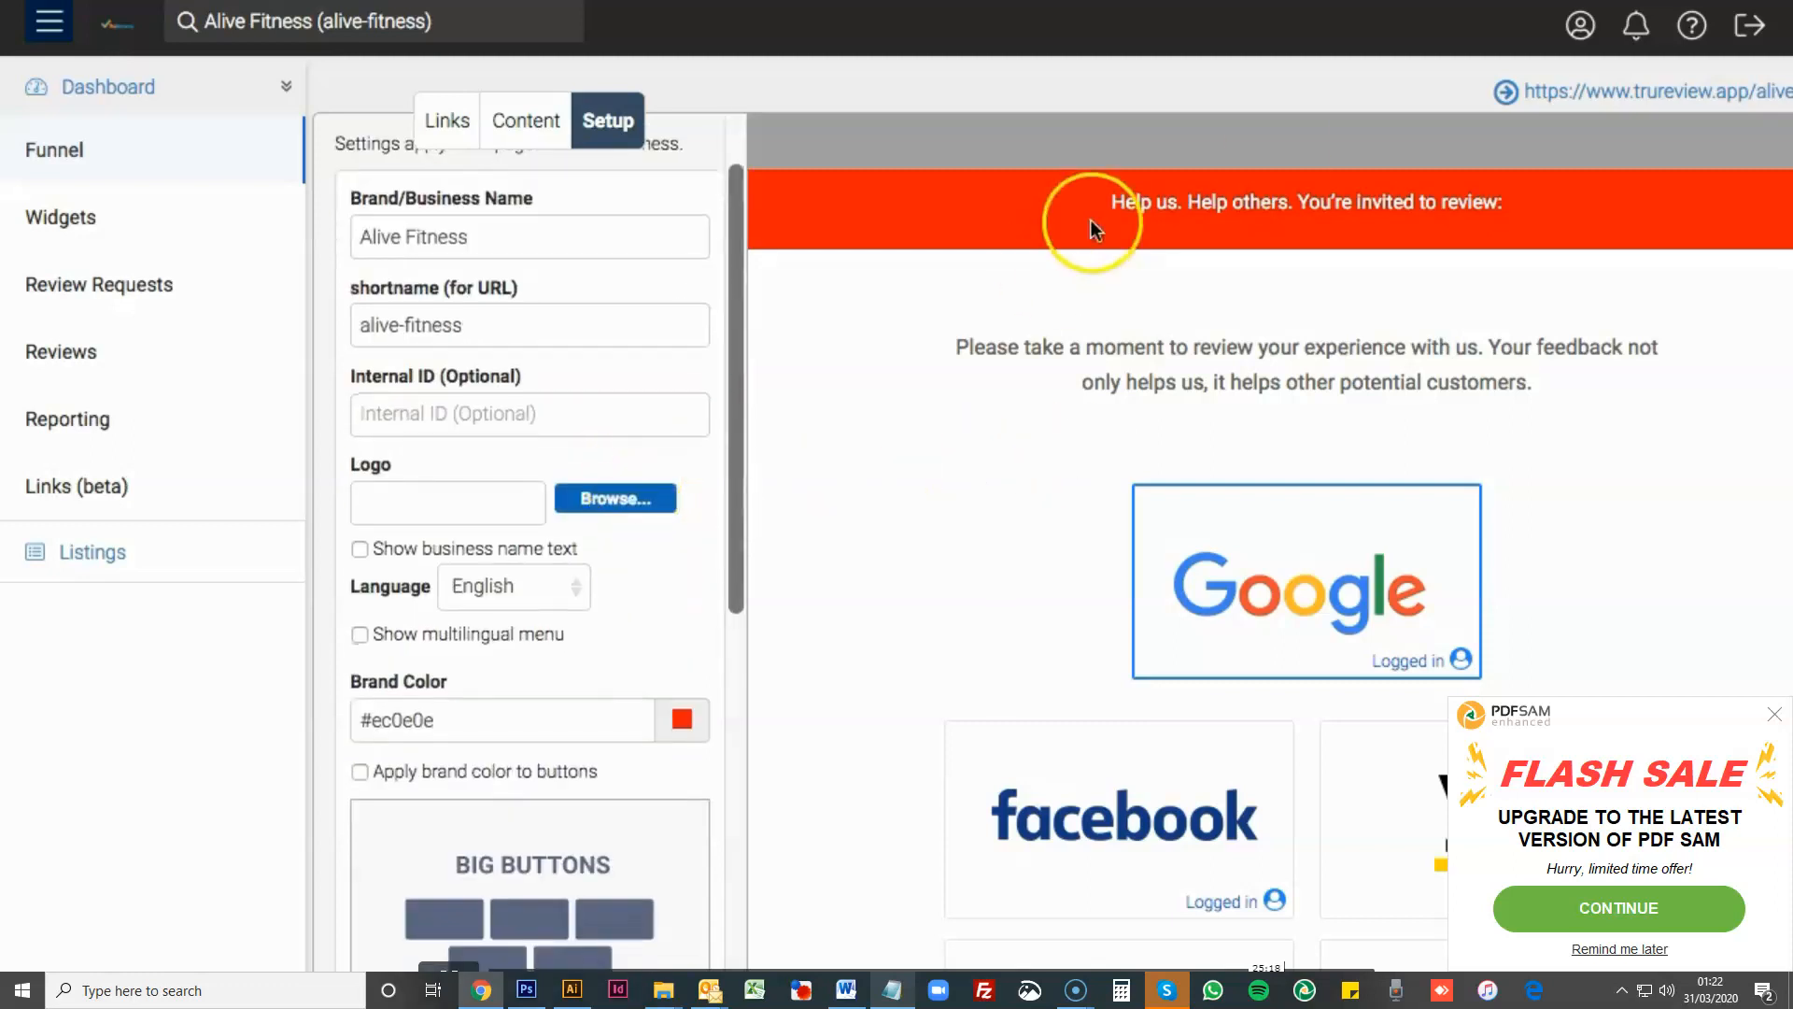
pyautogui.click(1579, 95)
pyautogui.scroll(-4, 402, 259)
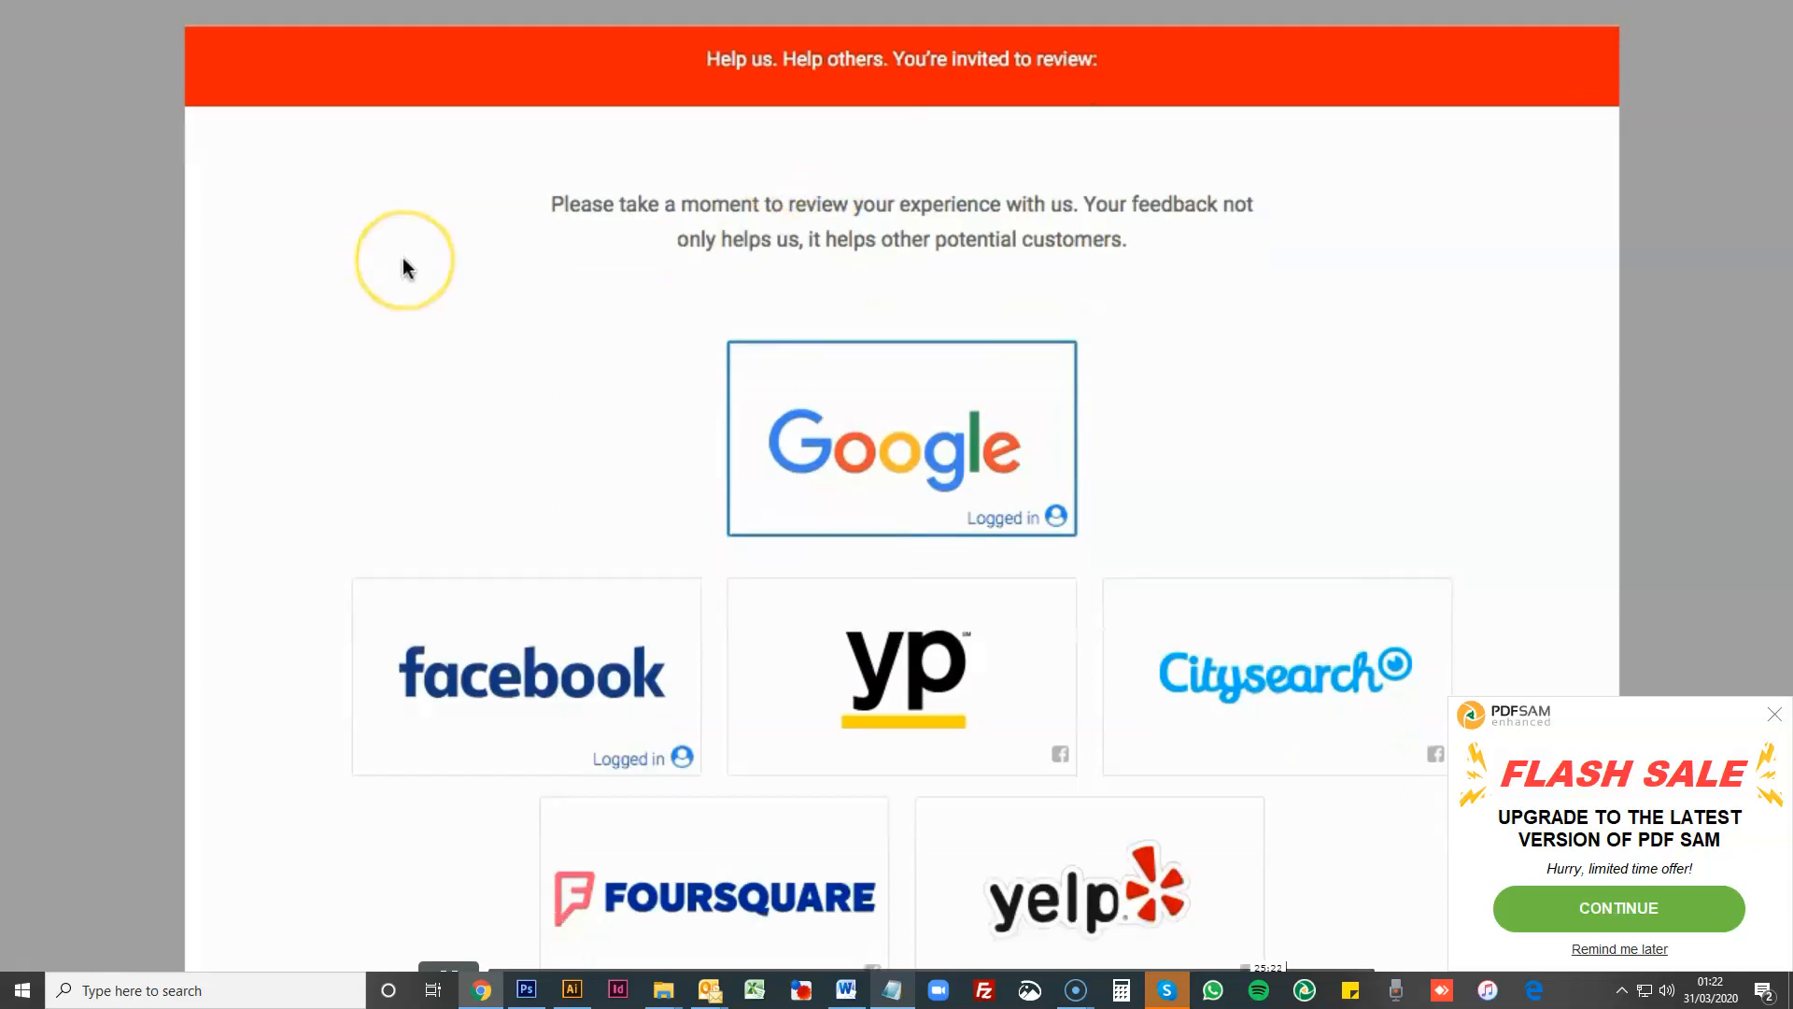
pyautogui.scroll(4, 403, 260)
pyautogui.scroll(-3, 402, 261)
pyautogui.scroll(3, 411, 256)
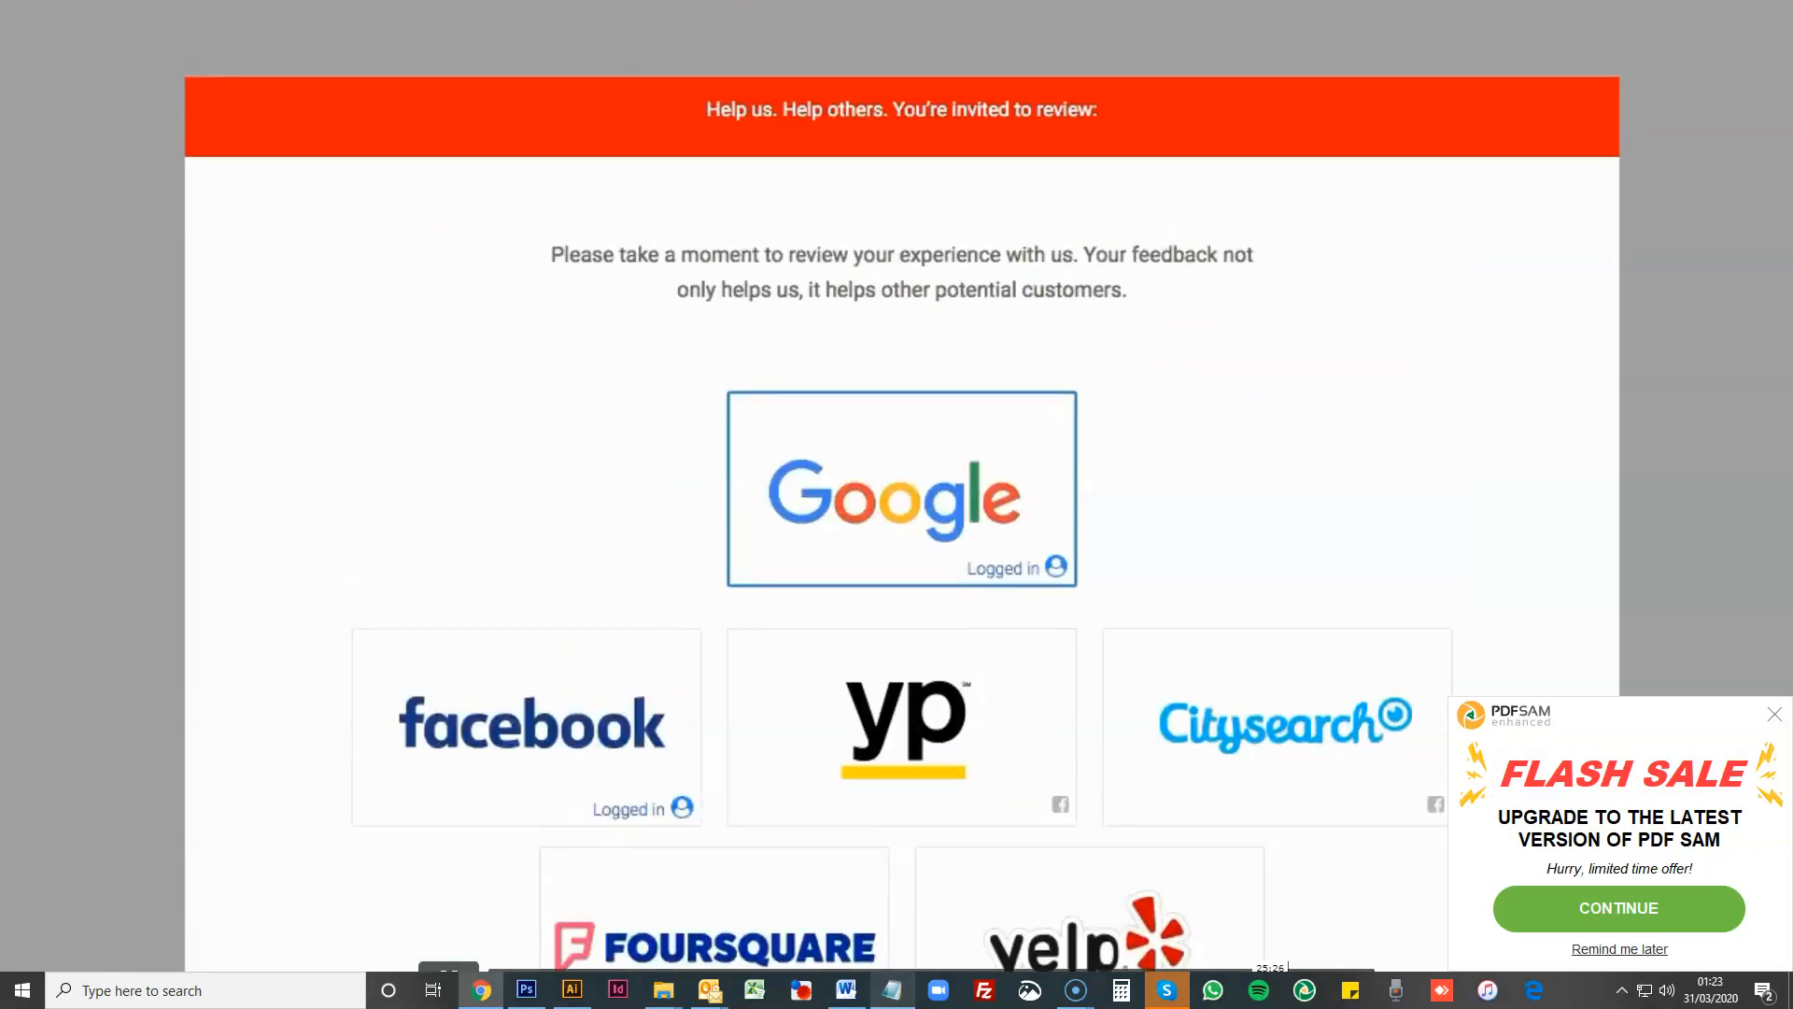